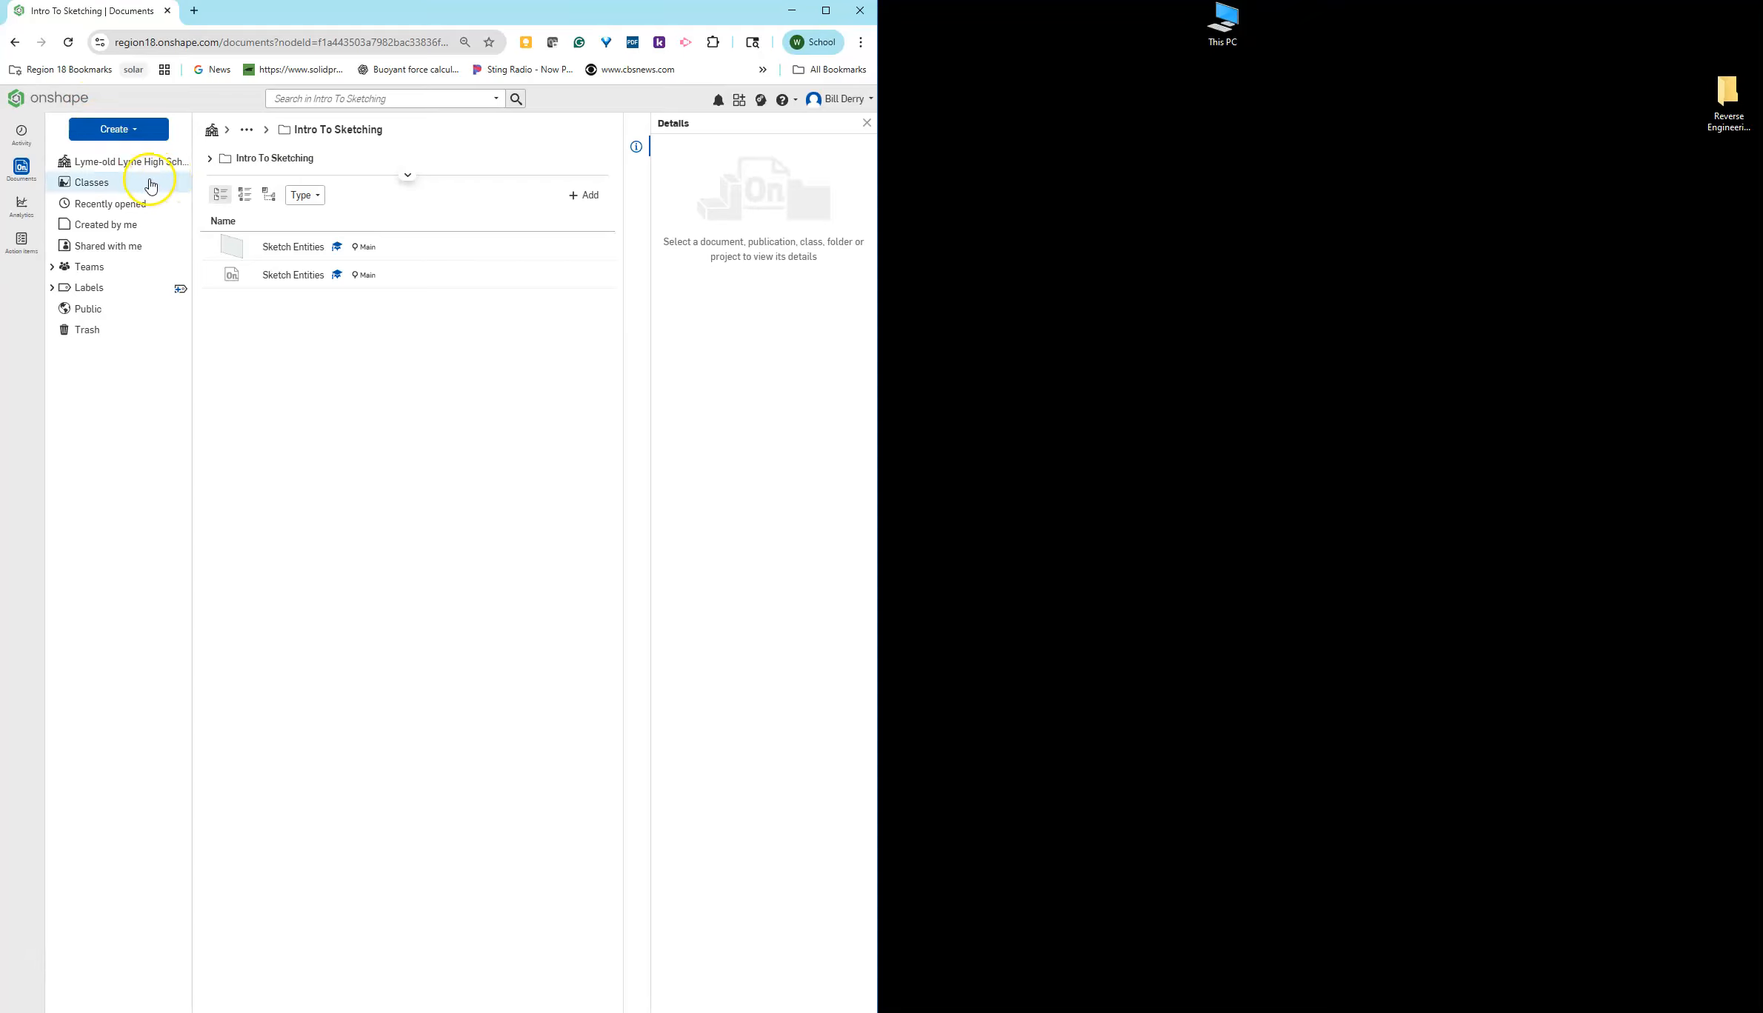
Step: Open the Intro To Sketching folder inside the instructor's own folder under the school's 25-26 robot training folder
click(131, 167)
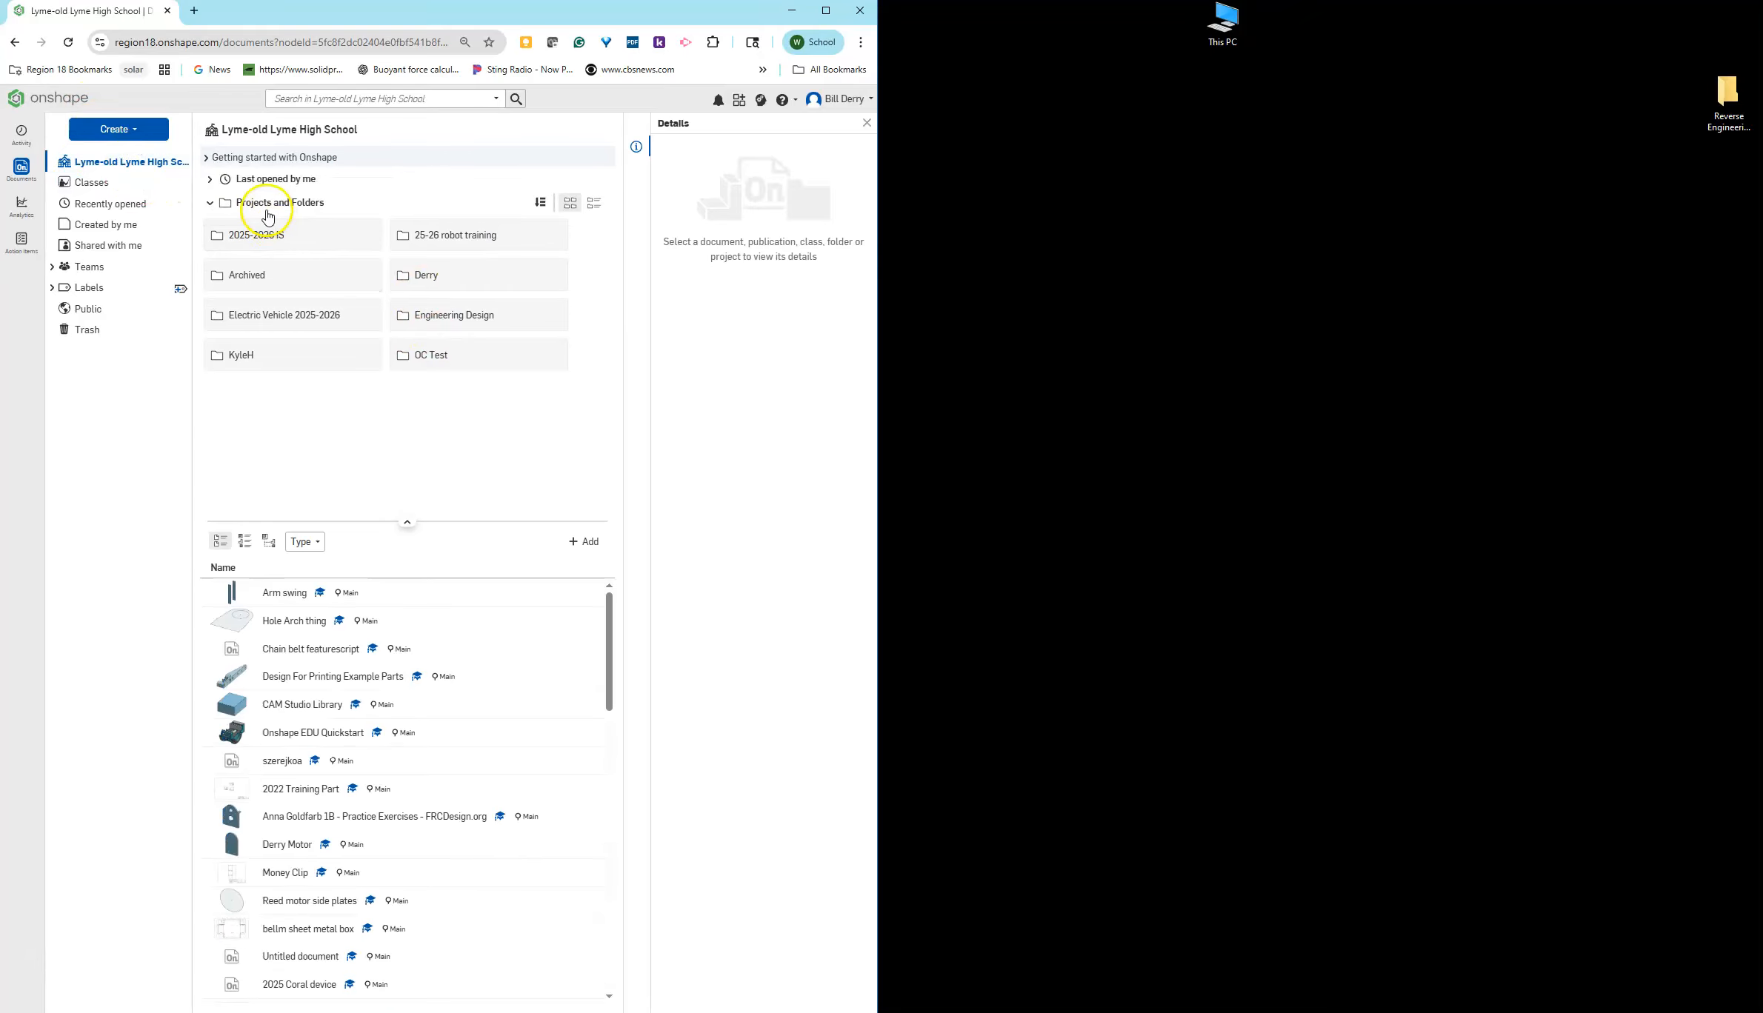
double_click(421, 234)
scroll(511, 323, down, 2)
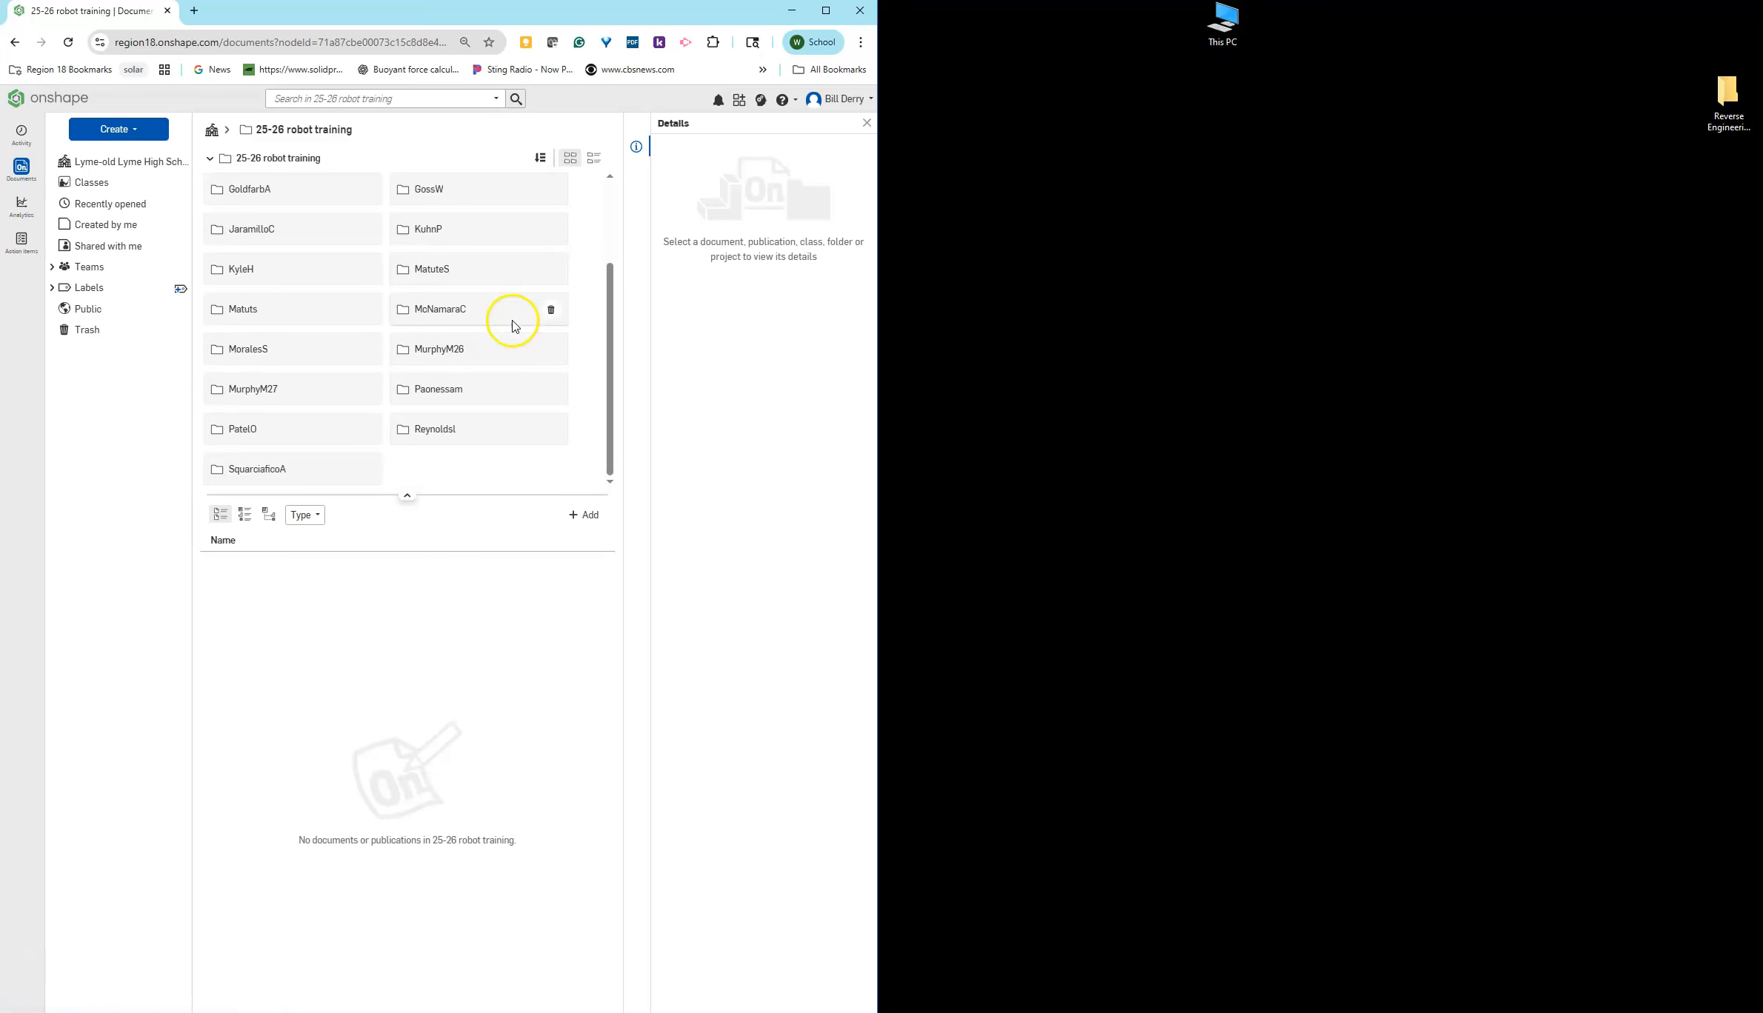
scroll(465, 415, up, 2)
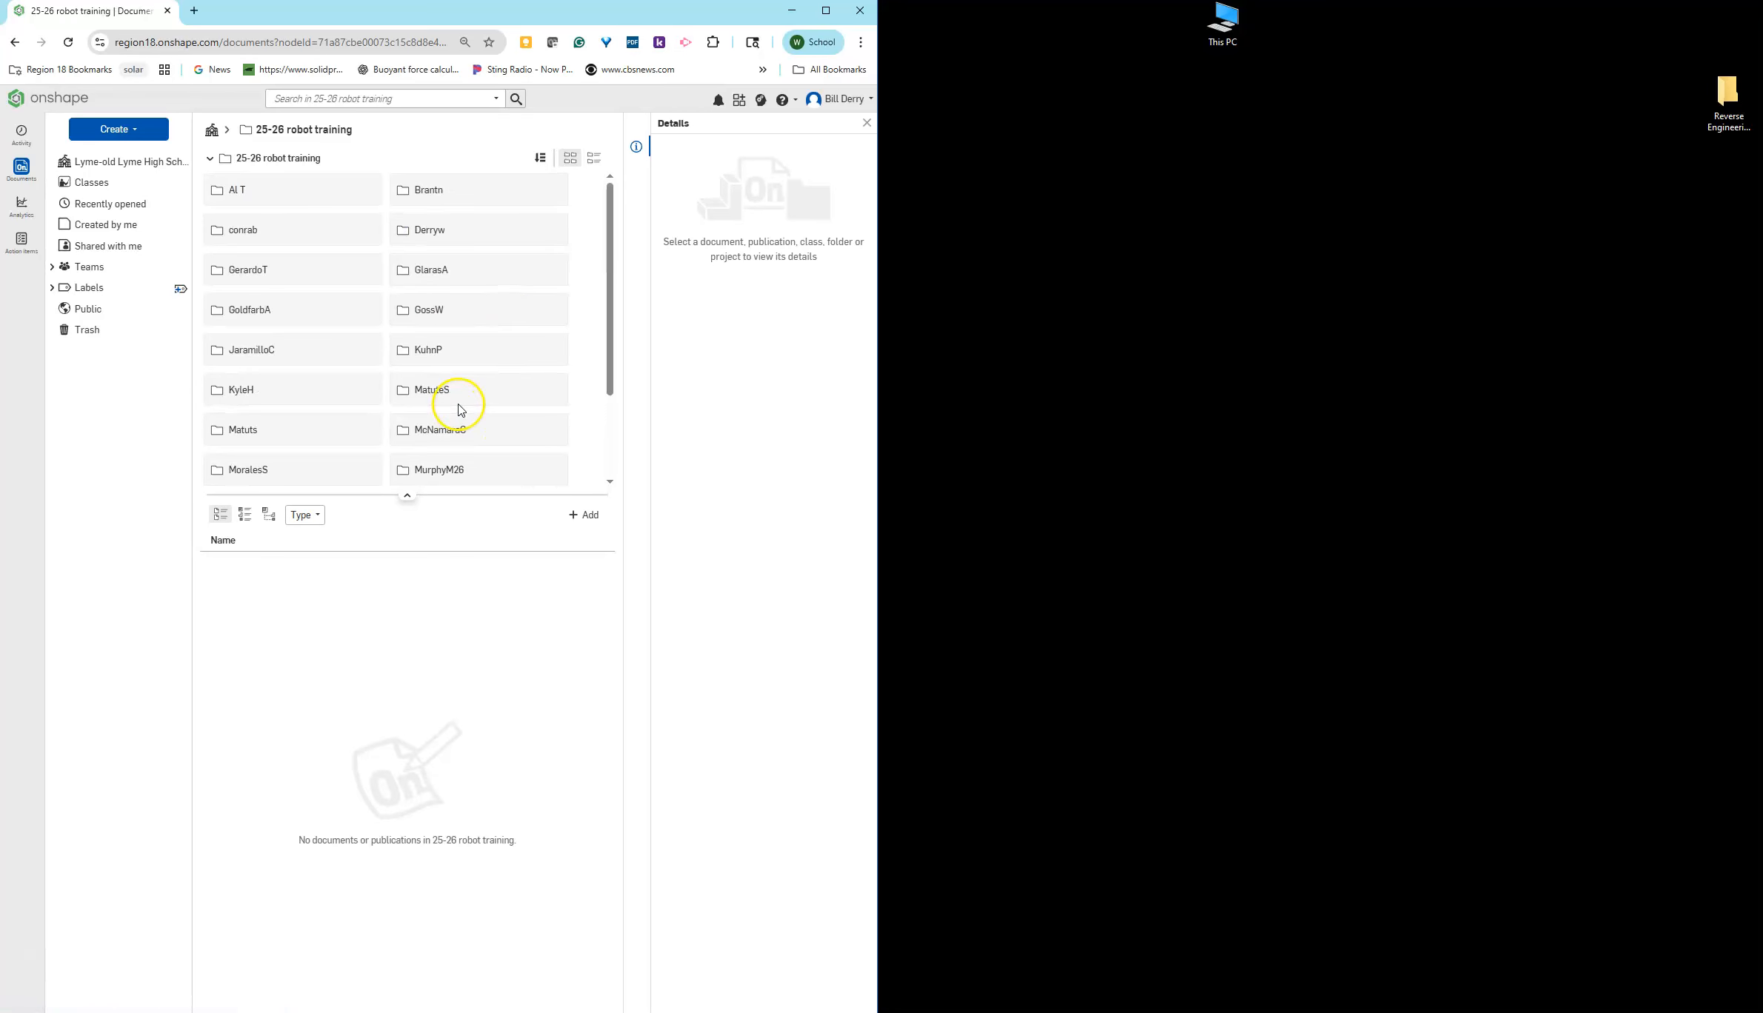
double_click(424, 231)
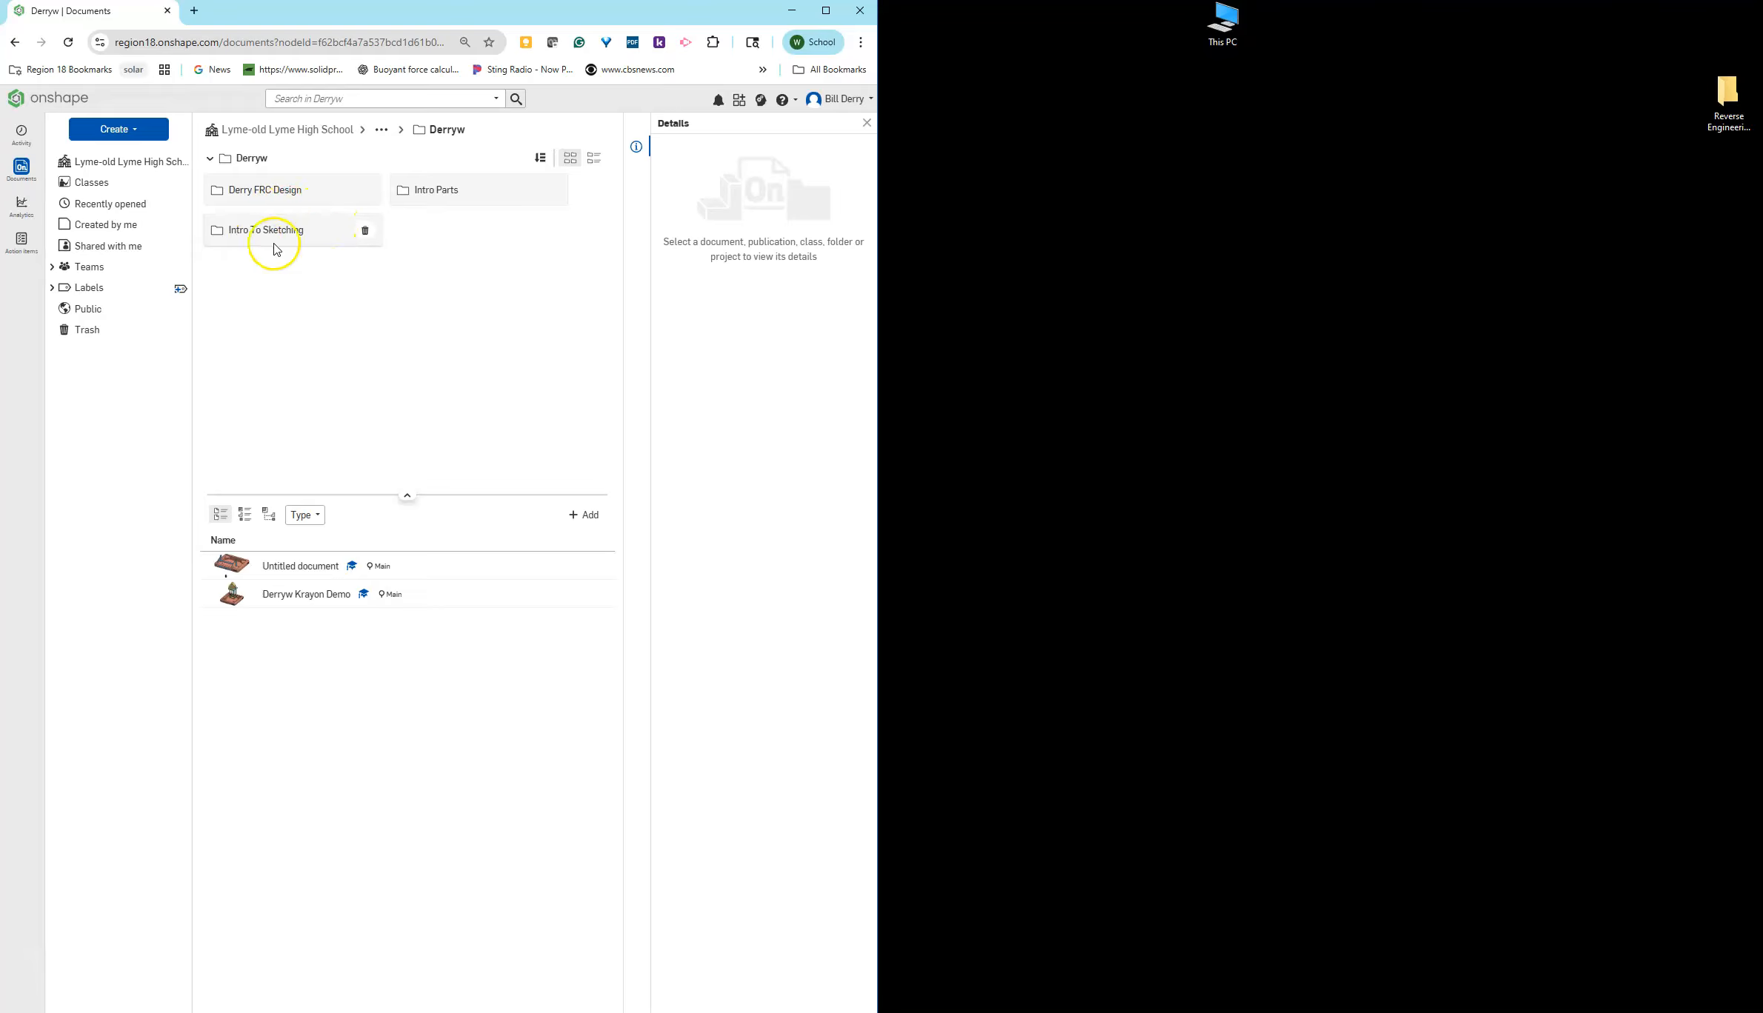
double_click(277, 234)
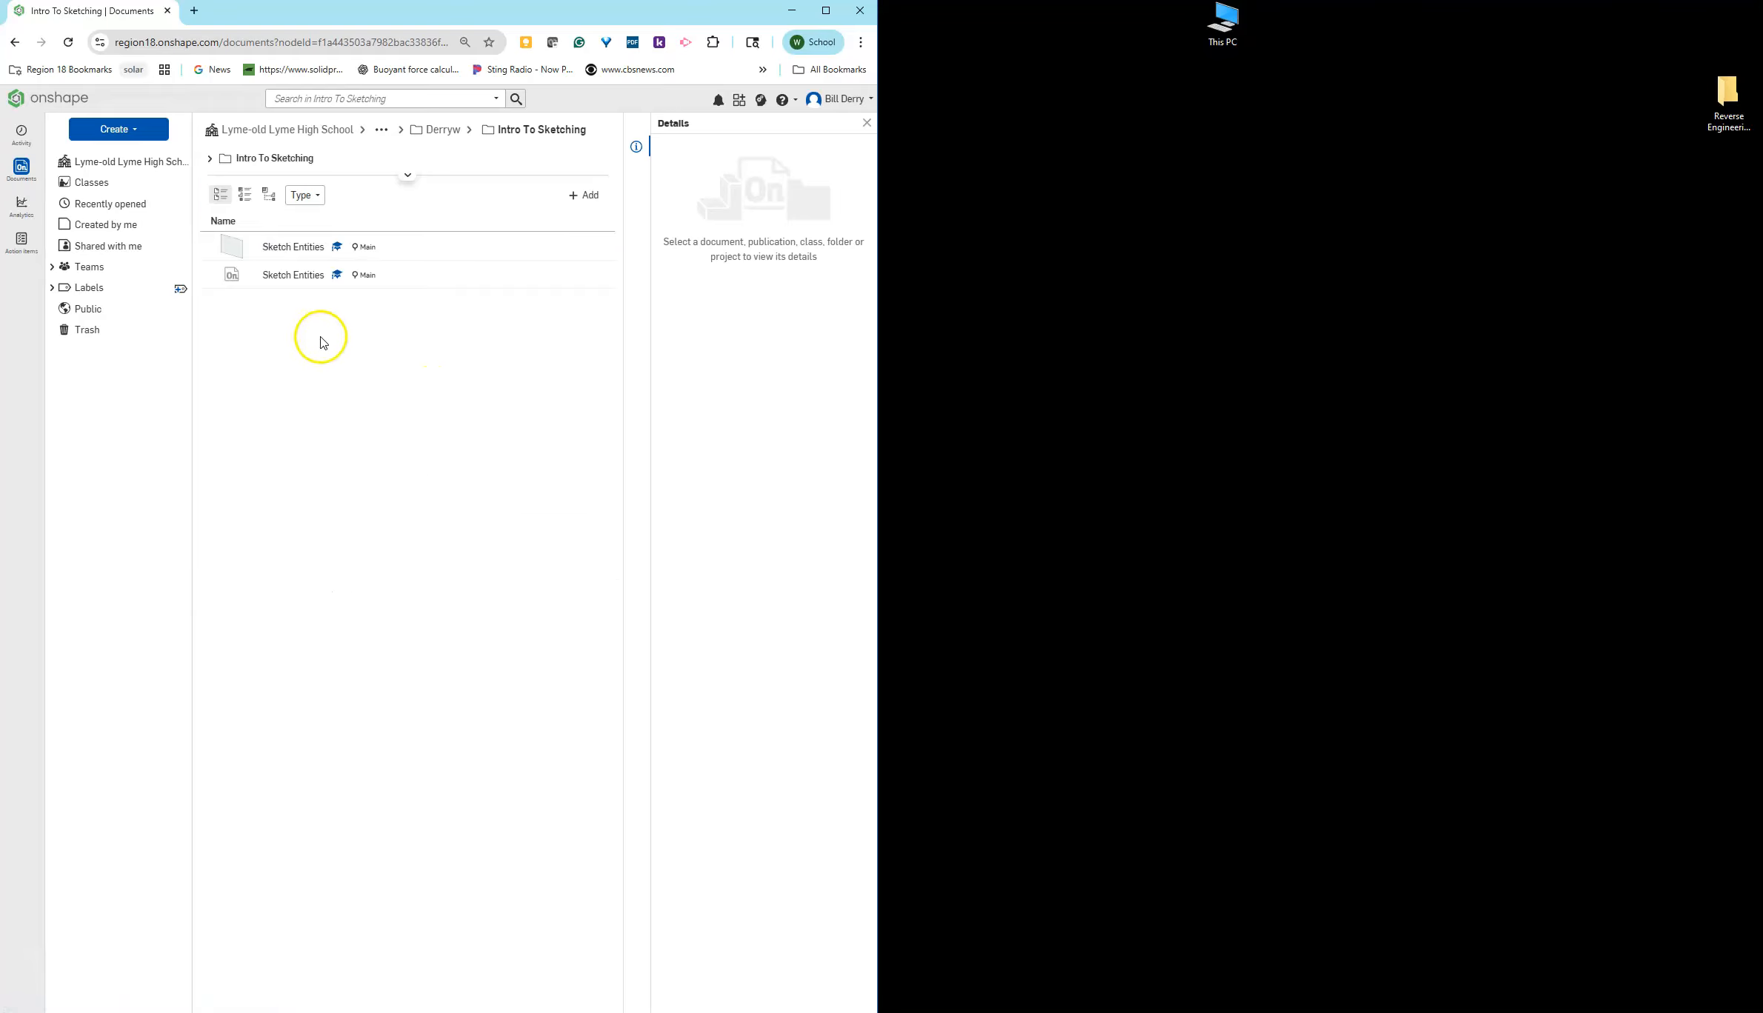
Step: Send the duplicate Sketch Entities document without a thumbnail to the trash
right_click(302, 282)
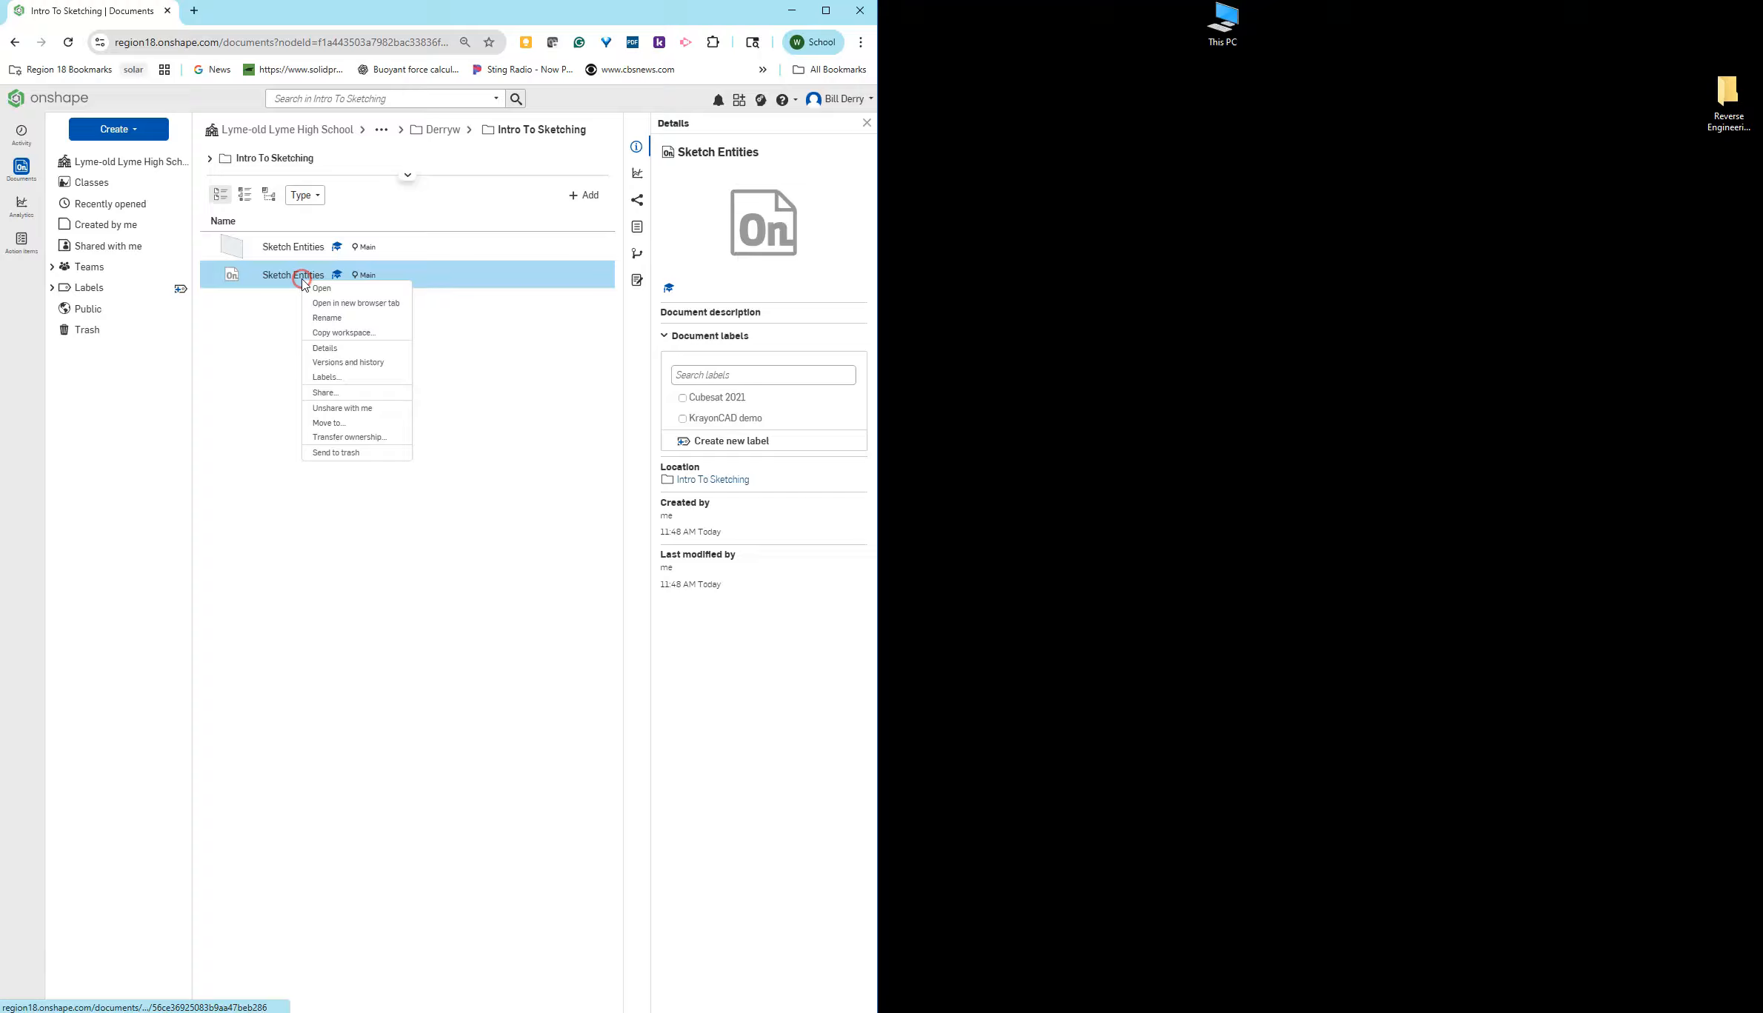
click(354, 455)
click(543, 181)
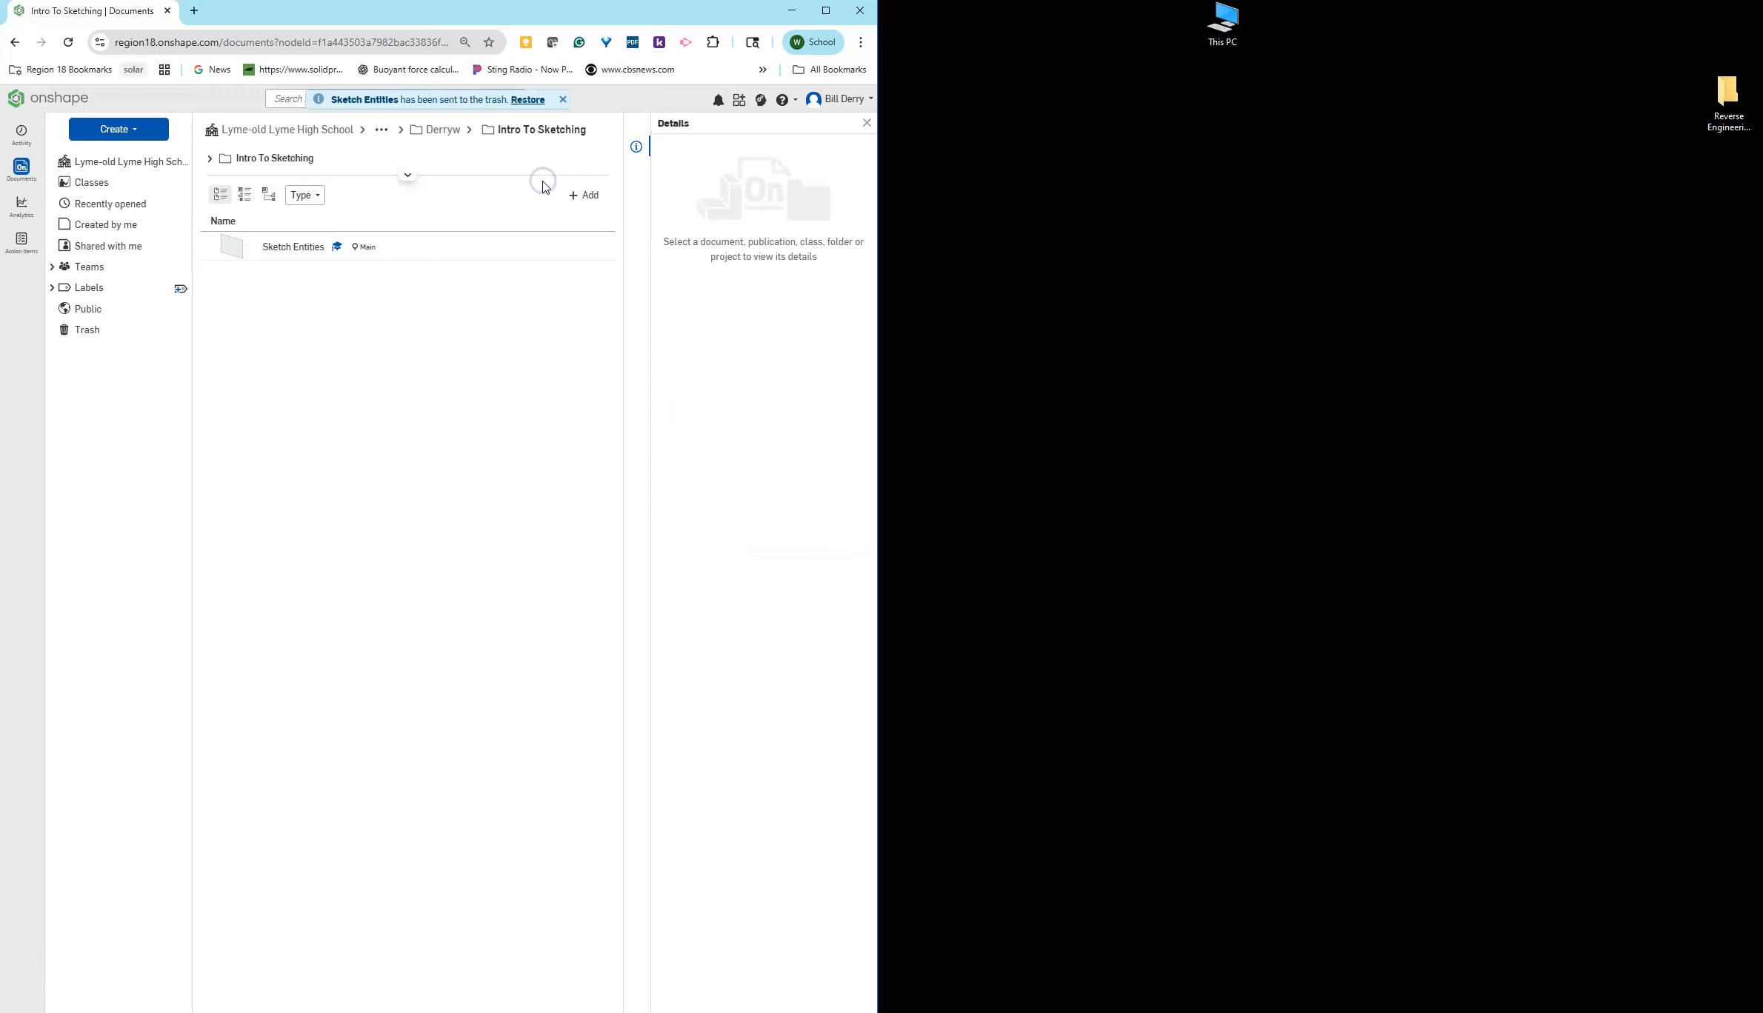
Step: Open the remaining Sketch Entities document and show its Line and Rec, Circles and arcs, and Slot Poly Fillet sketches
double_click(293, 250)
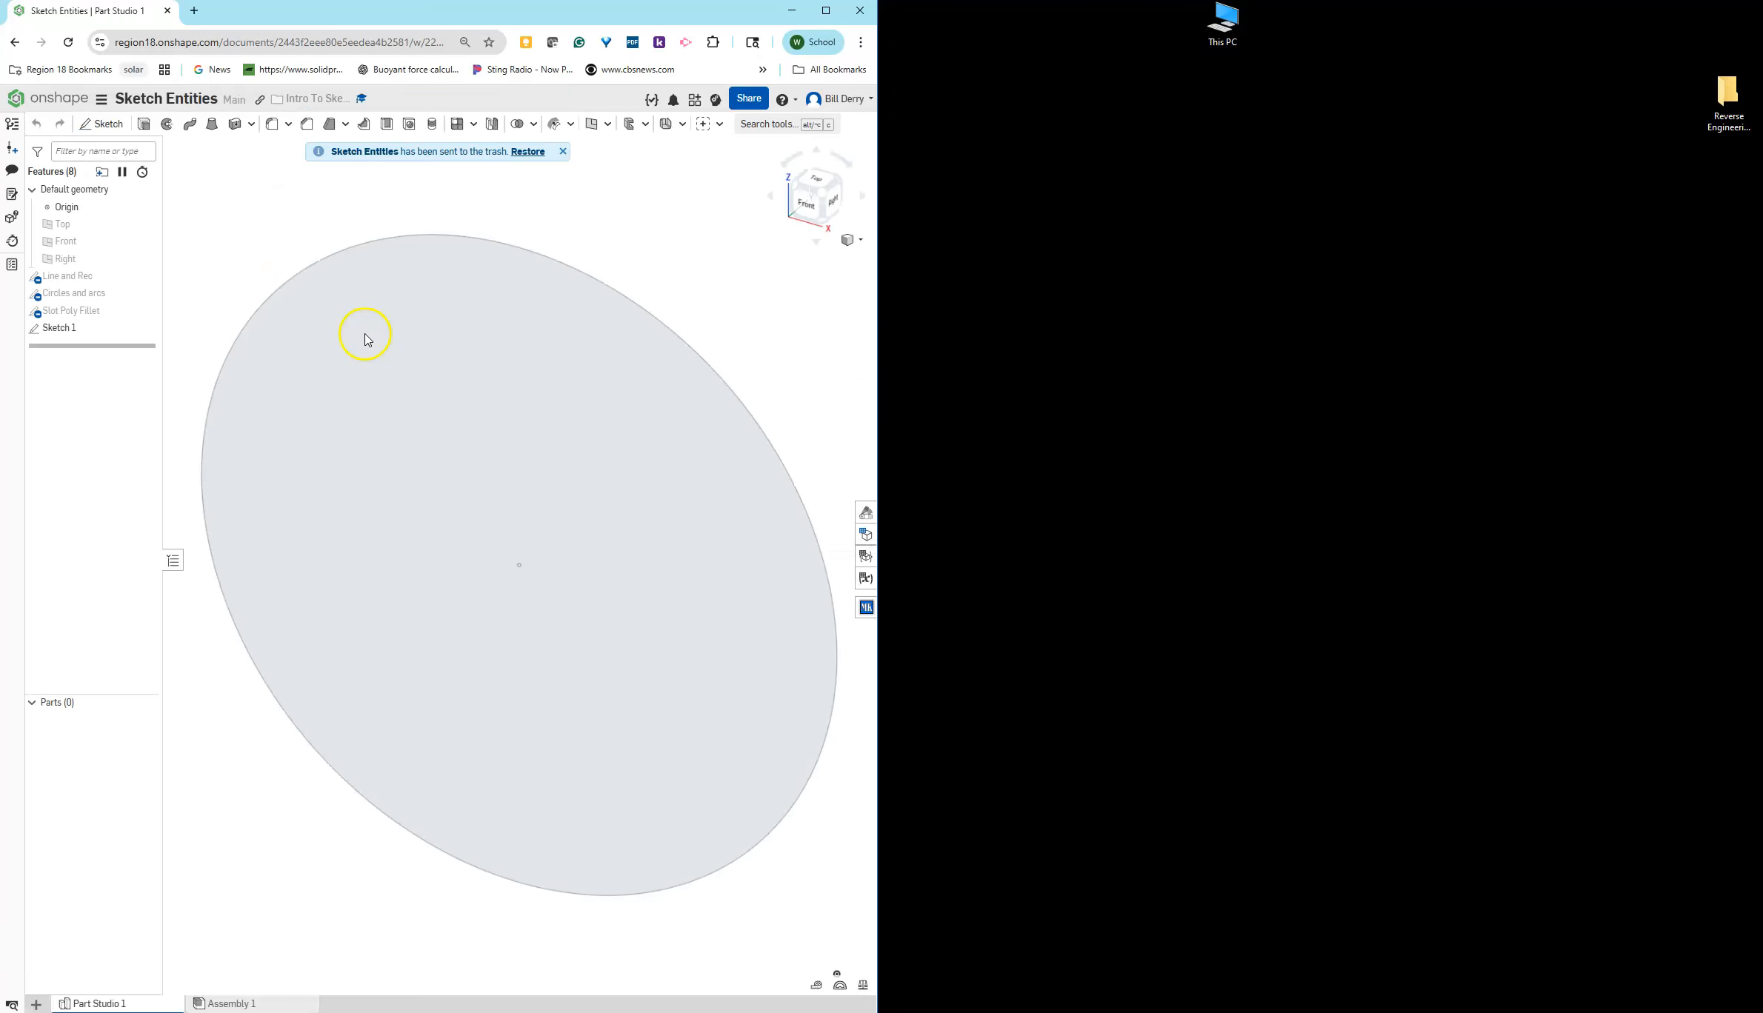
scroll(483, 352, down, 5)
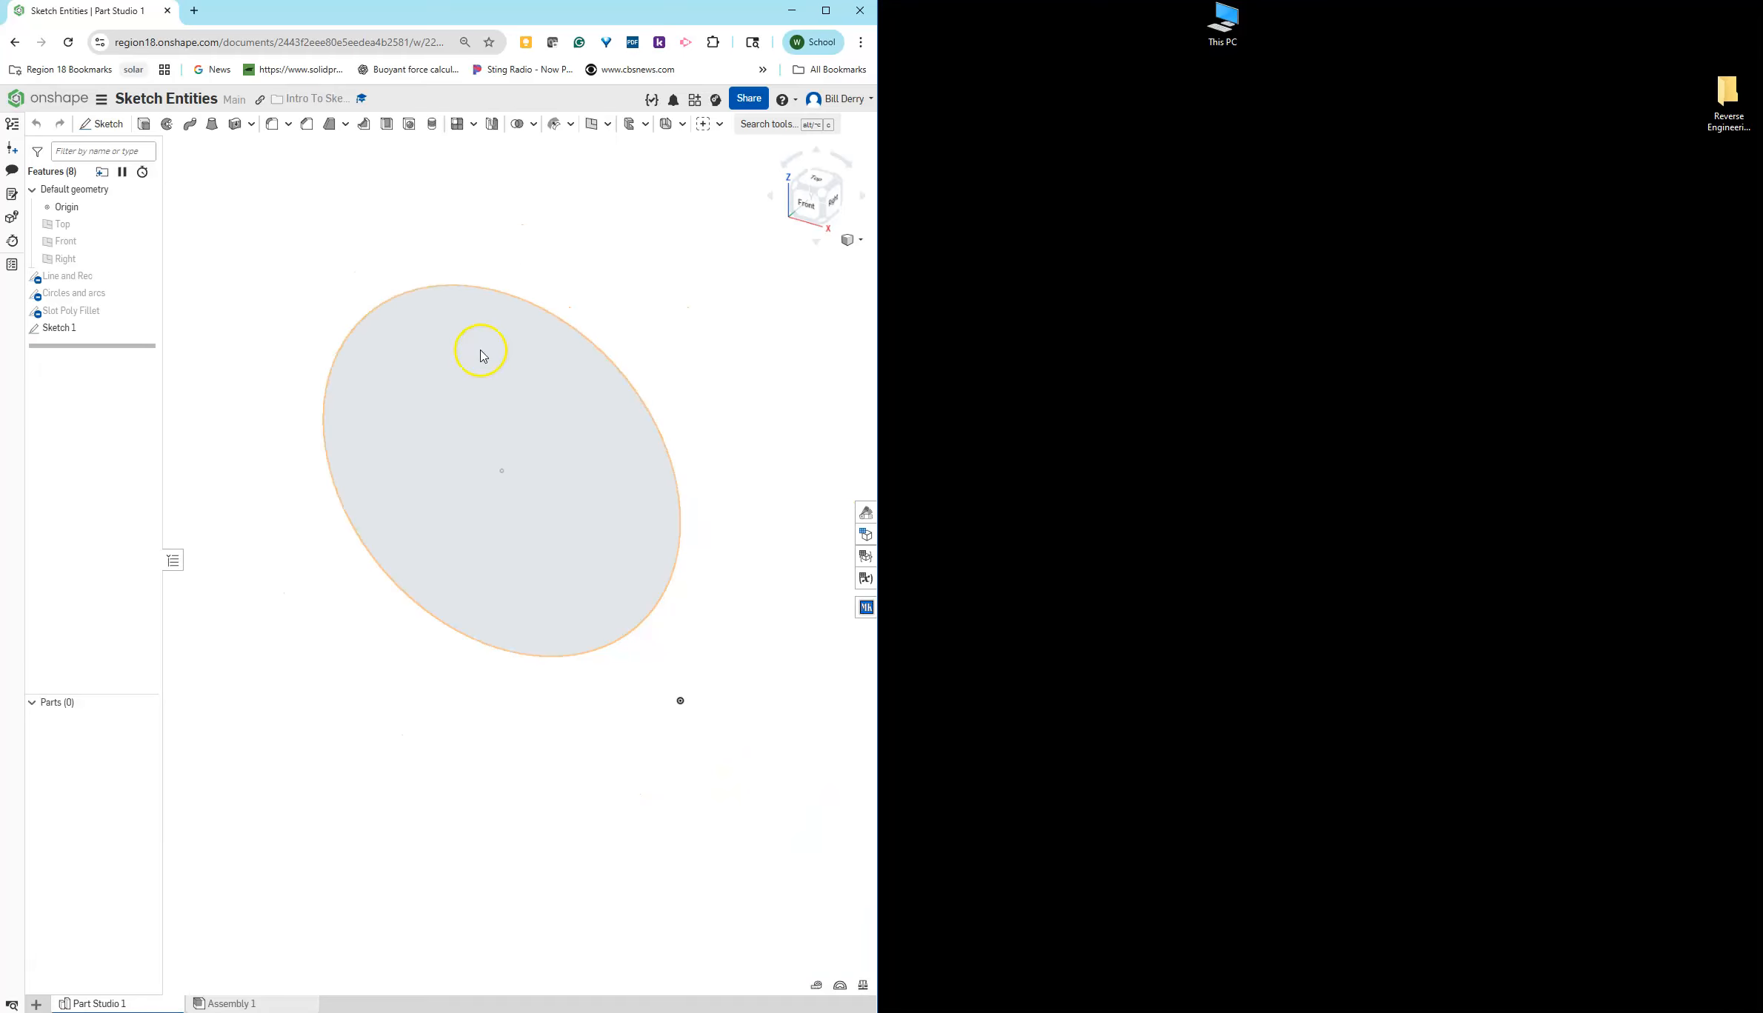
click(144, 278)
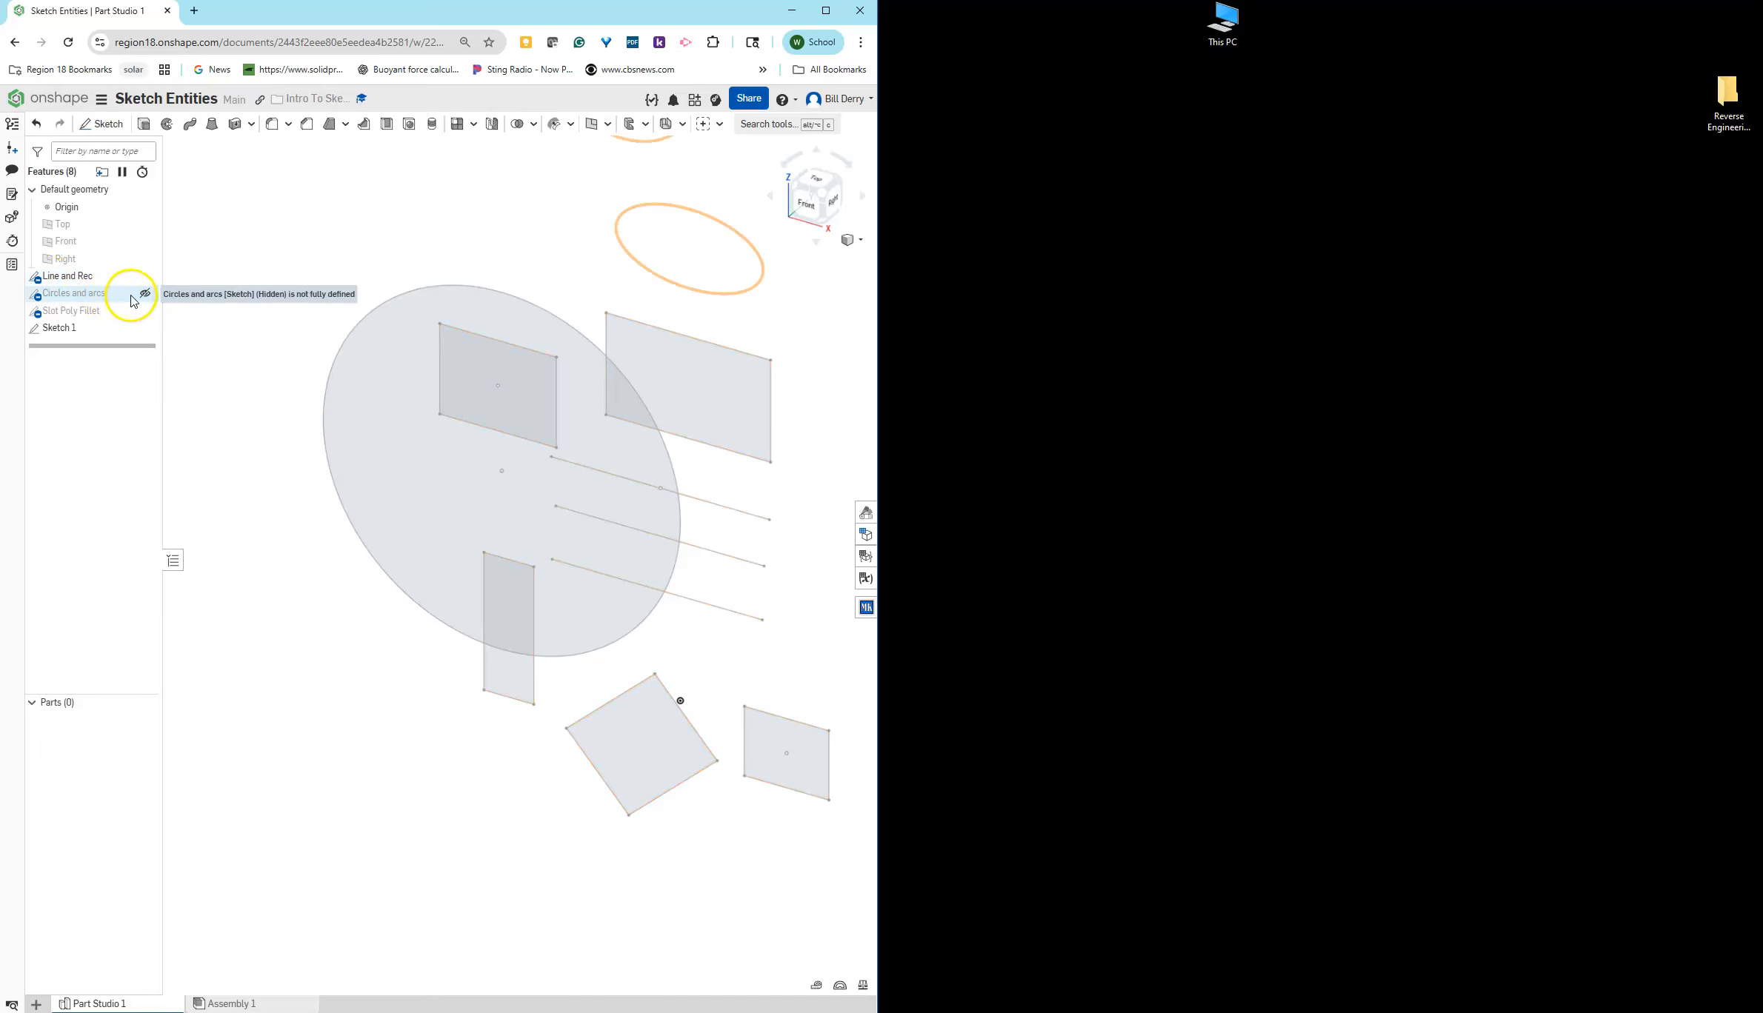
click(144, 294)
scroll(406, 348, down, 5)
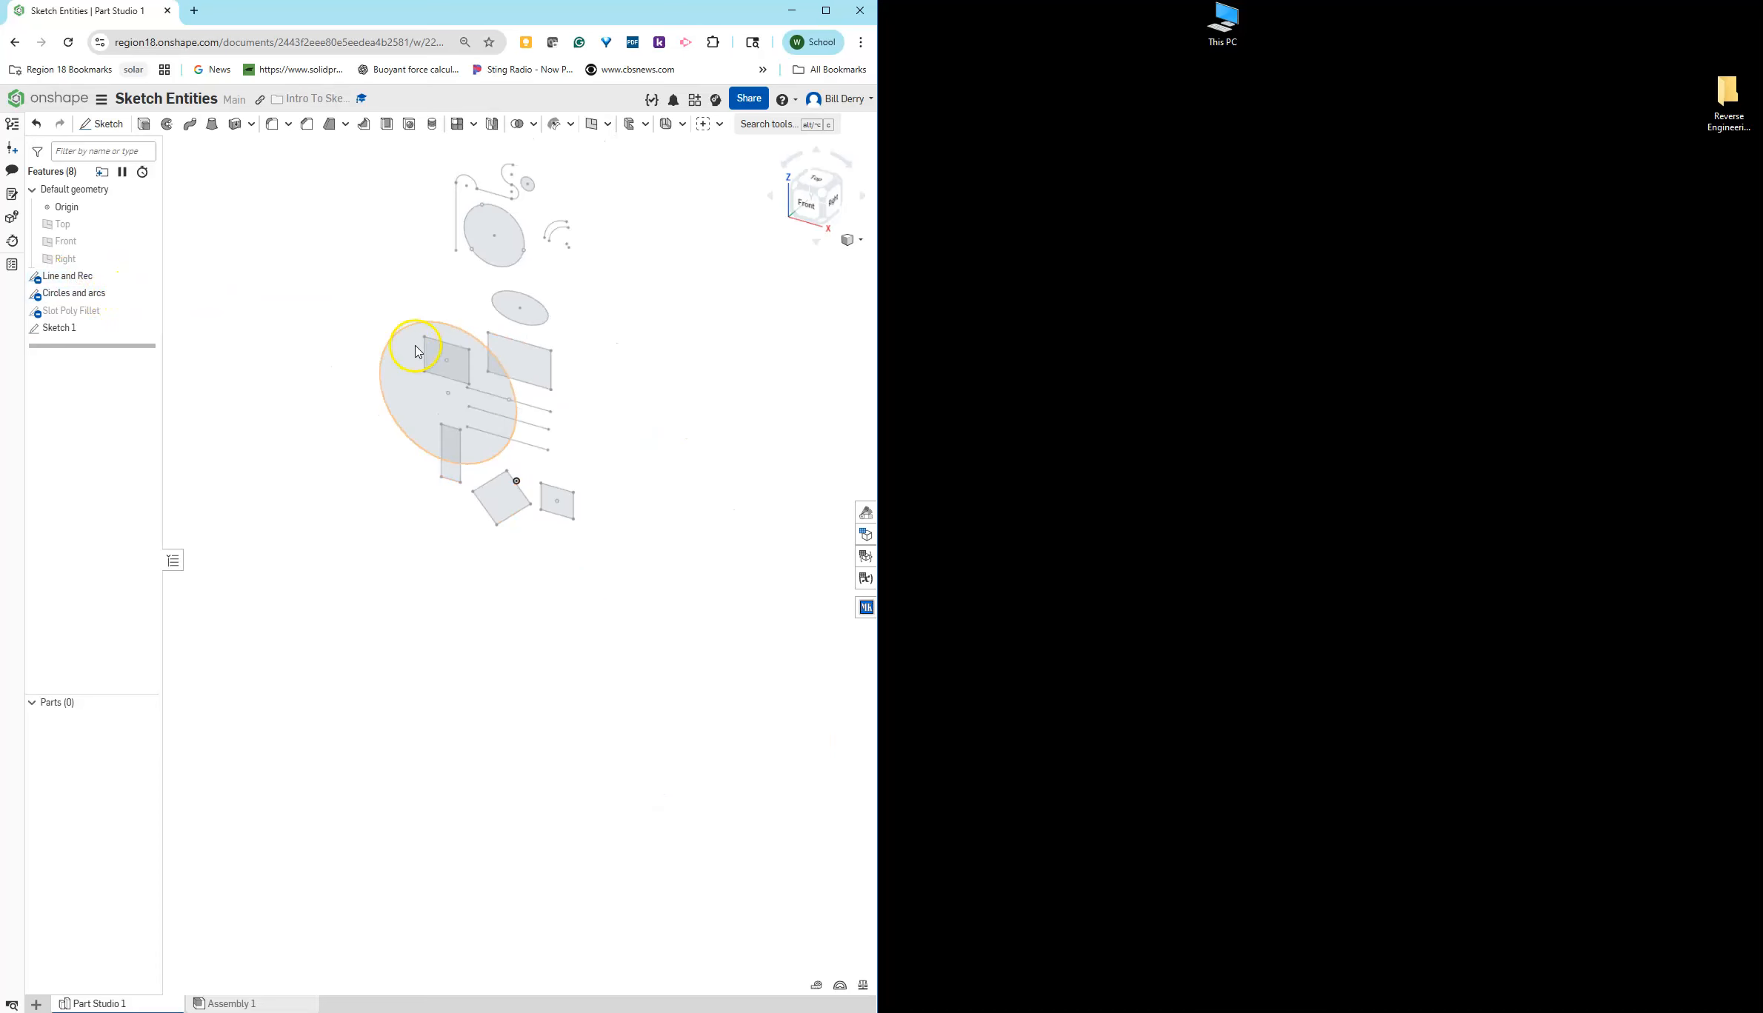
click(145, 311)
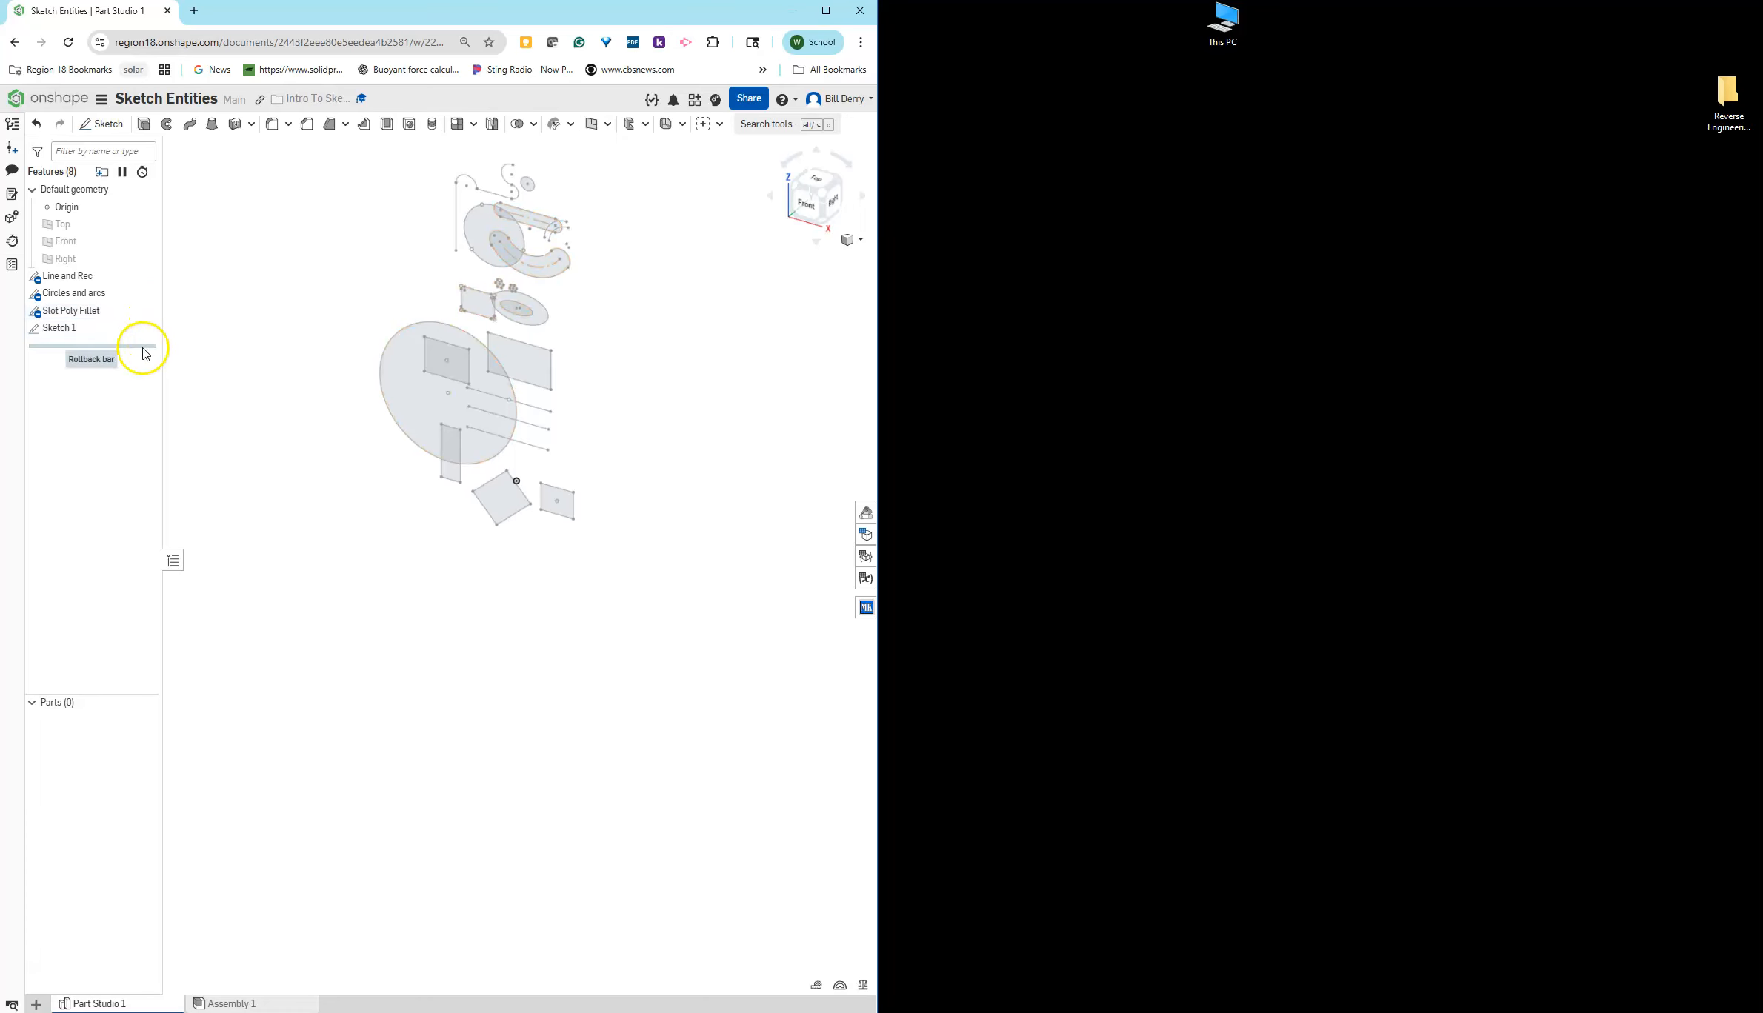
Step: Hide Sketch 1 and the Slot Poly Fillet and Circles and arcs sketches
click(146, 329)
click(146, 311)
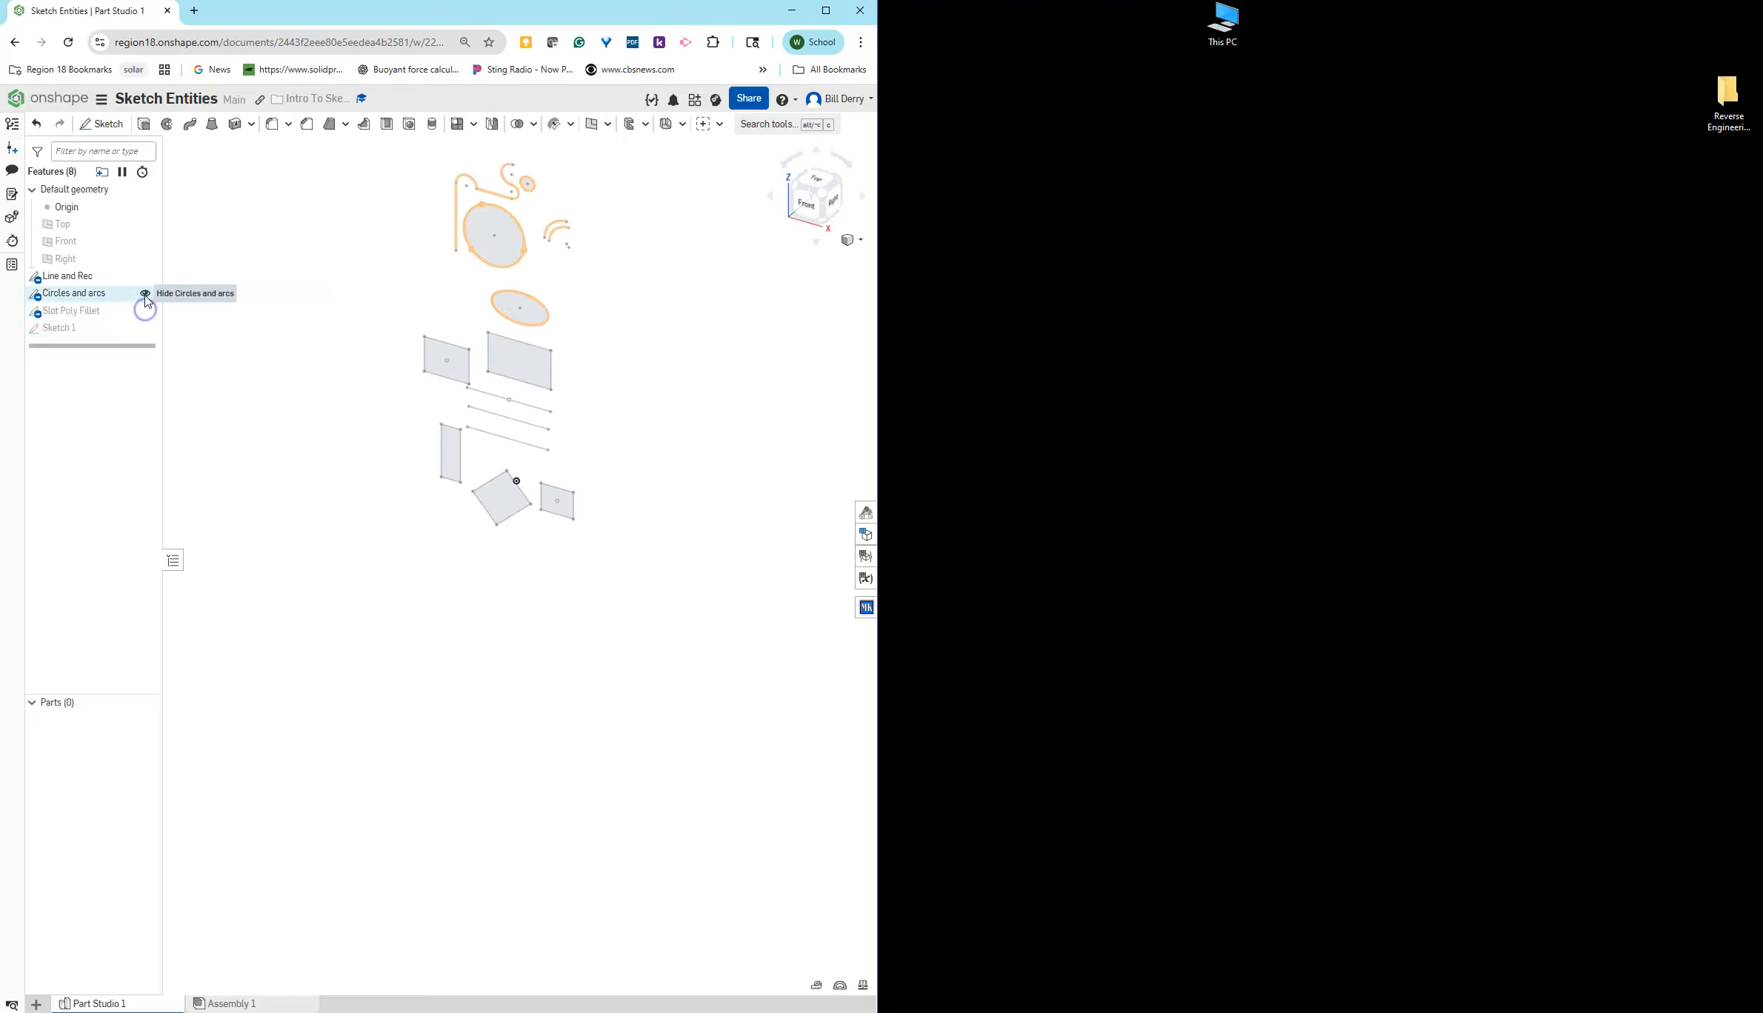
click(146, 294)
click(145, 285)
scroll(311, 374, down, 1)
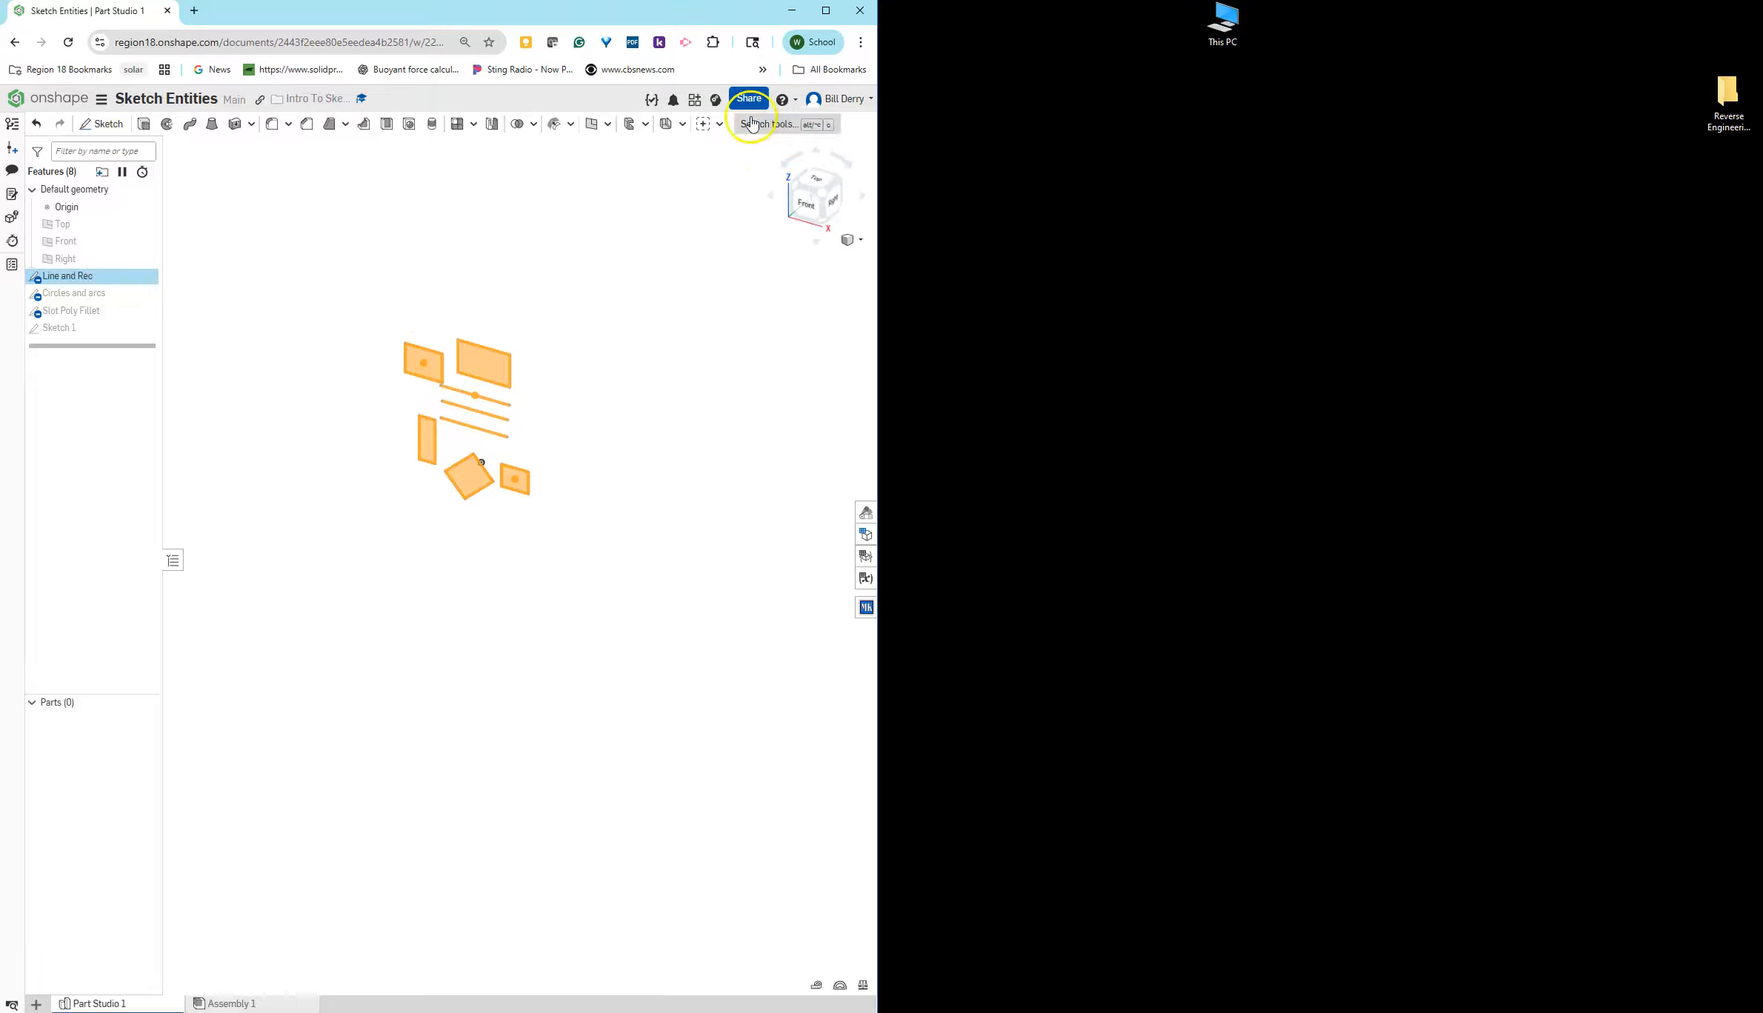
Step: Open the Onshape Learning Center in a separate window and continue the Introduction to Sketching course from the New to Onshape pathway
click(718, 102)
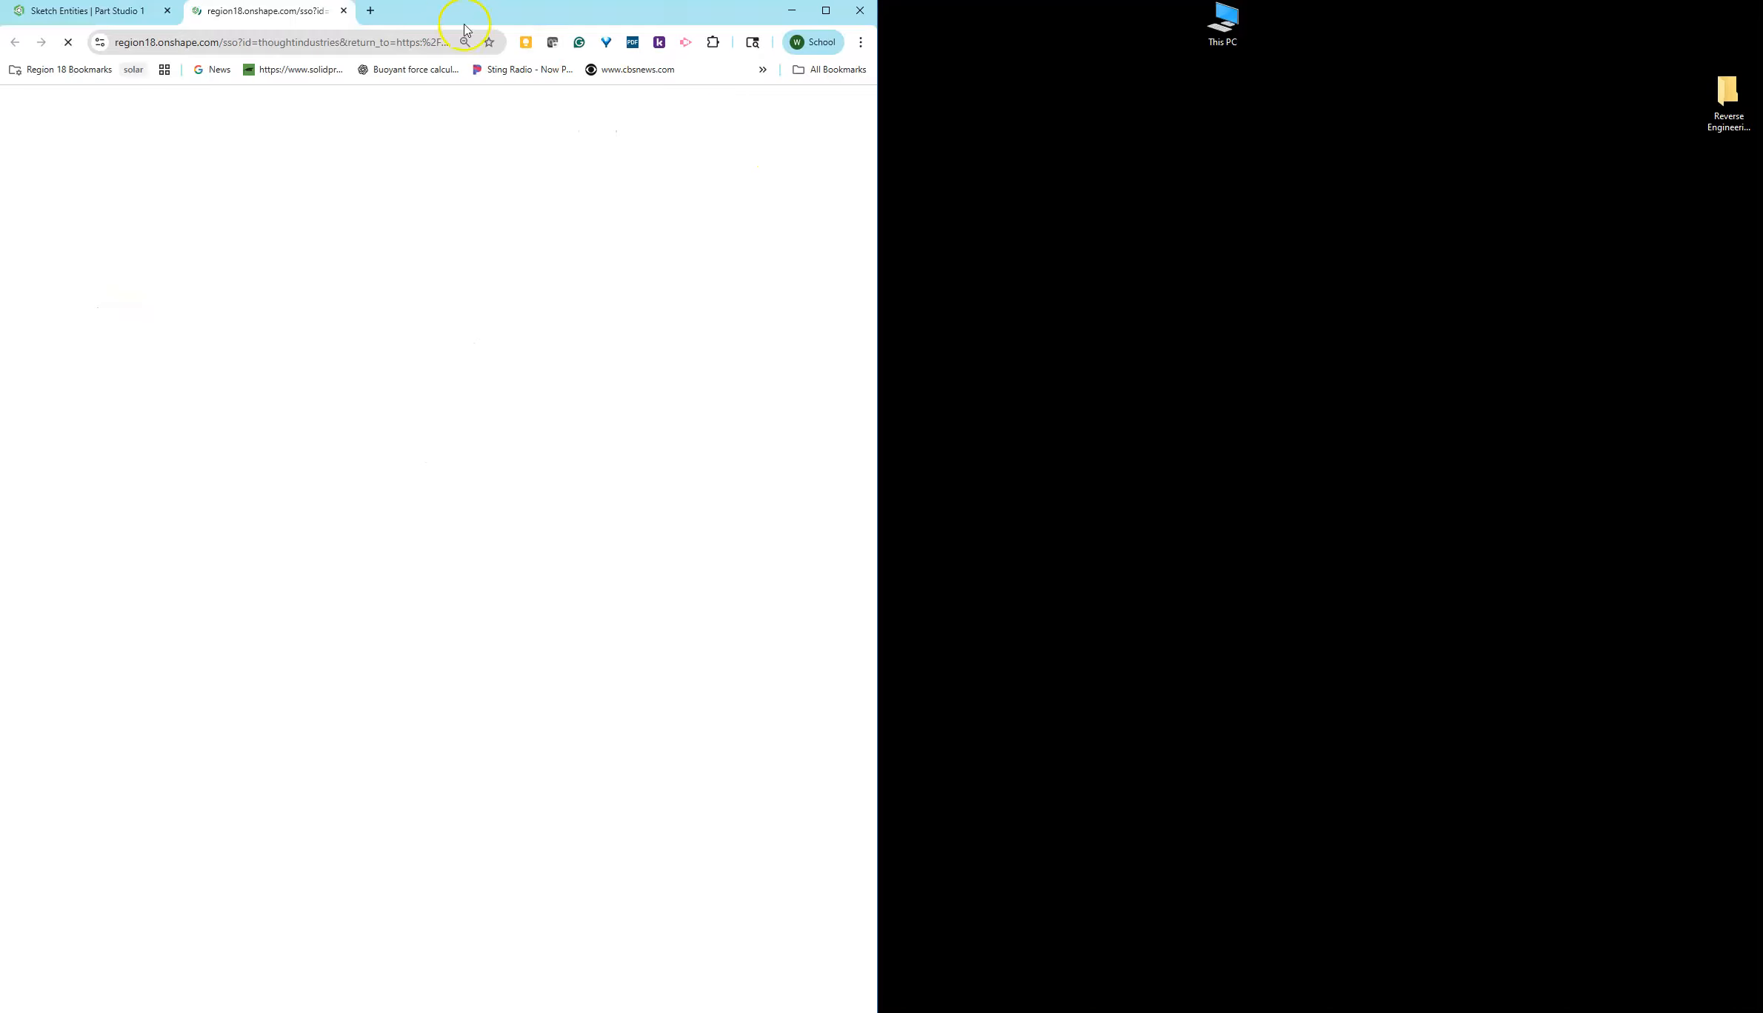
drag(316, 16, 1246, 20)
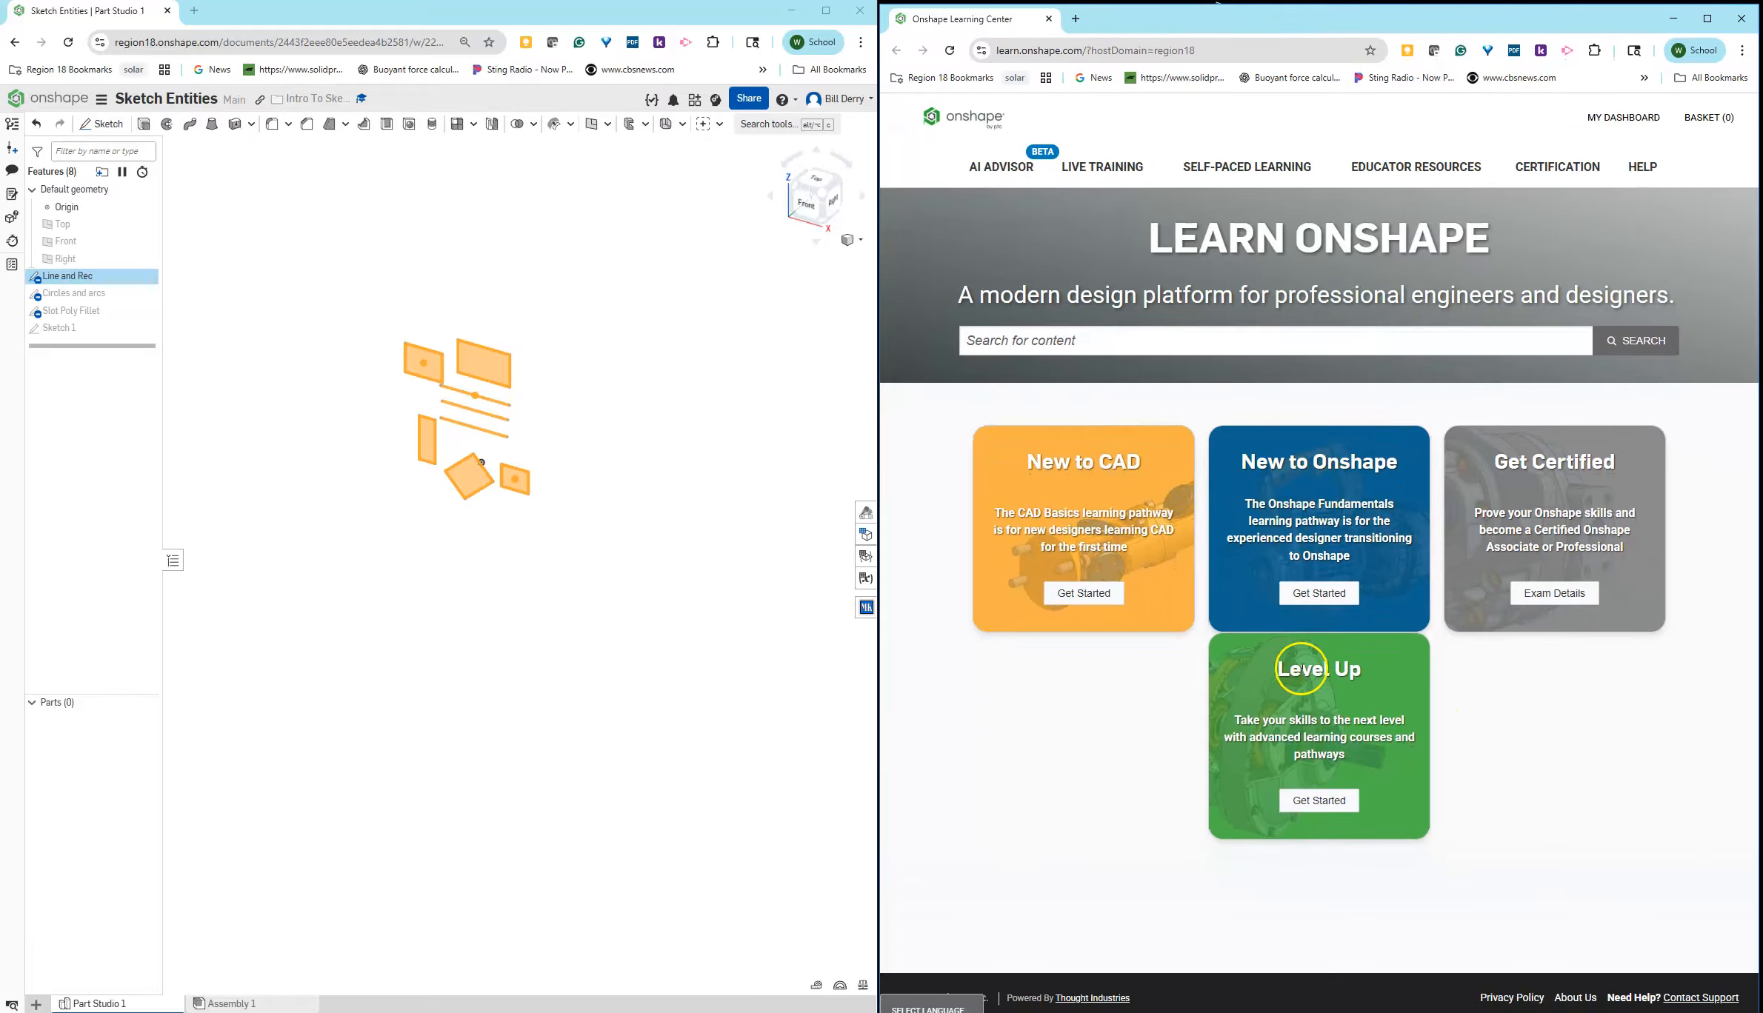
click(1311, 595)
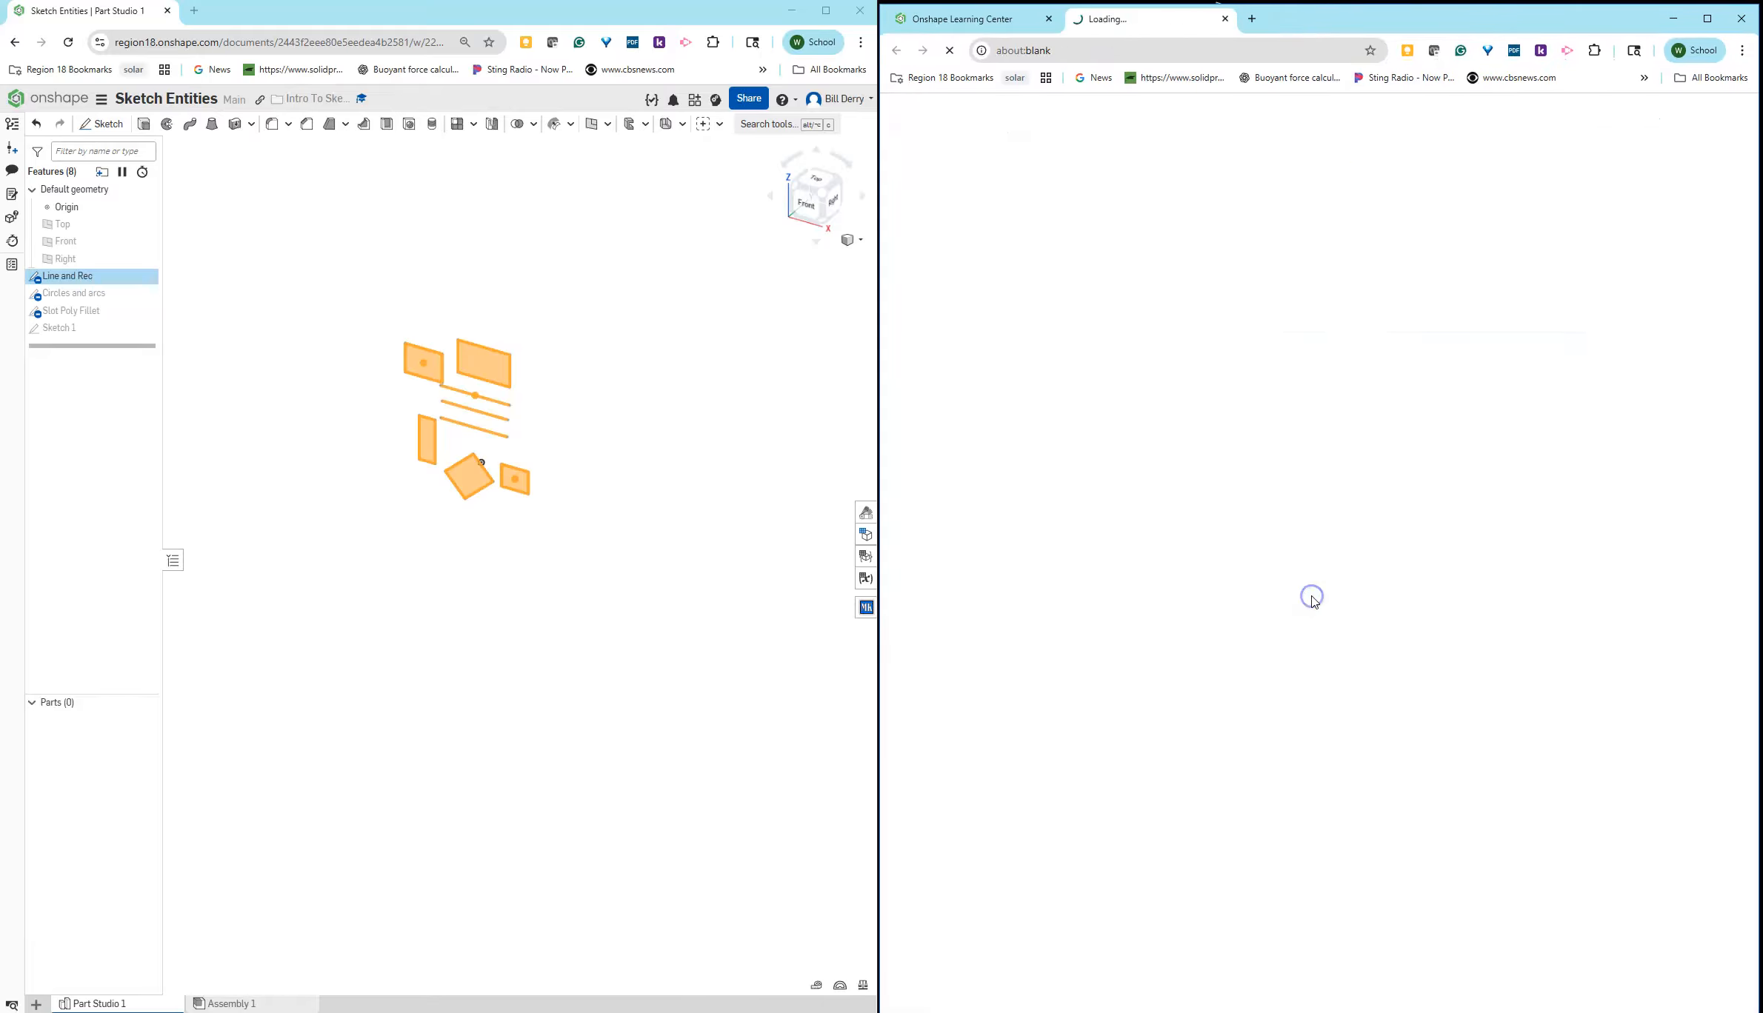
scroll(1274, 565, down, 14)
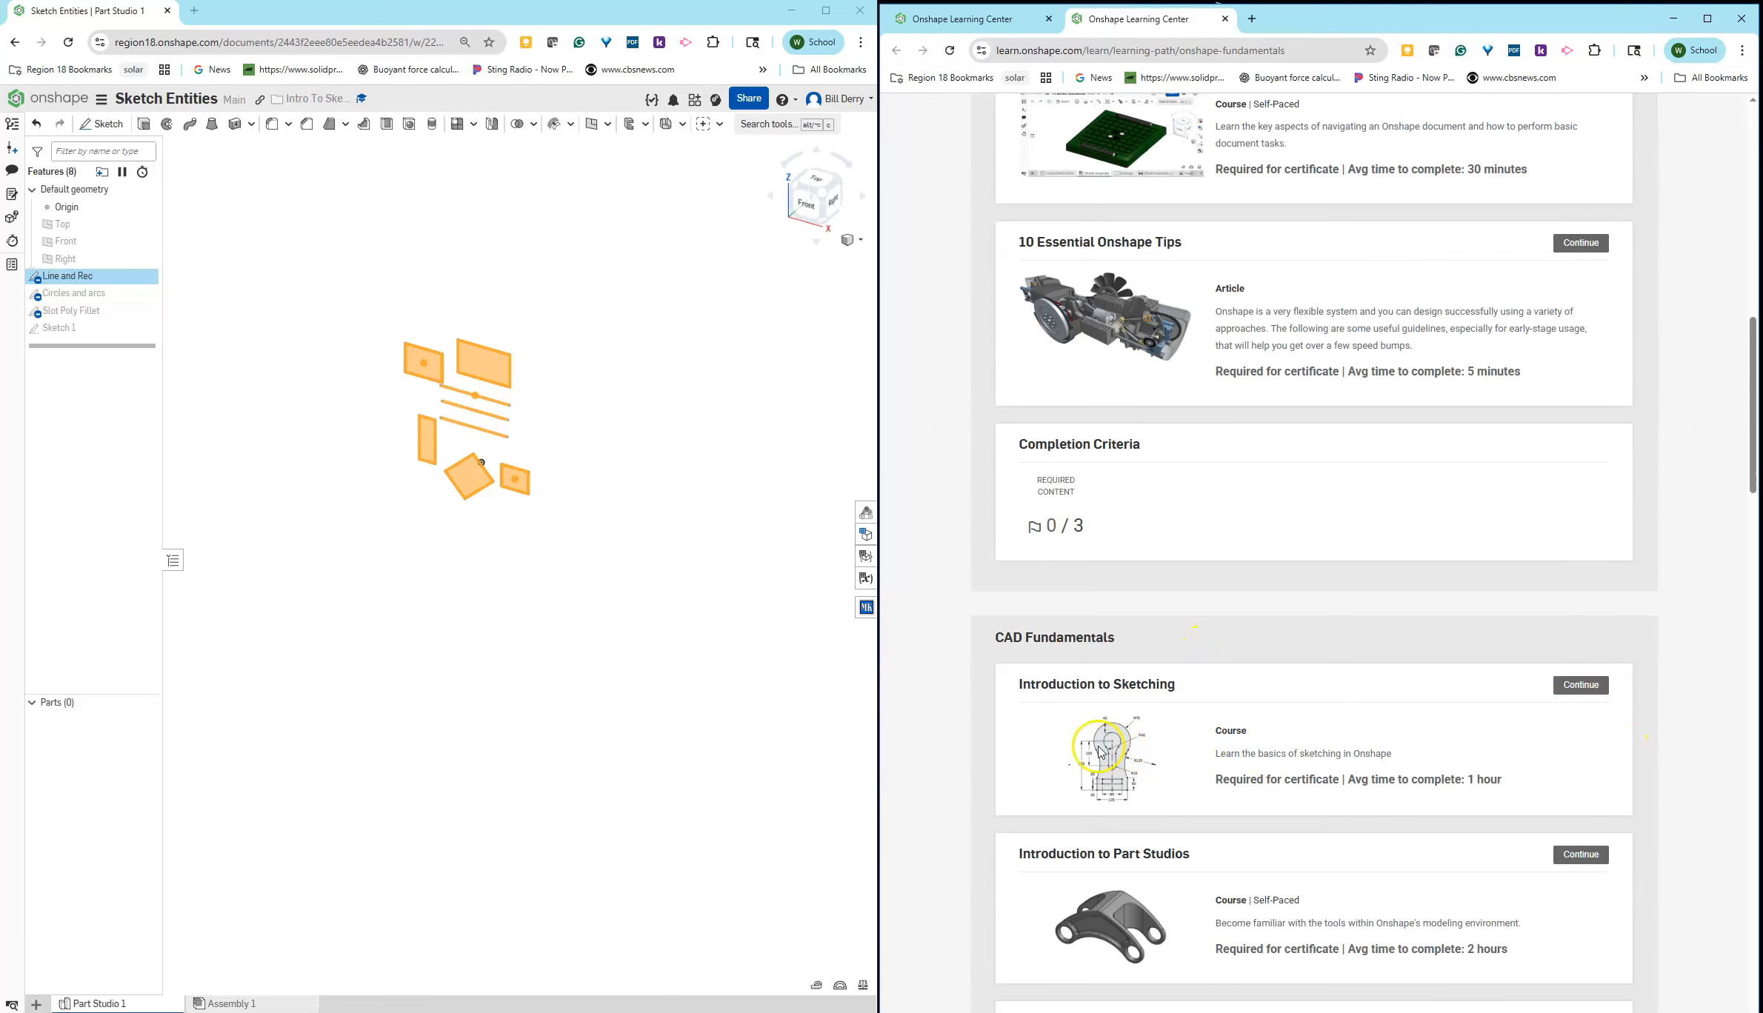
click(1588, 674)
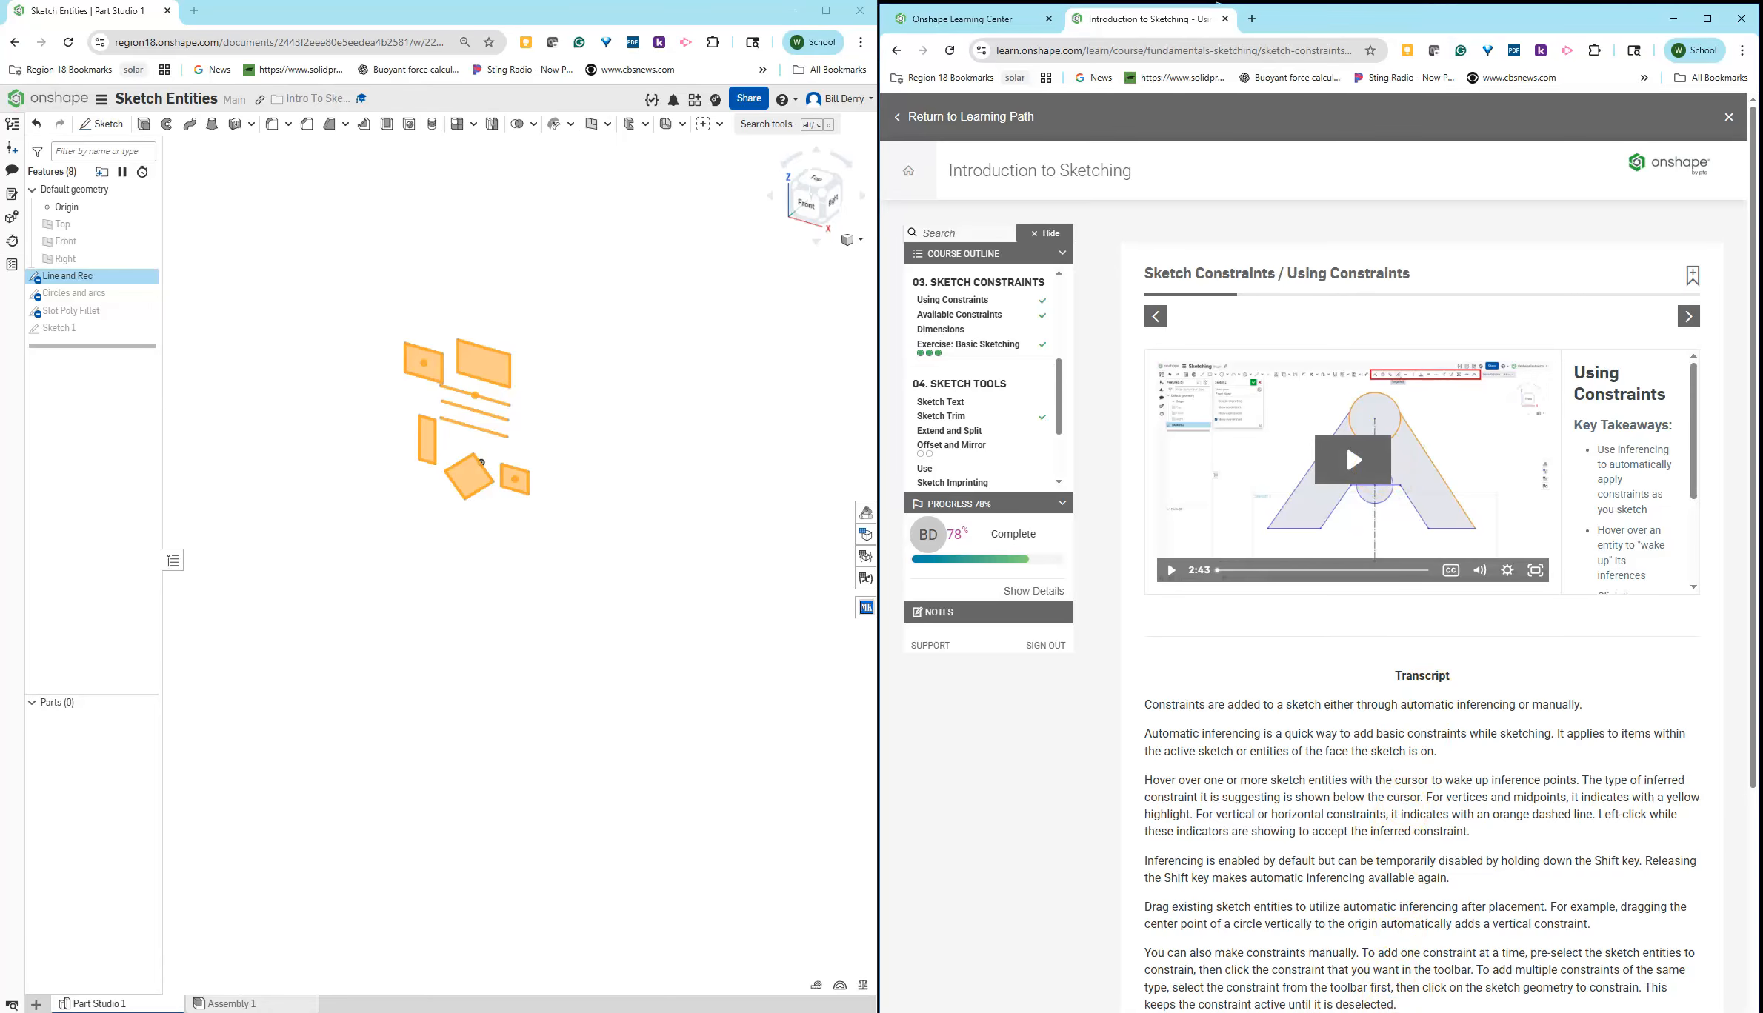
Step: Shorten the course window to about half height and play the Using Constraints video up to about 0:06
drag(1377, 1011, 1408, 516)
scroll(1446, 442, down, 2)
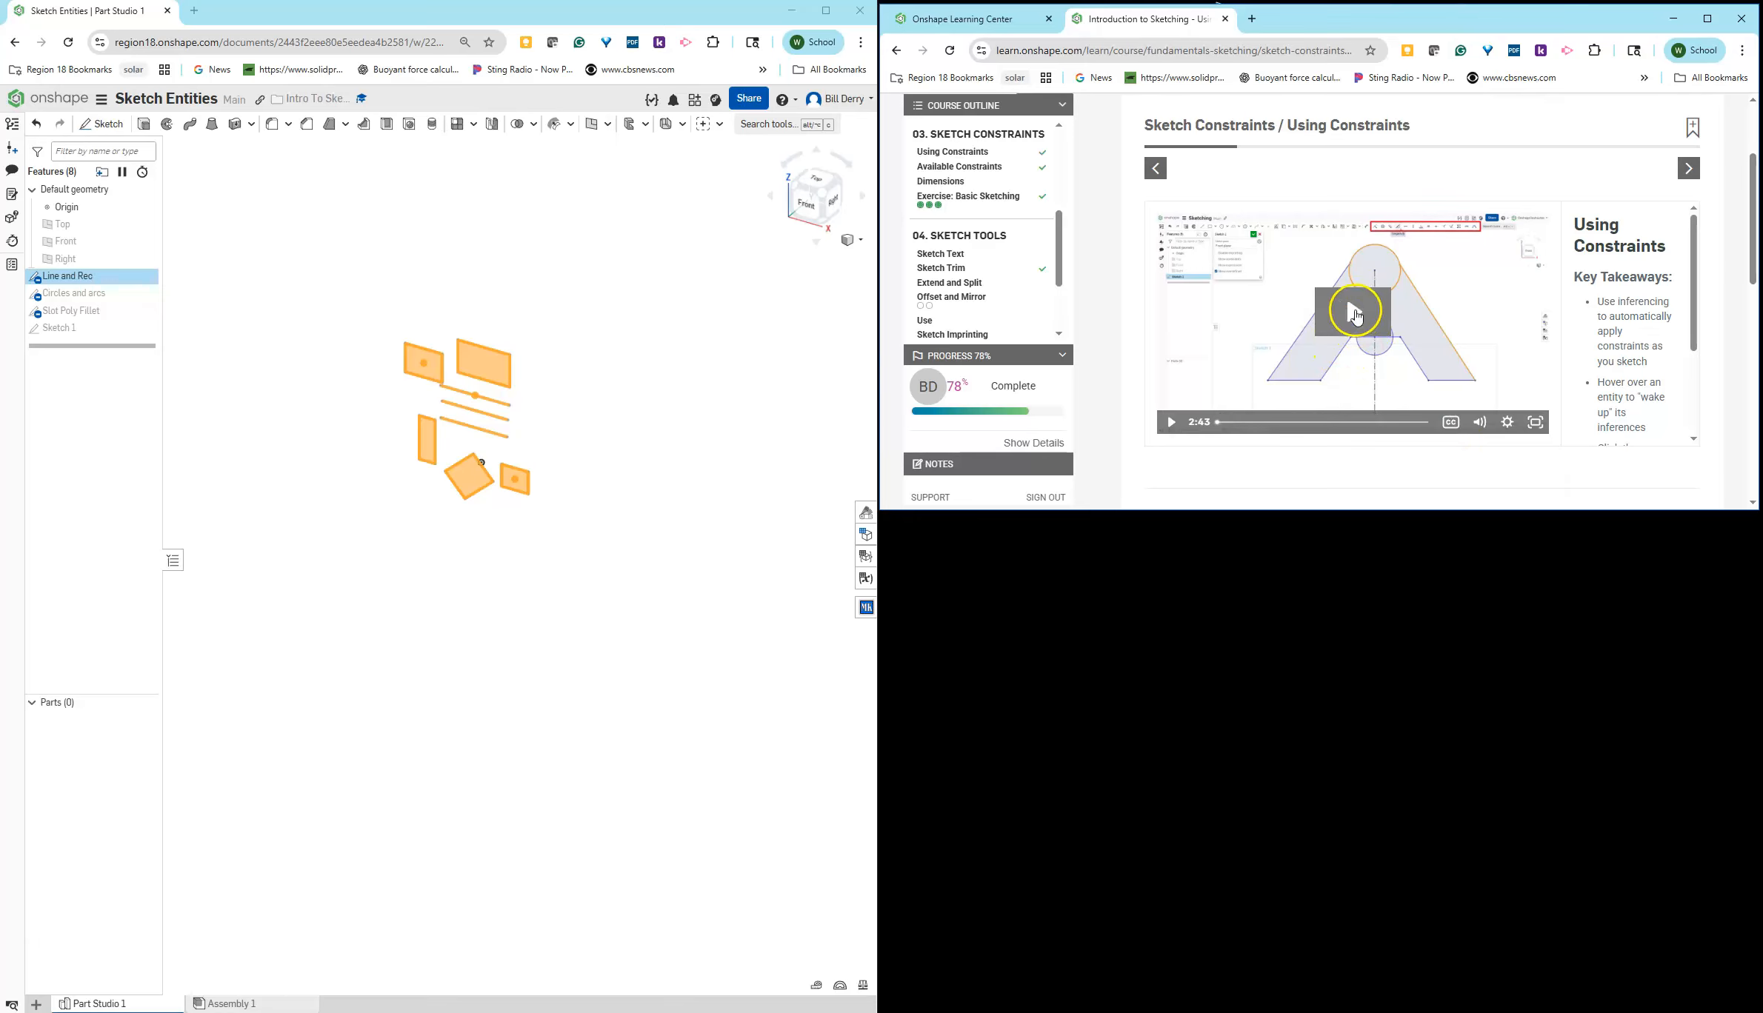
click(1217, 423)
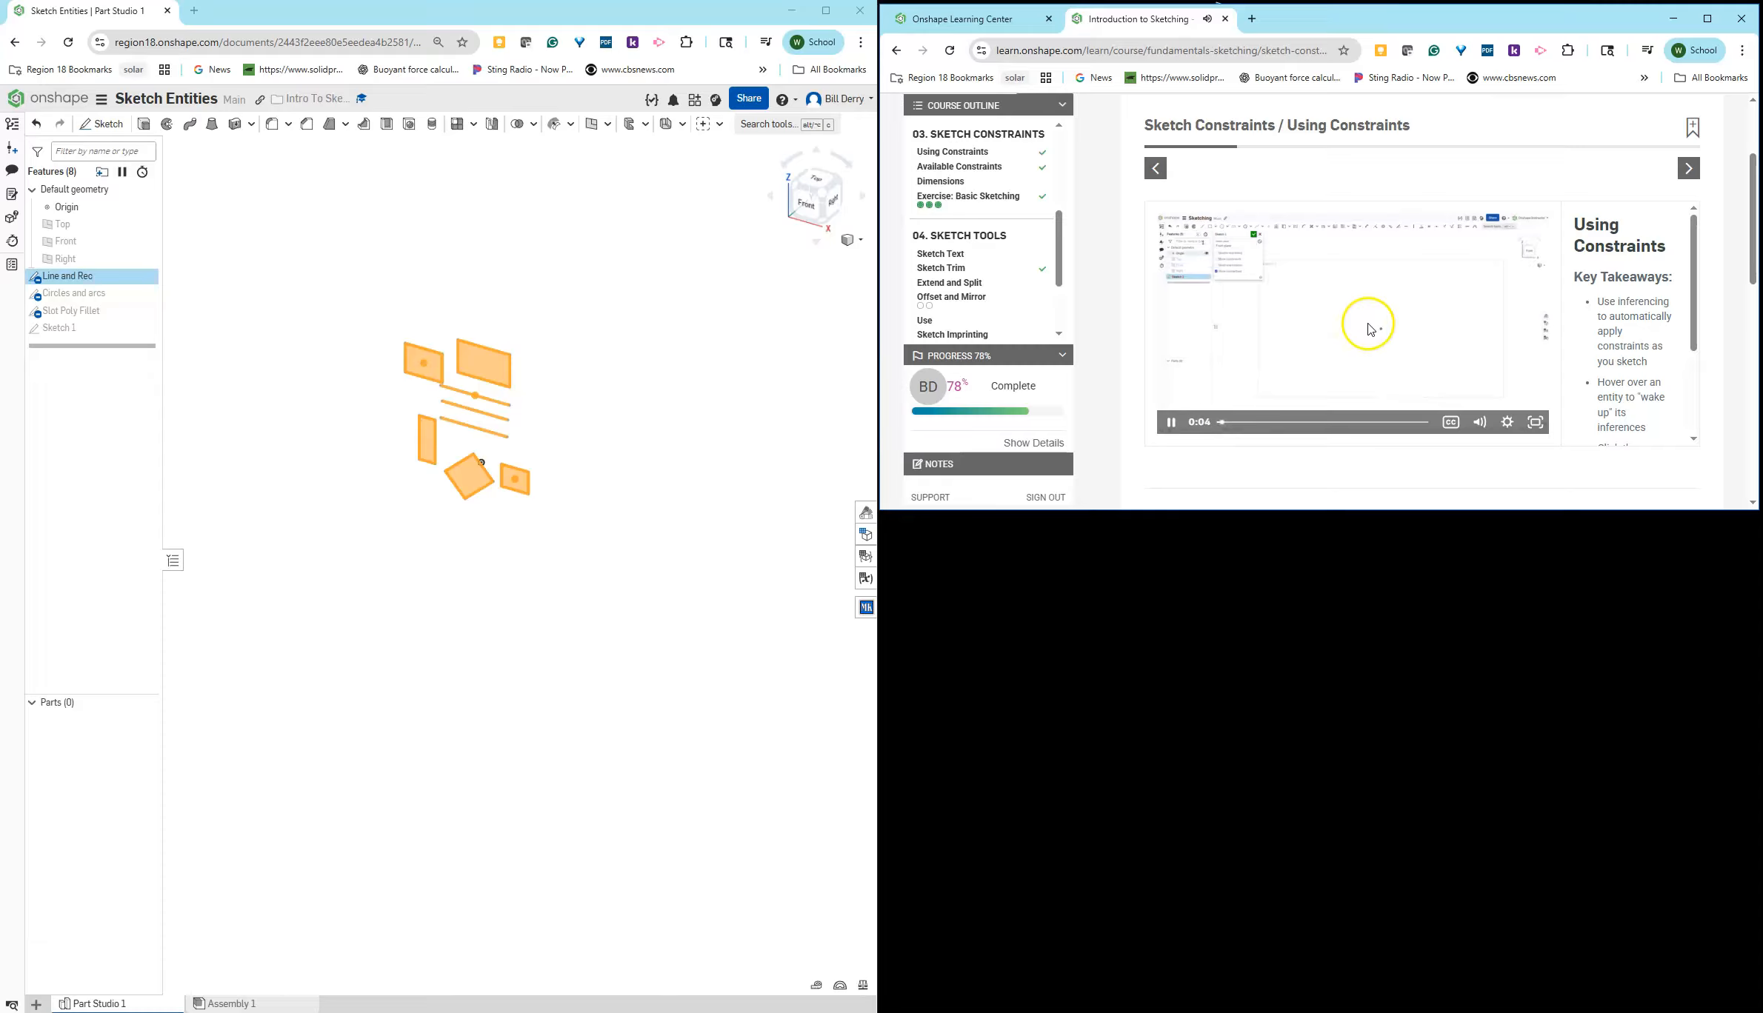
click(1170, 422)
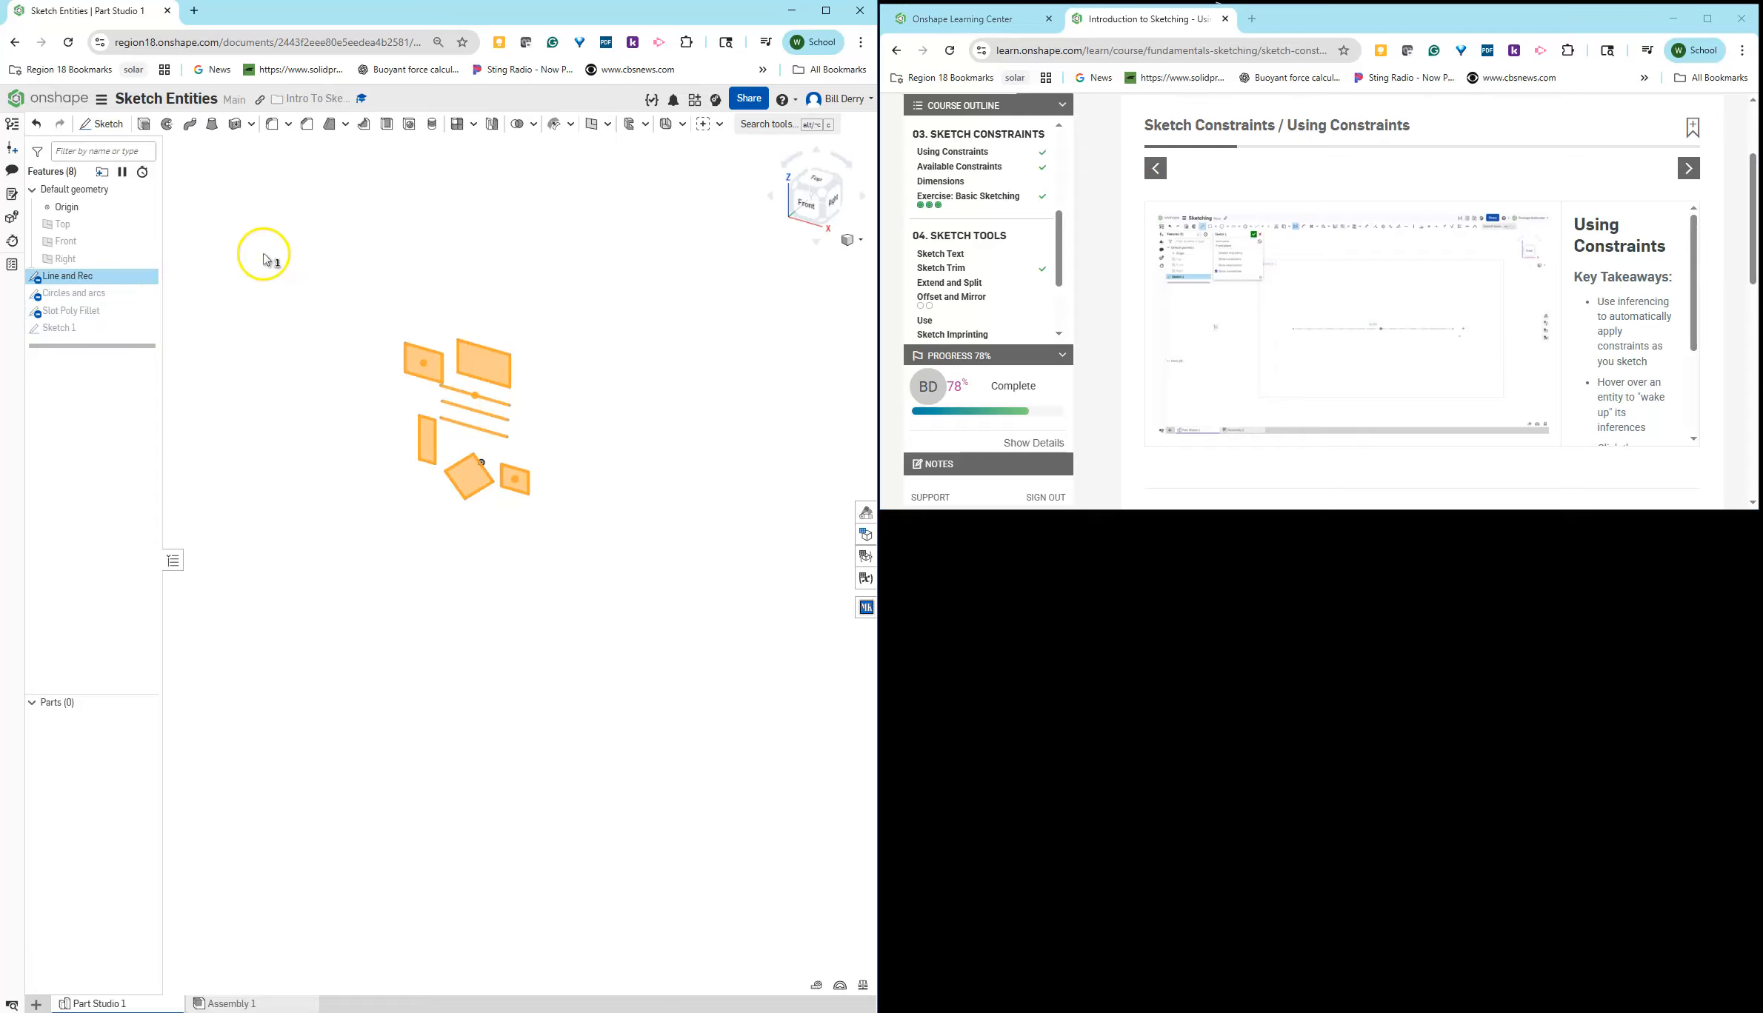
Step: Hide the Line and Rec sketch and start a new sketch on the Front plane, viewed normal to the plane
click(144, 279)
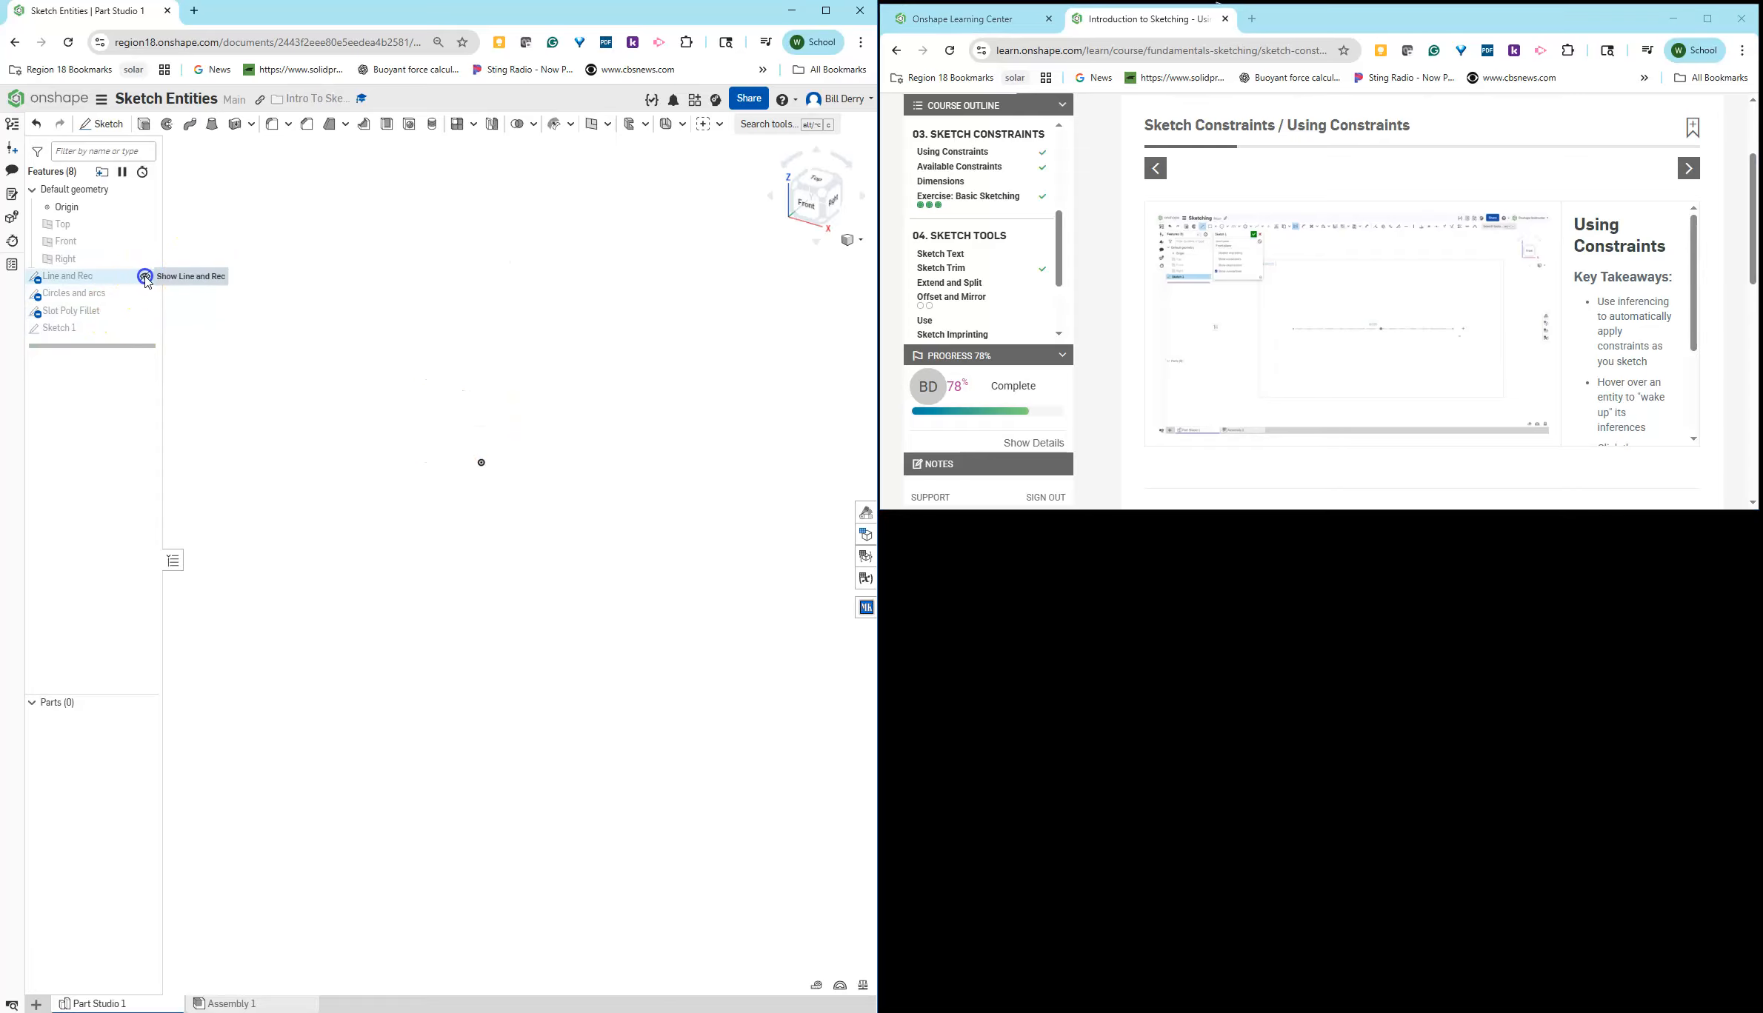
click(91, 125)
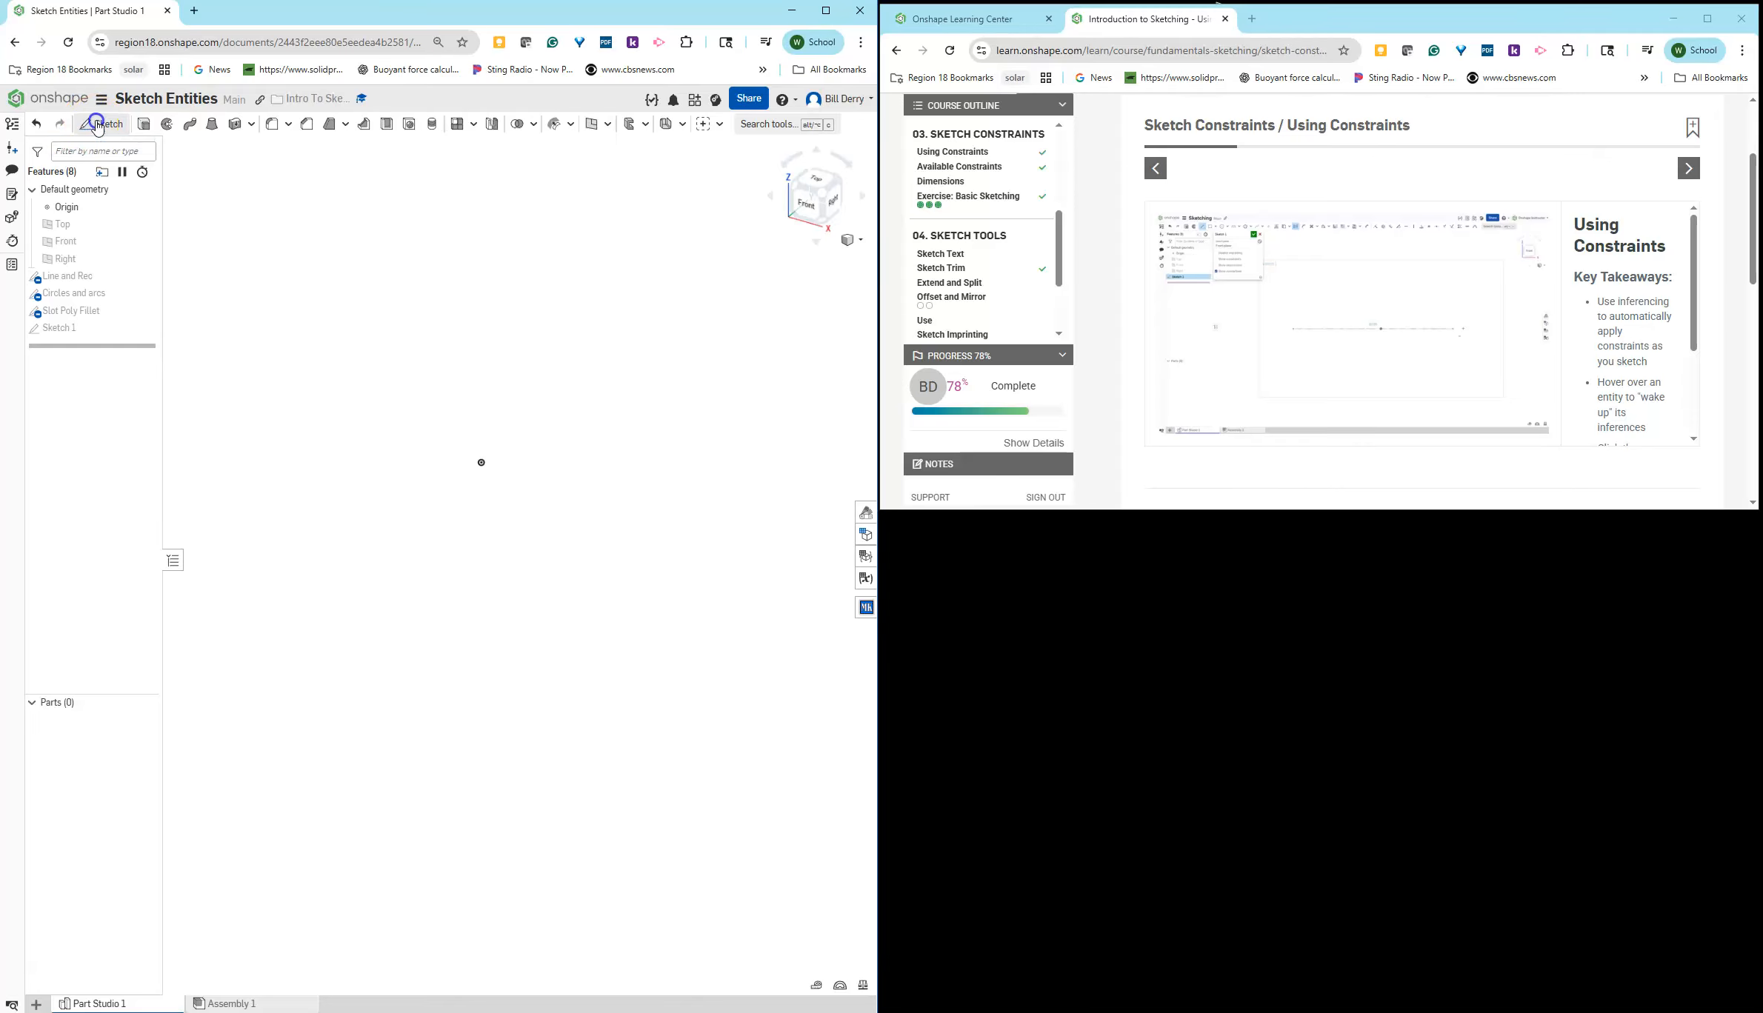
click(70, 249)
right_click(294, 390)
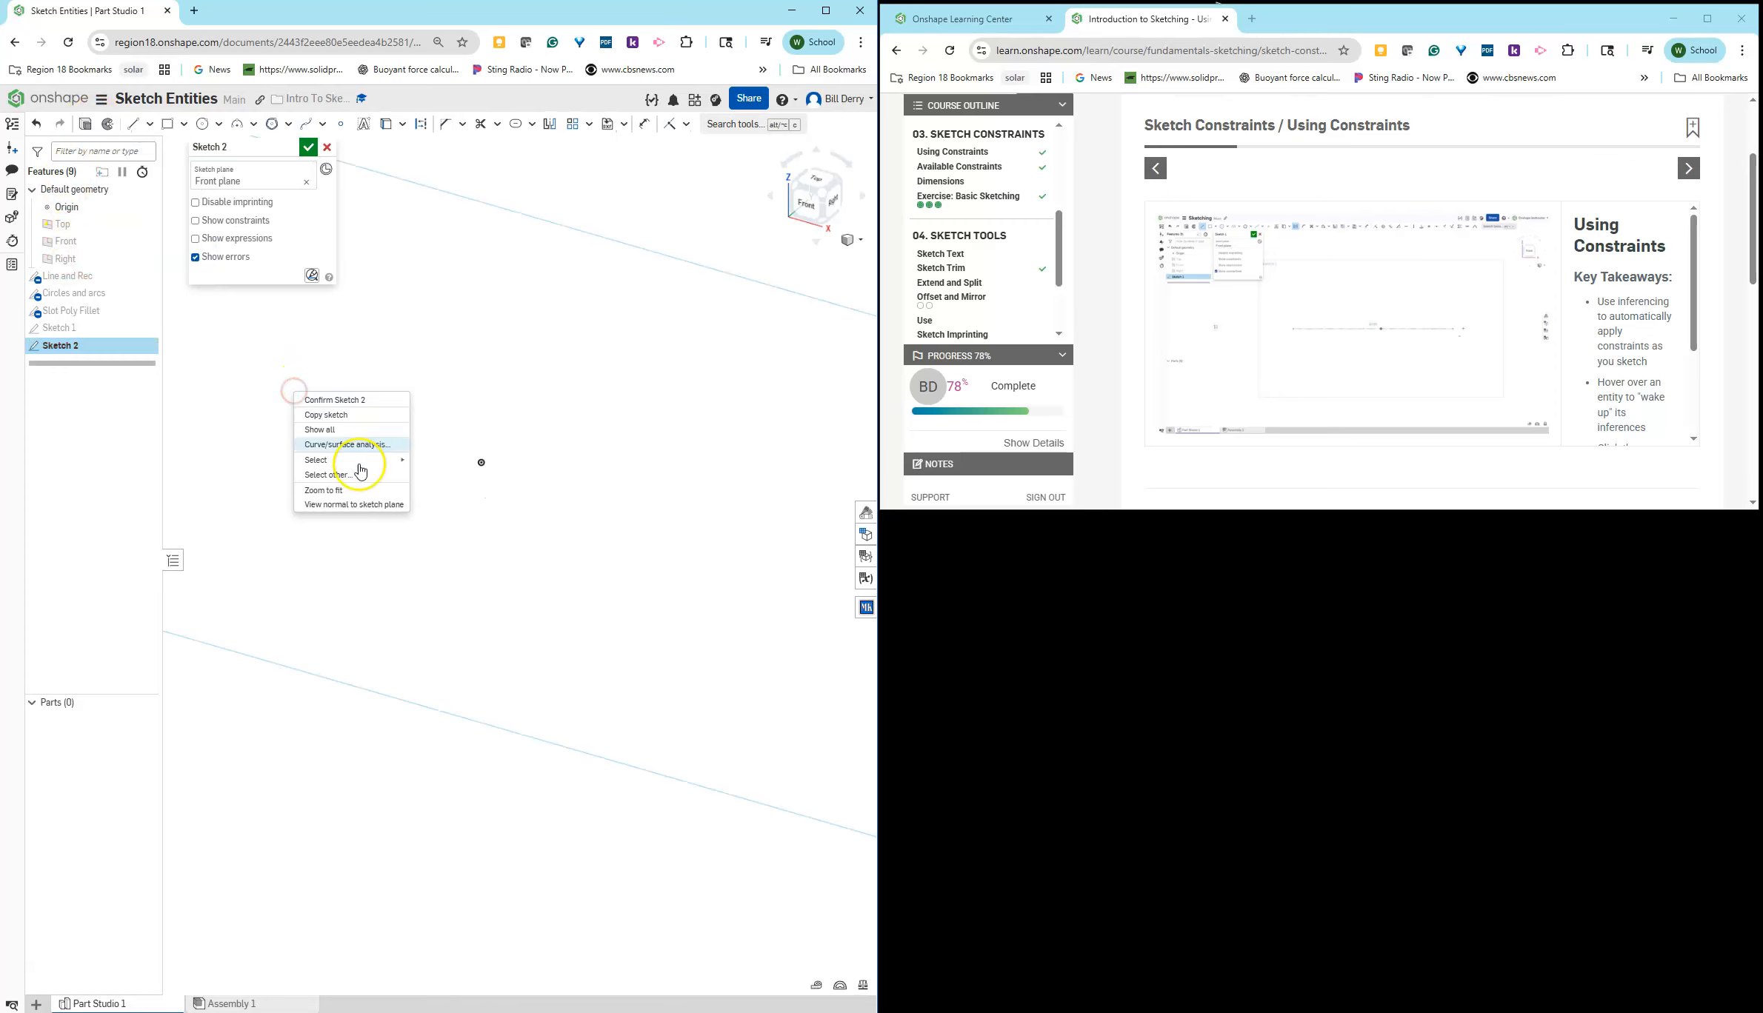
click(359, 506)
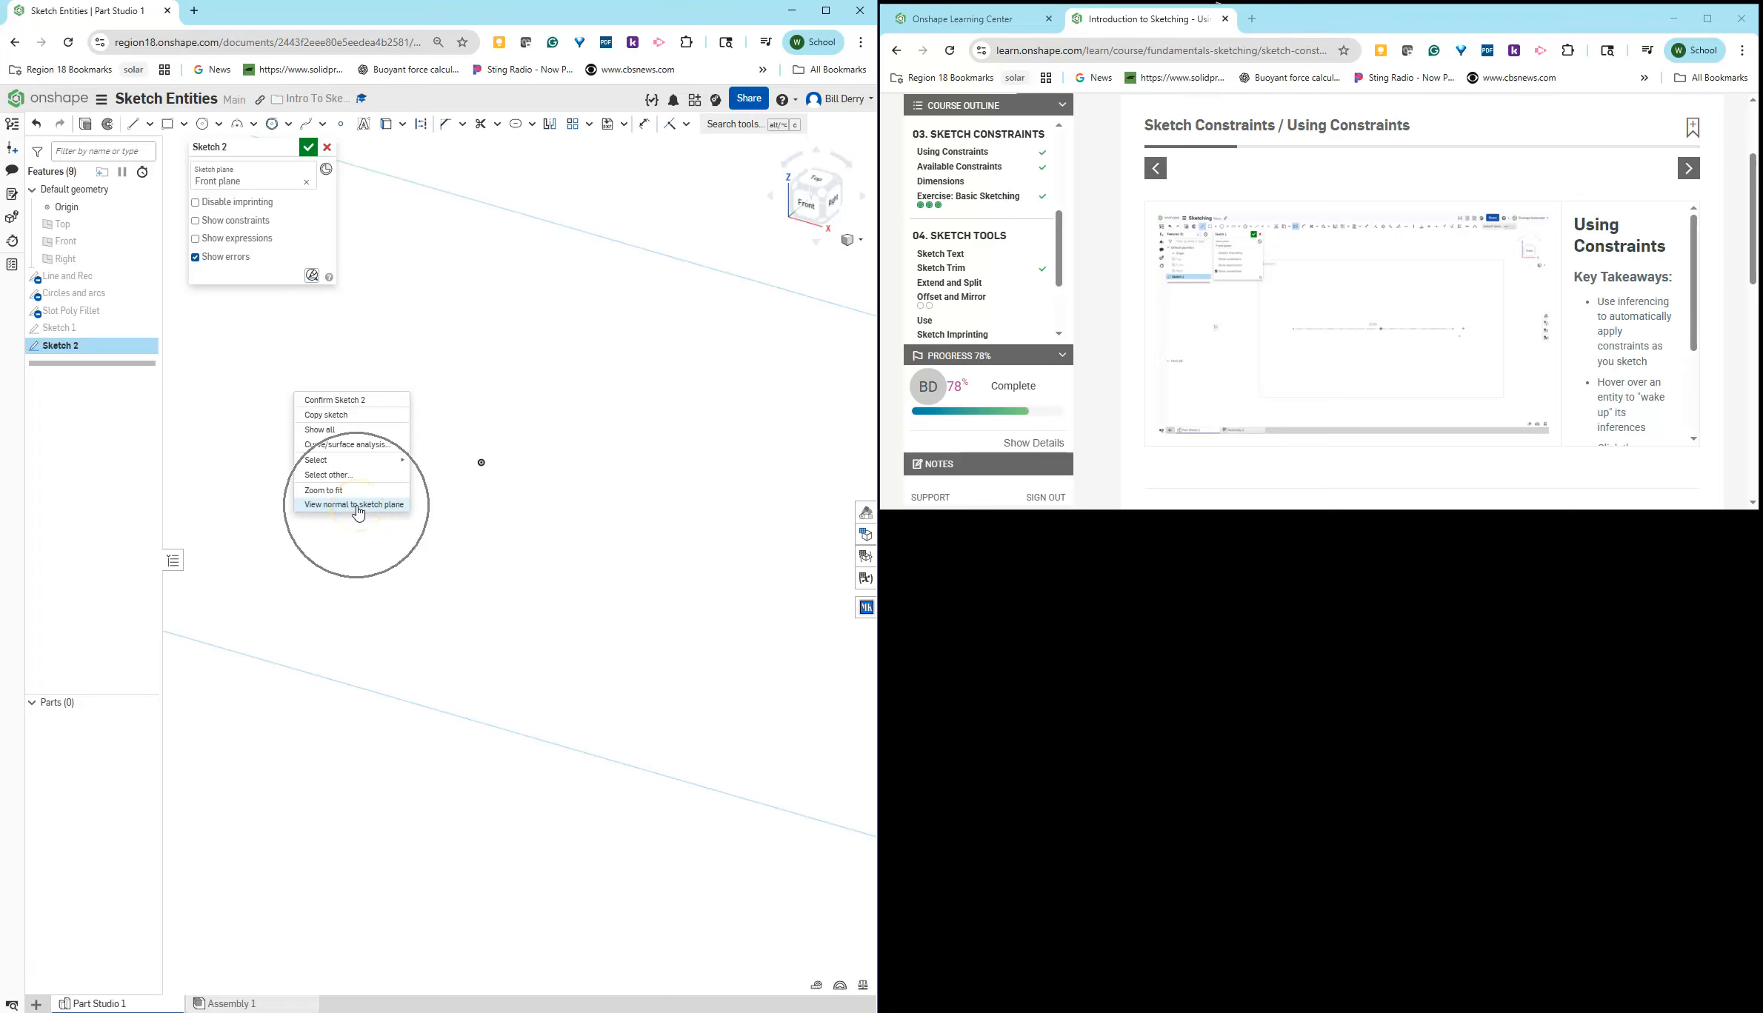
right_click(267, 383)
click(352, 498)
scroll(497, 552, down, 8)
scroll(494, 600, up, 1)
scroll(488, 599, up, 3)
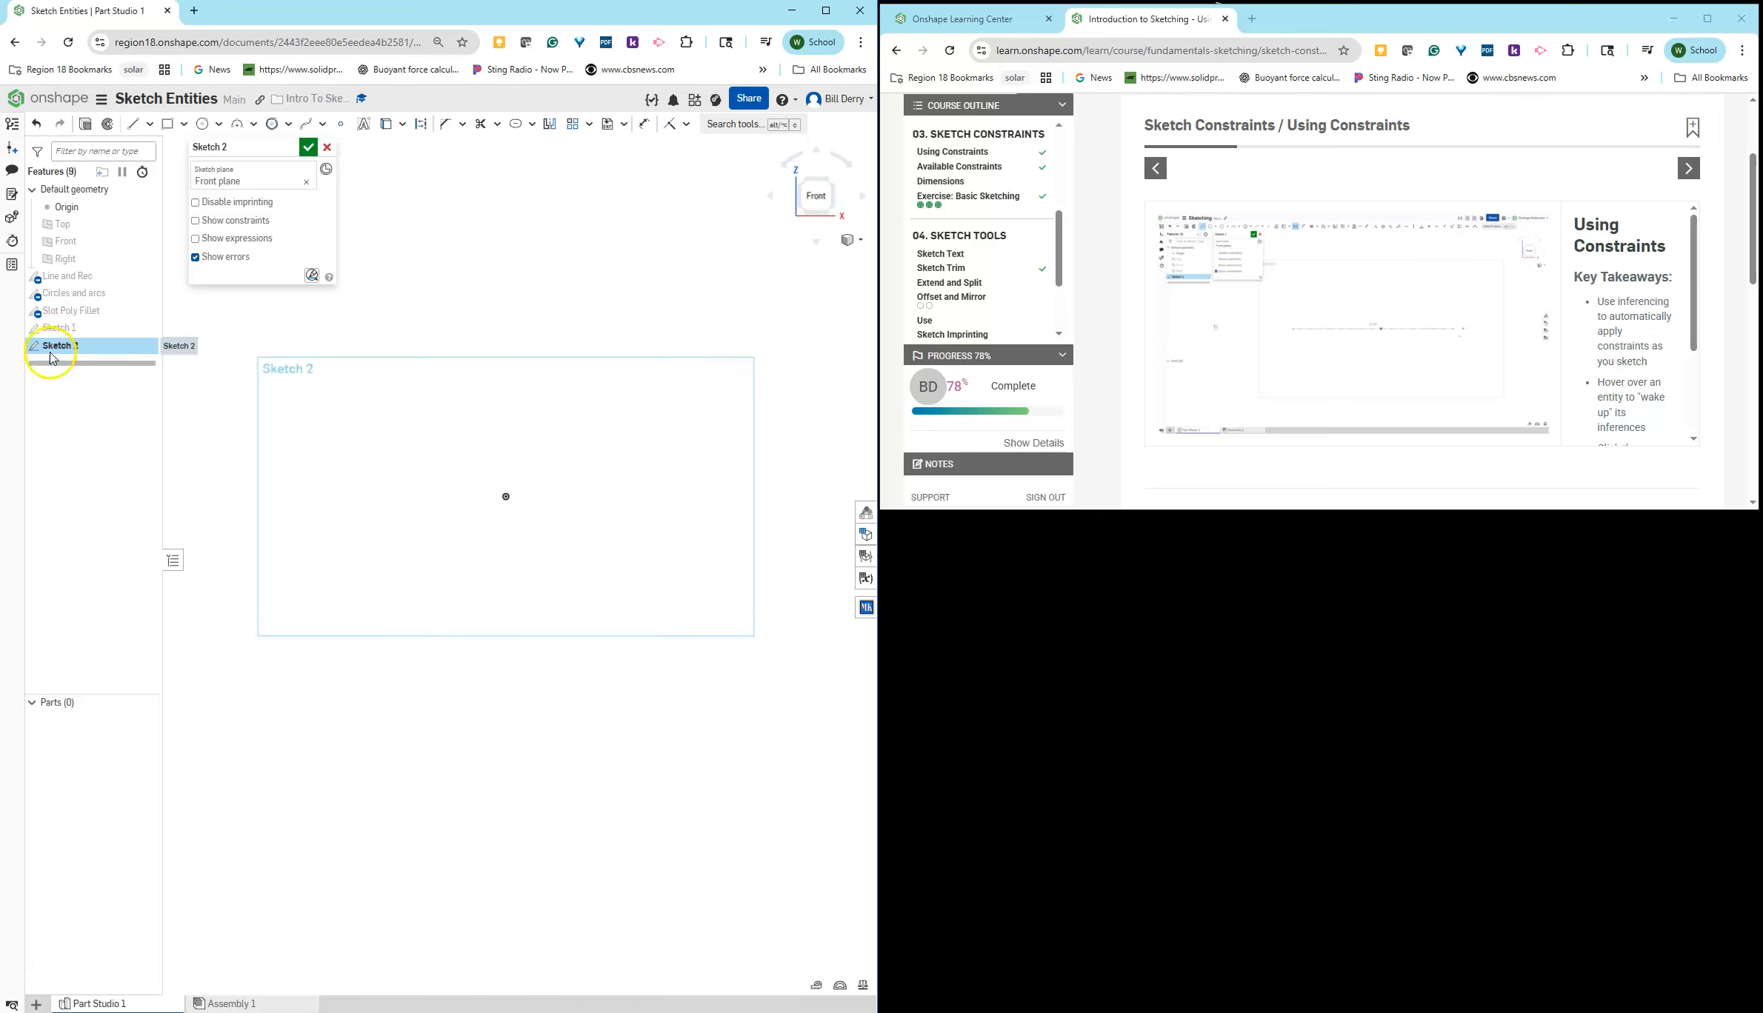
Step: Sketch a horizontal midpoint construction line about 45.3 long, centred above and slightly left of the origin
click(137, 125)
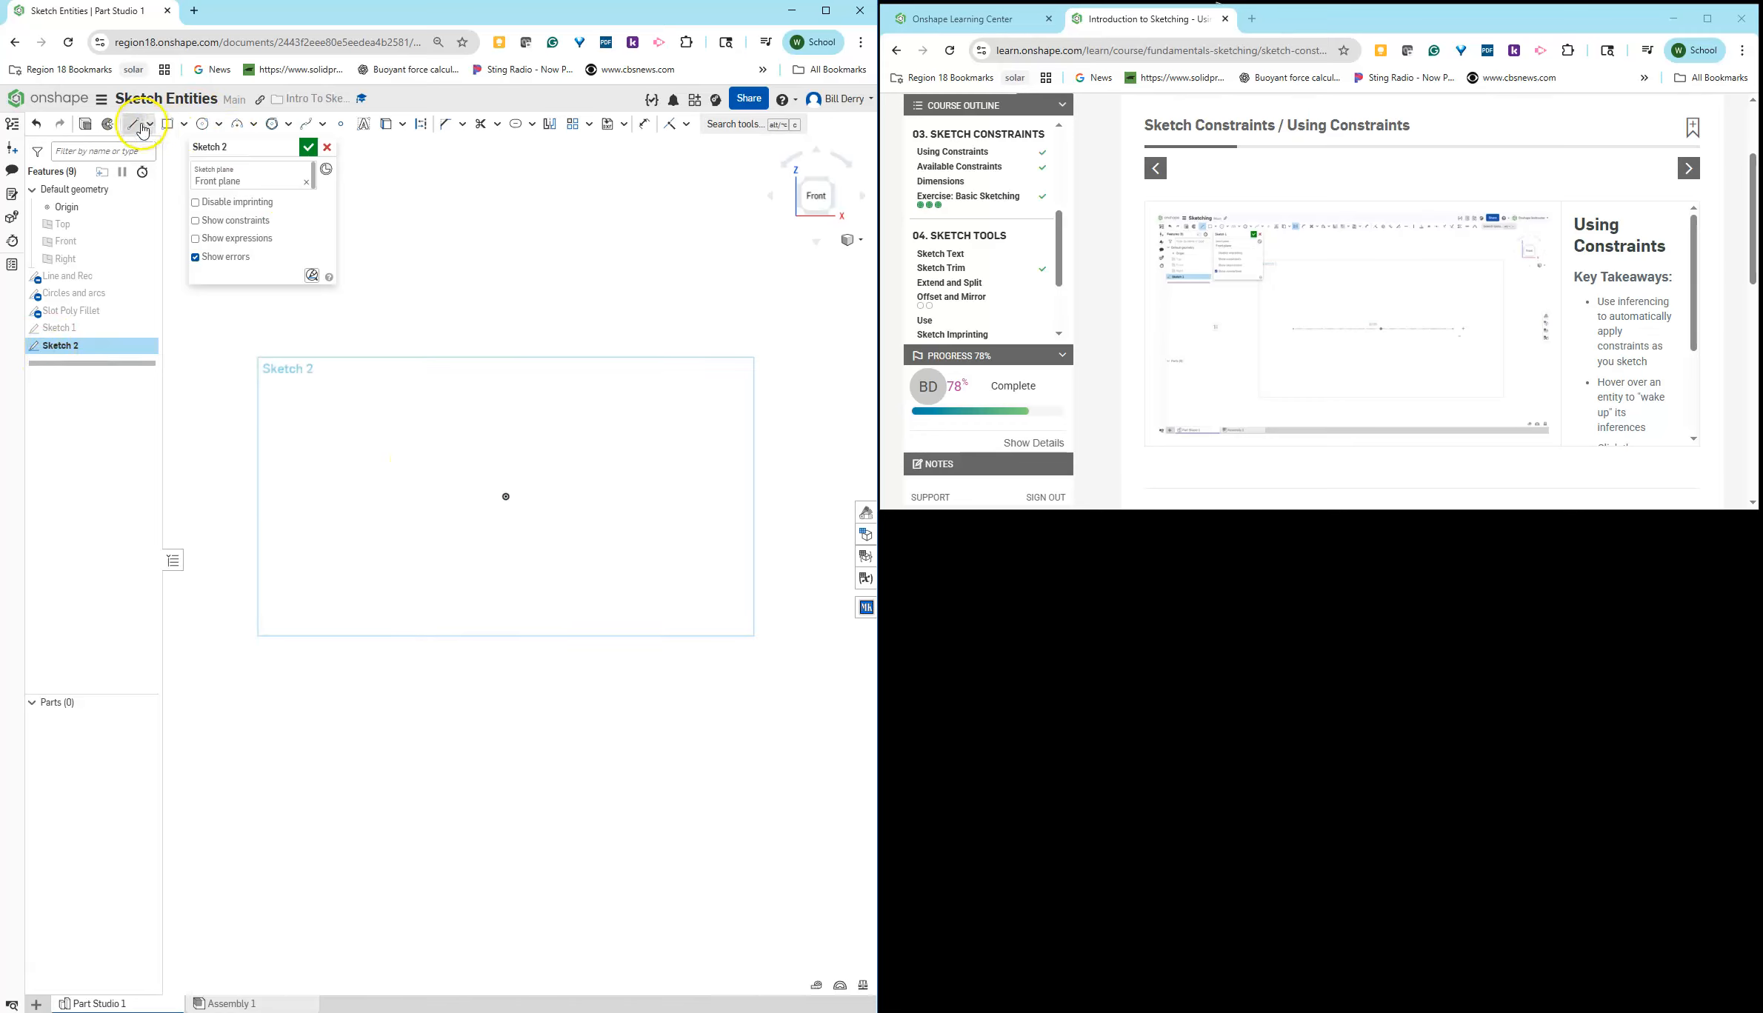
mouse_move(1196, 373)
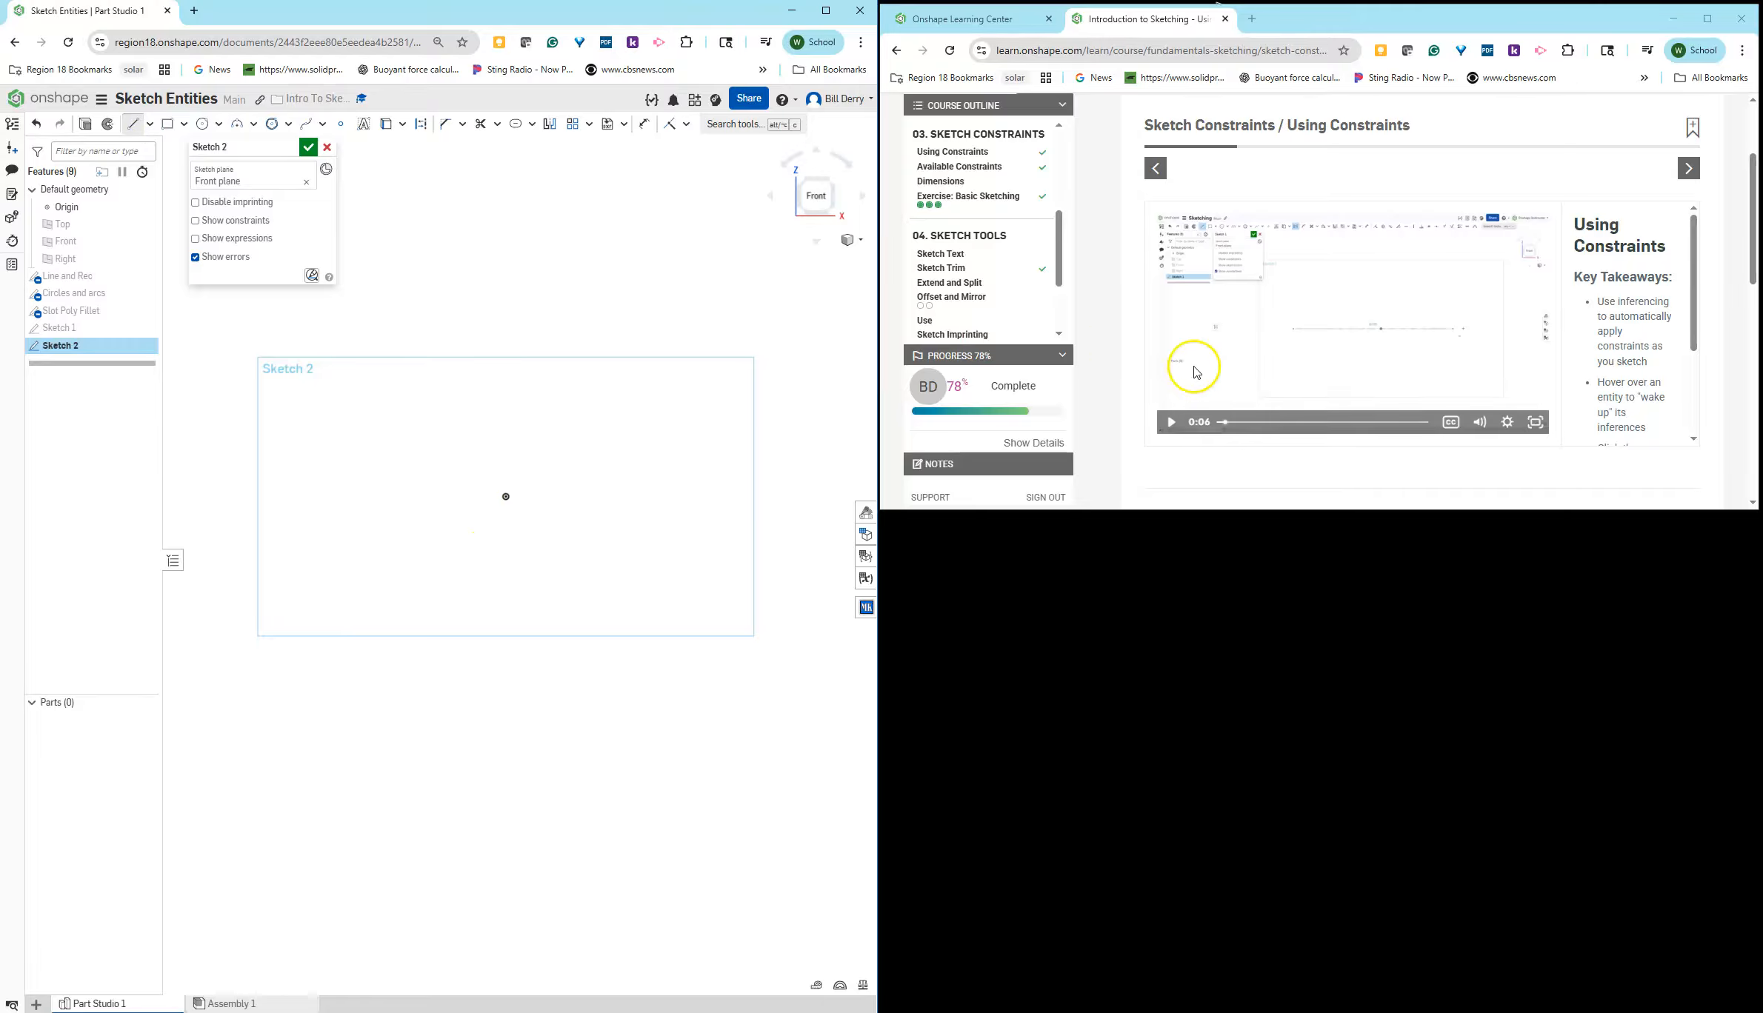
click(152, 126)
click(156, 170)
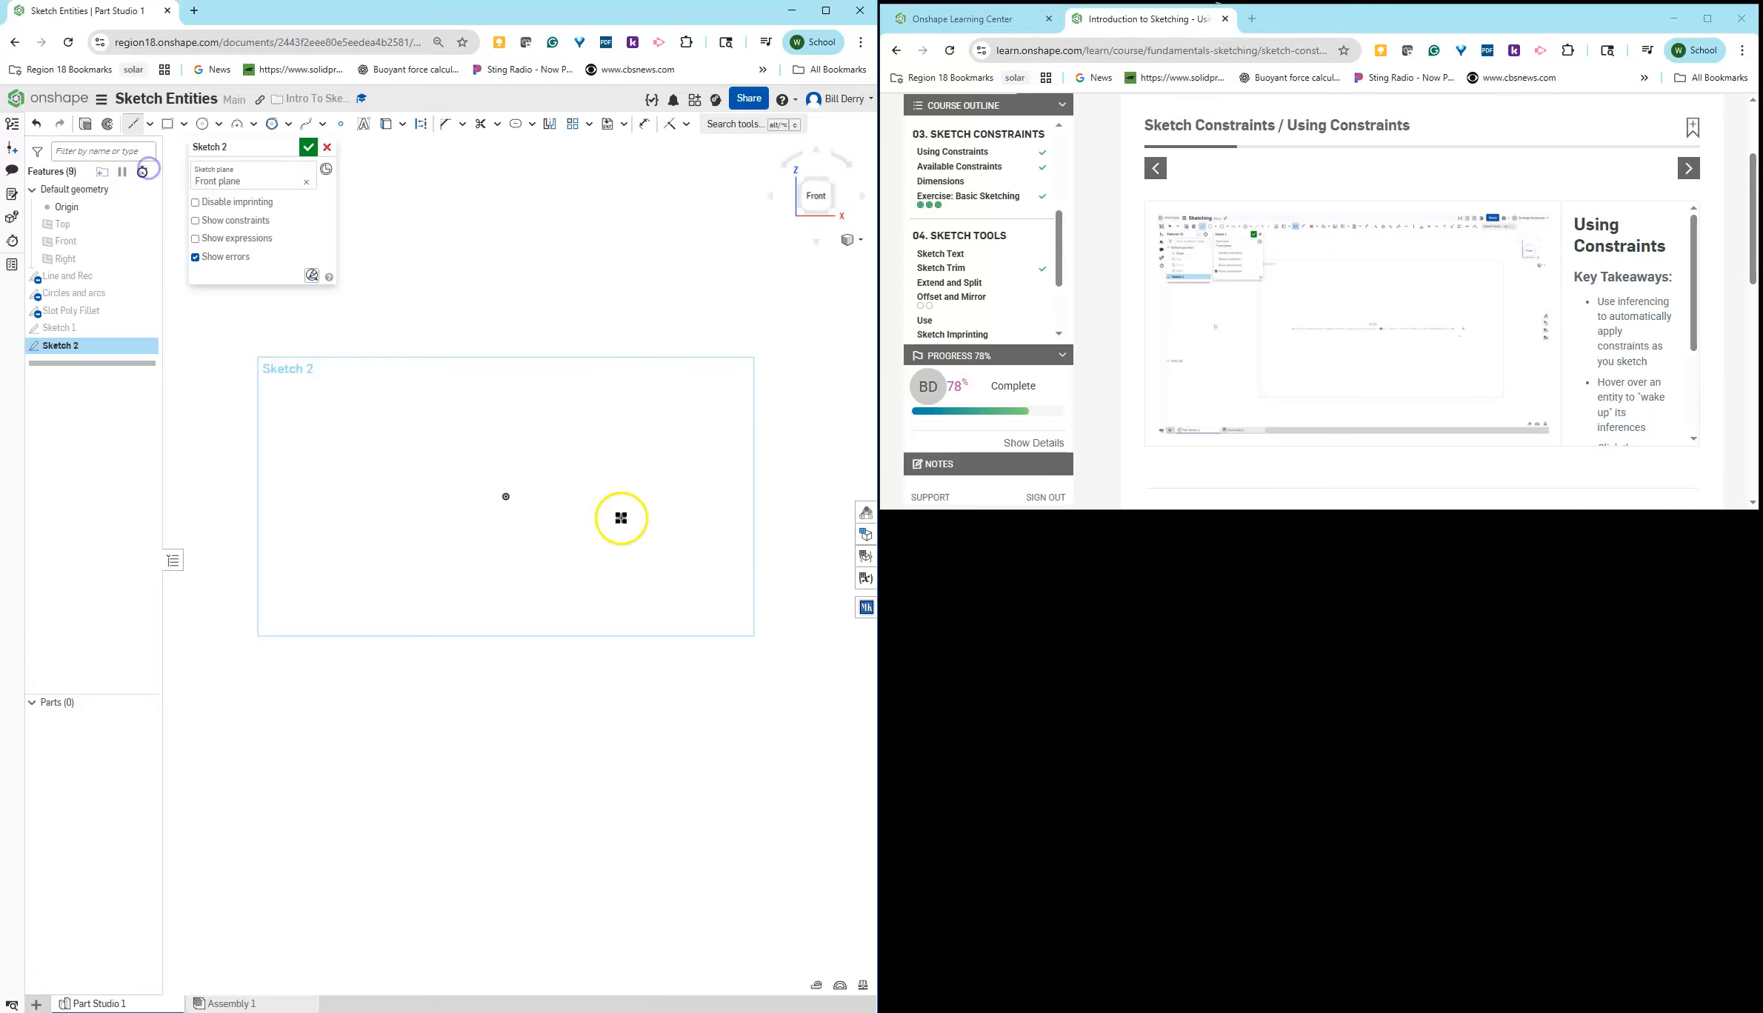
click(428, 135)
click(442, 439)
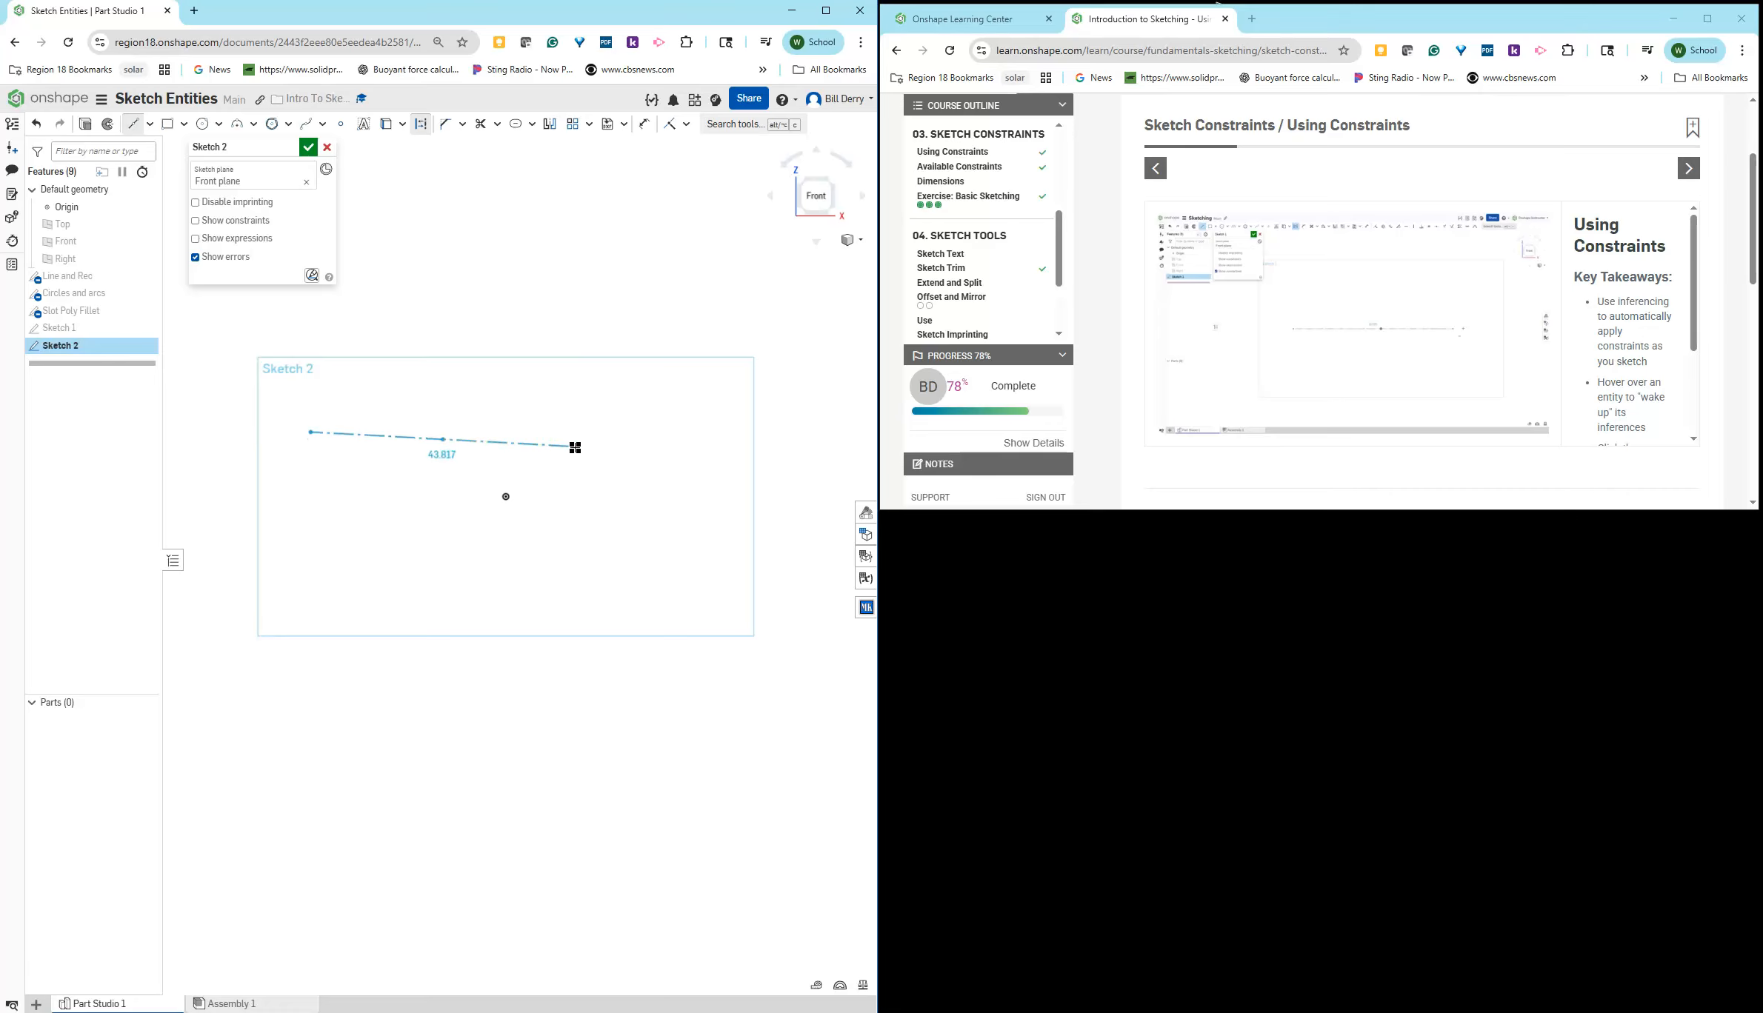
key(ctrl)
click(580, 441)
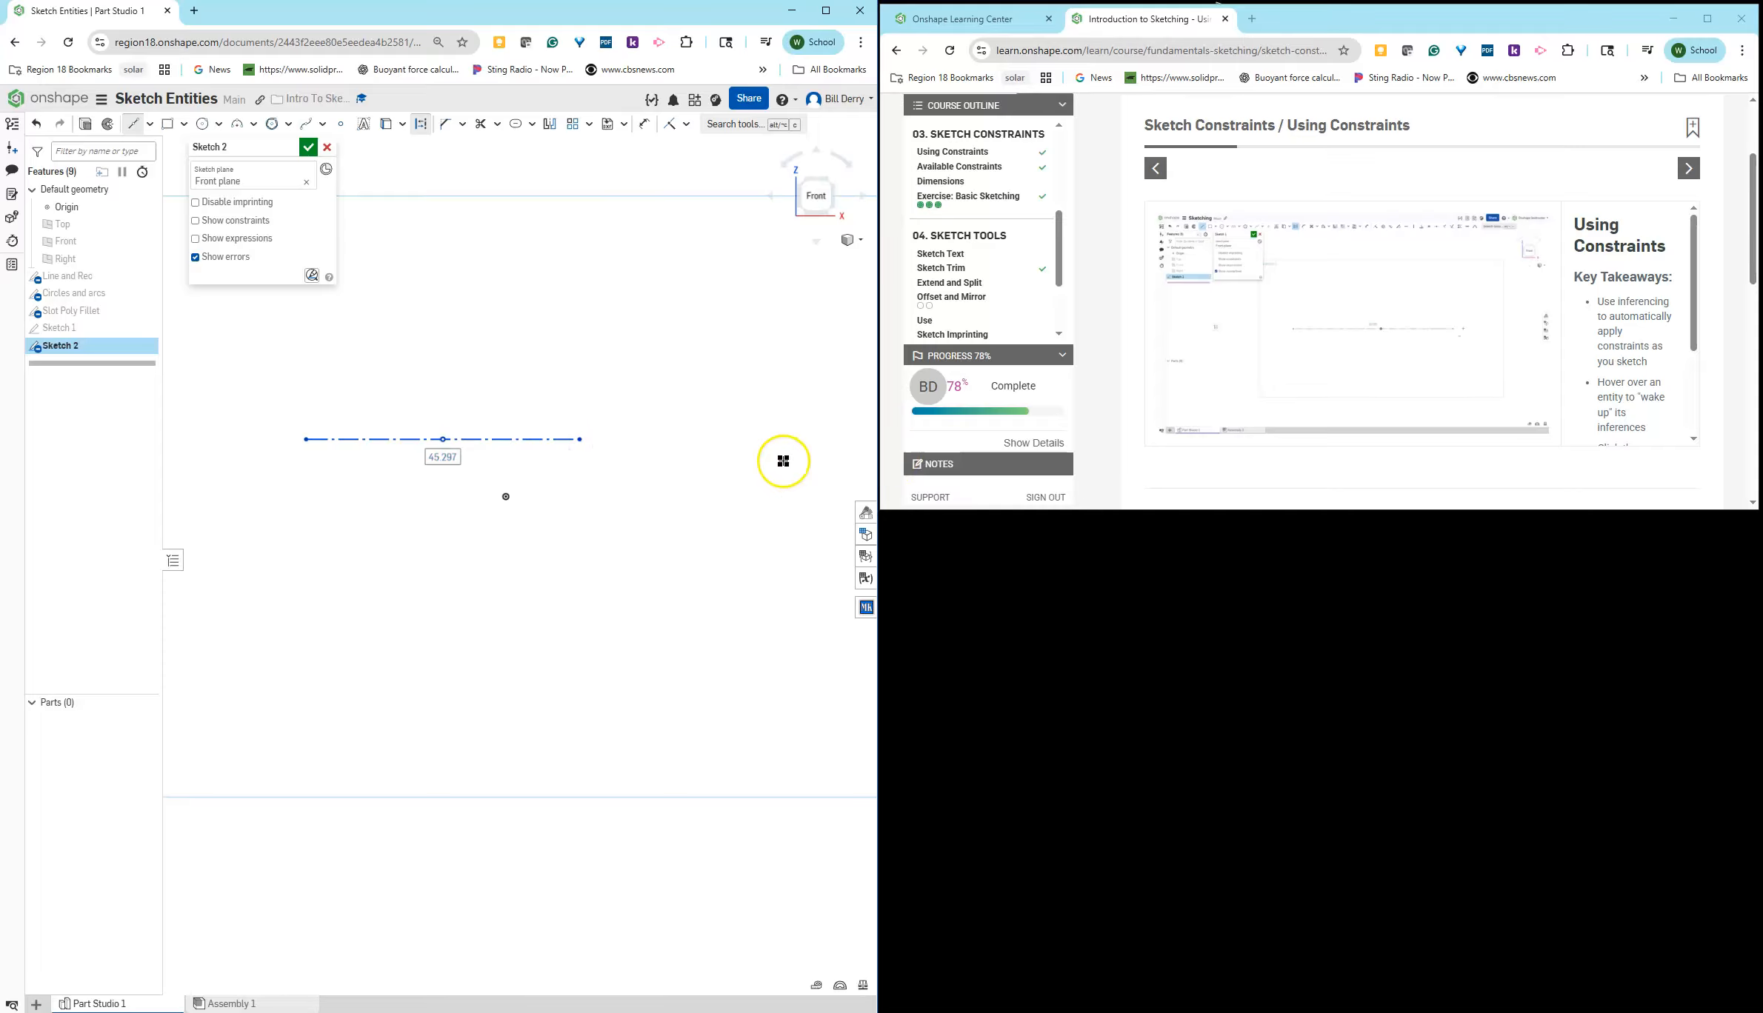
Step: Resume the Using Constraints video to watch how the circles and lines are added around the construction line
mouse_move(1239, 315)
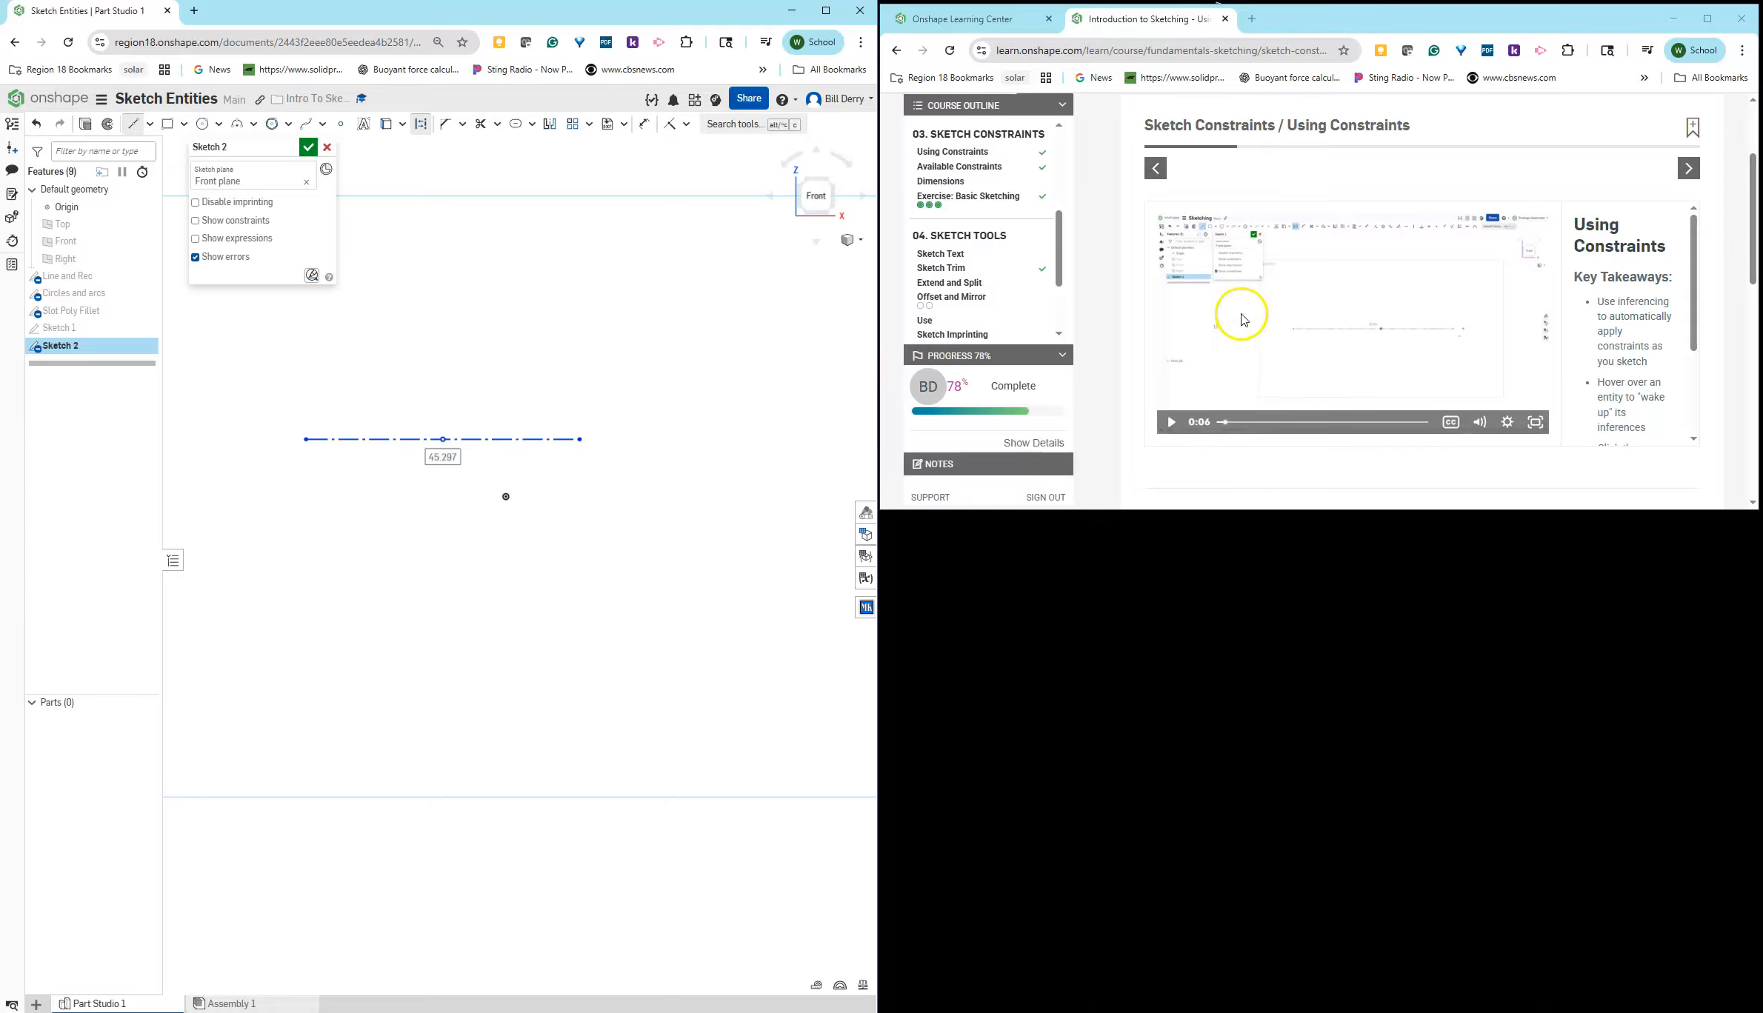
click(1170, 421)
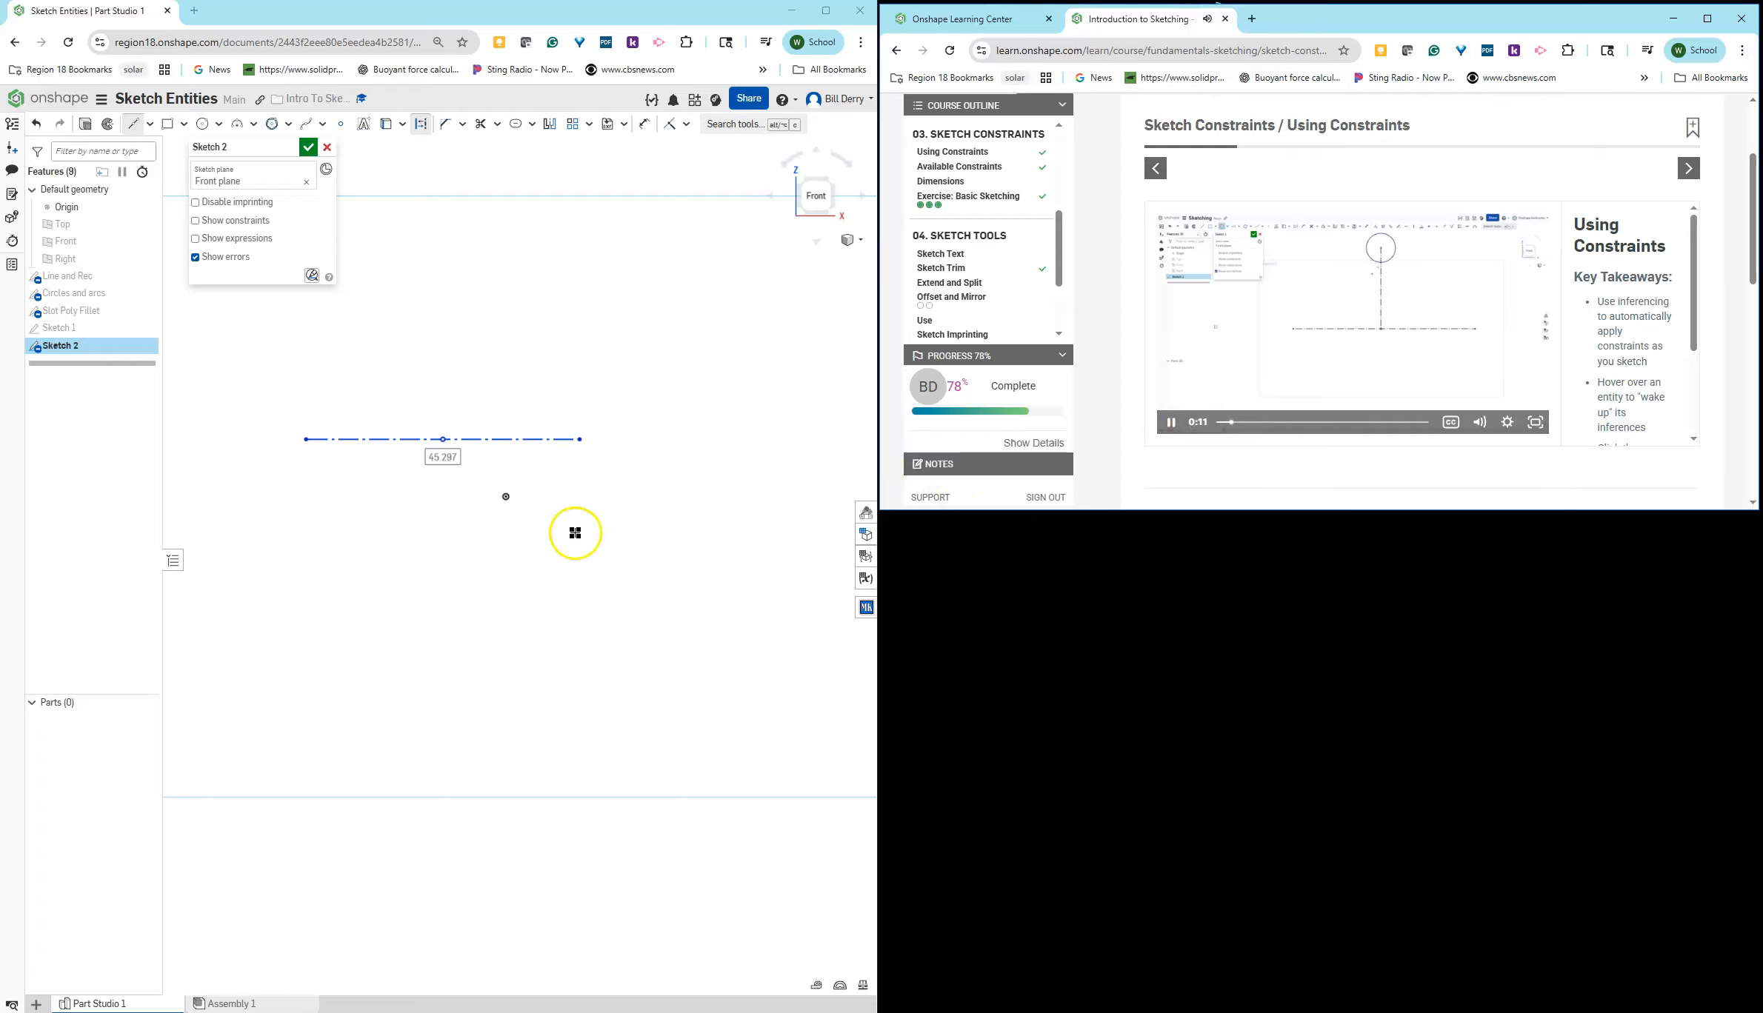
click(506, 496)
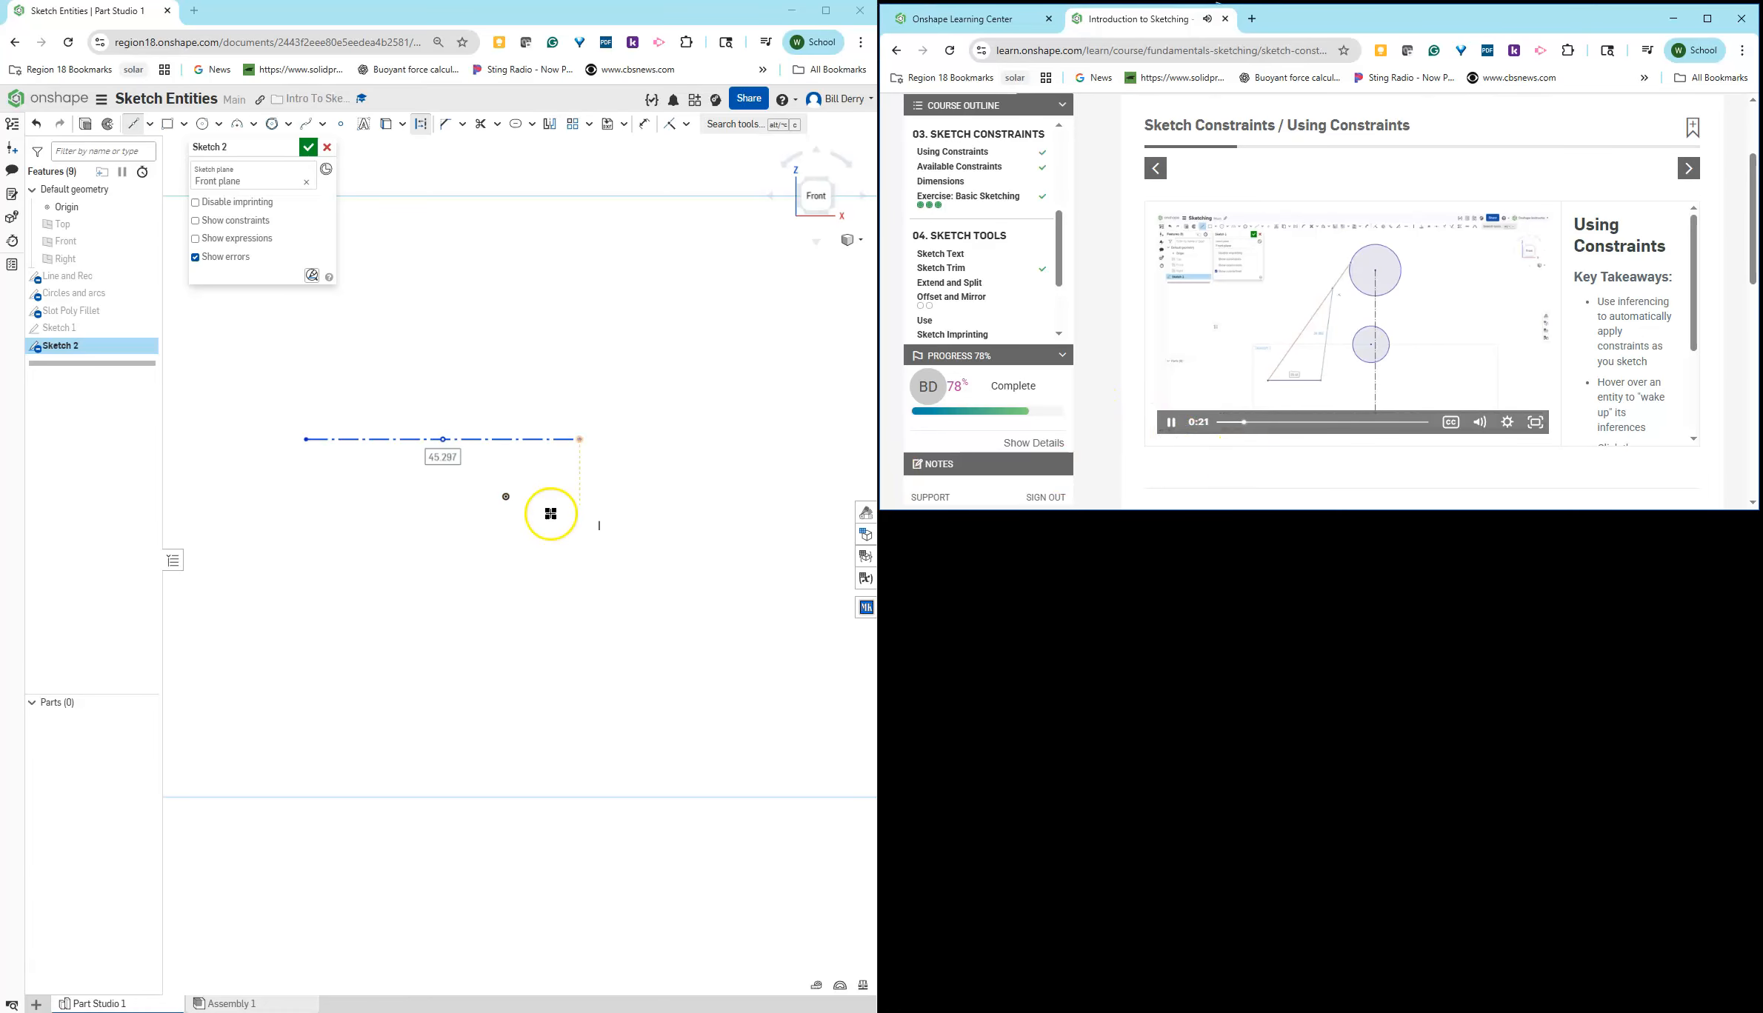
Step: Pause the lesson video and sketch a vertical construction line about 35.8 long upward from the horizontal line's midpoint
click(1171, 423)
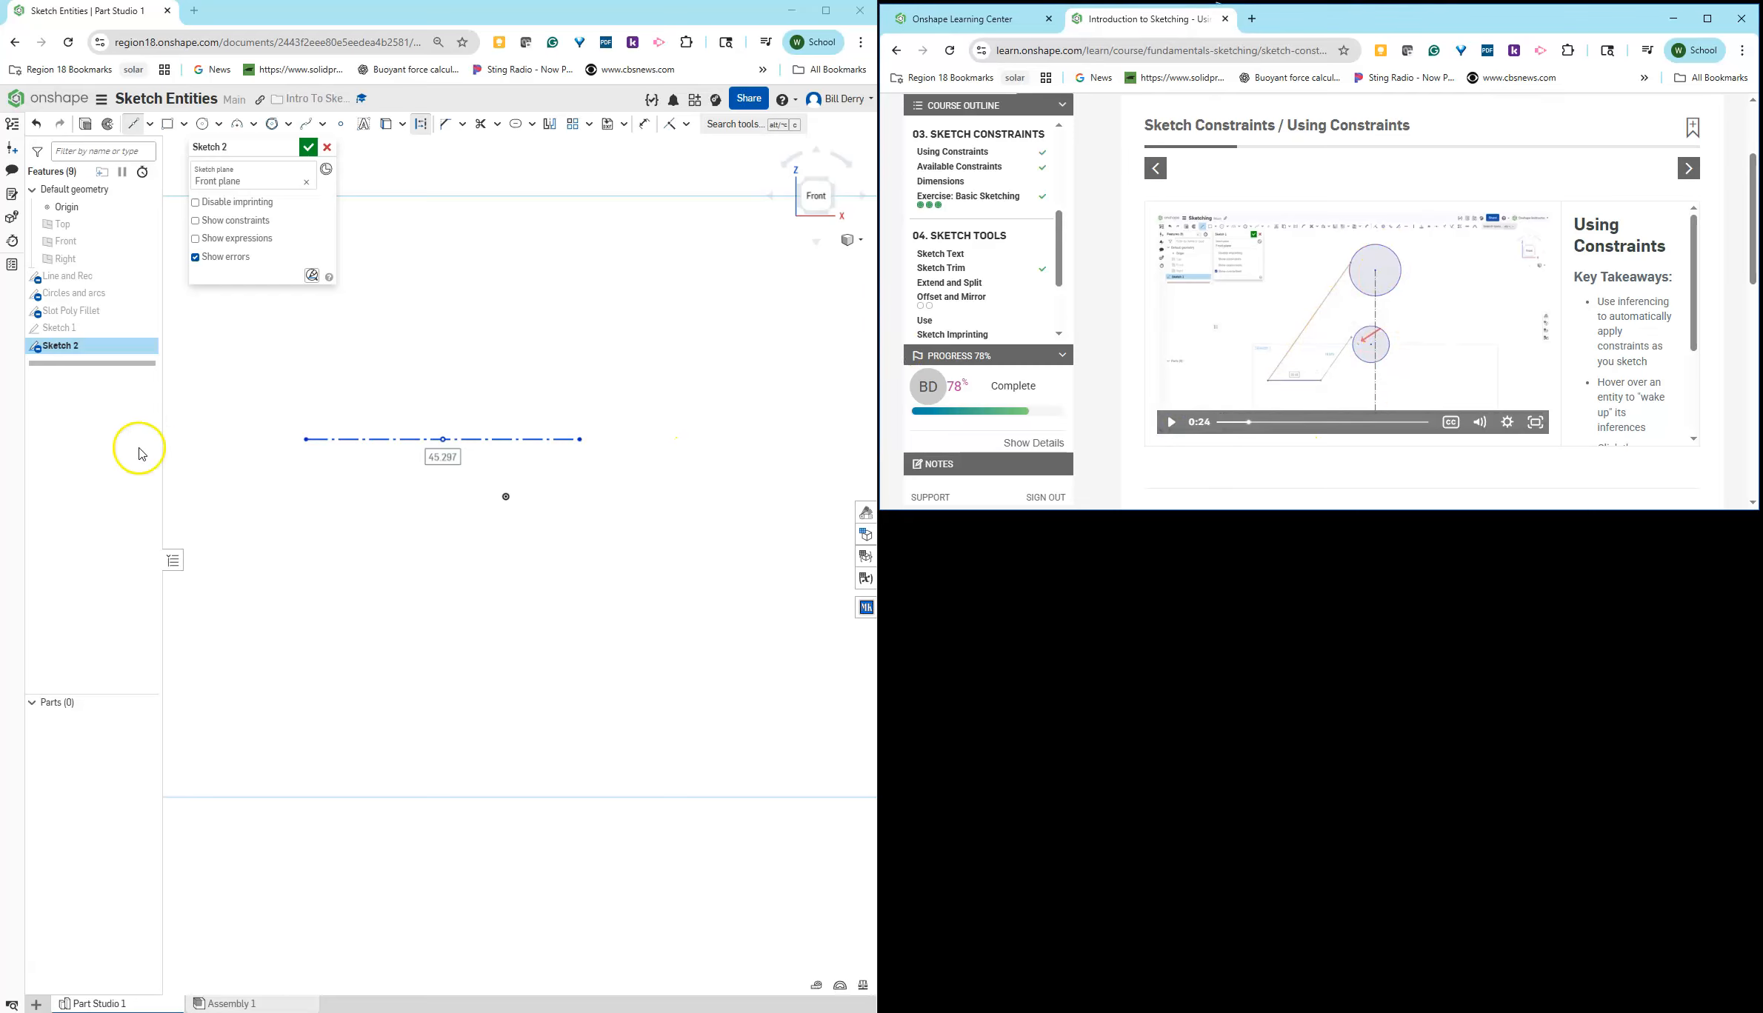
click(152, 128)
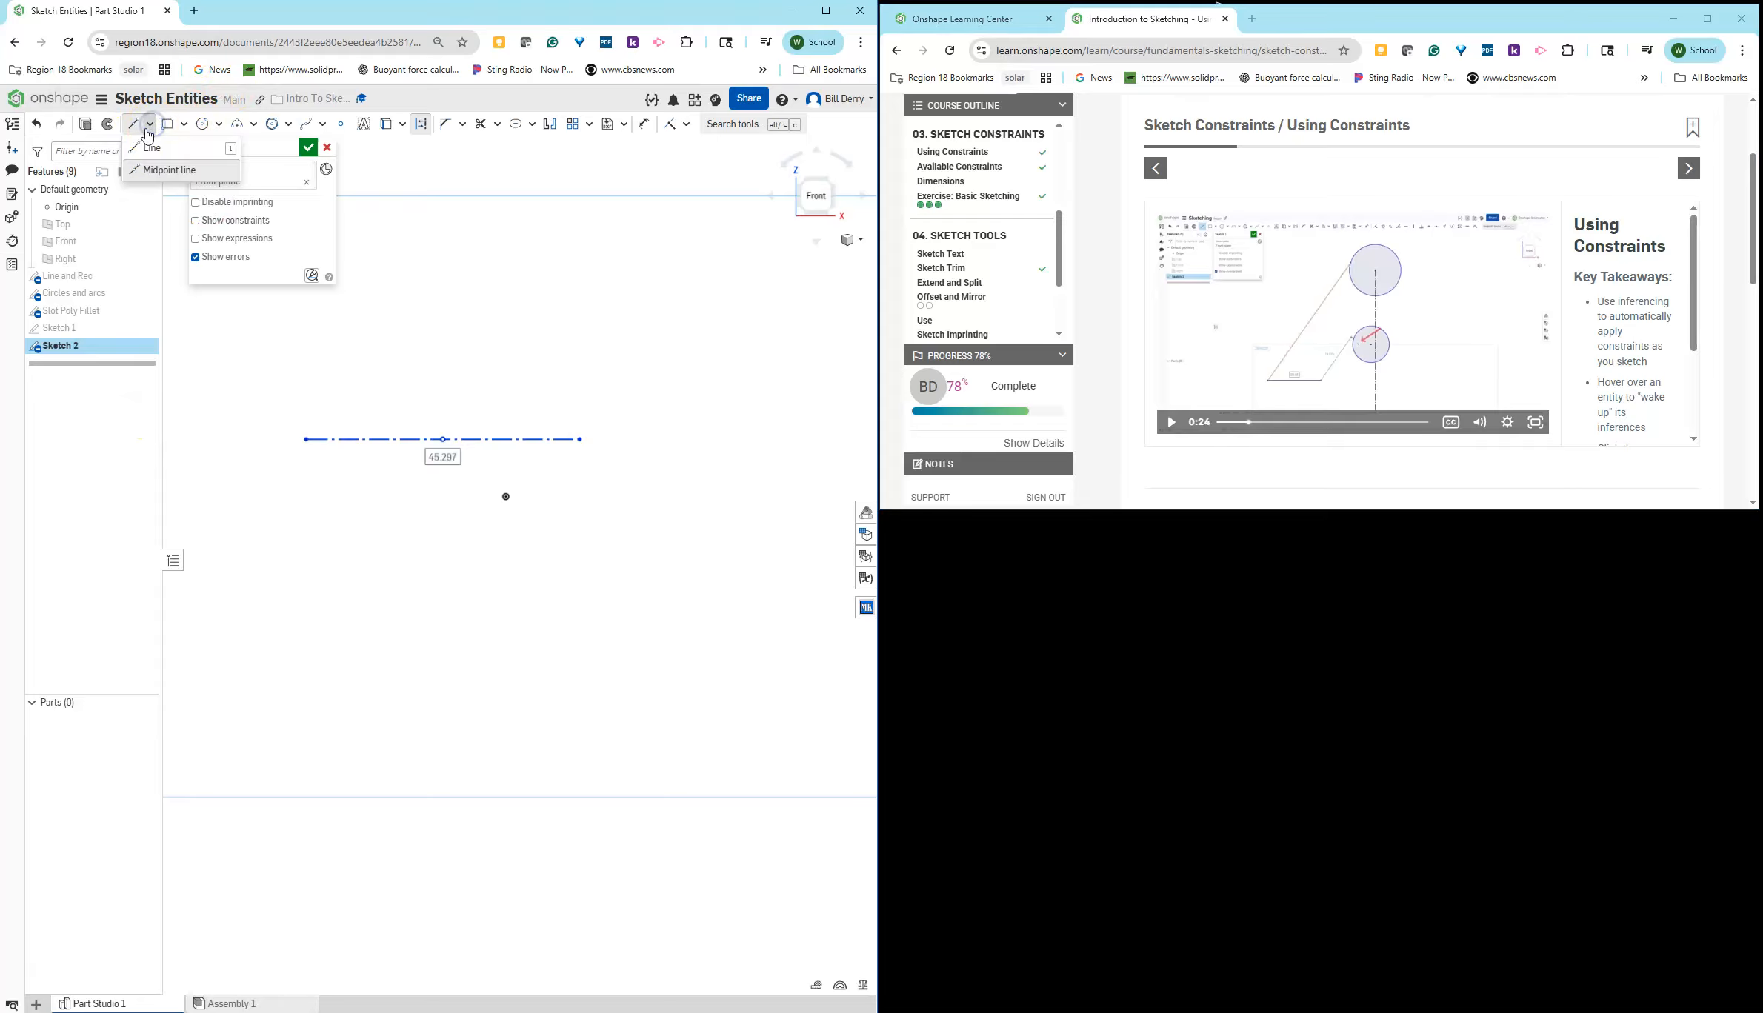
click(140, 149)
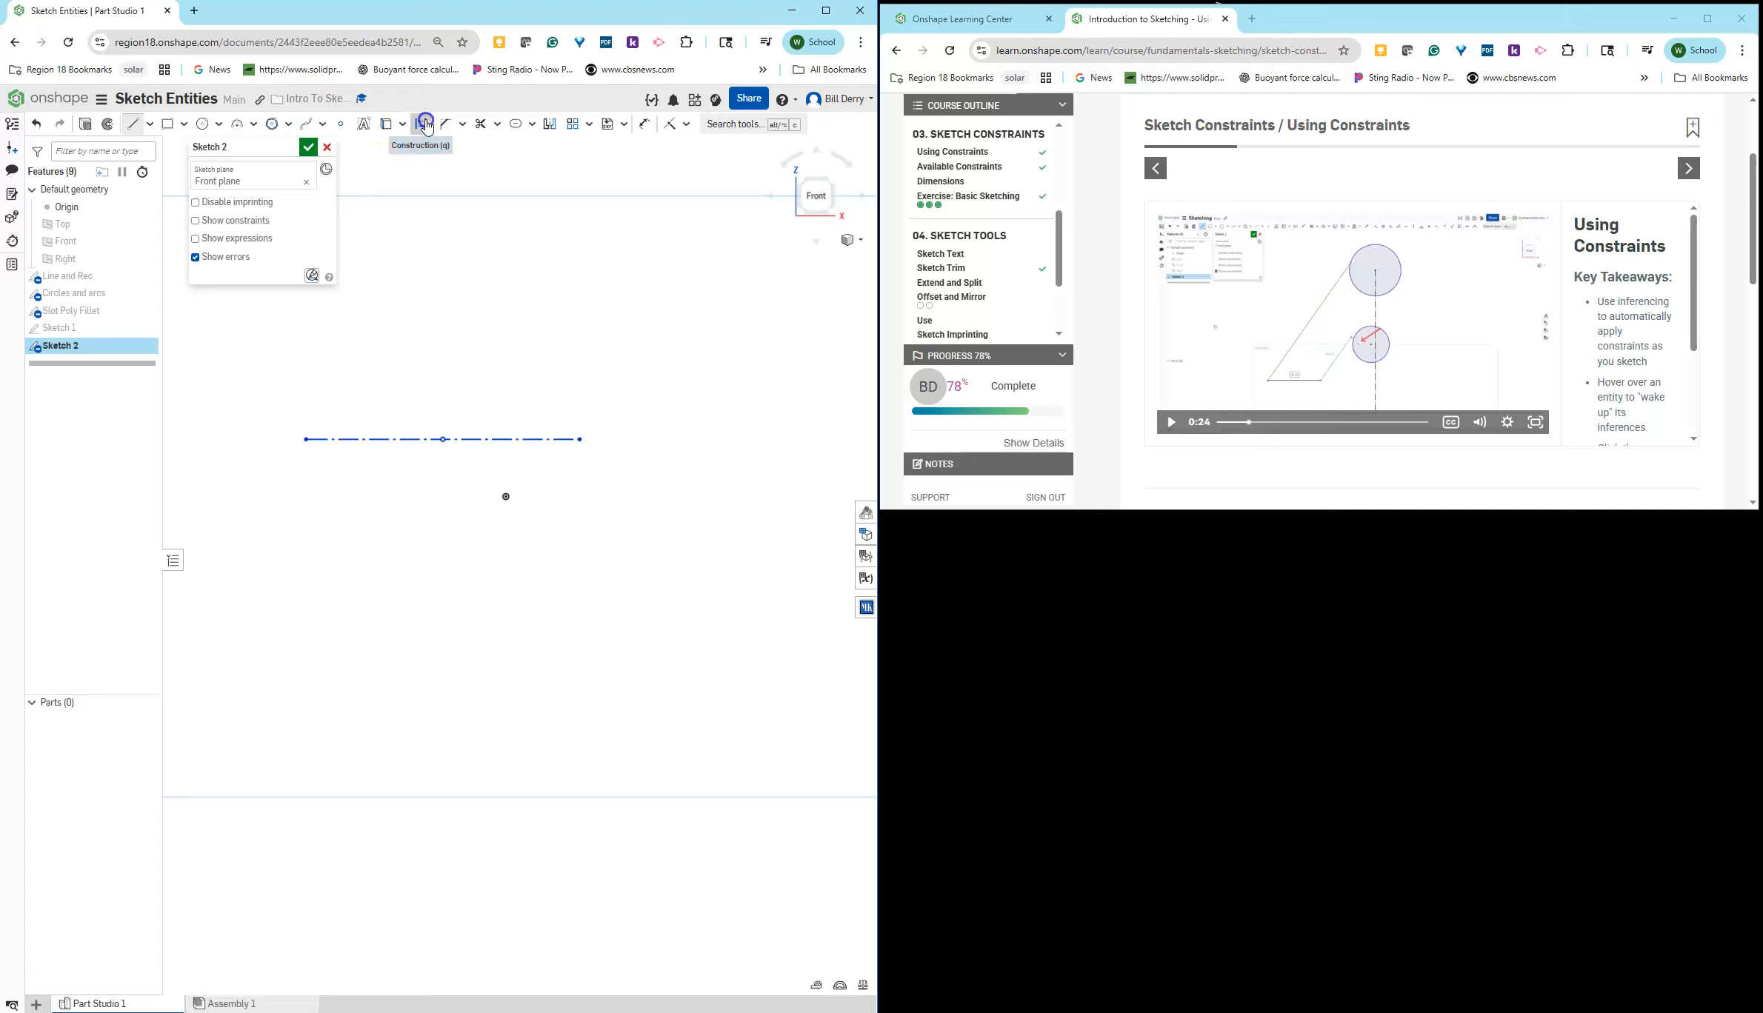
click(444, 439)
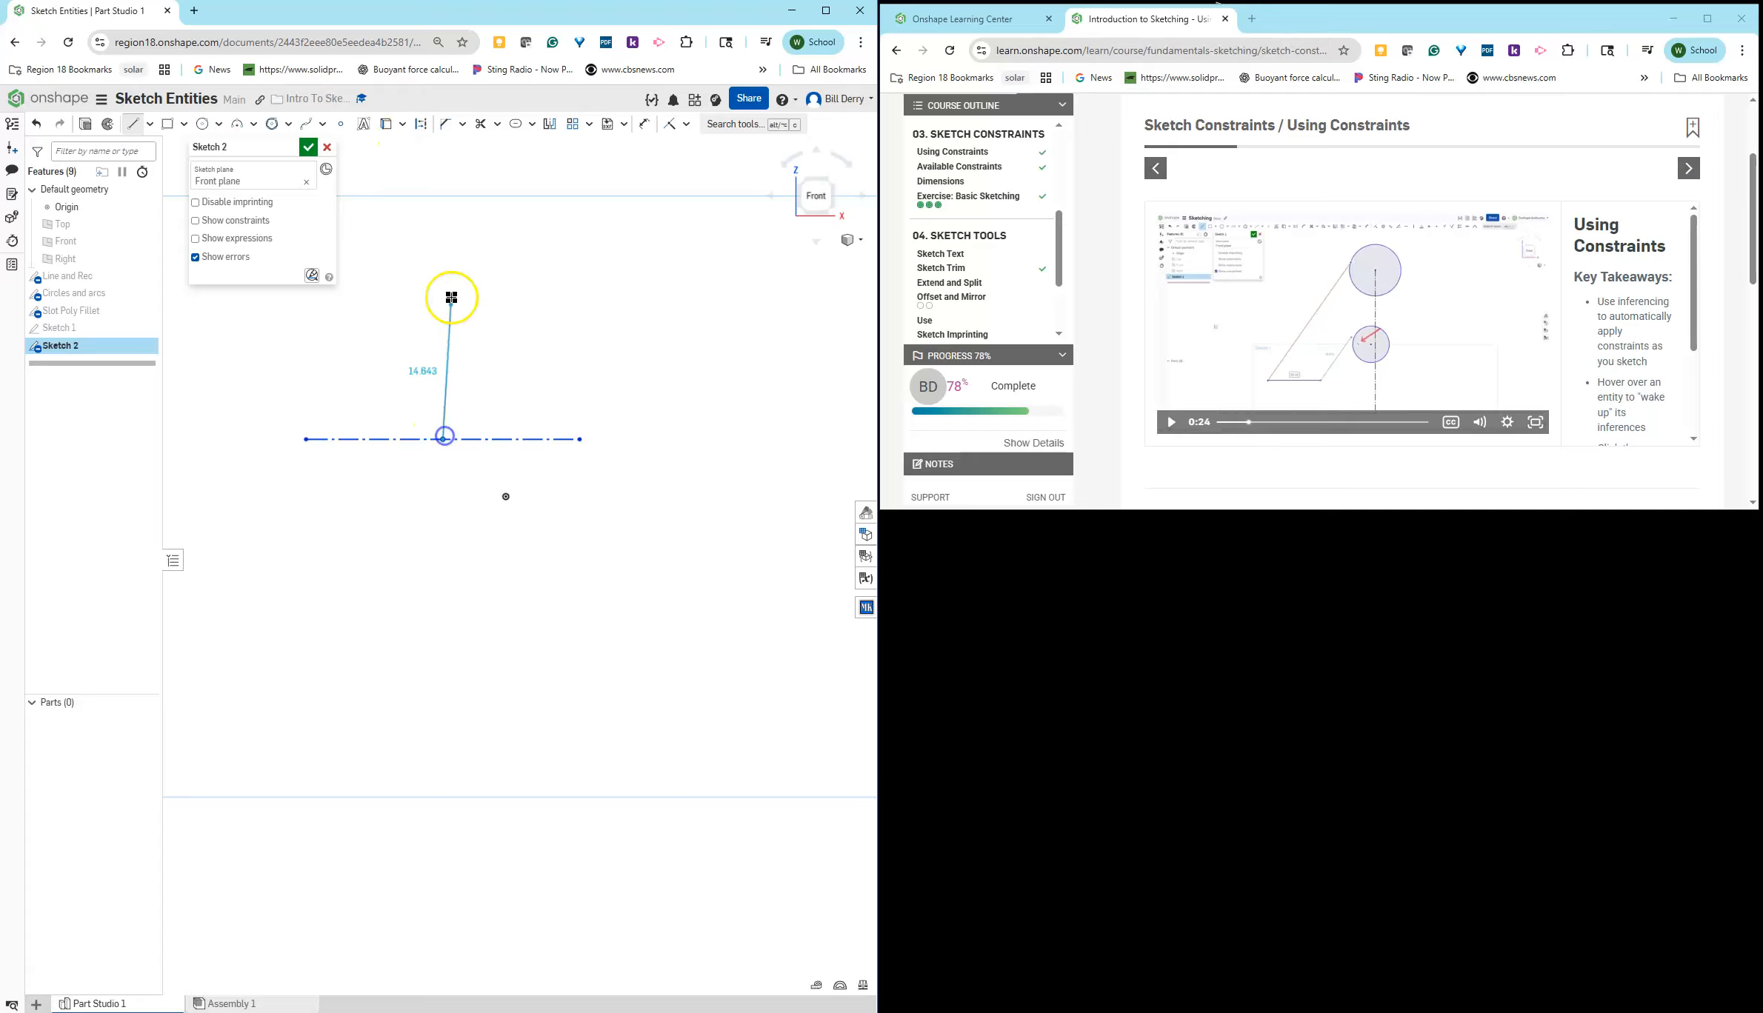
click(438, 226)
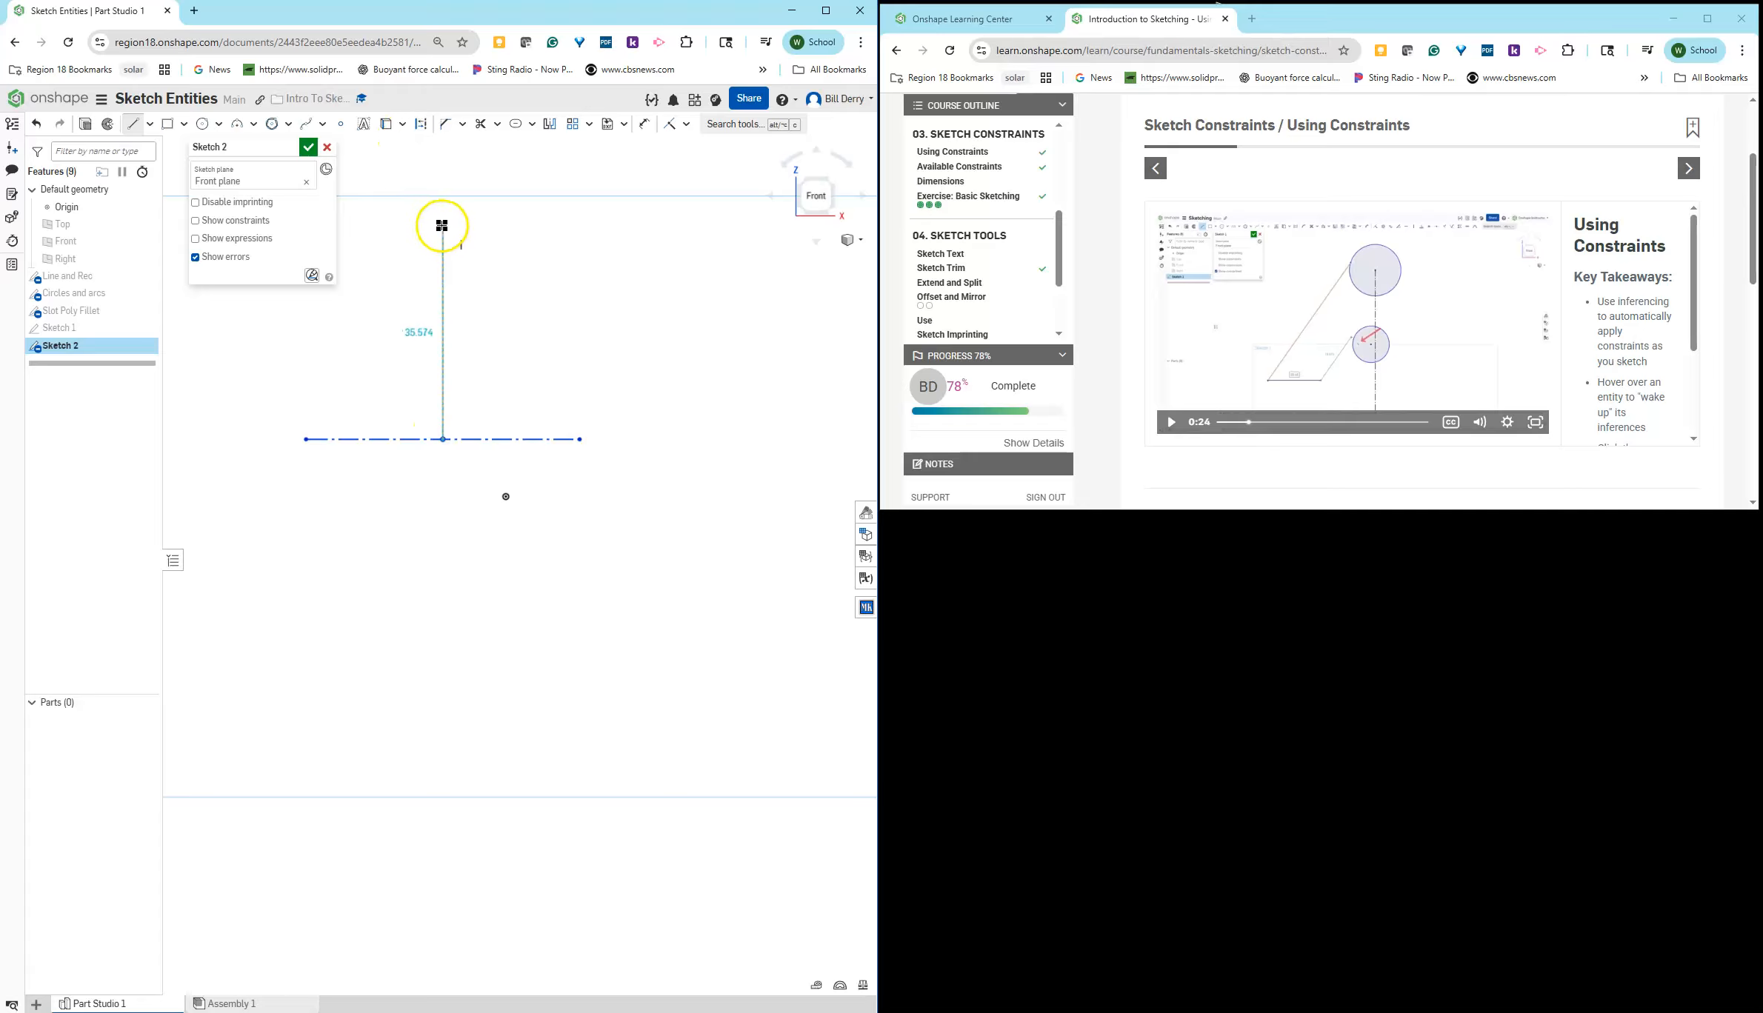
key(Escape)
click(443, 289)
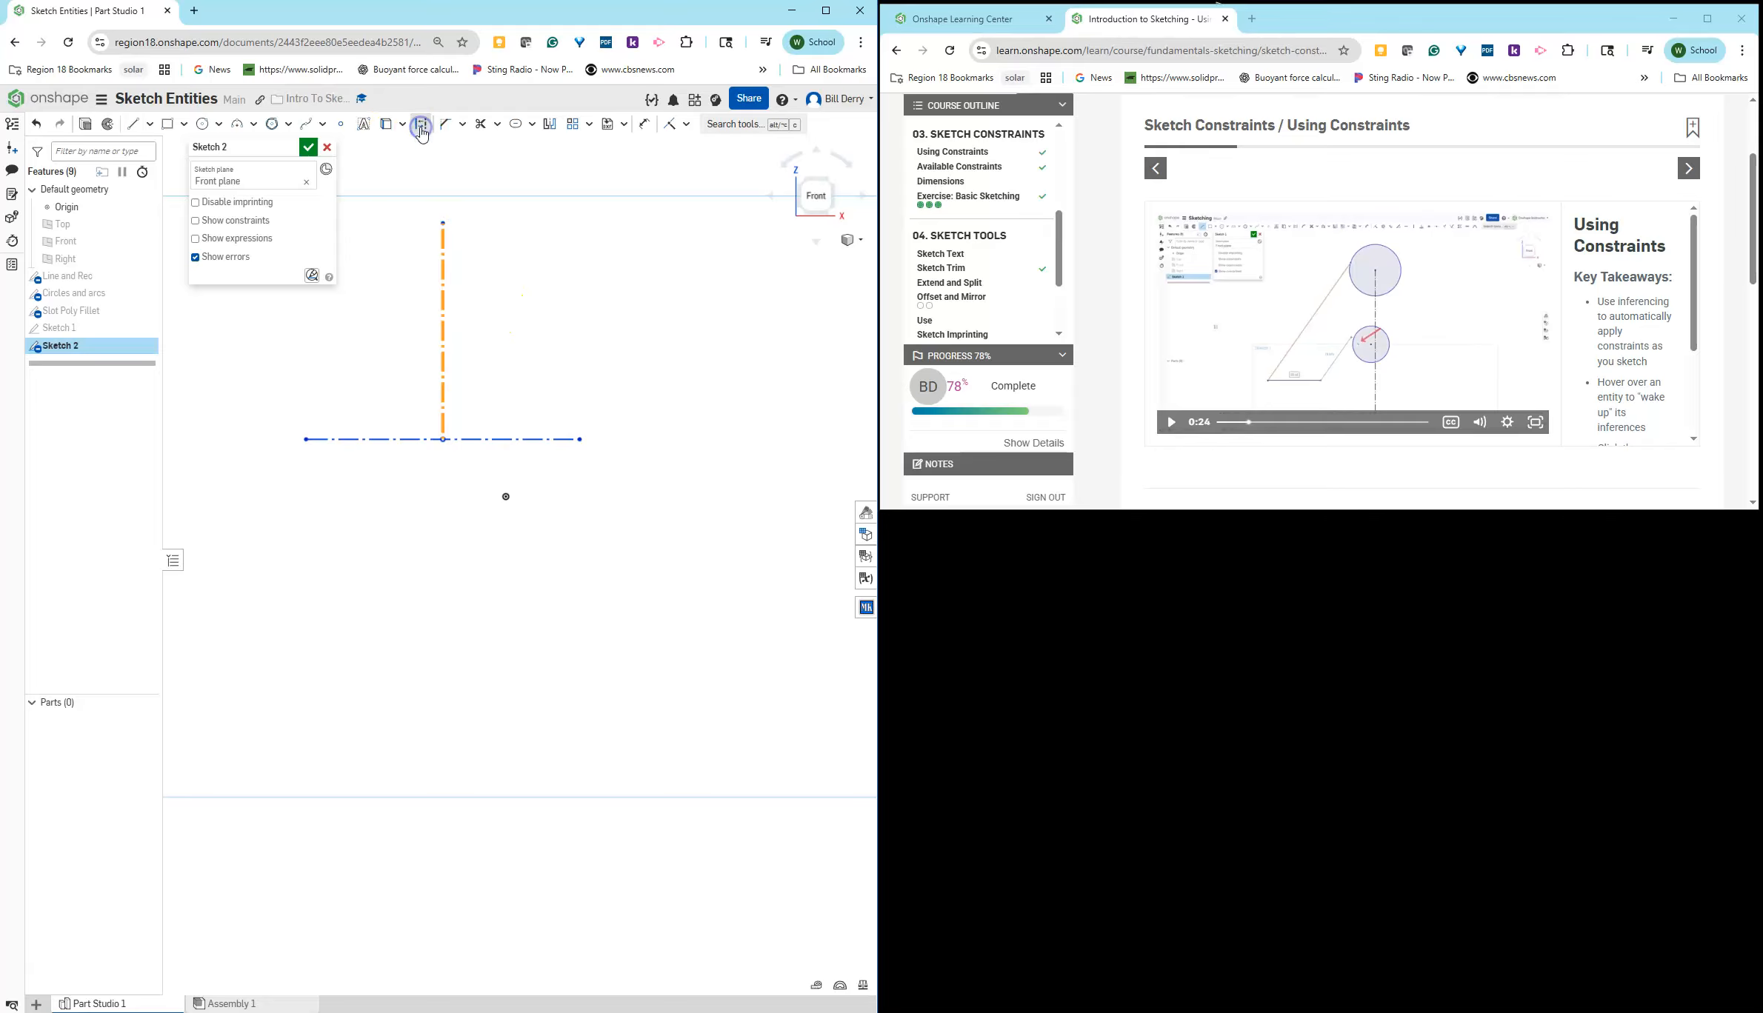
scroll(453, 298, down, 3)
scroll(428, 227, up, 3)
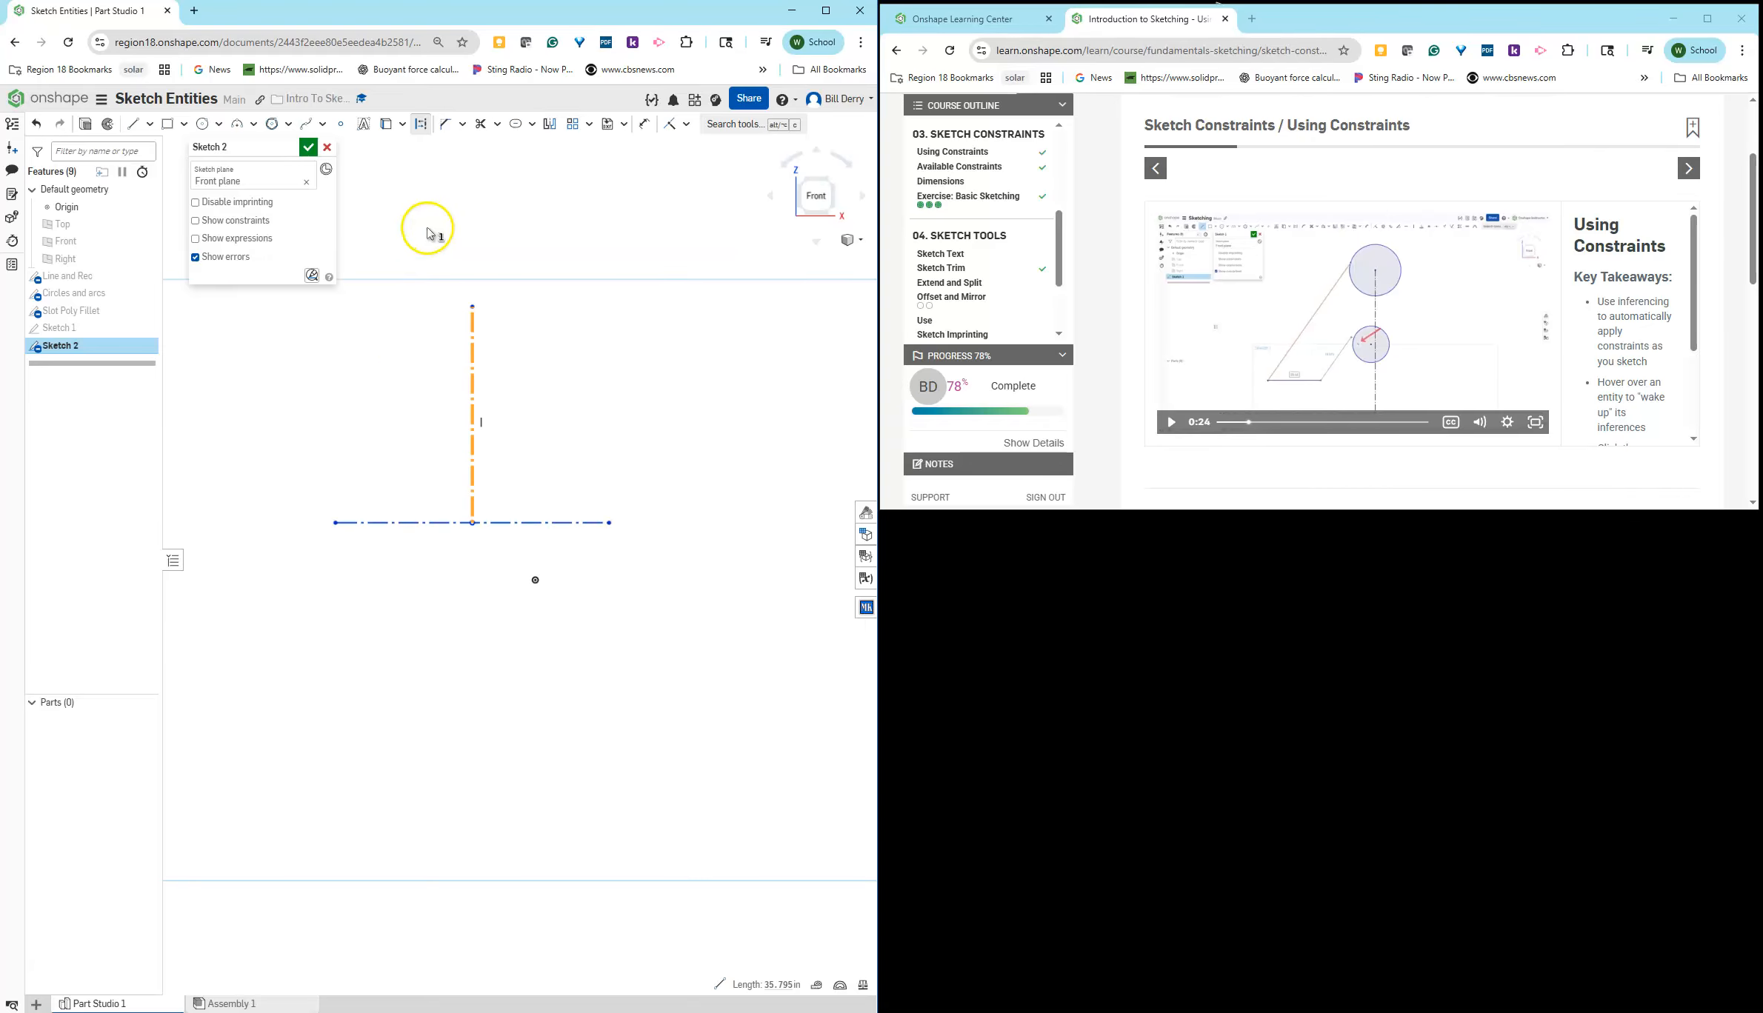
key(ctrl)
key(ctrl)
key(ctrl)
key(ctrl)
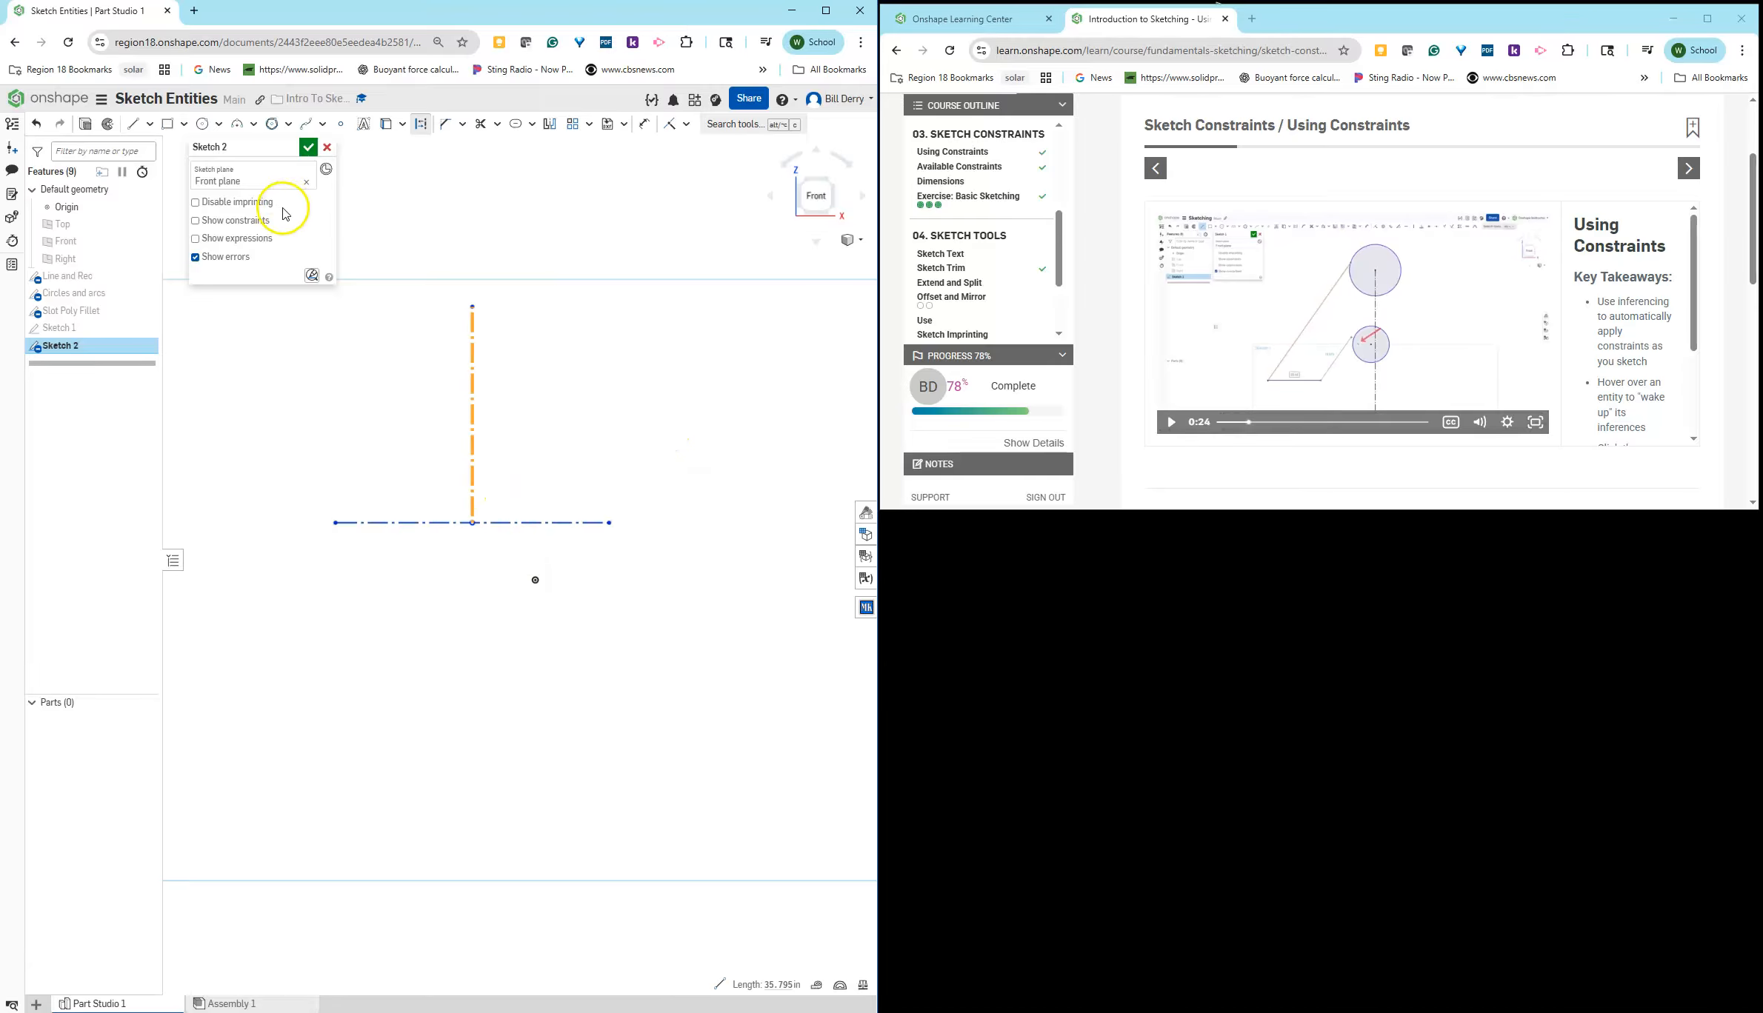
Step: Sketch a circle about 18.3 in diameter above and right of the vertical line's upper end, and convert it to solid geometry
click(207, 131)
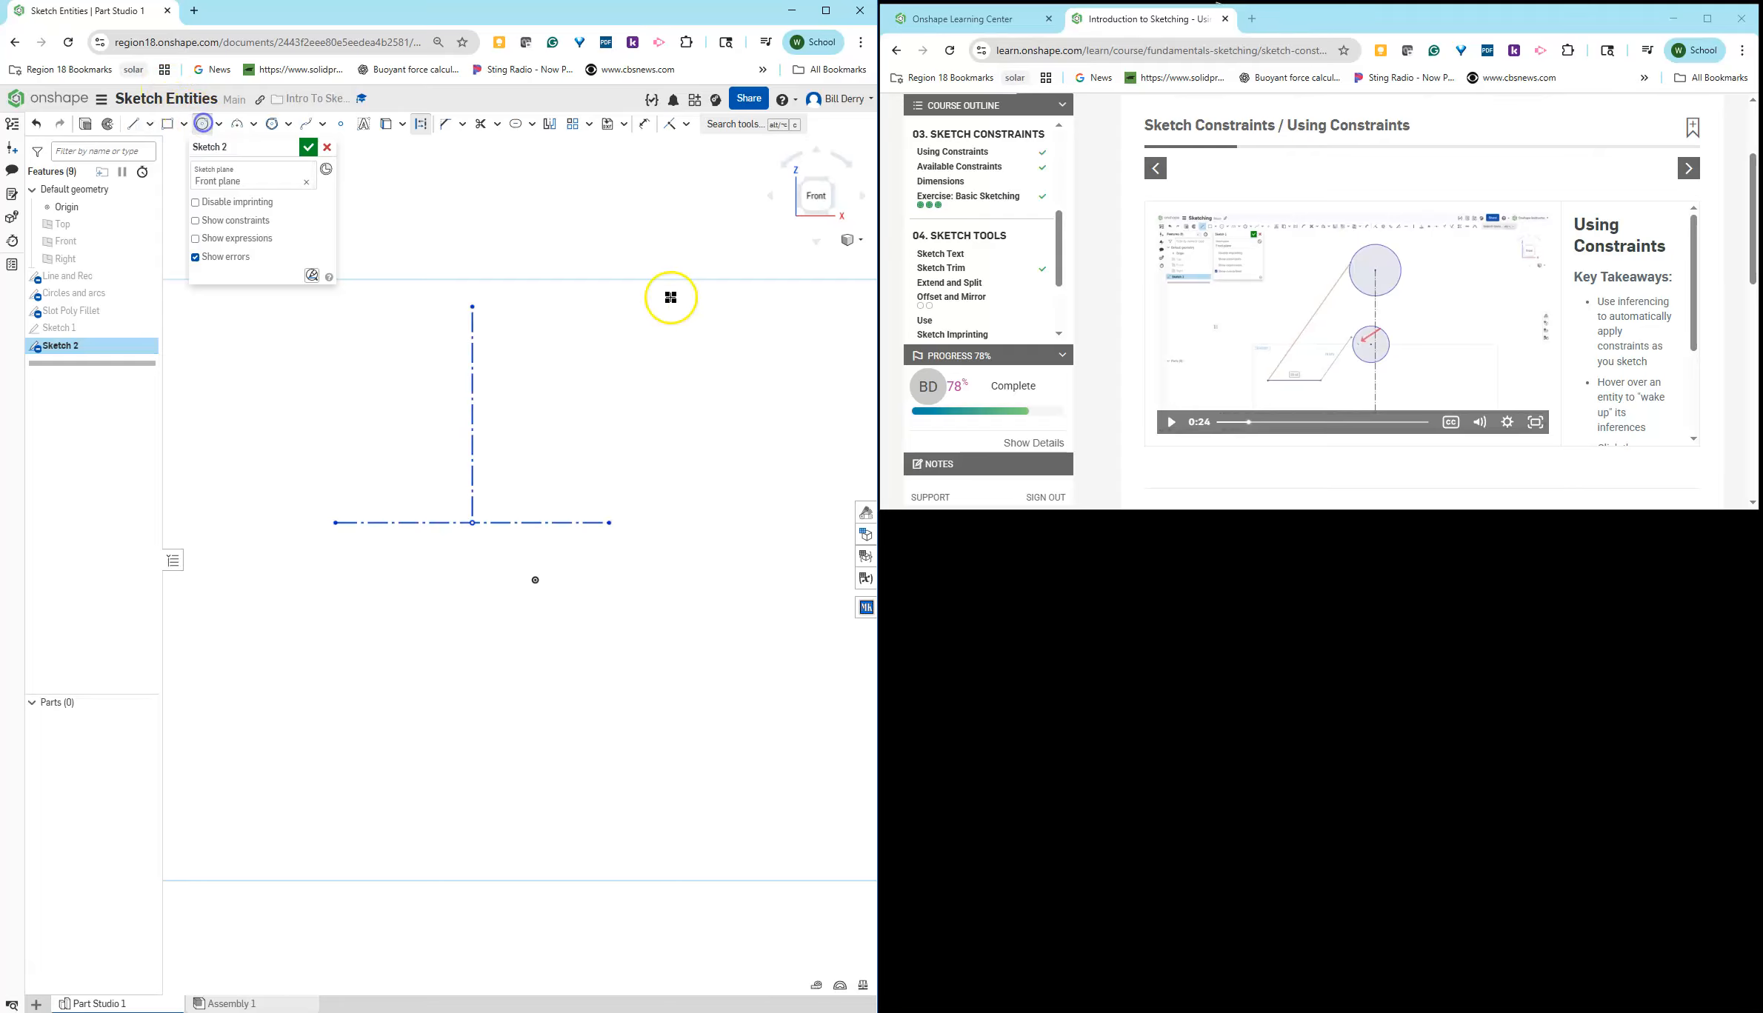
click(561, 267)
click(601, 310)
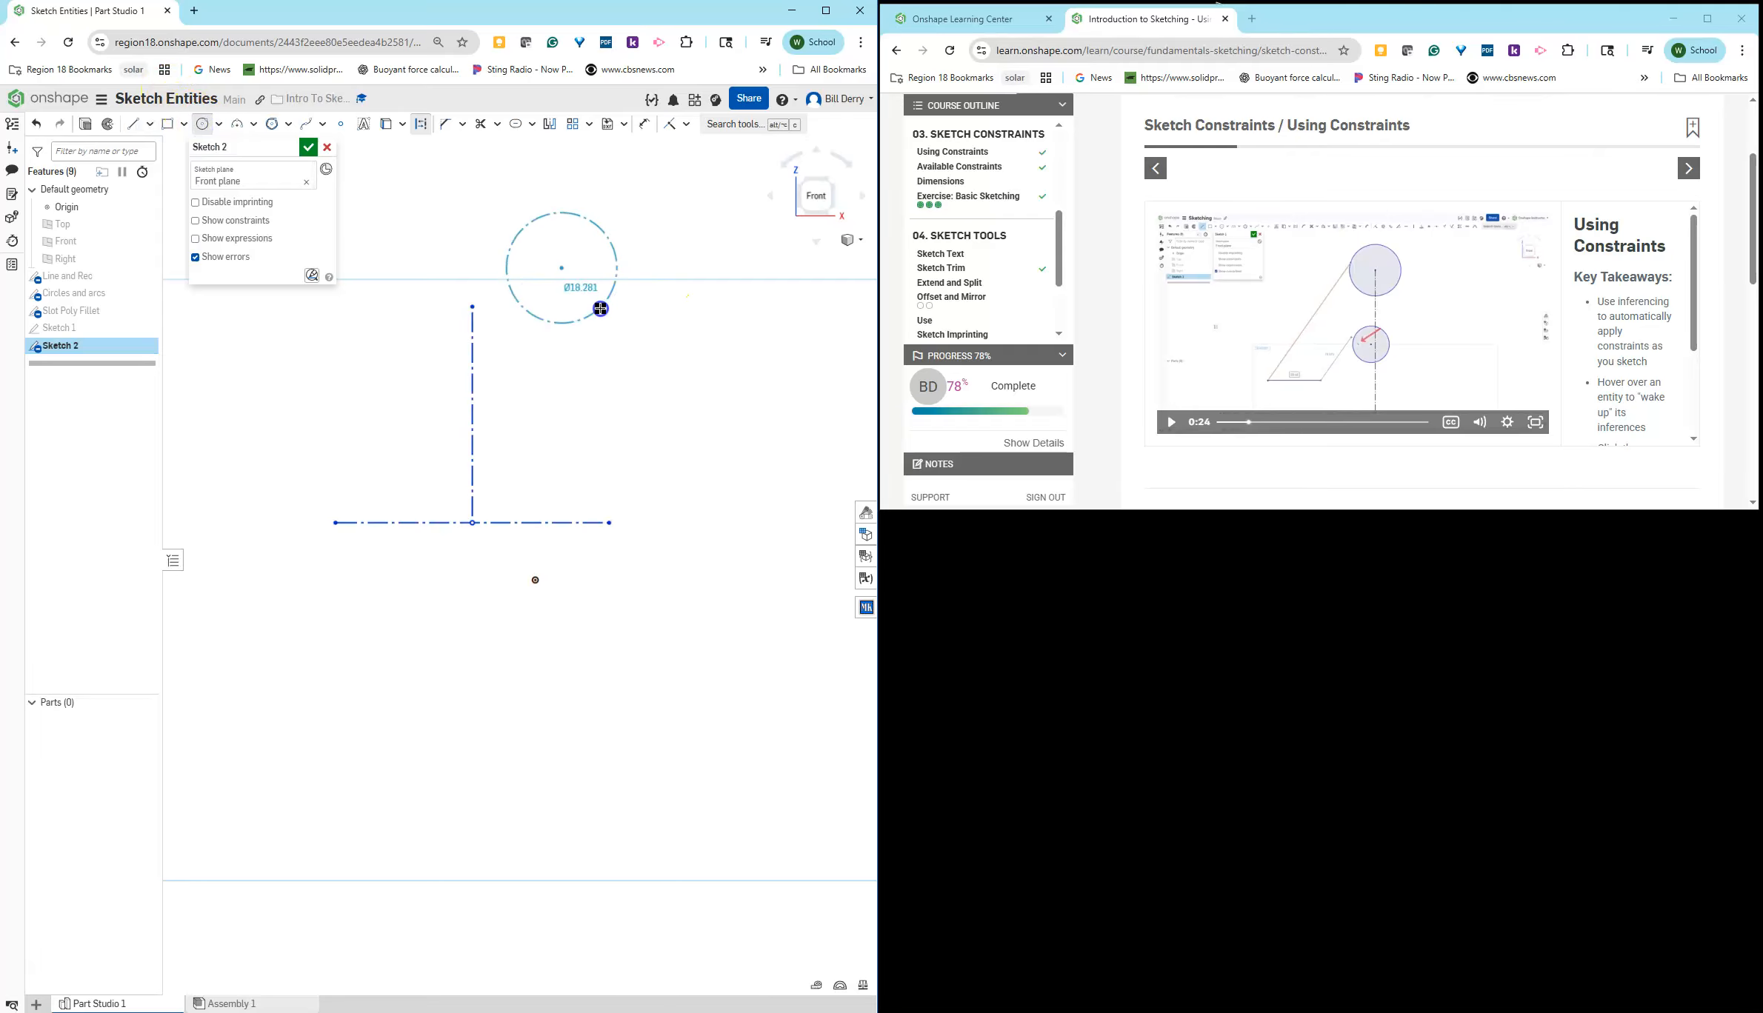
key(Escape)
click(610, 299)
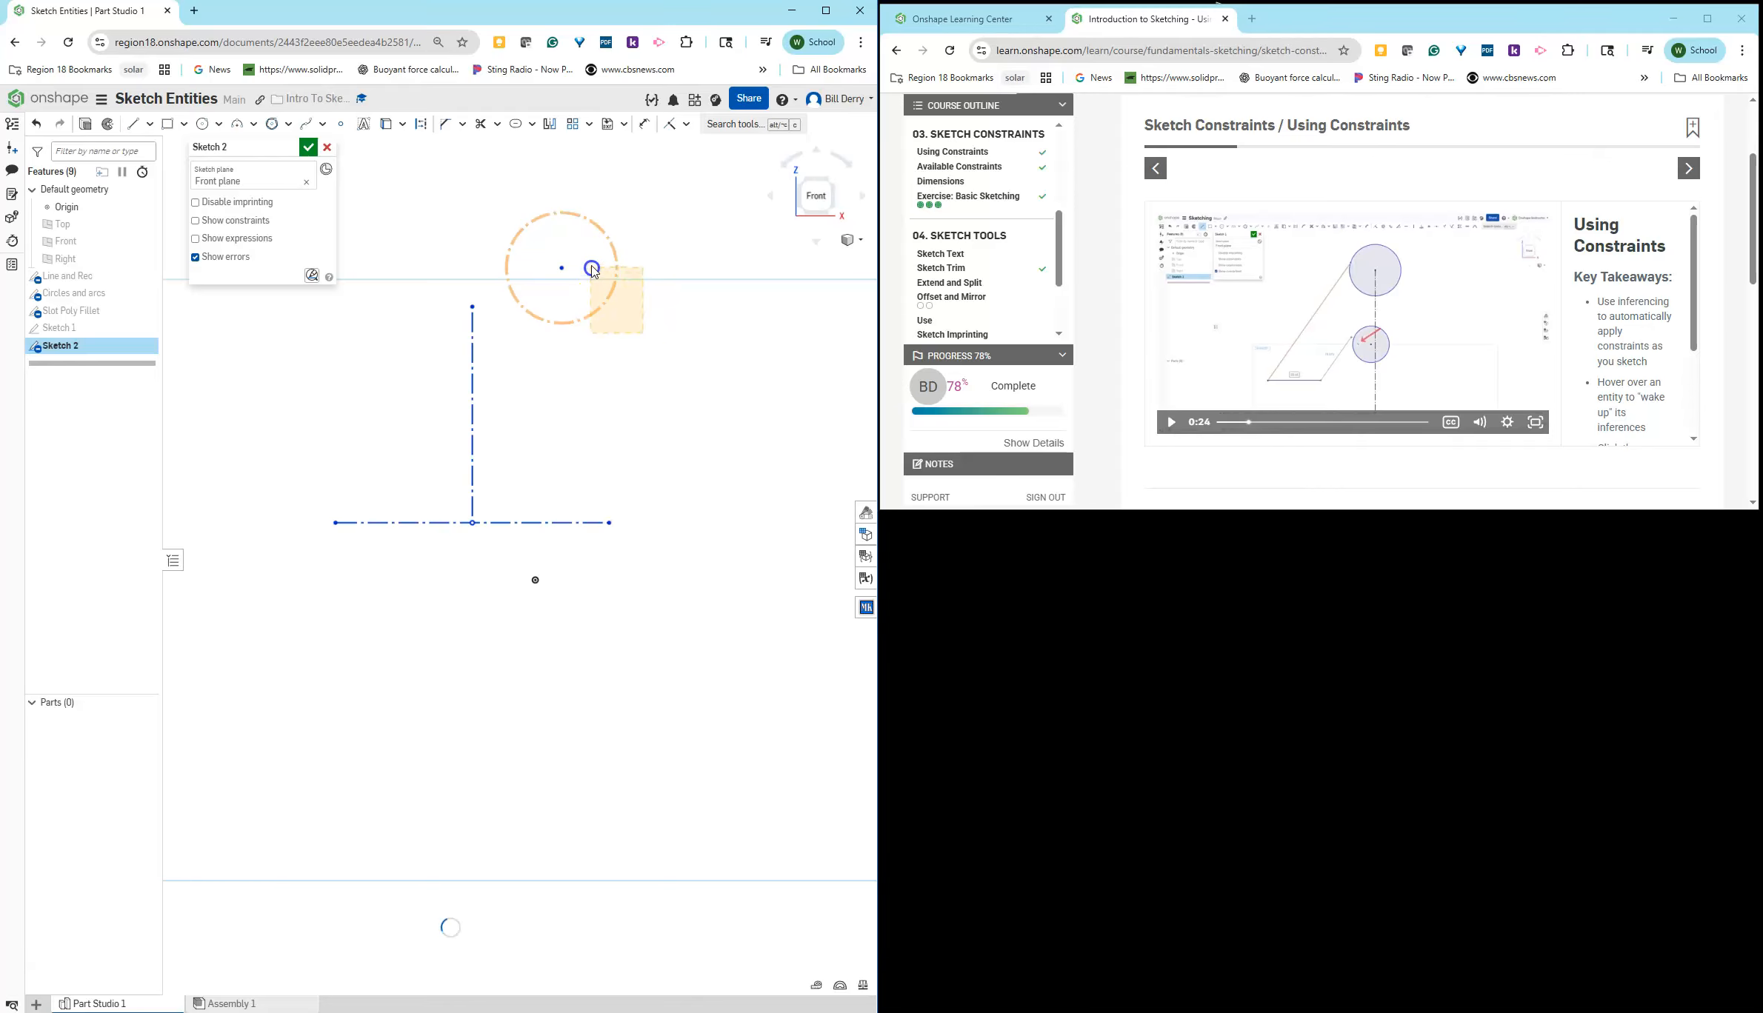
click(393, 130)
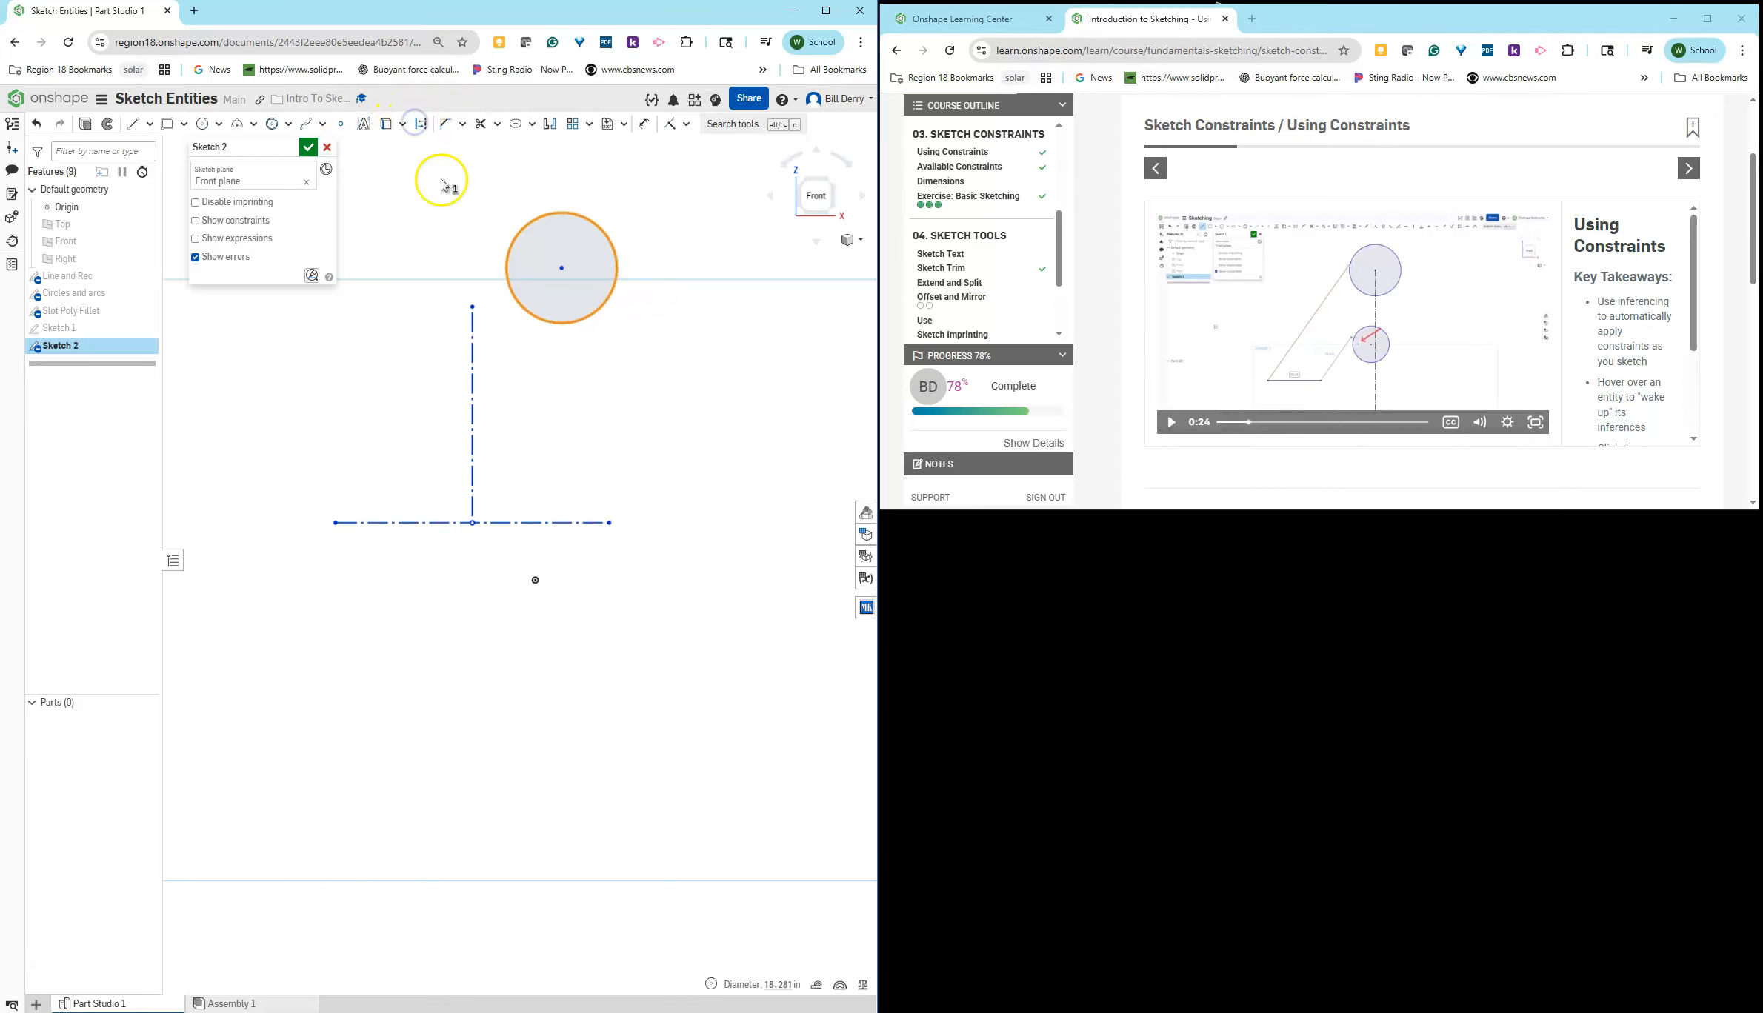
Step: Try to make the circle's centre coincident with the vertical line's upper endpoint while the circle itself is also selected, and undo the constraint
click(563, 269)
click(474, 308)
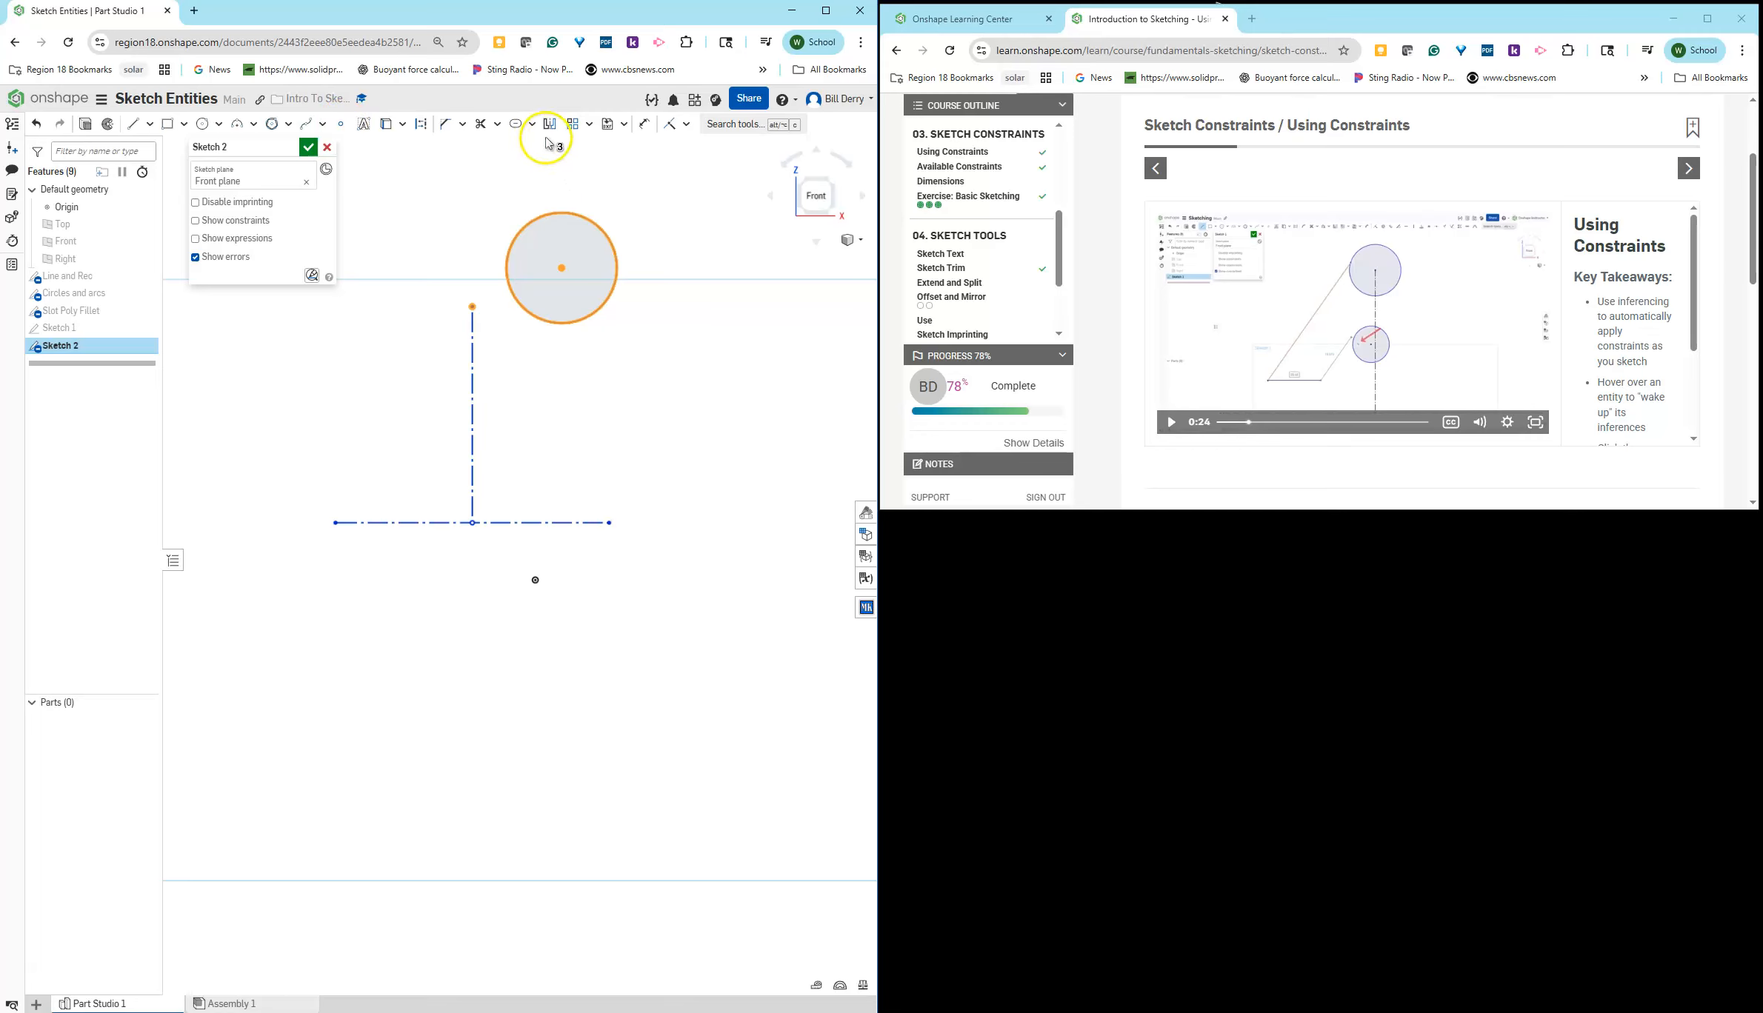
click(671, 126)
scroll(624, 346, down, 5)
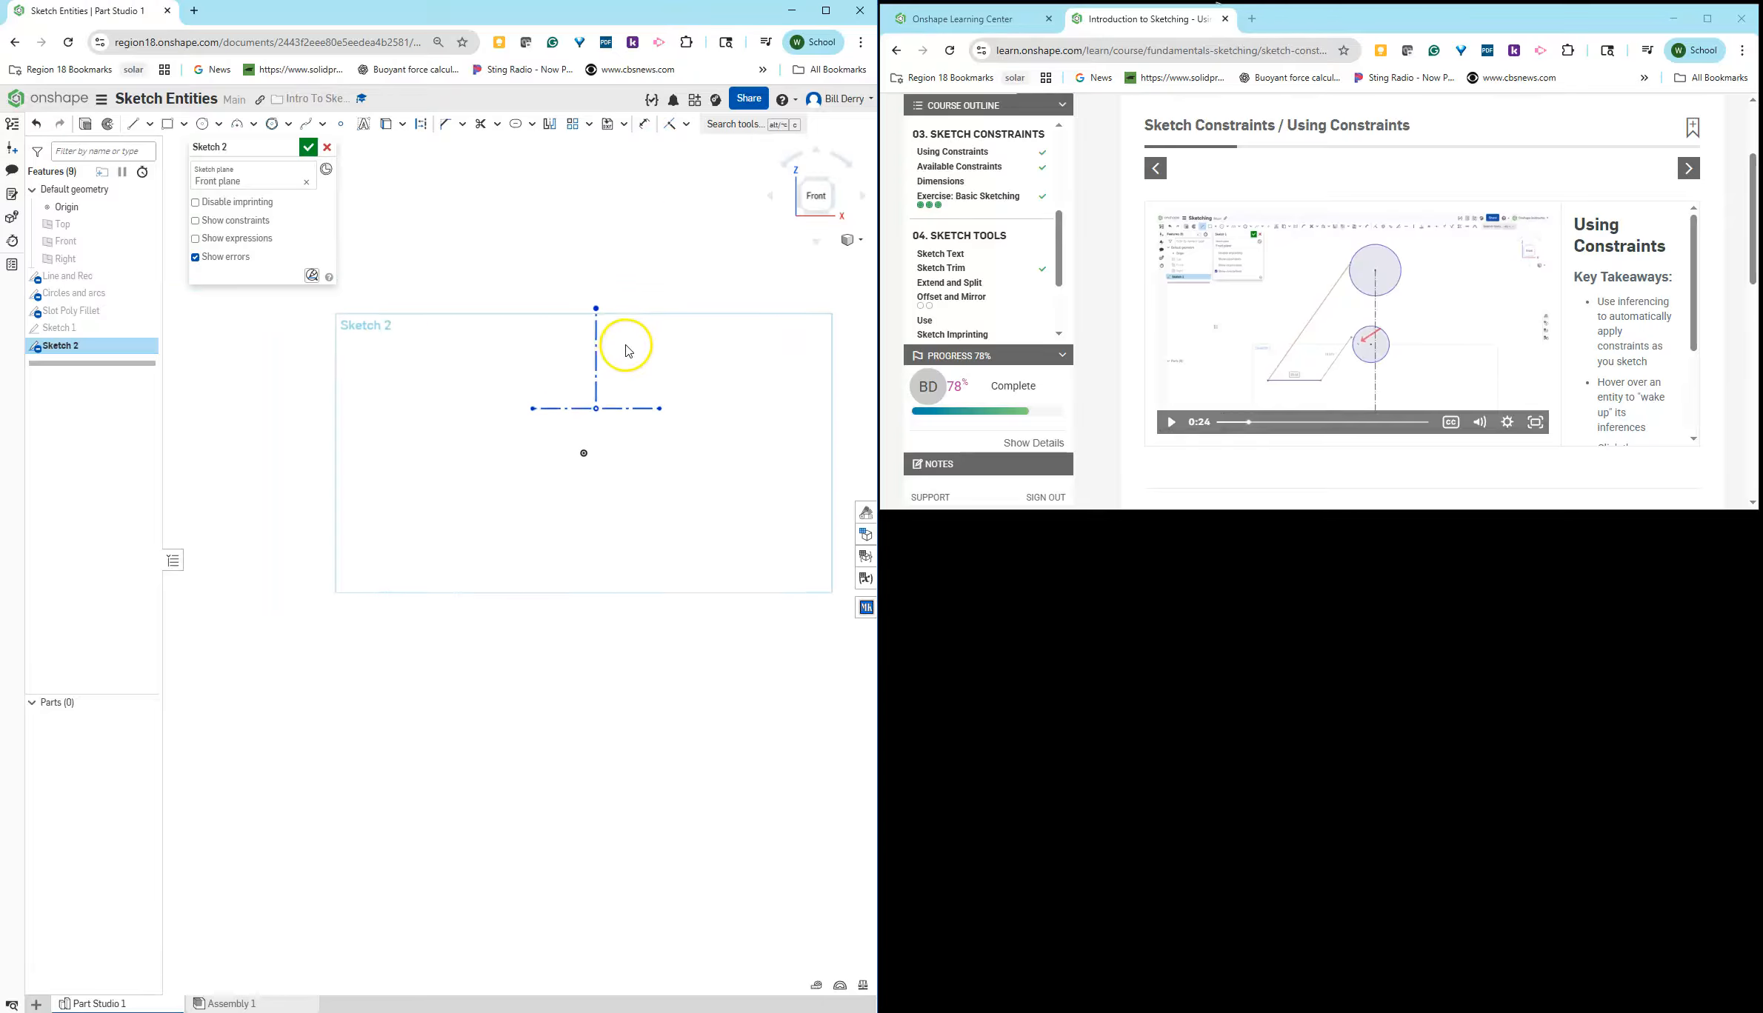
scroll(623, 333, up, 8)
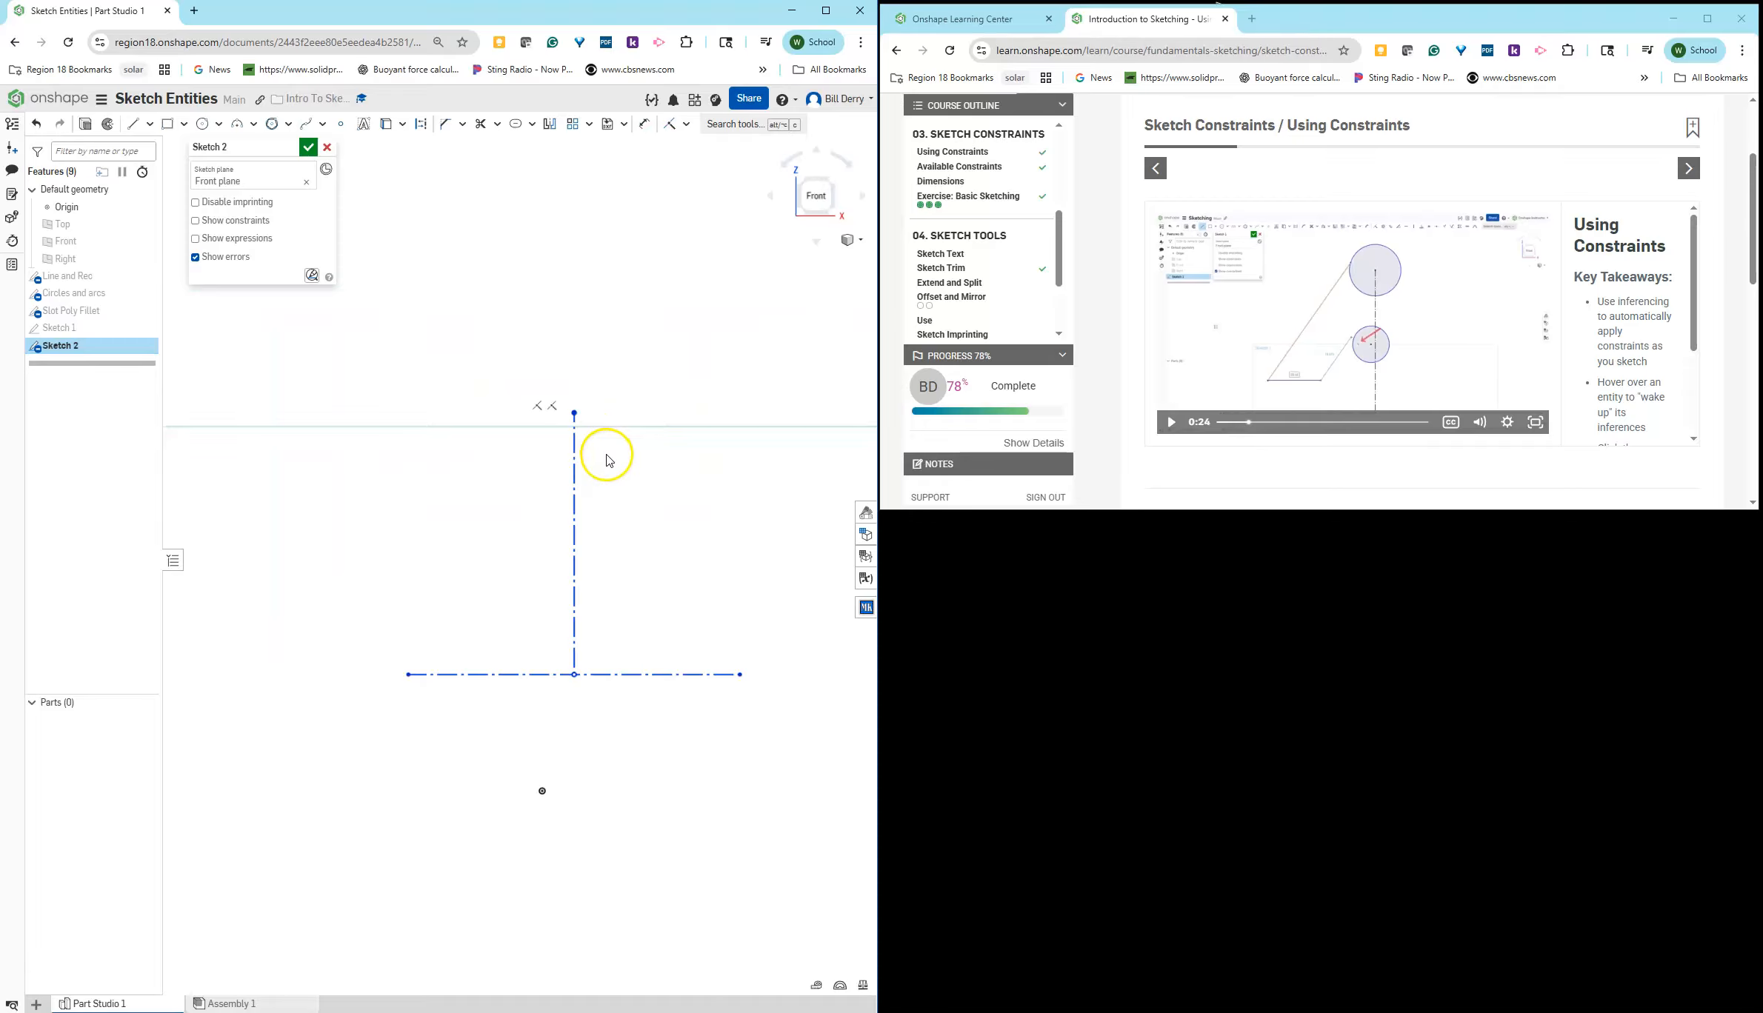
scroll(585, 422, down, 5)
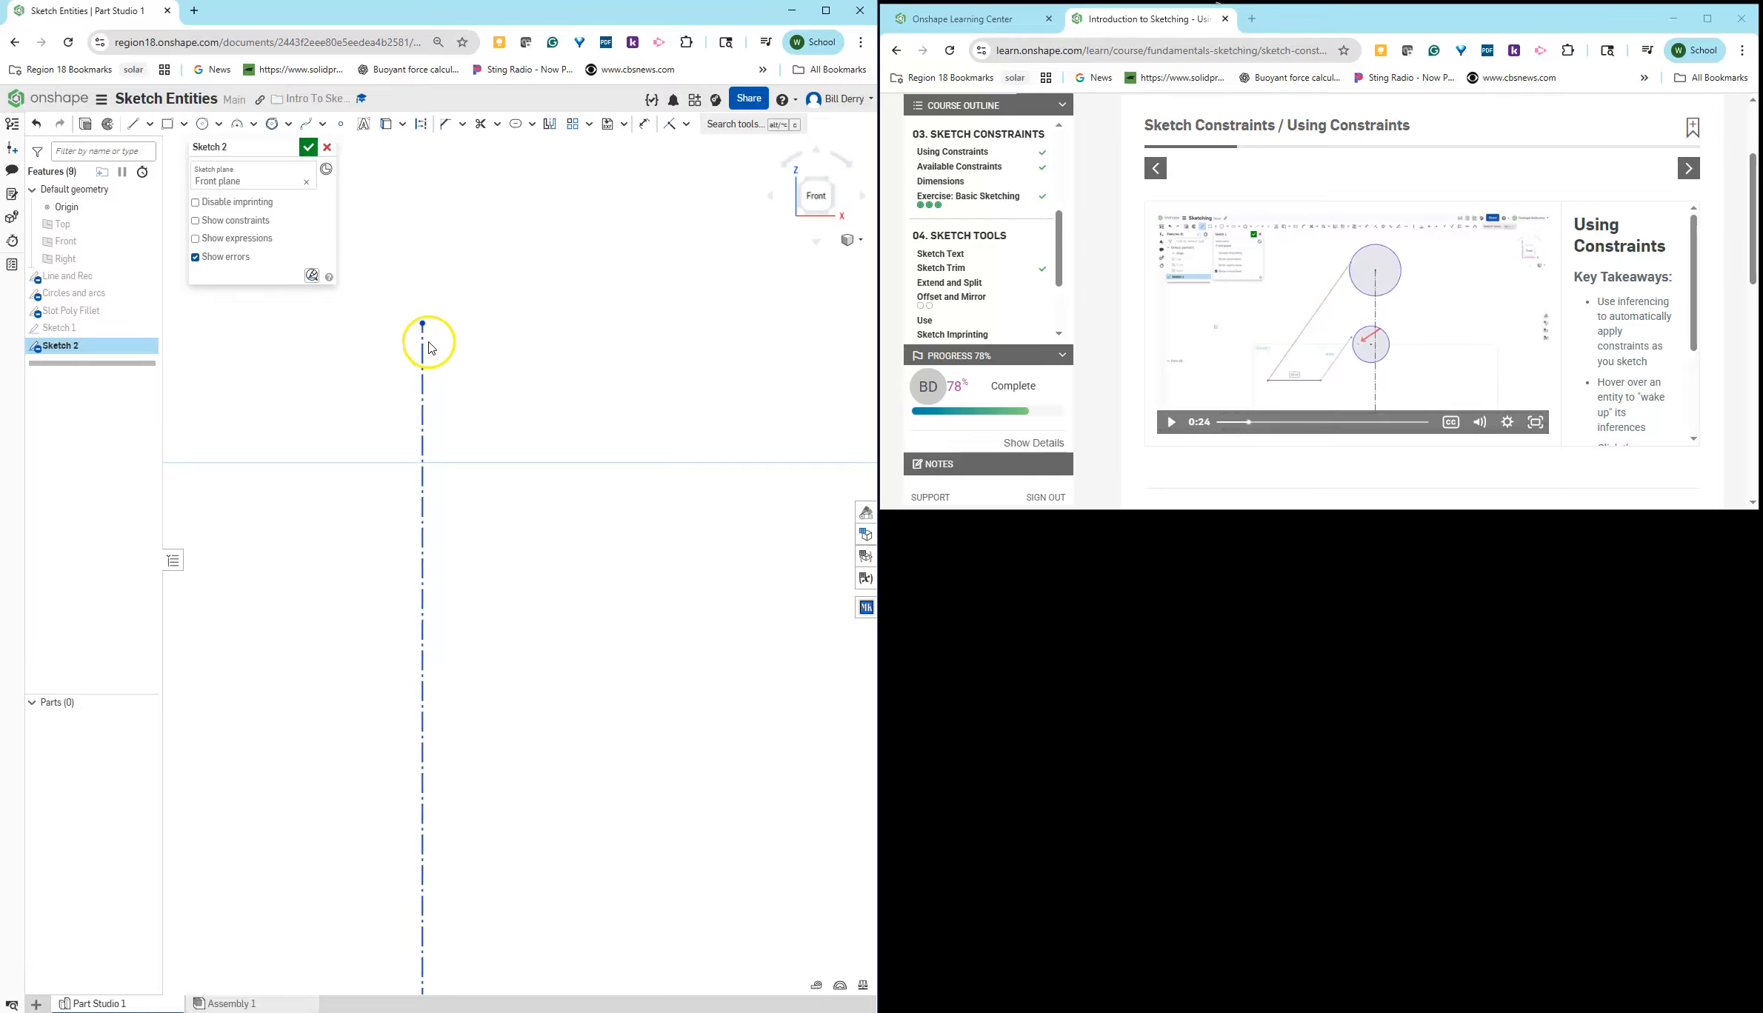
scroll(458, 342, down, 5)
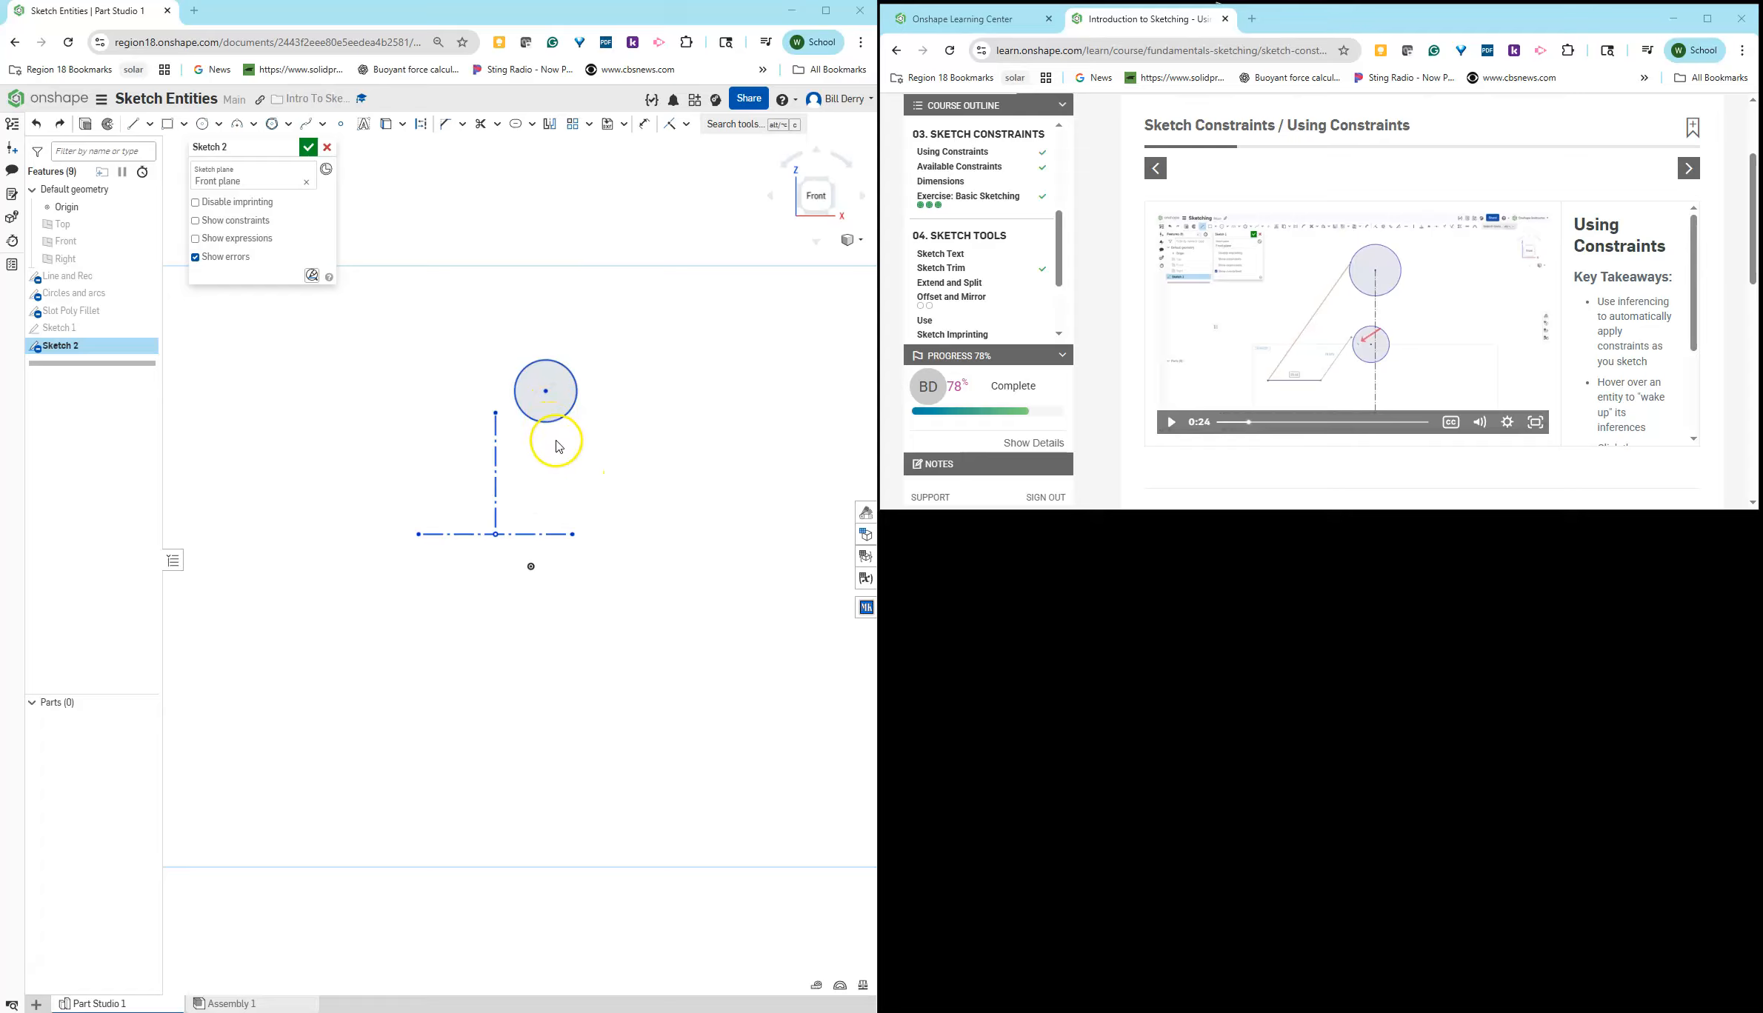
scroll(582, 460, down, 2)
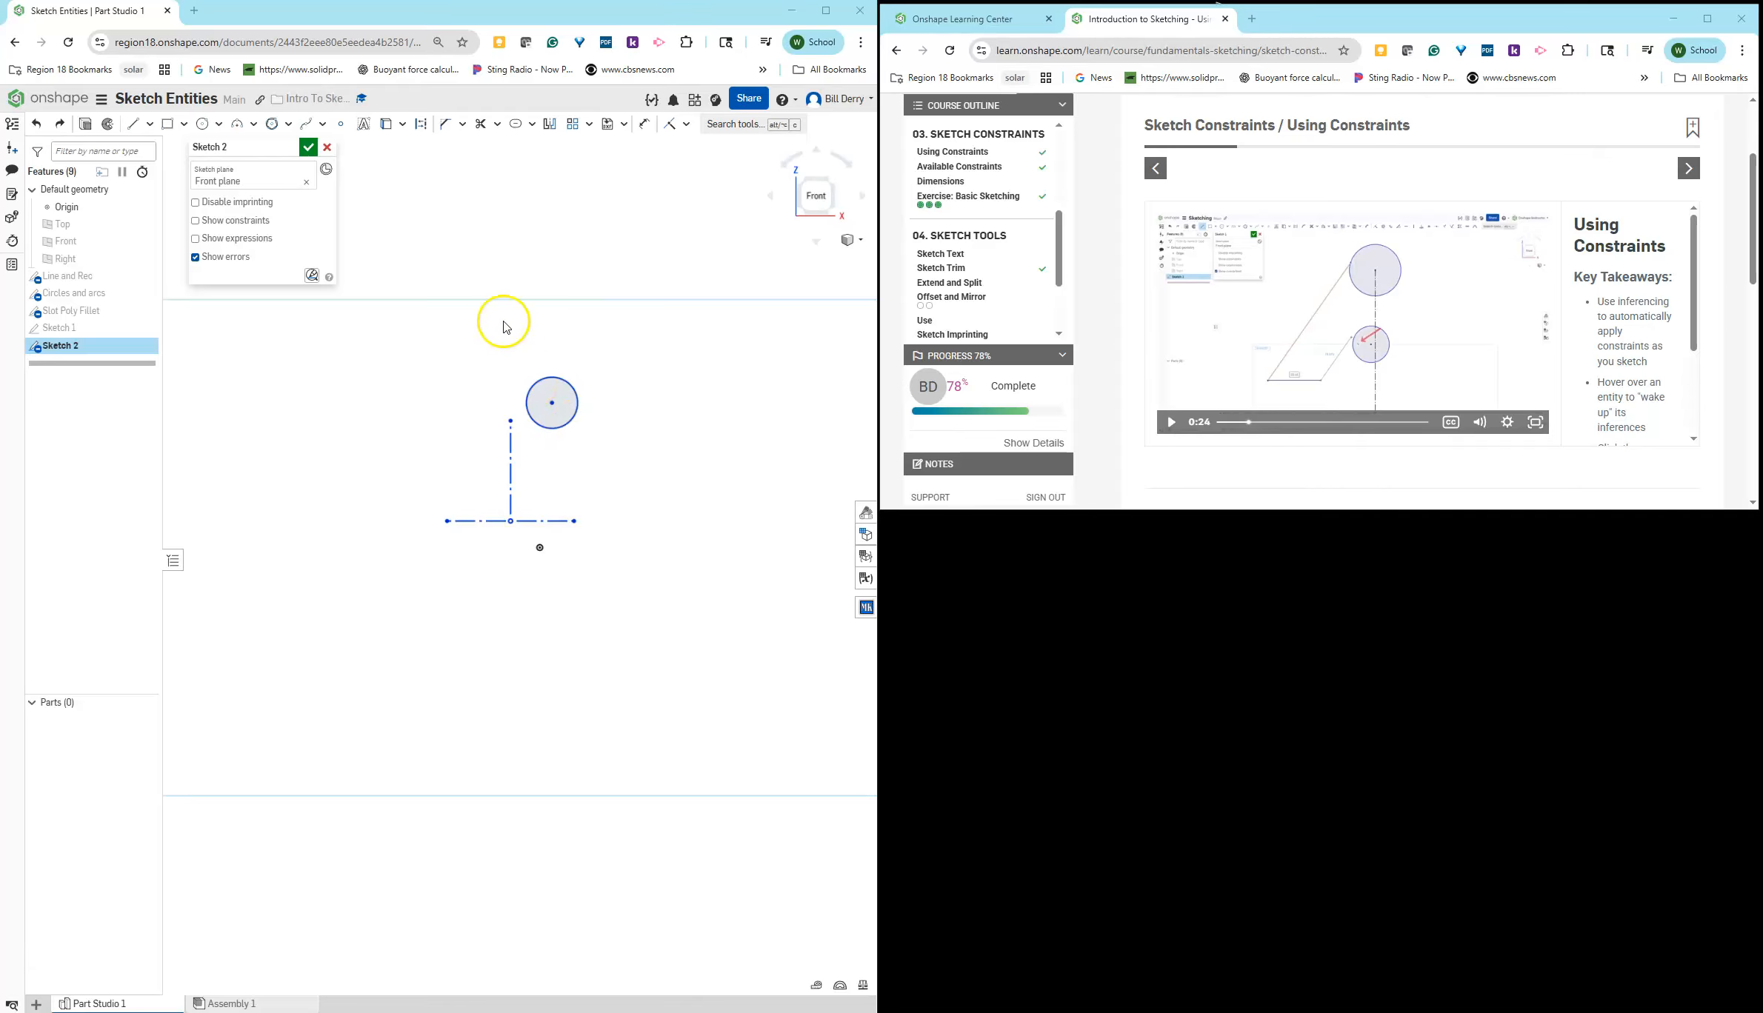
Step: Dimension the circle's diameter, placing the dimension above and right of the circle
click(576, 396)
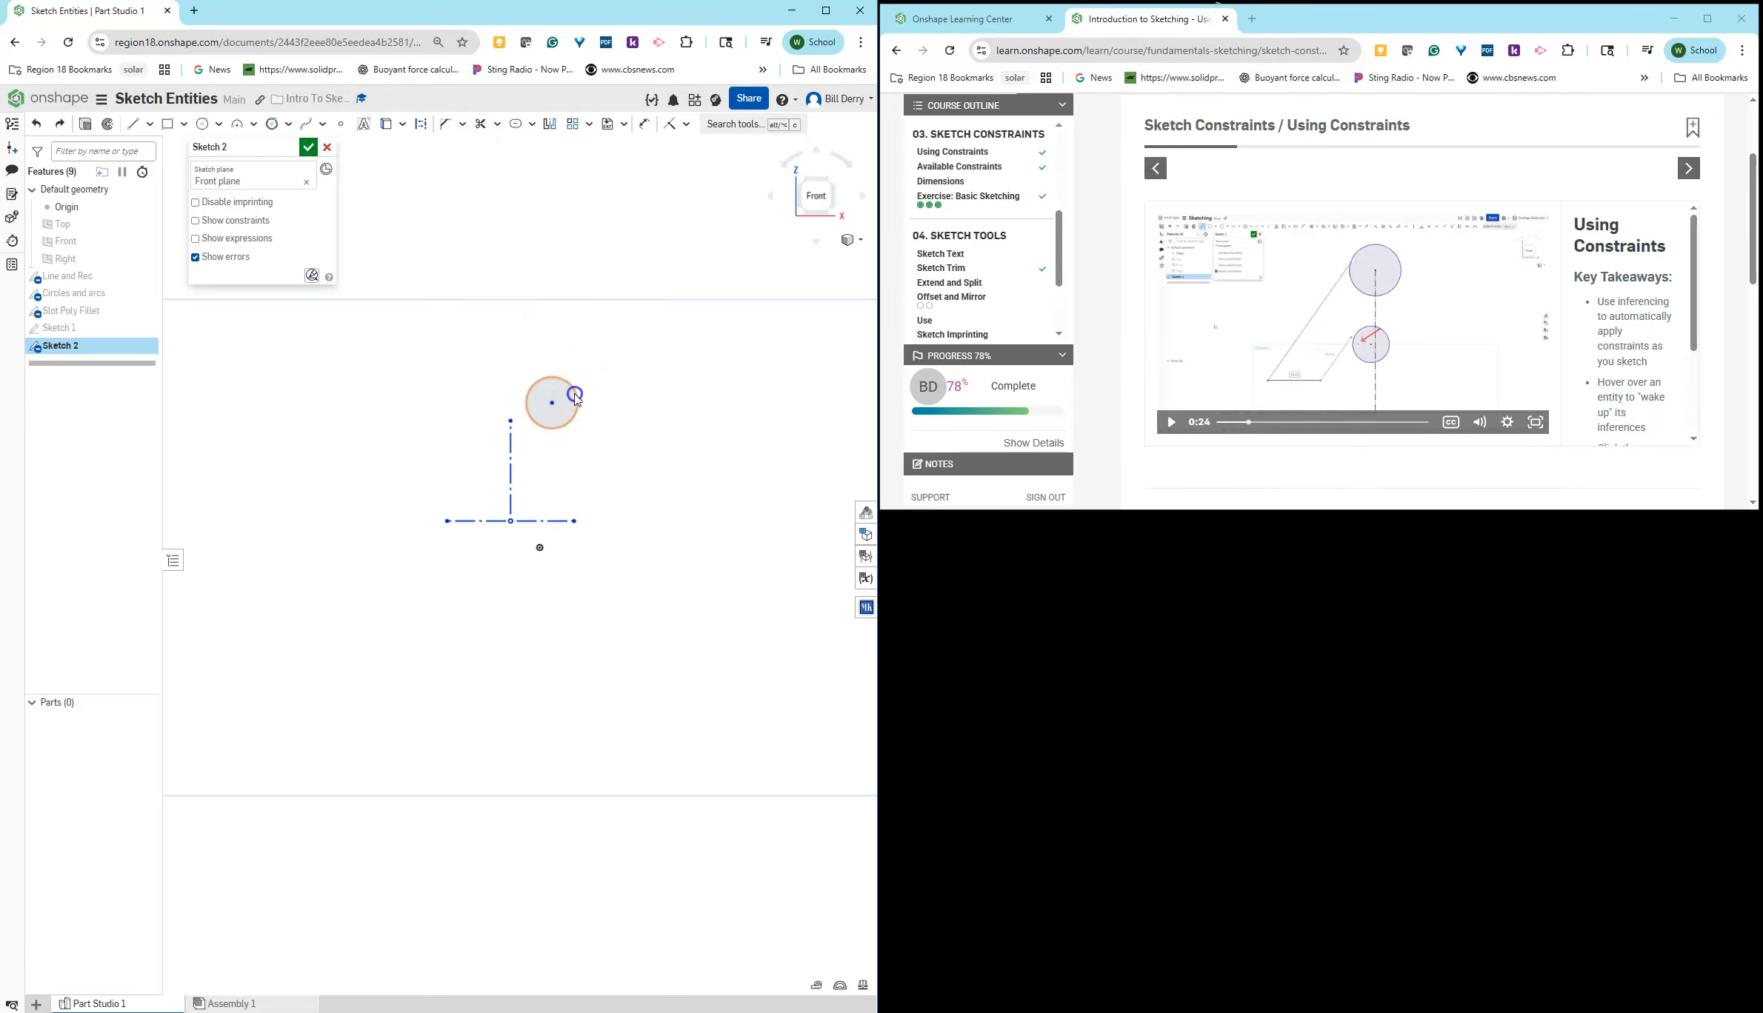
key(d)
click(579, 393)
click(602, 358)
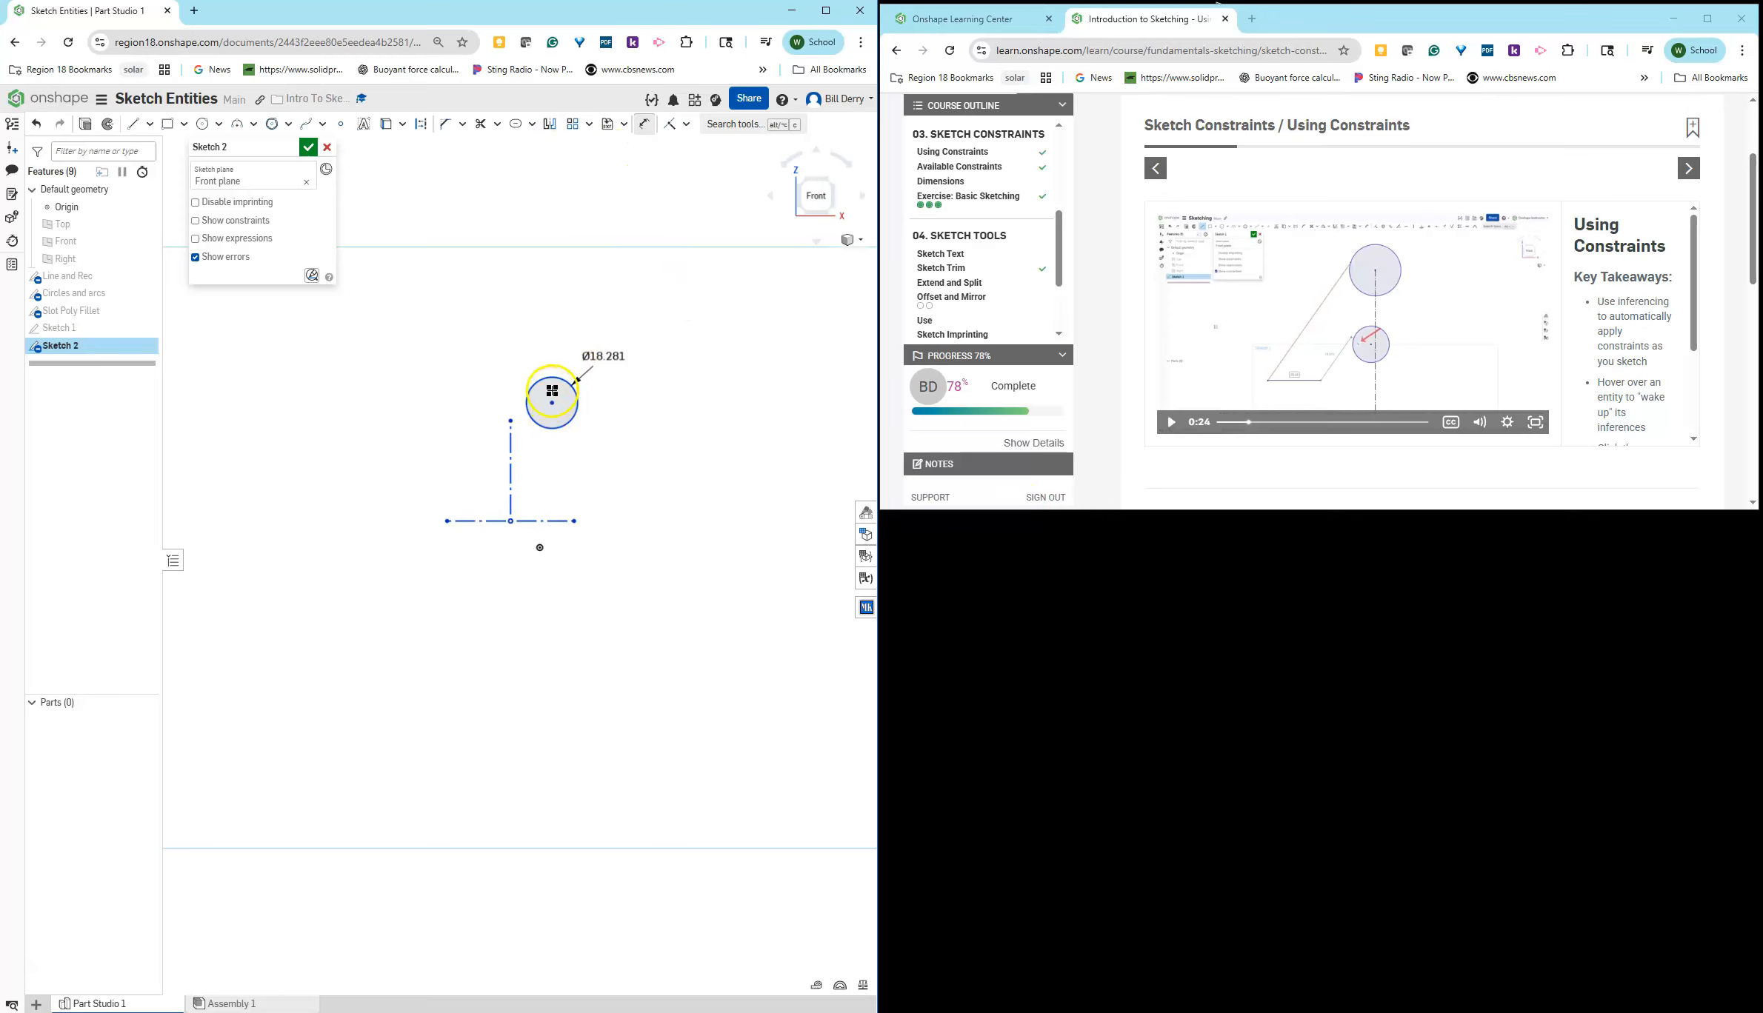
Step: Make the circle's centre coincident with the upper endpoint of the vertical construction line
click(511, 421)
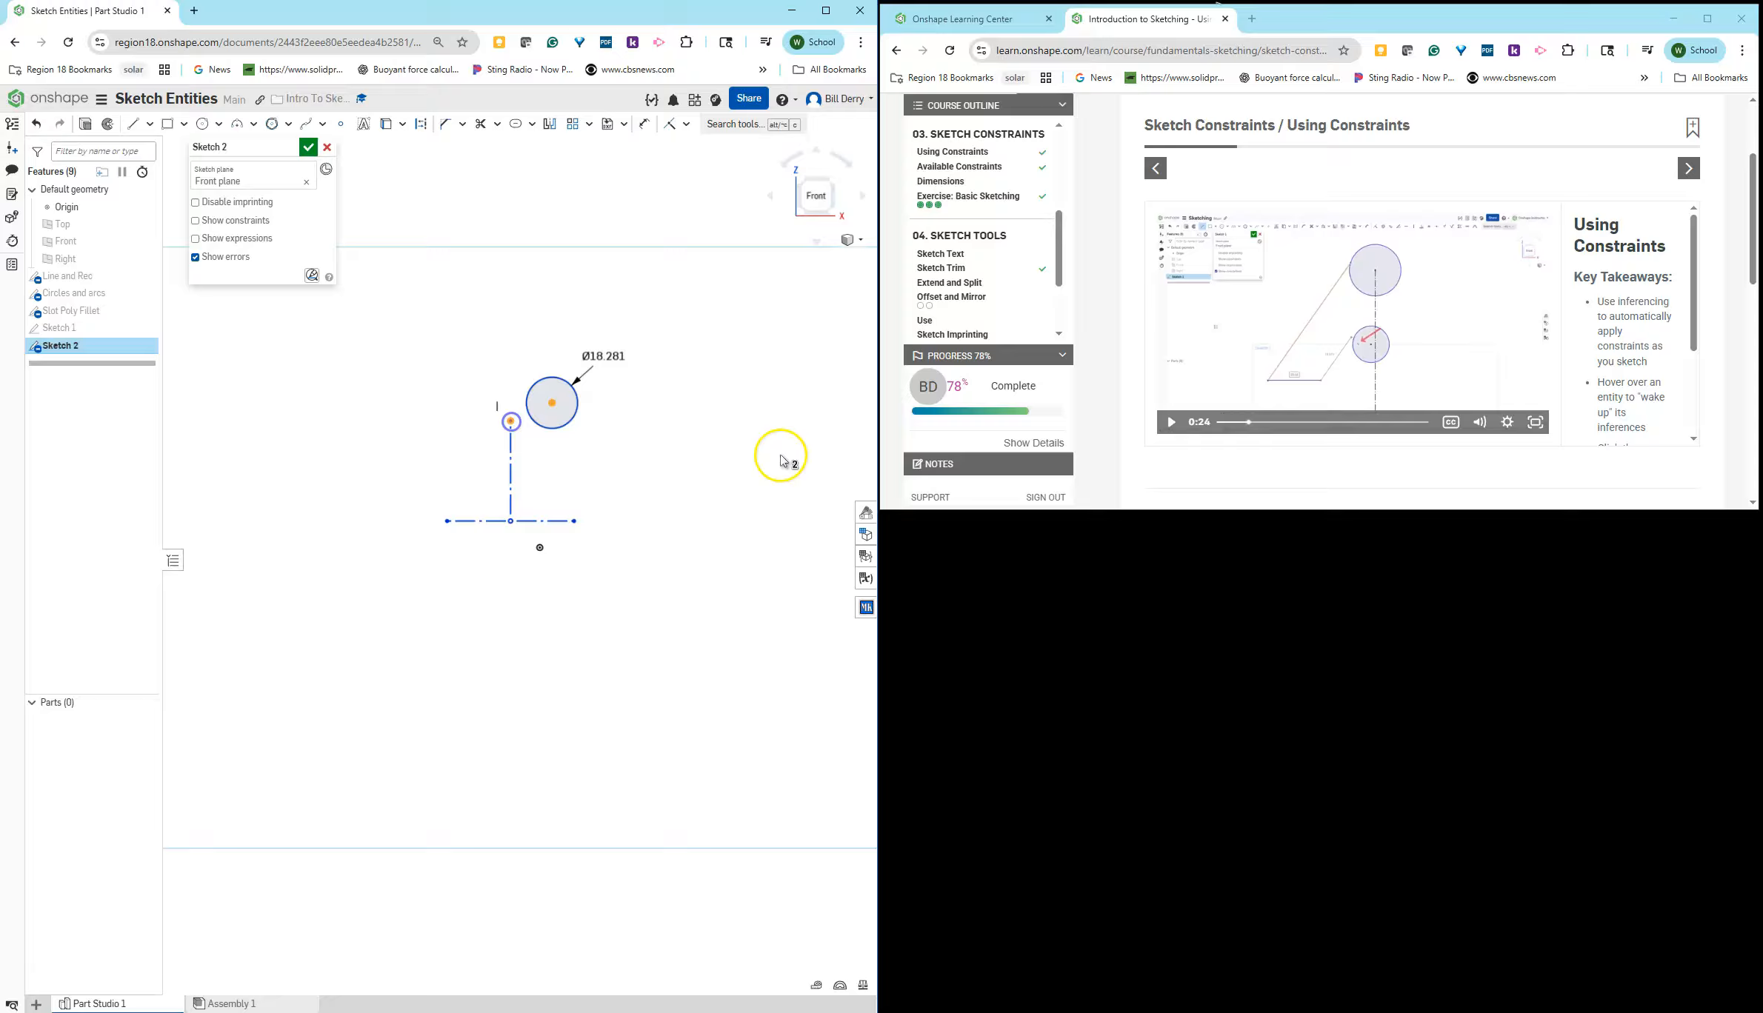
click(670, 130)
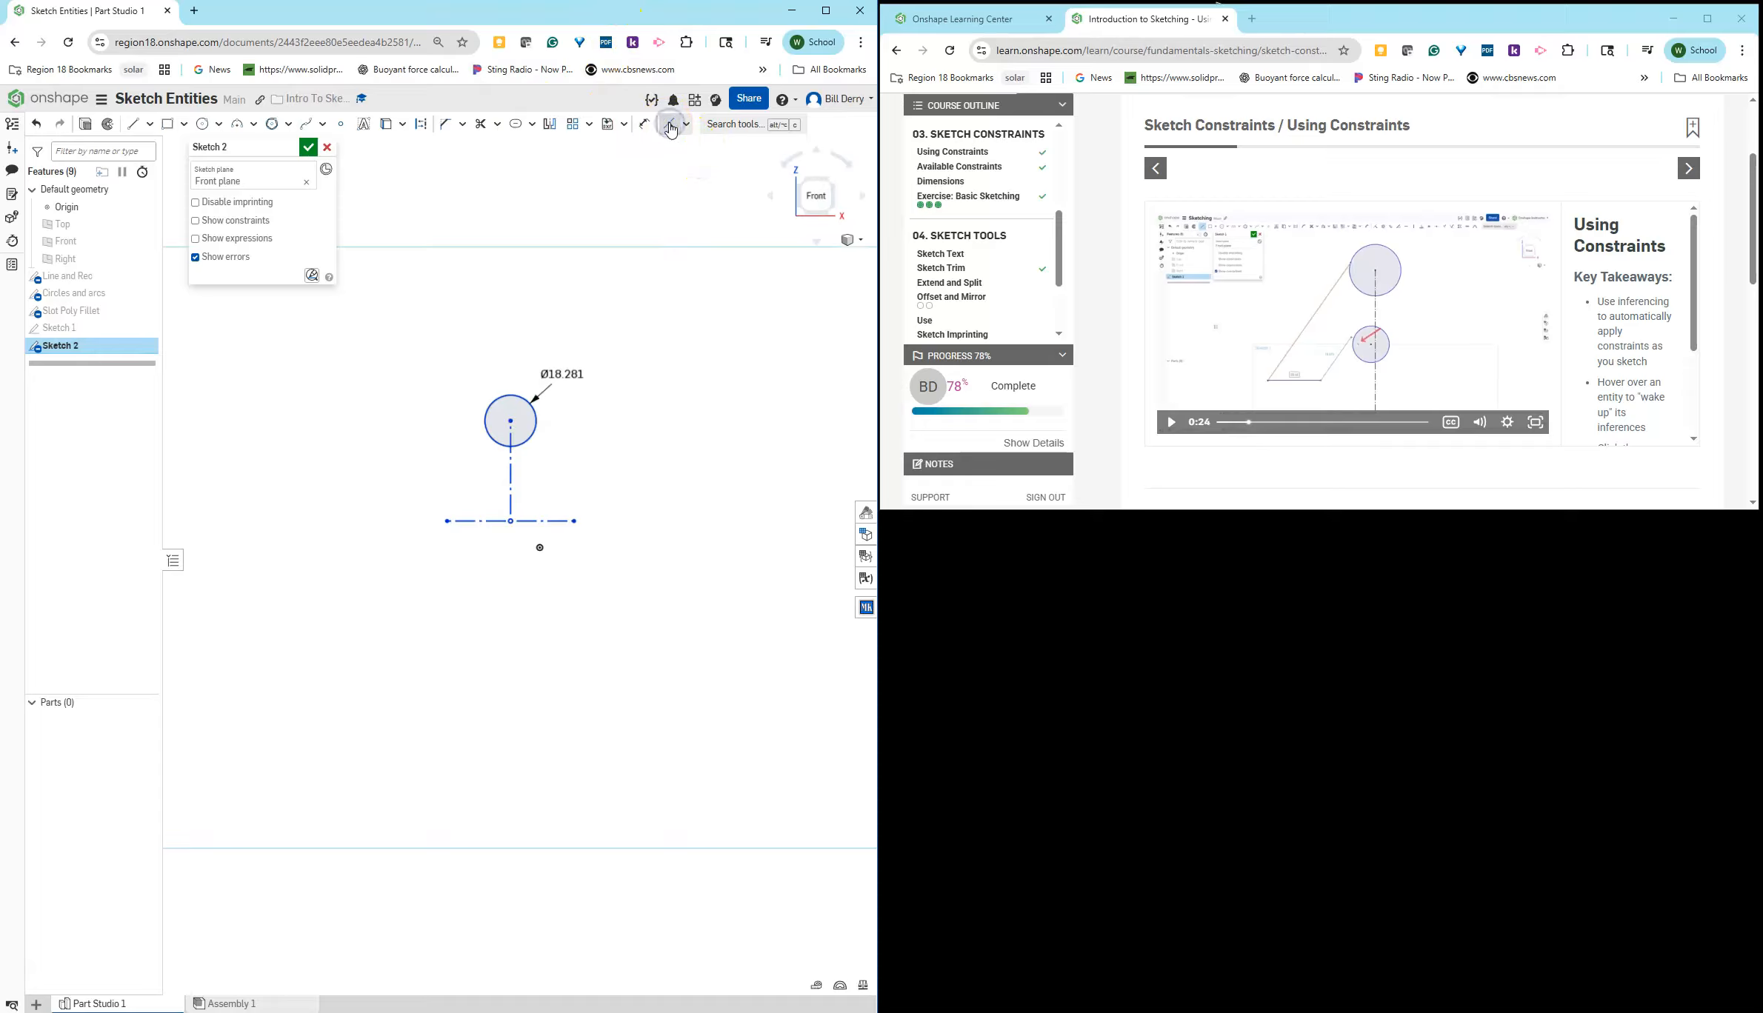
click(518, 428)
Step: Watch the Using Constraints video up to about 0:42 and read through its key takeaways
key(ctrl)
key(ctrl)
key(ctrl)
key(ctrl)
key(ctrl)
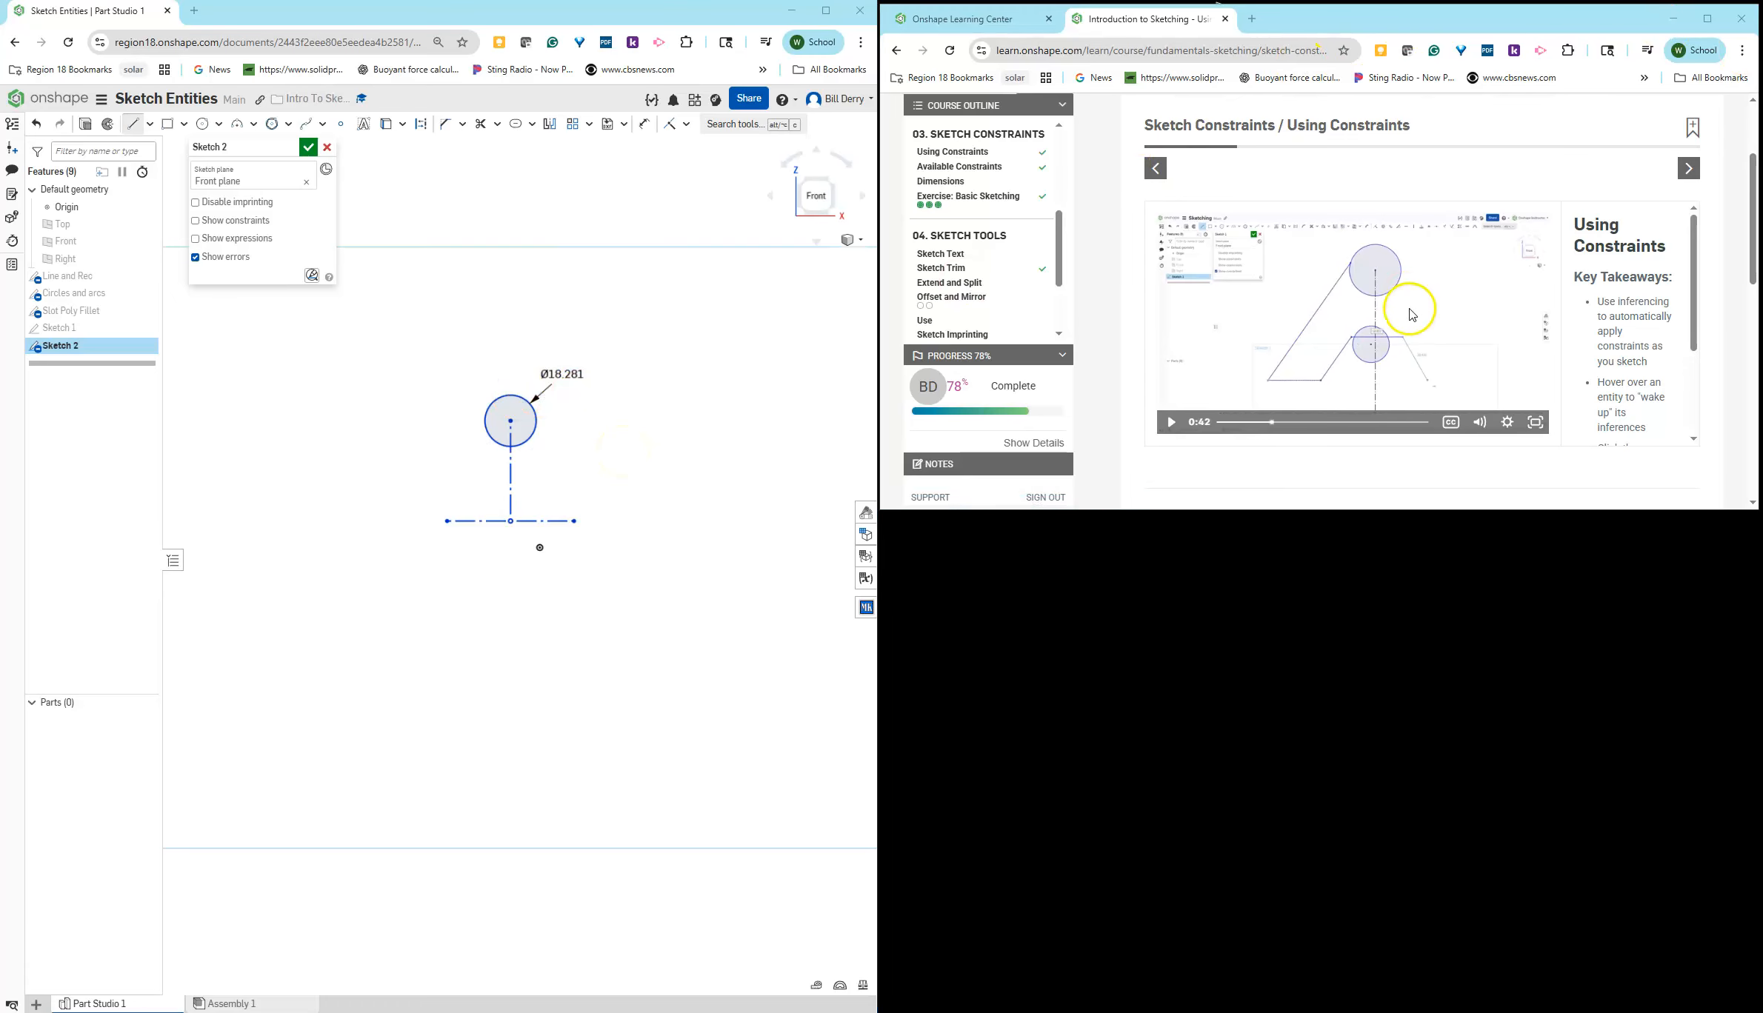
scroll(1574, 366, down, 3)
scroll(1582, 376, up, 3)
scroll(1596, 355, down, 1)
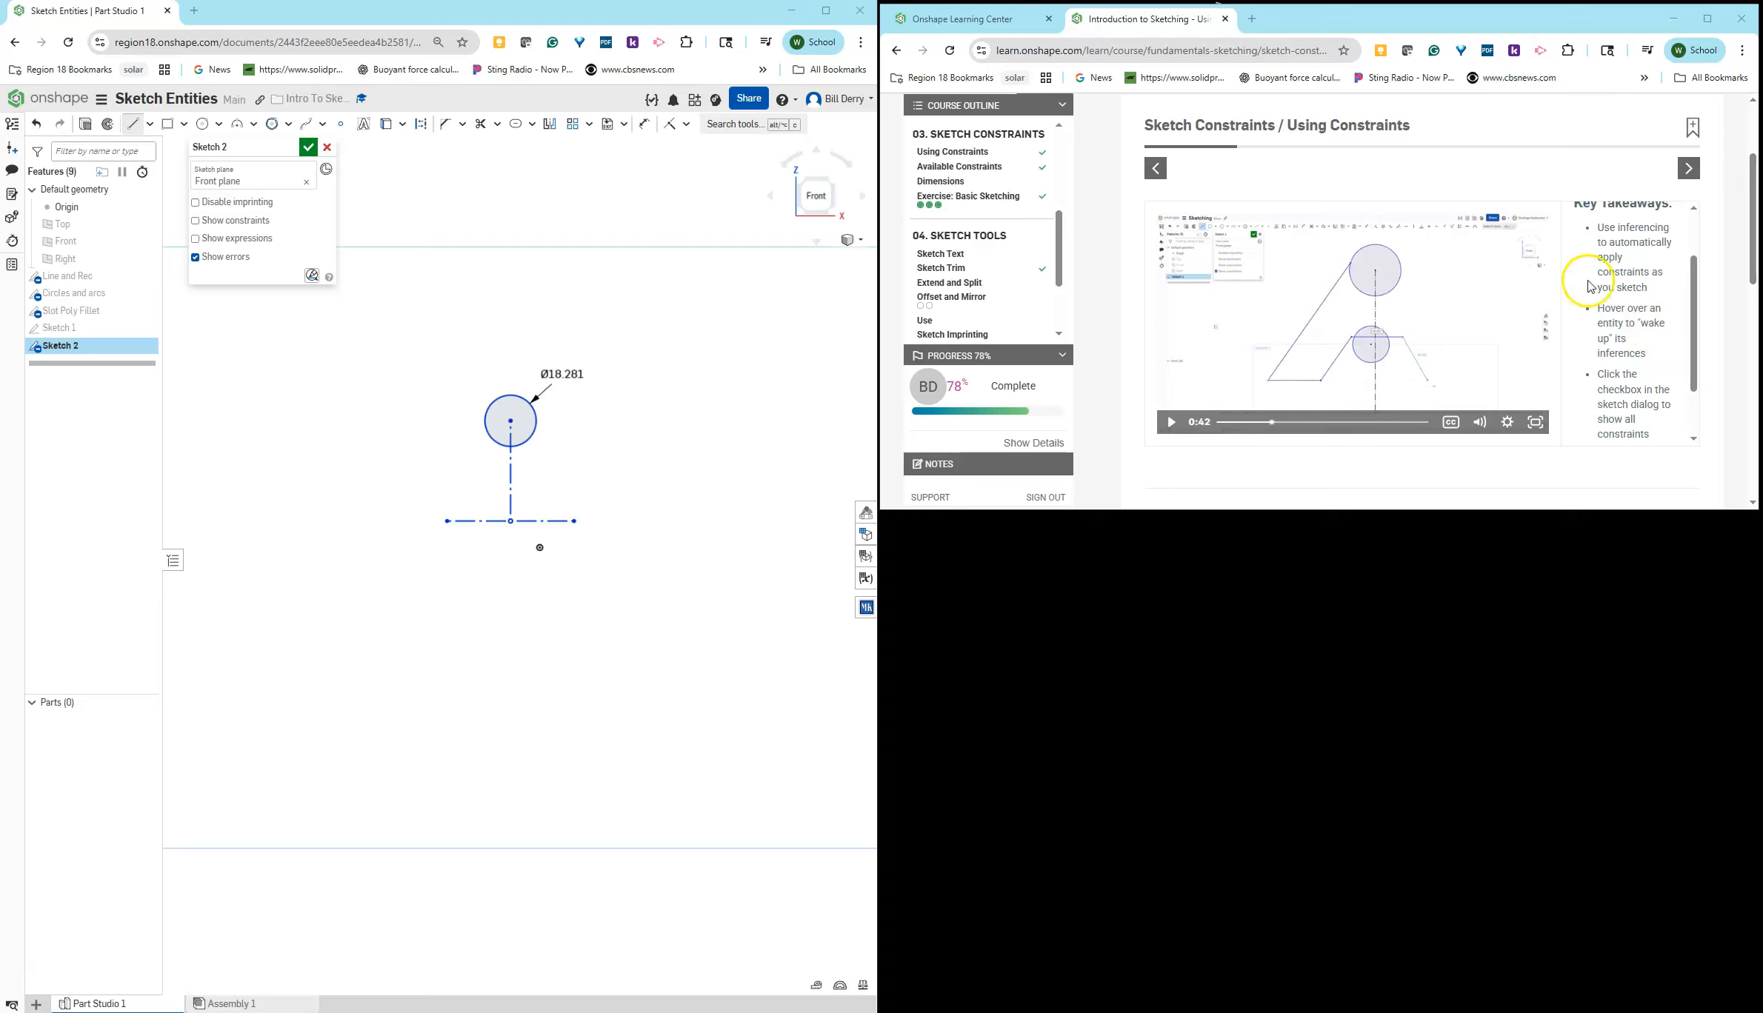
scroll(1641, 322, up, 1)
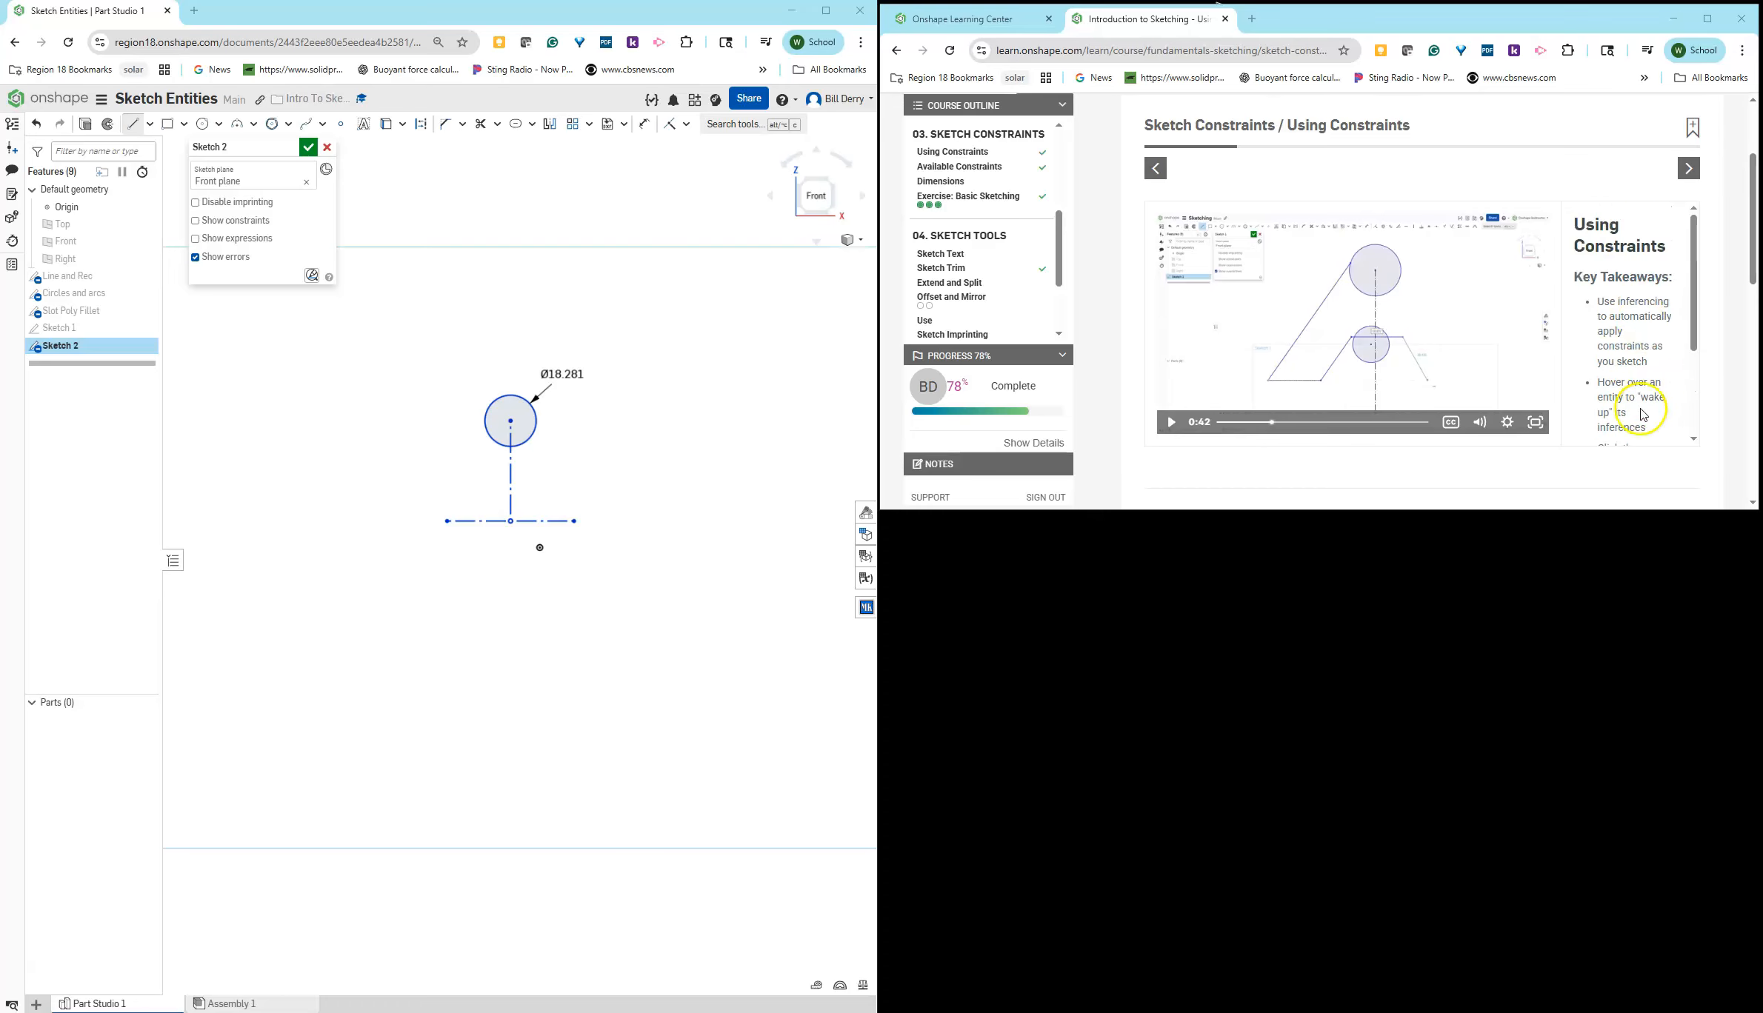
scroll(1644, 415, down, 2)
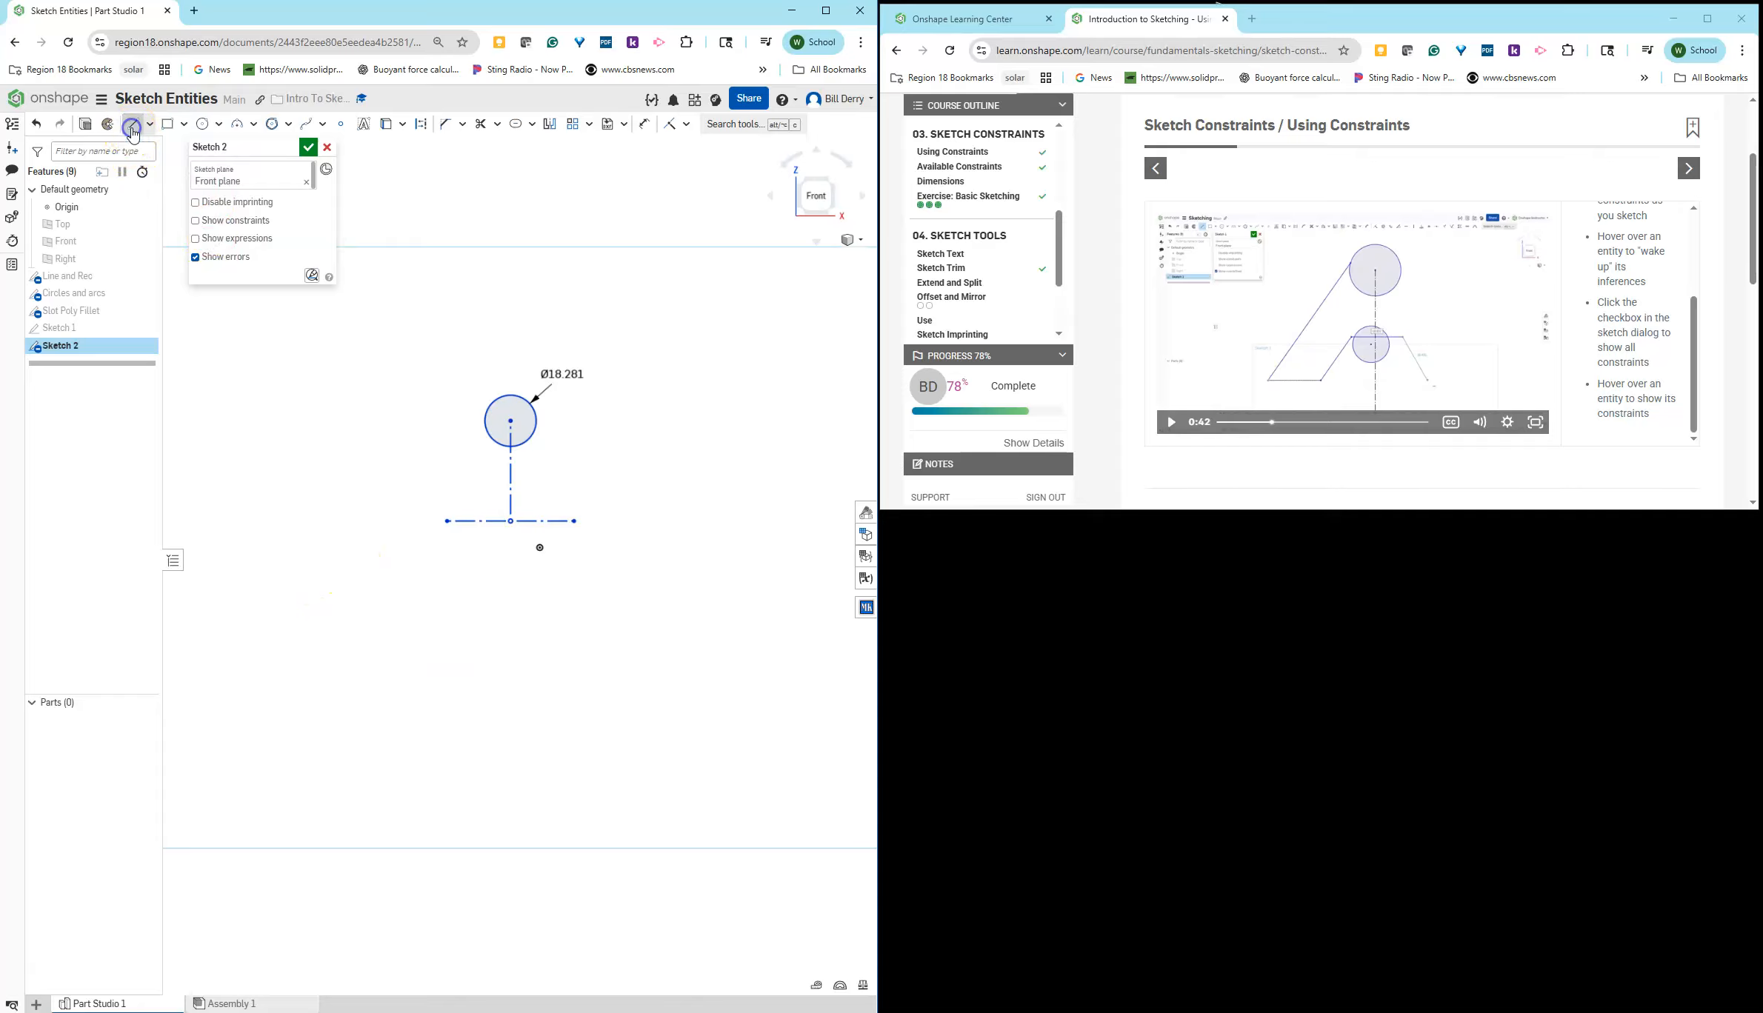
Step: Sketch a slanted line about 95 long from below and left of the construction lines, ending tangent on the circle's upper-left side
click(300, 585)
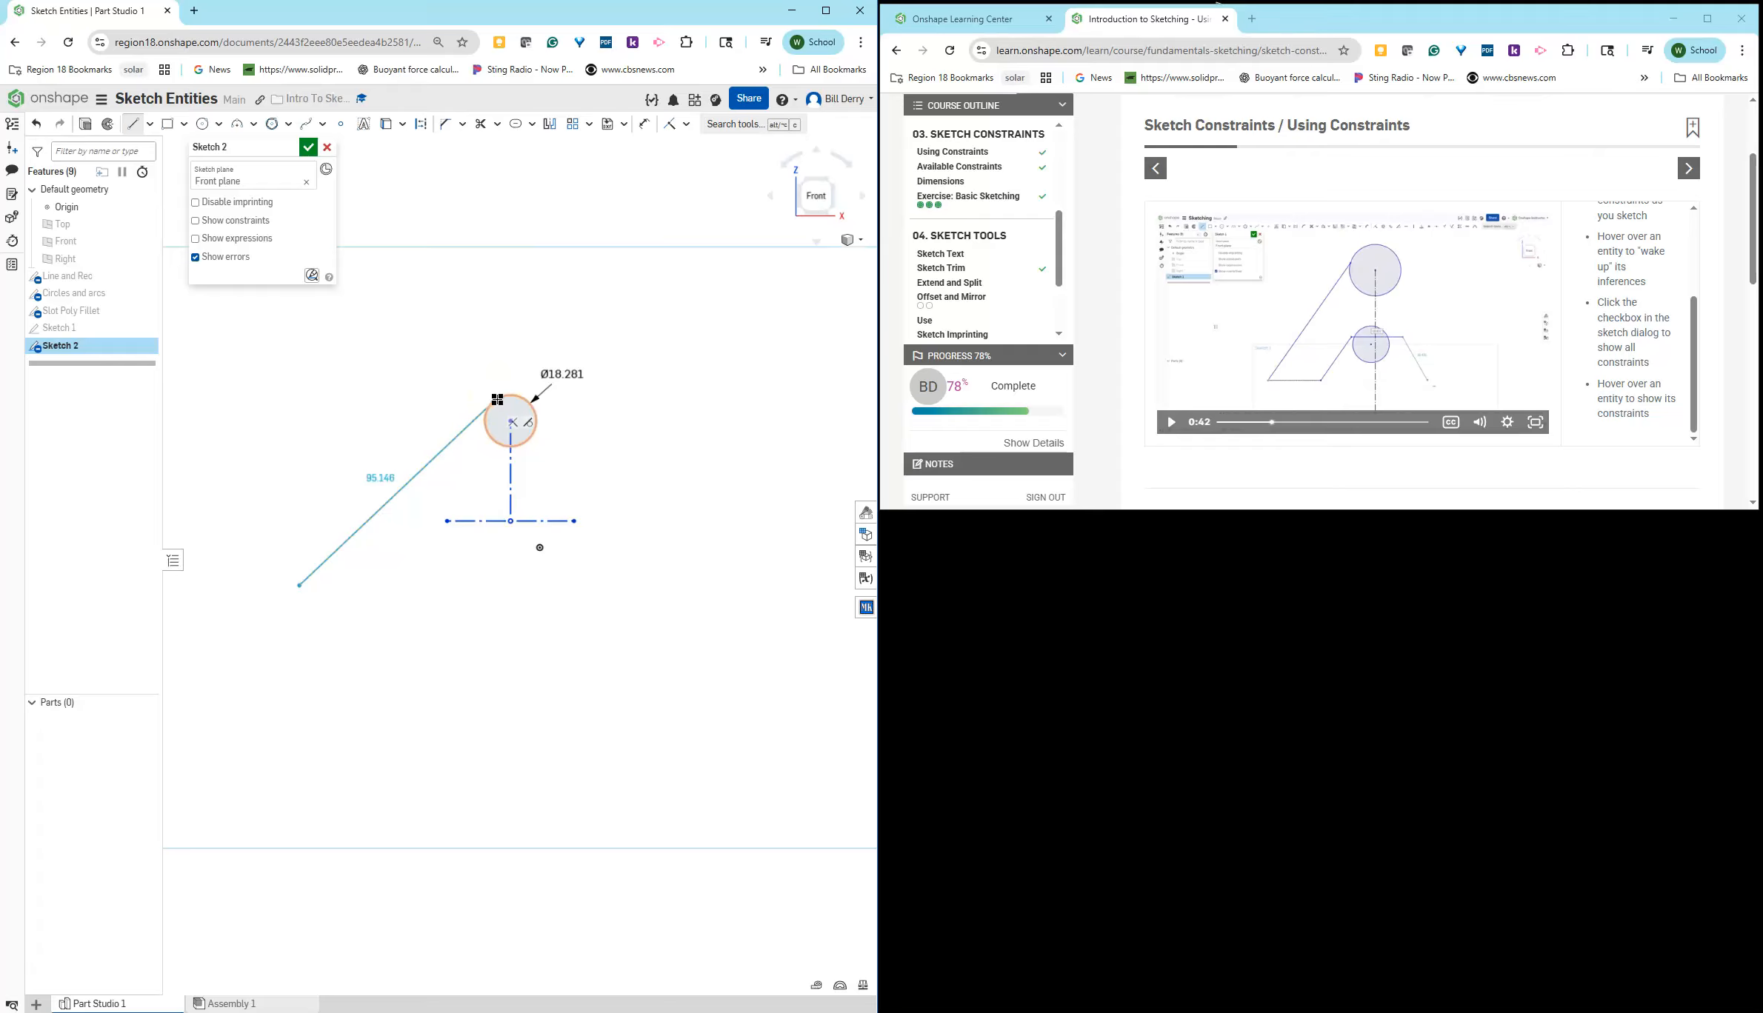
click(494, 402)
key(Escape)
scroll(485, 418, up, 2)
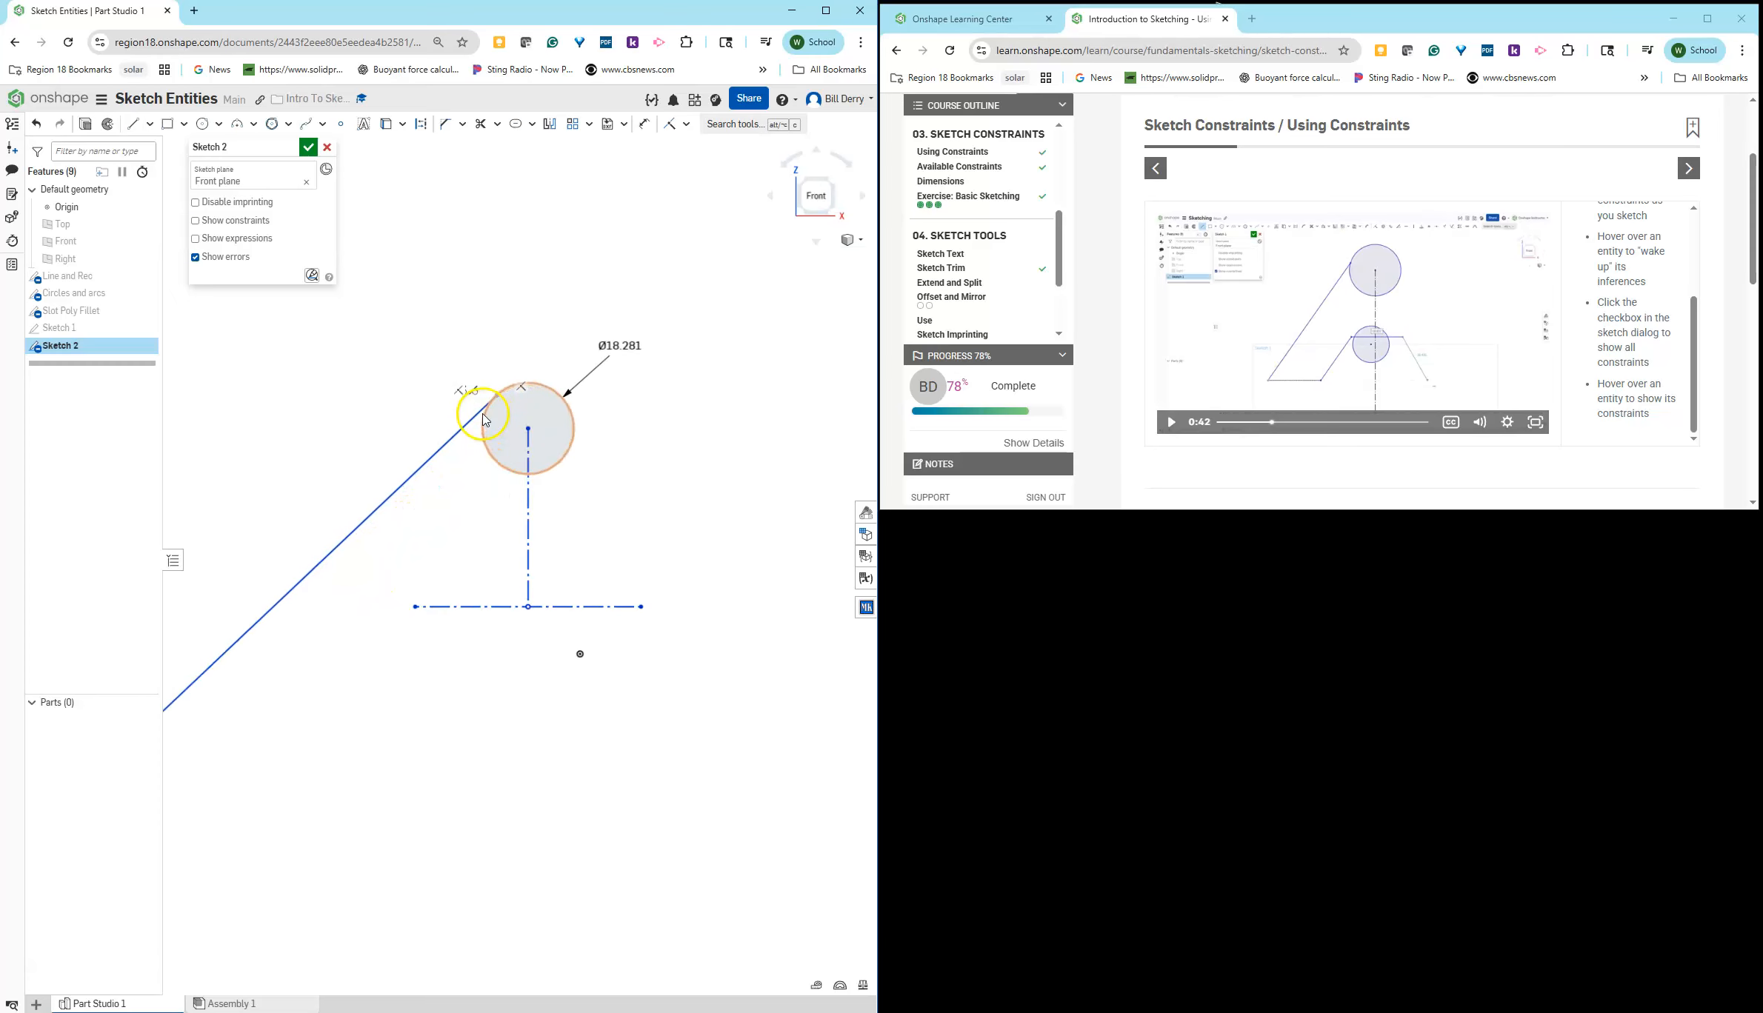
scroll(485, 420, up, 2)
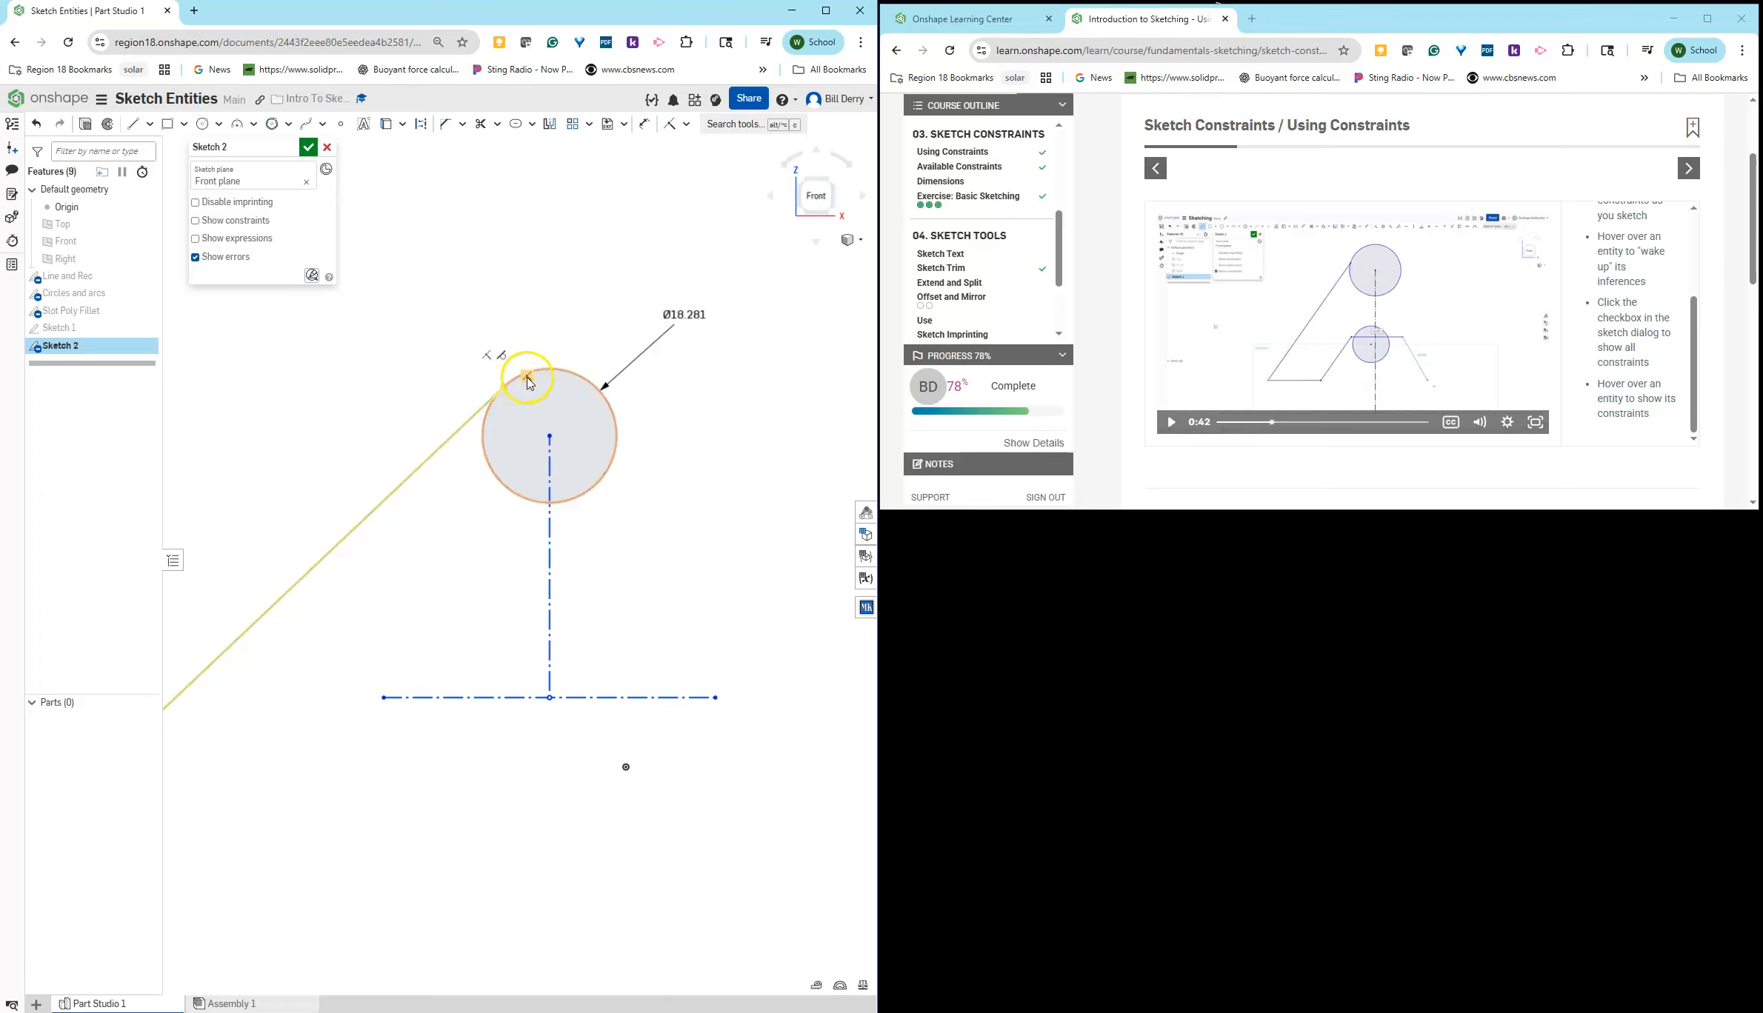
scroll(422, 522, up, 1)
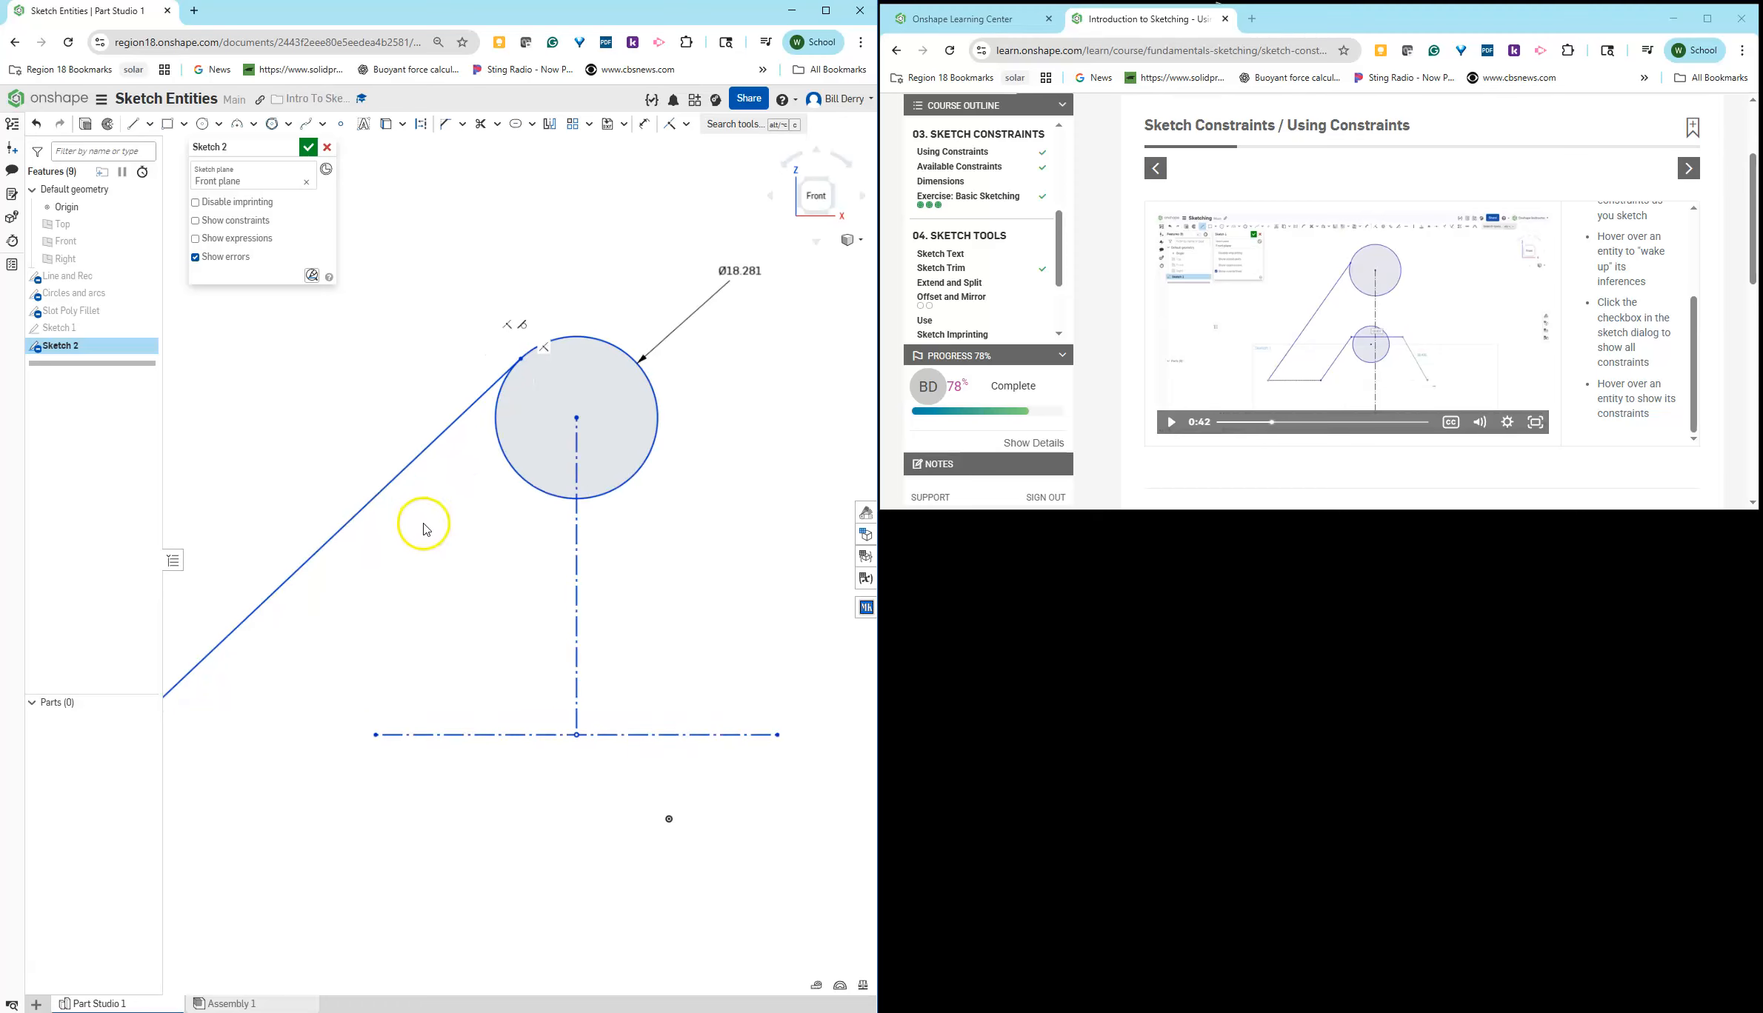
scroll(423, 626, down, 3)
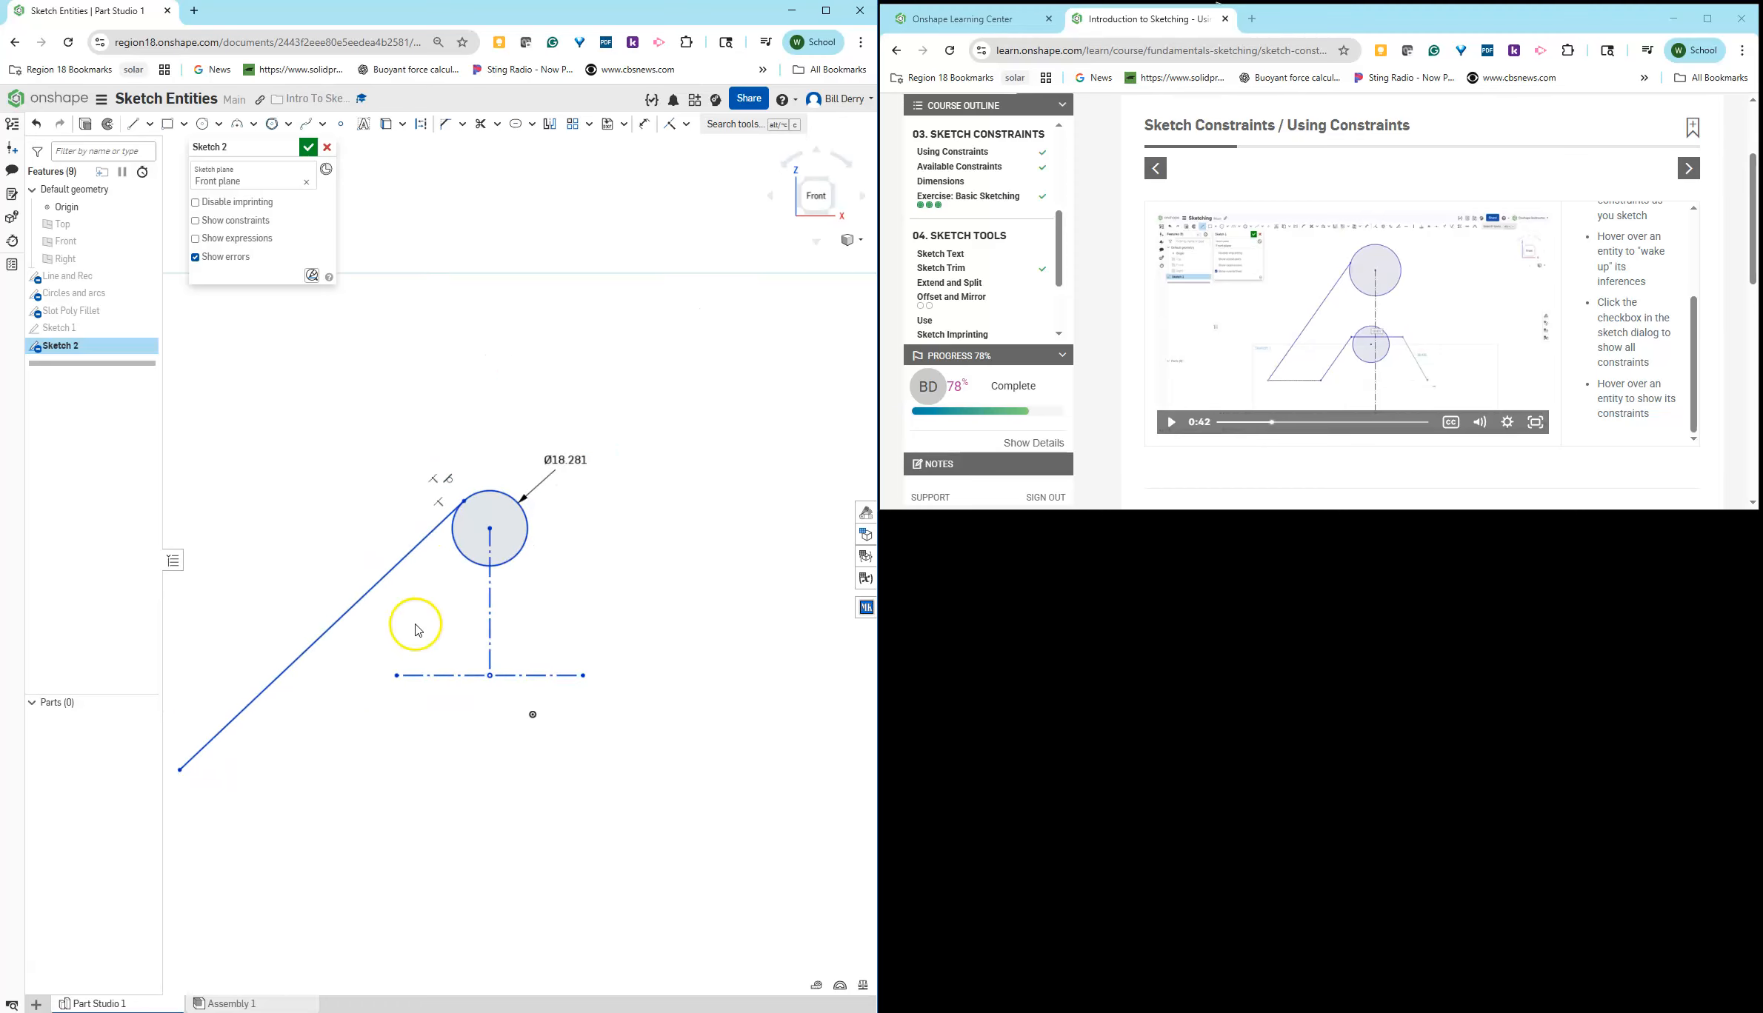
Step: Sketch four connected lines from the slanted line's lower end: about 23.4 horizontal, 54.2 parallel to it, 39.9 horizontal and 44.2 sloping down to the right
click(133, 123)
click(180, 770)
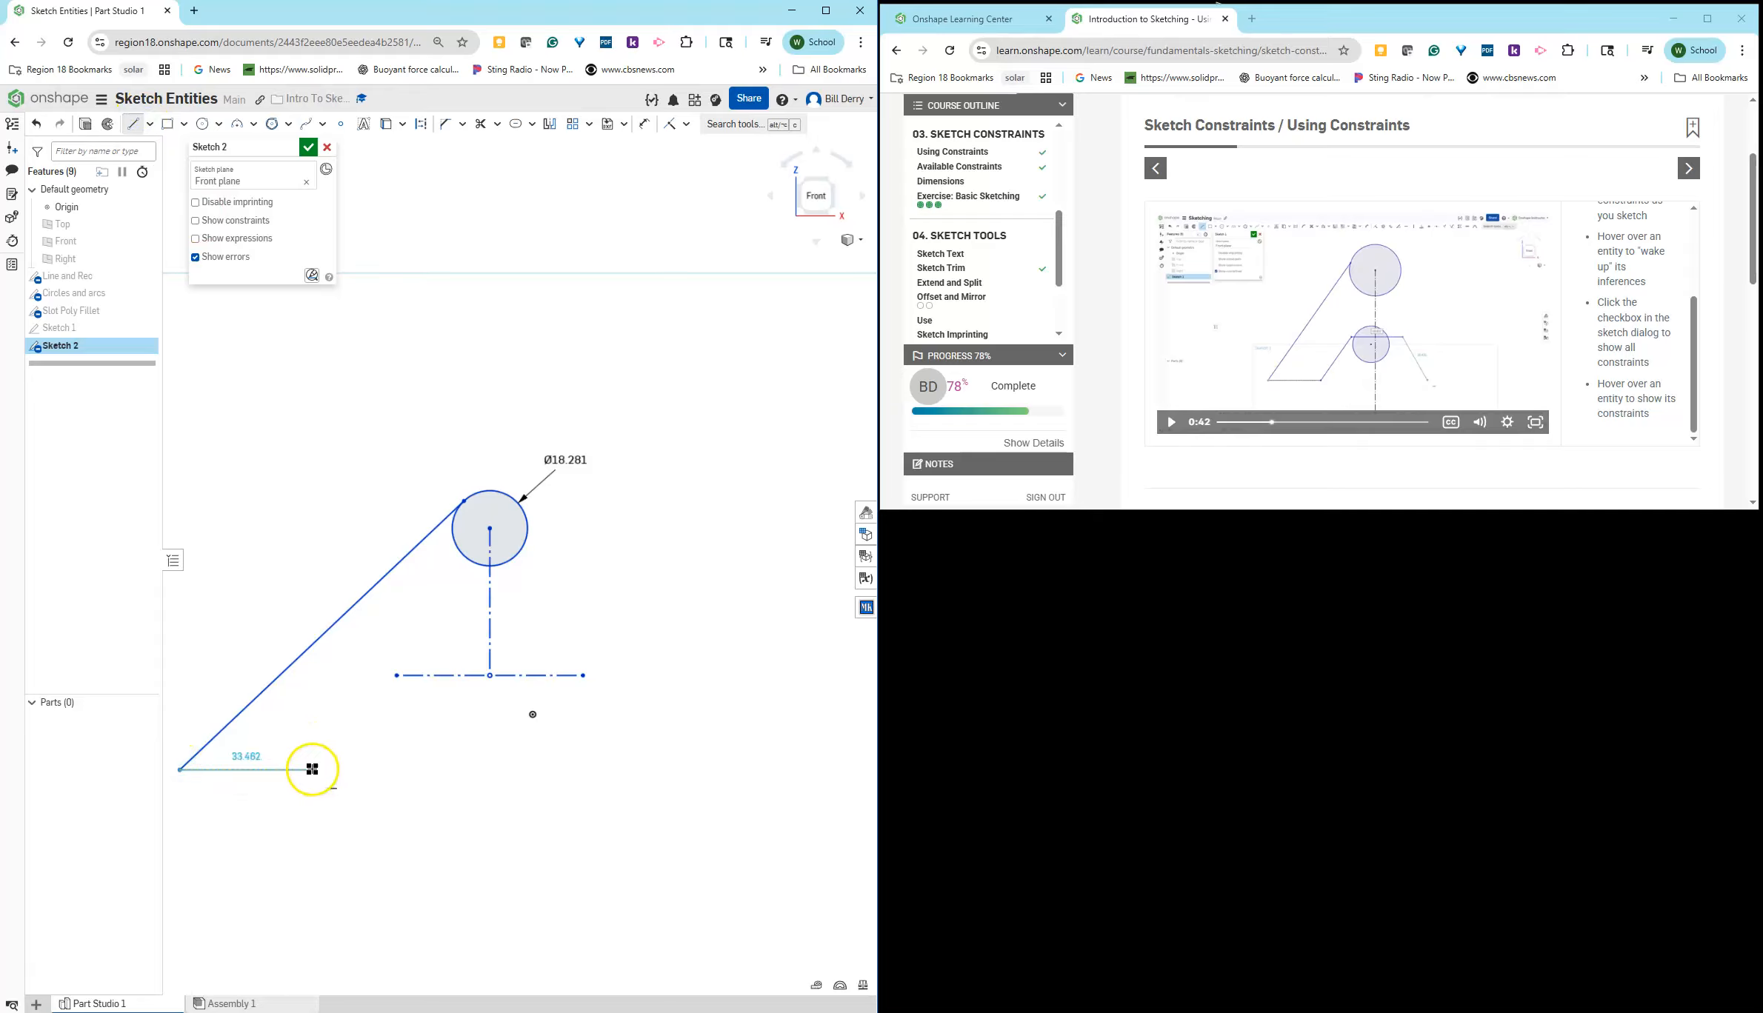
click(276, 771)
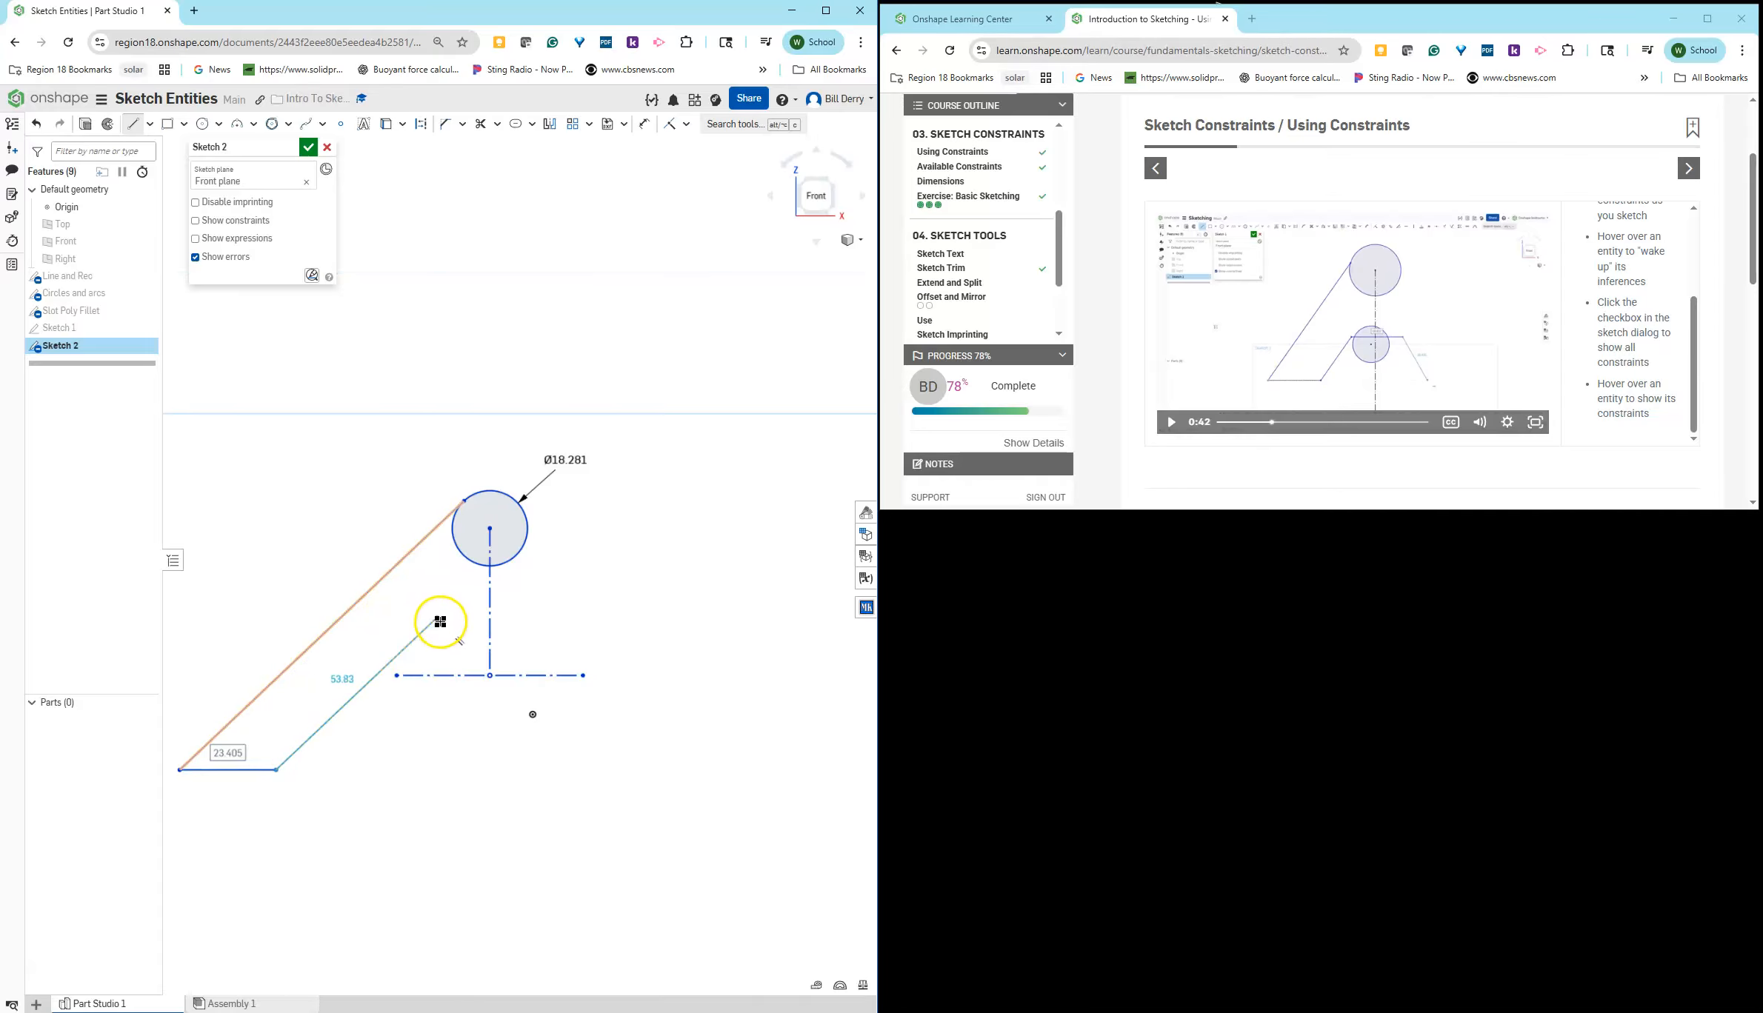
click(437, 616)
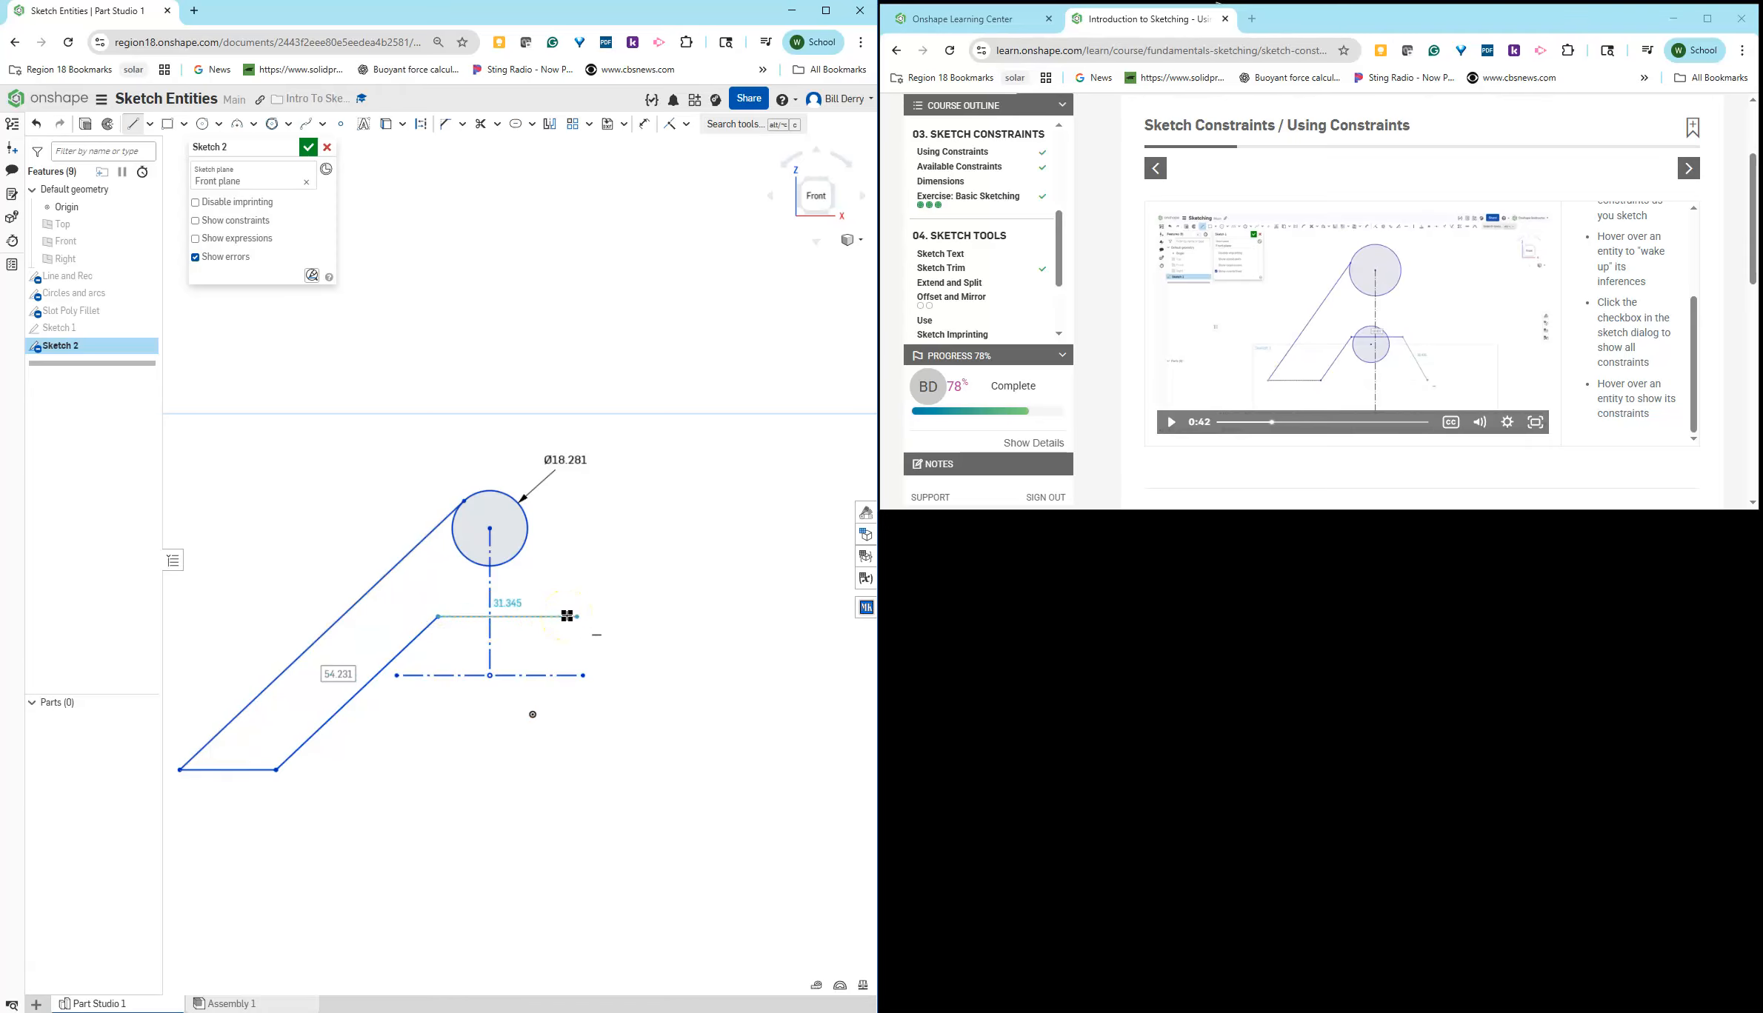
click(602, 616)
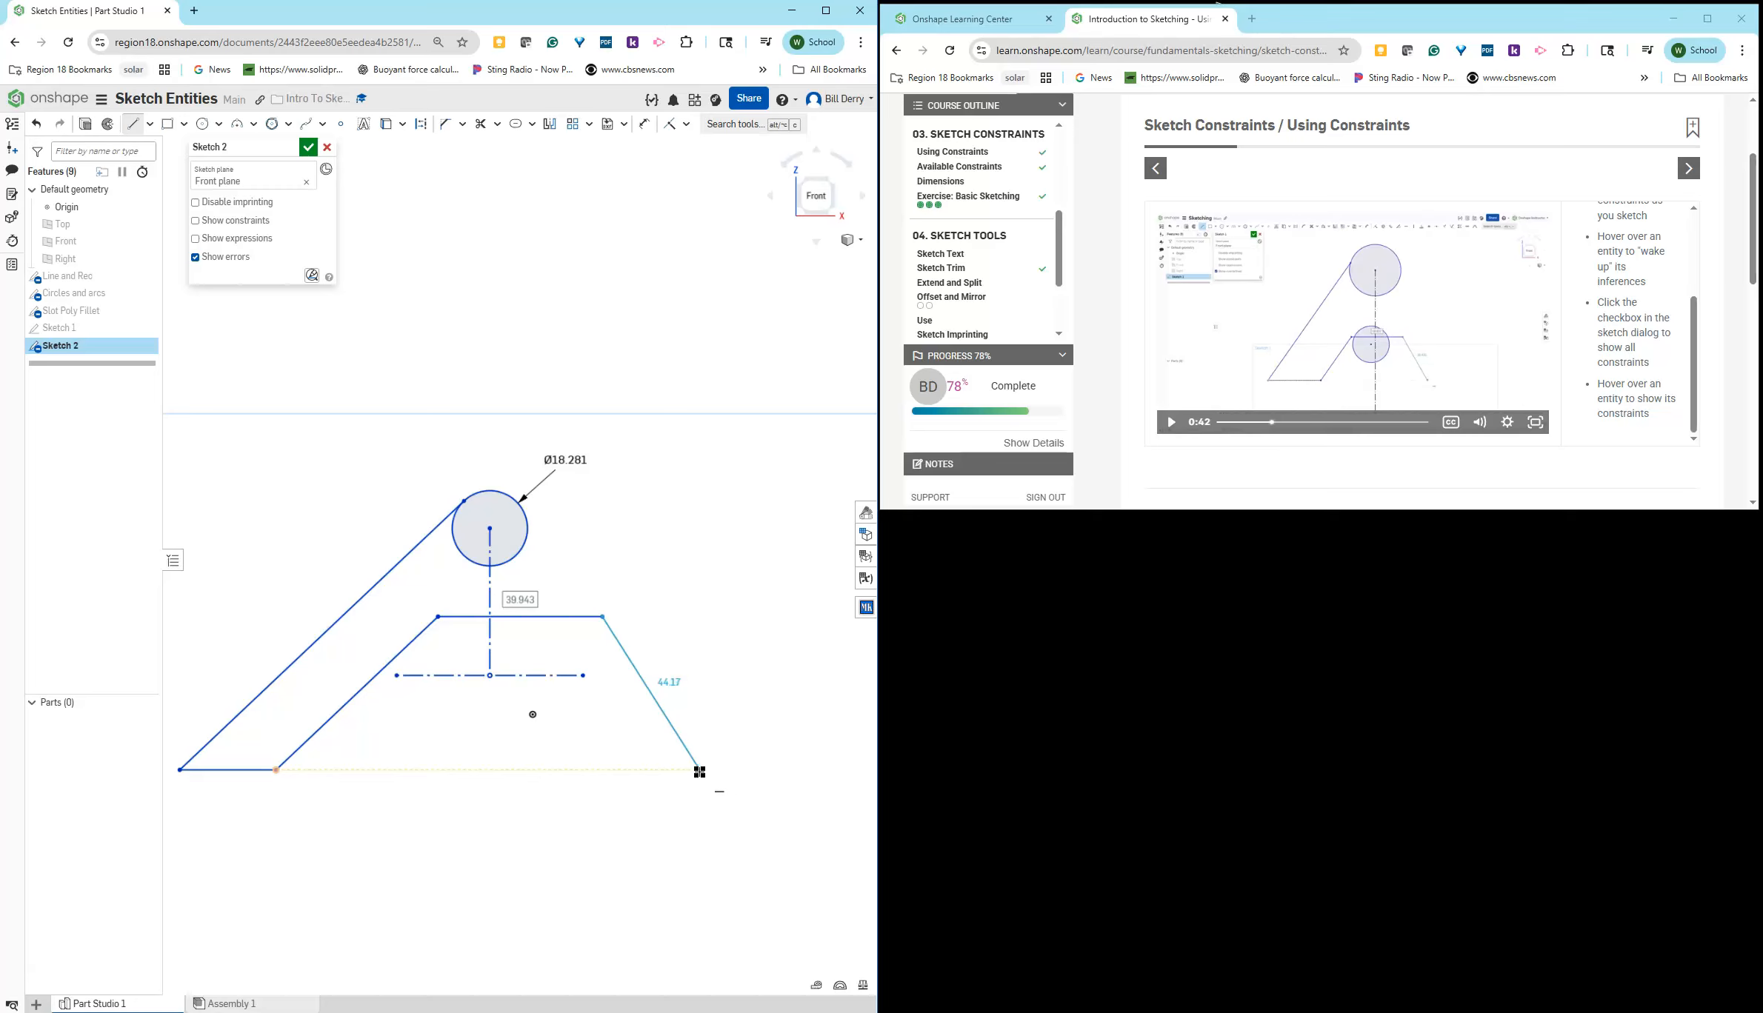
click(699, 770)
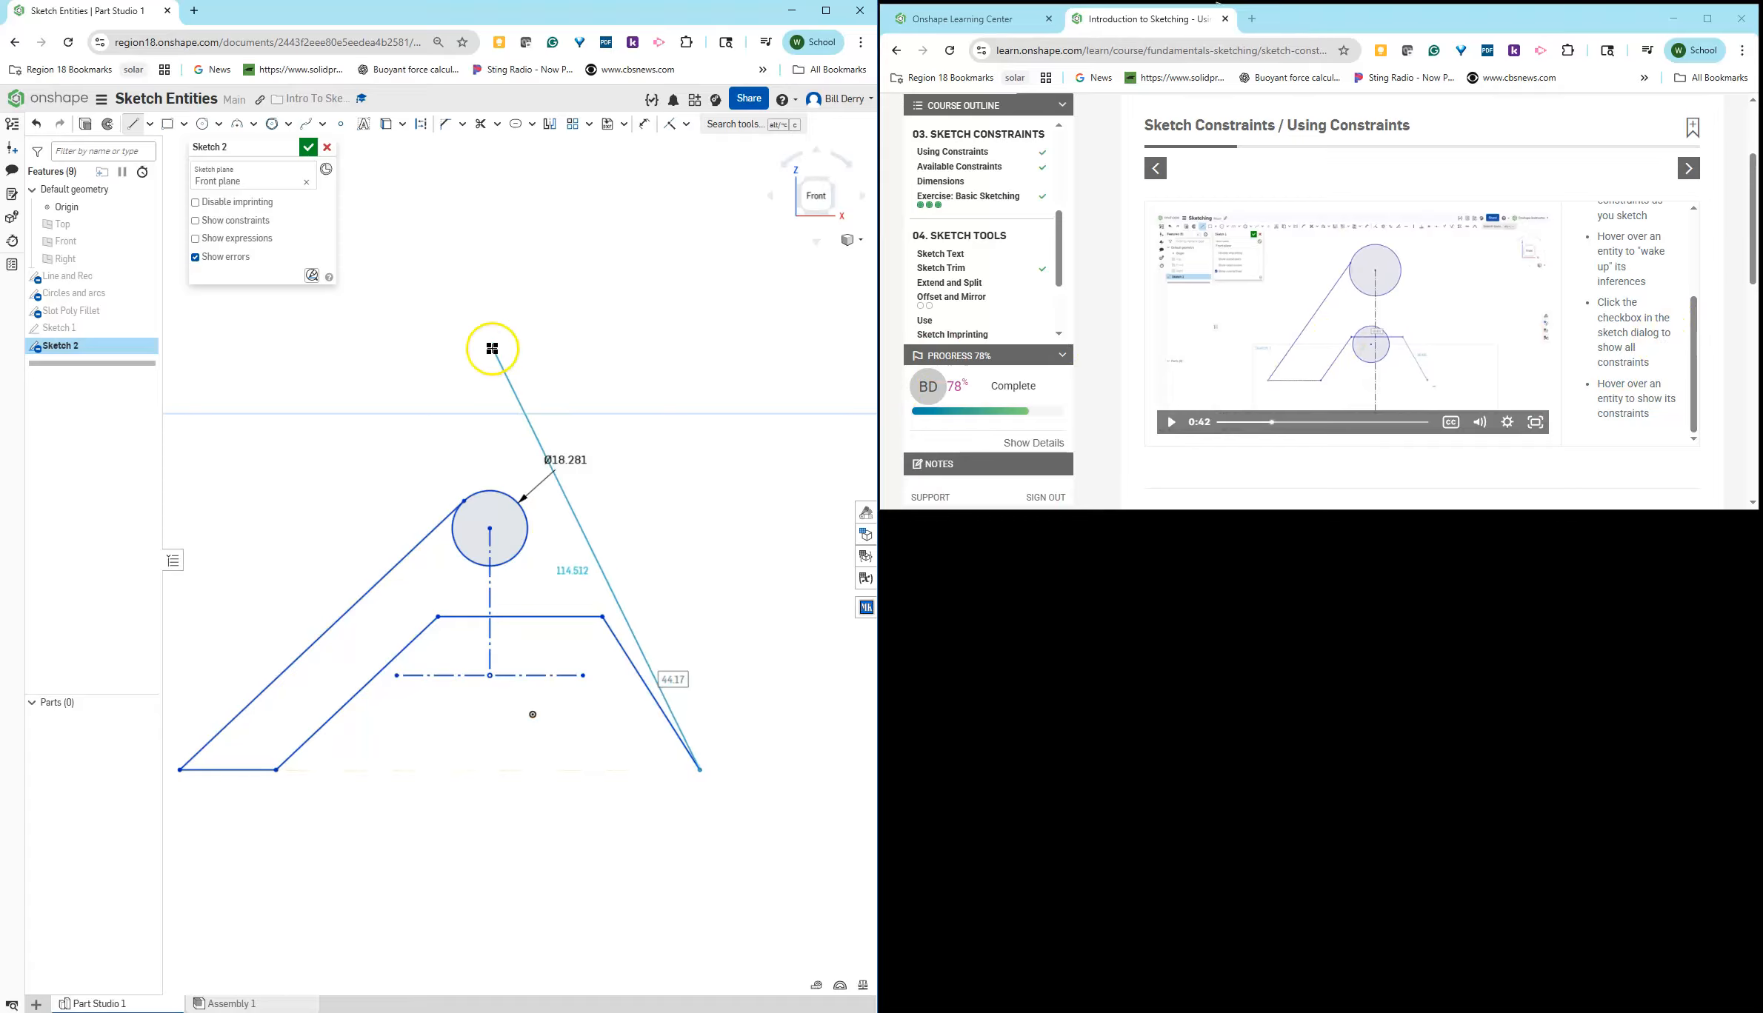
key(Escape)
Step: Open the Available Constraints lesson and make the last line's lower endpoint coincident with the right end of the horizontal construction line
click(1688, 169)
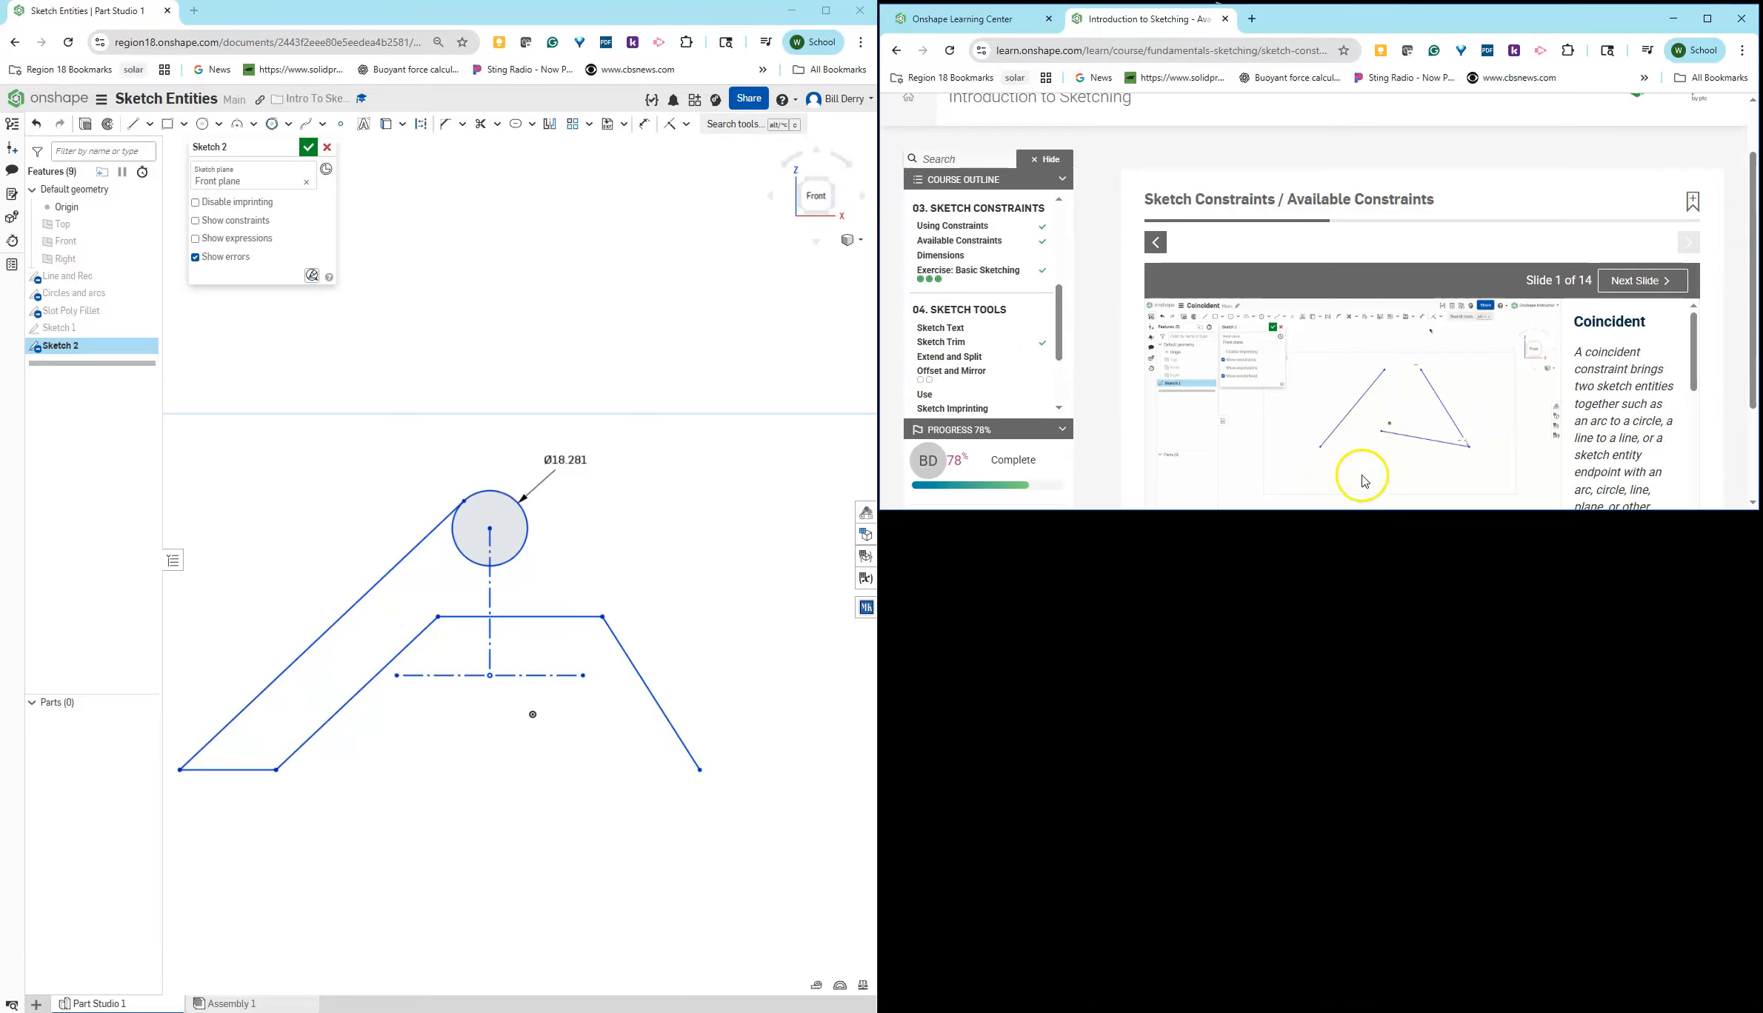
scroll(1365, 472, down, 3)
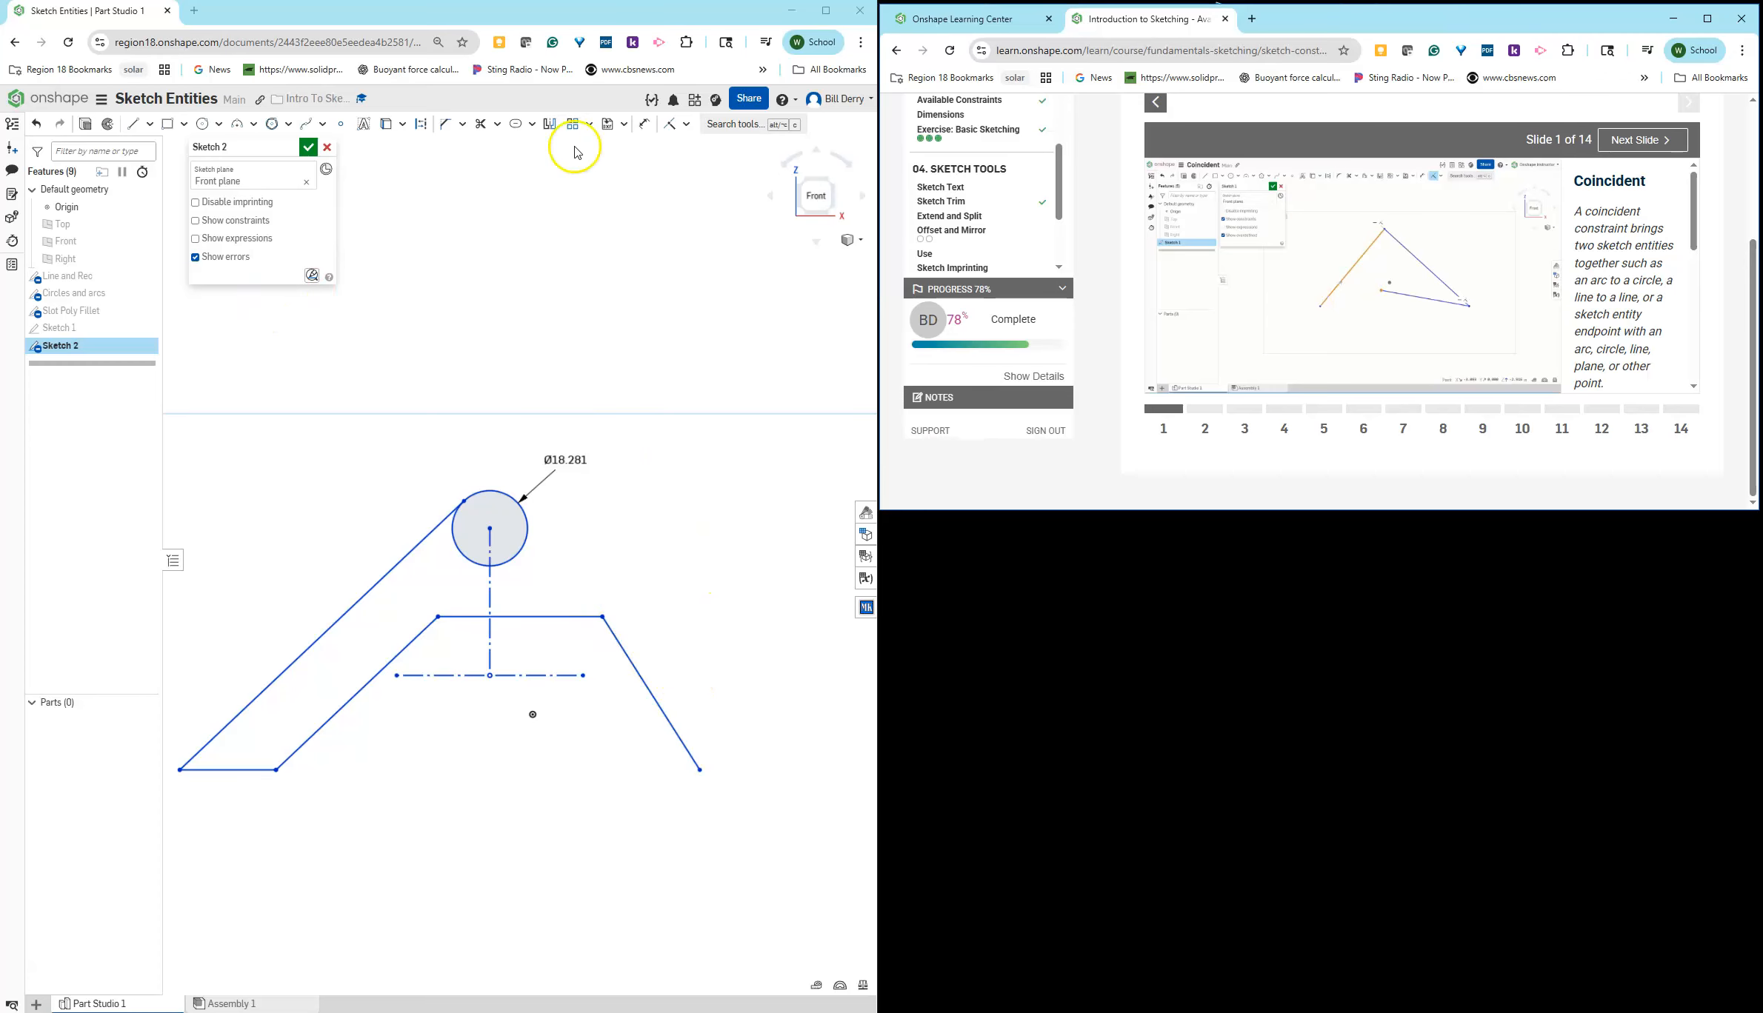
click(686, 124)
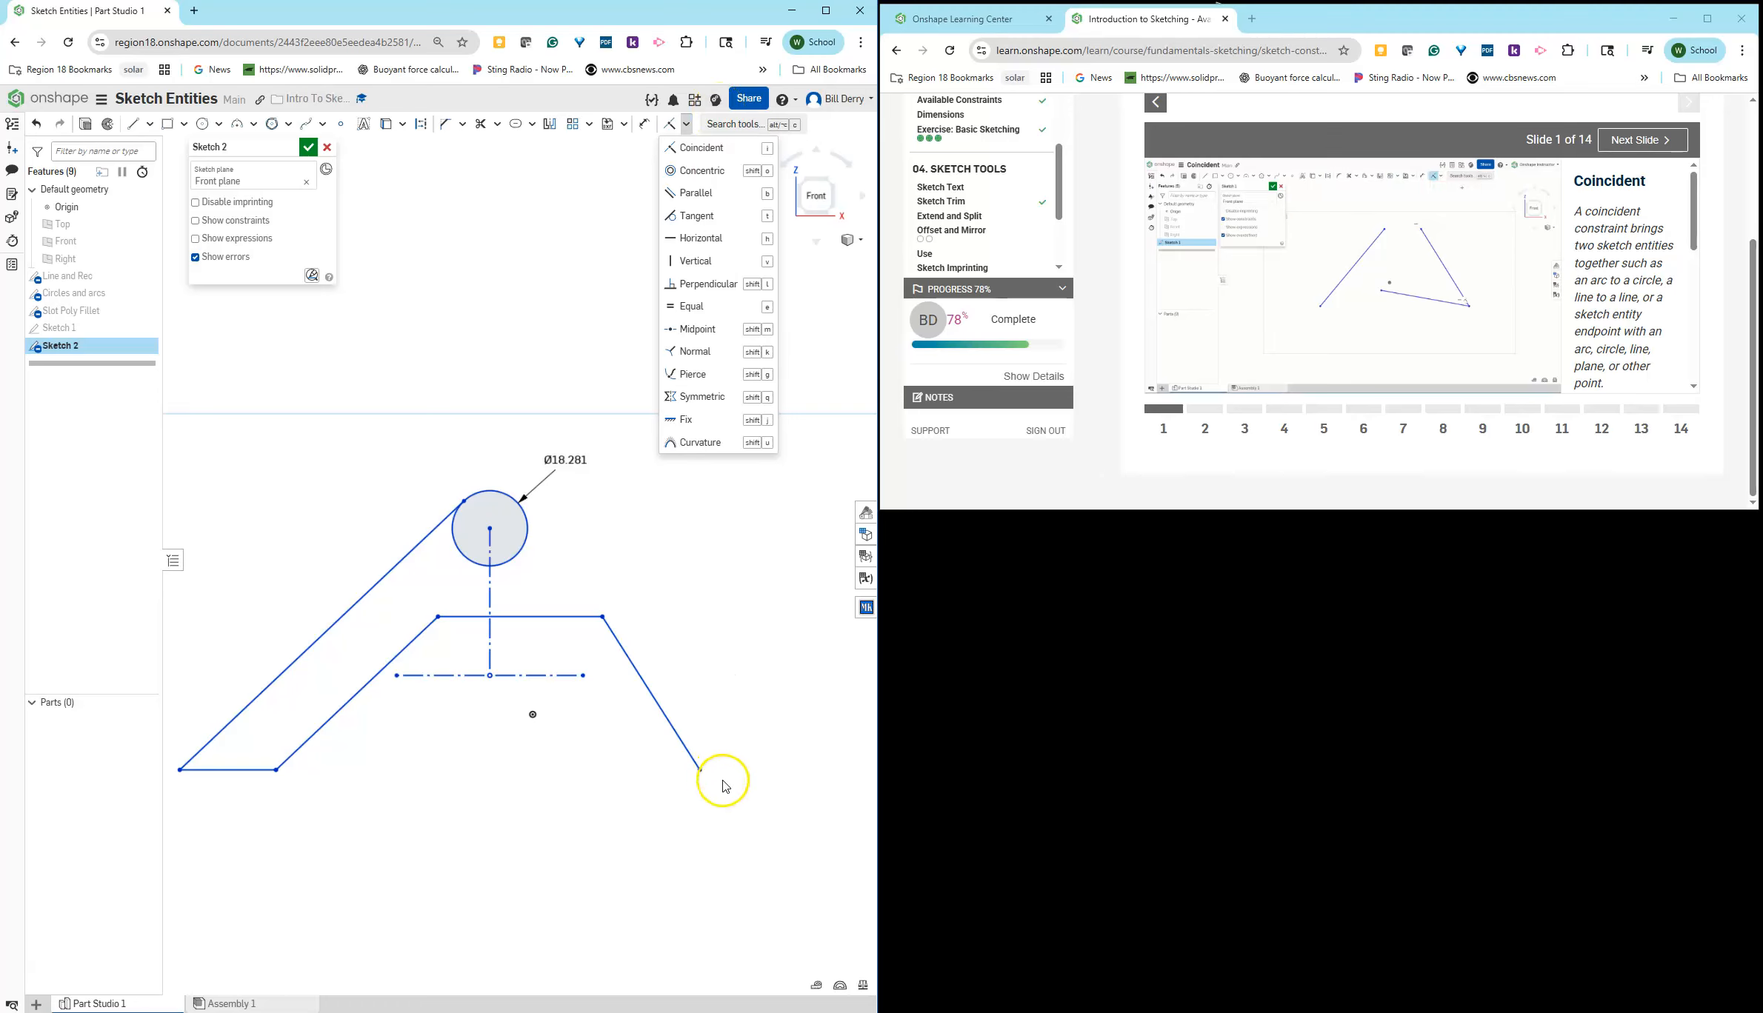
click(700, 770)
click(583, 676)
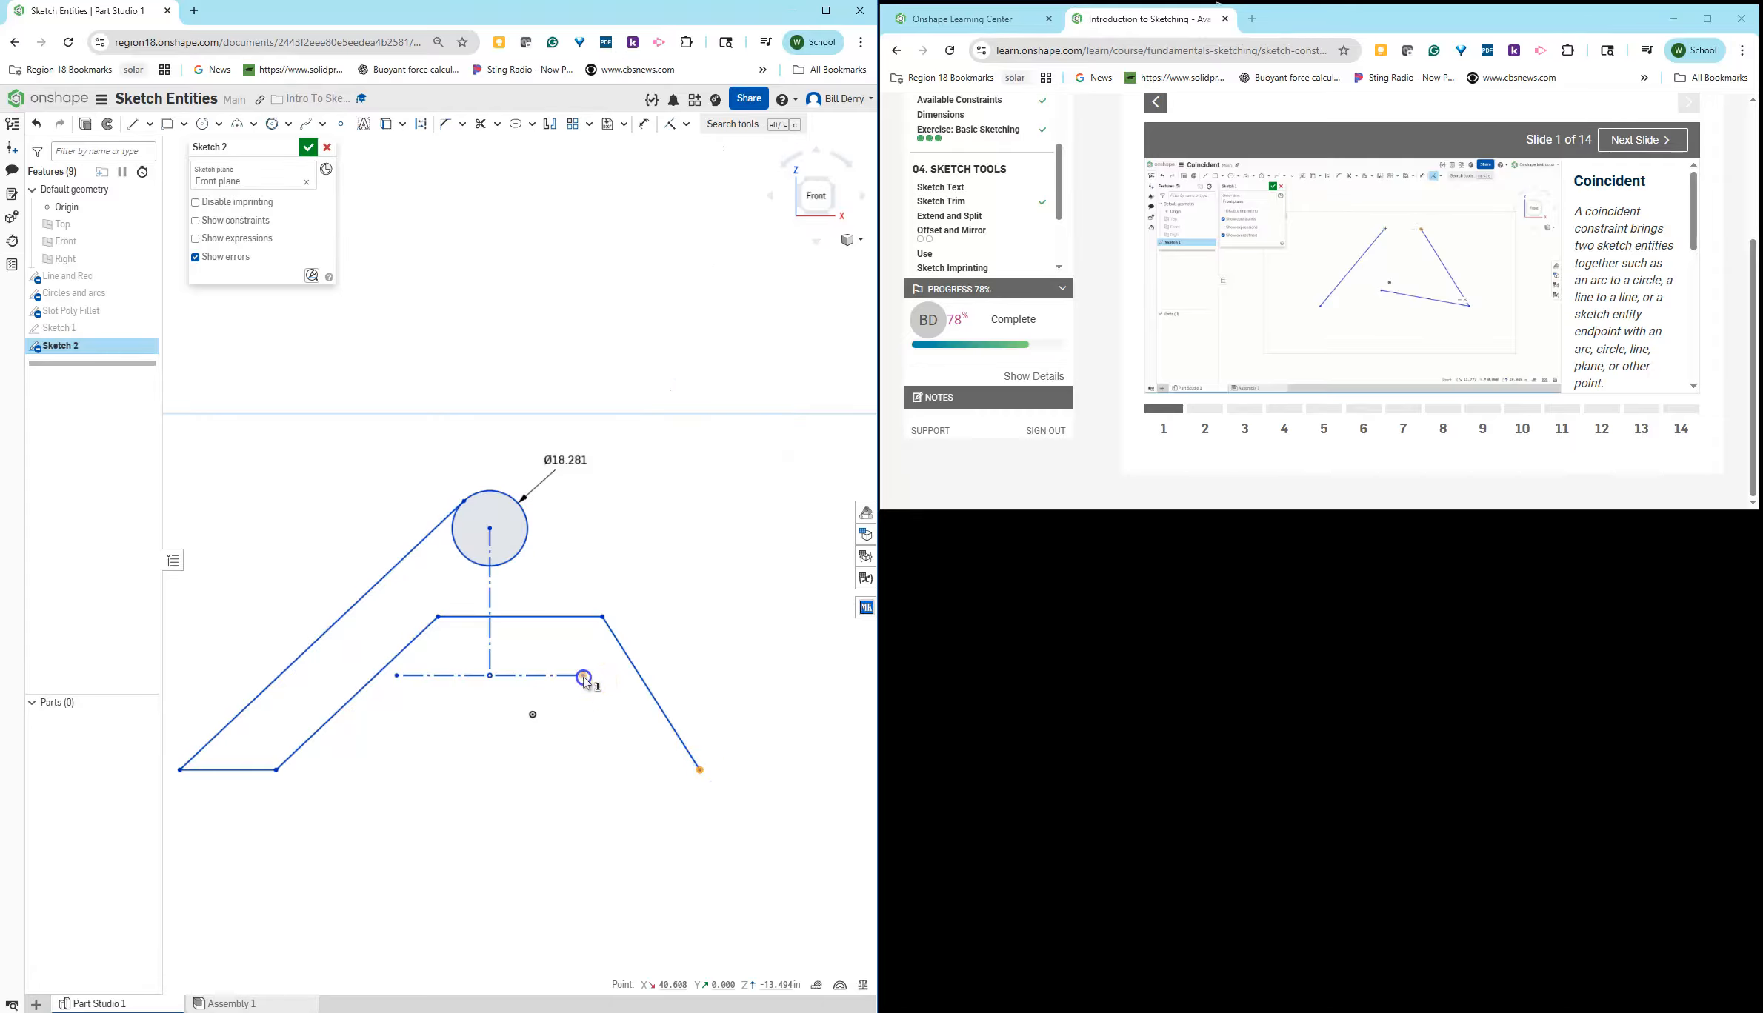
click(687, 125)
click(688, 150)
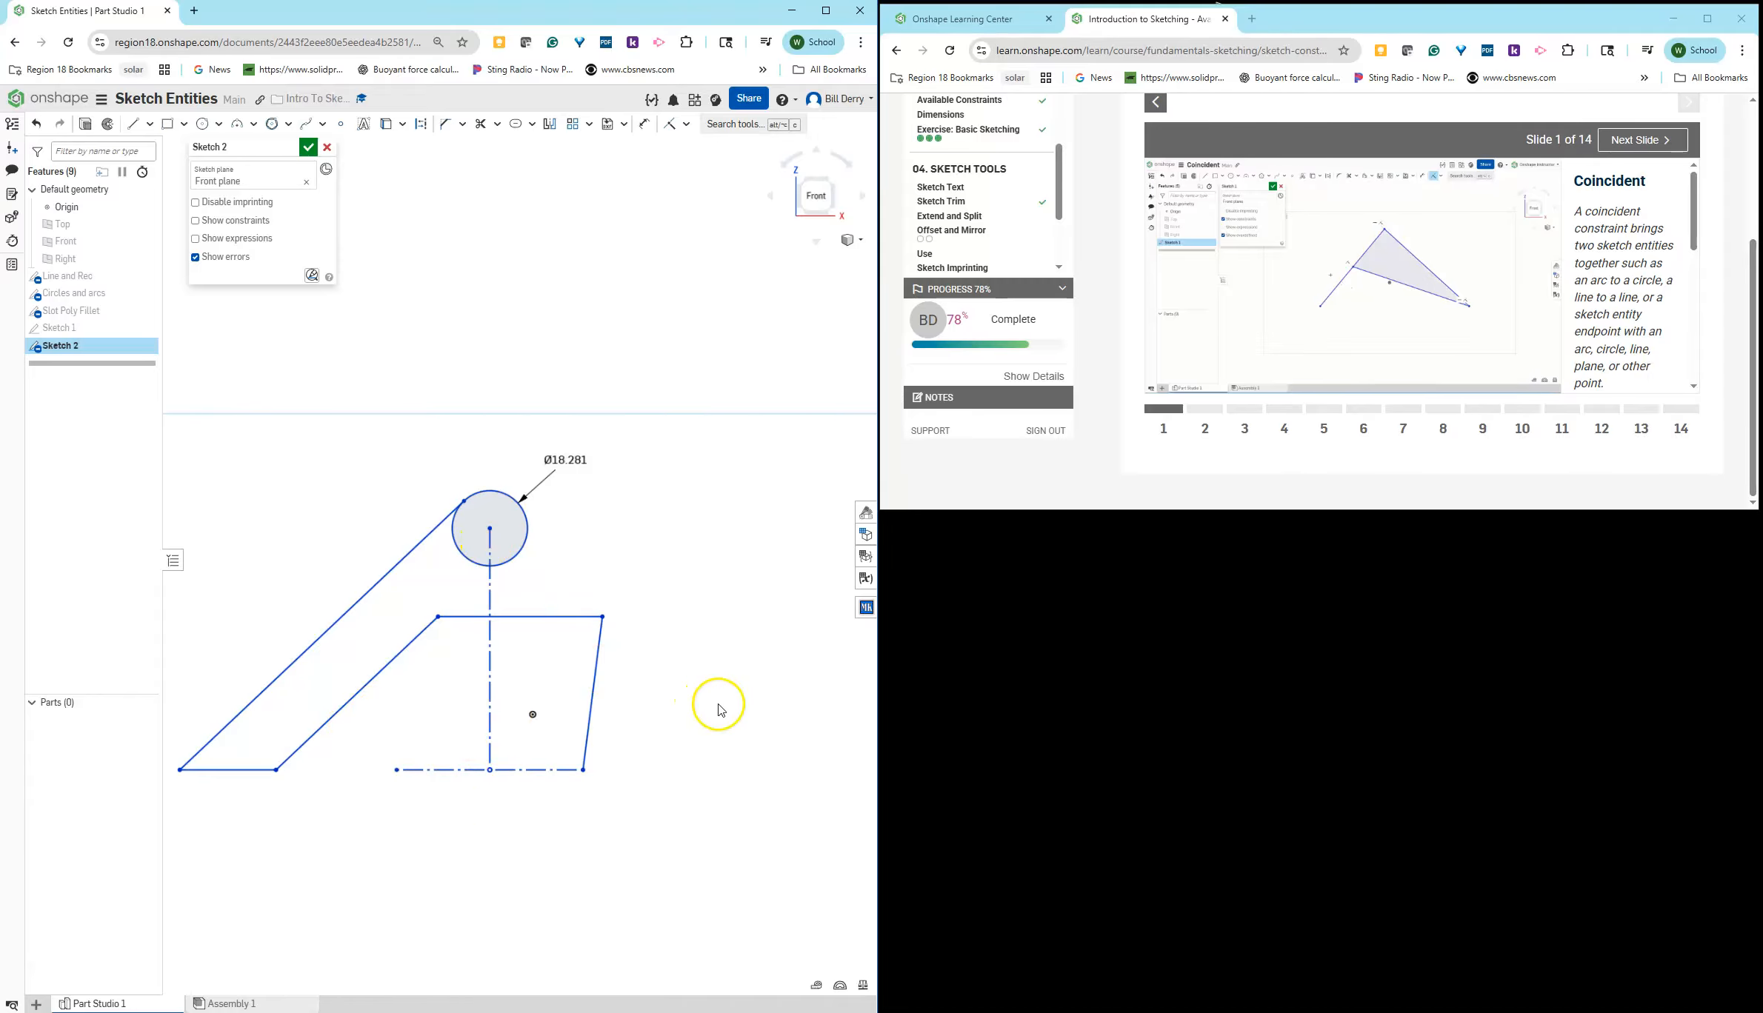
Step: Apply a Coincident constraint between the horizontal construction line and the short horizontal line at the profile's lower left
scroll(744, 712, up, 1)
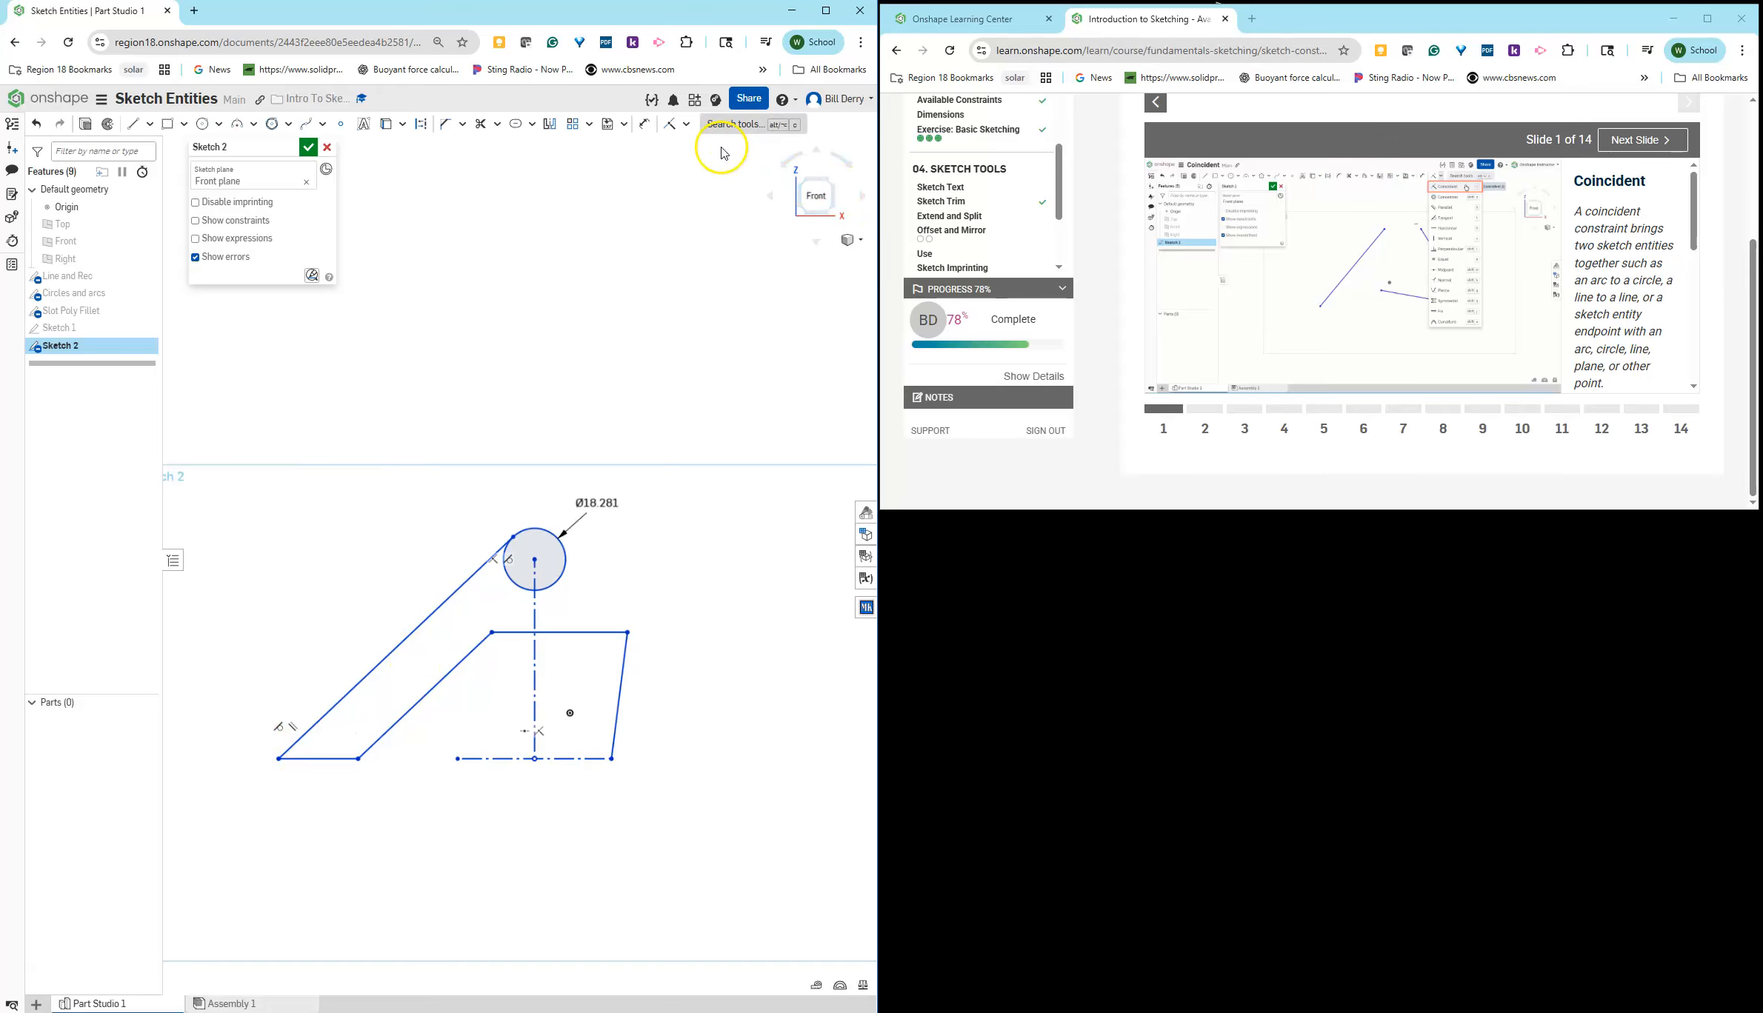
click(685, 125)
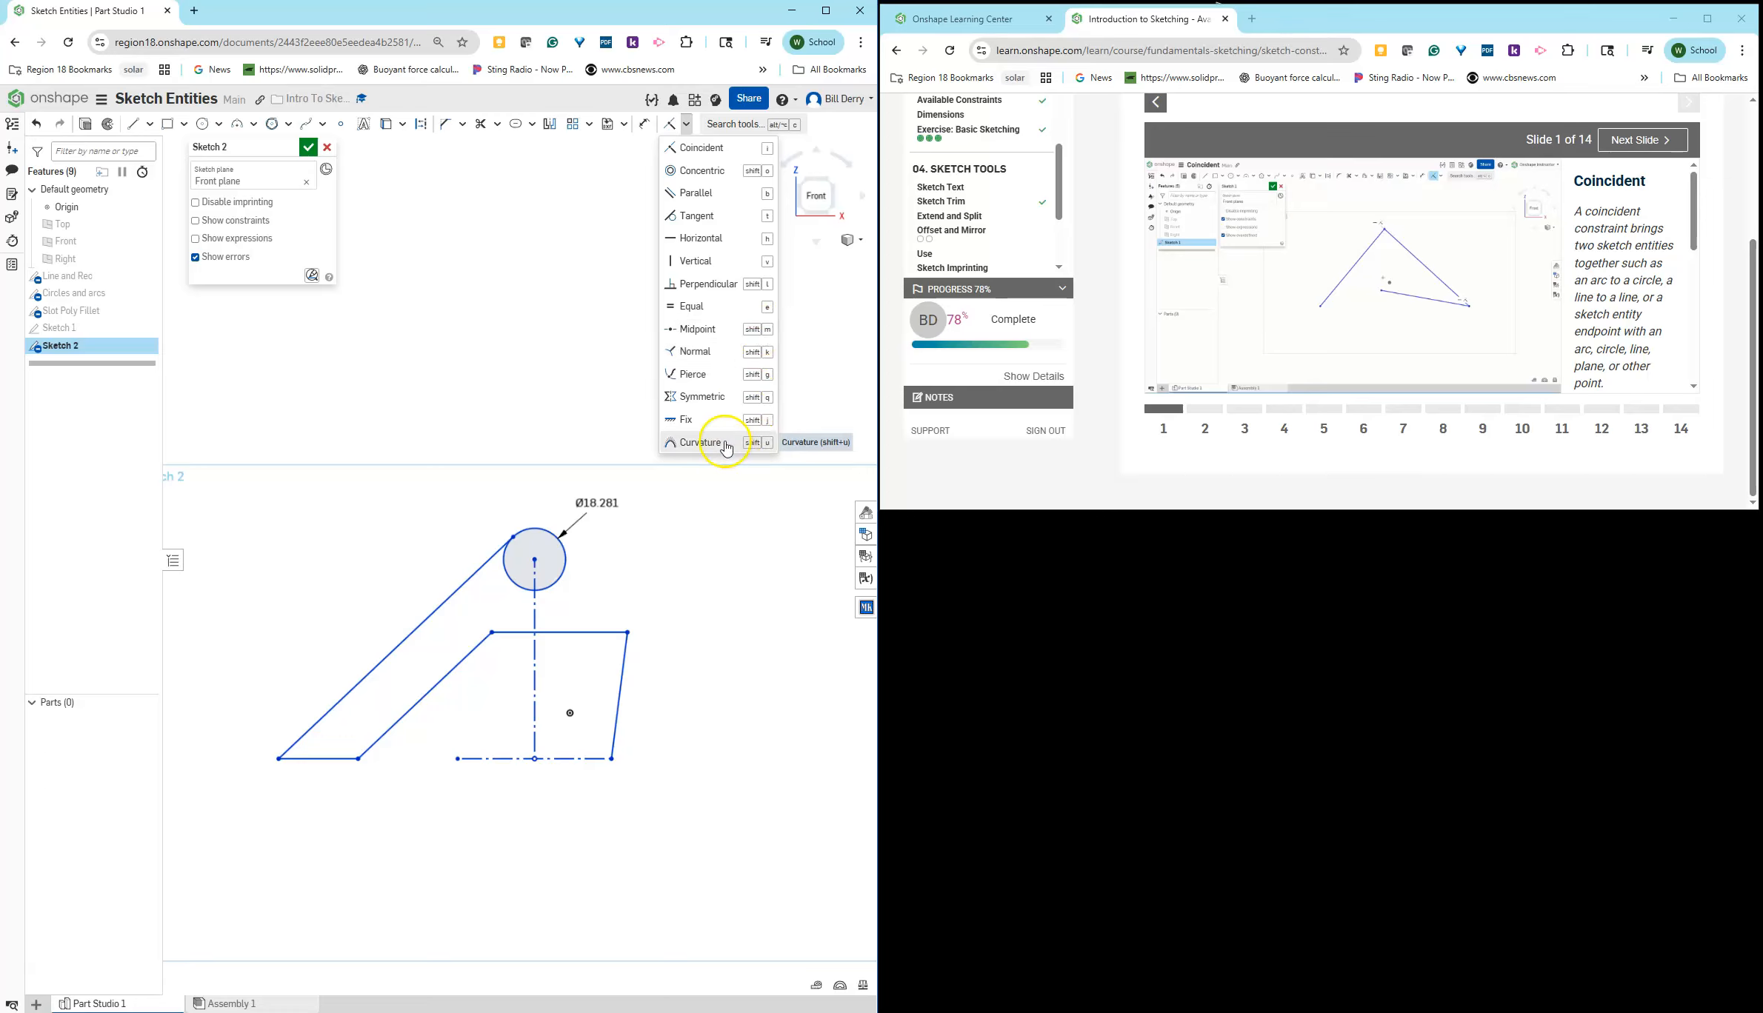
click(702, 151)
click(481, 757)
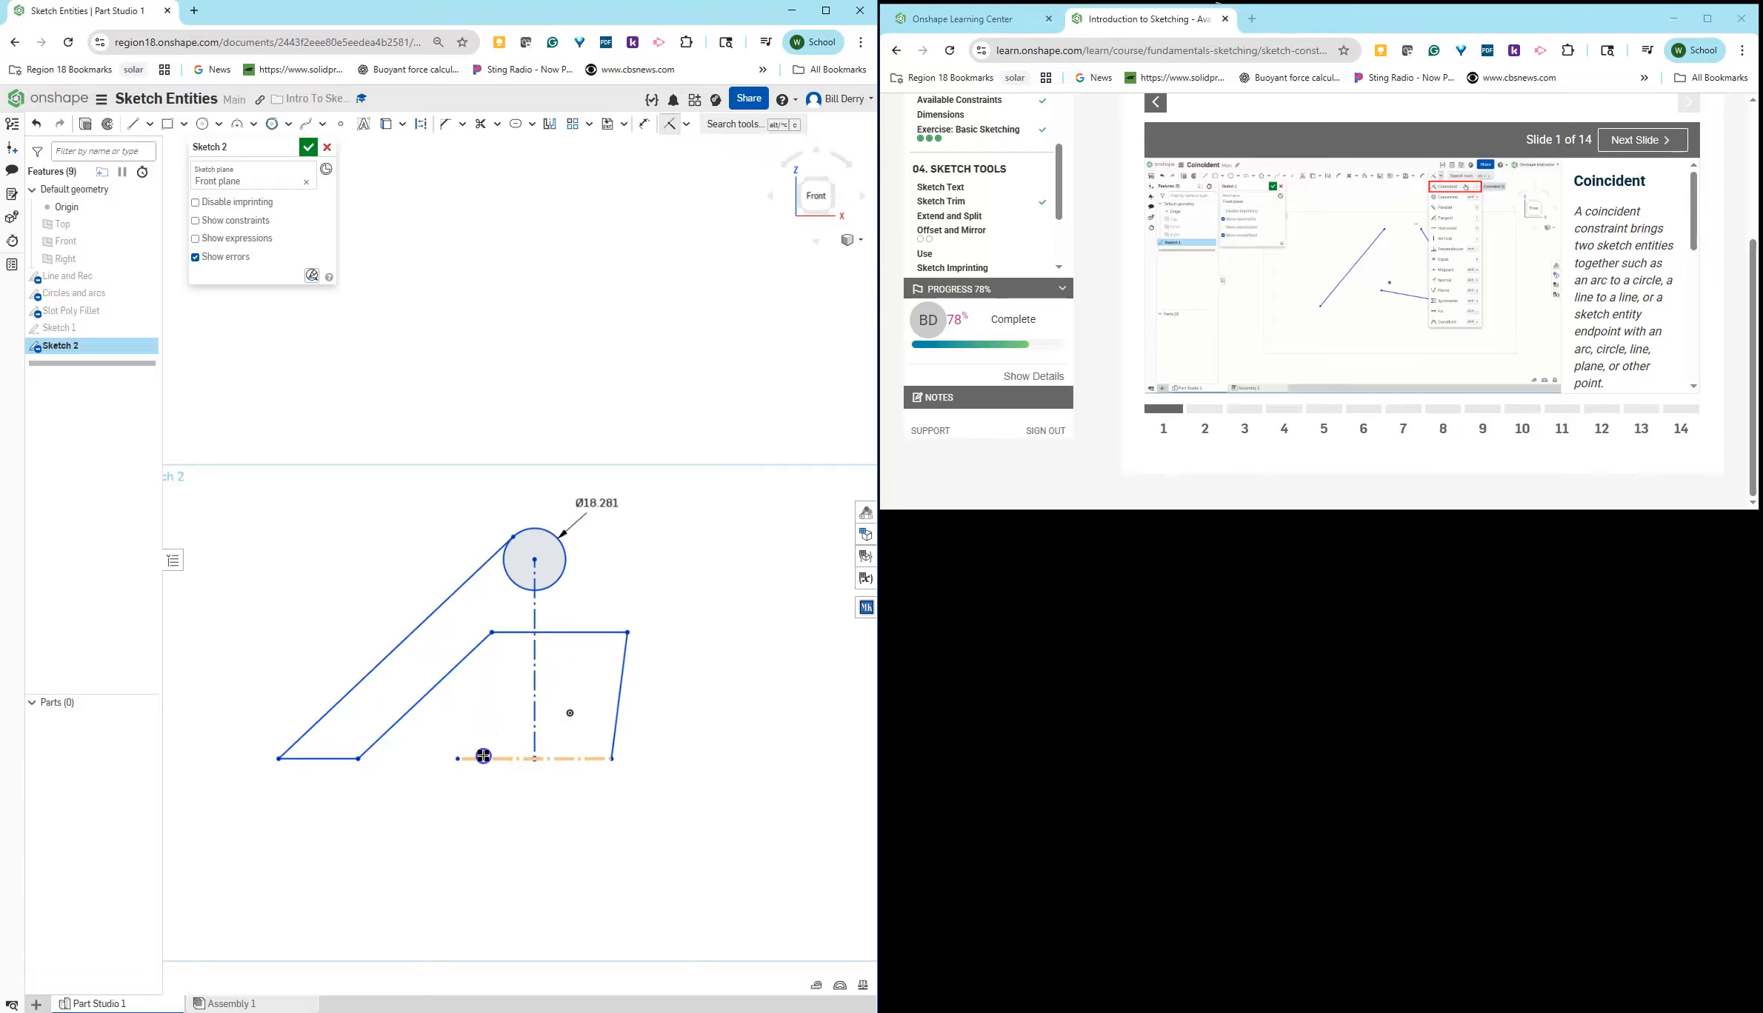
click(338, 760)
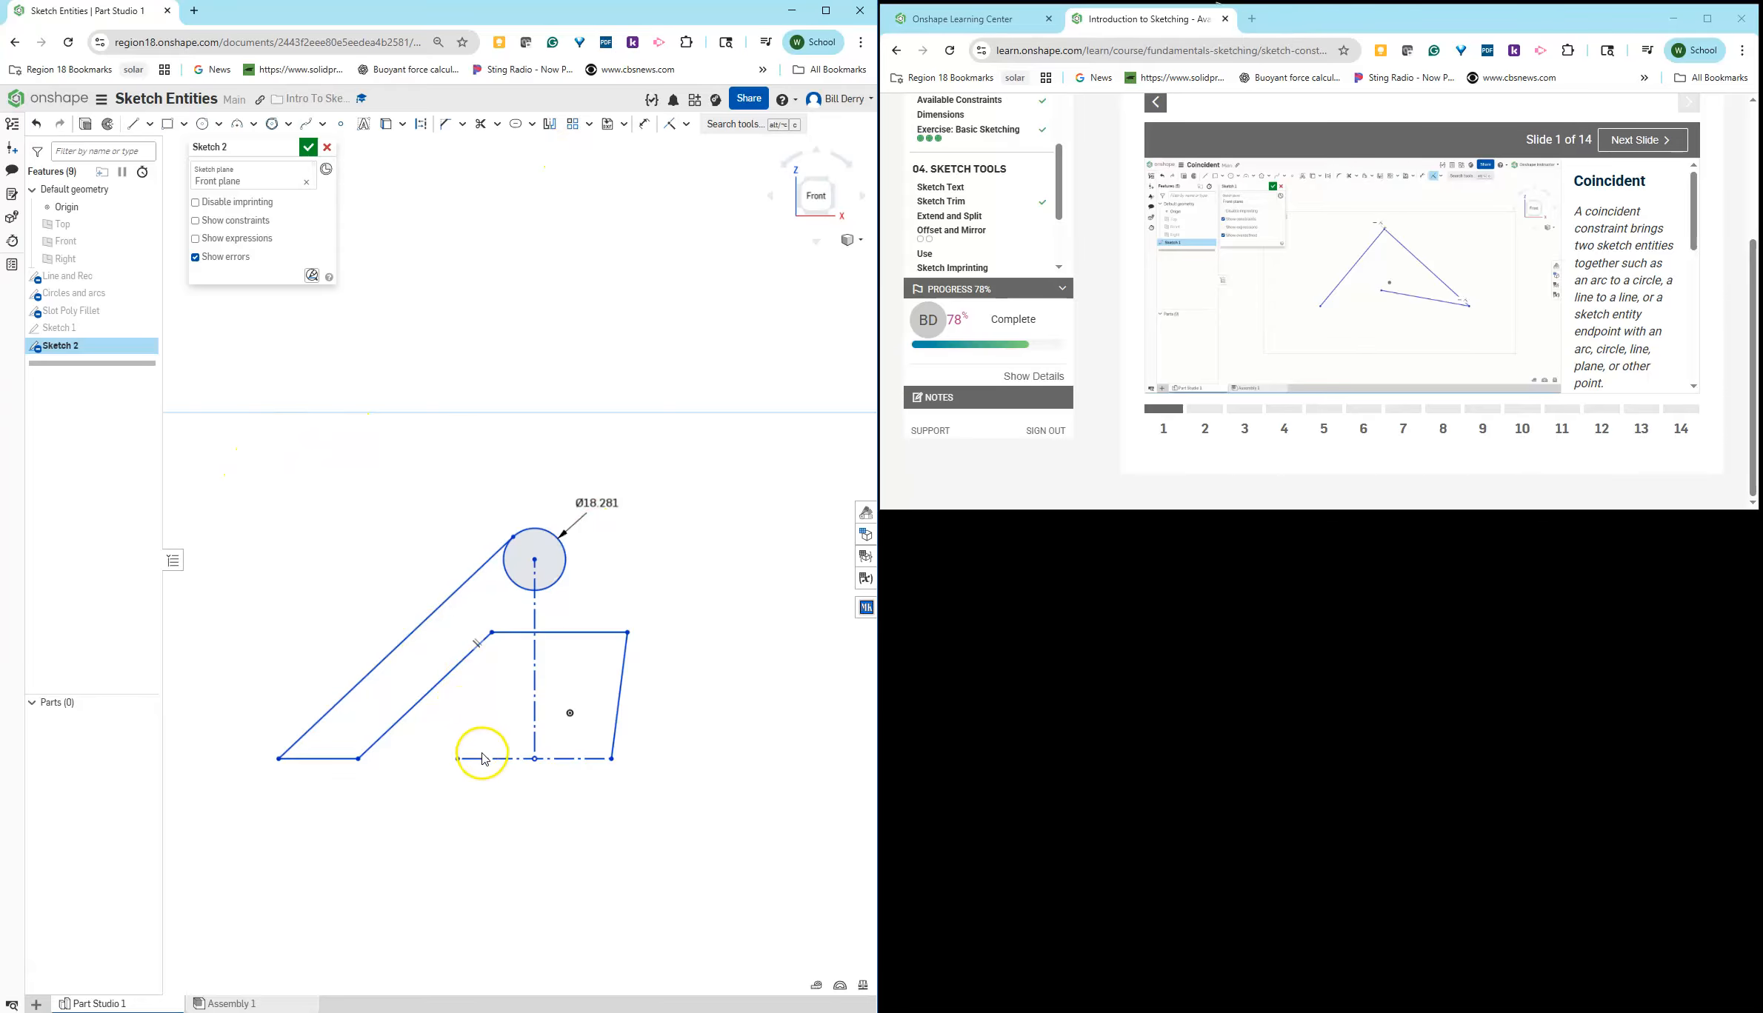
Step: Move the horizontal construction line lower to test its coincidence with the short line, and inspect its midpoint constraint
drag(491, 763, 488, 804)
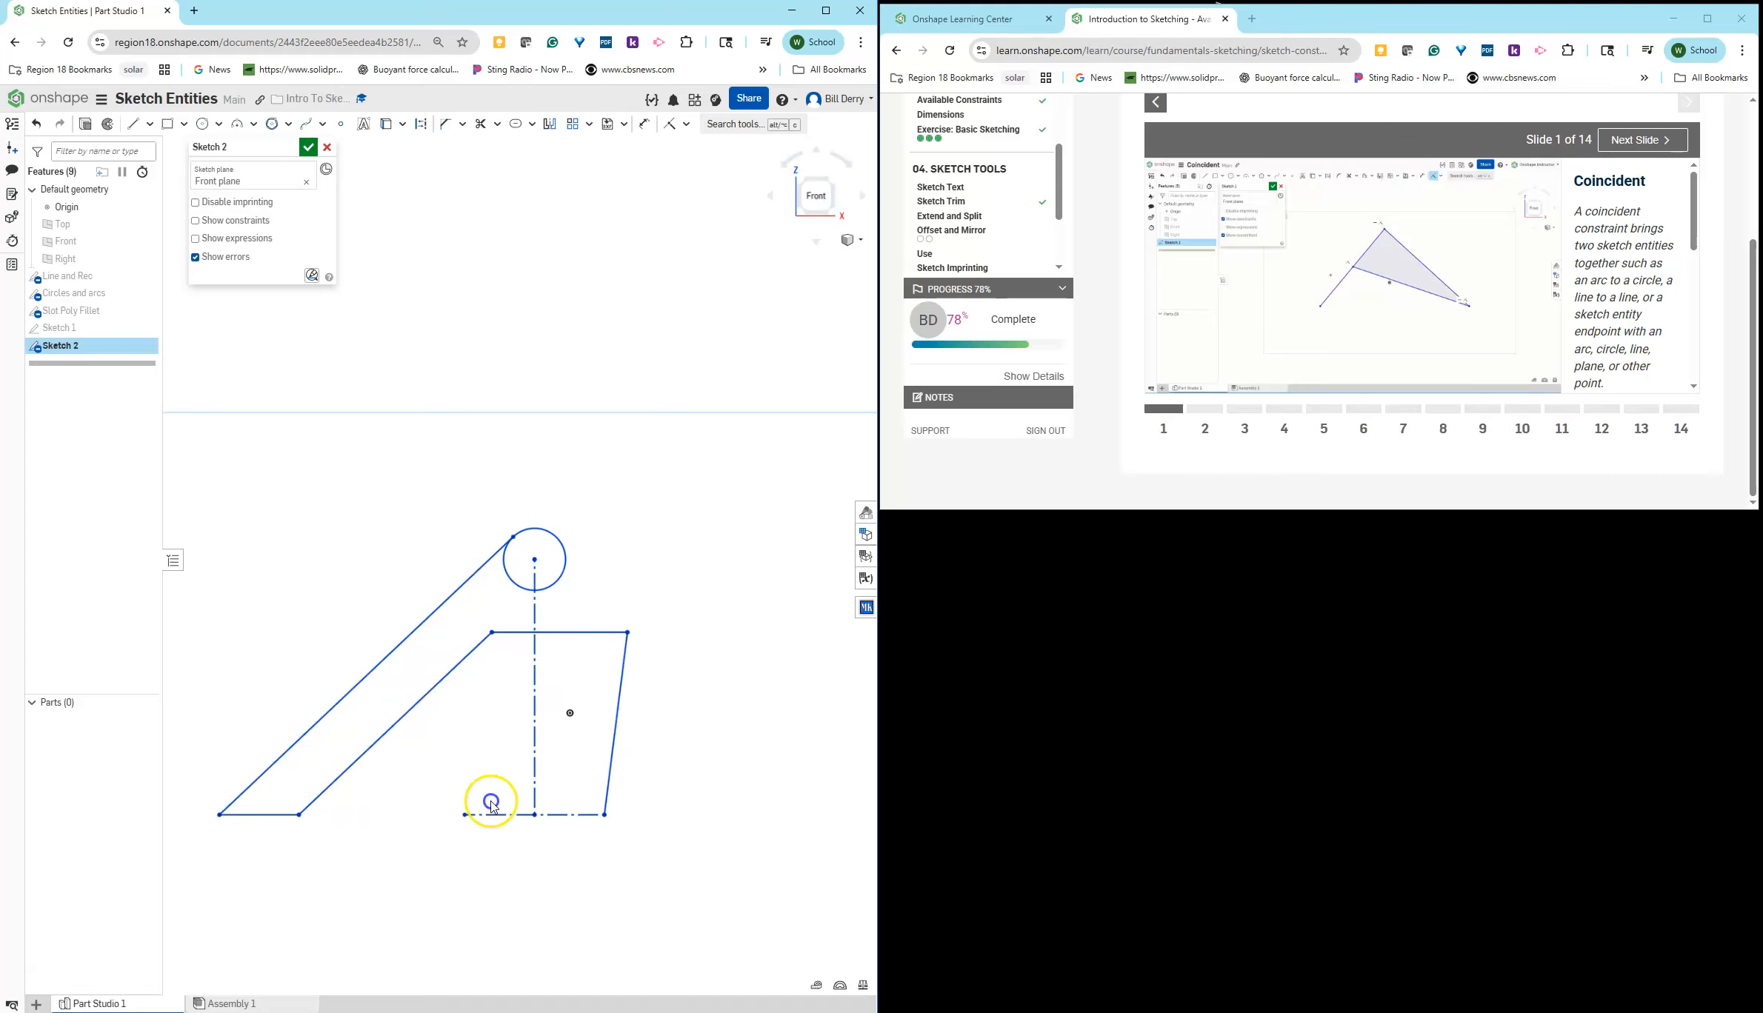
click(327, 813)
click(485, 810)
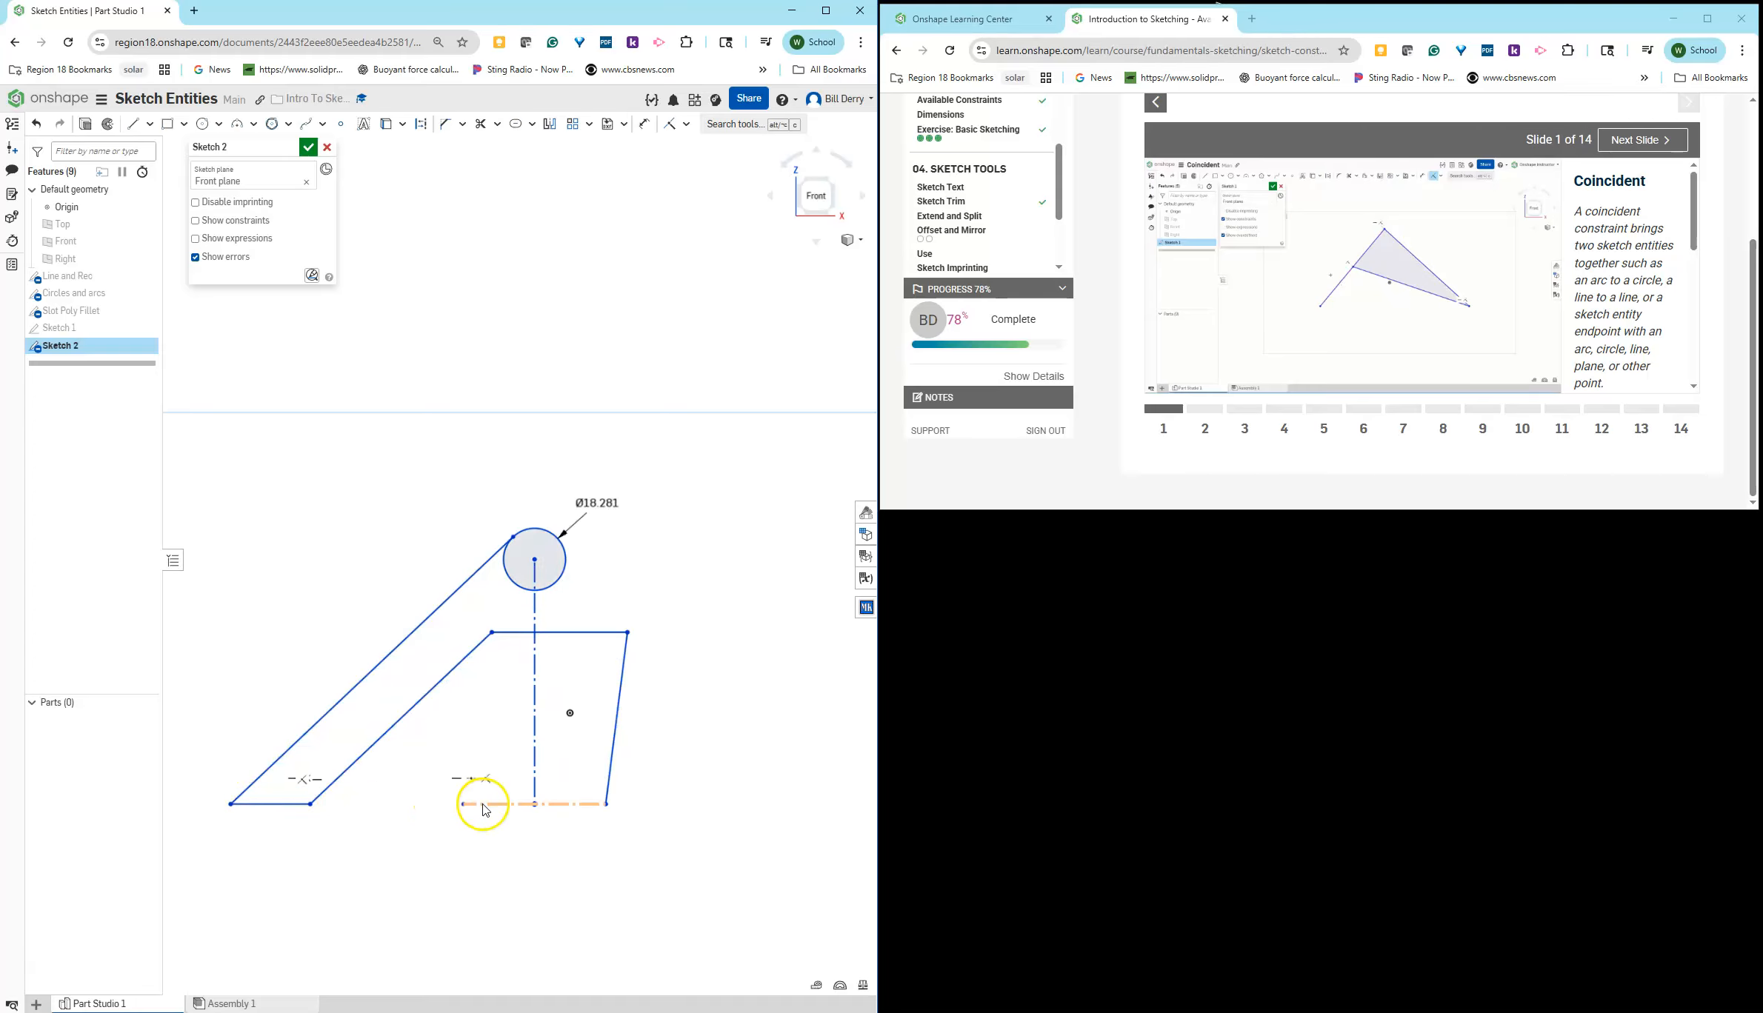
click(471, 781)
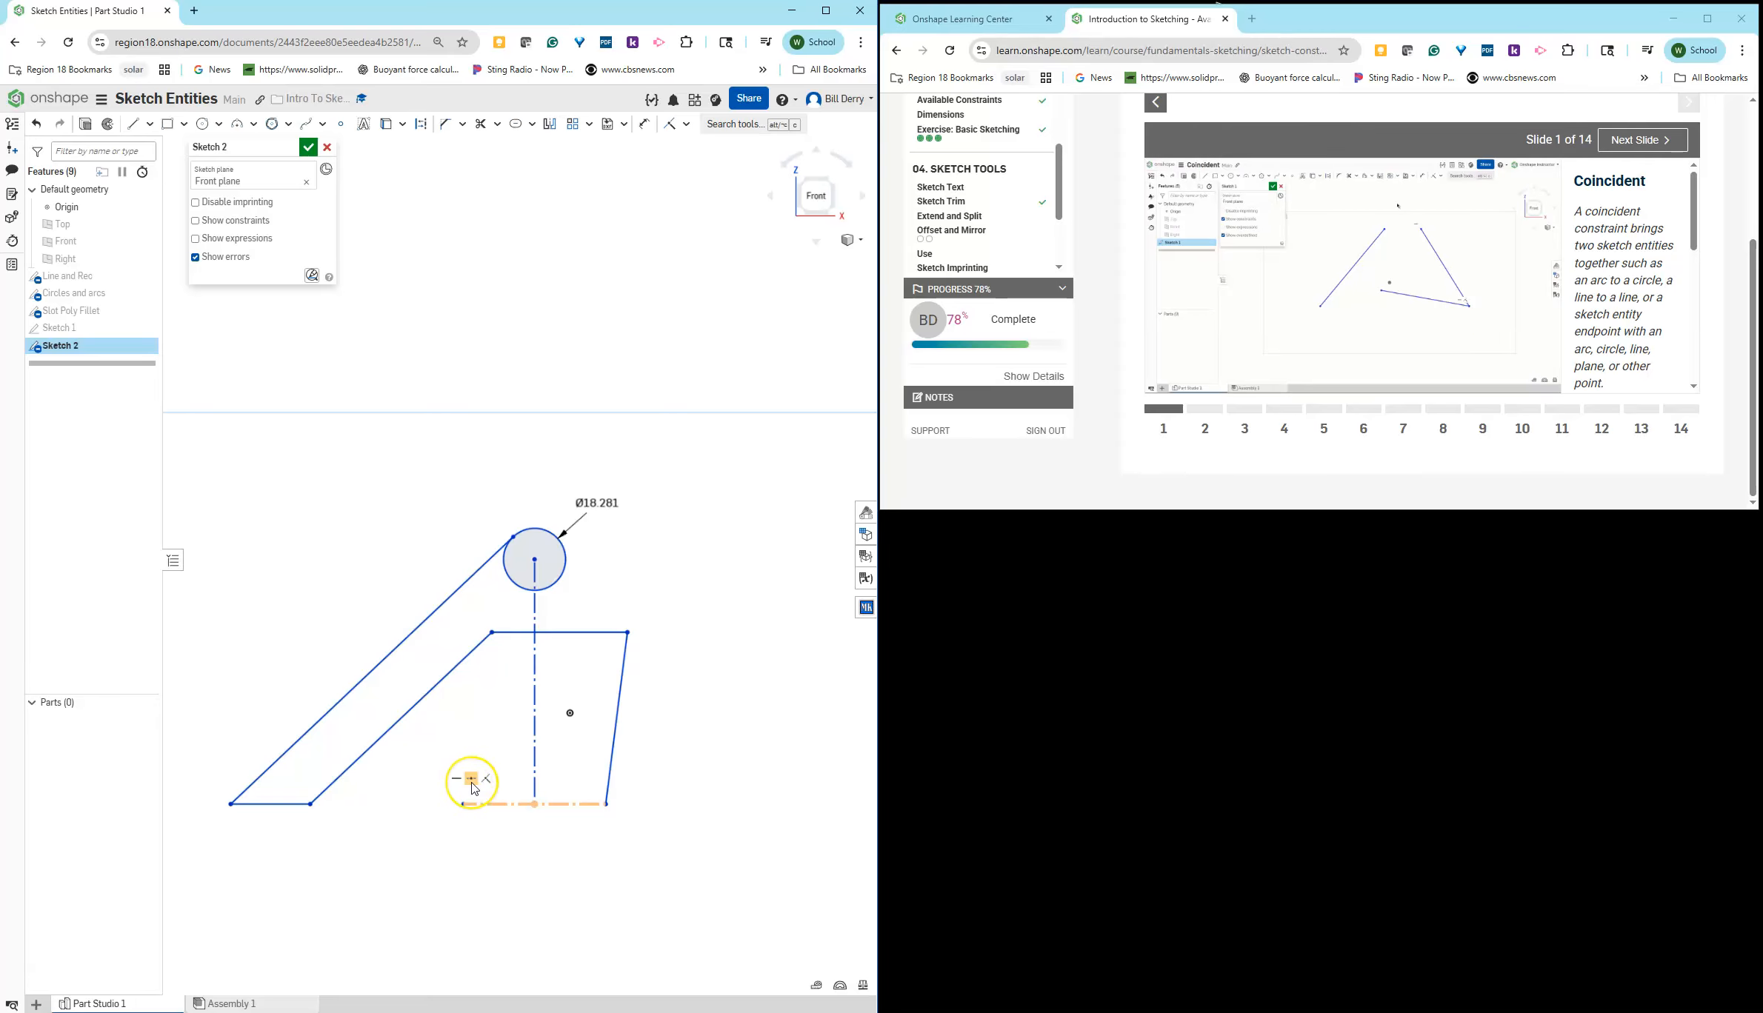
Step: Apply a Vertical constraint to the slanted line on the profile's right side
click(688, 124)
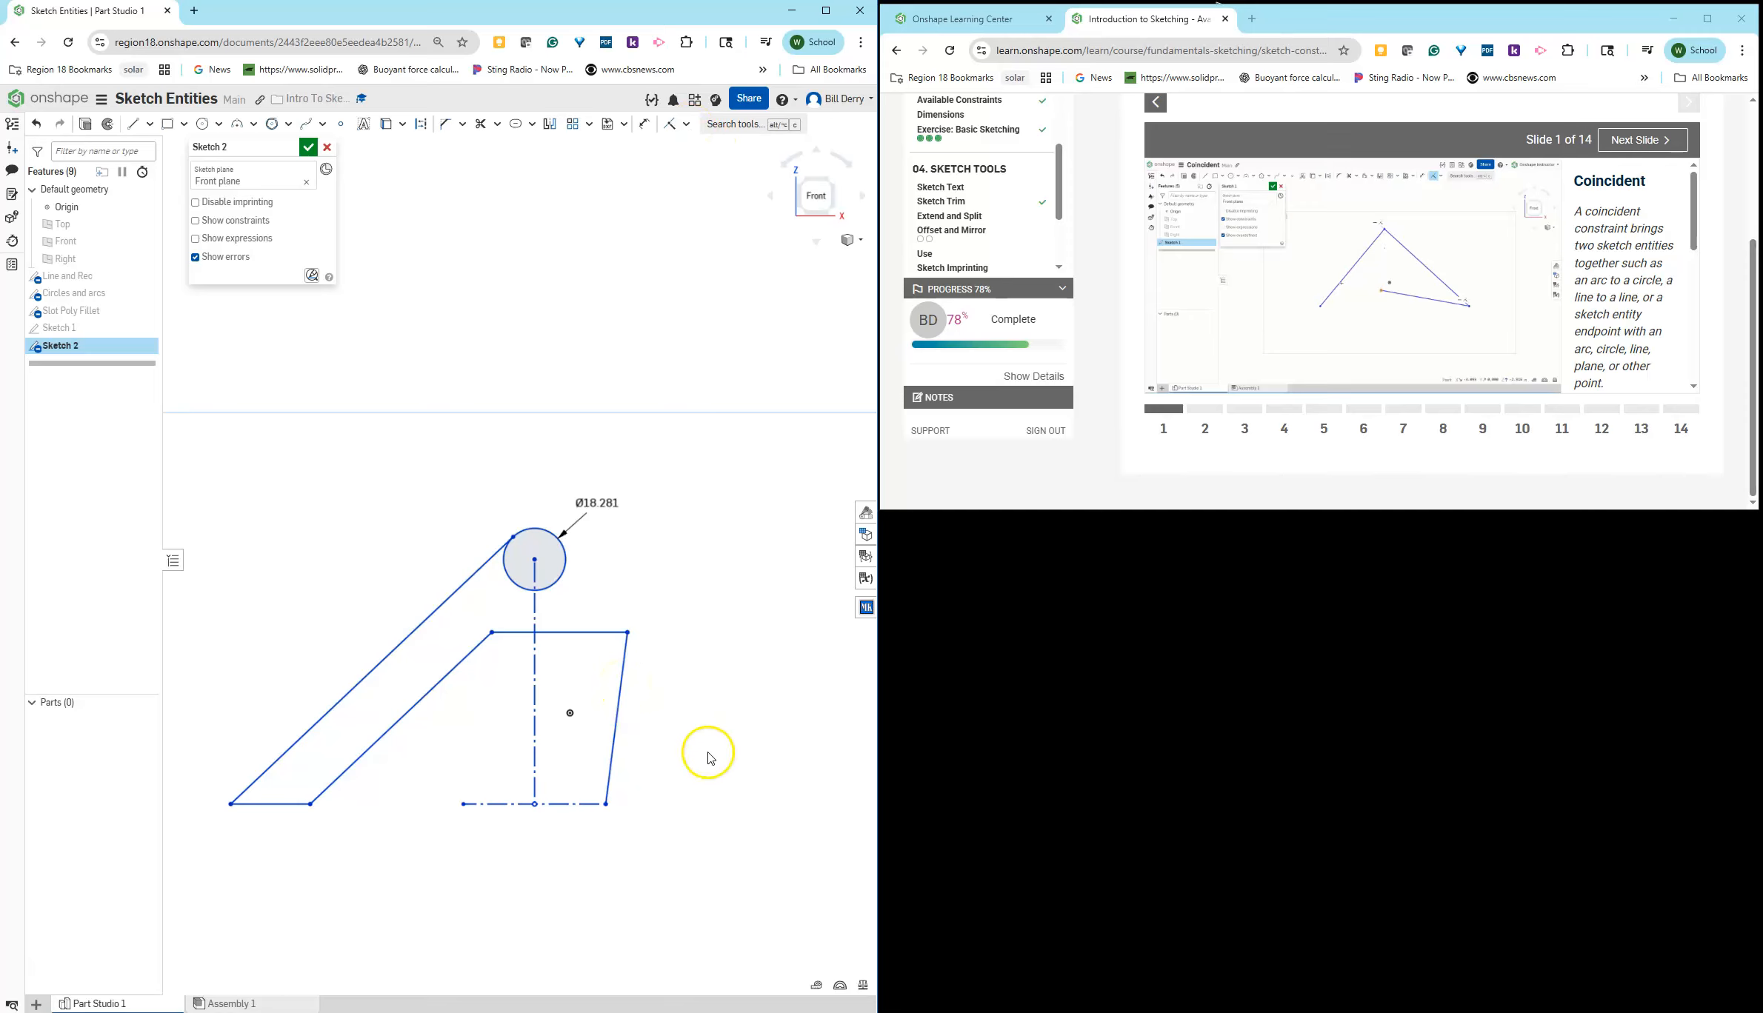
click(617, 719)
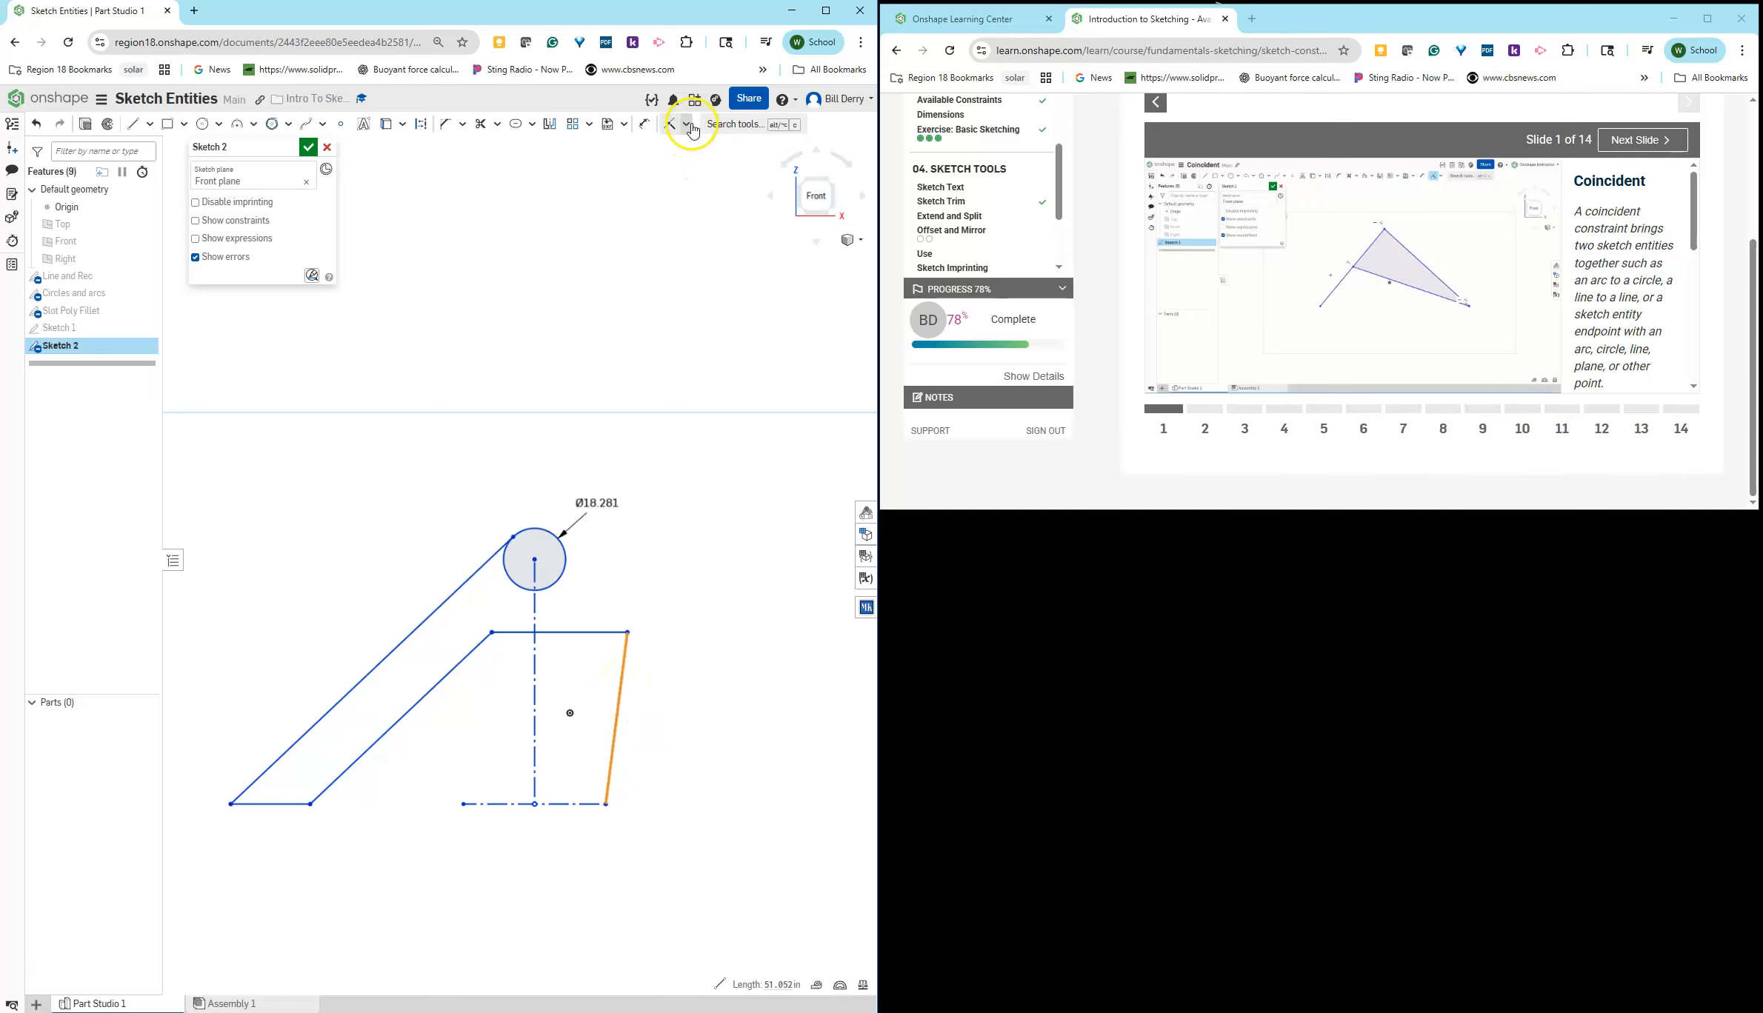
click(691, 127)
click(678, 263)
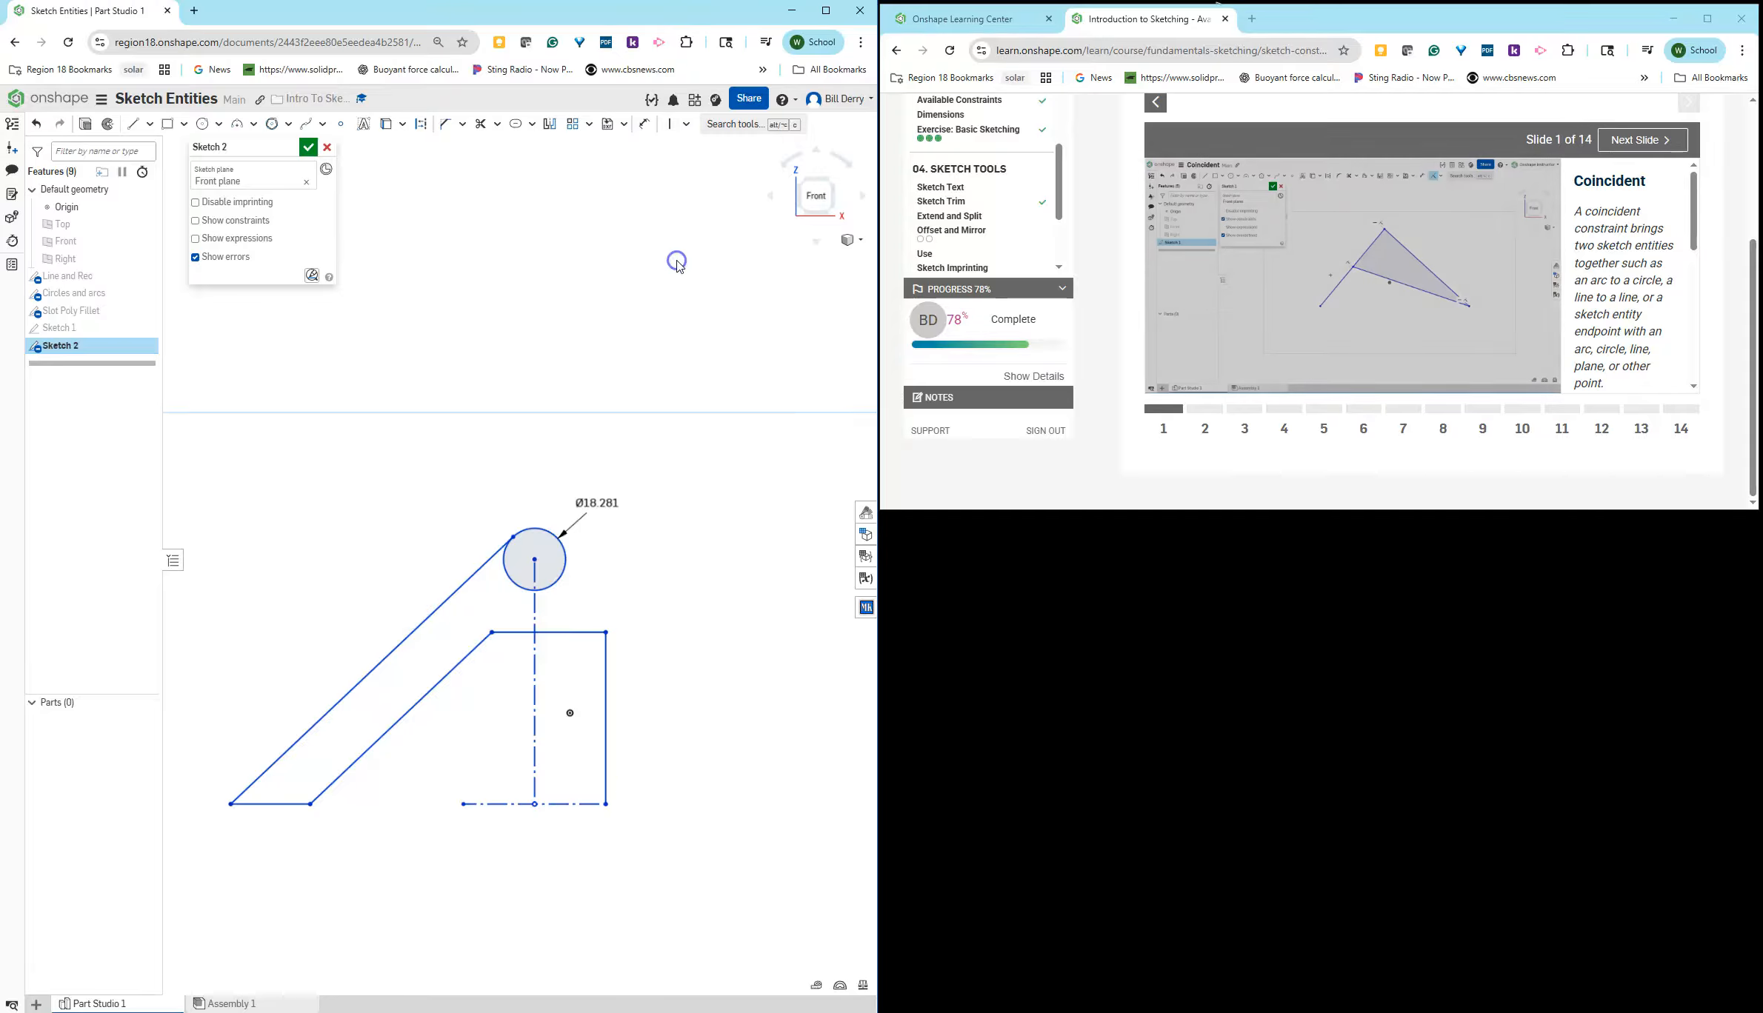
Step: Bring up the lesson's Concentric slide and sketch two overlapping circles above and left of the profile, the second about 31.4 in diameter
click(690, 129)
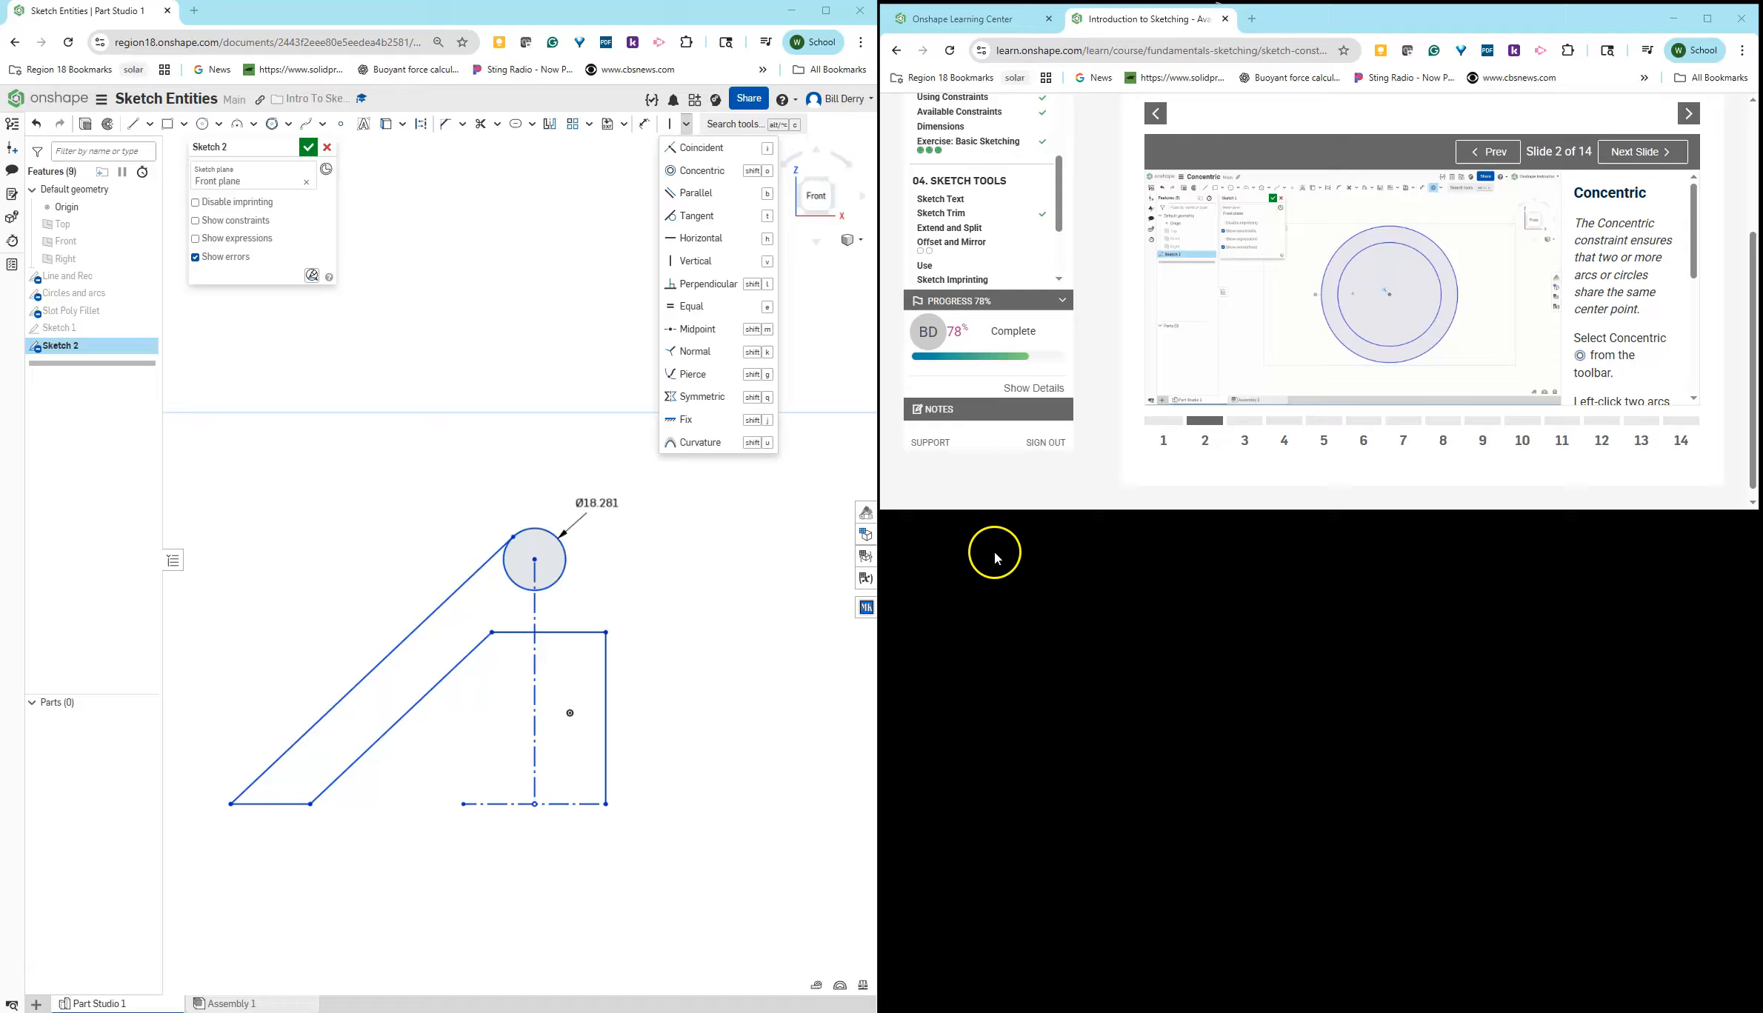
scroll(1354, 437, down, 1)
scroll(1353, 437, up, 1)
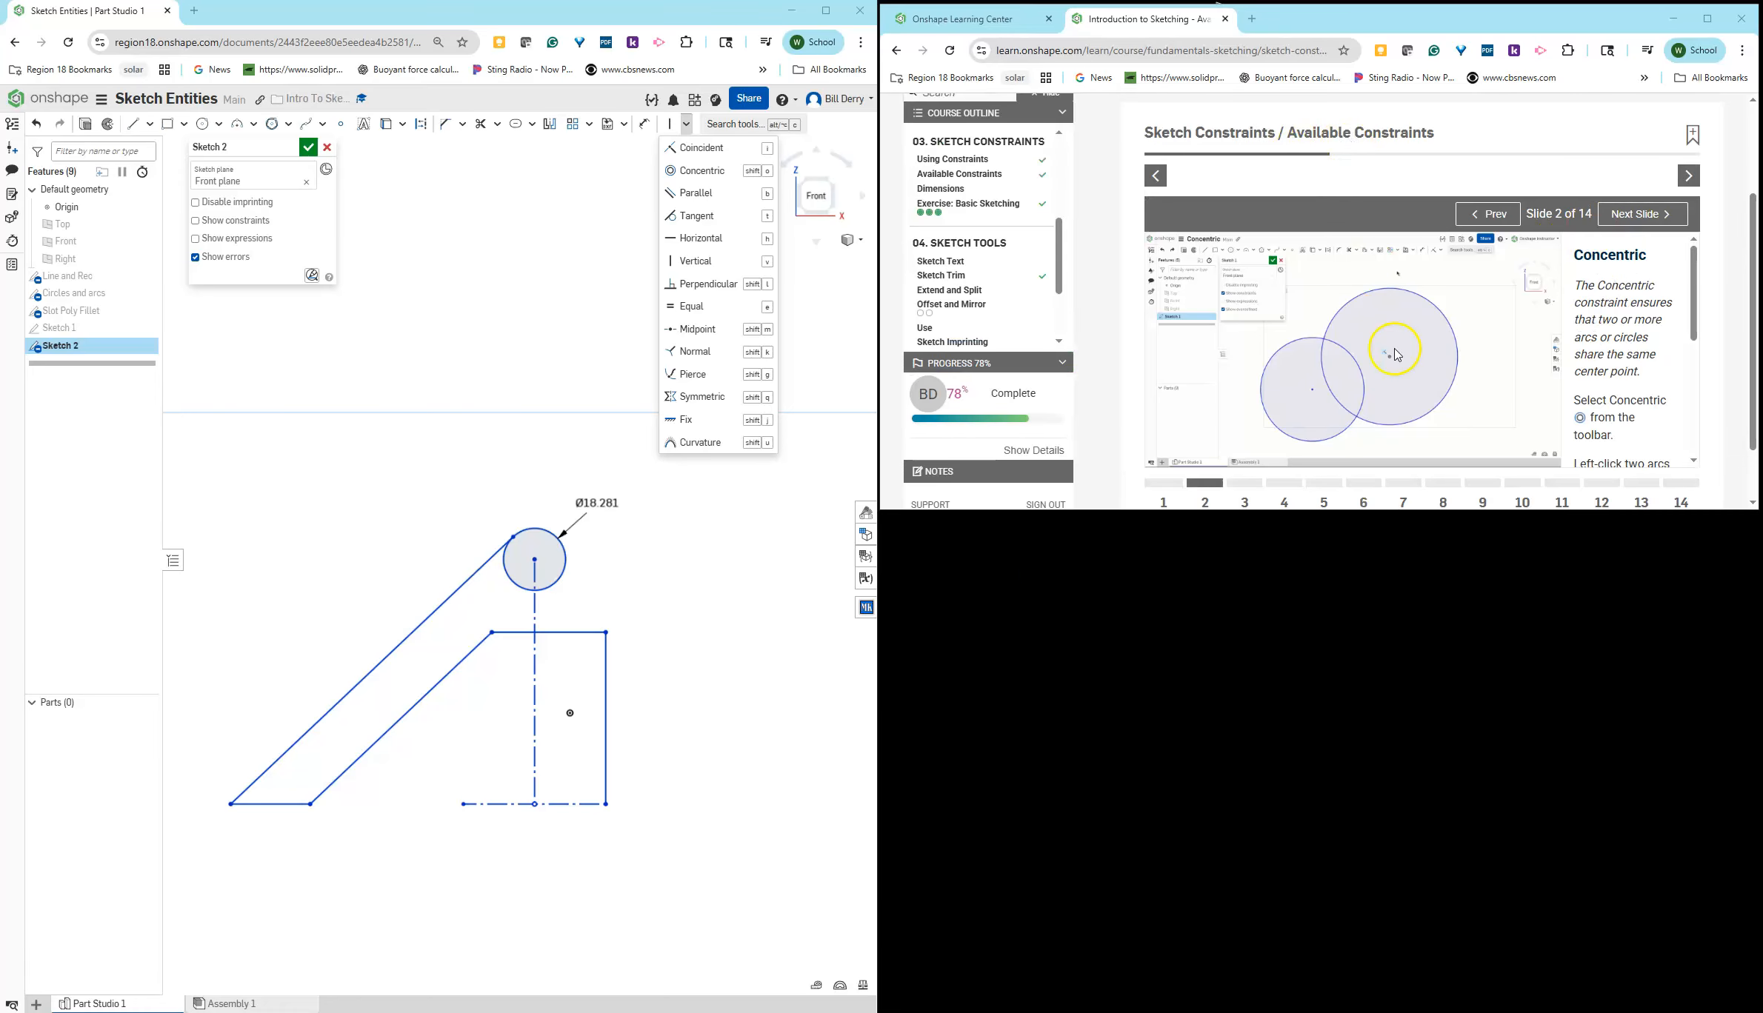
scroll(1397, 356, down, 1)
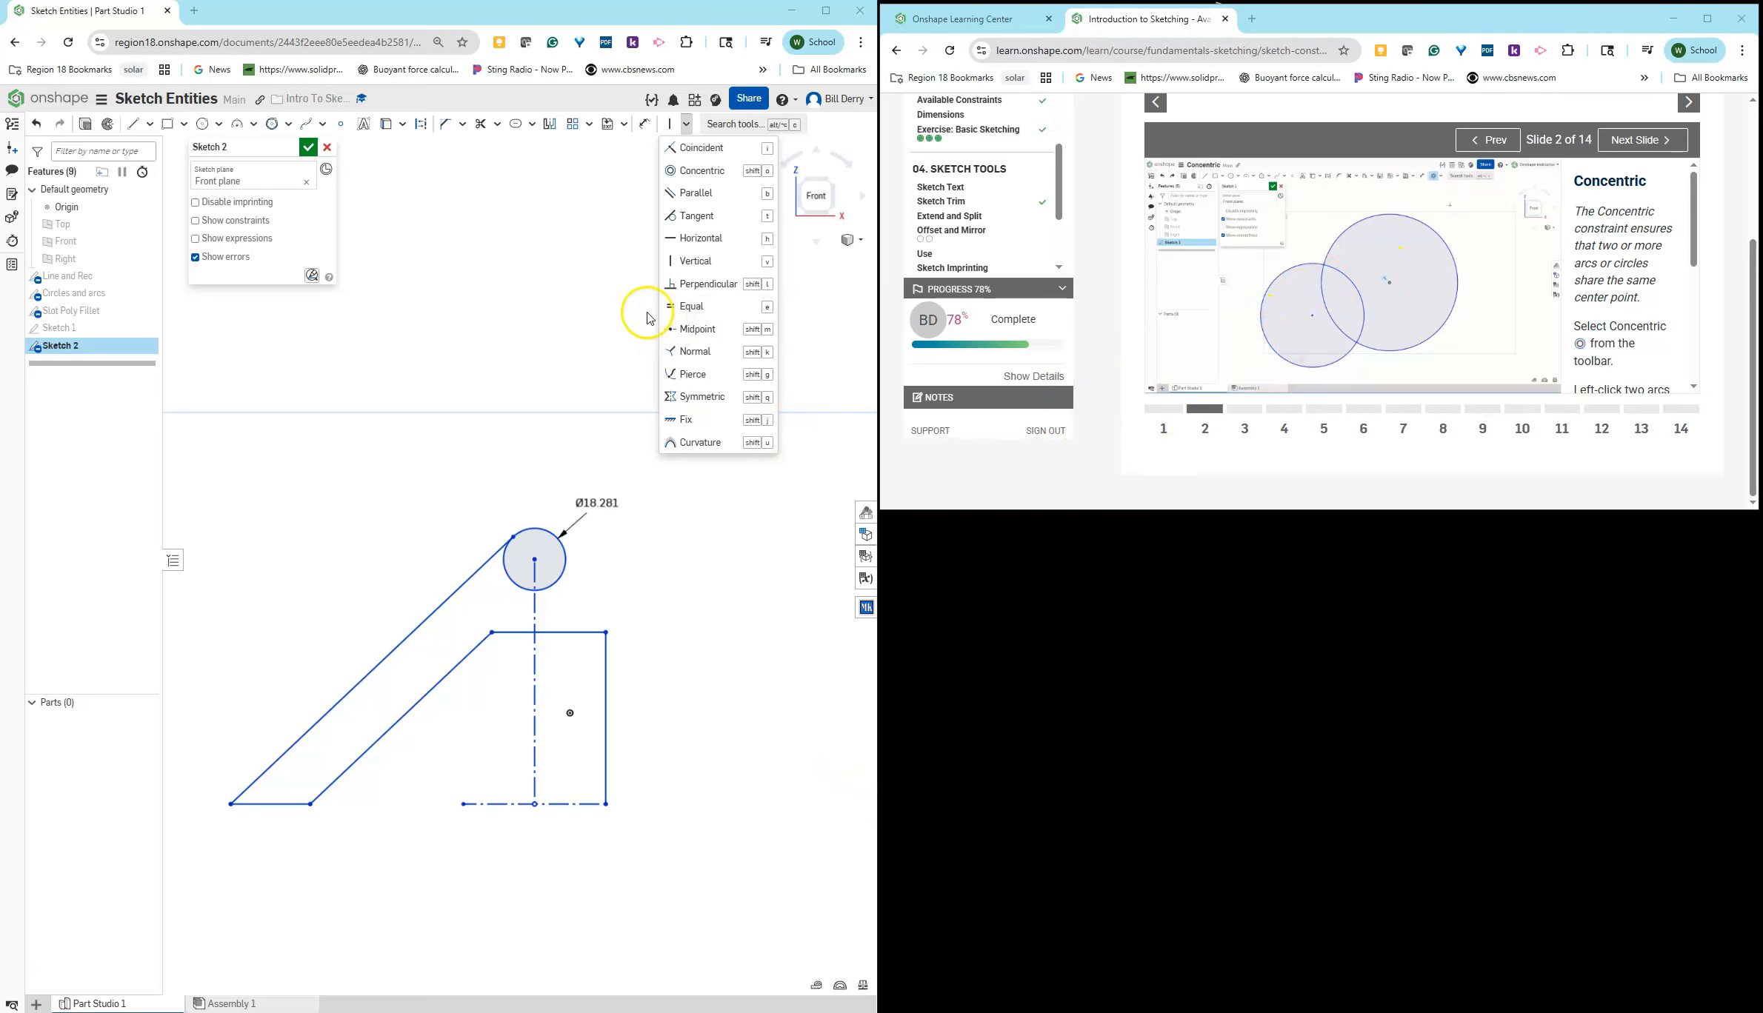
click(202, 123)
click(274, 405)
click(295, 450)
click(366, 433)
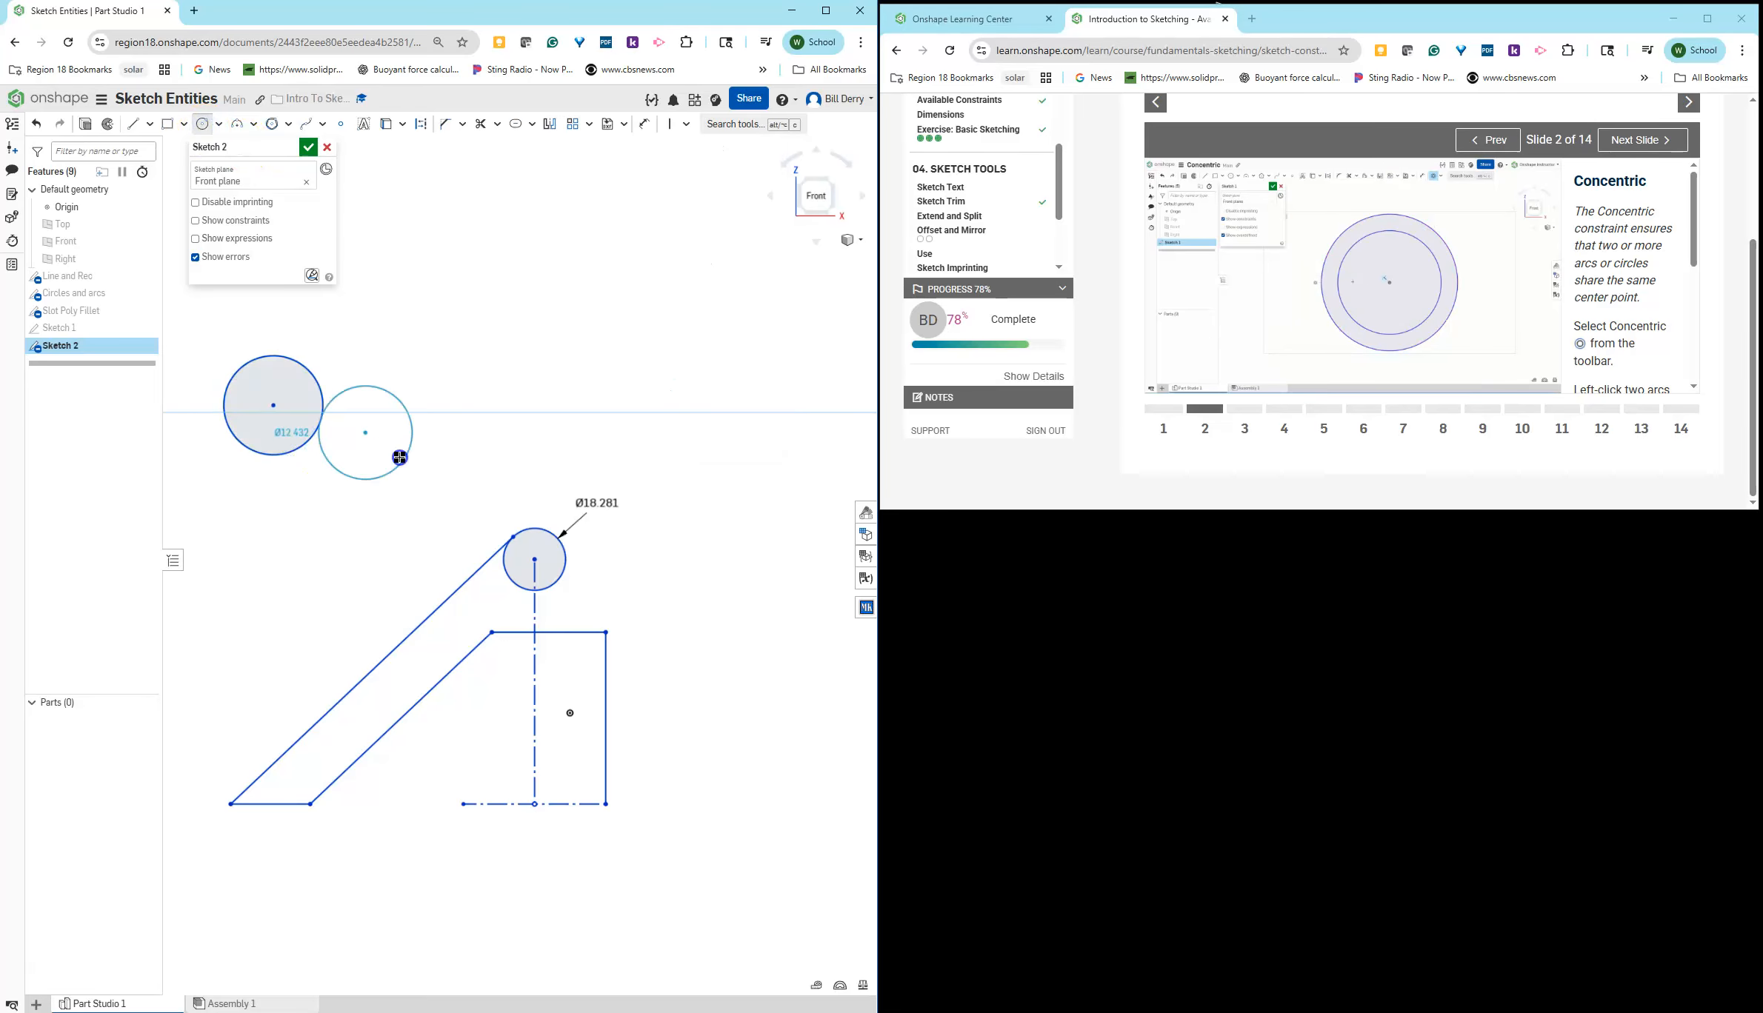
click(404, 470)
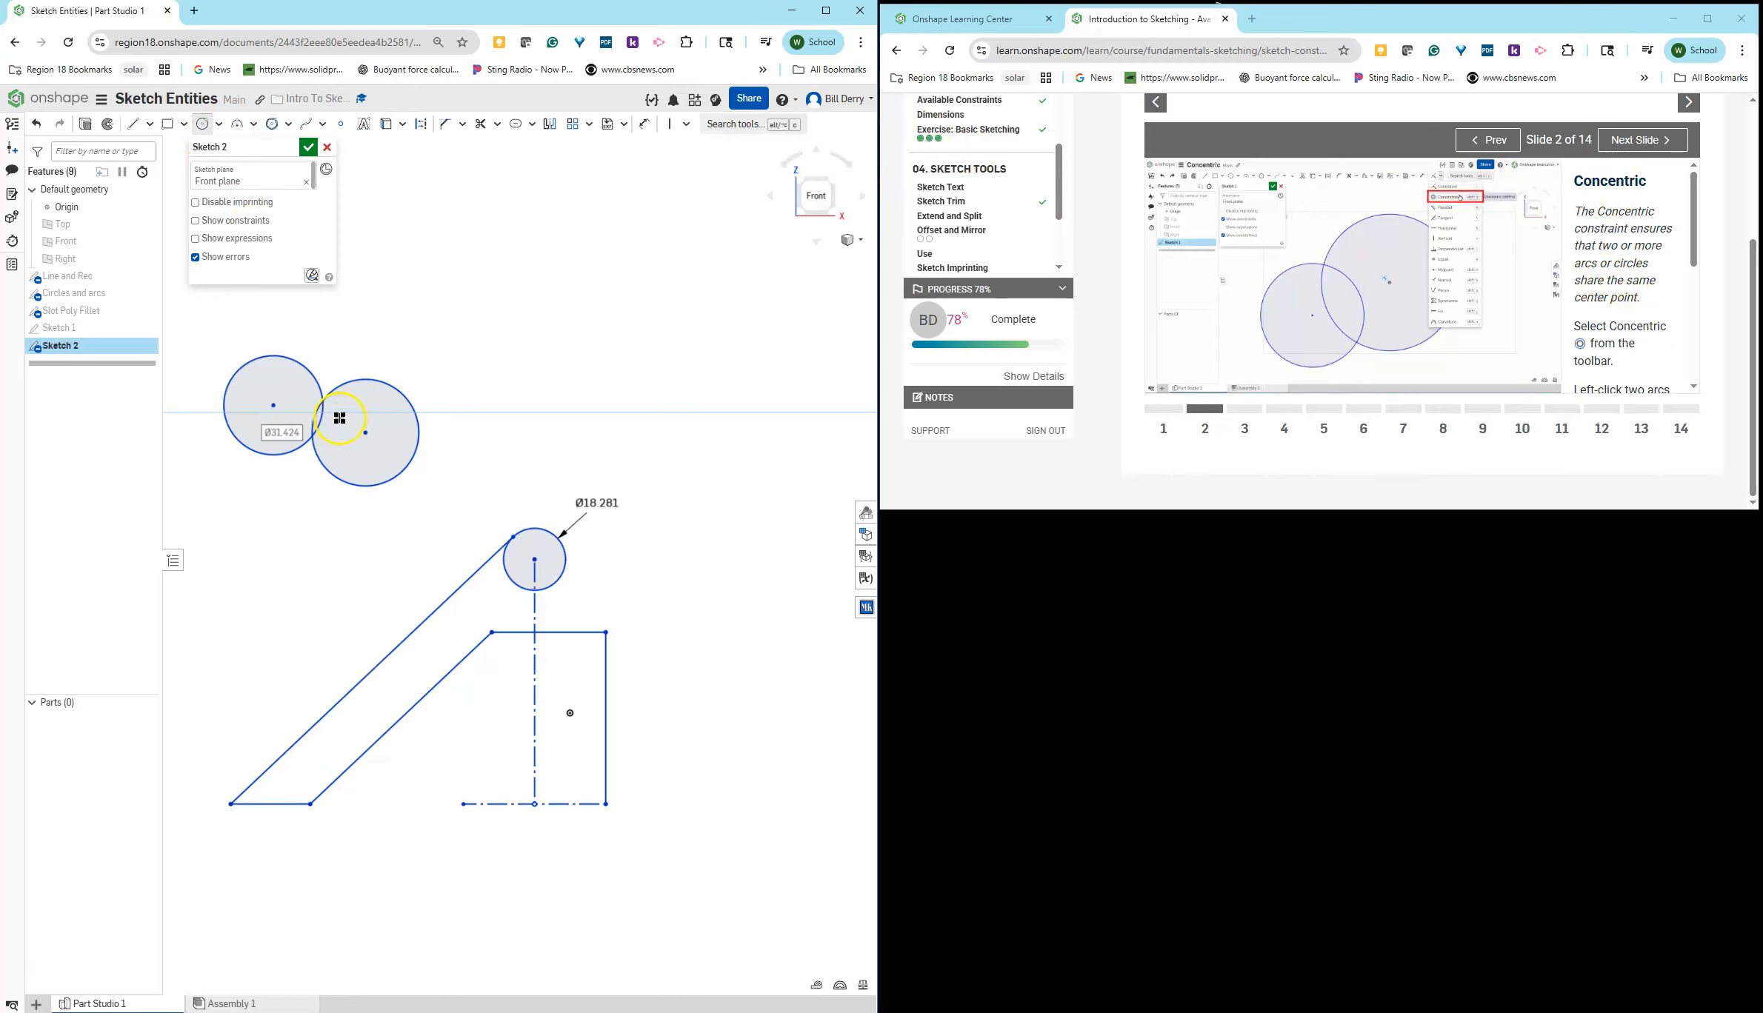
key(Escape)
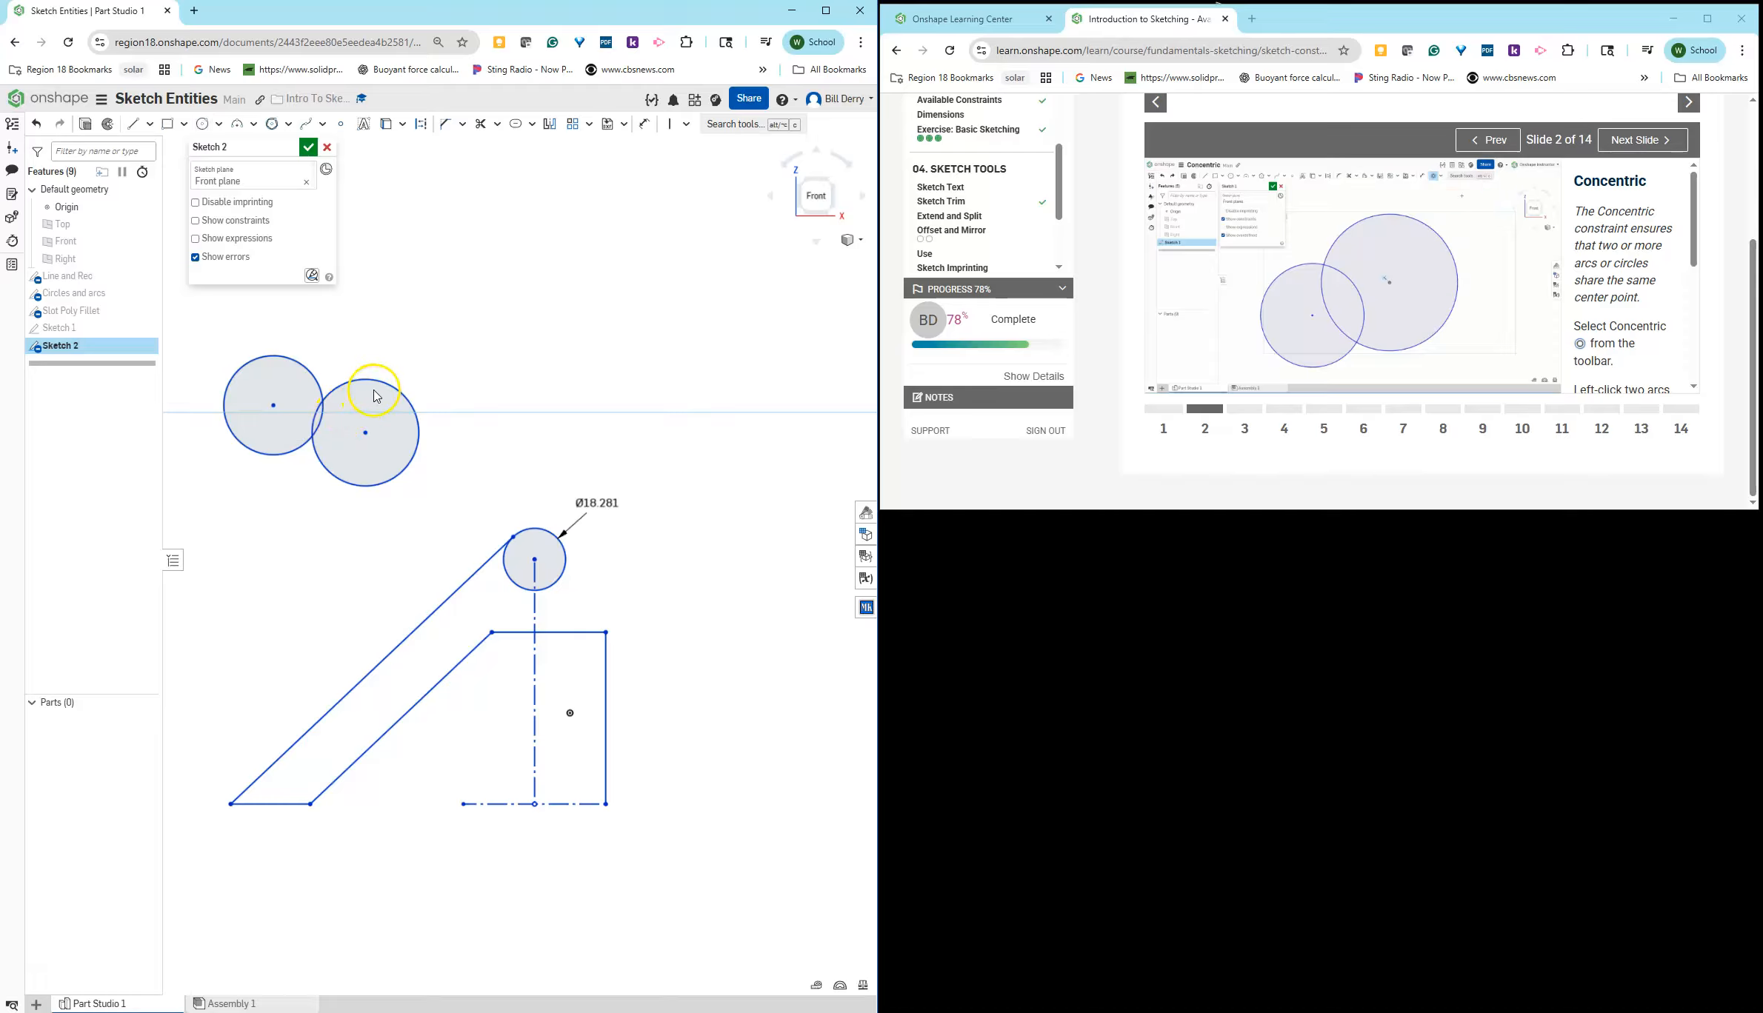
Step: Apply a Concentric constraint to the two overlapping circles
click(380, 388)
click(316, 365)
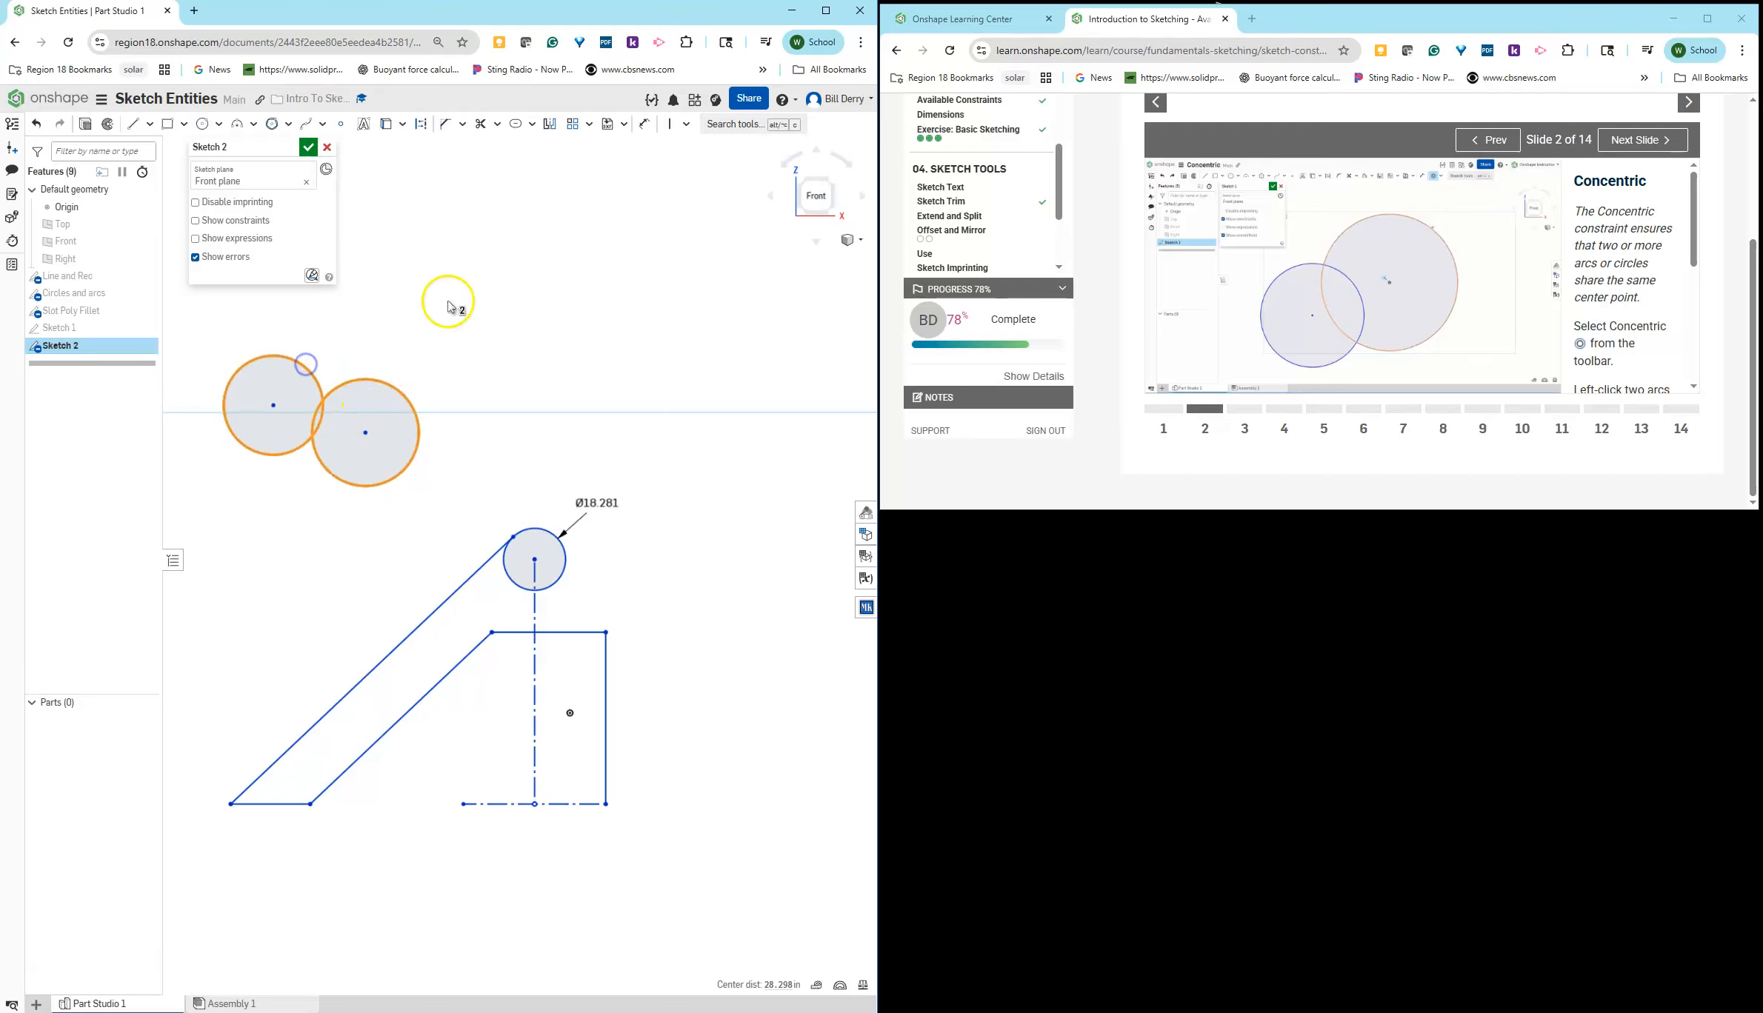
click(689, 127)
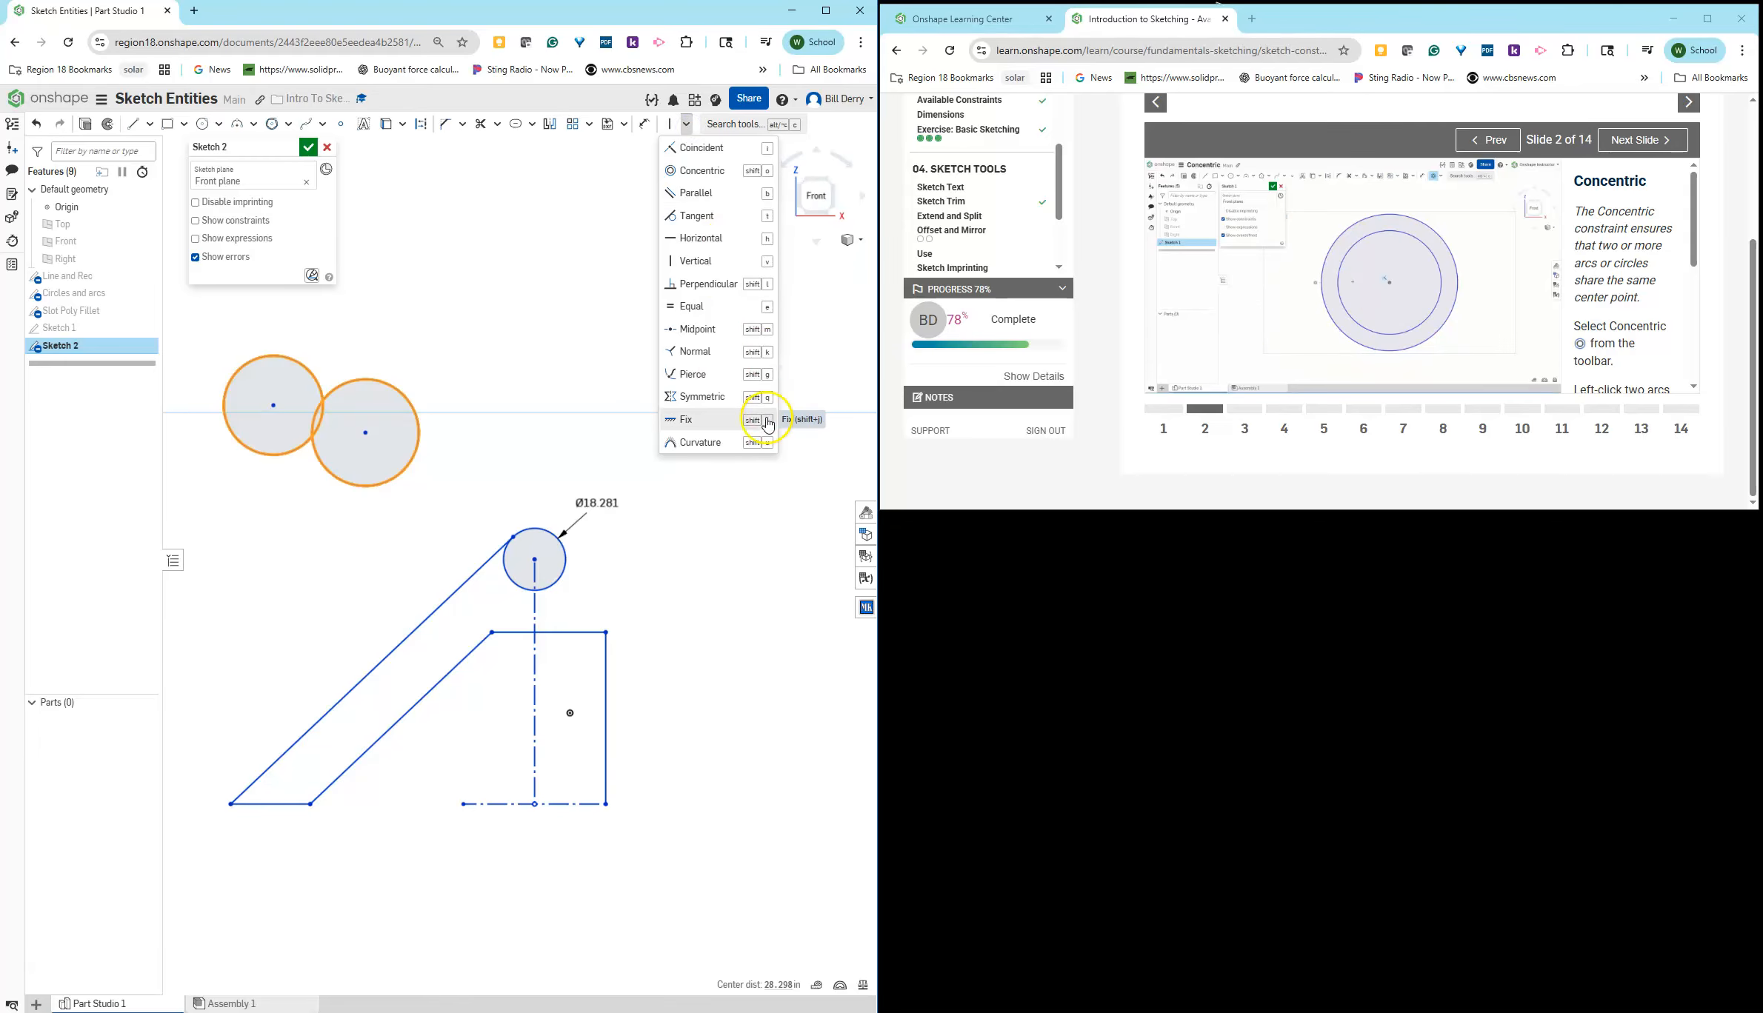
click(696, 178)
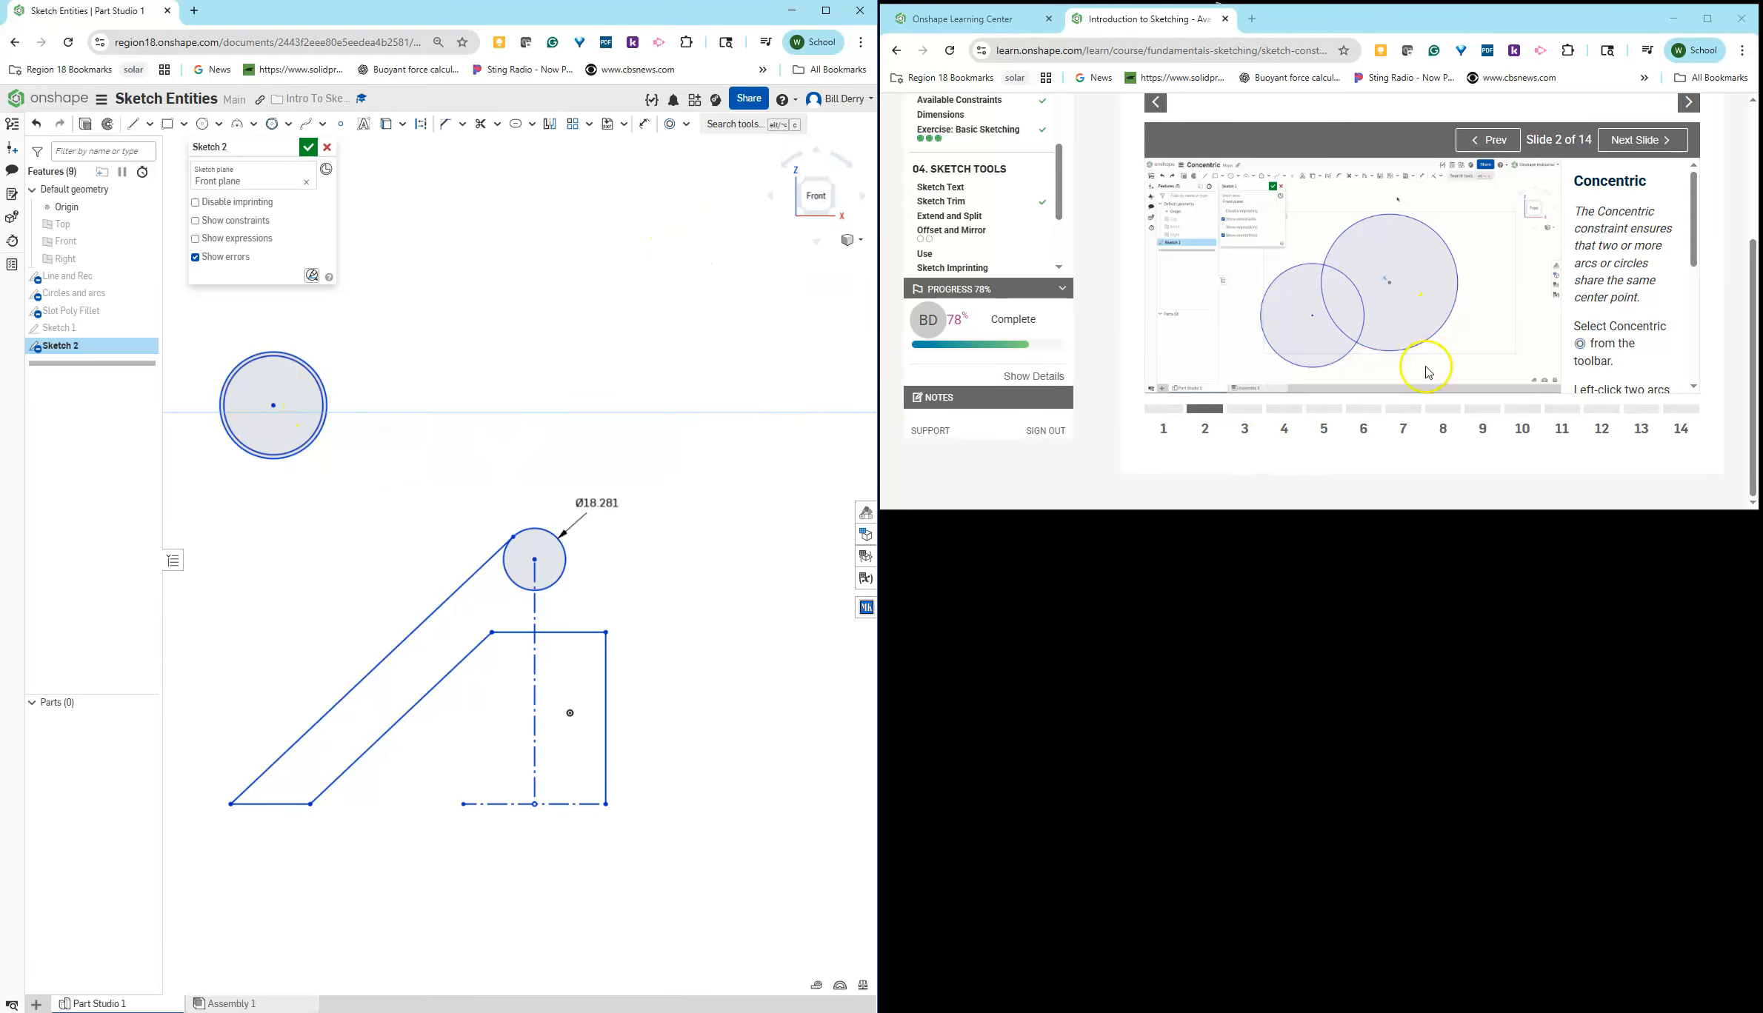
Step: Bring up the lesson's Parallel slide and sketch a short slanted line and a nearly horizontal line about 51.3 long above the profile
click(1245, 411)
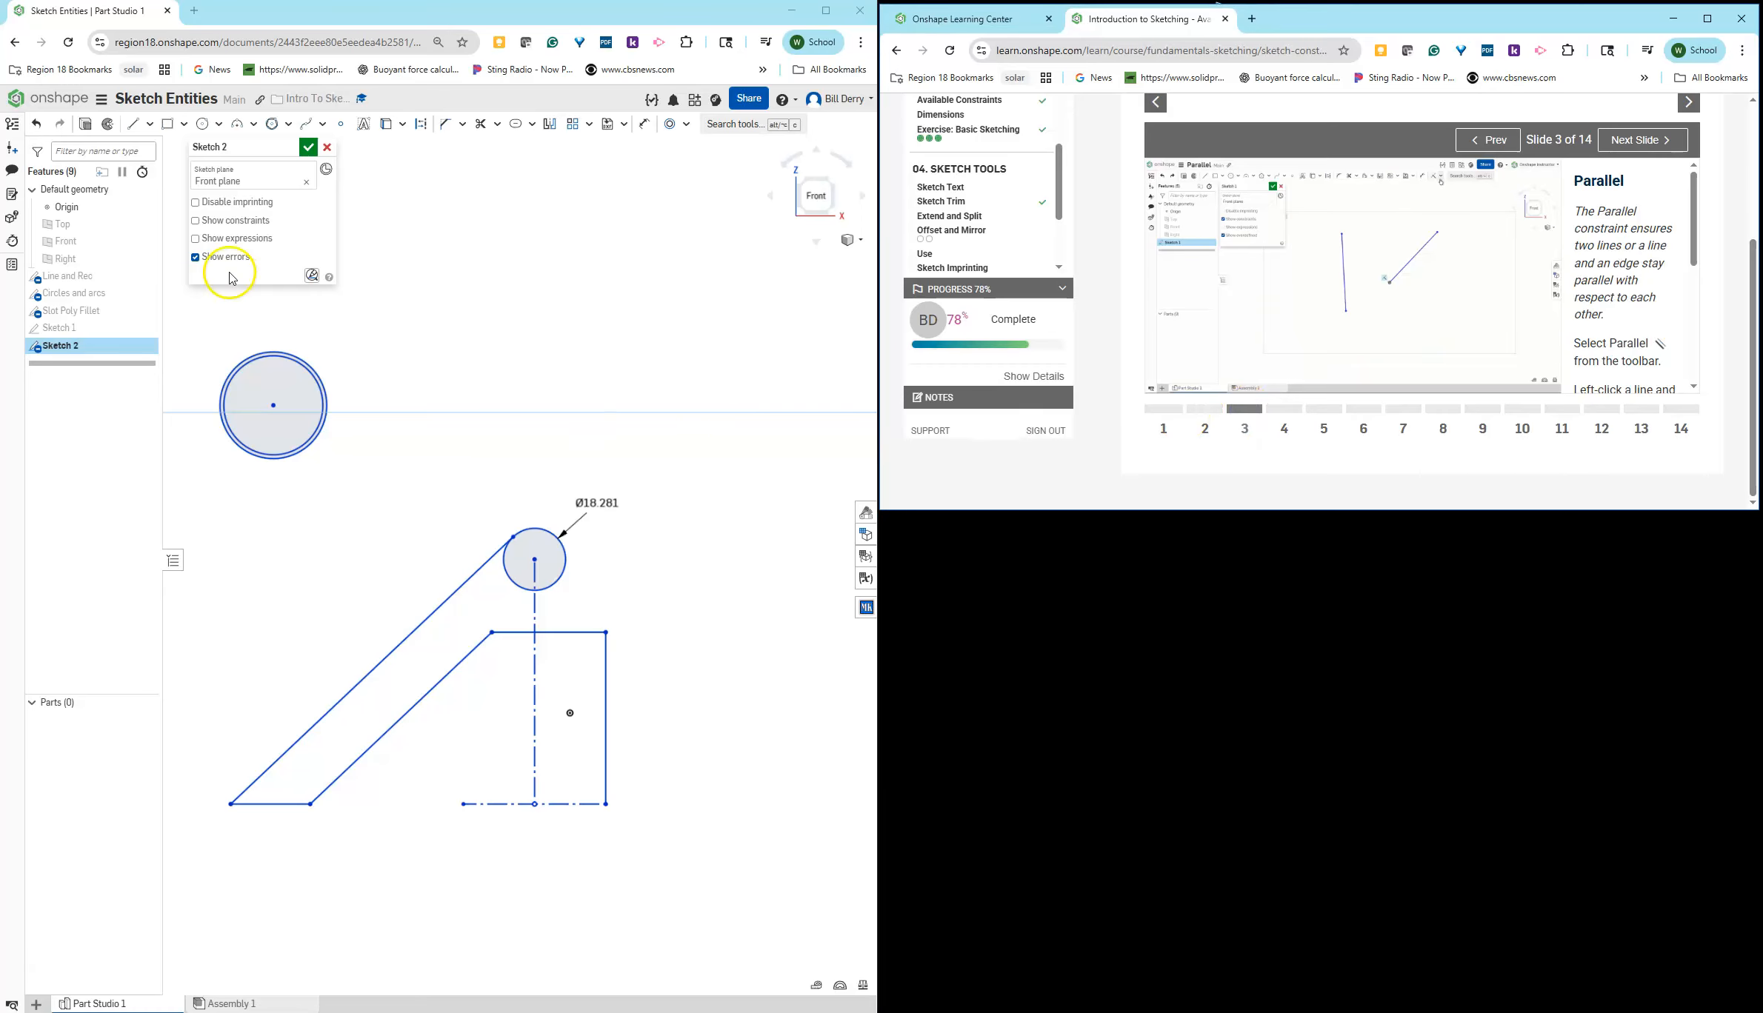
click(134, 125)
click(462, 294)
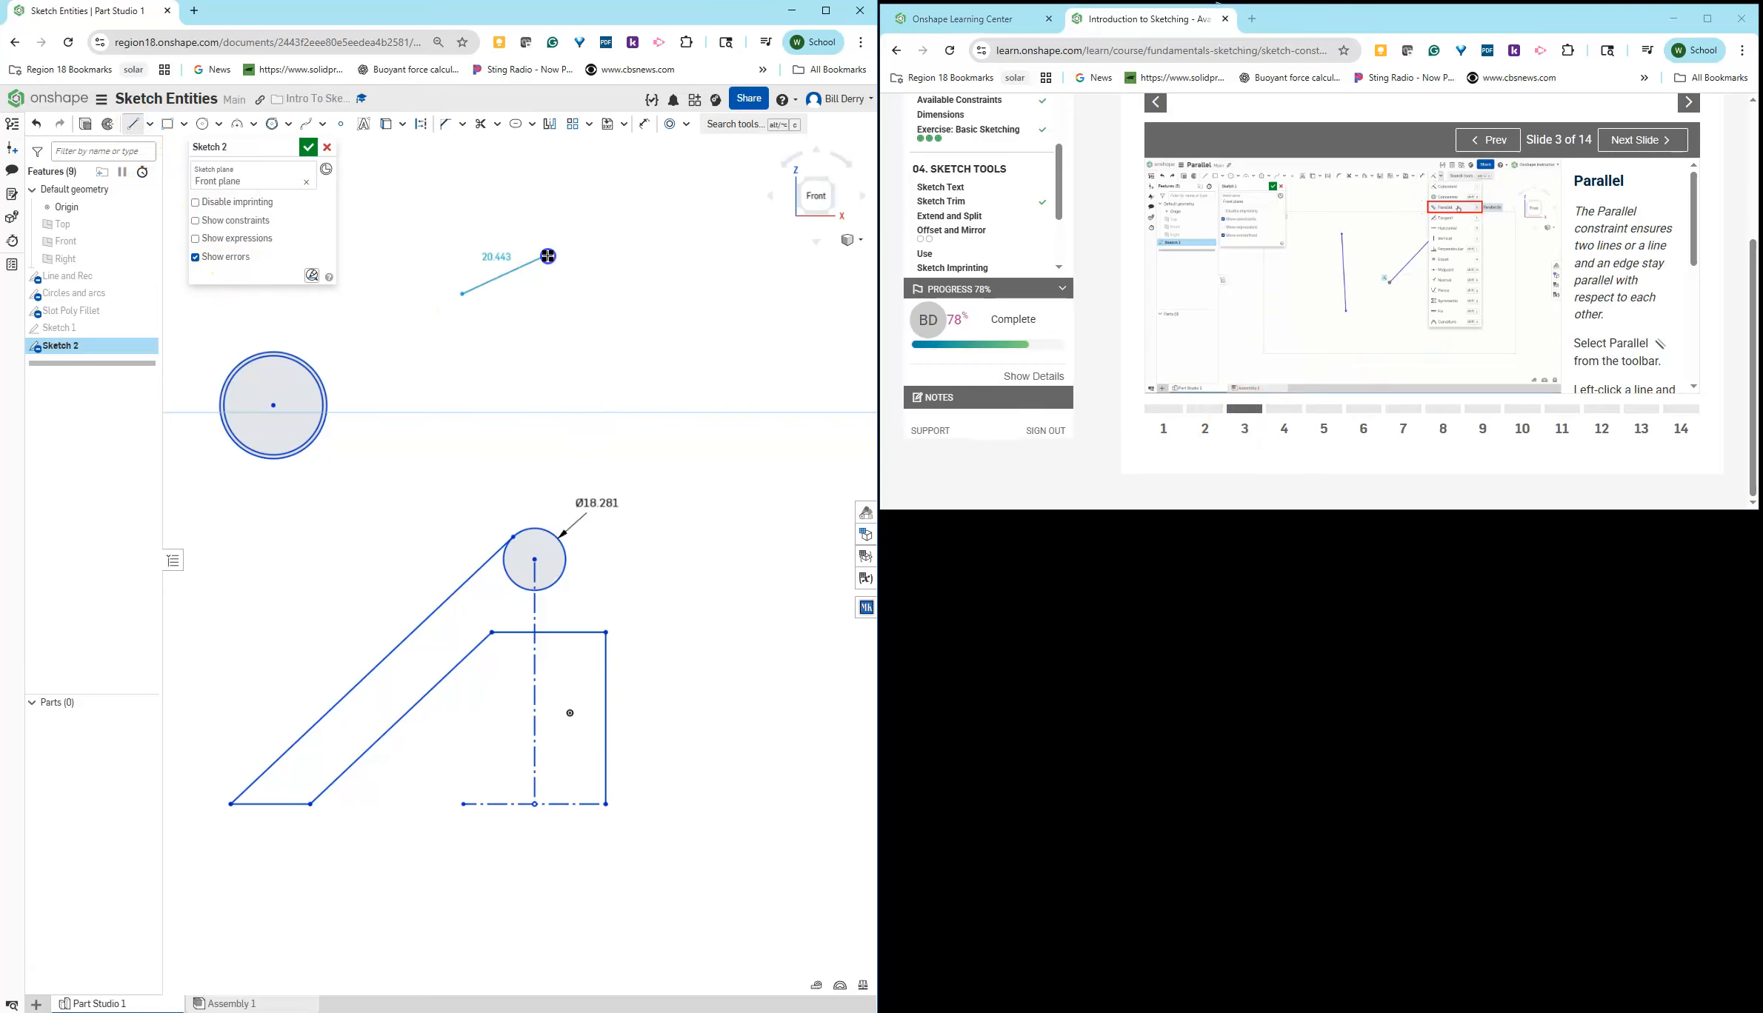
mouse_move(506, 371)
mouse_down()
mouse_move(598, 395)
mouse_move(681, 366)
mouse_up()
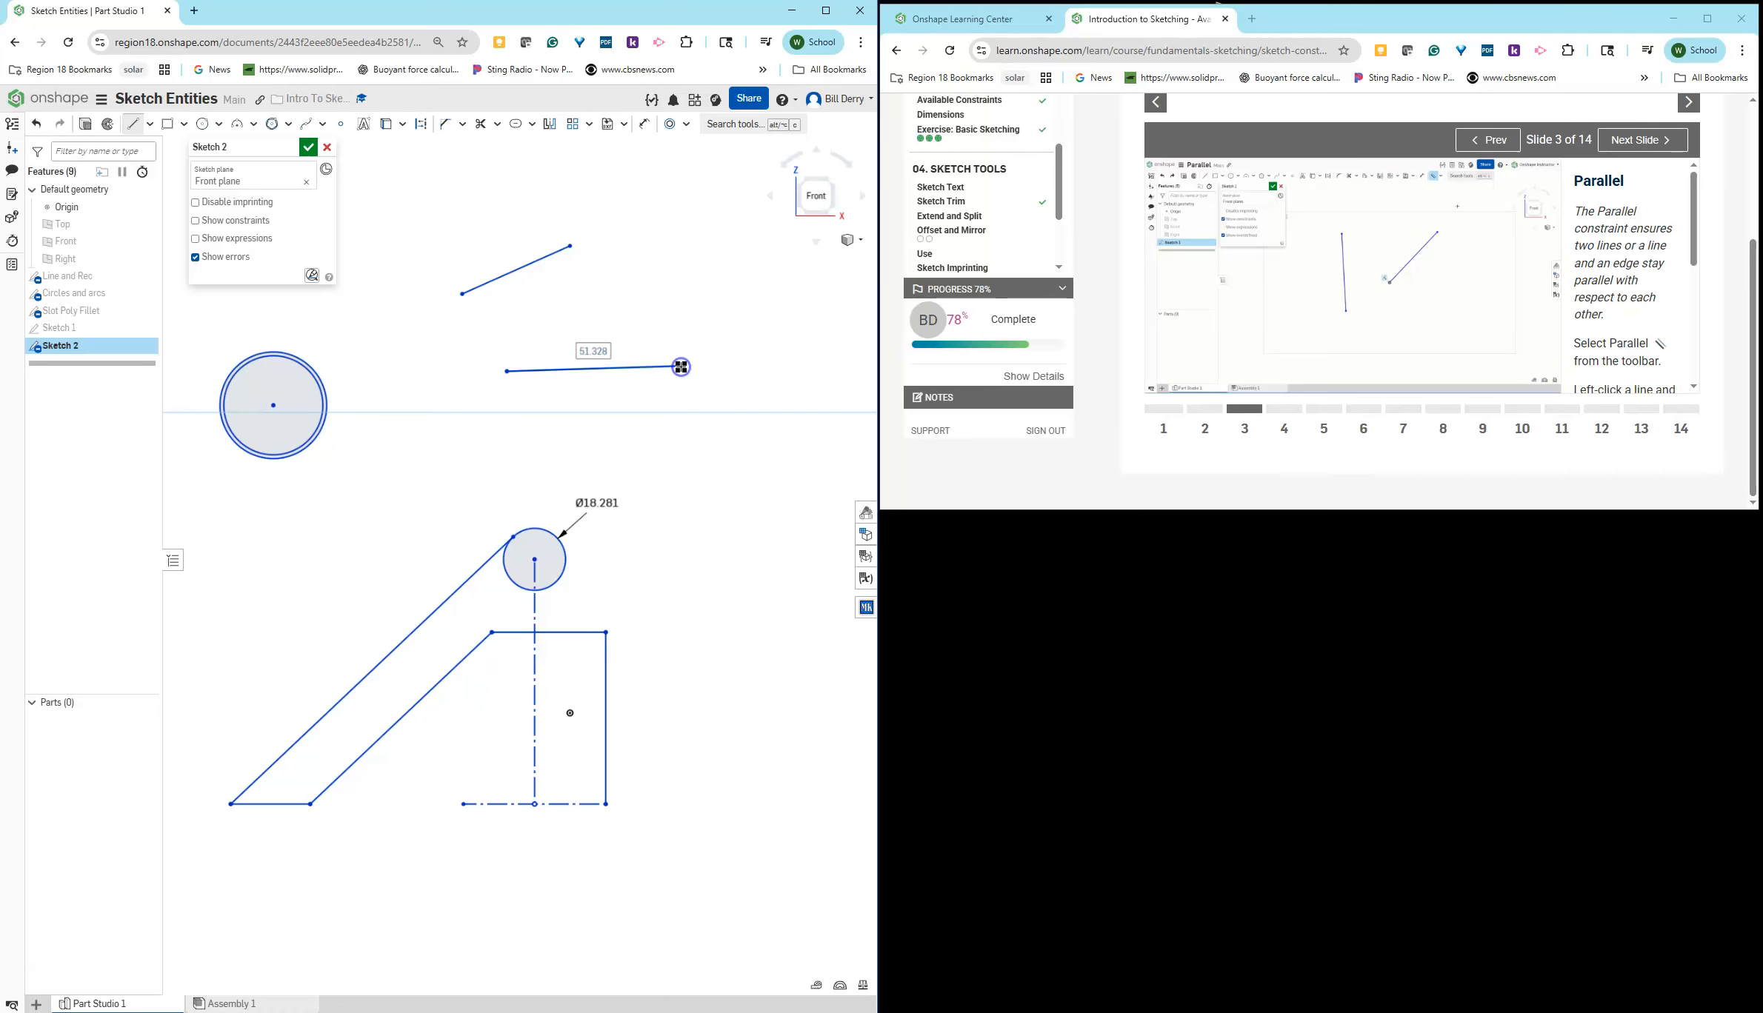
Step: Apply a Parallel constraint to the two separate lines above the profile
drag(625, 426, 474, 244)
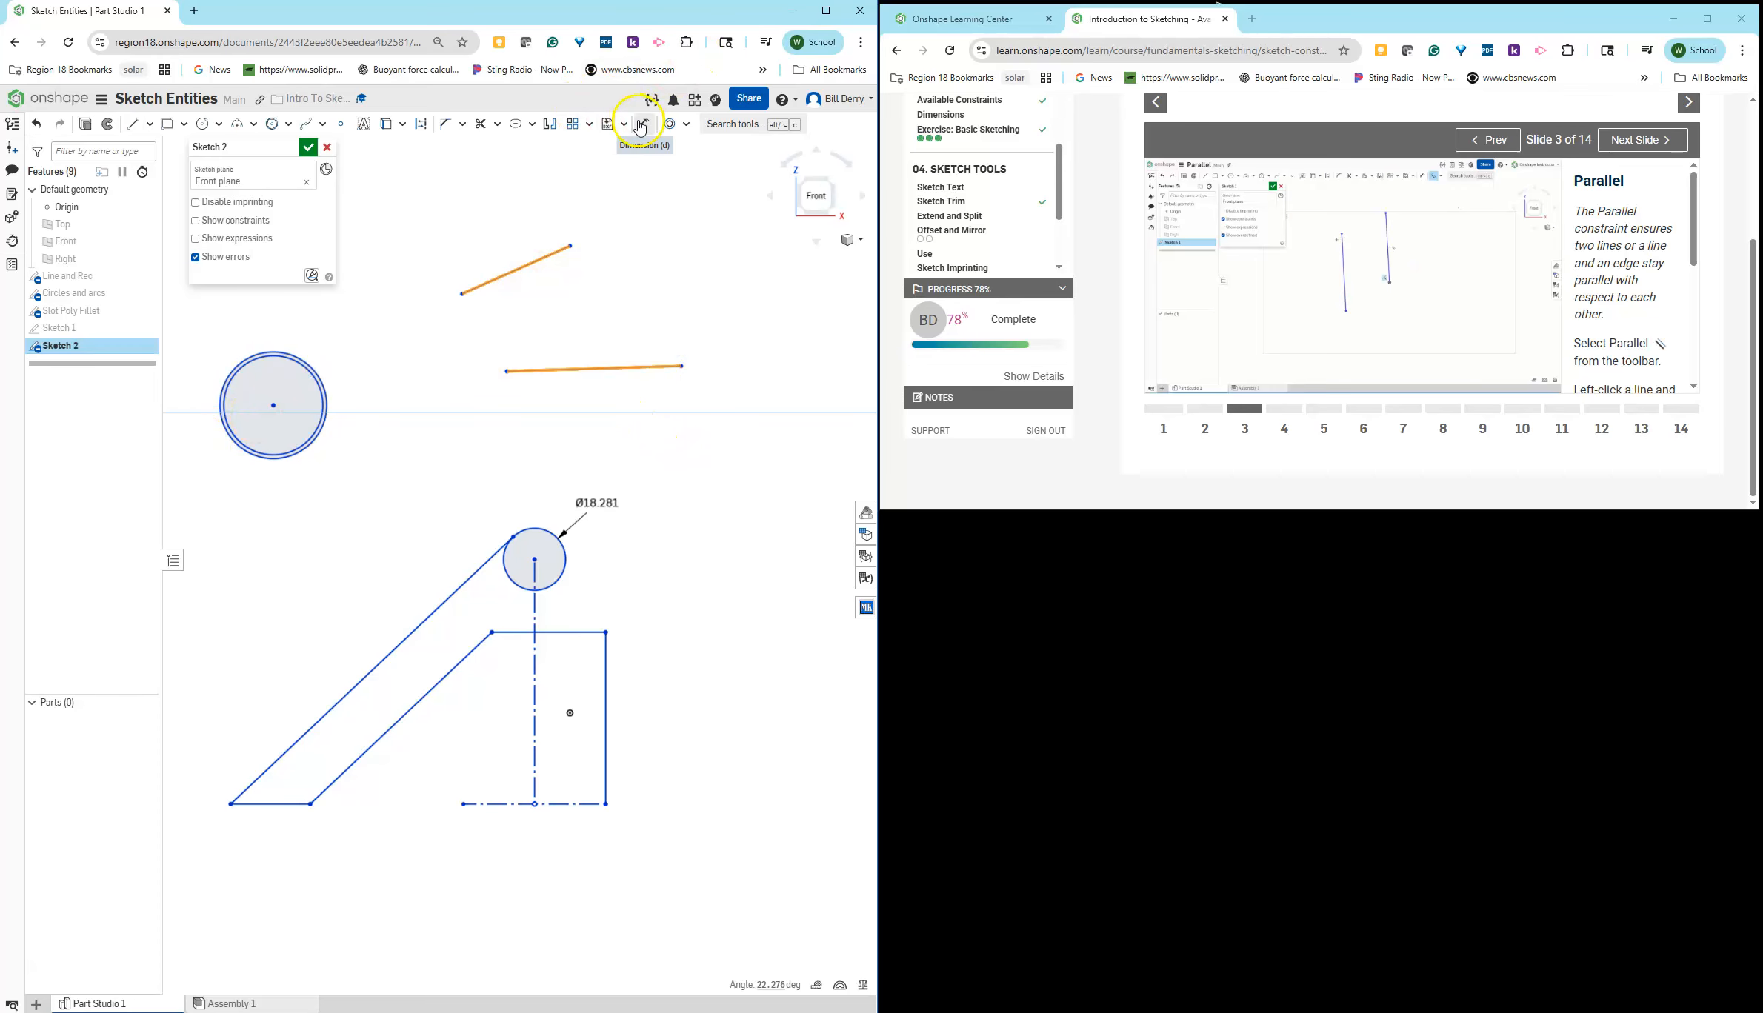
click(686, 126)
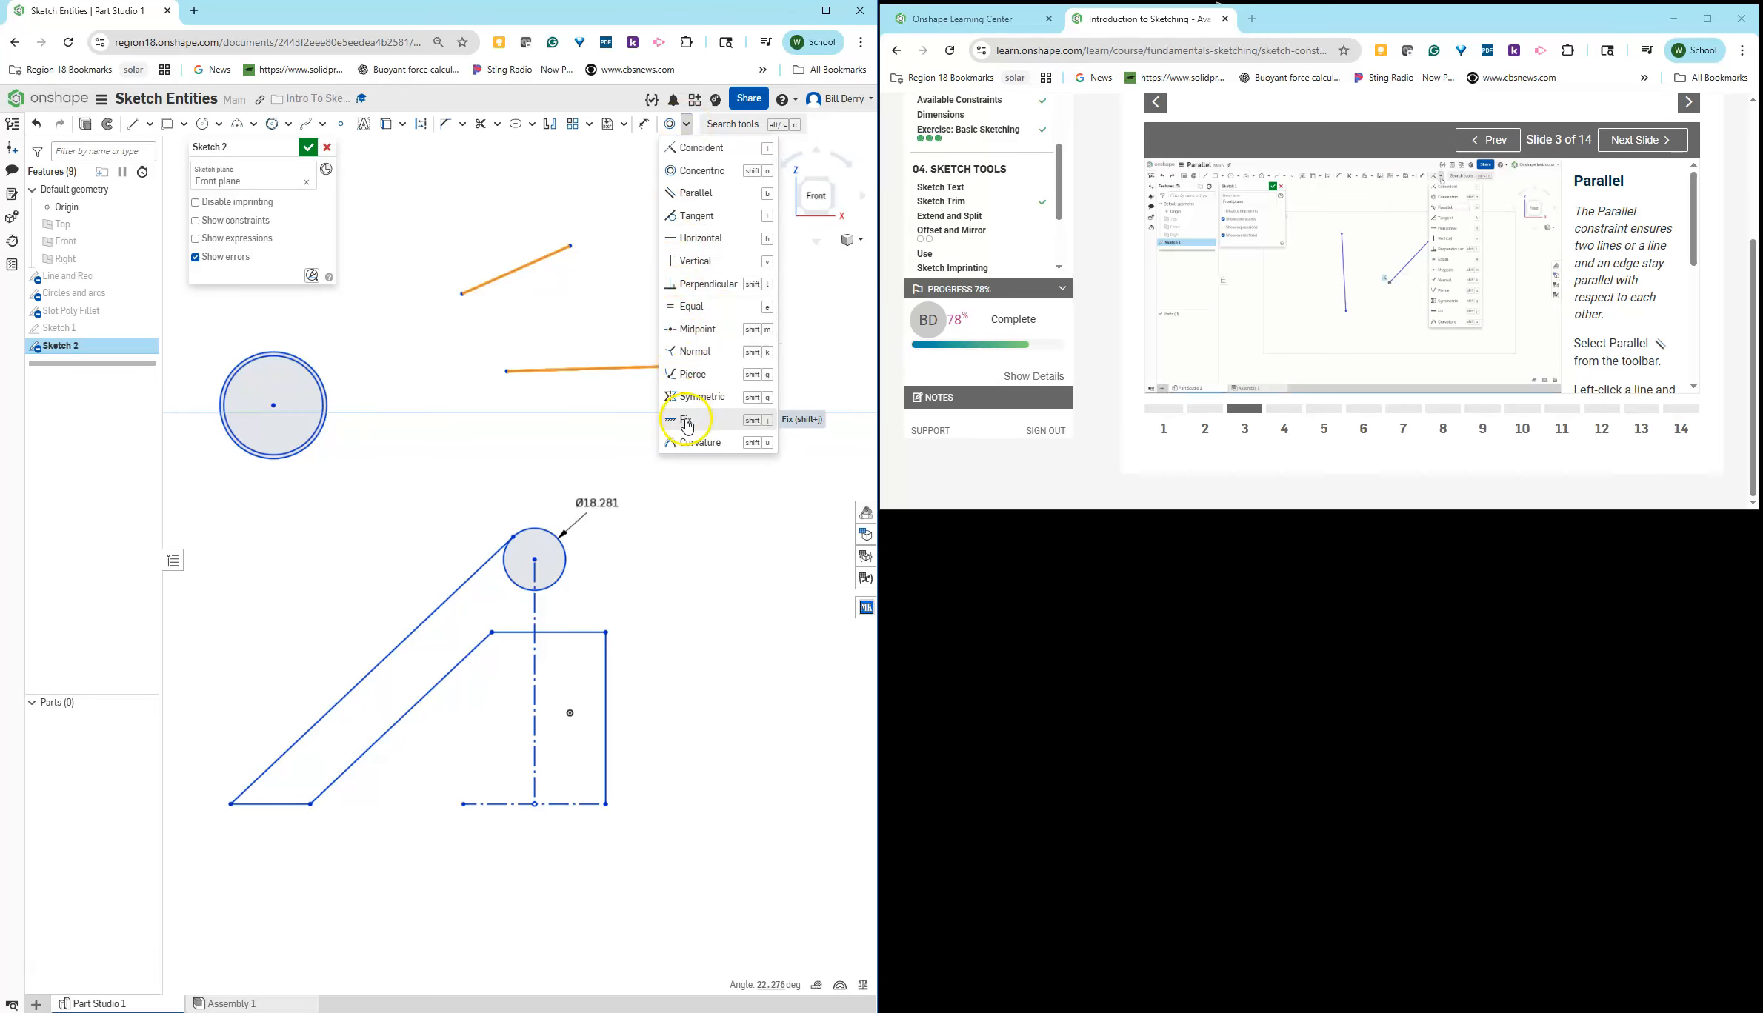
click(691, 196)
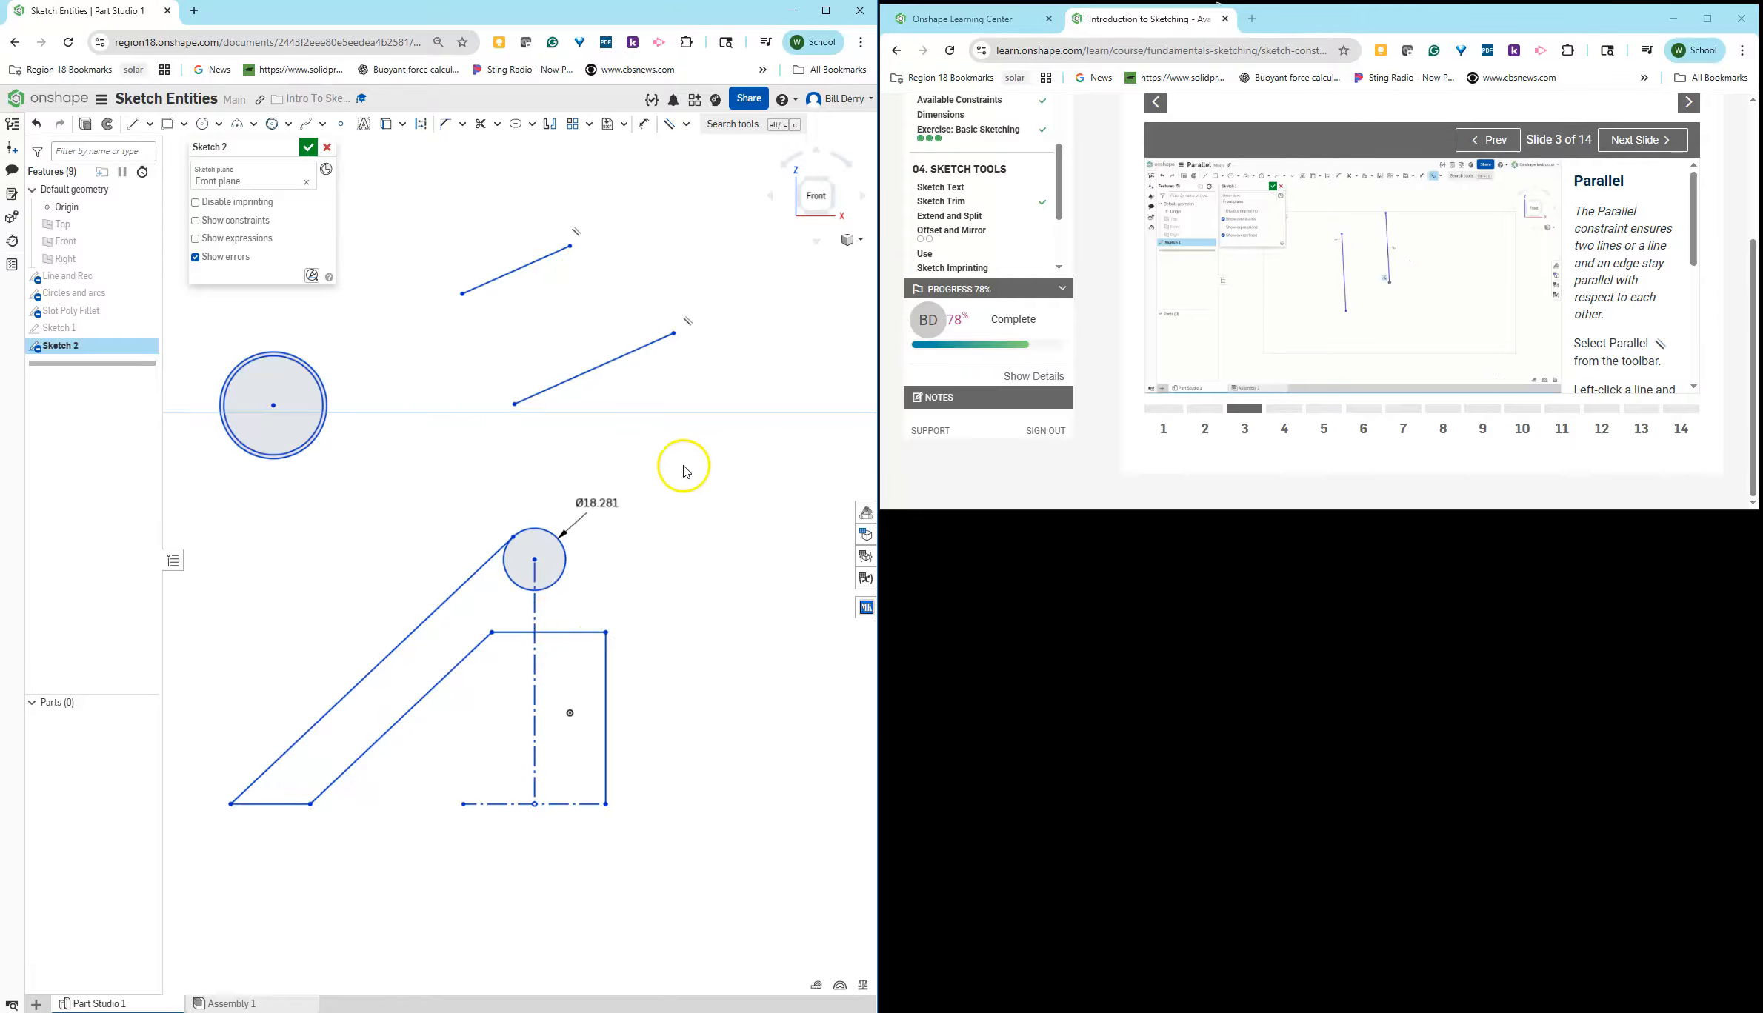
Step: Bring up the lesson's Tangent slide and make the upper slanted line tangent to the inner concentric circle, with its lower end on that circle
click(1284, 419)
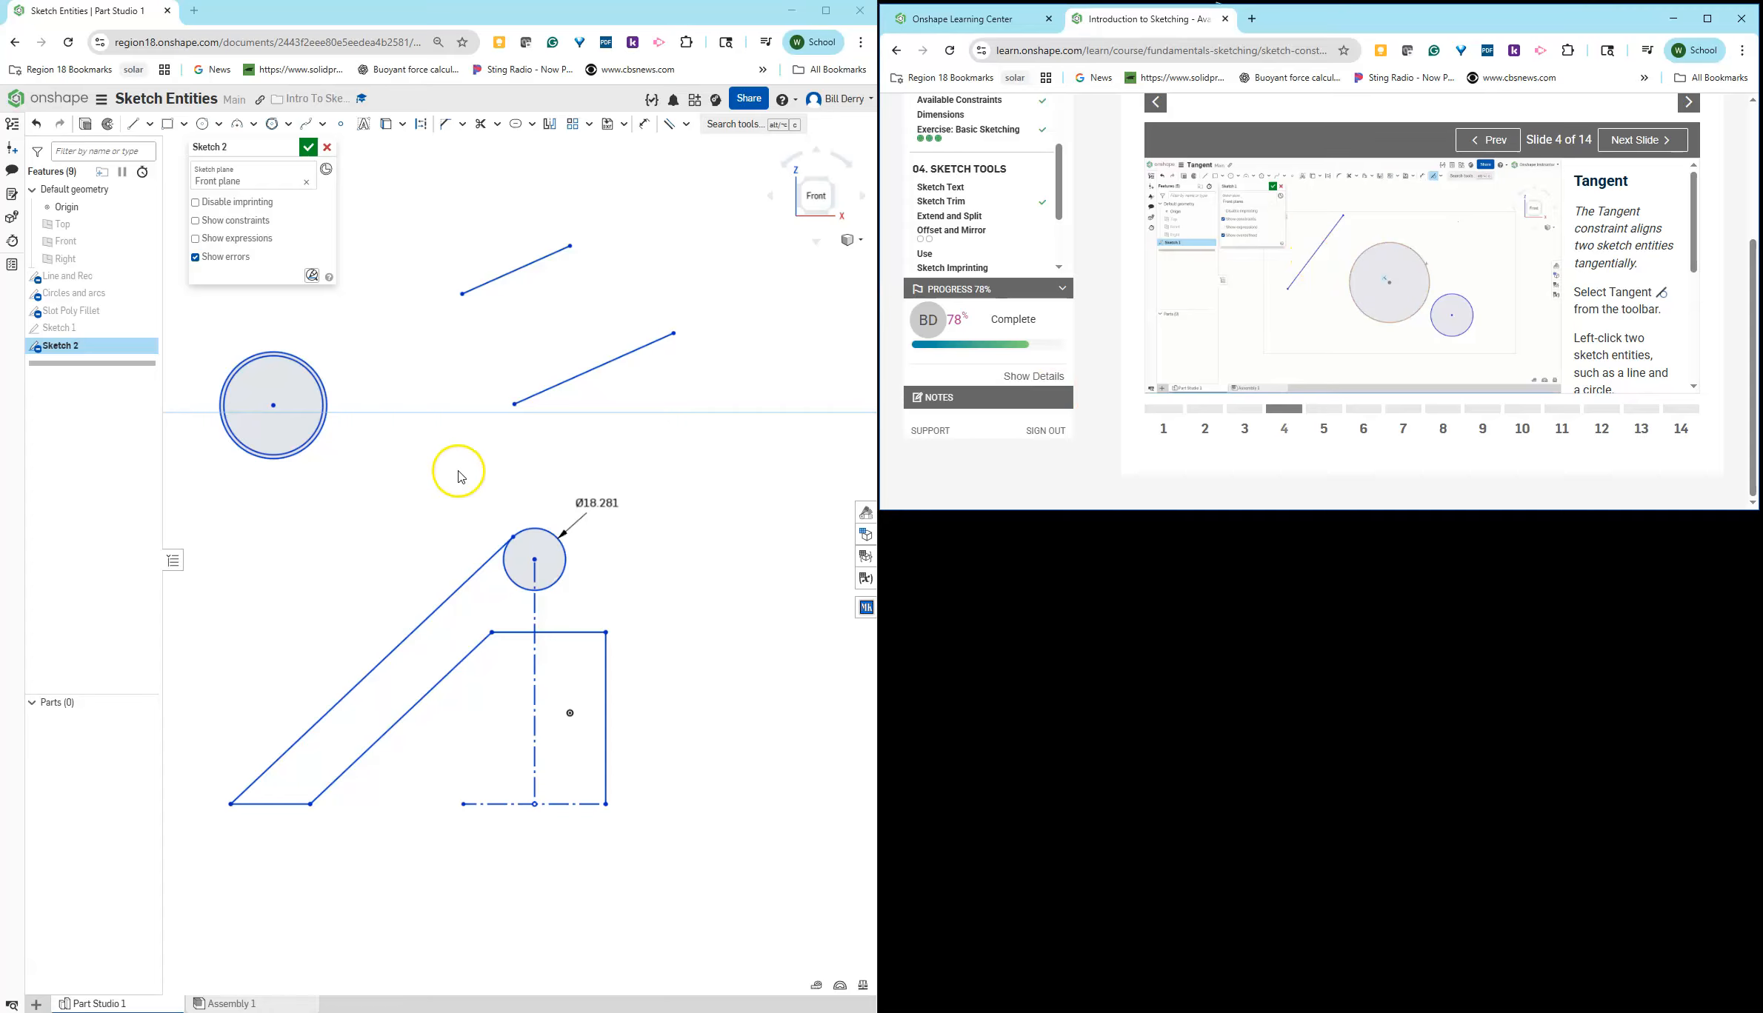
click(319, 448)
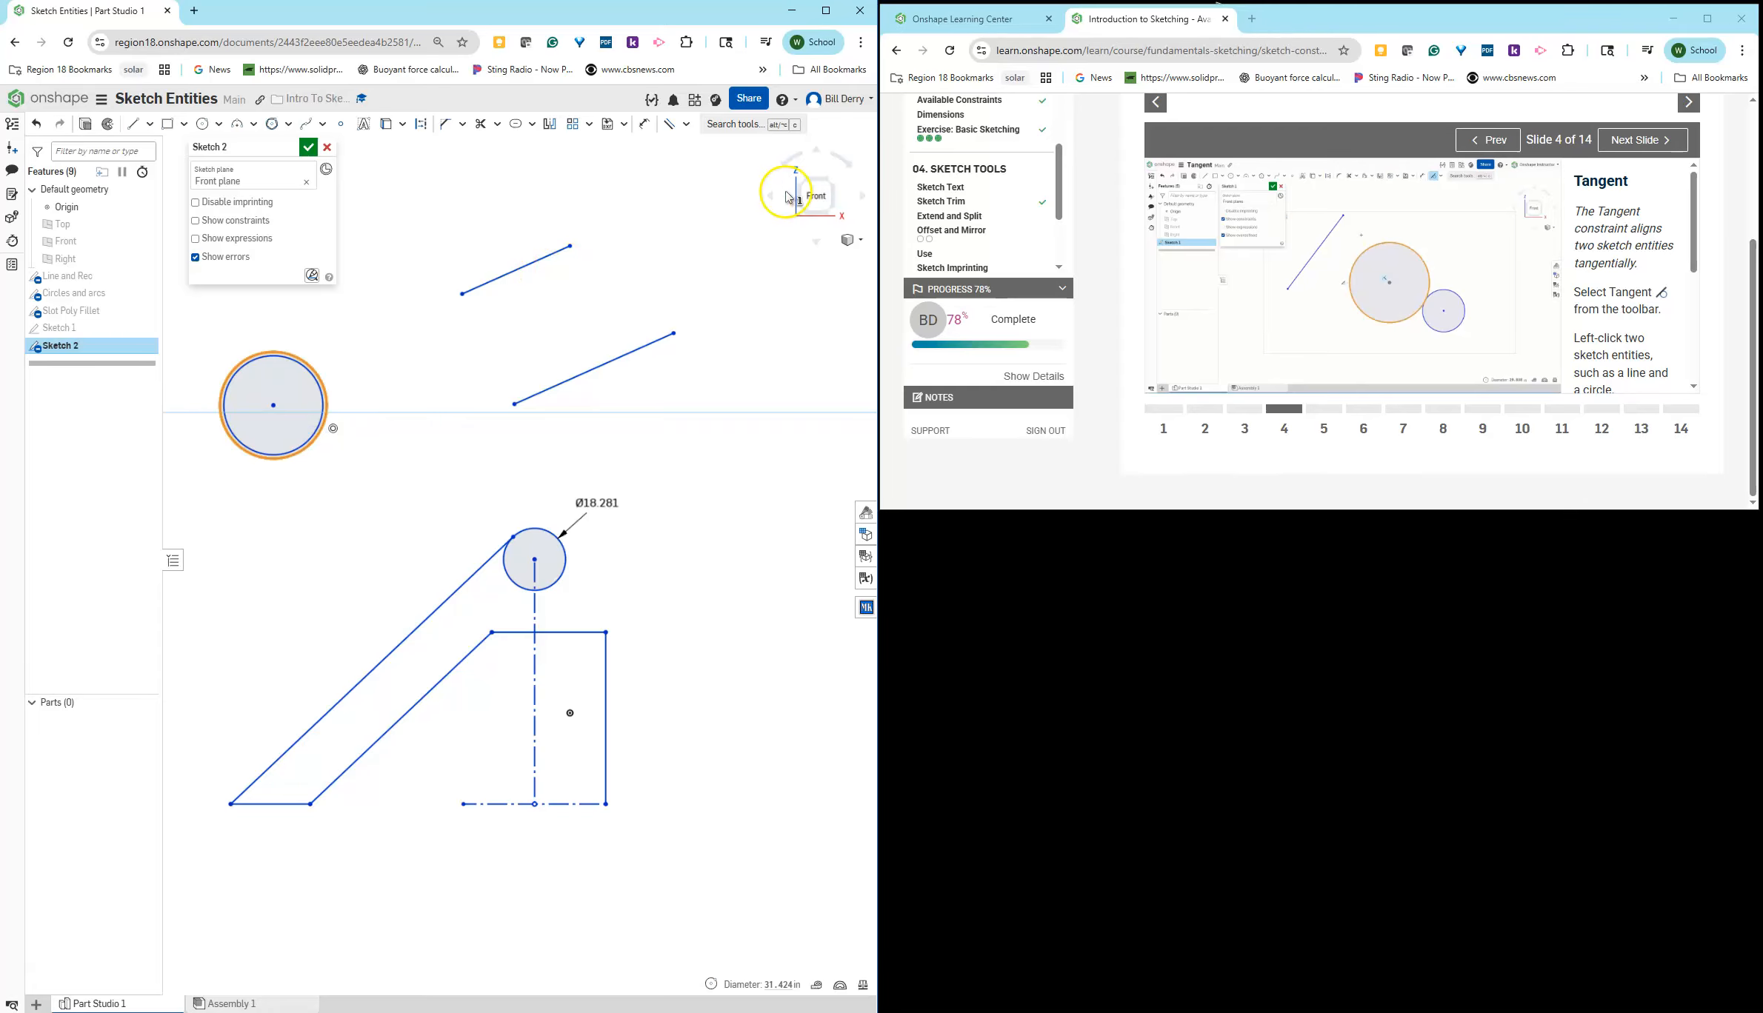
click(642, 126)
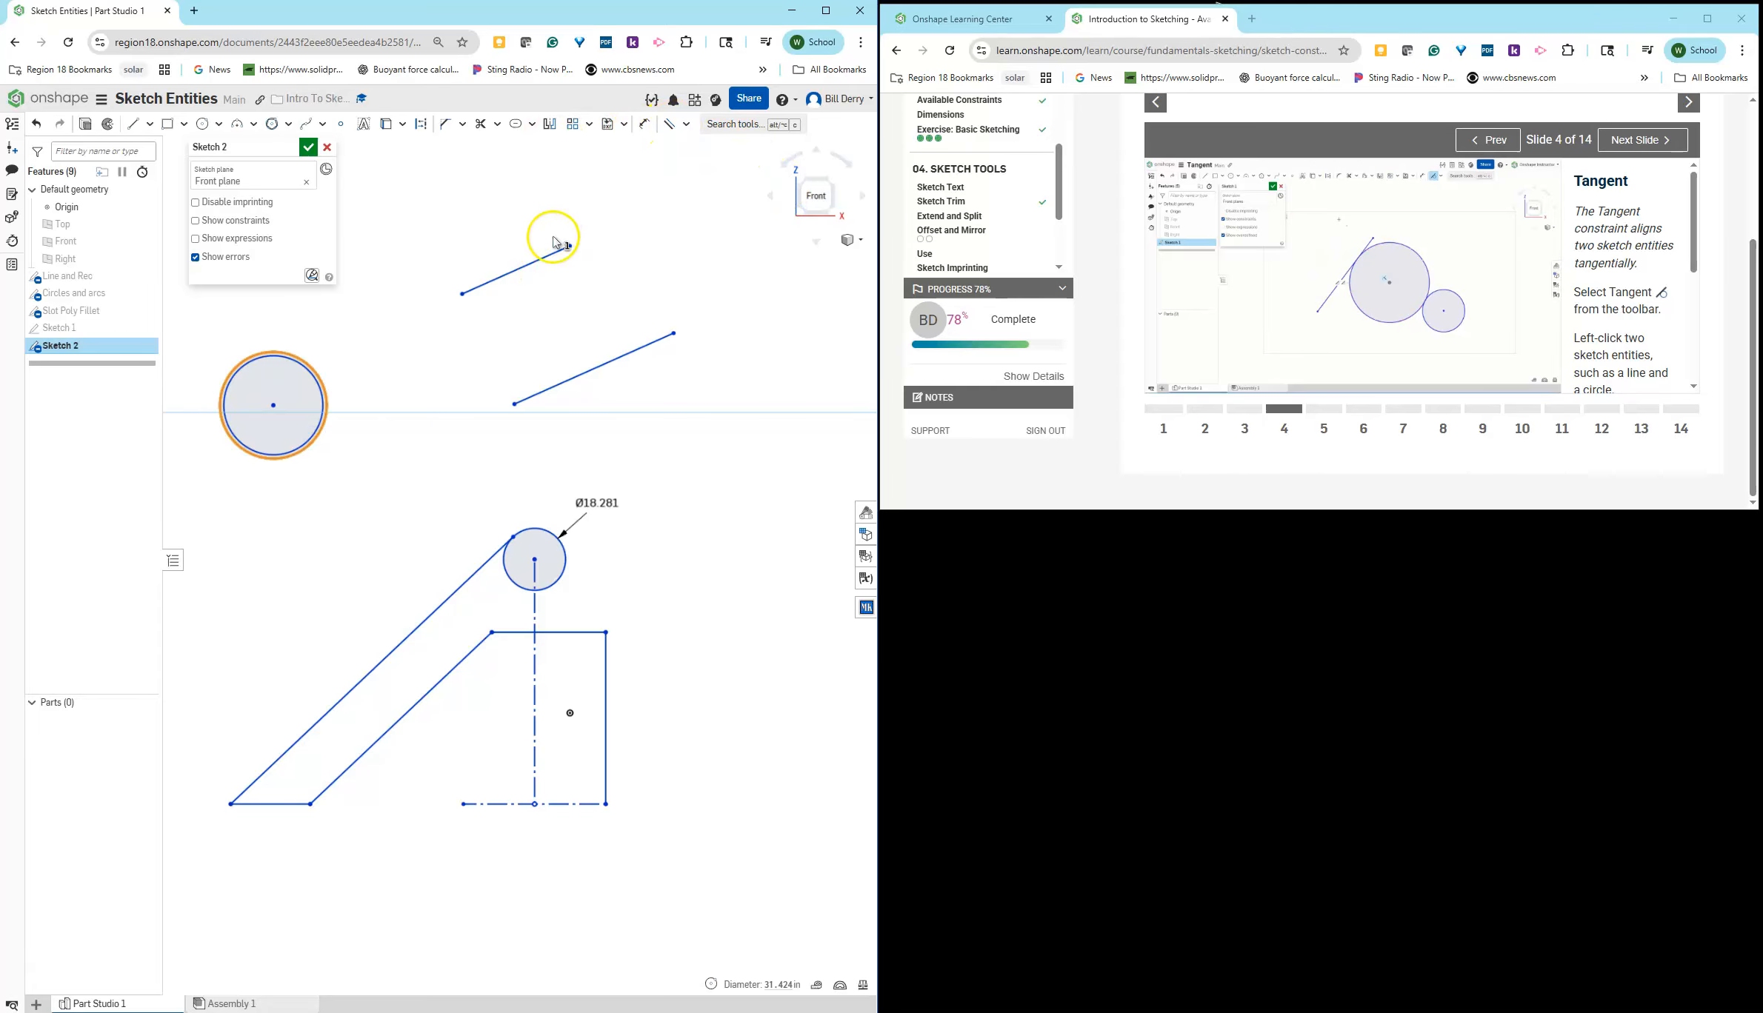
click(686, 124)
click(685, 216)
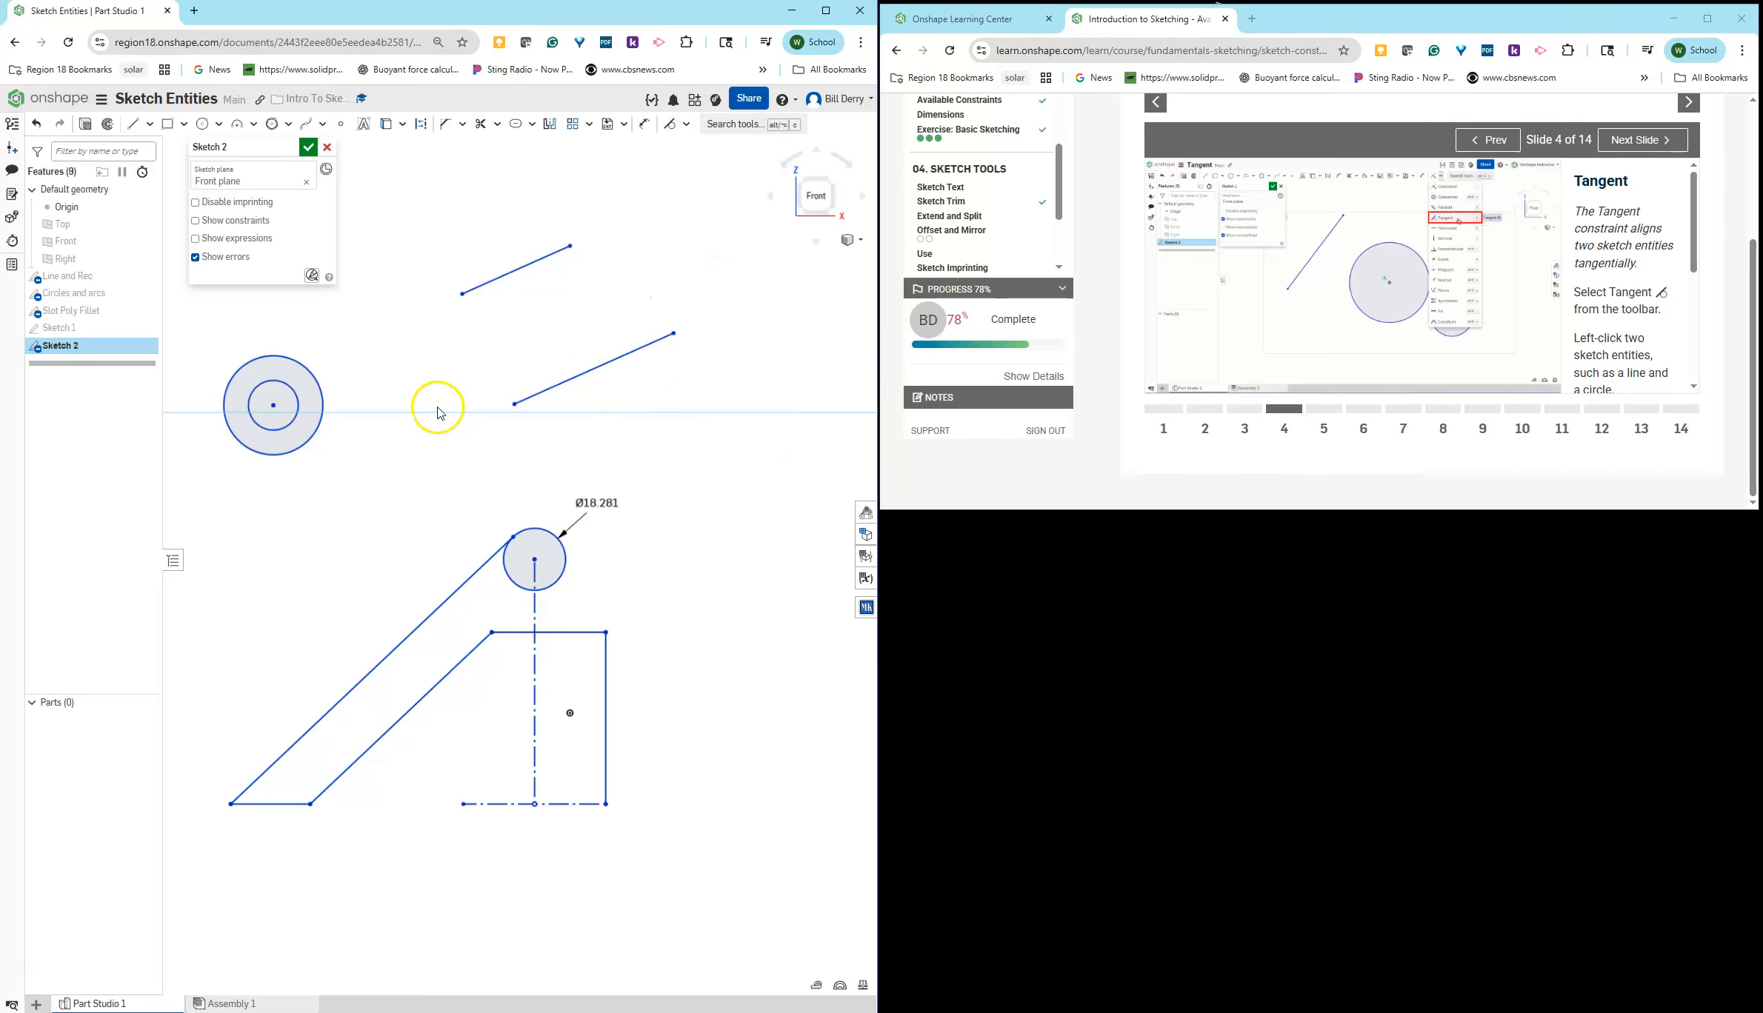
click(428, 317)
drag(426, 314, 260, 386)
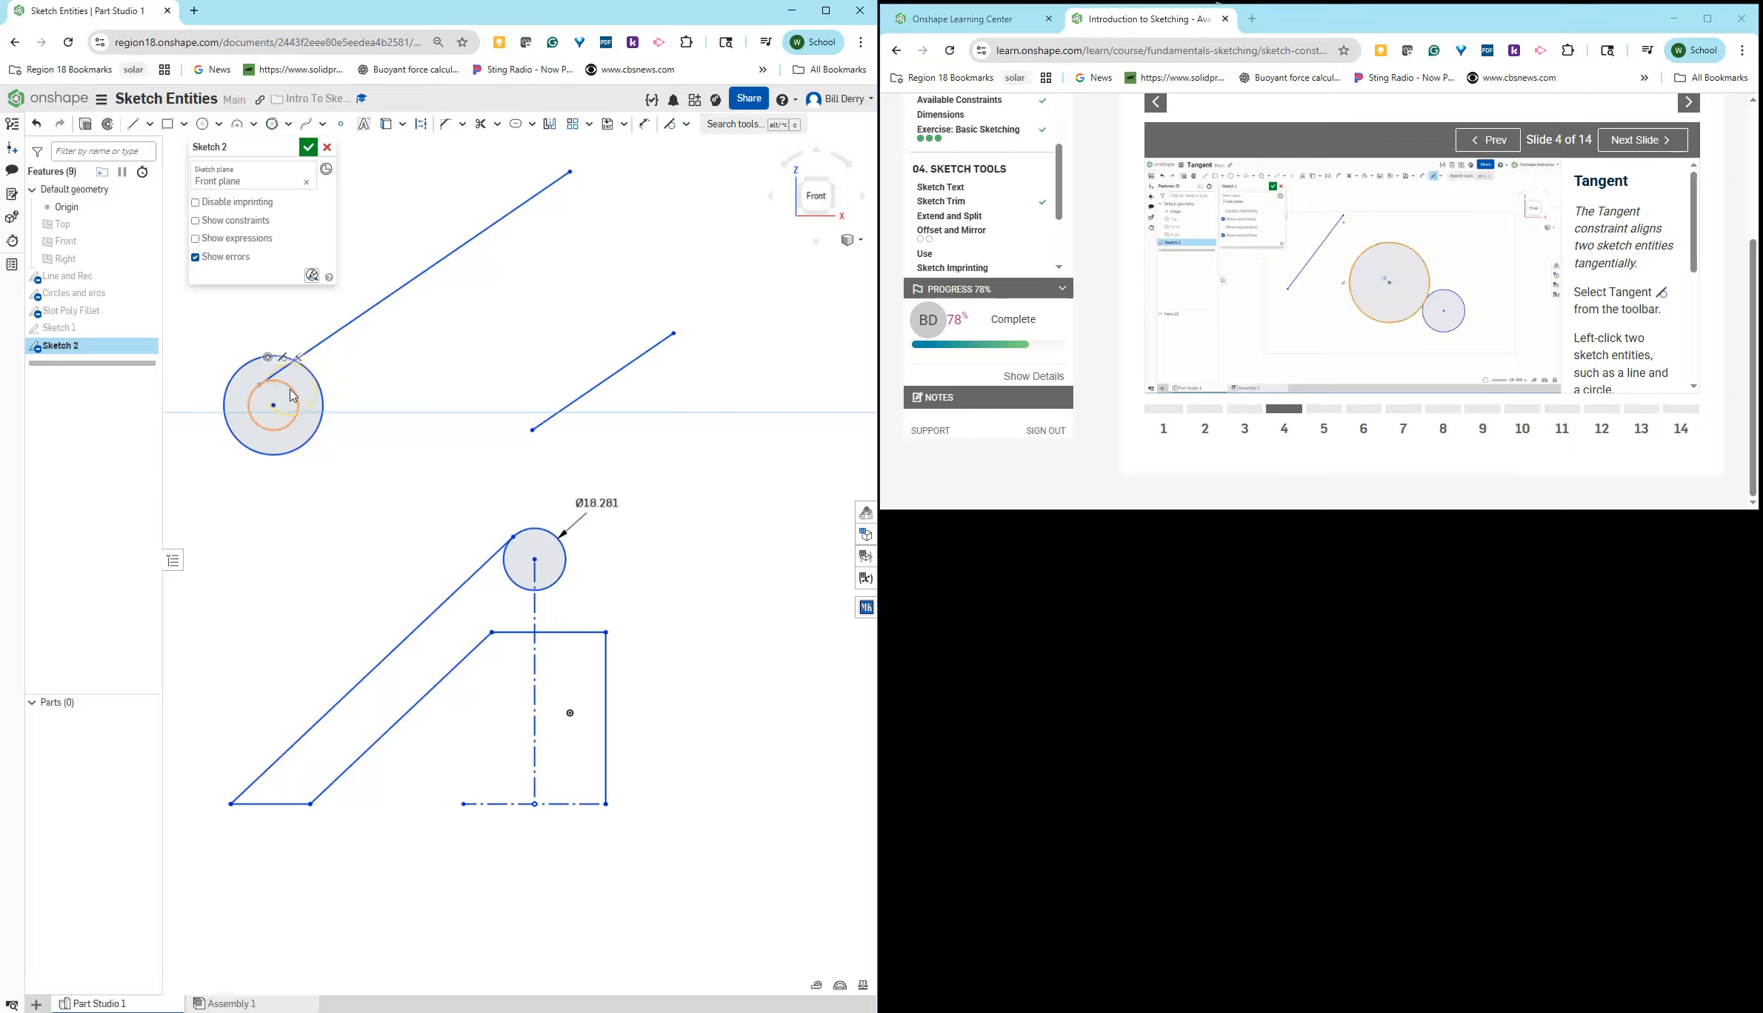
click(782, 422)
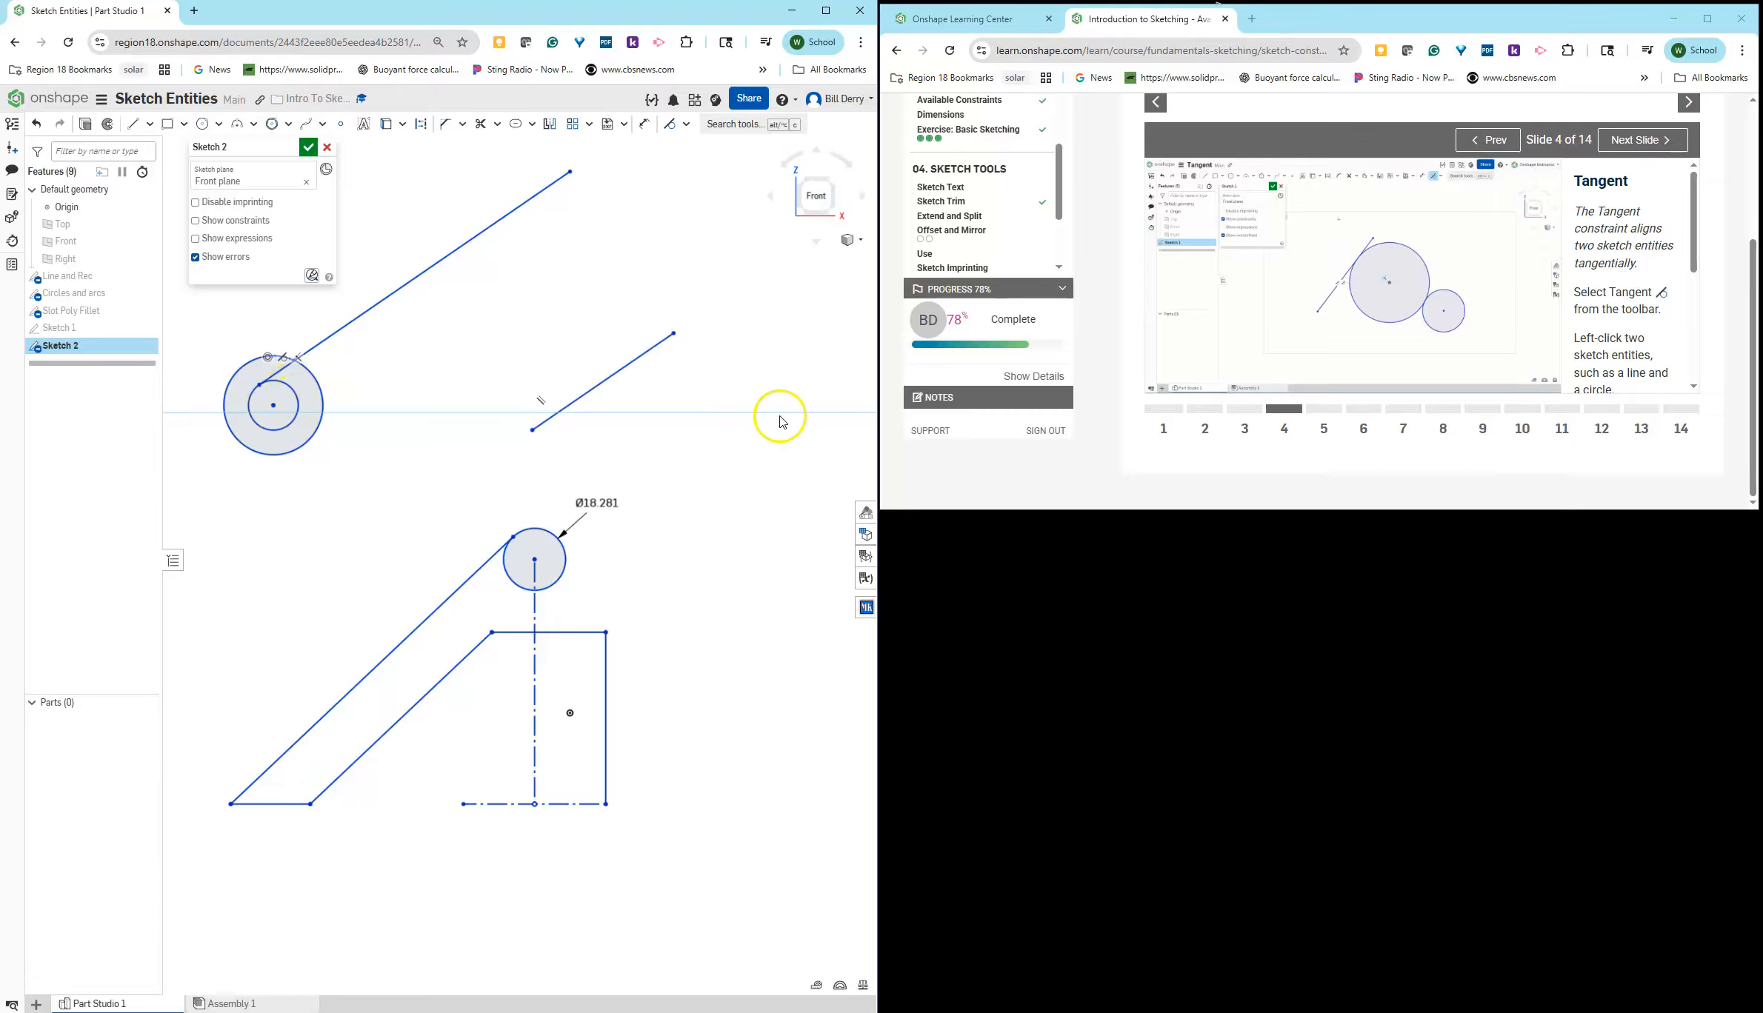
Step: Make the lower slanted line tangent to the outer concentric circle and enlarge that circle to about 102.2 in in diameter
click(674, 128)
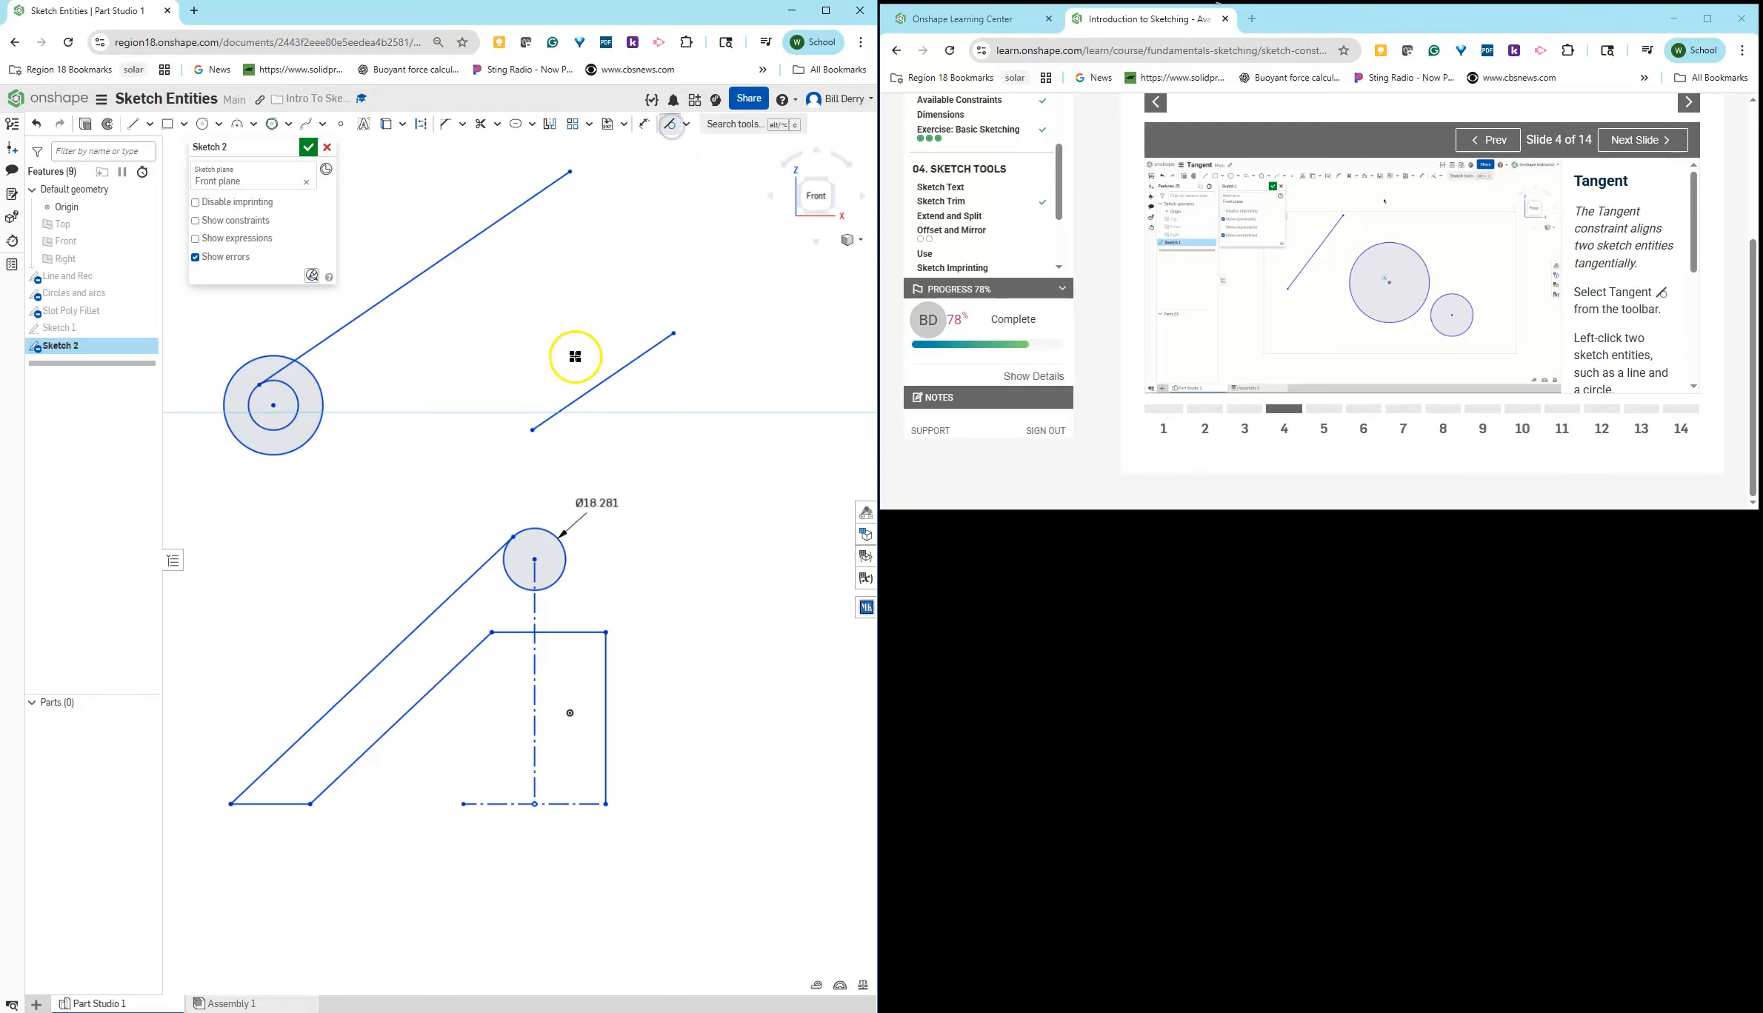
click(325, 427)
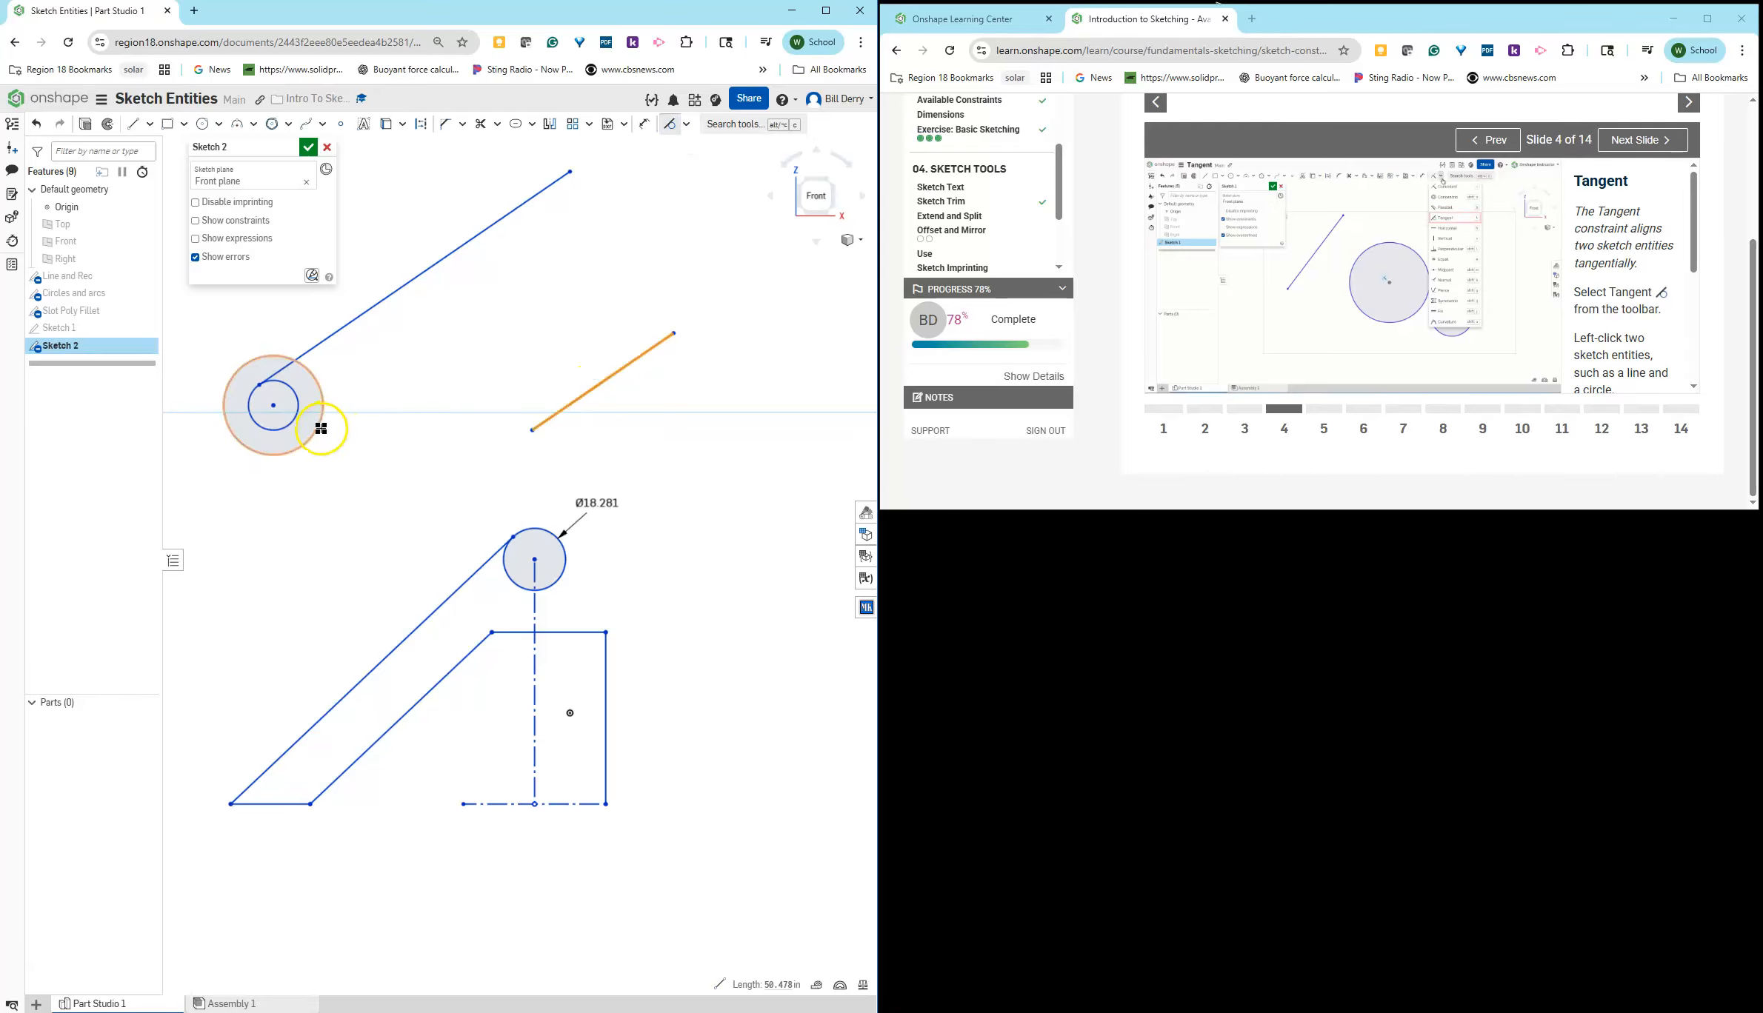
drag(528, 435, 368, 559)
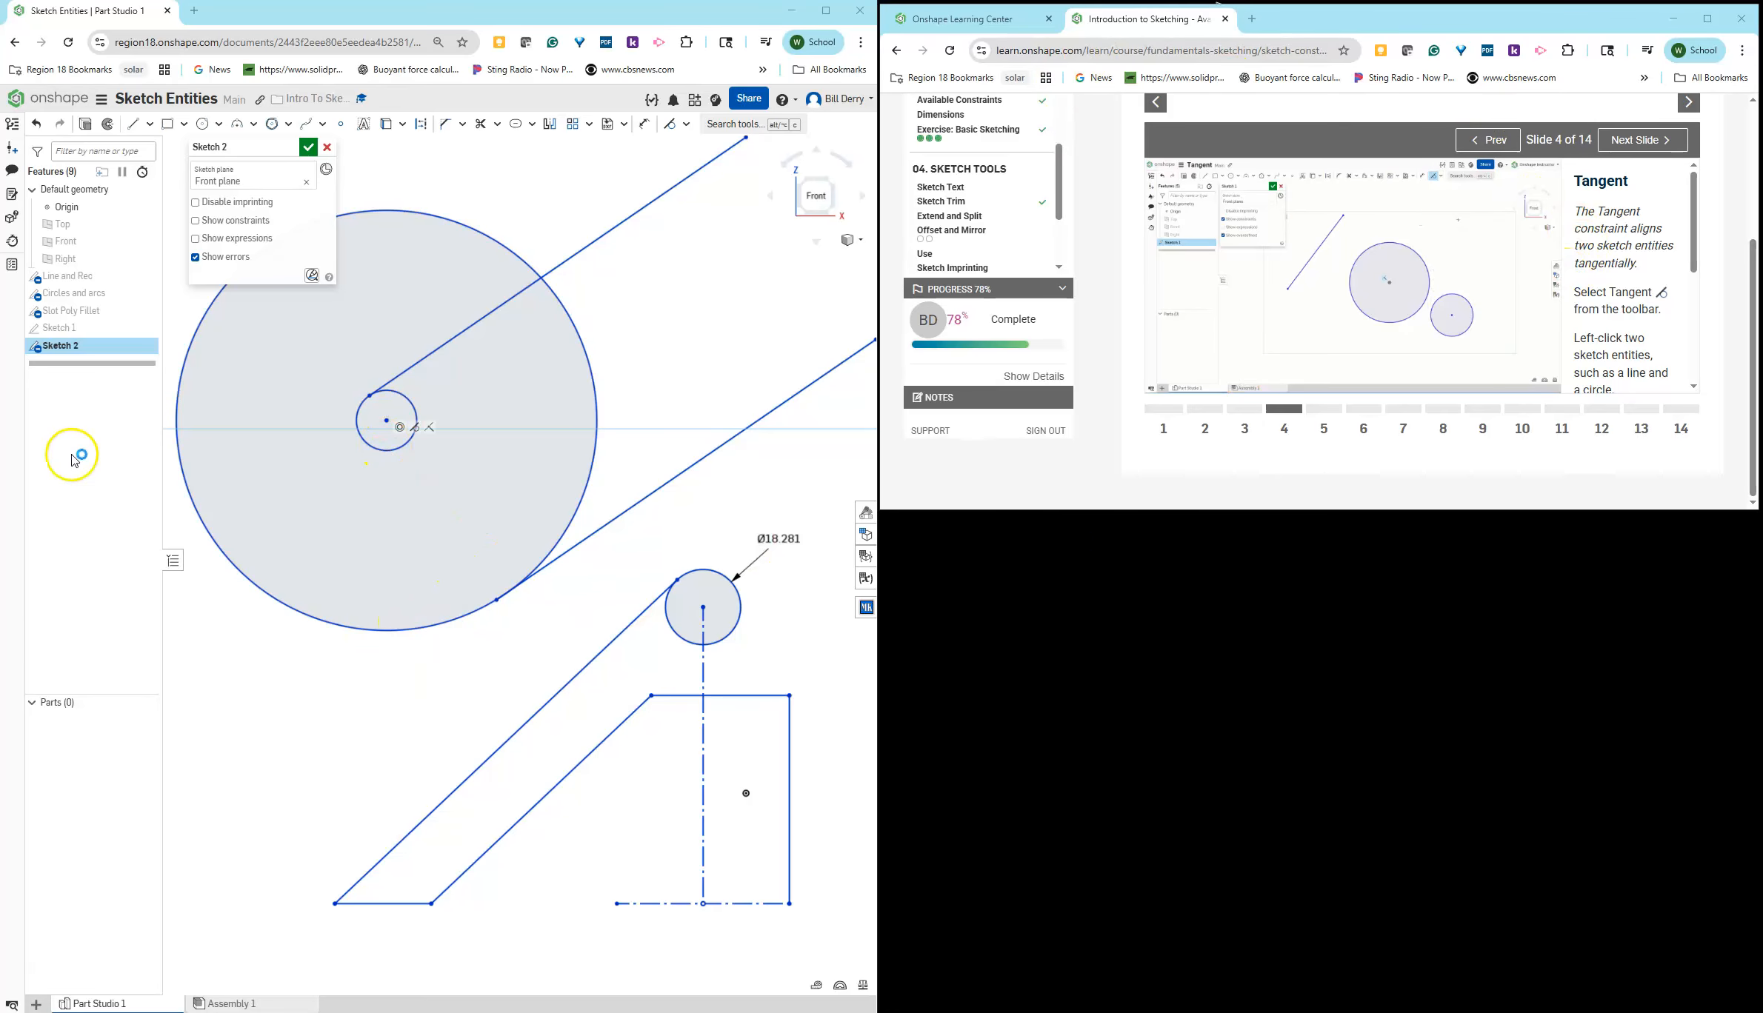
Step: Sketch two overlapping circles about 23.9 and 22.1 in in diameter below the large concentric circle
click(201, 126)
click(256, 687)
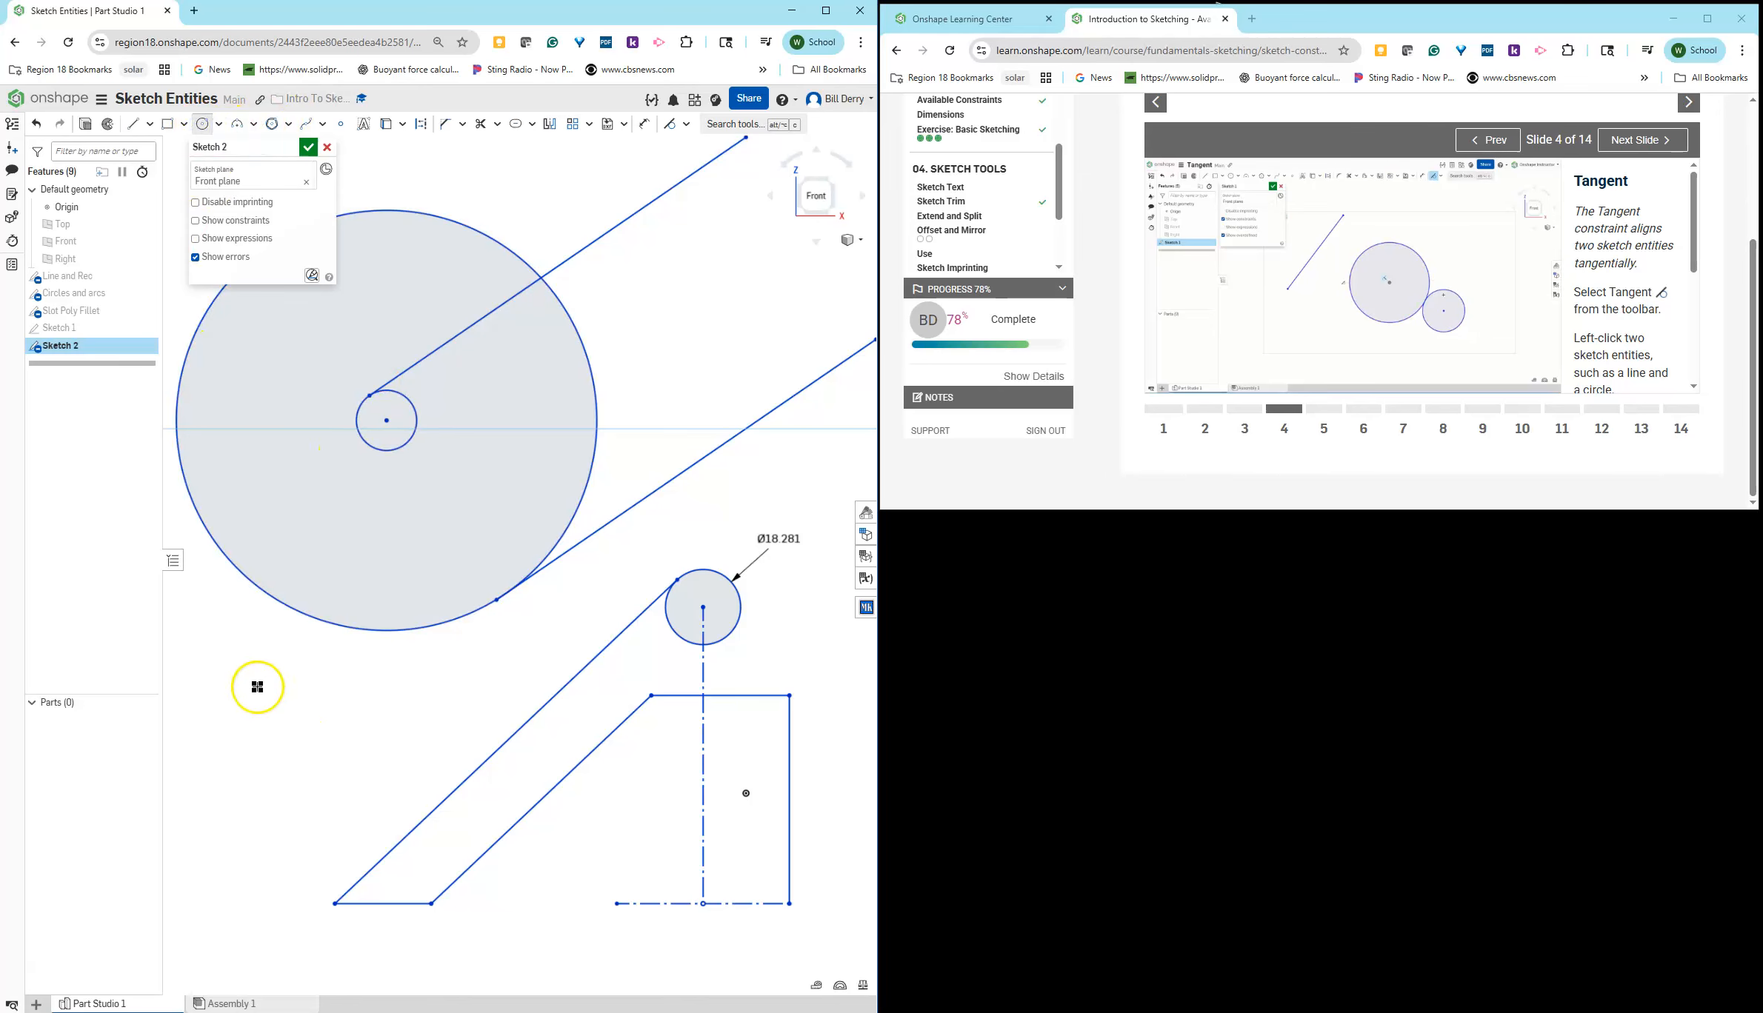
click(299, 745)
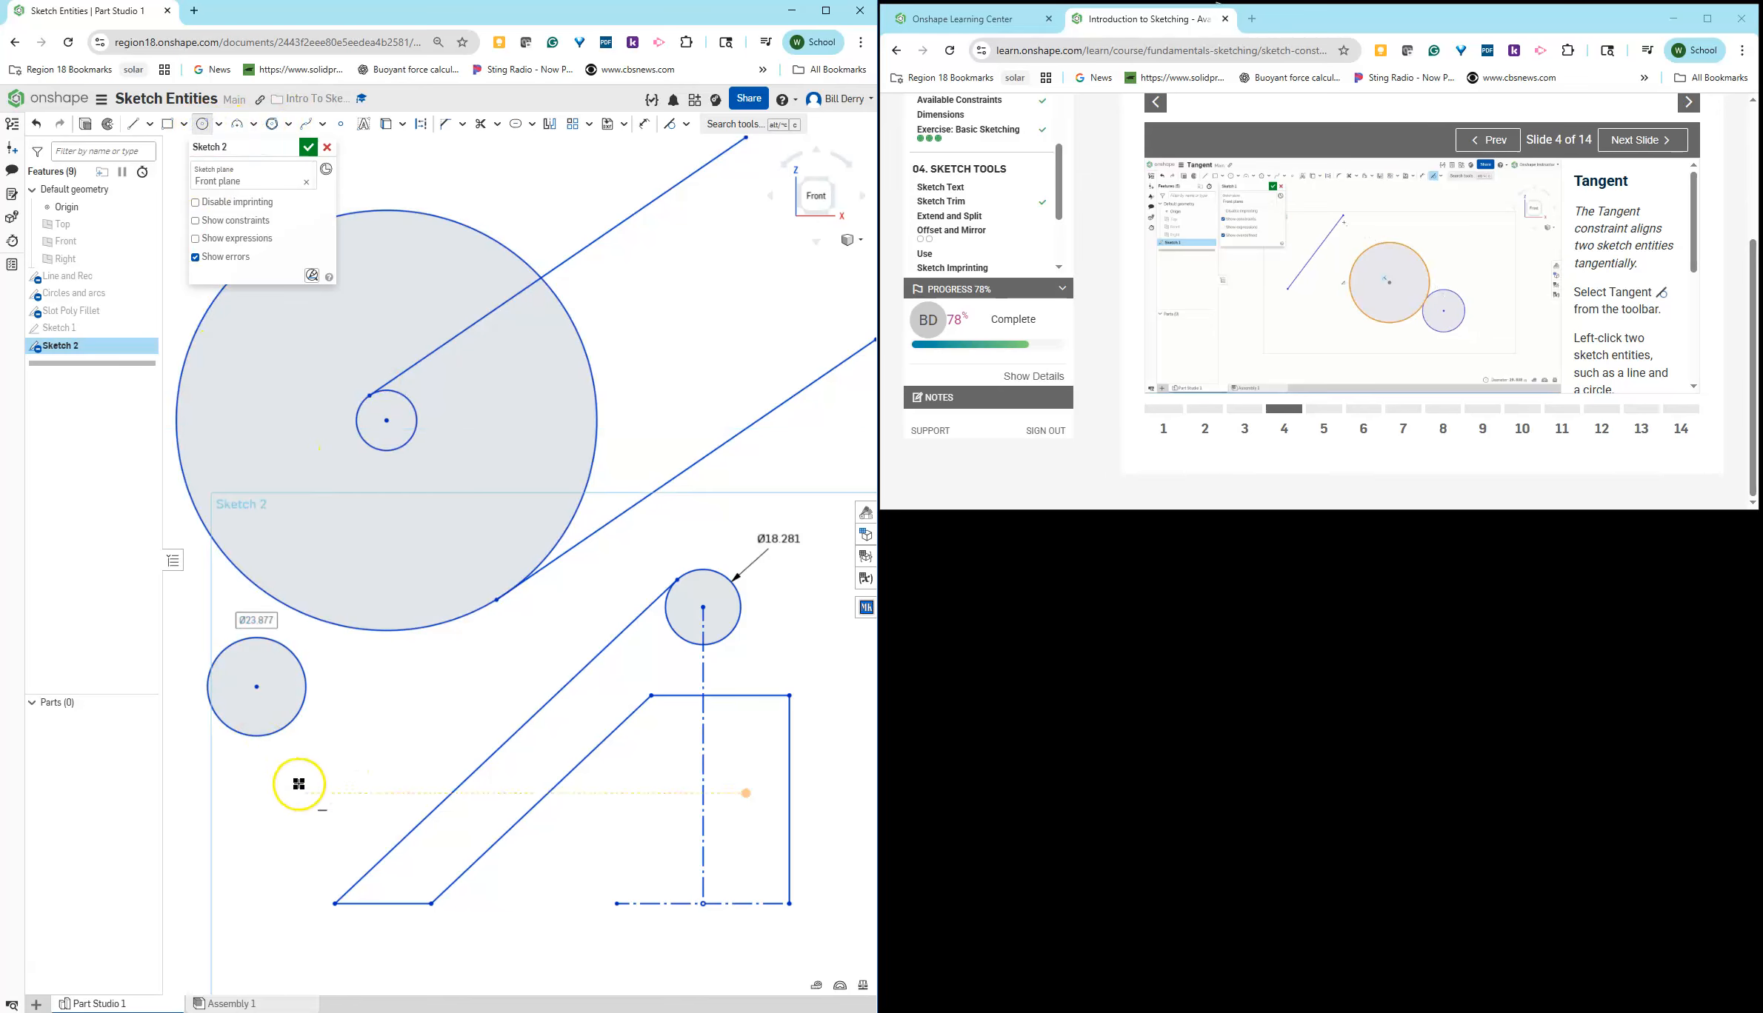
click(321, 723)
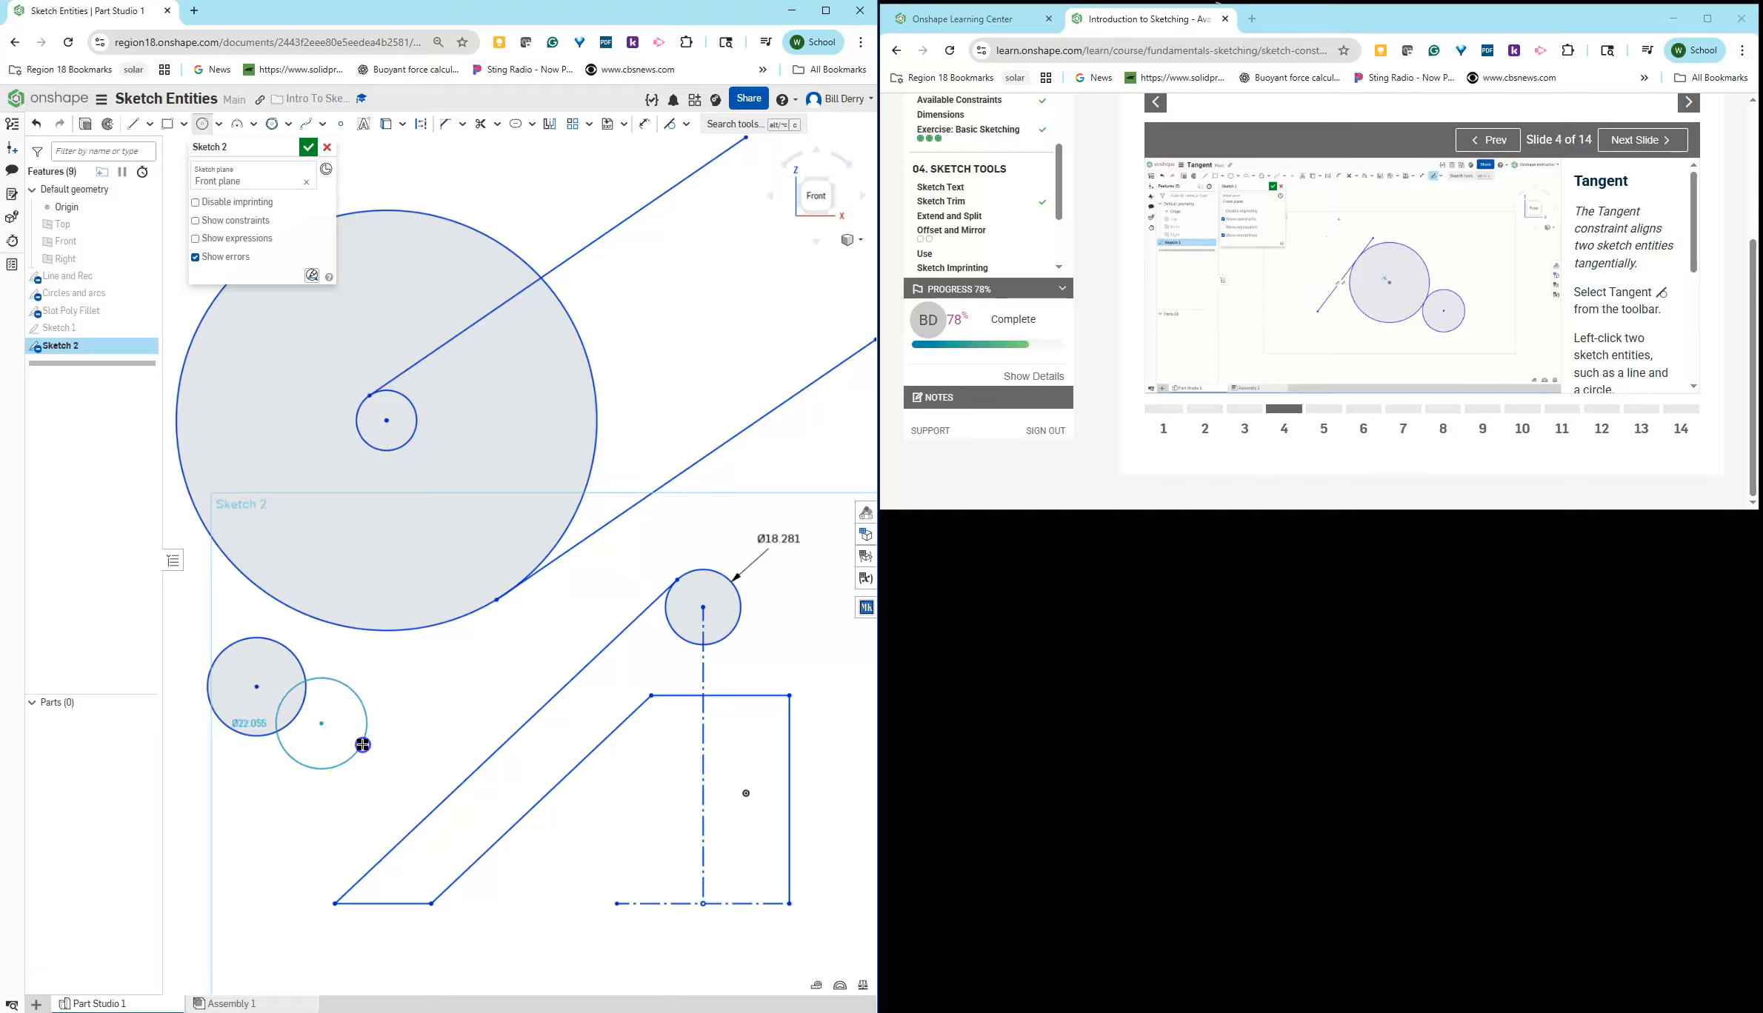
click(363, 745)
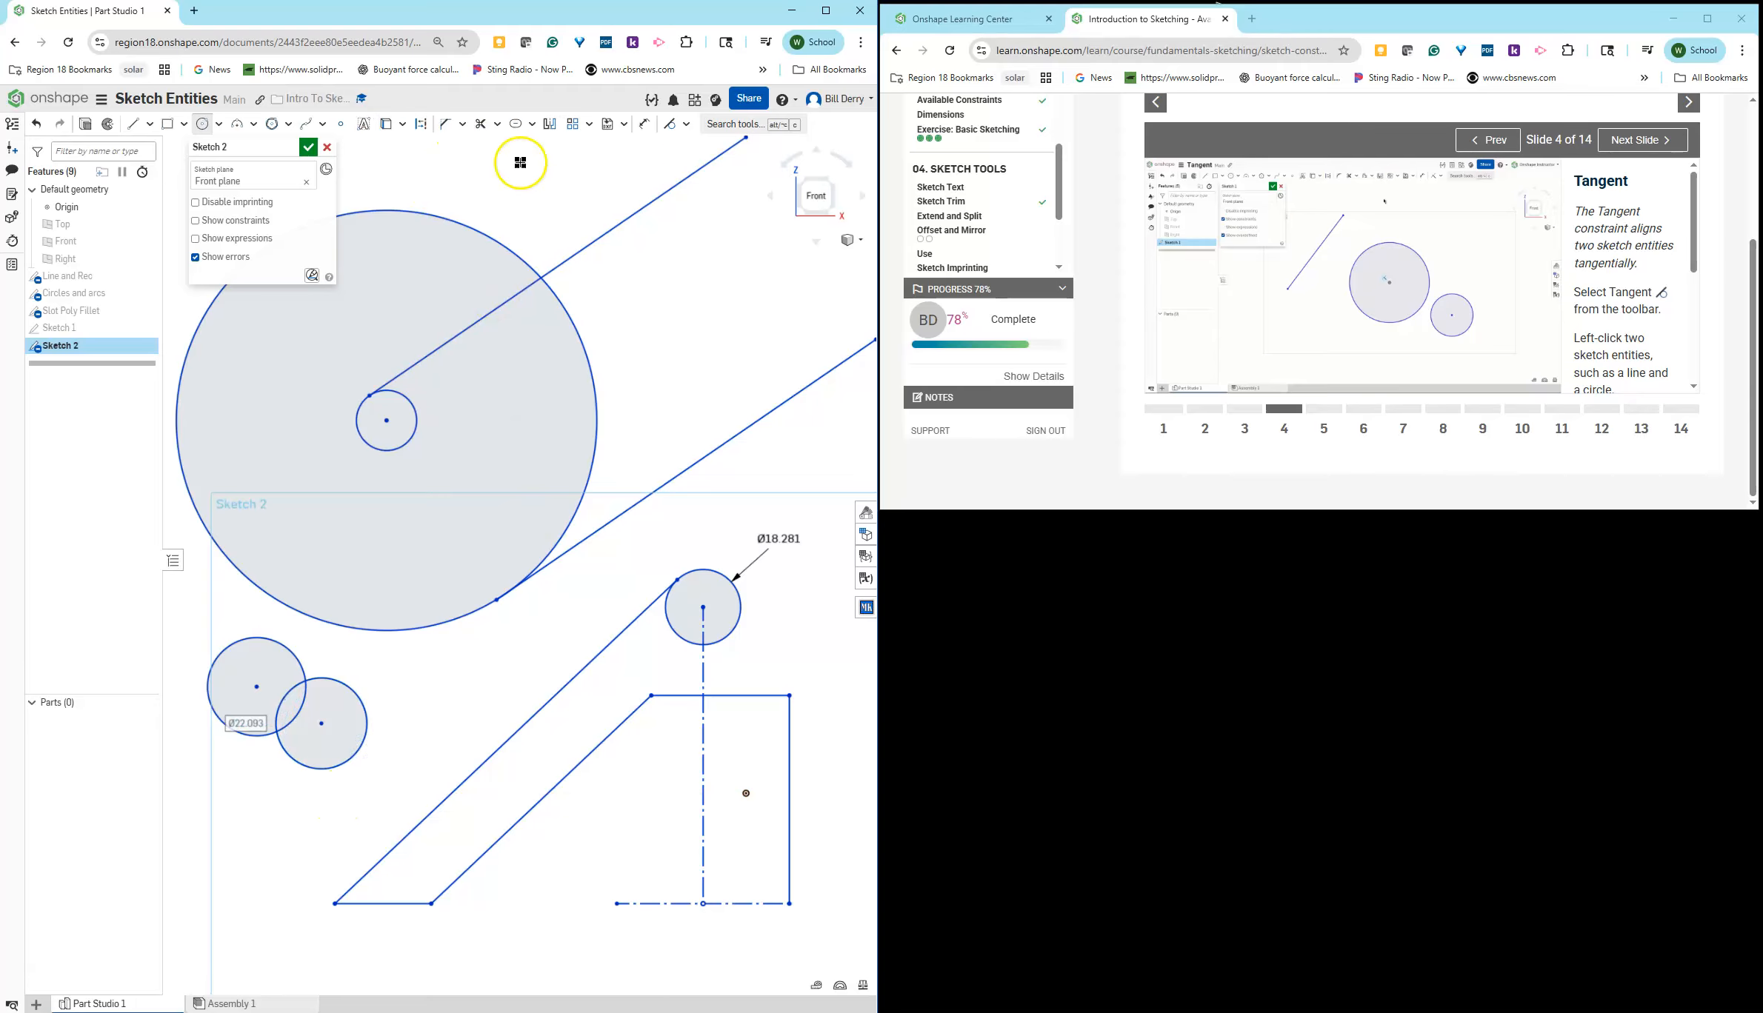
click(331, 806)
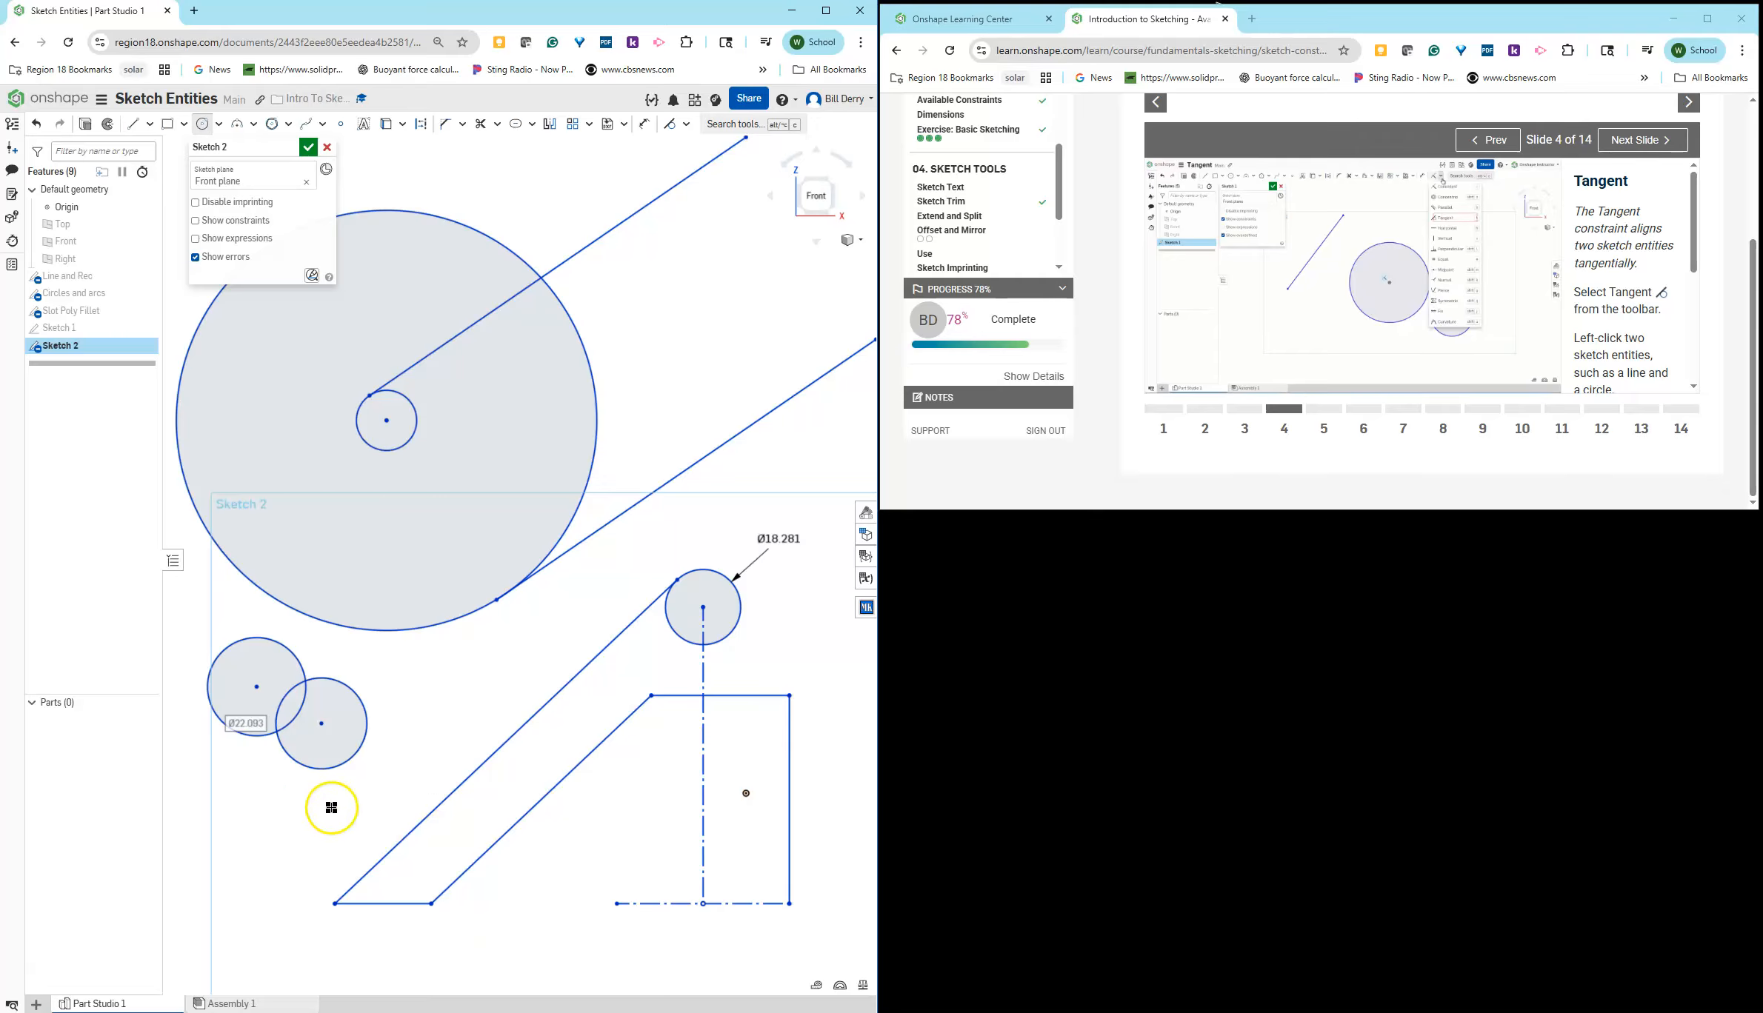
click(283, 743)
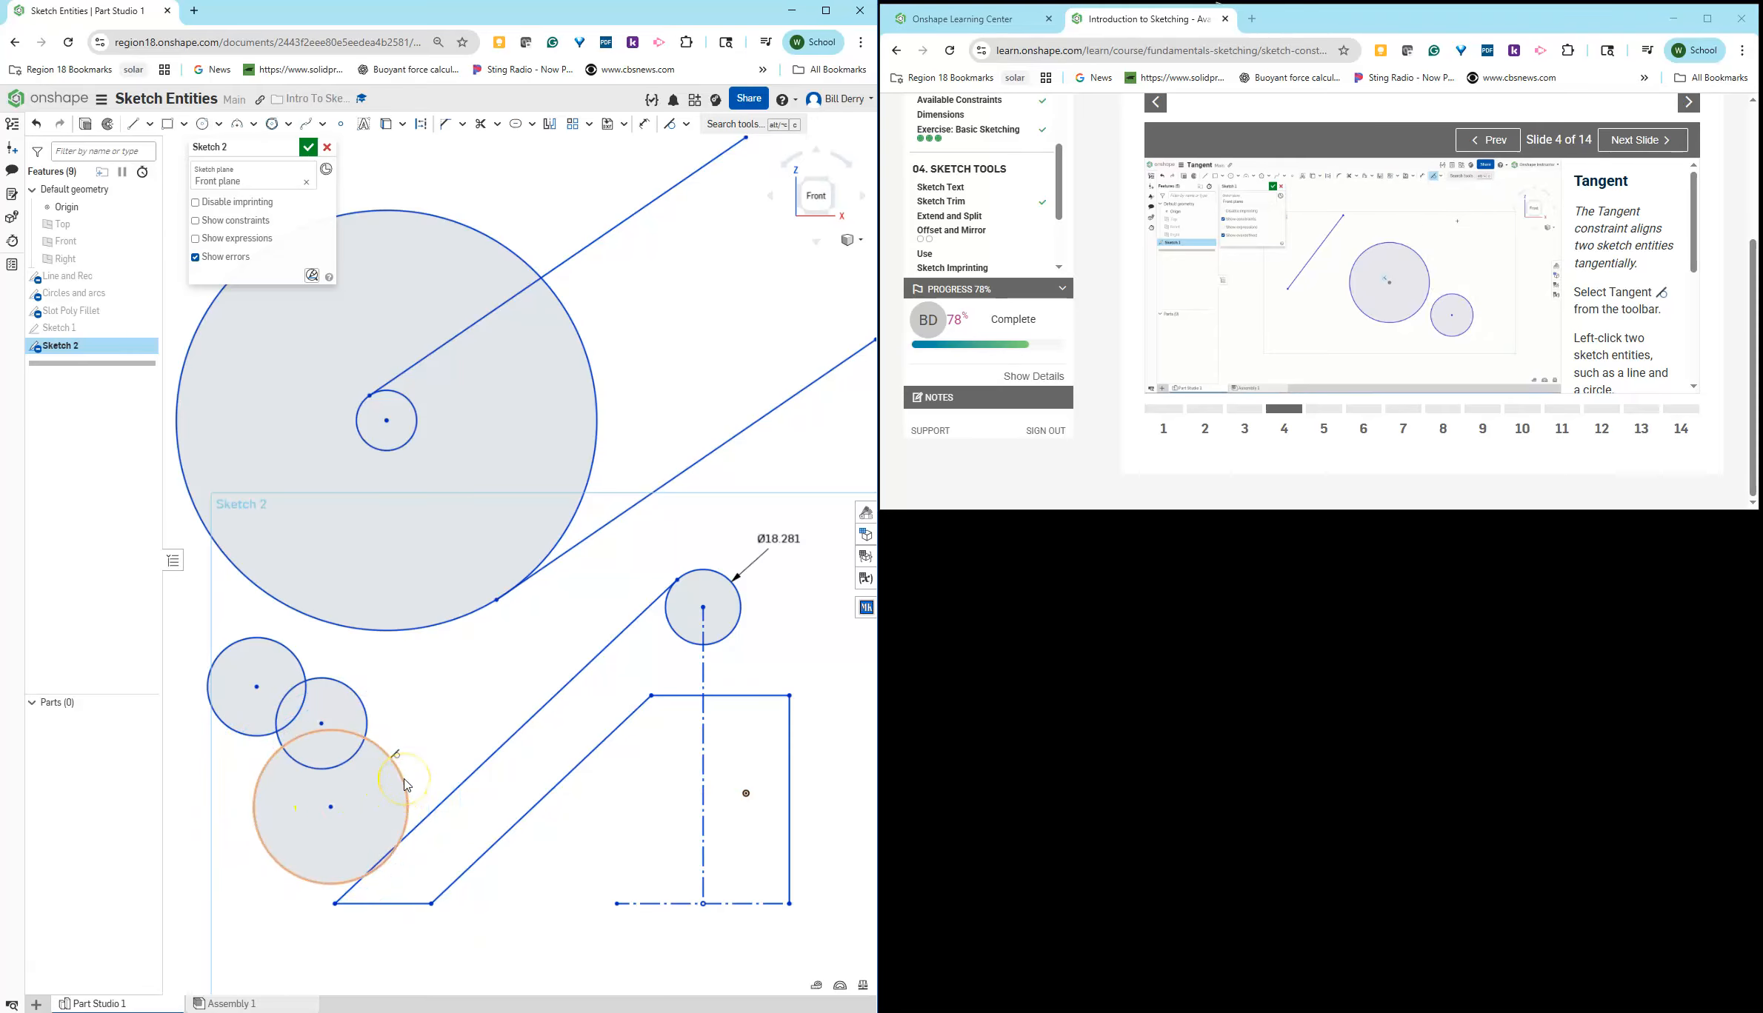
key(ctrl+z)
Step: Try a Tangent constraint between the two small overlapping circles and undo it
drag(388, 840, 251, 700)
click(670, 123)
click(358, 693)
click(302, 713)
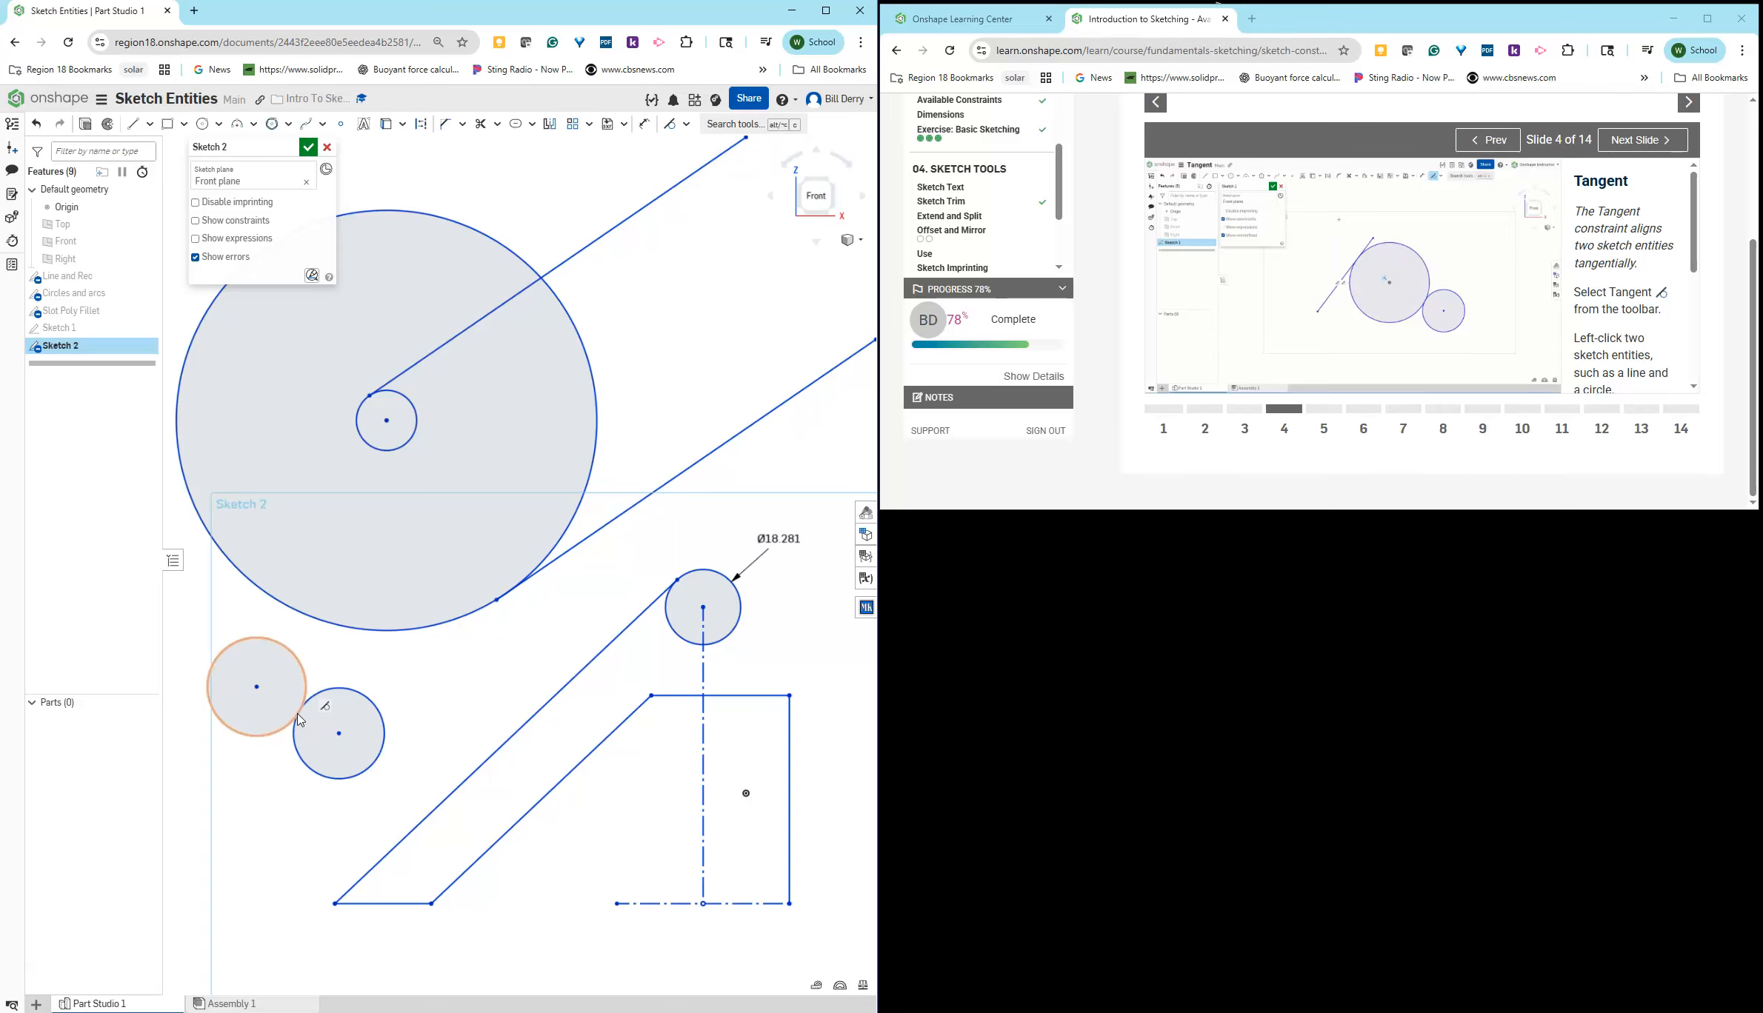
key(ctrl+z)
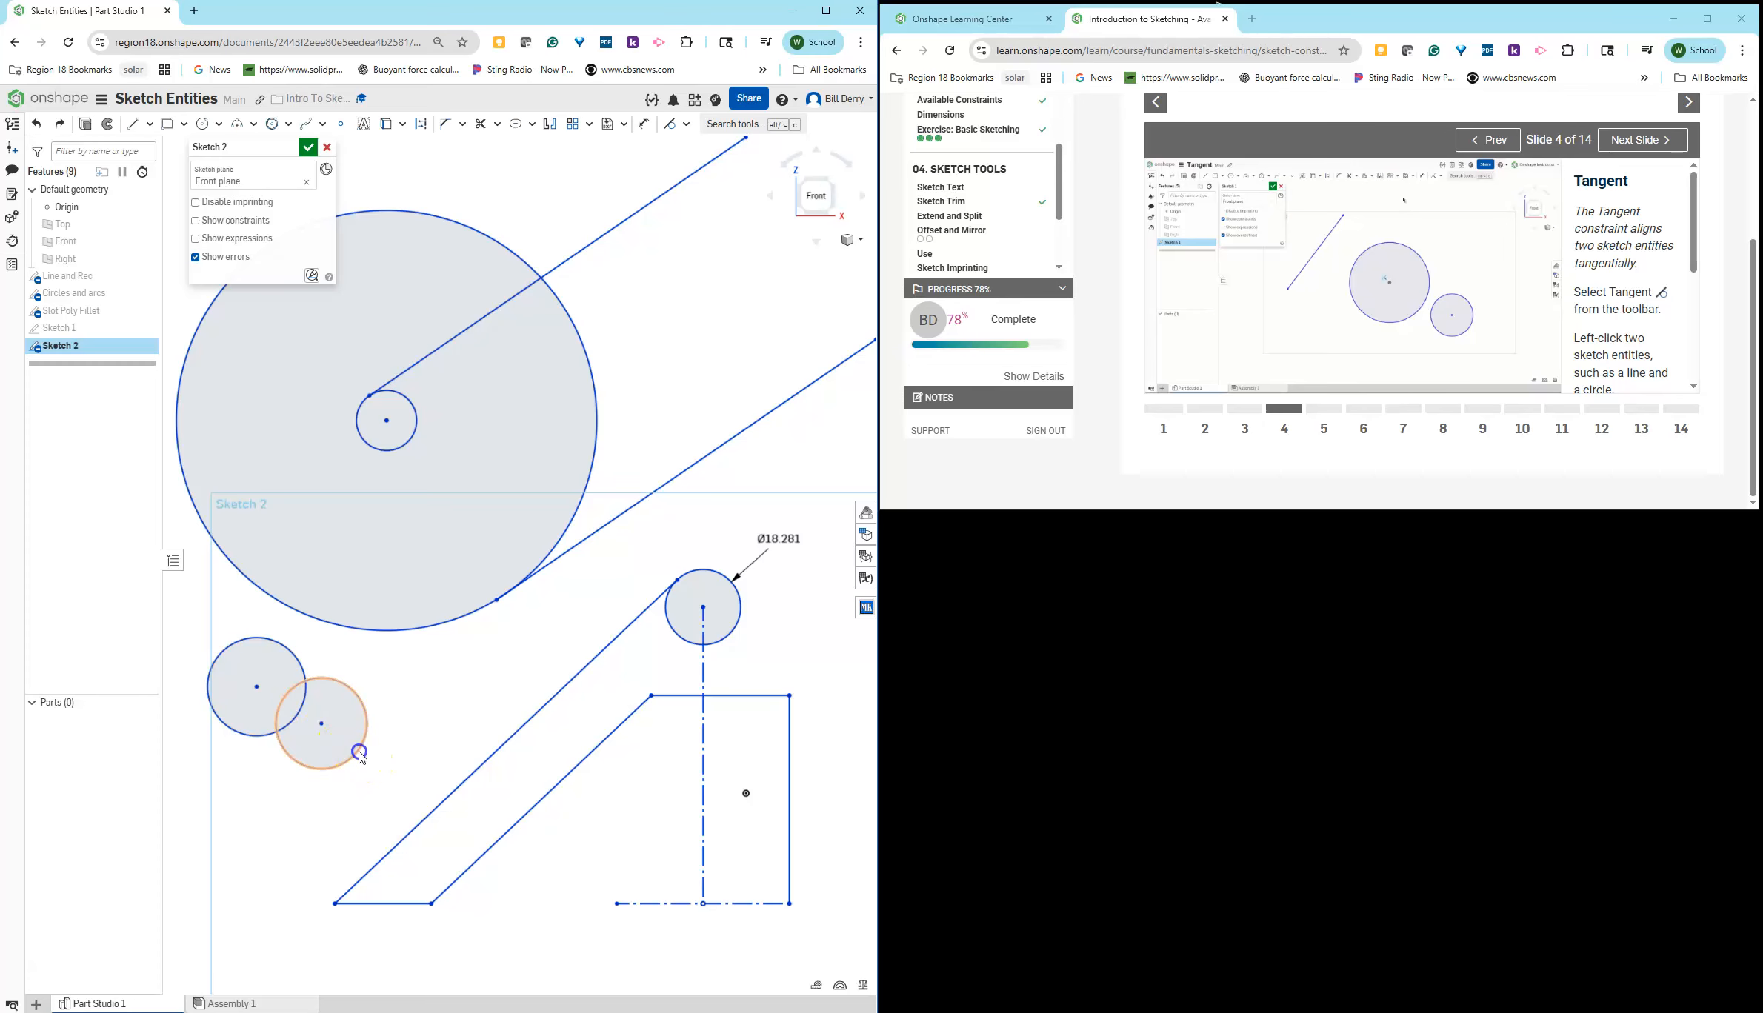
Step: Move the second small circle inside the first one and make the two circles internally tangent
drag(327, 731, 260, 695)
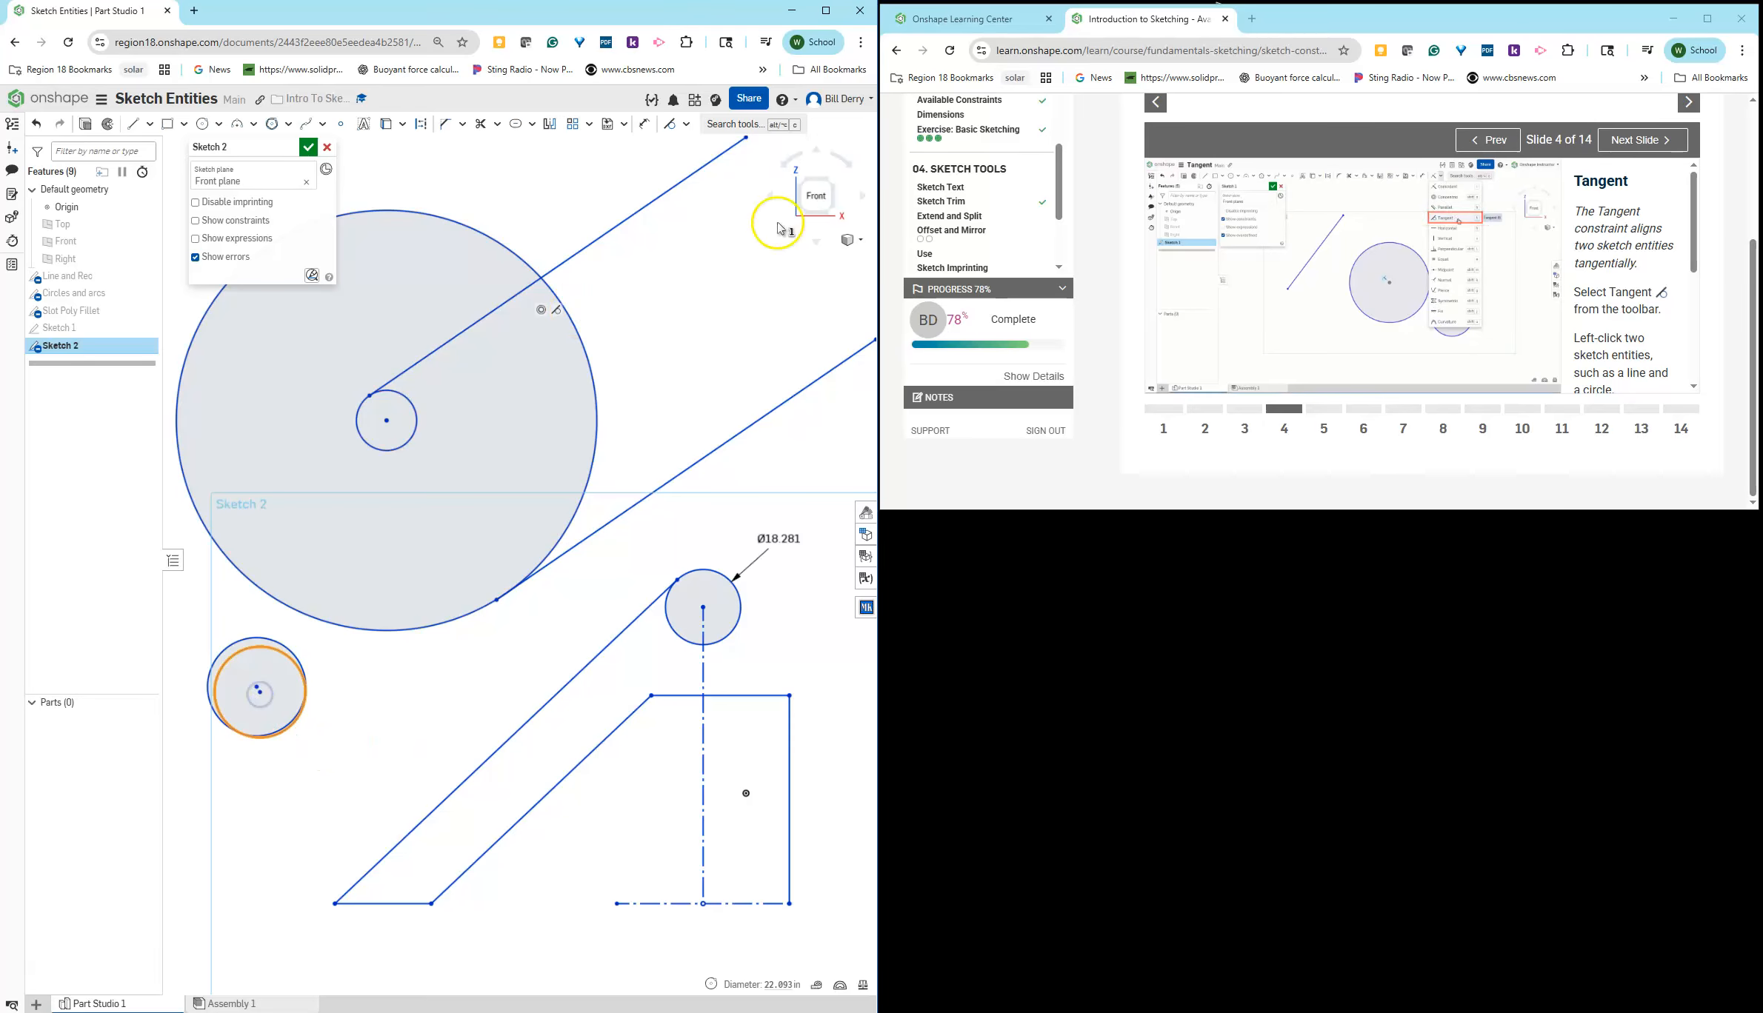
click(670, 124)
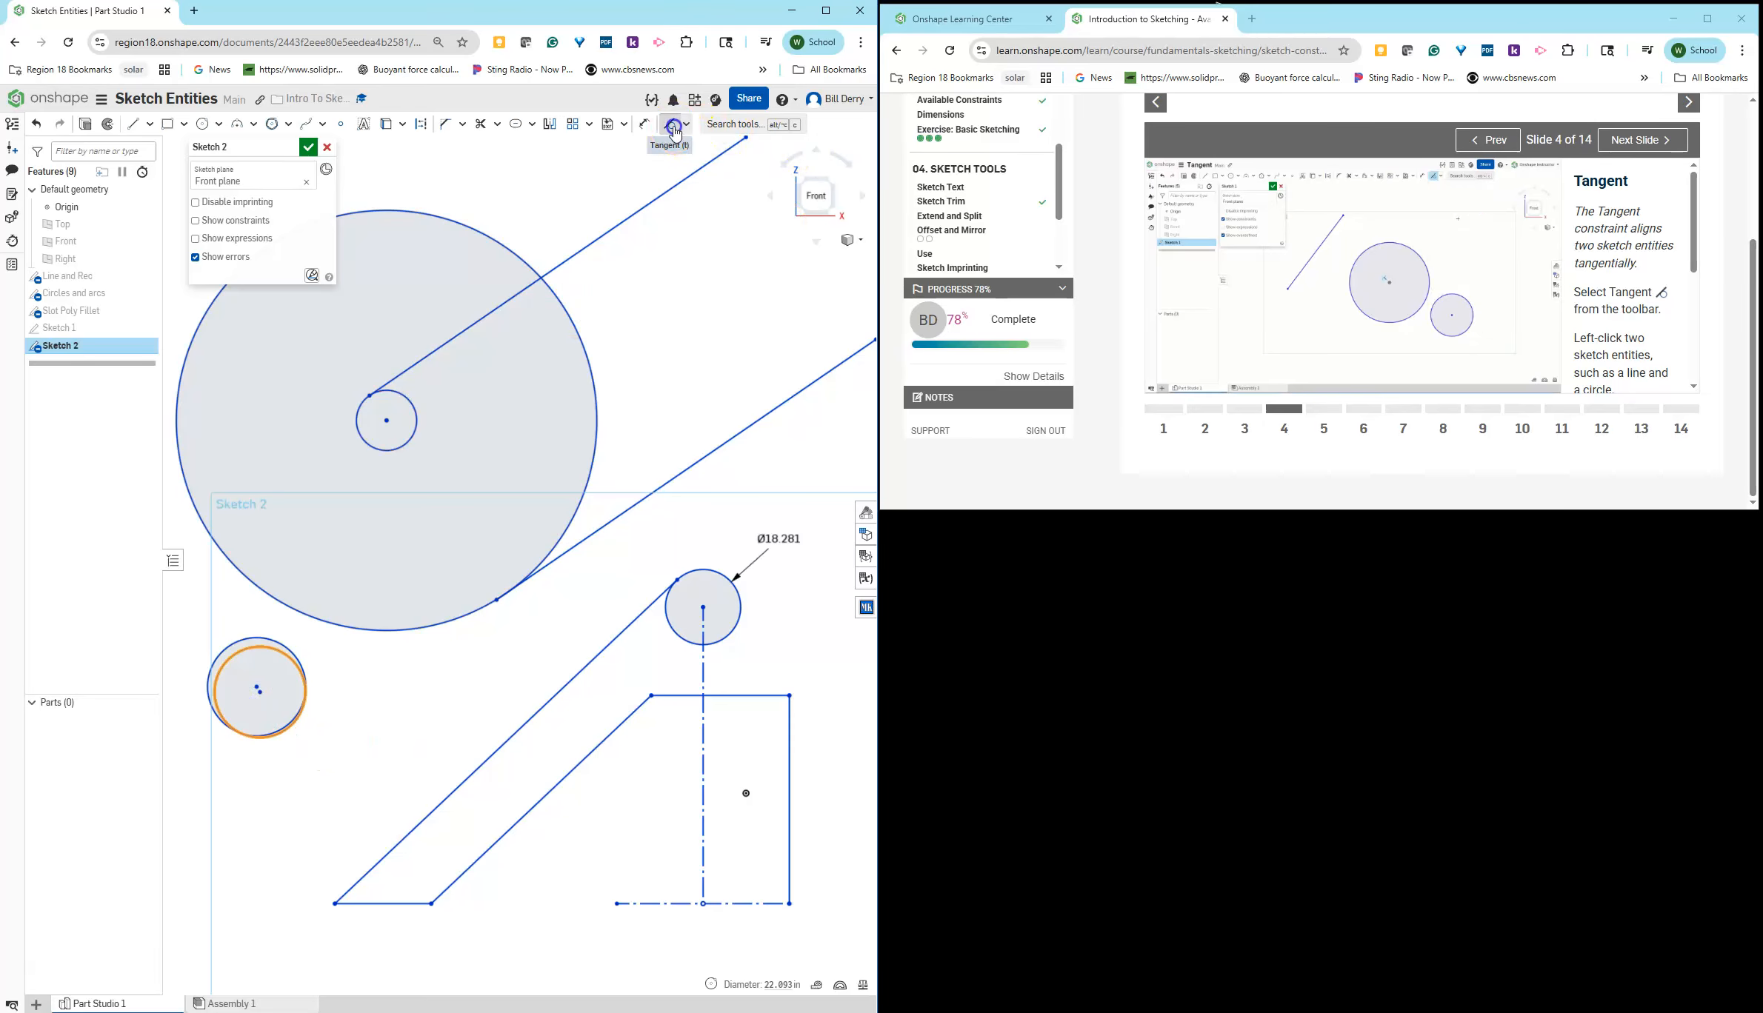
click(255, 659)
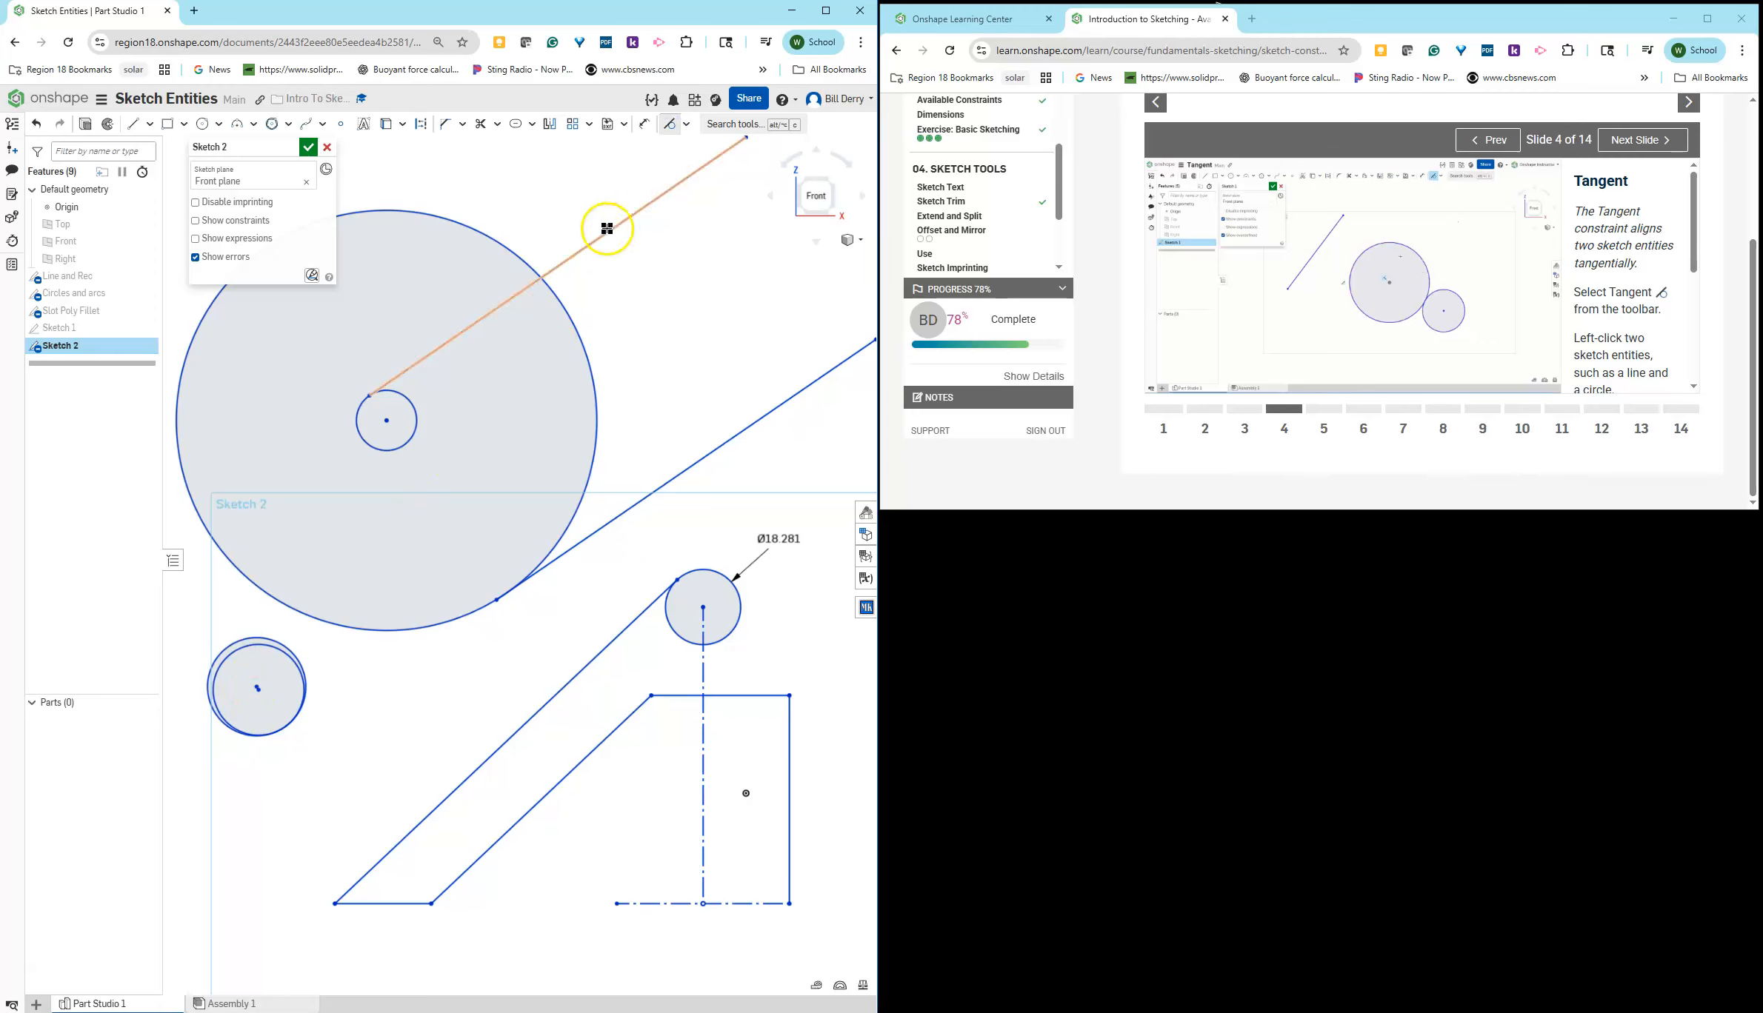
drag(292, 766, 169, 627)
drag(354, 744, 326, 779)
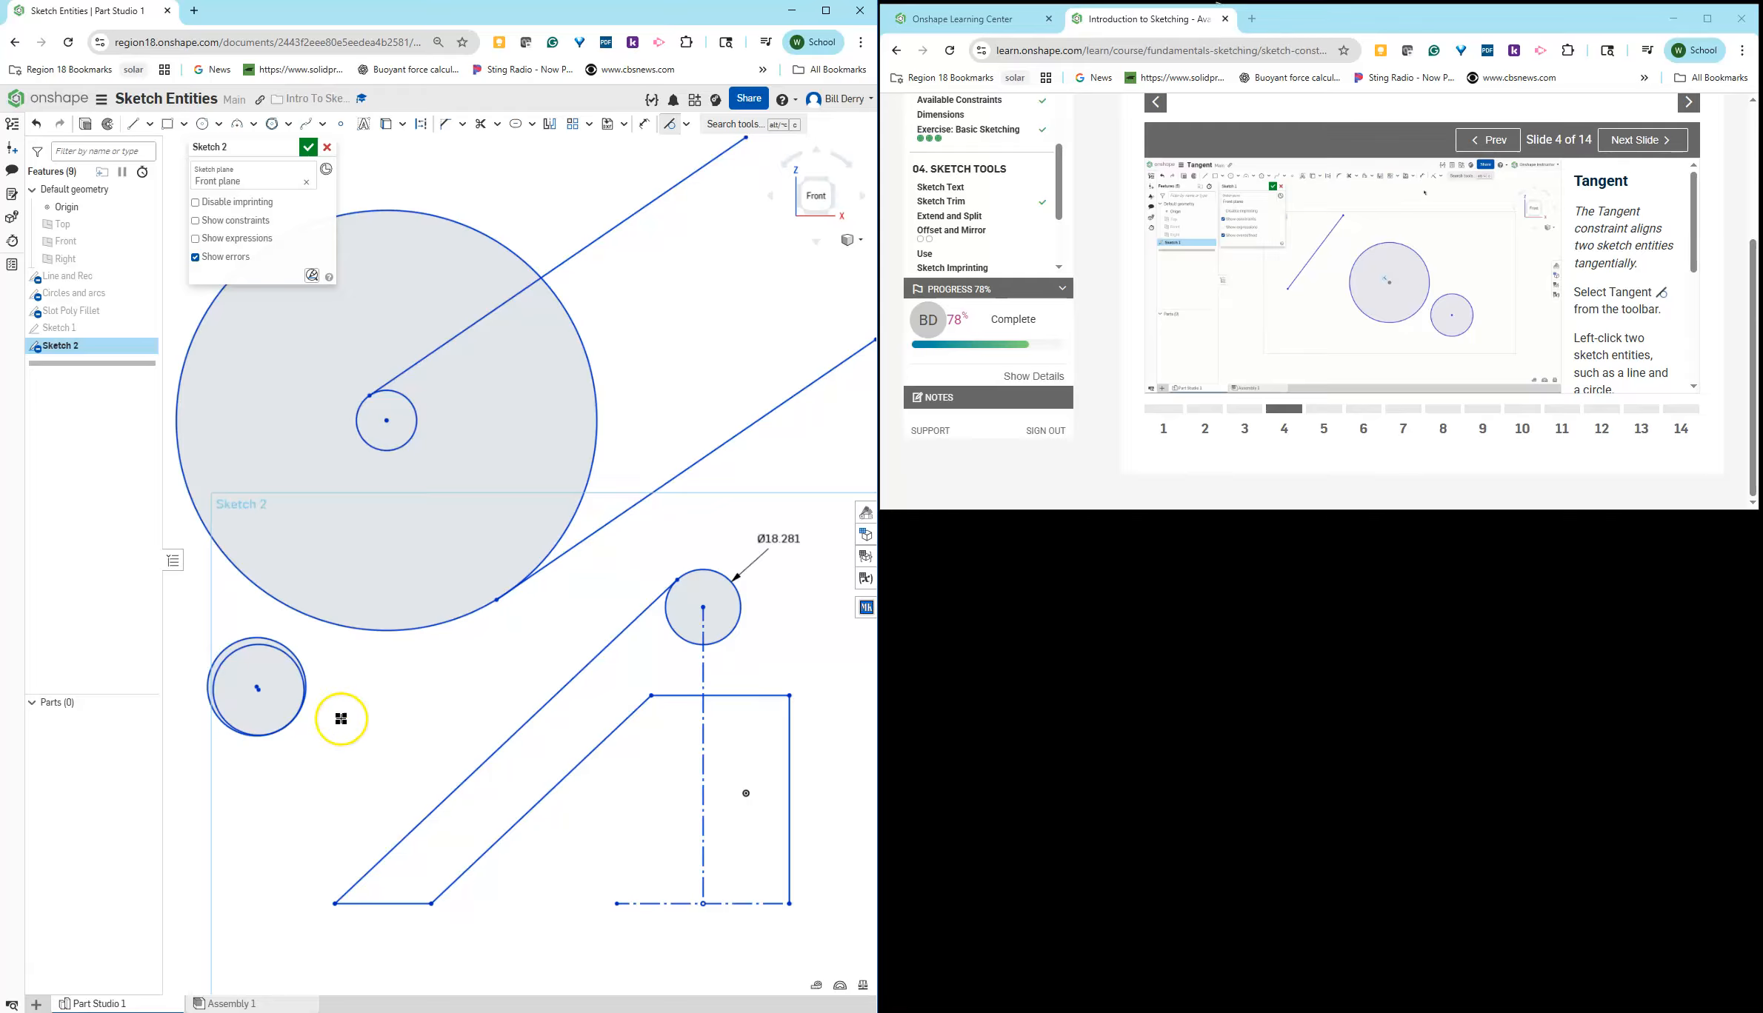
key(f)
key(g)
drag(187, 654, 331, 808)
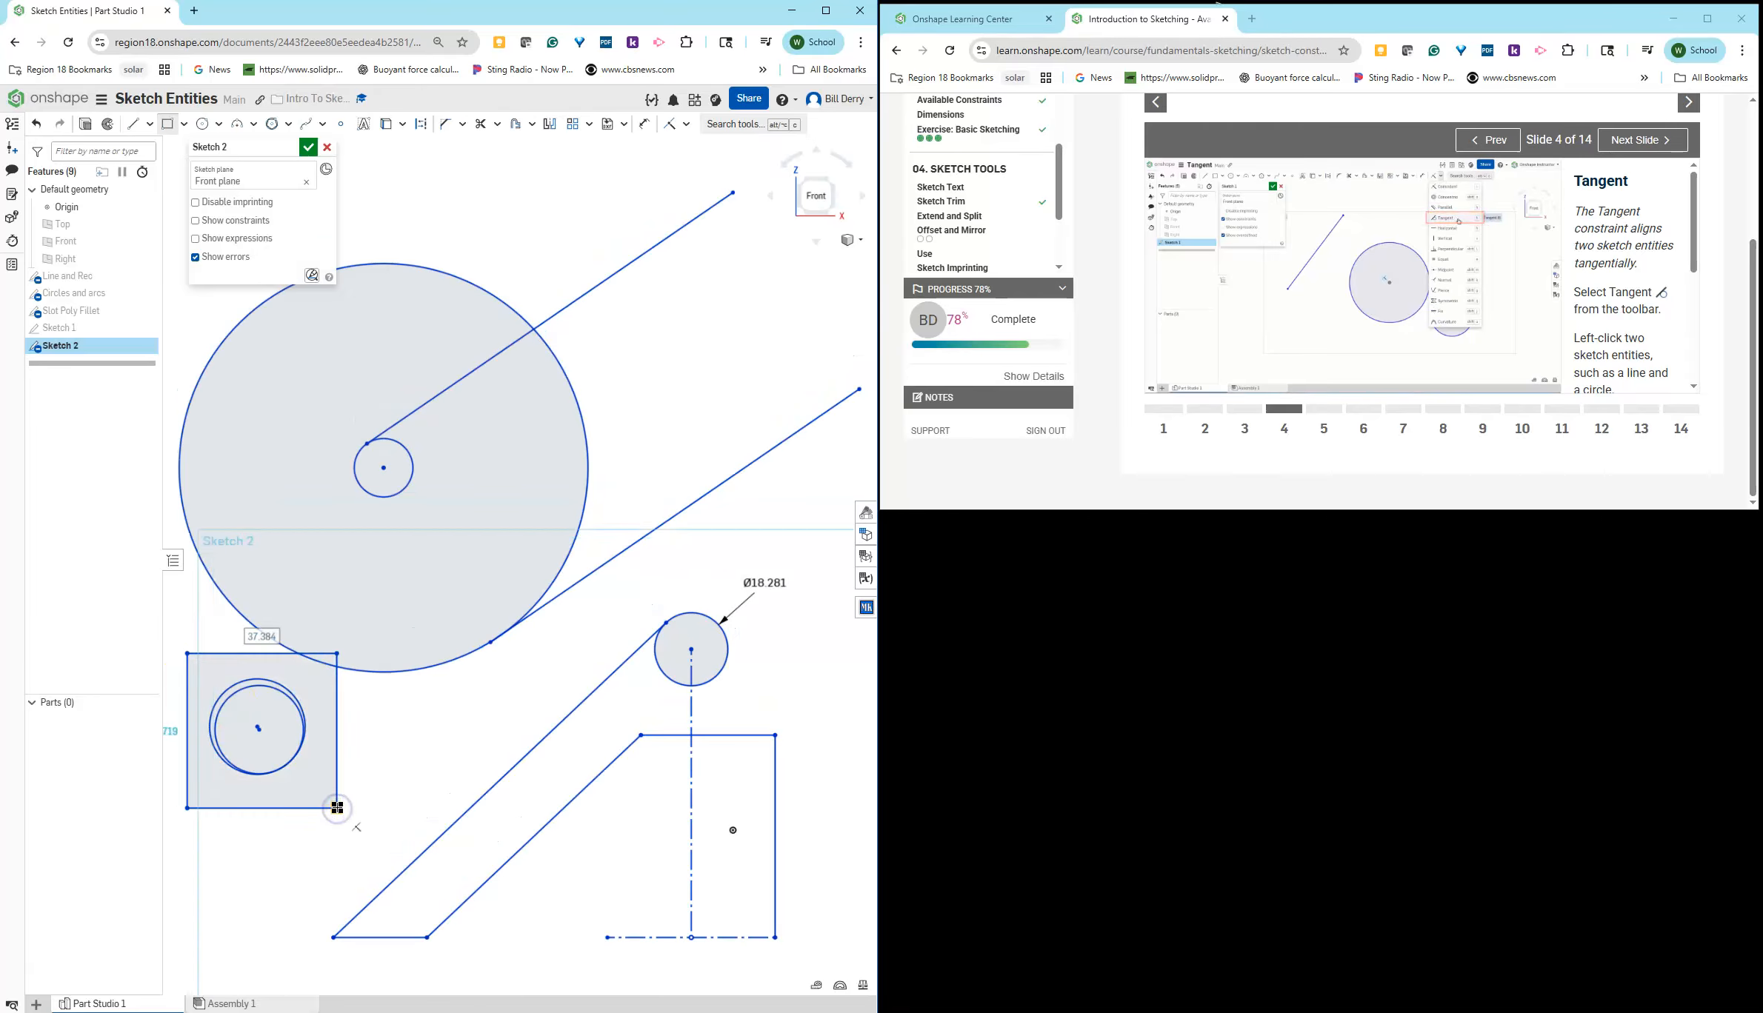
key(Escape)
Step: Select both small nested circles together, apply a Tangent constraint to them and inspect where they touch
drag(182, 655, 332, 809)
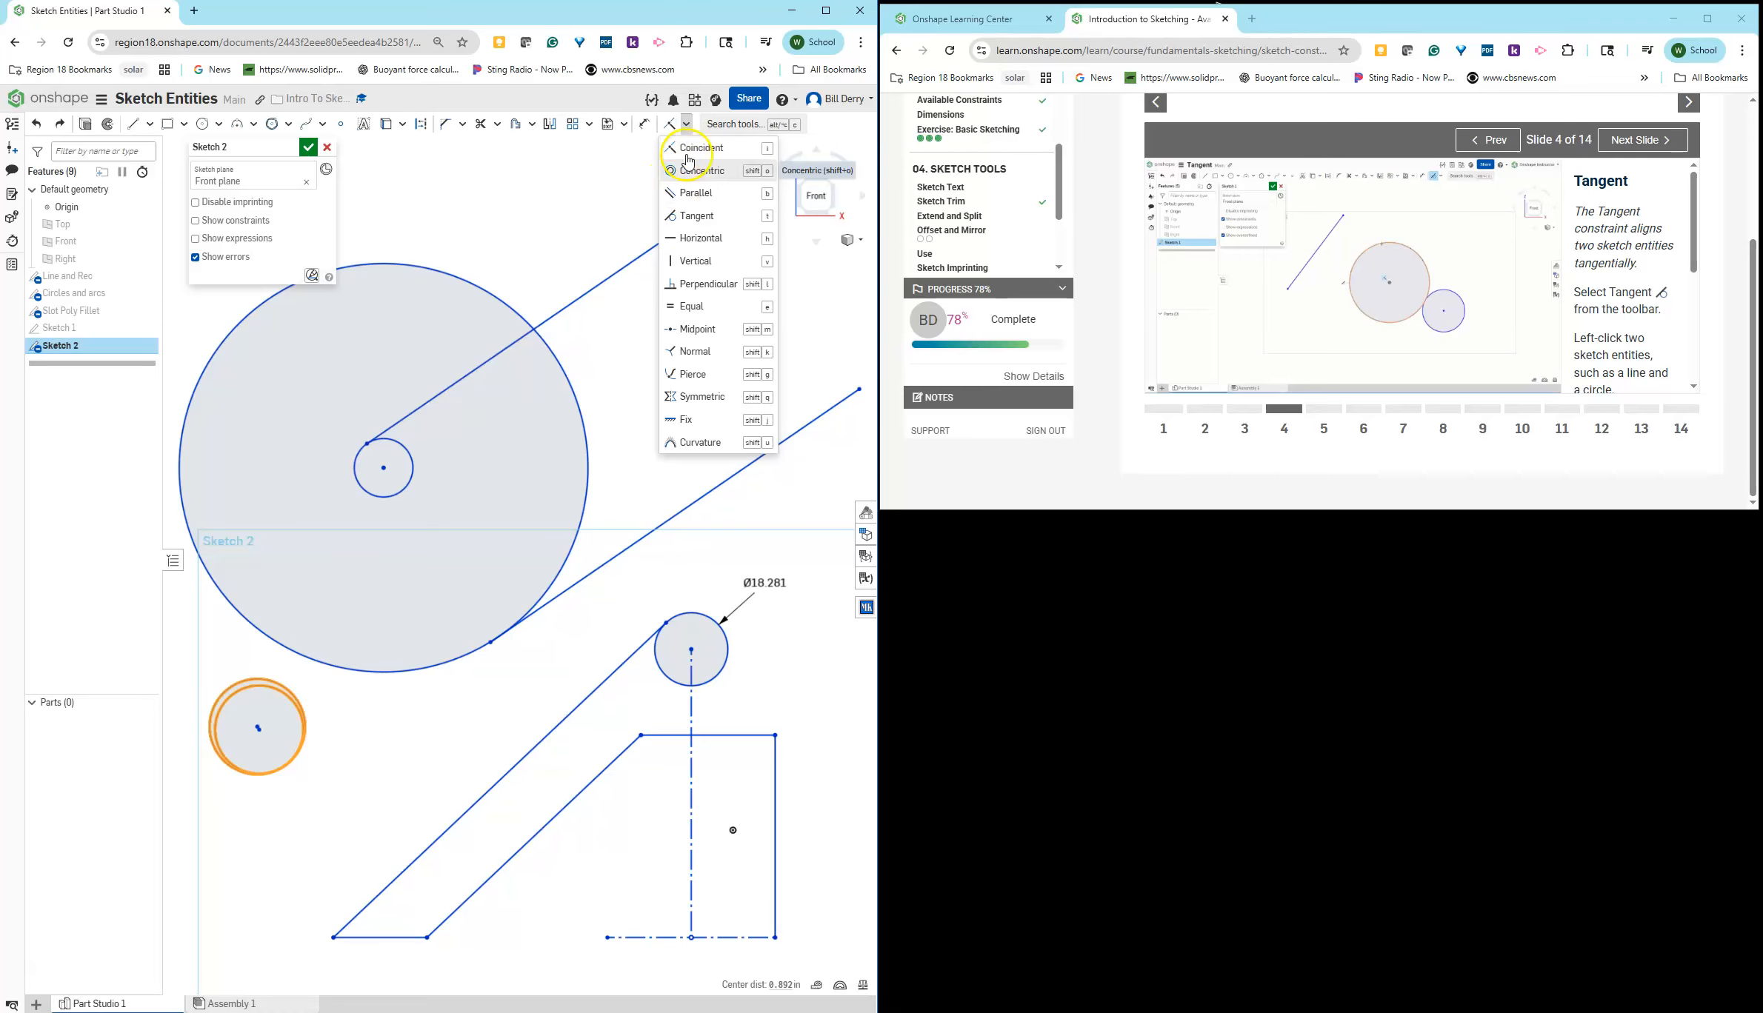
click(722, 217)
scroll(279, 772, down, 3)
scroll(281, 774, down, 5)
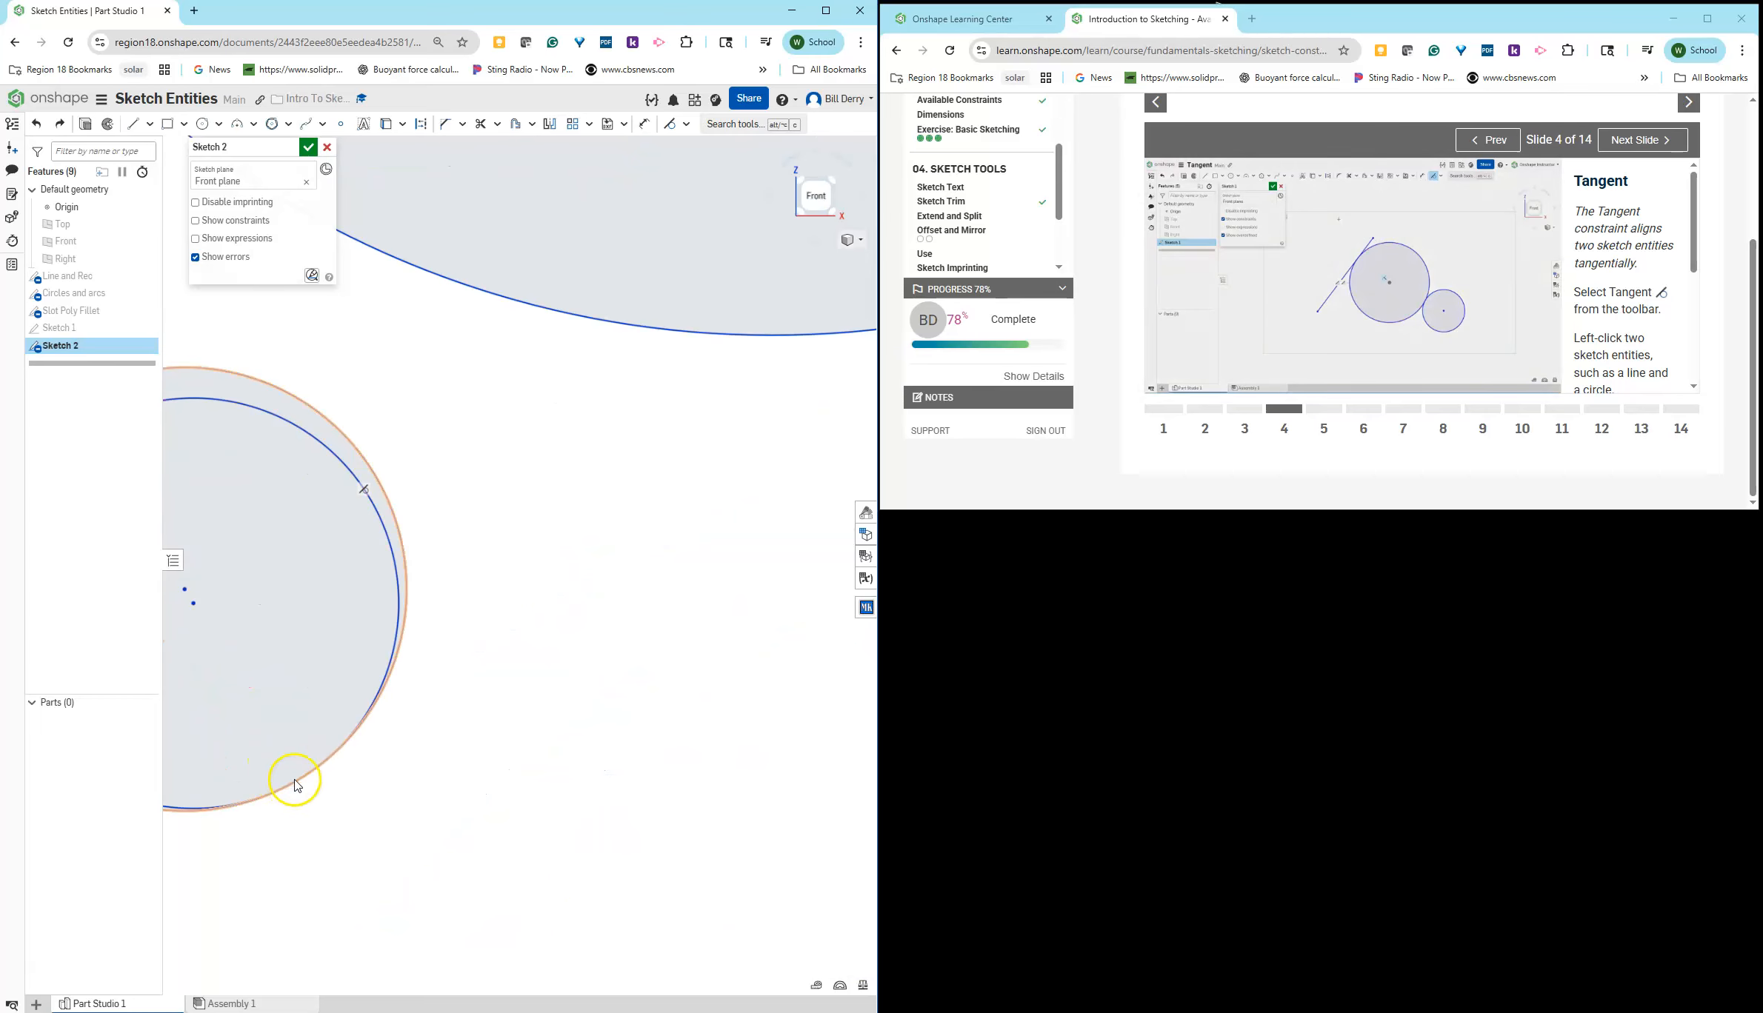
scroll(326, 767, up, 6)
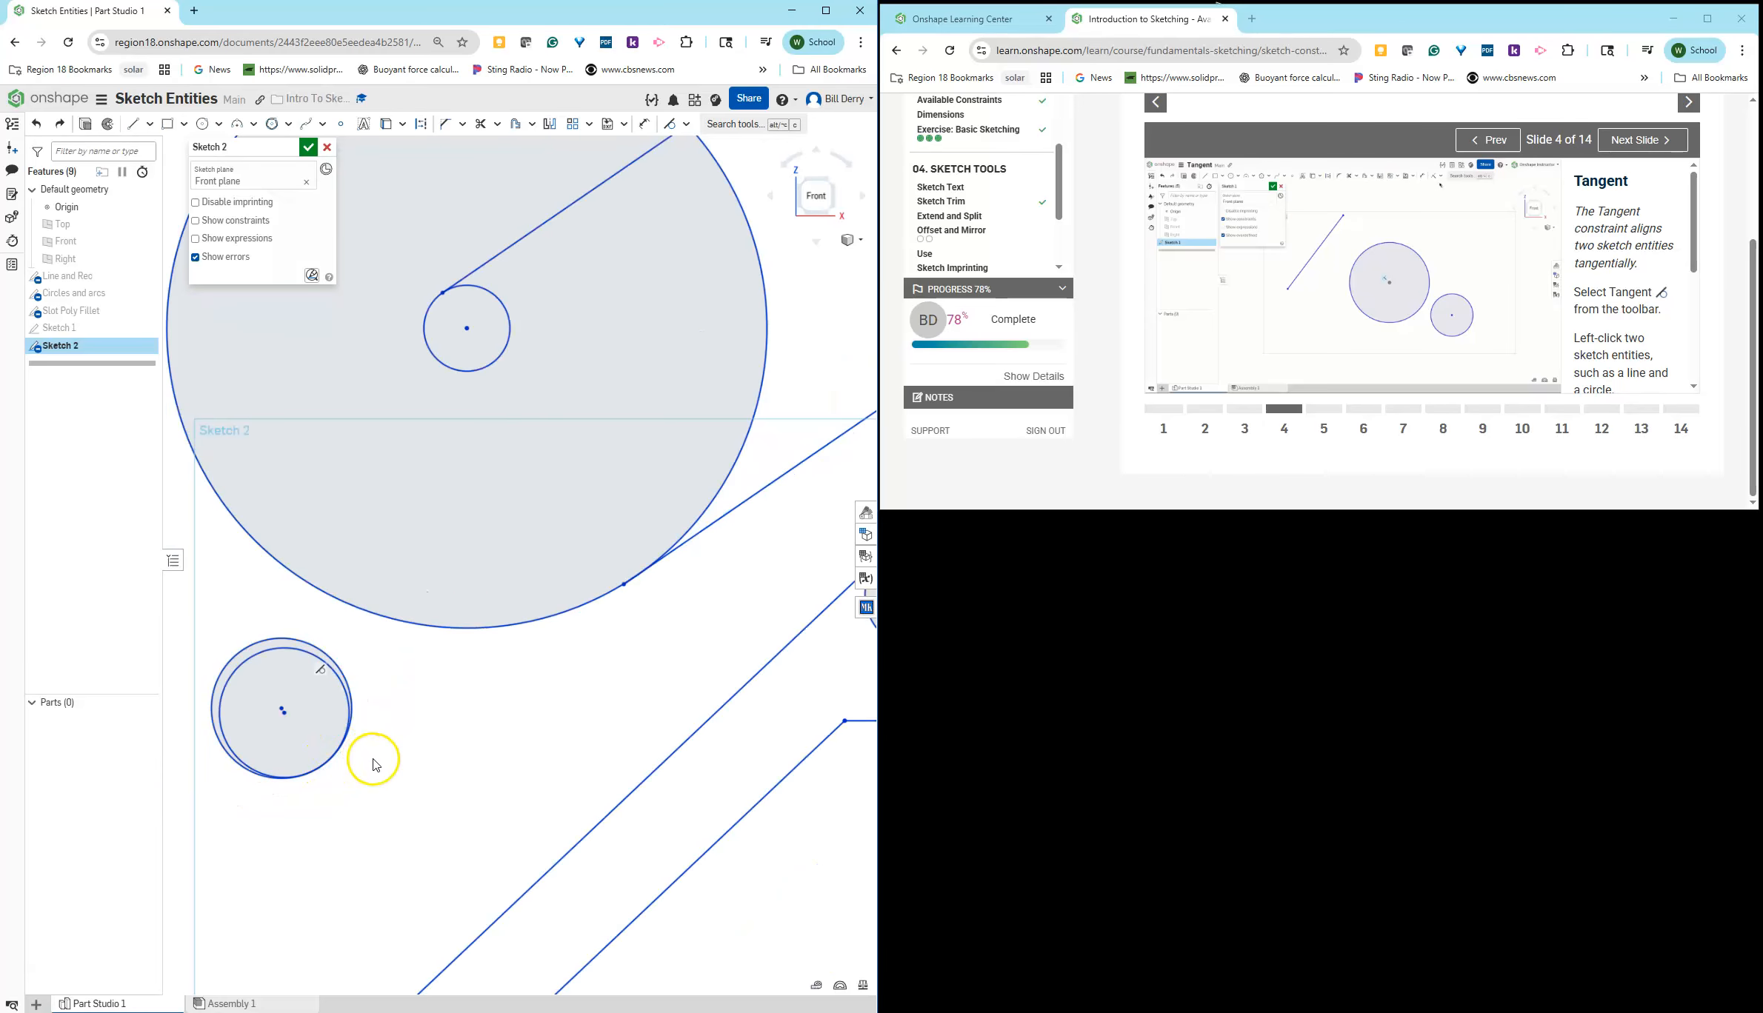
Step: Dimension the inner of the two small nested circles to a diameter of 15 in
click(302, 653)
click(321, 689)
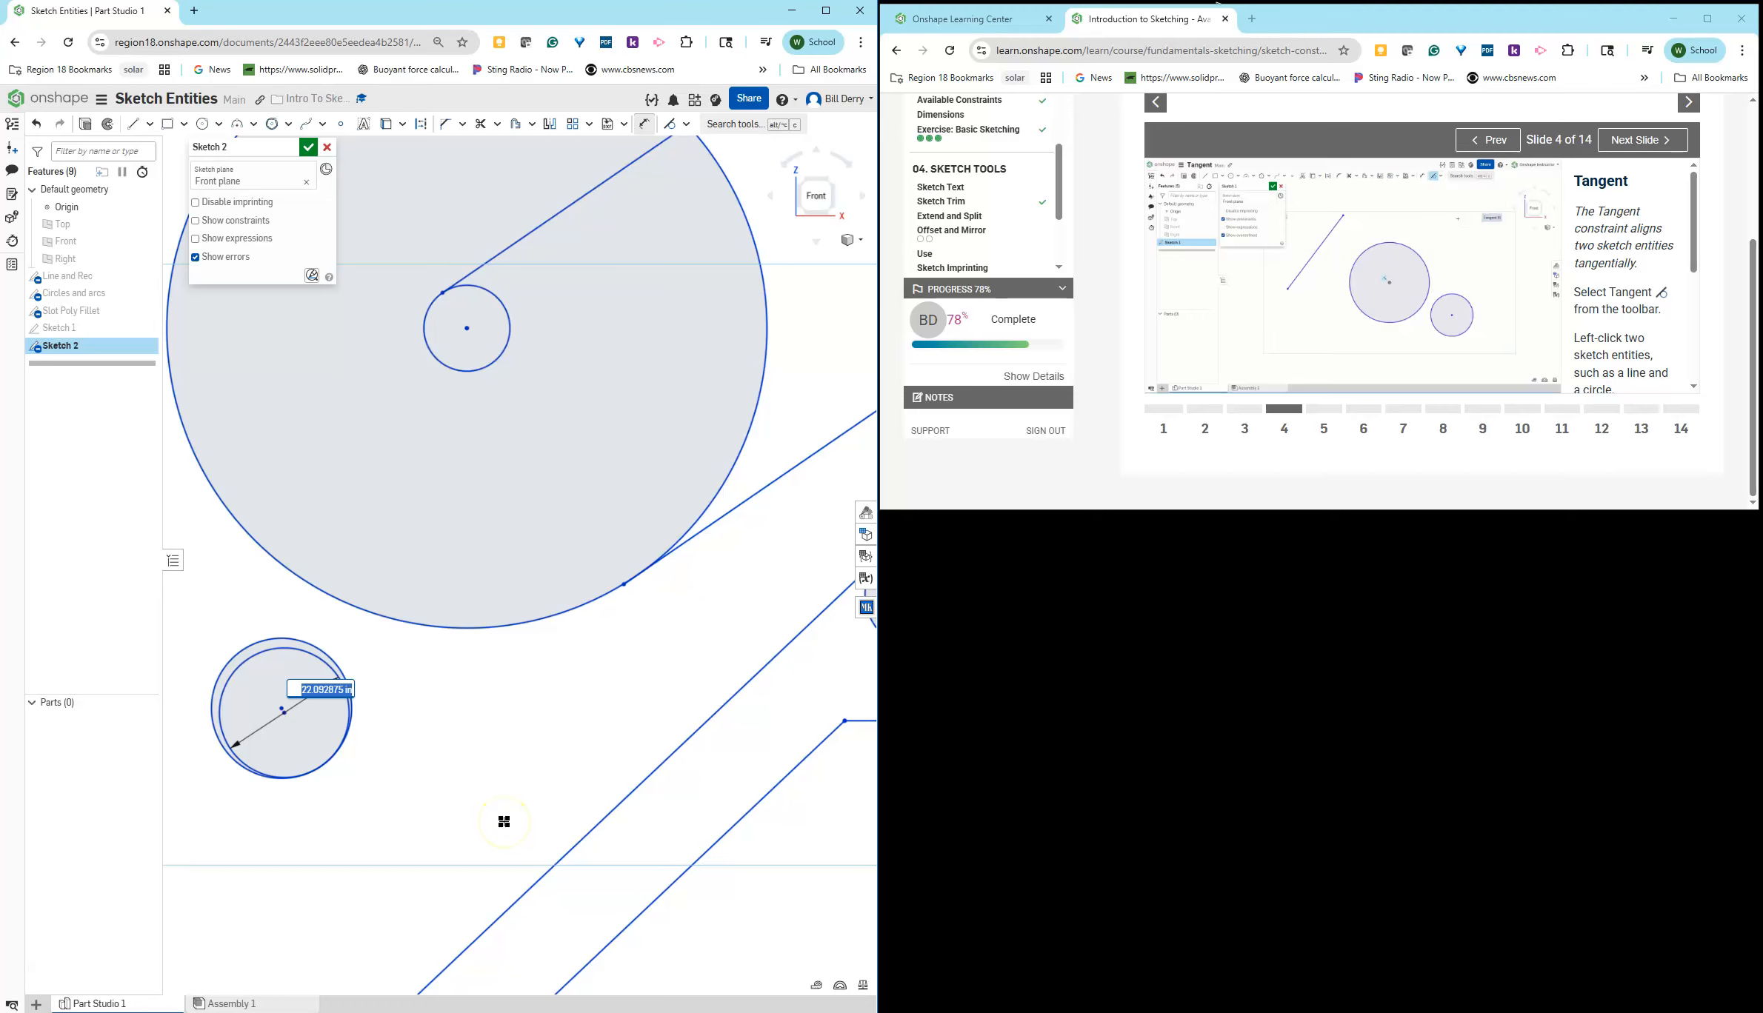
key(Return)
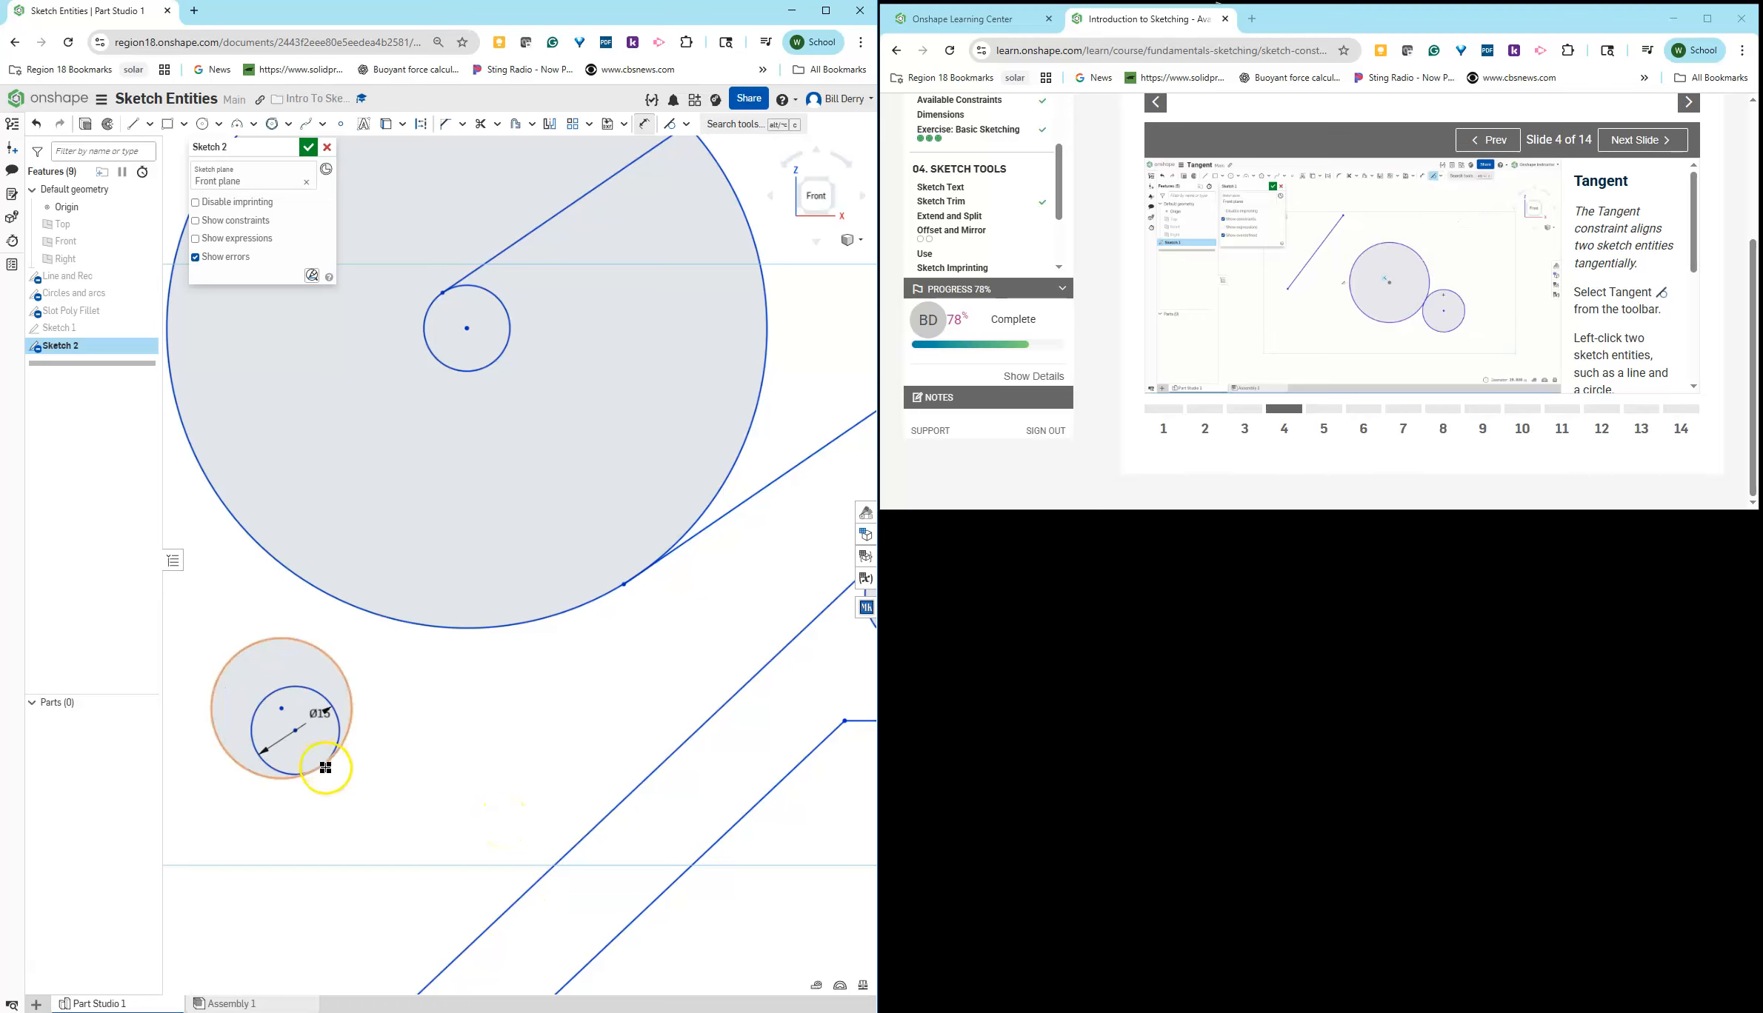
scroll(420, 743, up, 3)
scroll(415, 745, down, 5)
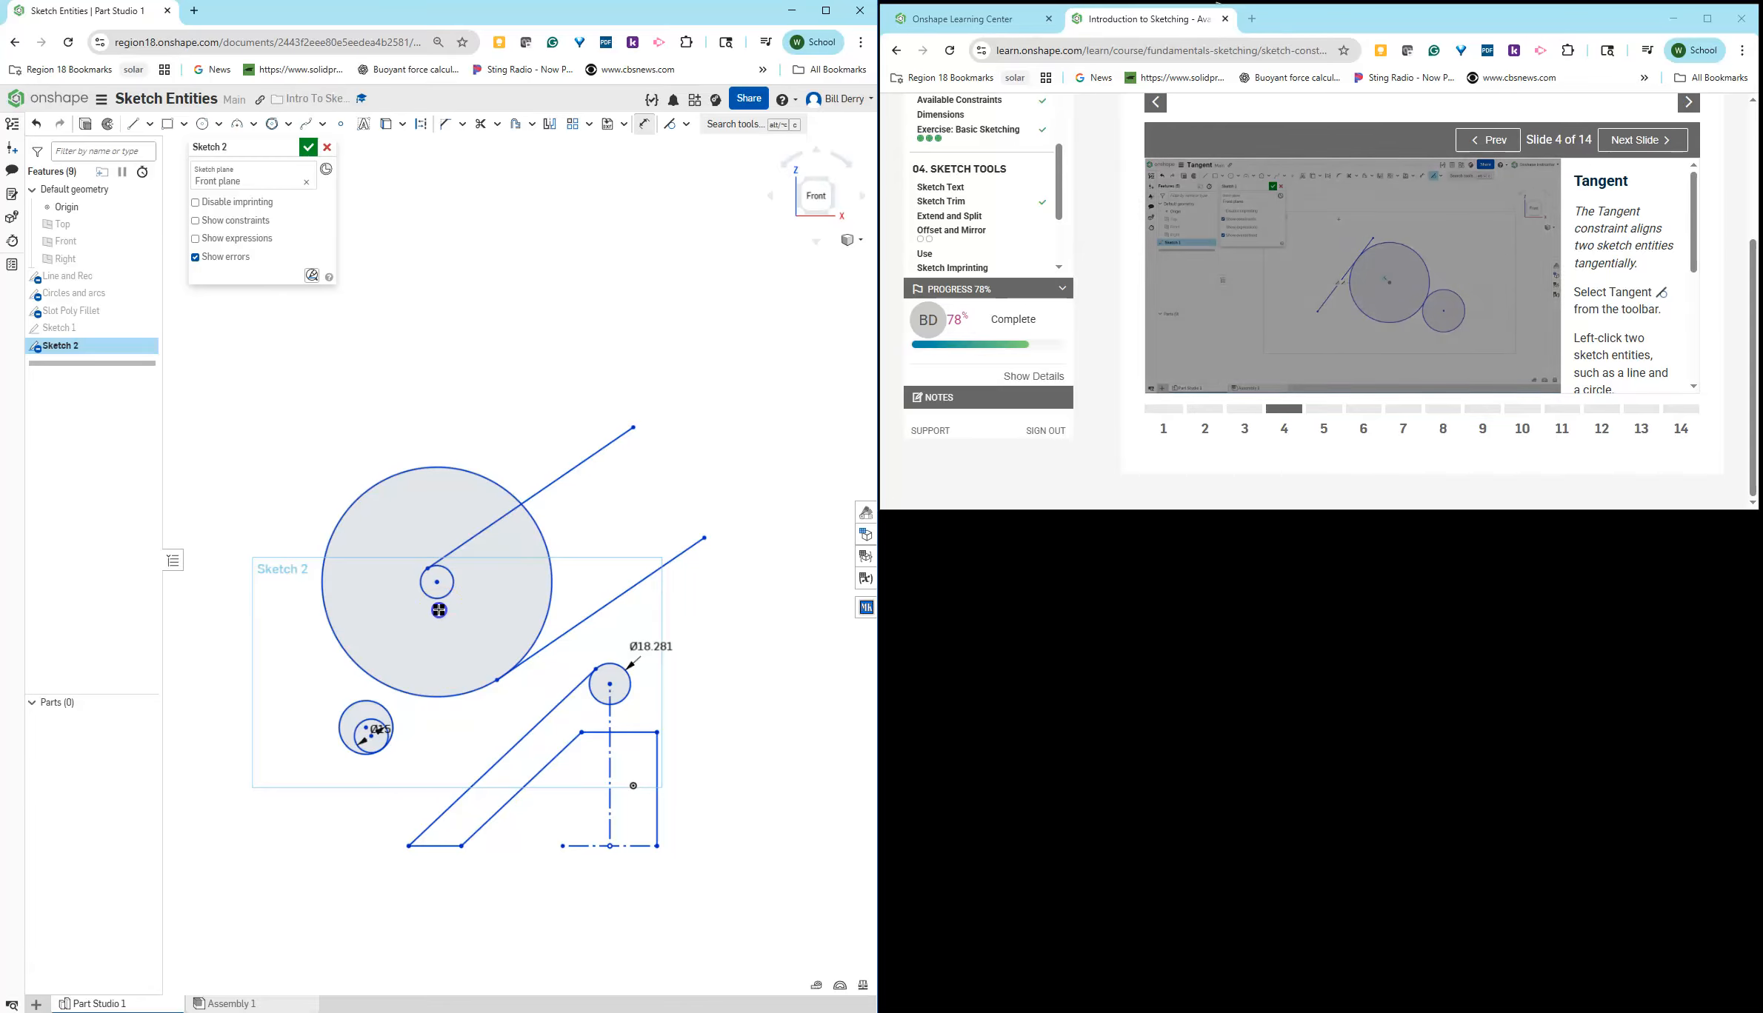
key(Escape)
Step: Try a Tangent constraint between the large circle and its small concentric circle, and undo it
drag(489, 723, 431, 586)
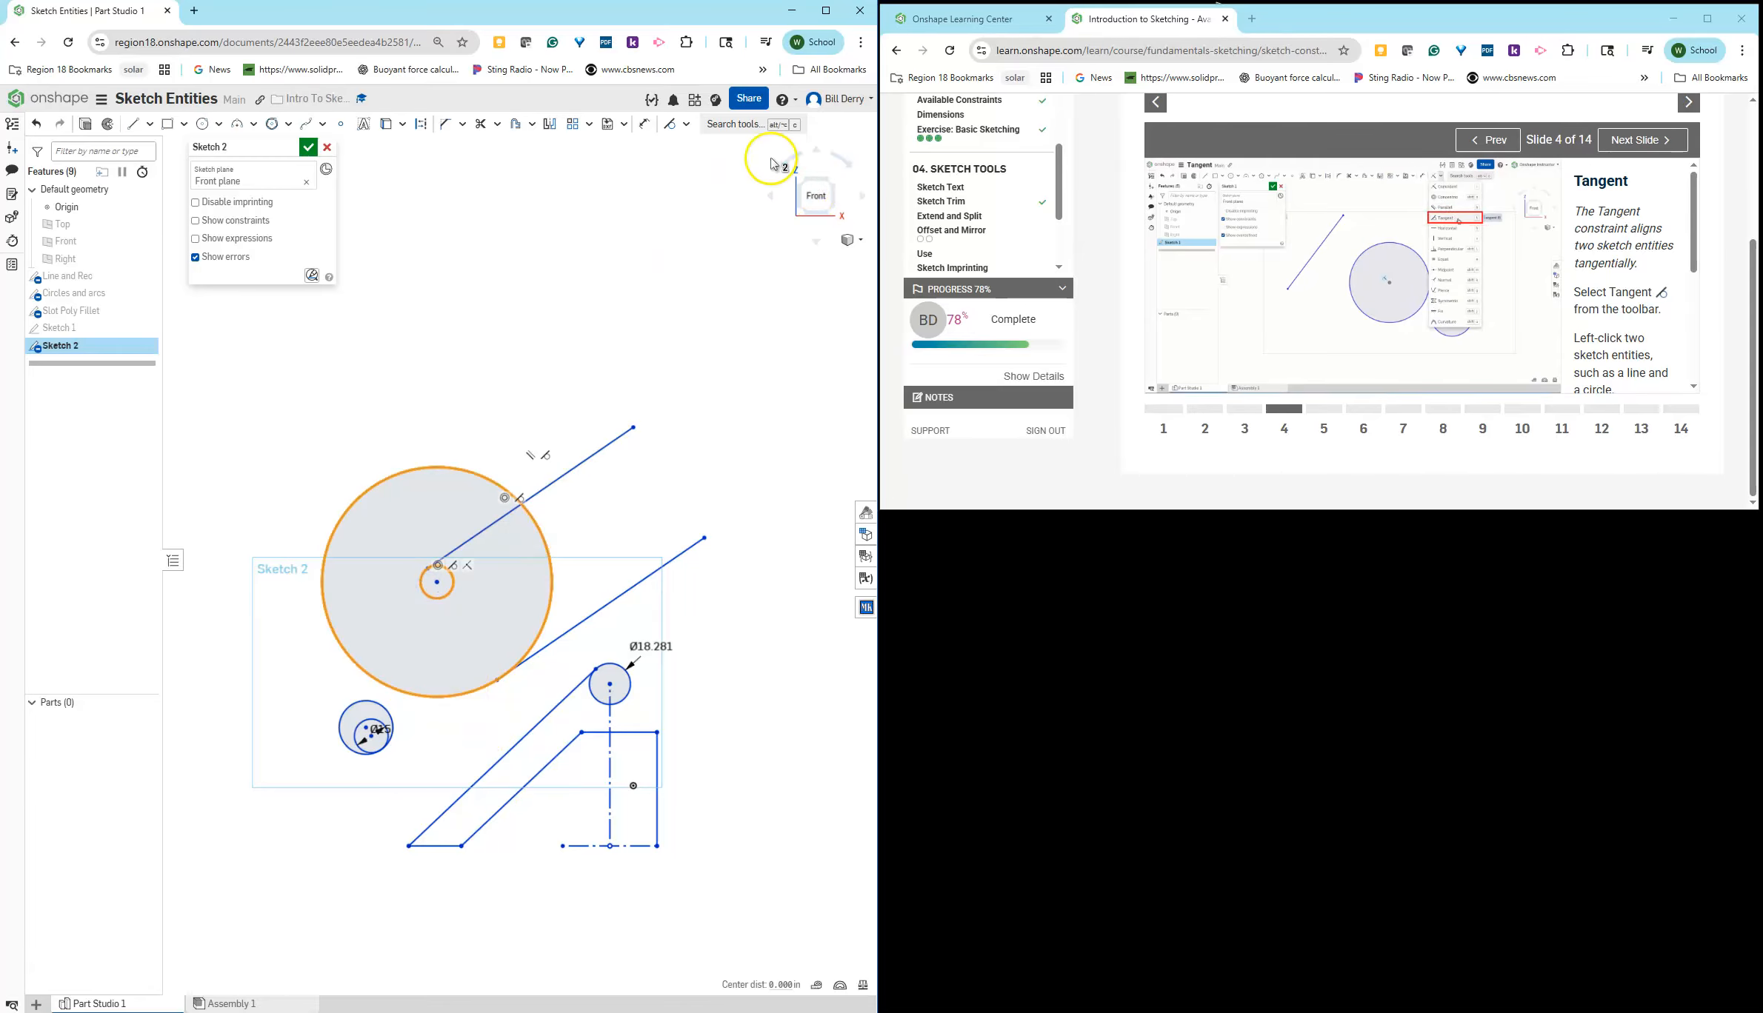
click(683, 124)
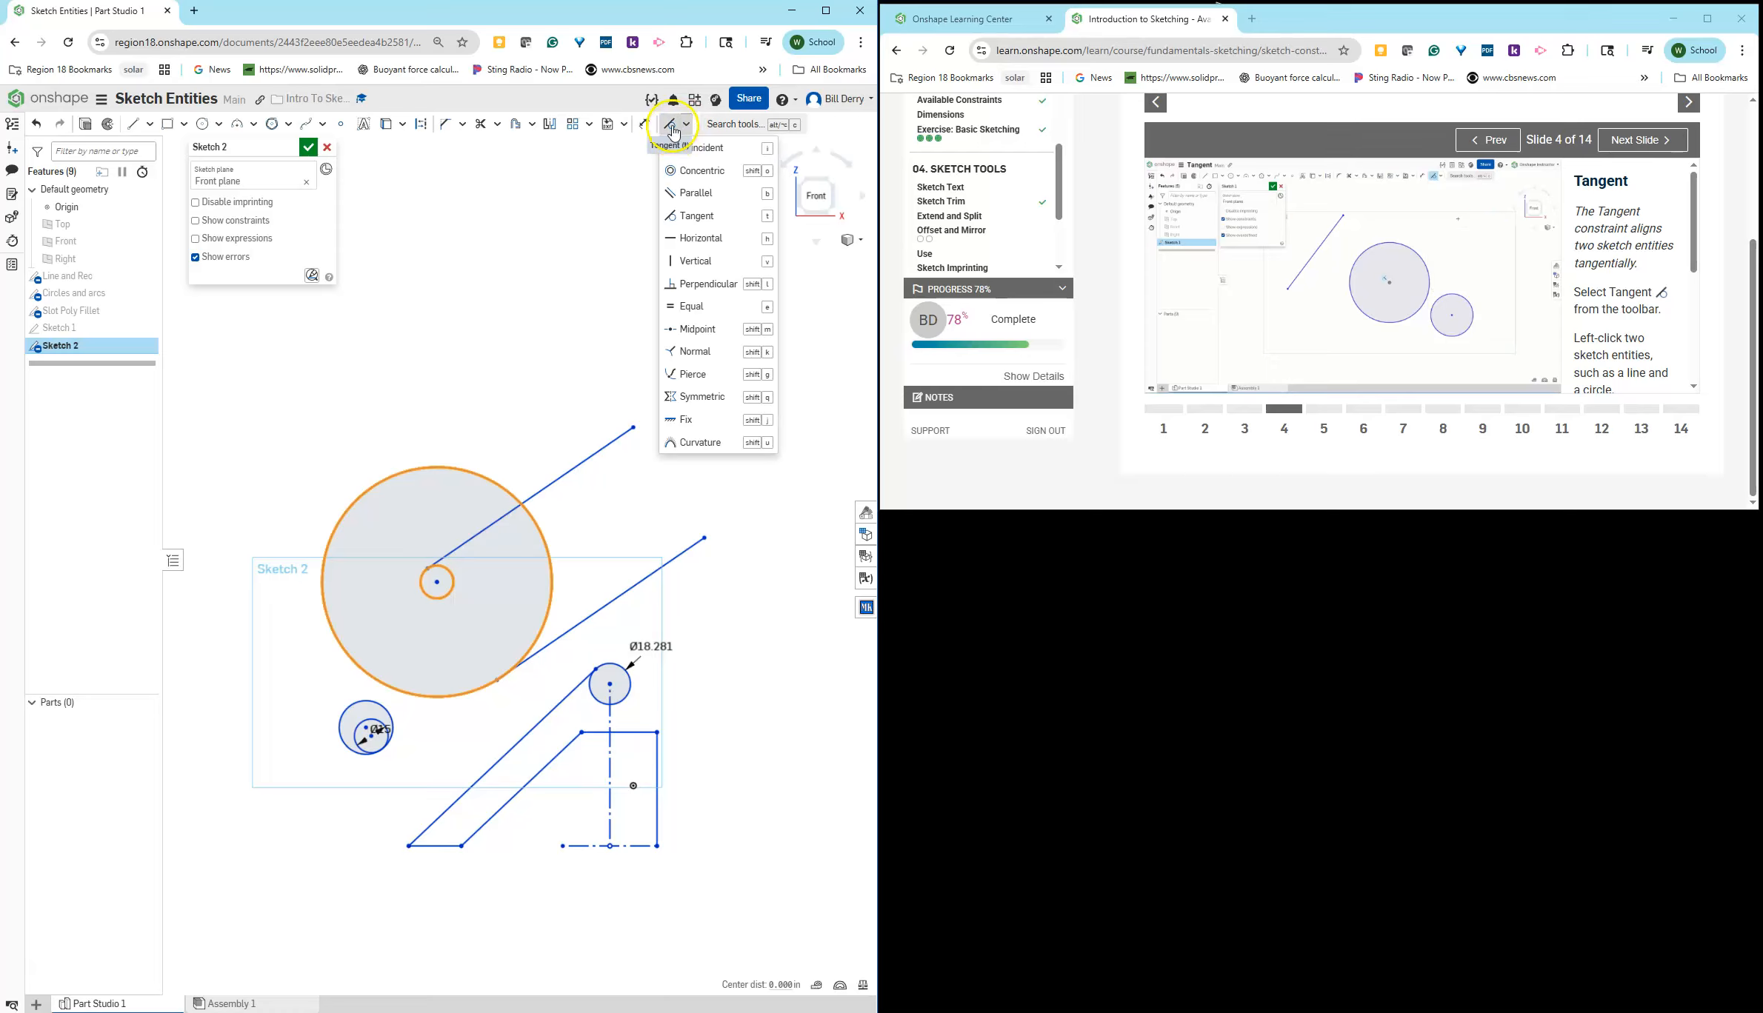
click(669, 219)
click(458, 593)
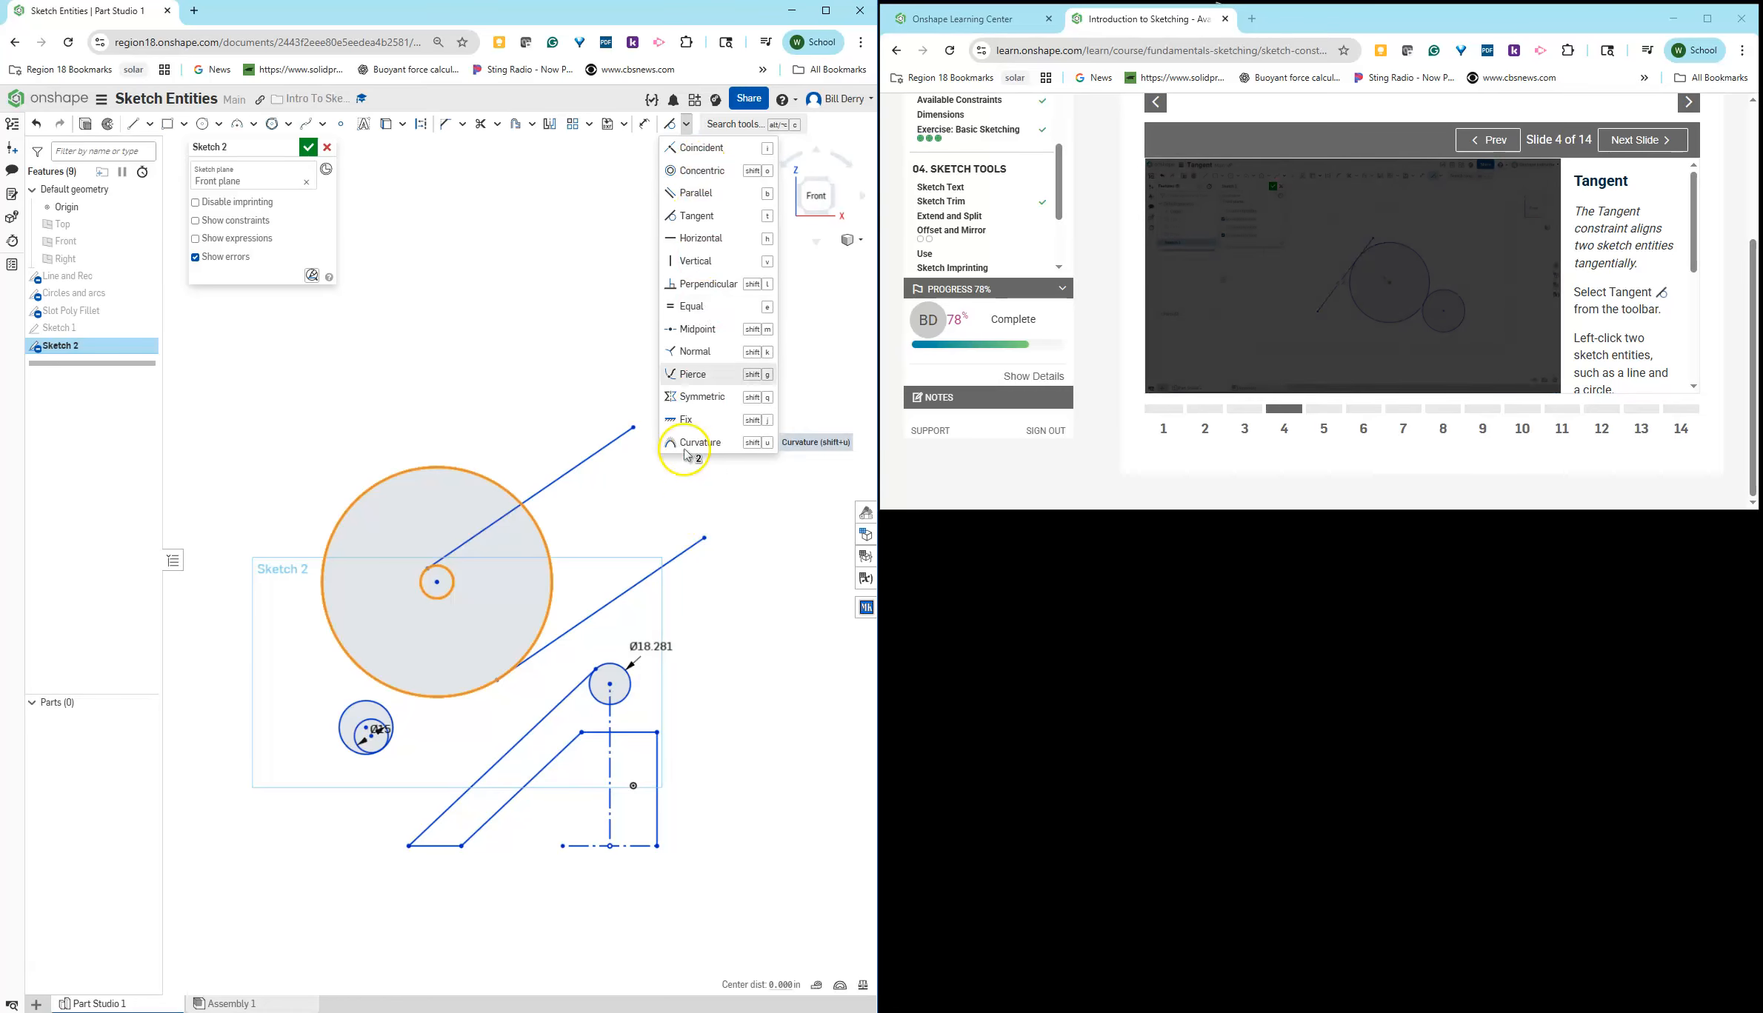
click(696, 222)
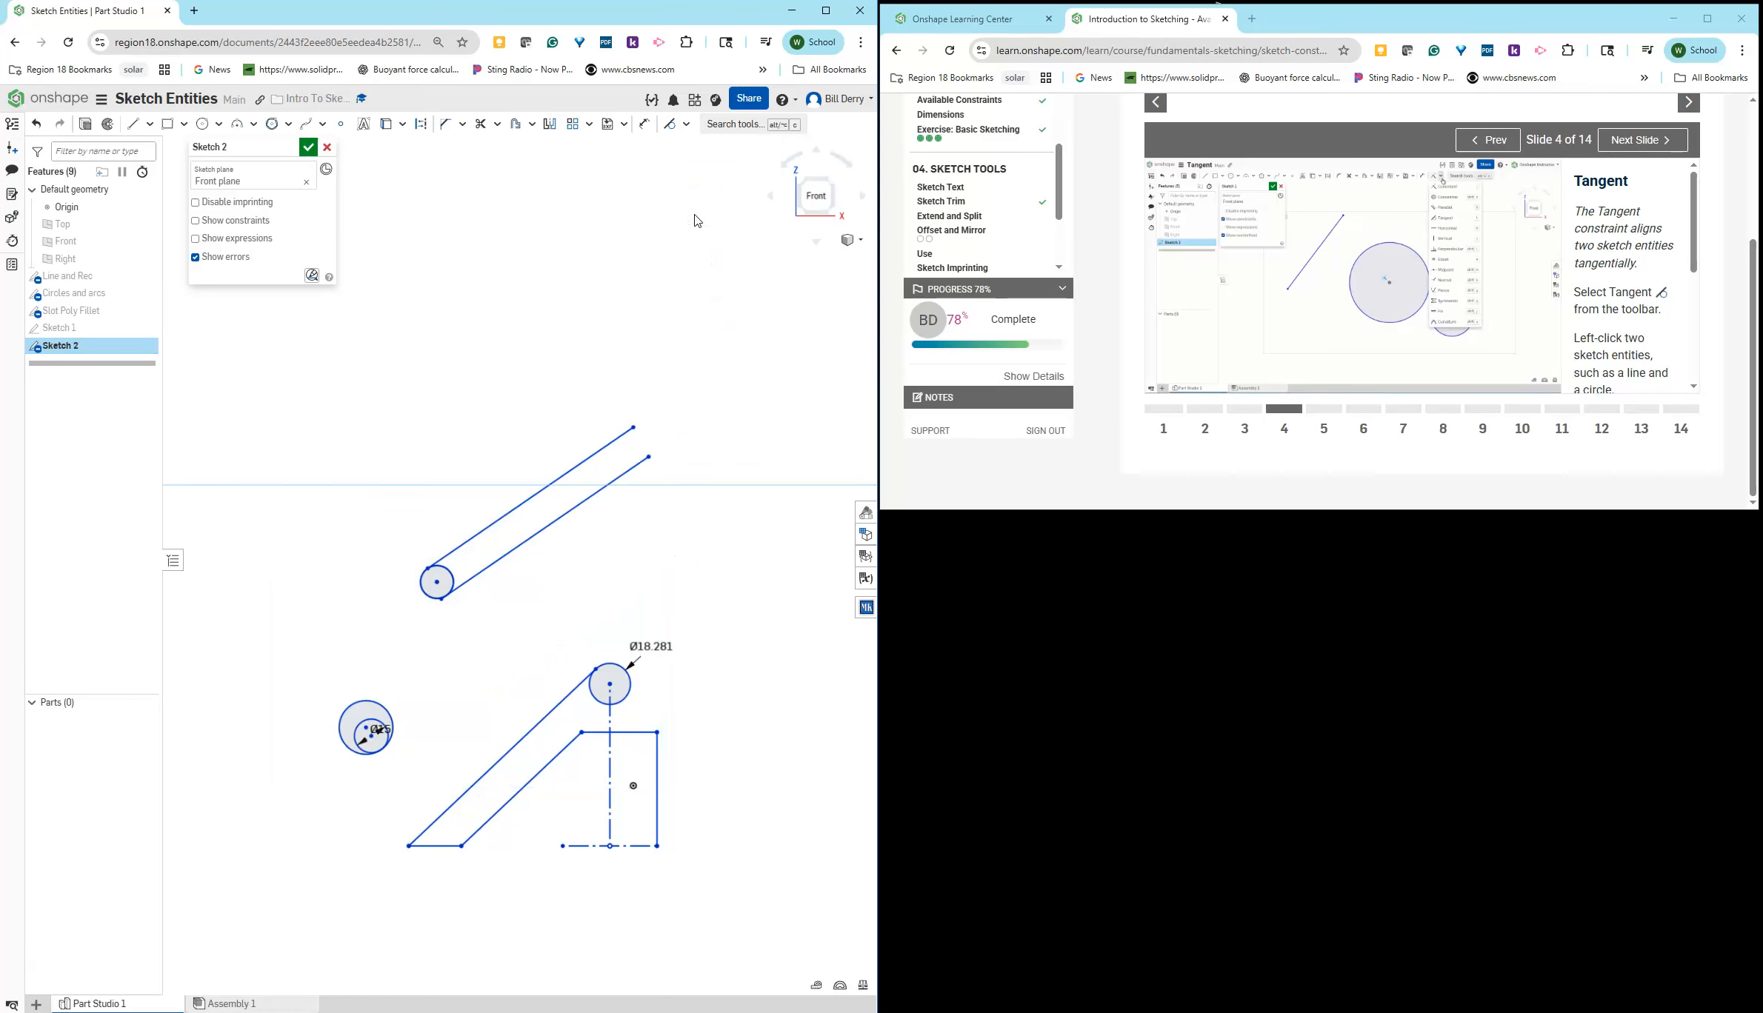
scroll(446, 611, up, 5)
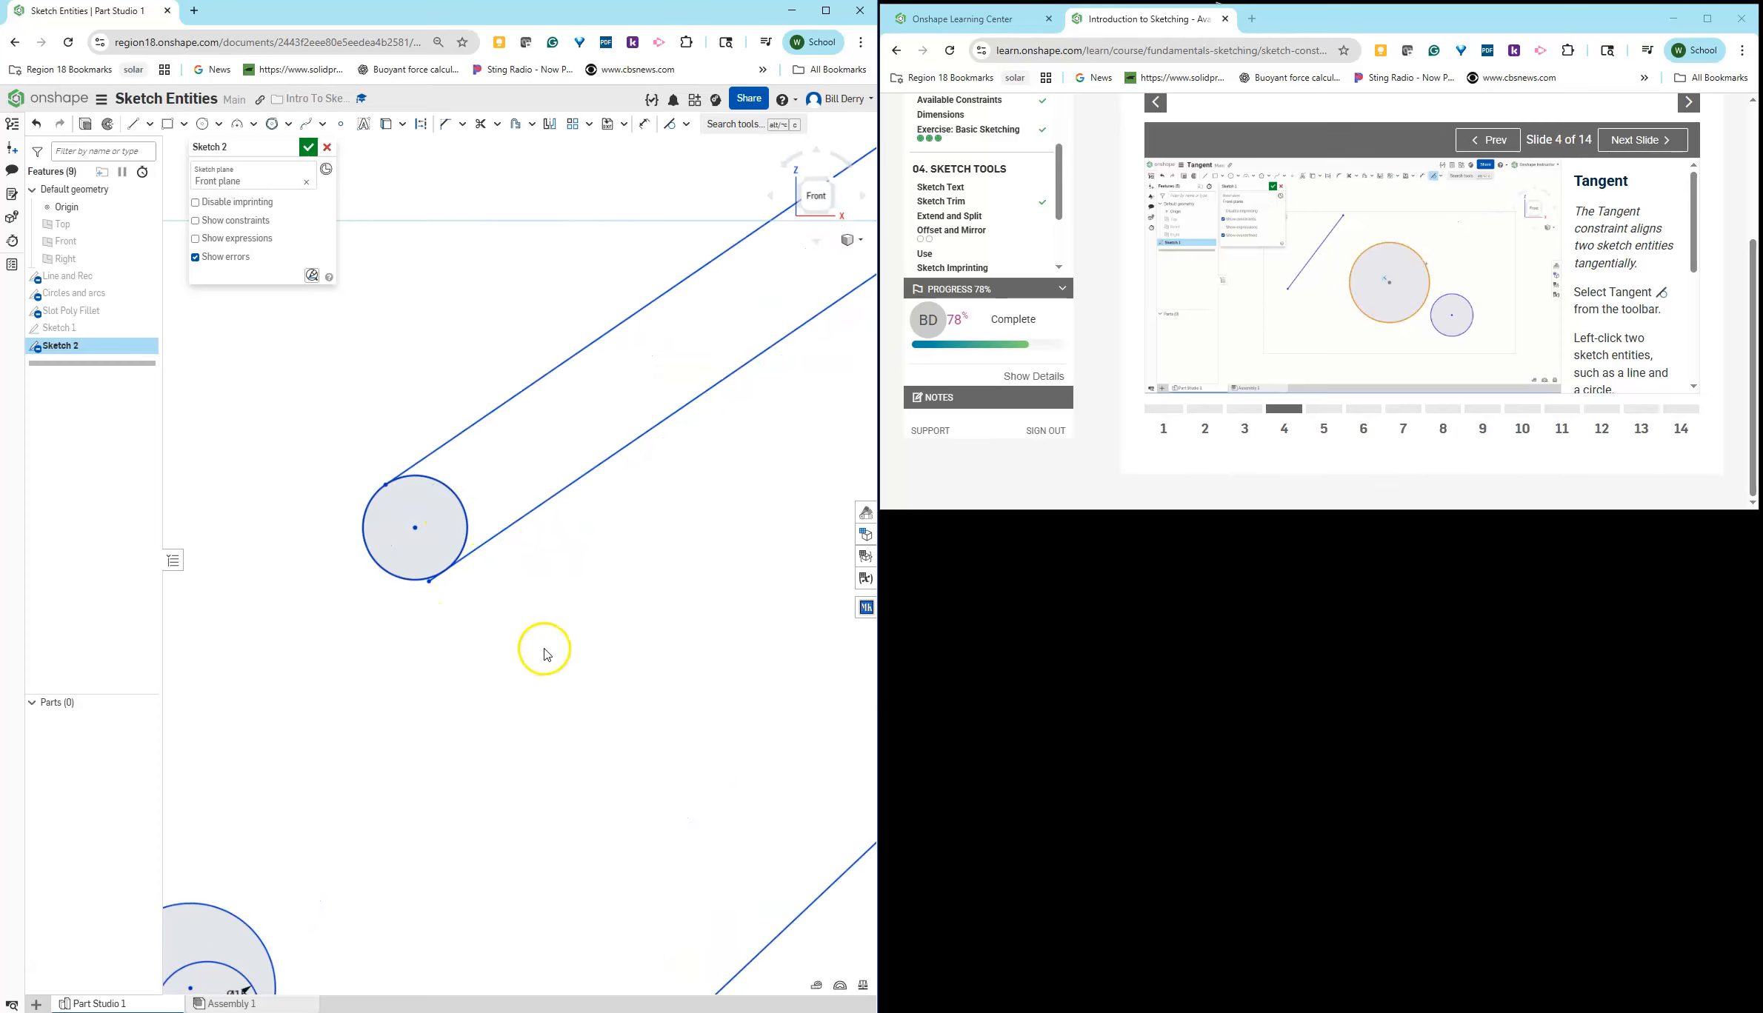
key(ctrl+z)
scroll(570, 637, down, 5)
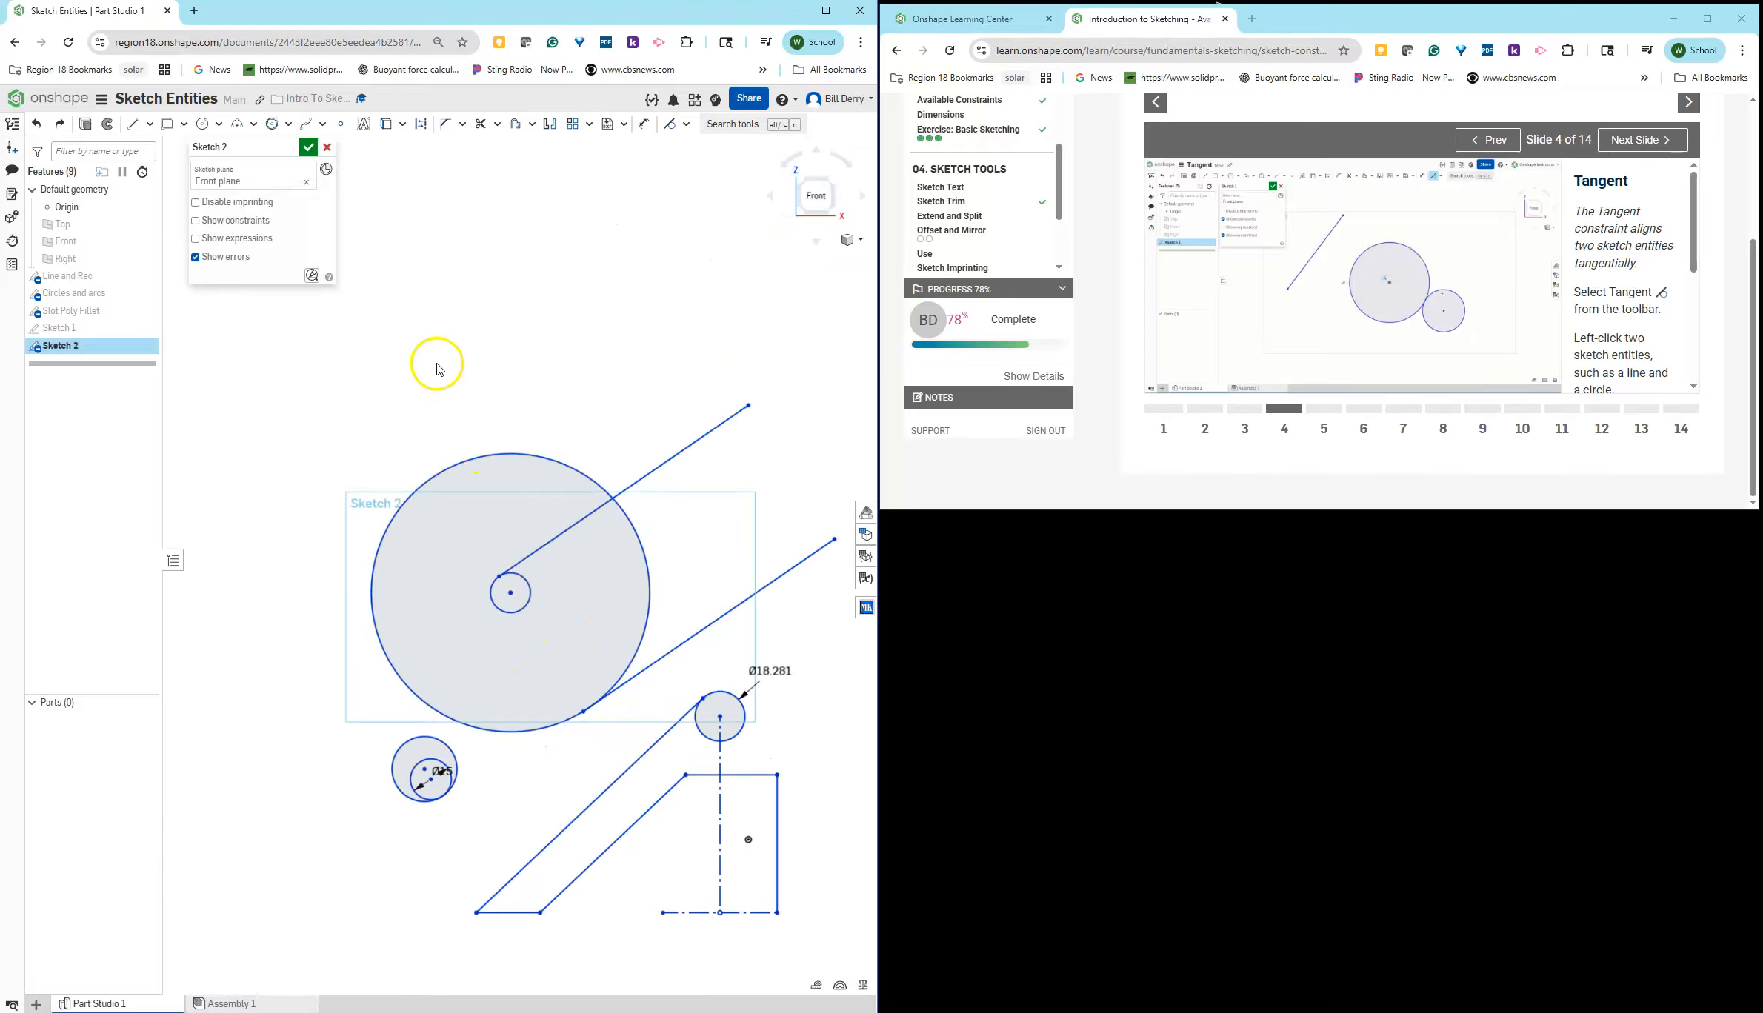
Step: Dimension the diameters of the large circle and its small concentric circle, keeping both at their drawn sizes
key(d)
click(464, 459)
click(484, 400)
click(491, 592)
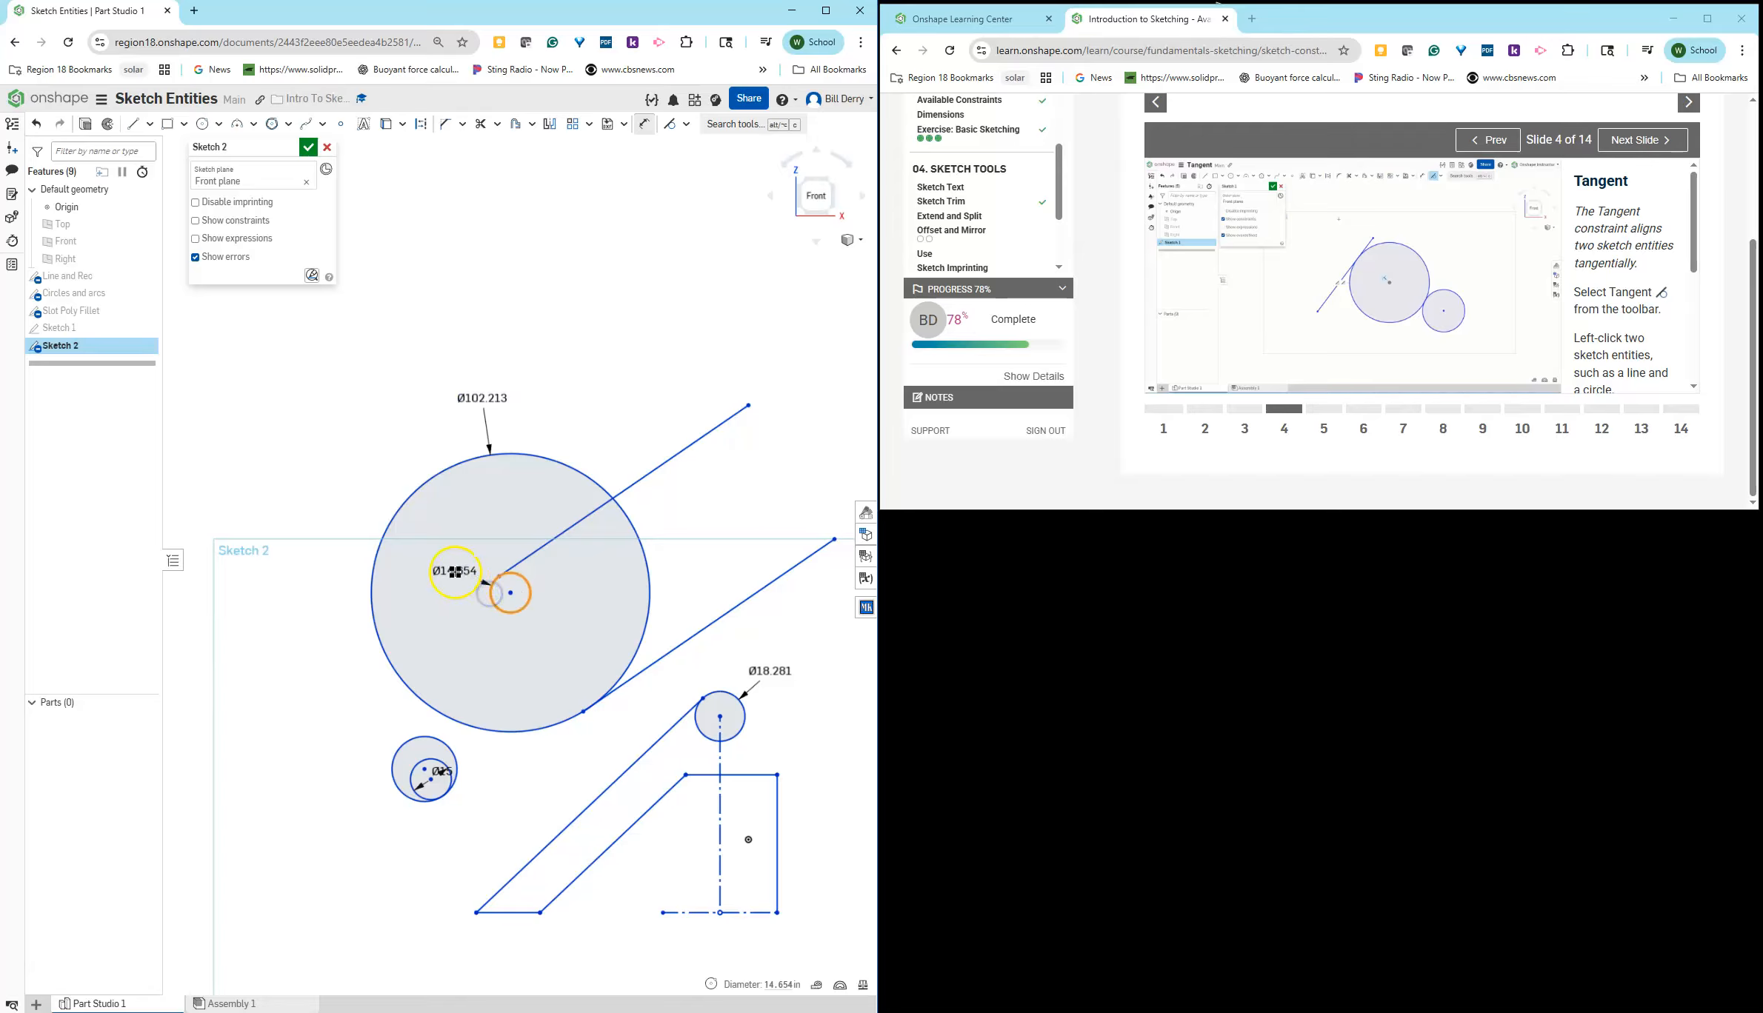
click(418, 670)
Step: Try a Tangent constraint between the two dimensioned concentric circles, inspect the highlighted constraints, and undo it
click(527, 751)
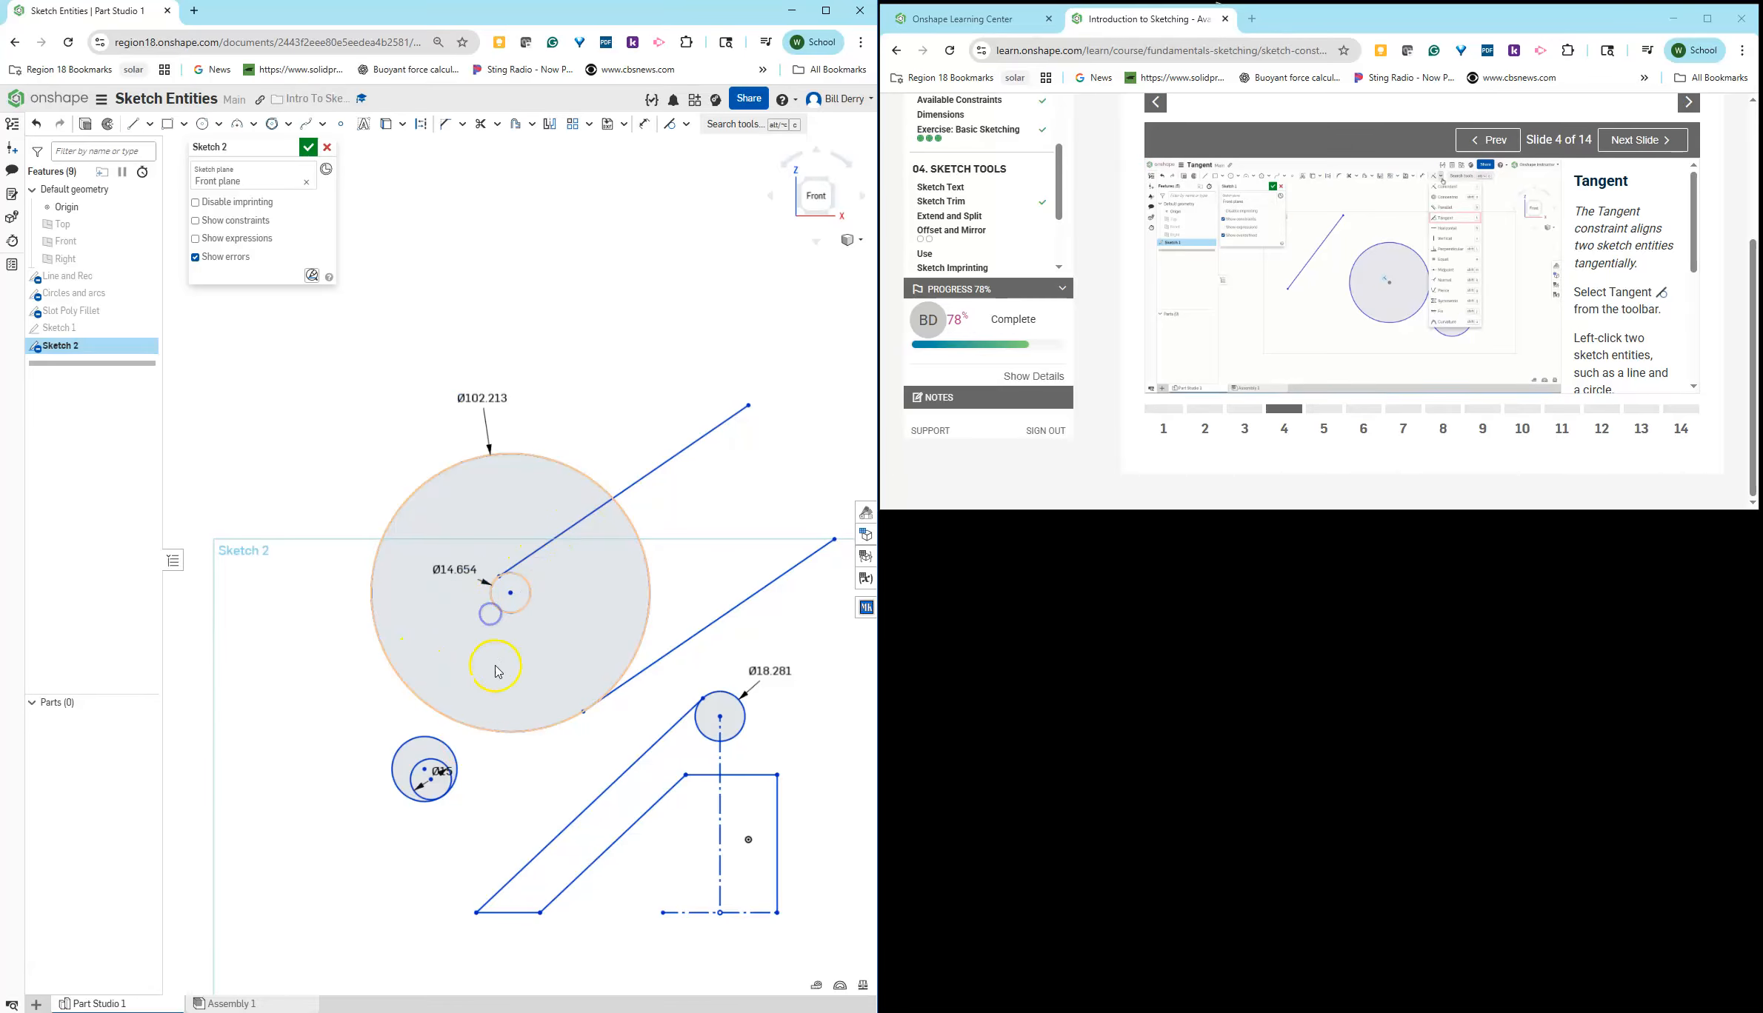
drag(500, 626, 498, 613)
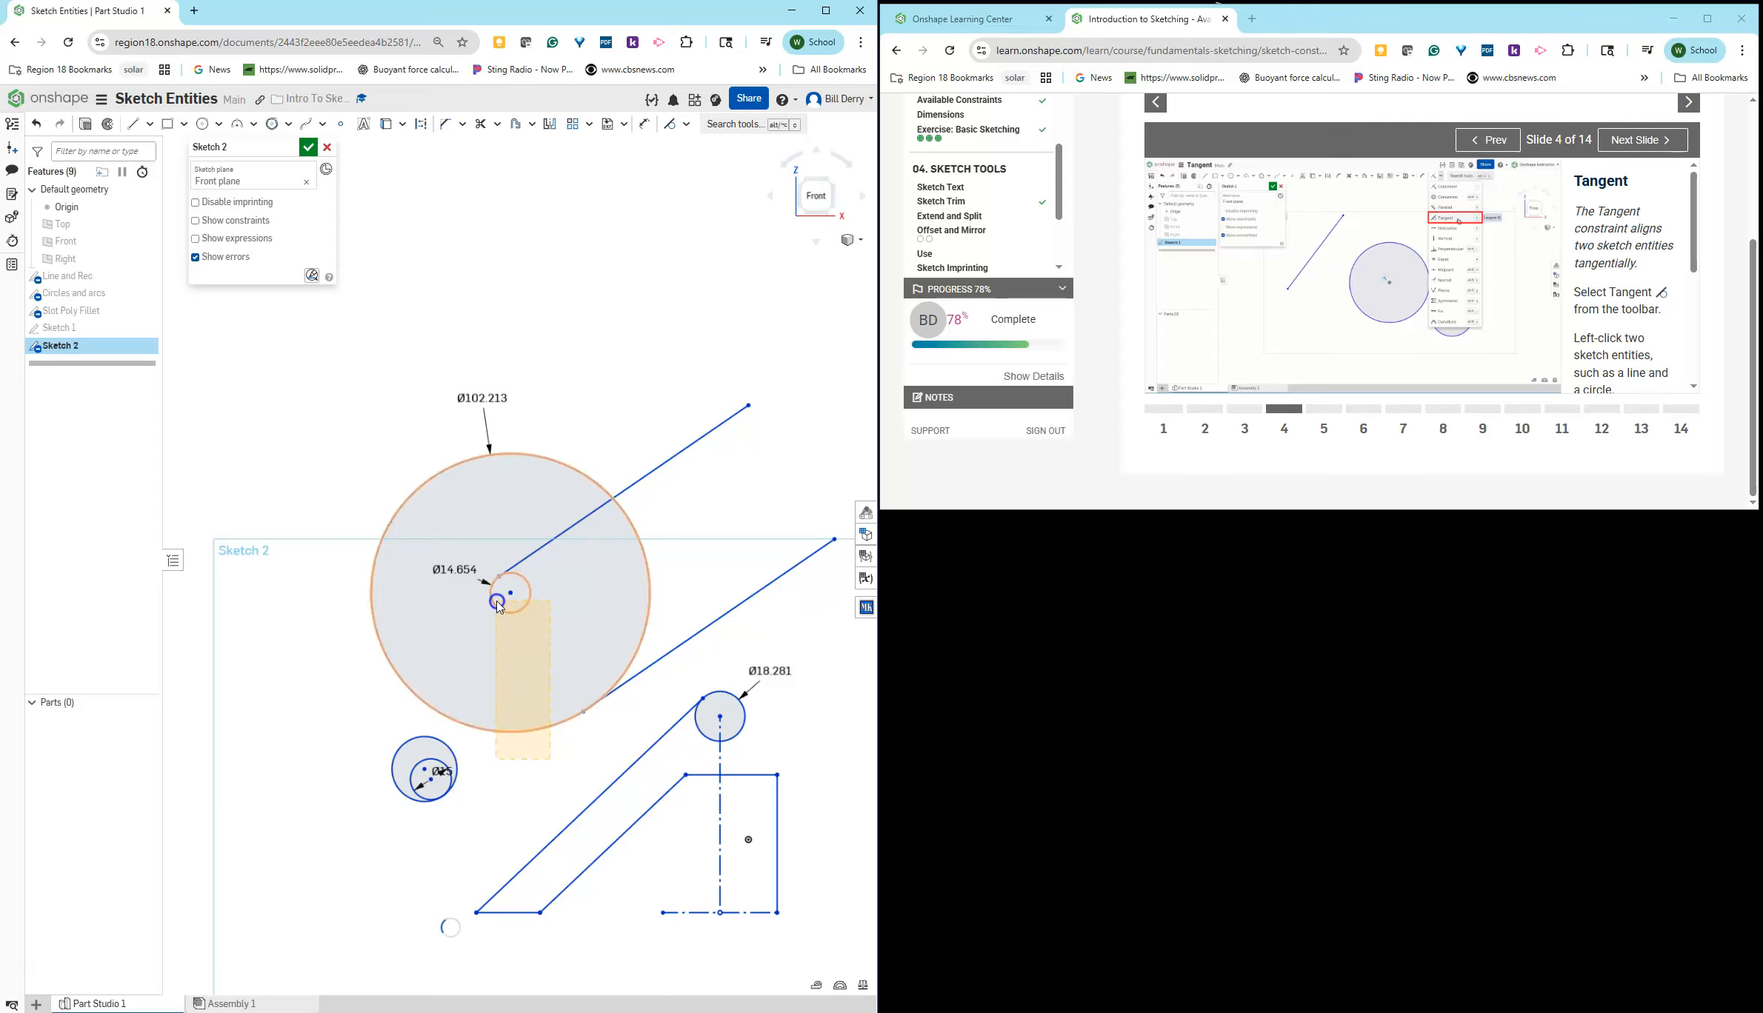
click(677, 134)
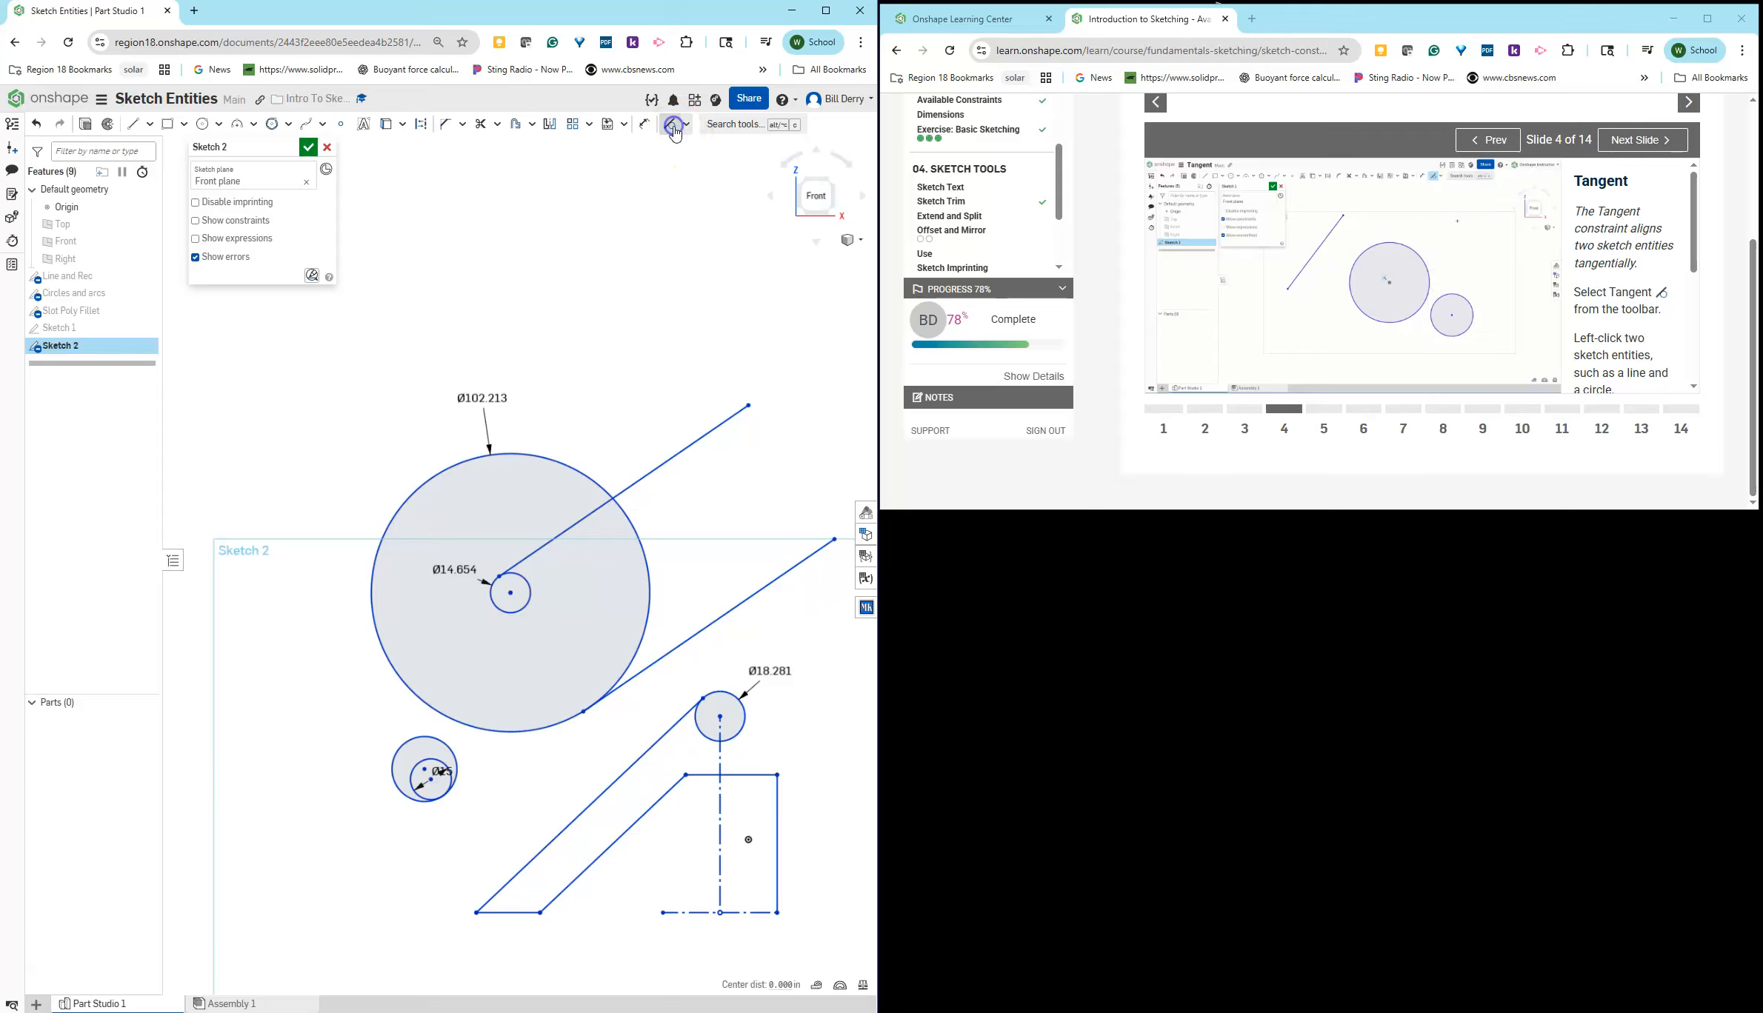
click(597, 743)
click(707, 656)
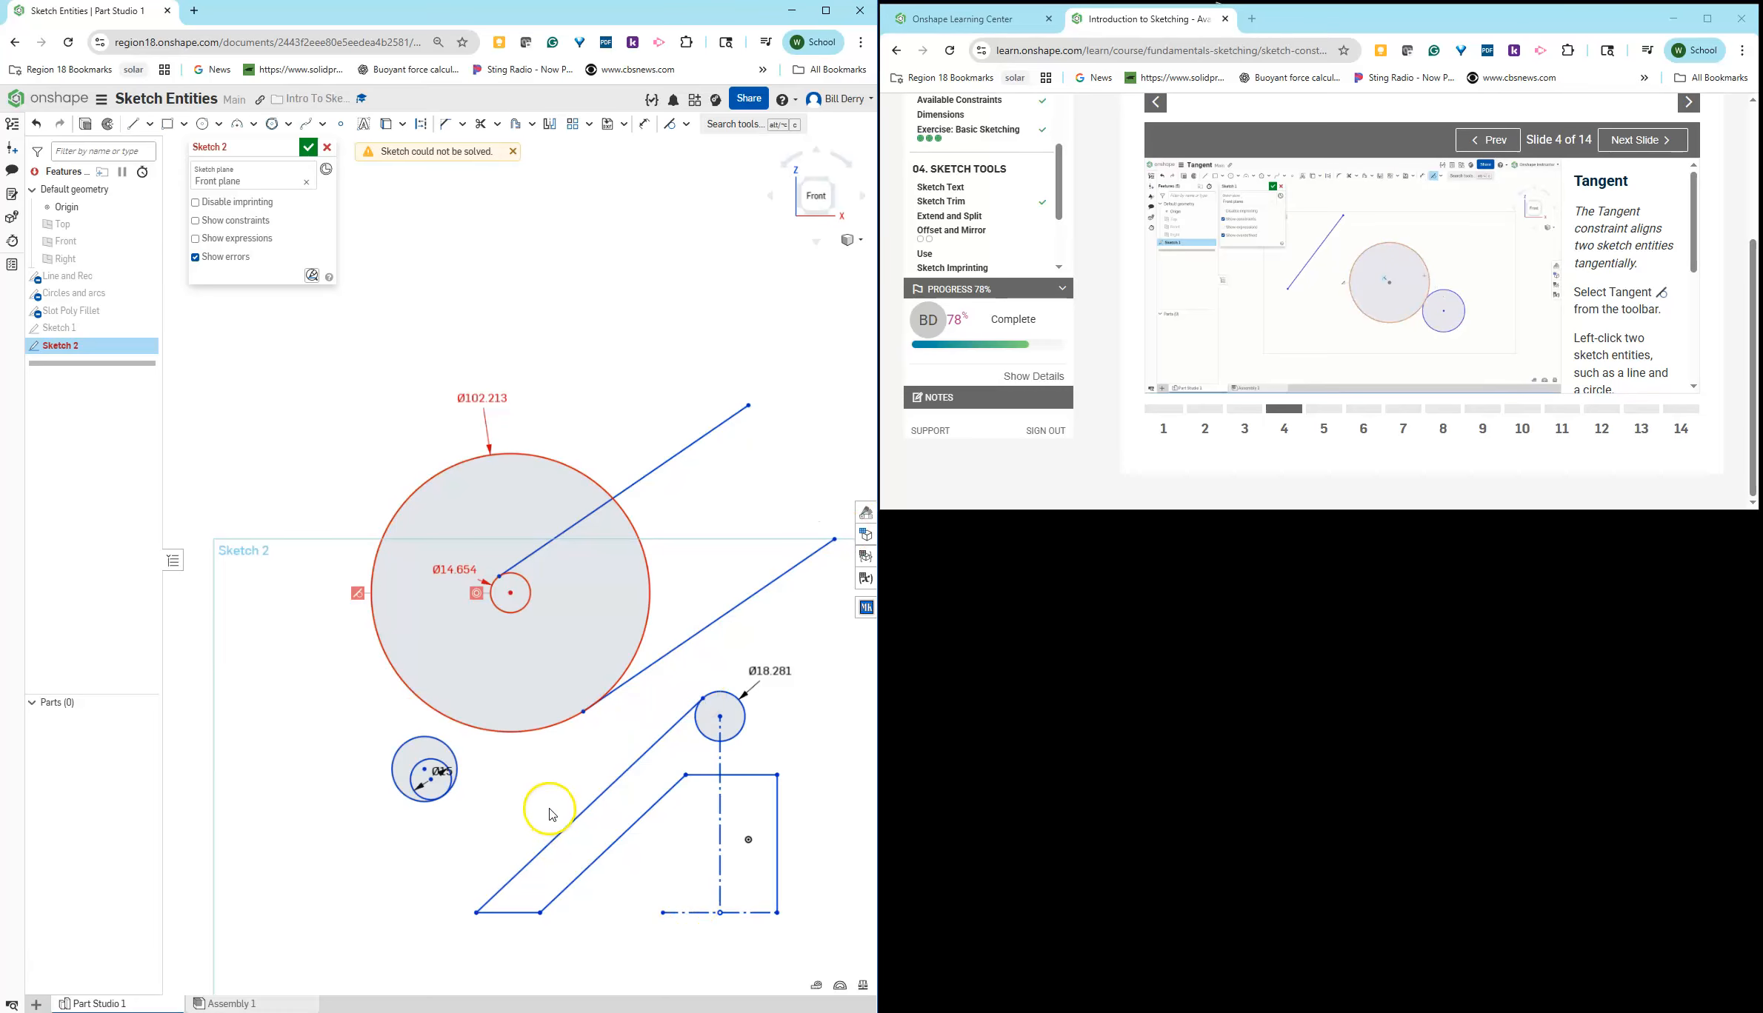
click(363, 601)
click(452, 606)
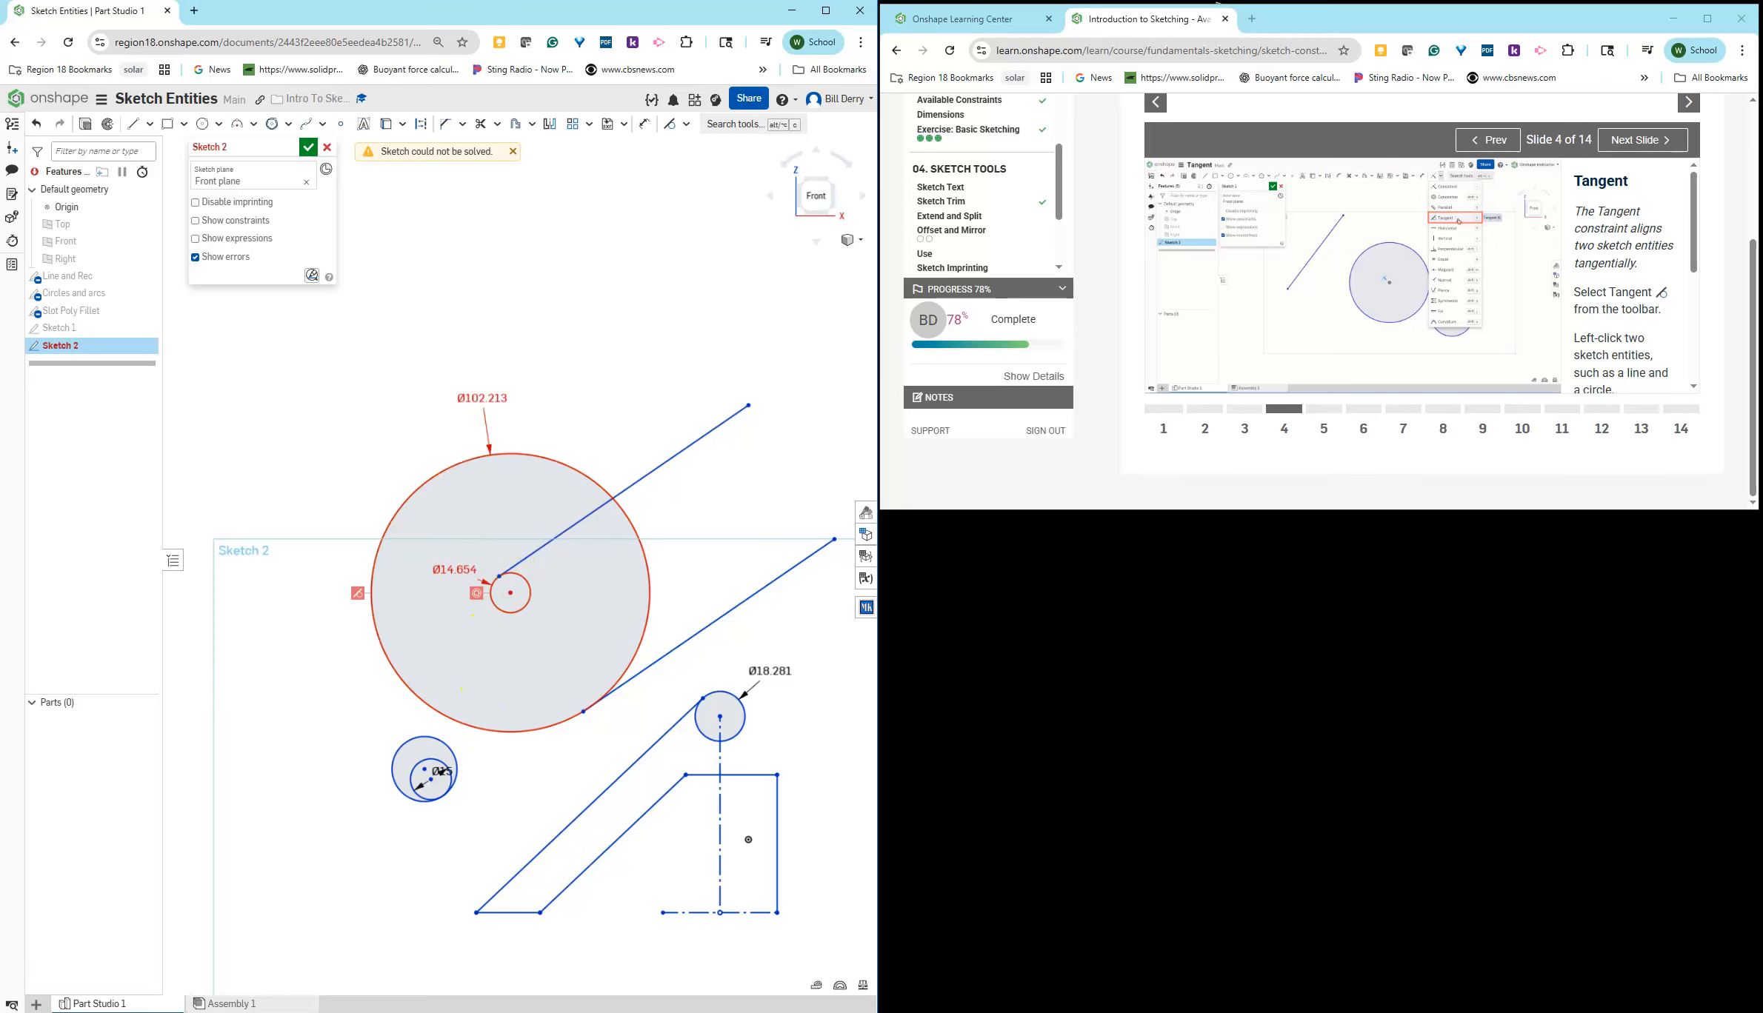
key(ctrl+z)
scroll(656, 674, up, 2)
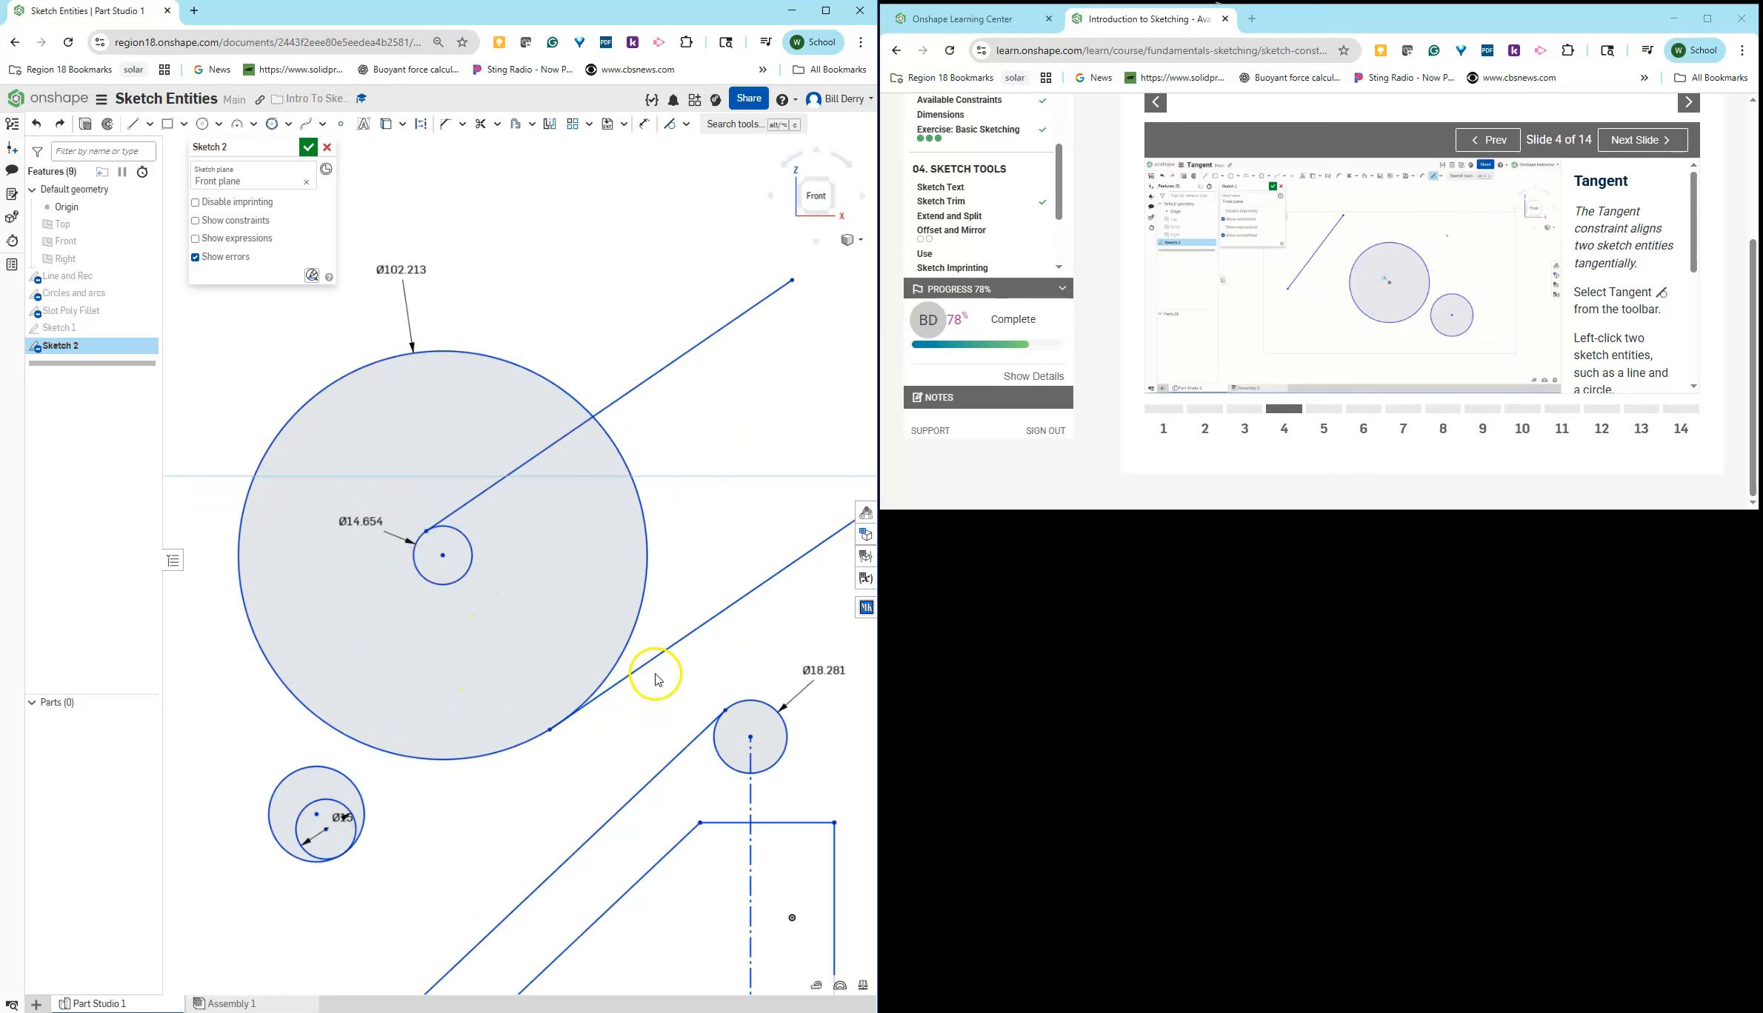
Step: Advance the constraints lesson to slide 7, Perpendicular
click(1330, 415)
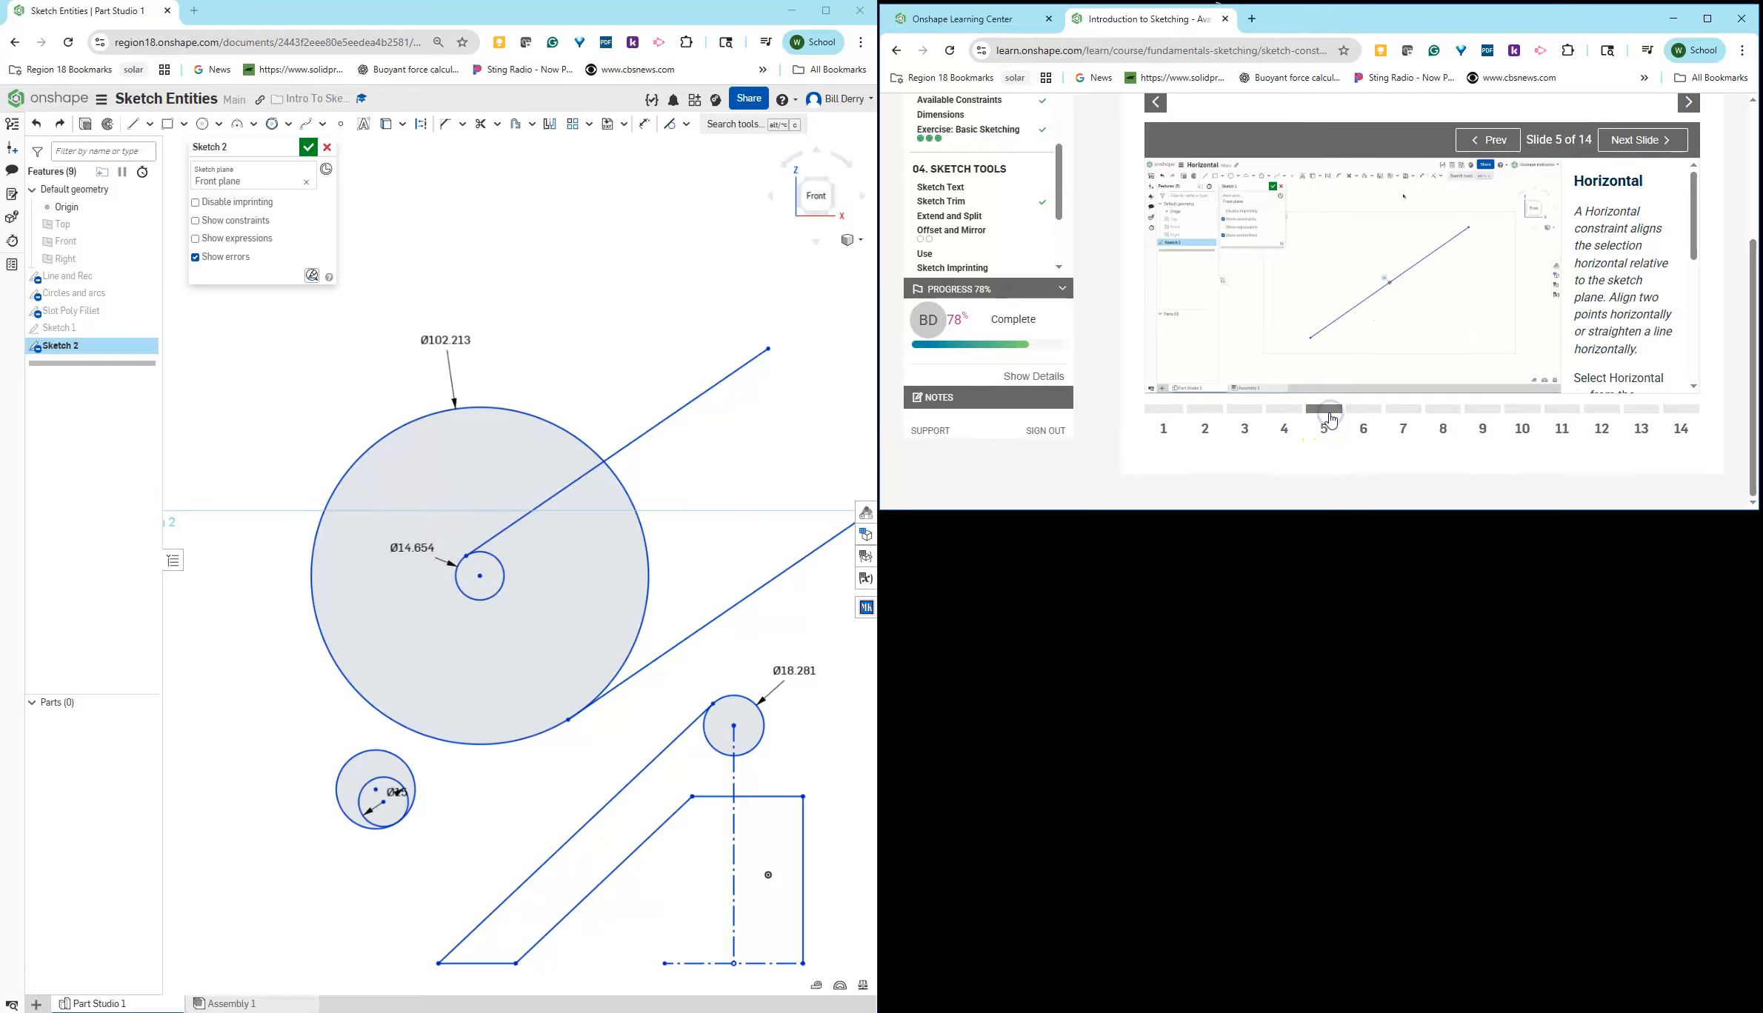
click(1351, 413)
click(1364, 417)
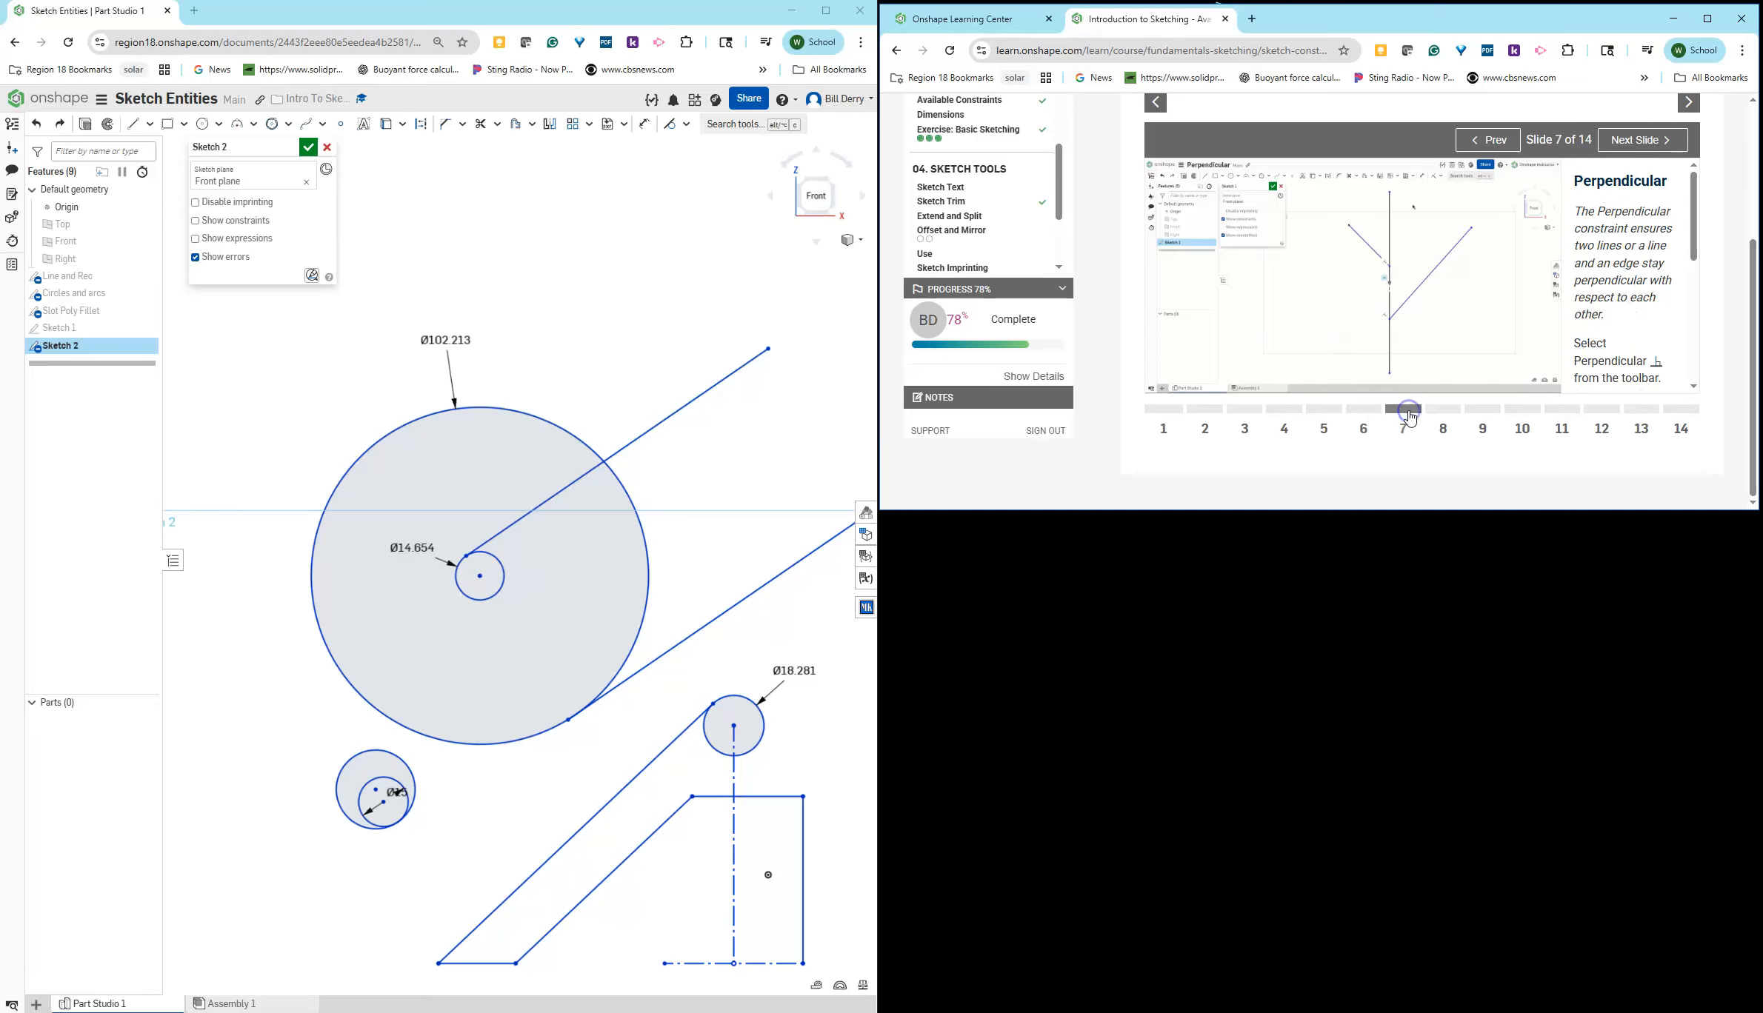
Step: Sketch a short vertical line above the large circle and a slanted line about 28 in long starting on it
click(134, 124)
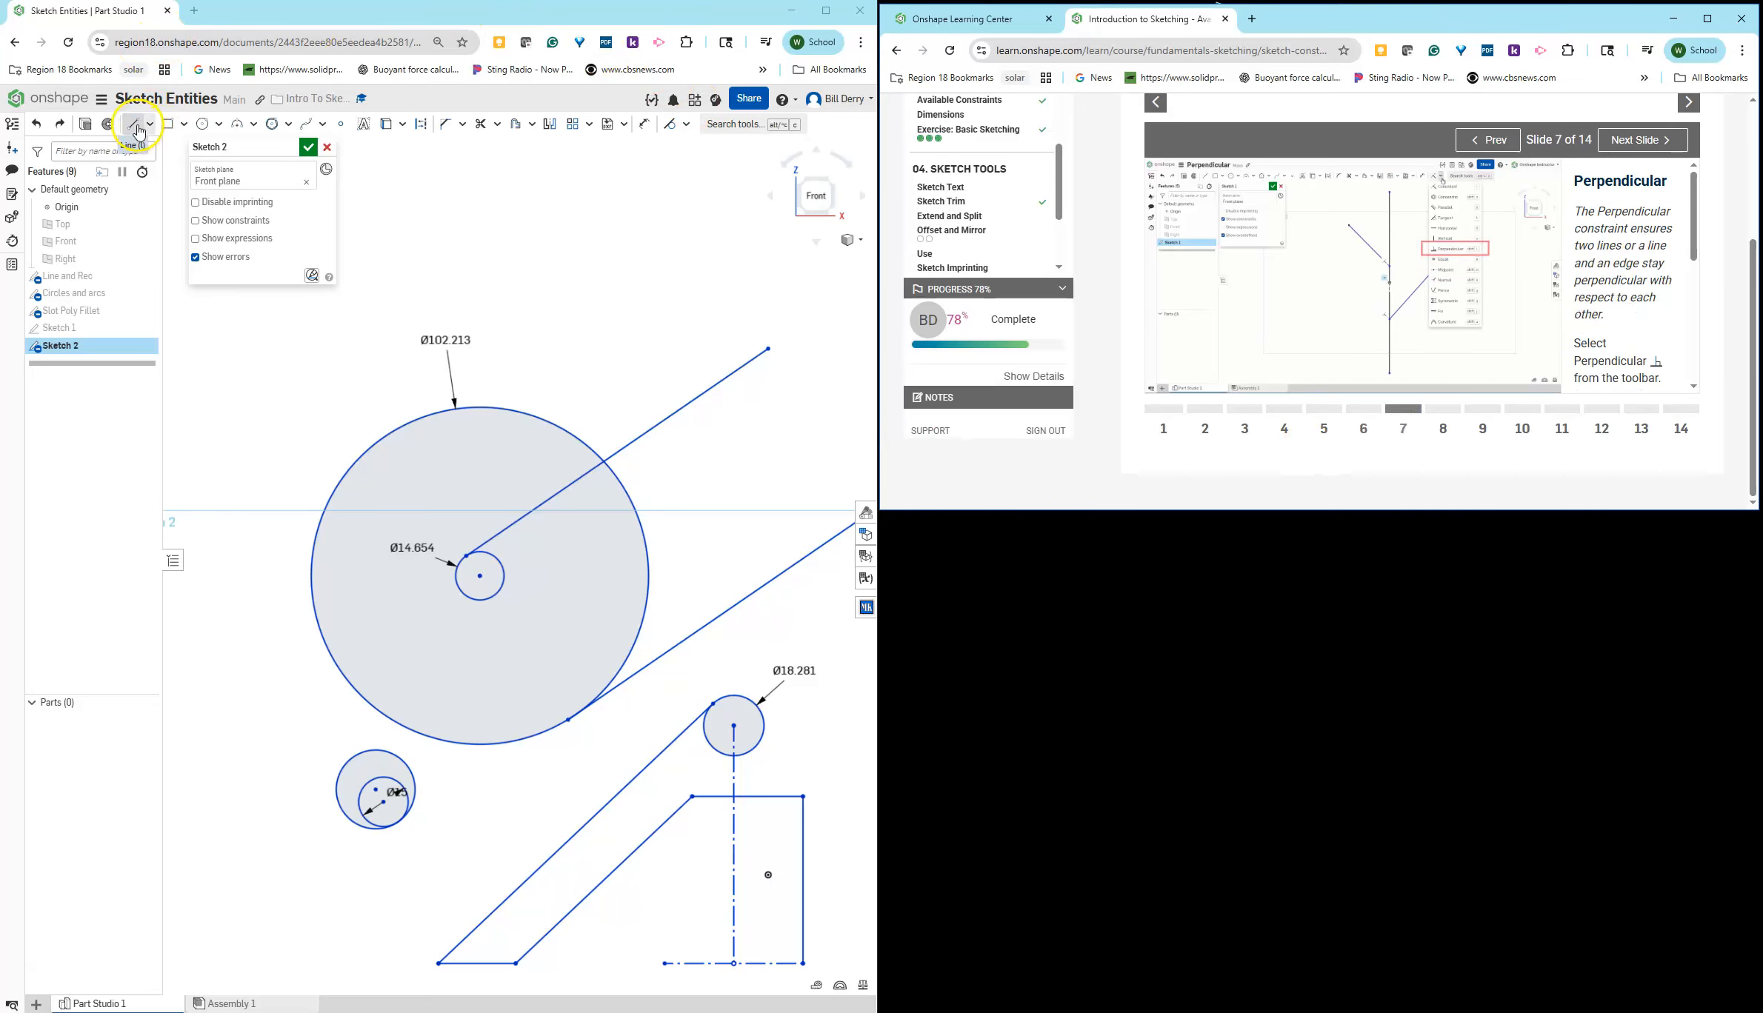
click(566, 298)
click(568, 187)
click(566, 231)
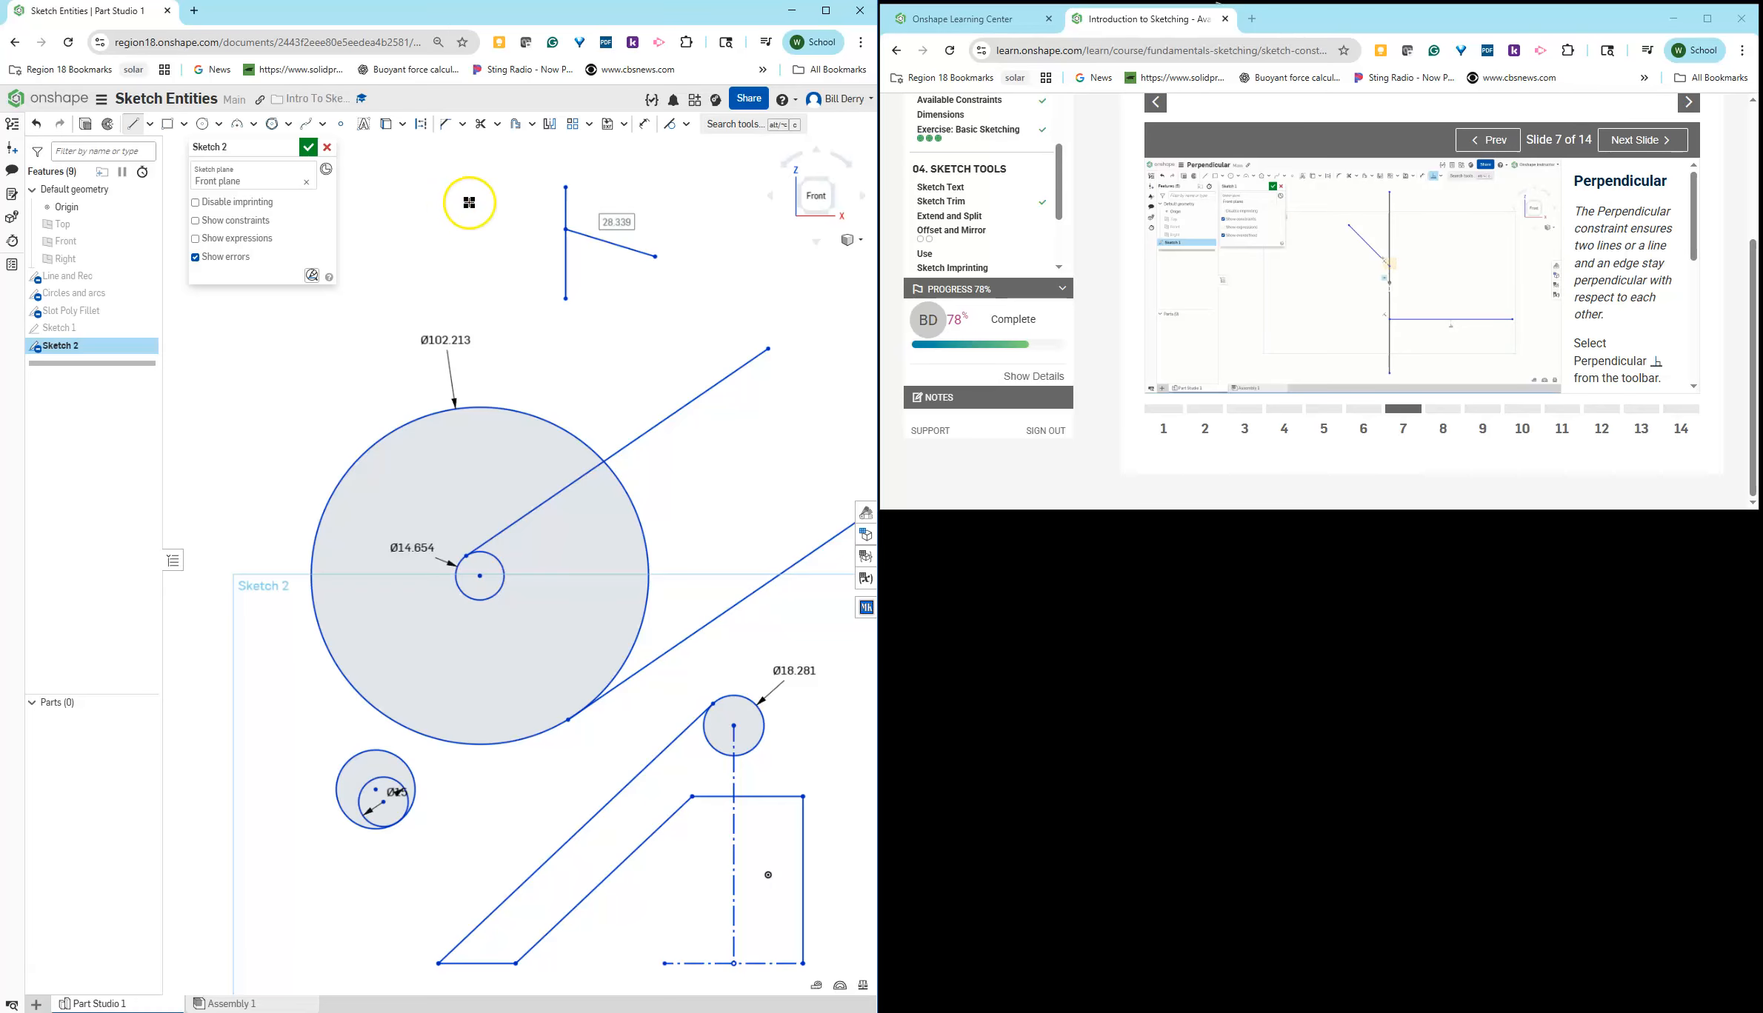
Step: Select both new lines above the large circle and apply a Perpendicular constraint to them
drag(655, 318, 537, 189)
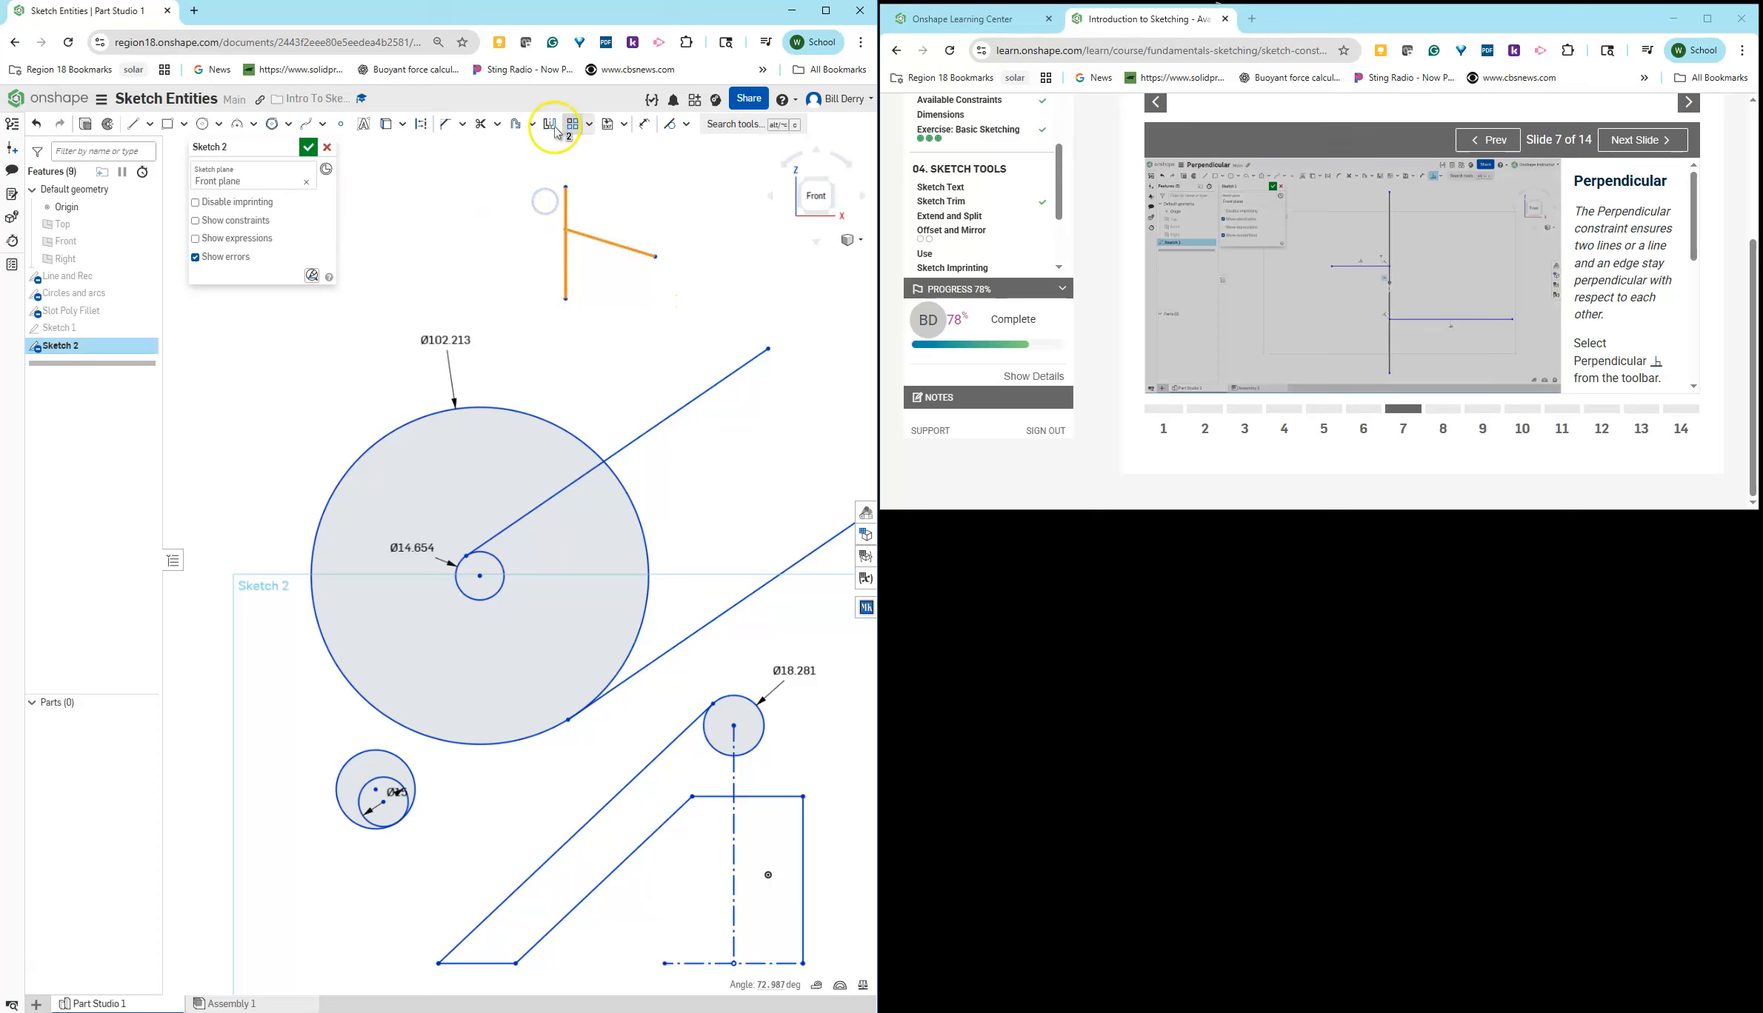
click(686, 125)
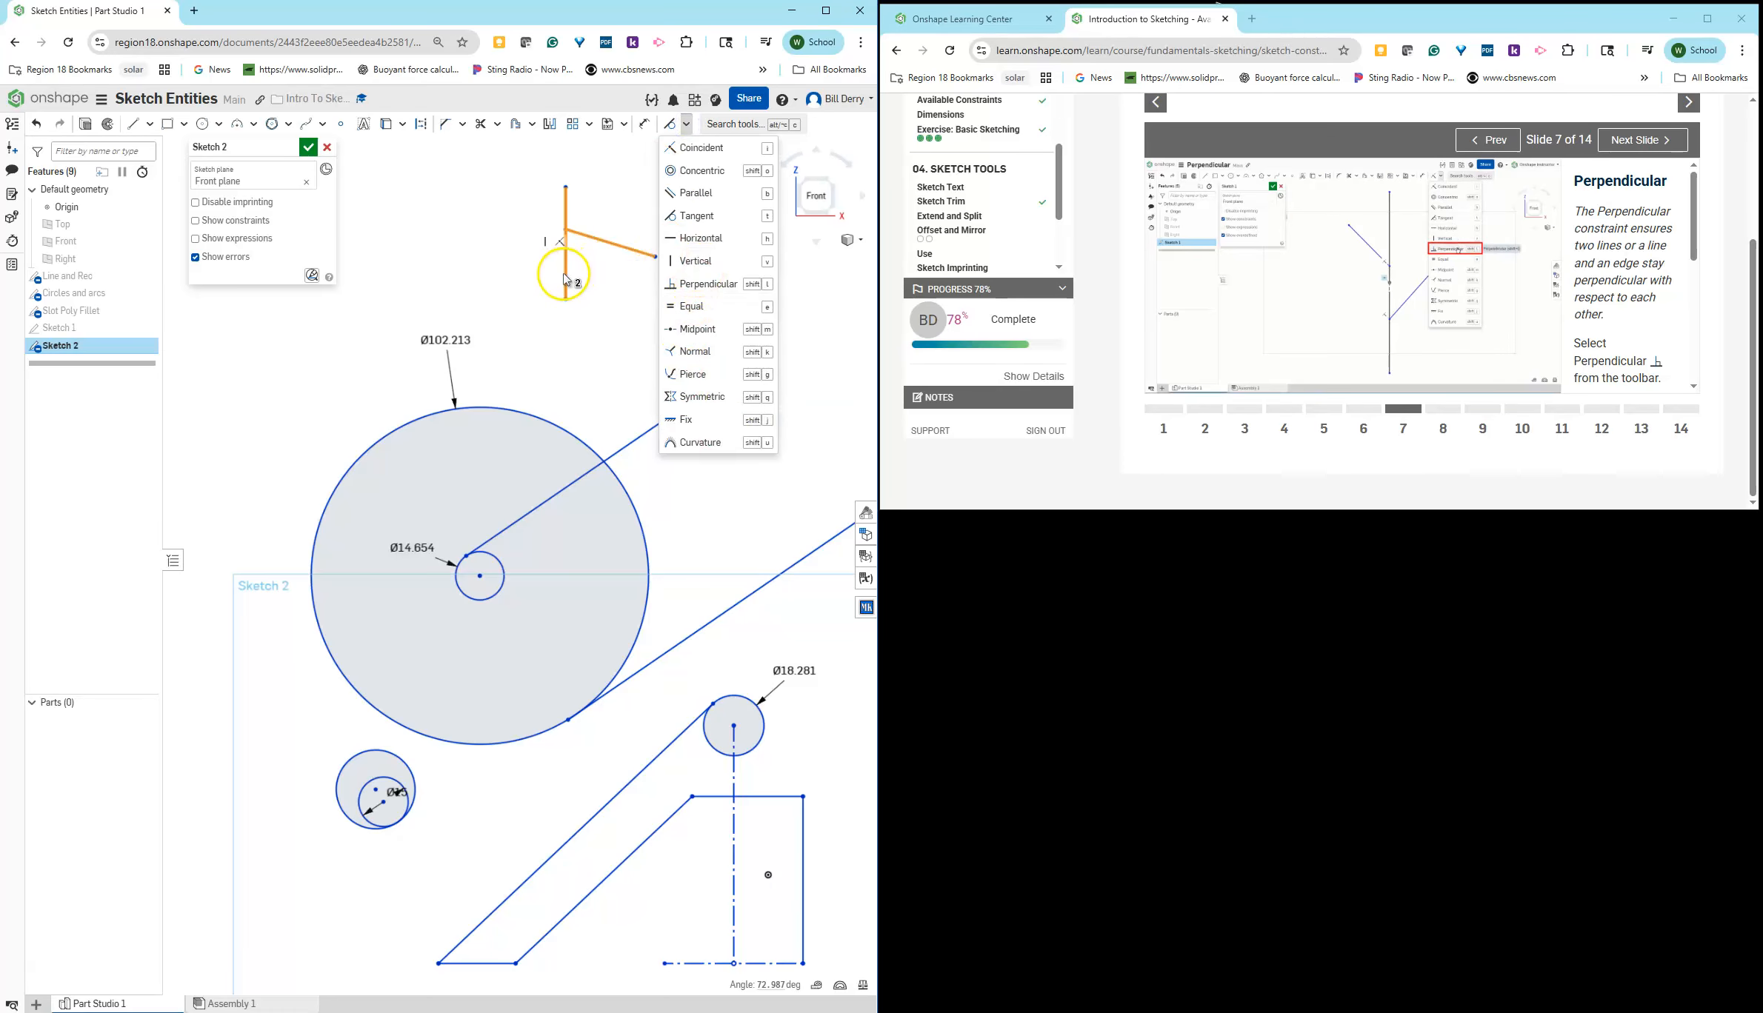
click(696, 284)
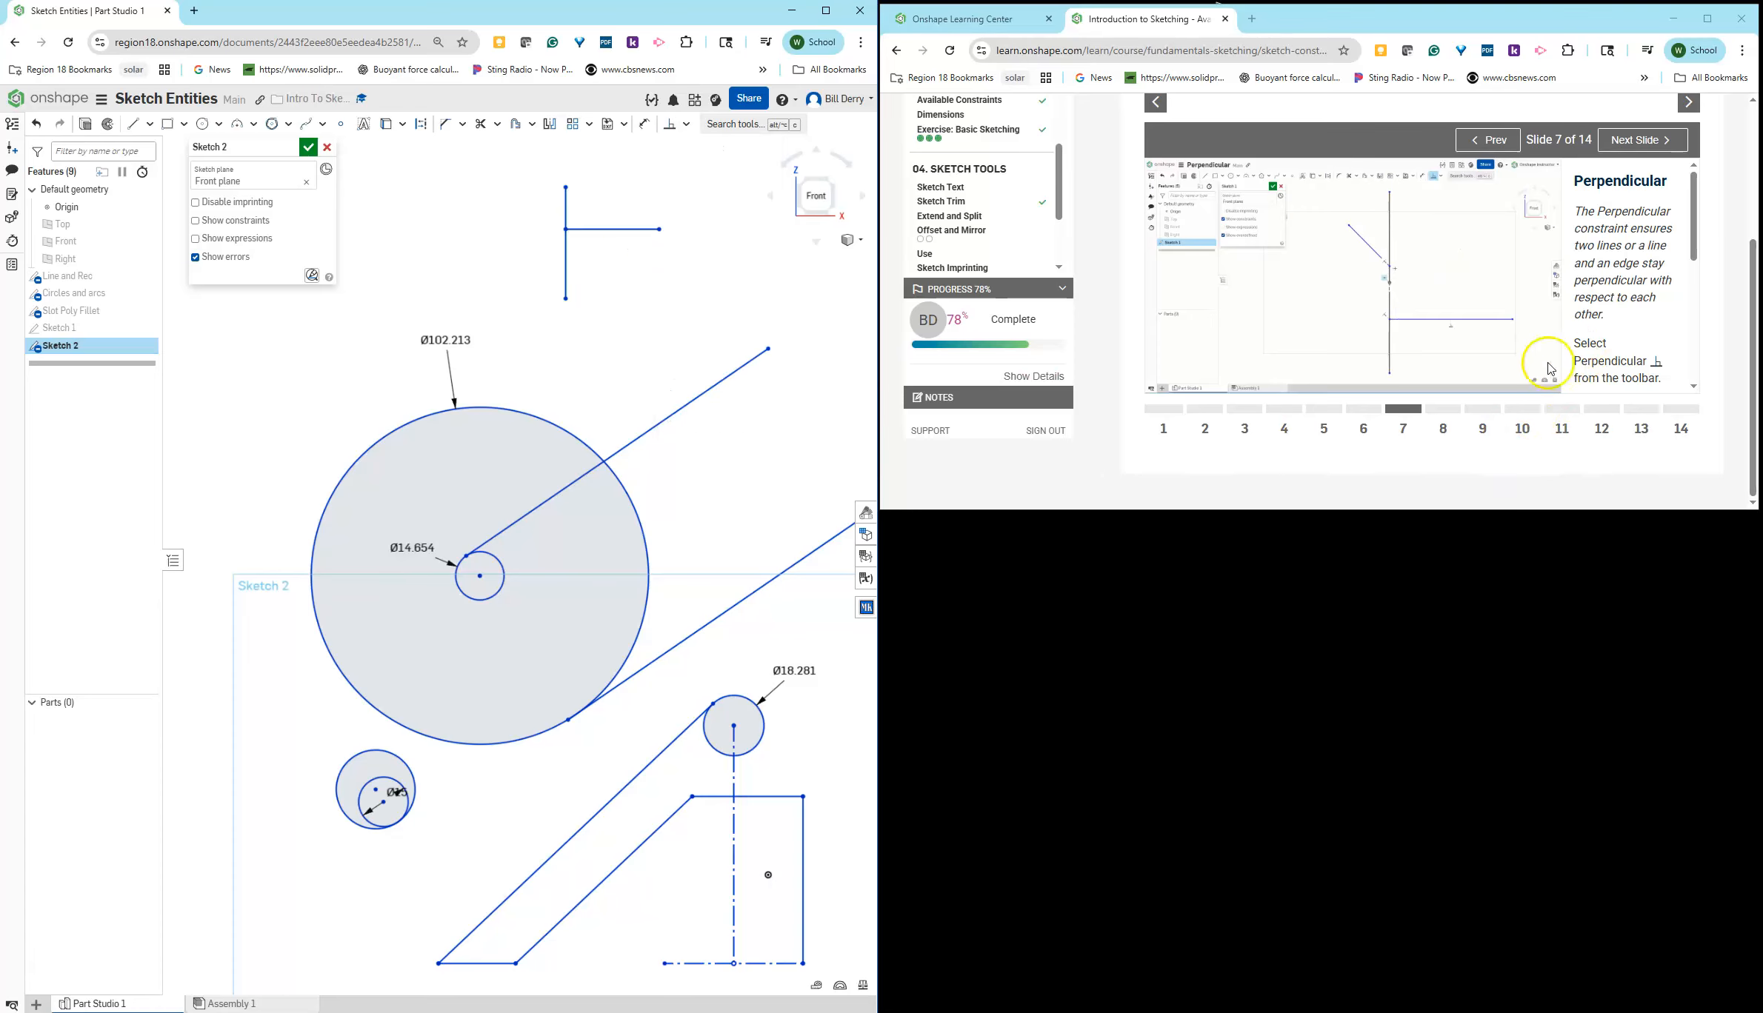
Step: Open lesson slide 8, Equal, and apply an Equal constraint to the two perpendicular lines above the large circle
click(1442, 412)
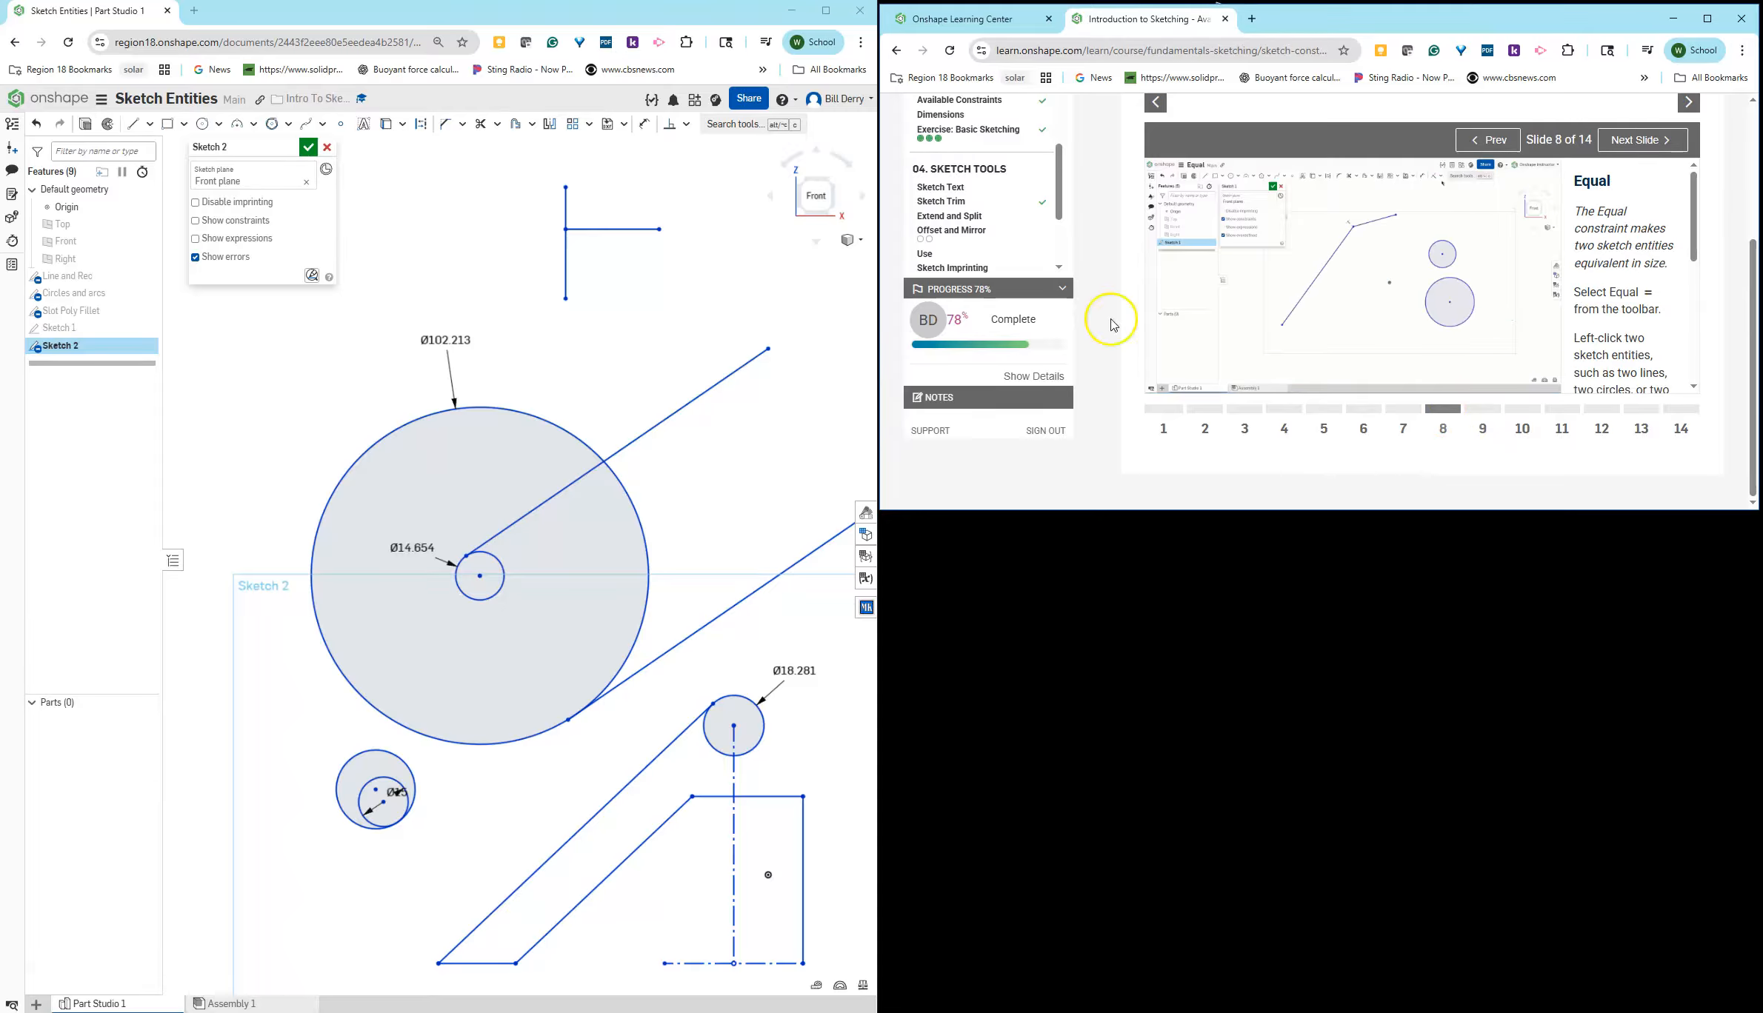
scroll(563, 204, up, 2)
scroll(578, 215, down, 3)
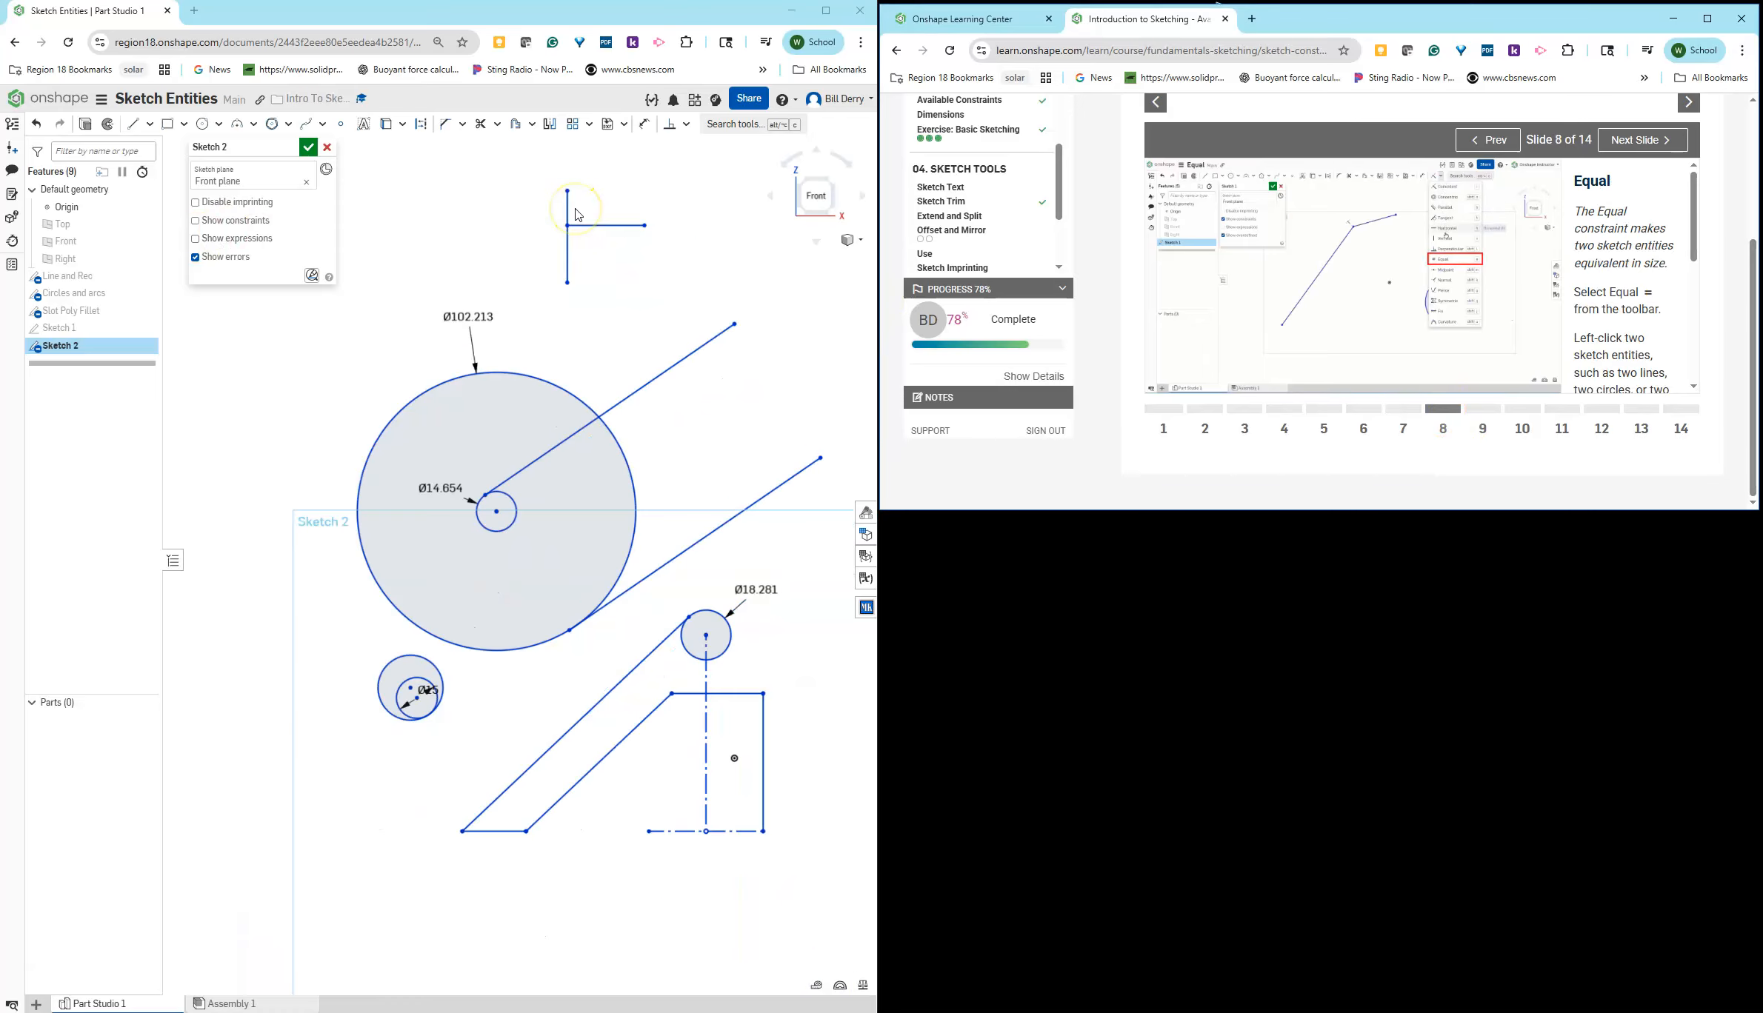
scroll(574, 223, down, 2)
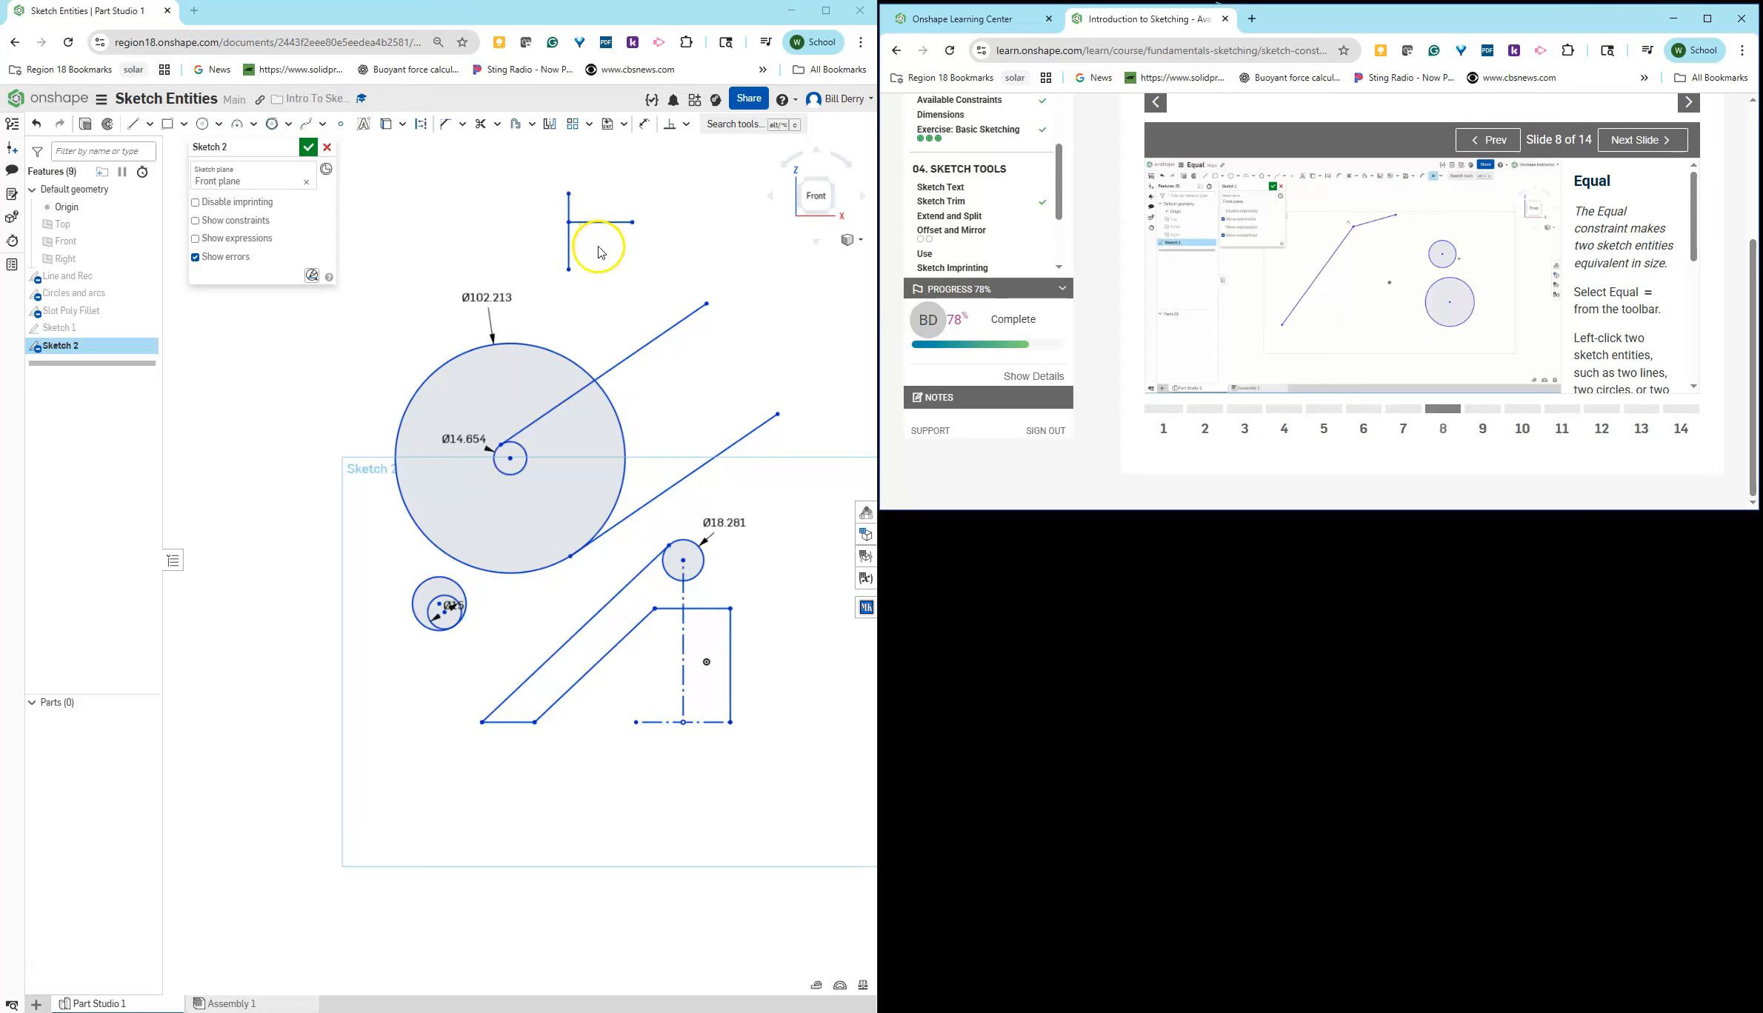
drag(537, 180, 661, 289)
click(686, 137)
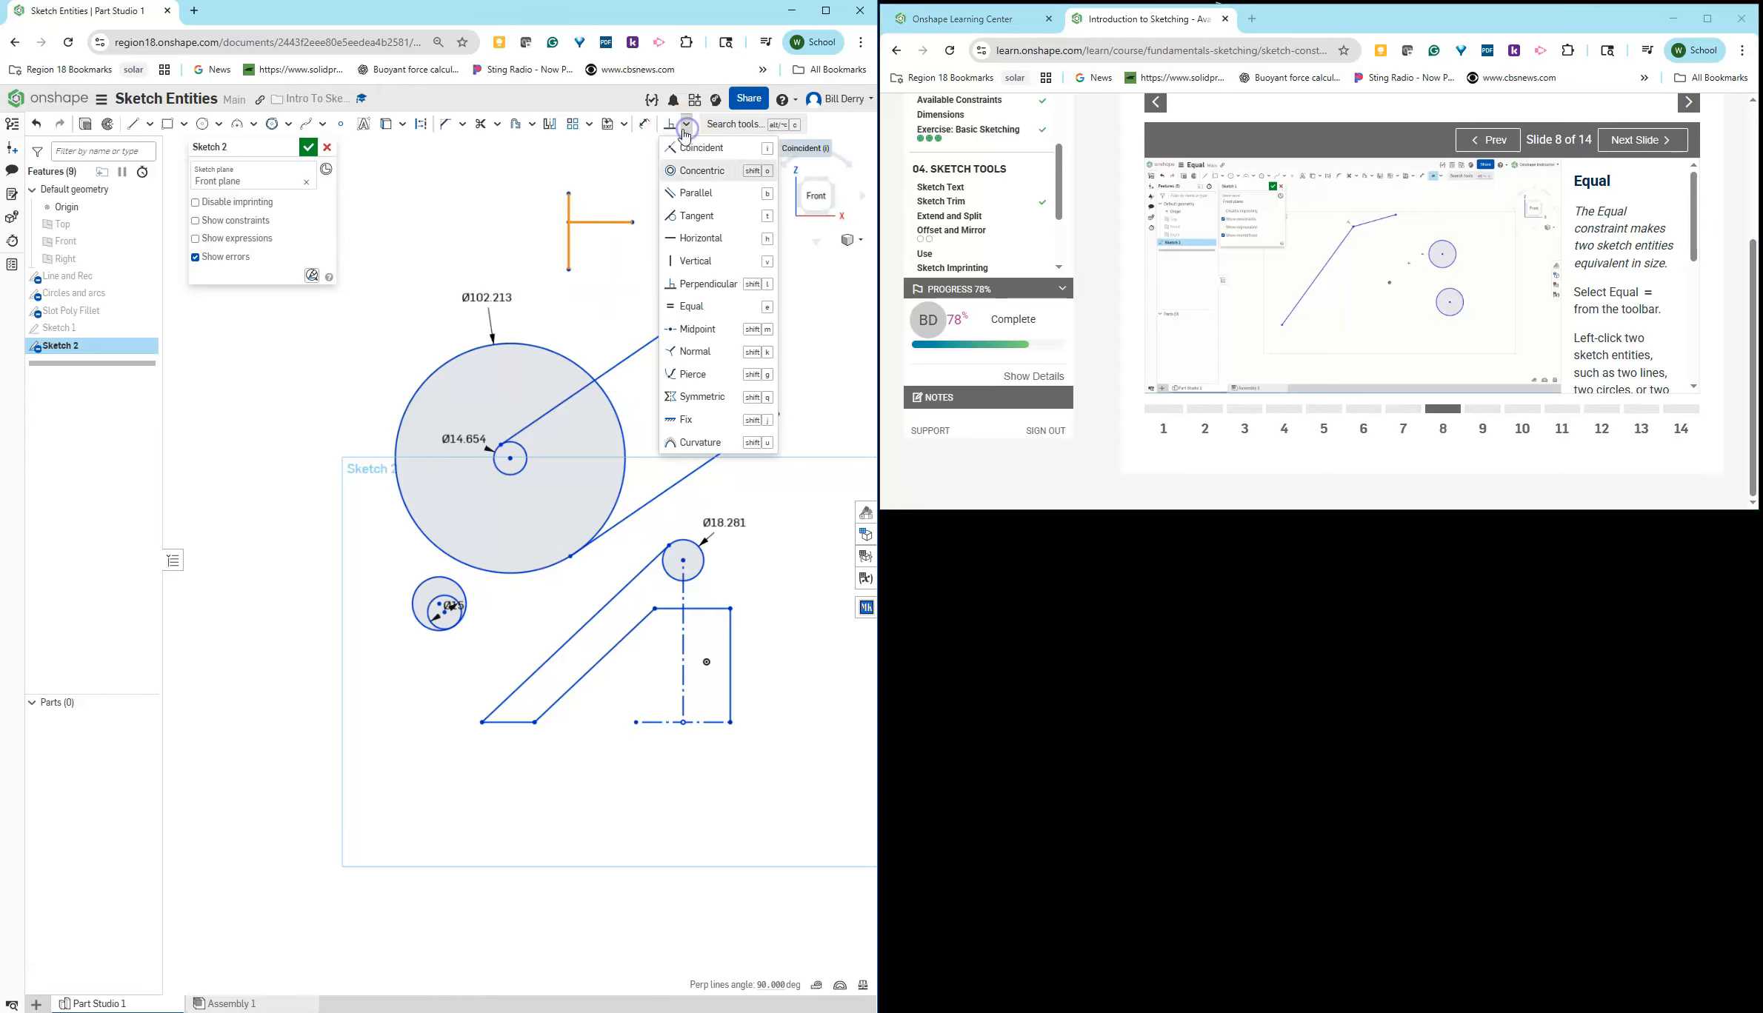
click(689, 304)
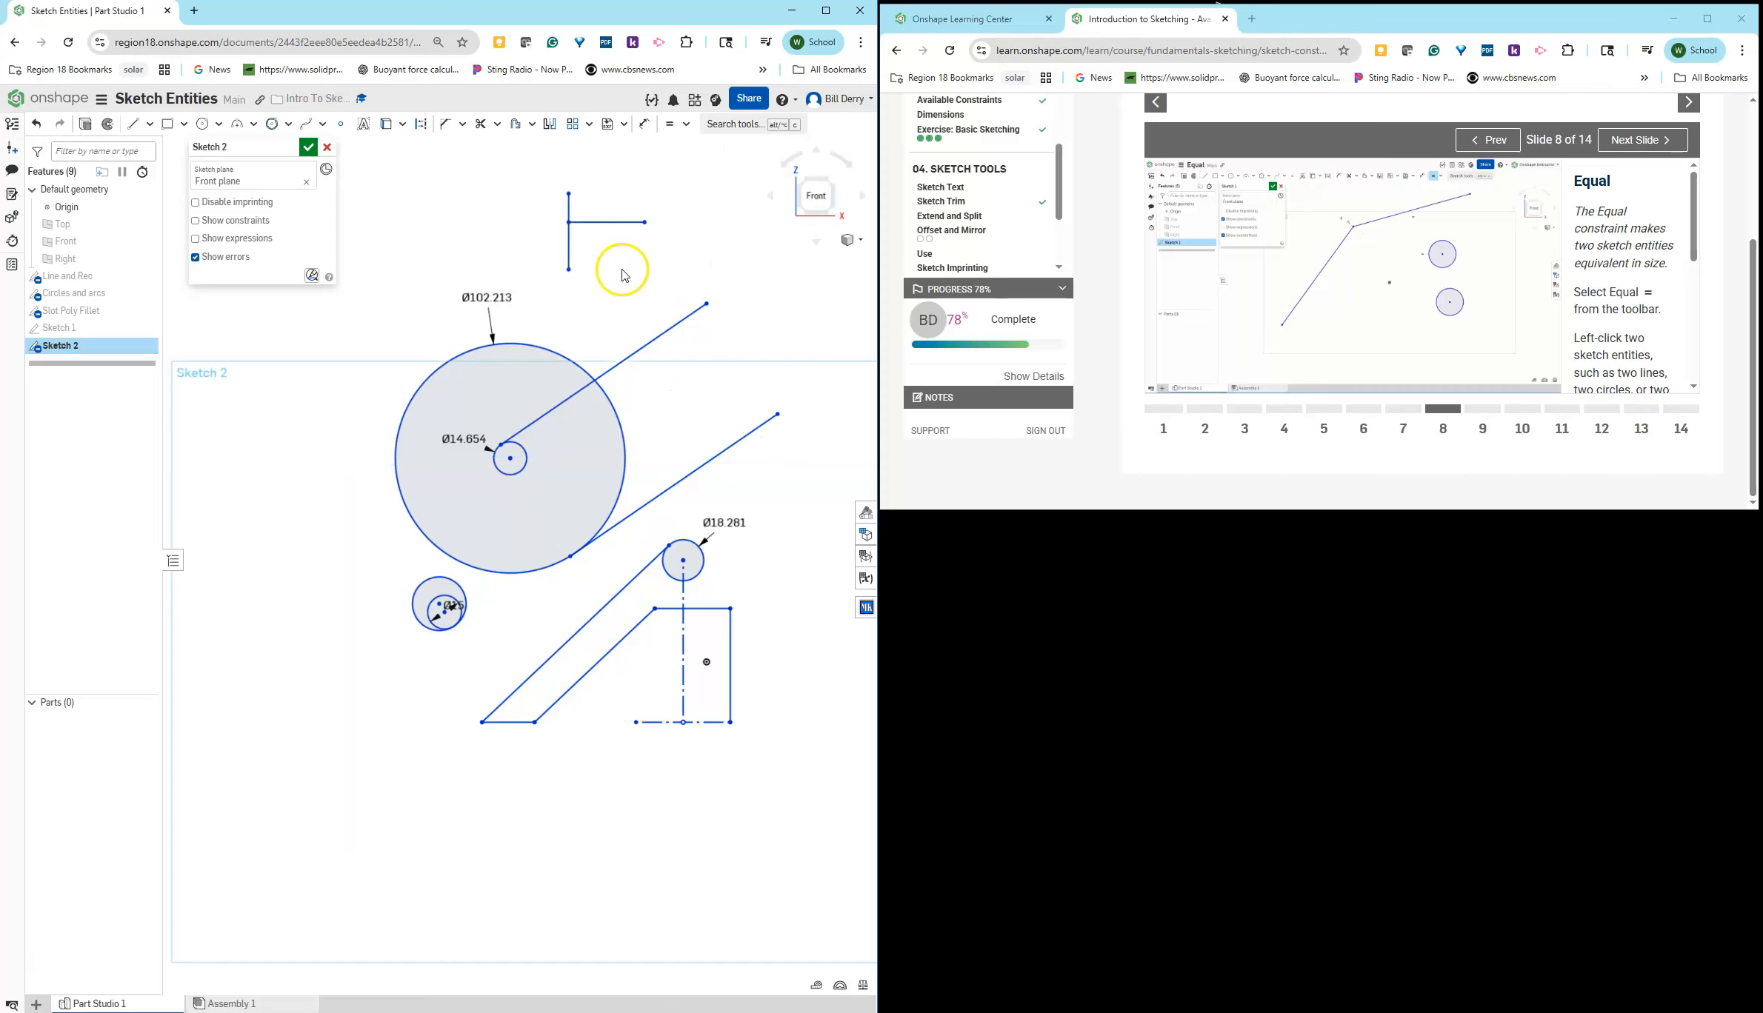
Step: Dimension the horizontal line of the perpendicular pair to a length of 40 in
click(613, 222)
click(612, 252)
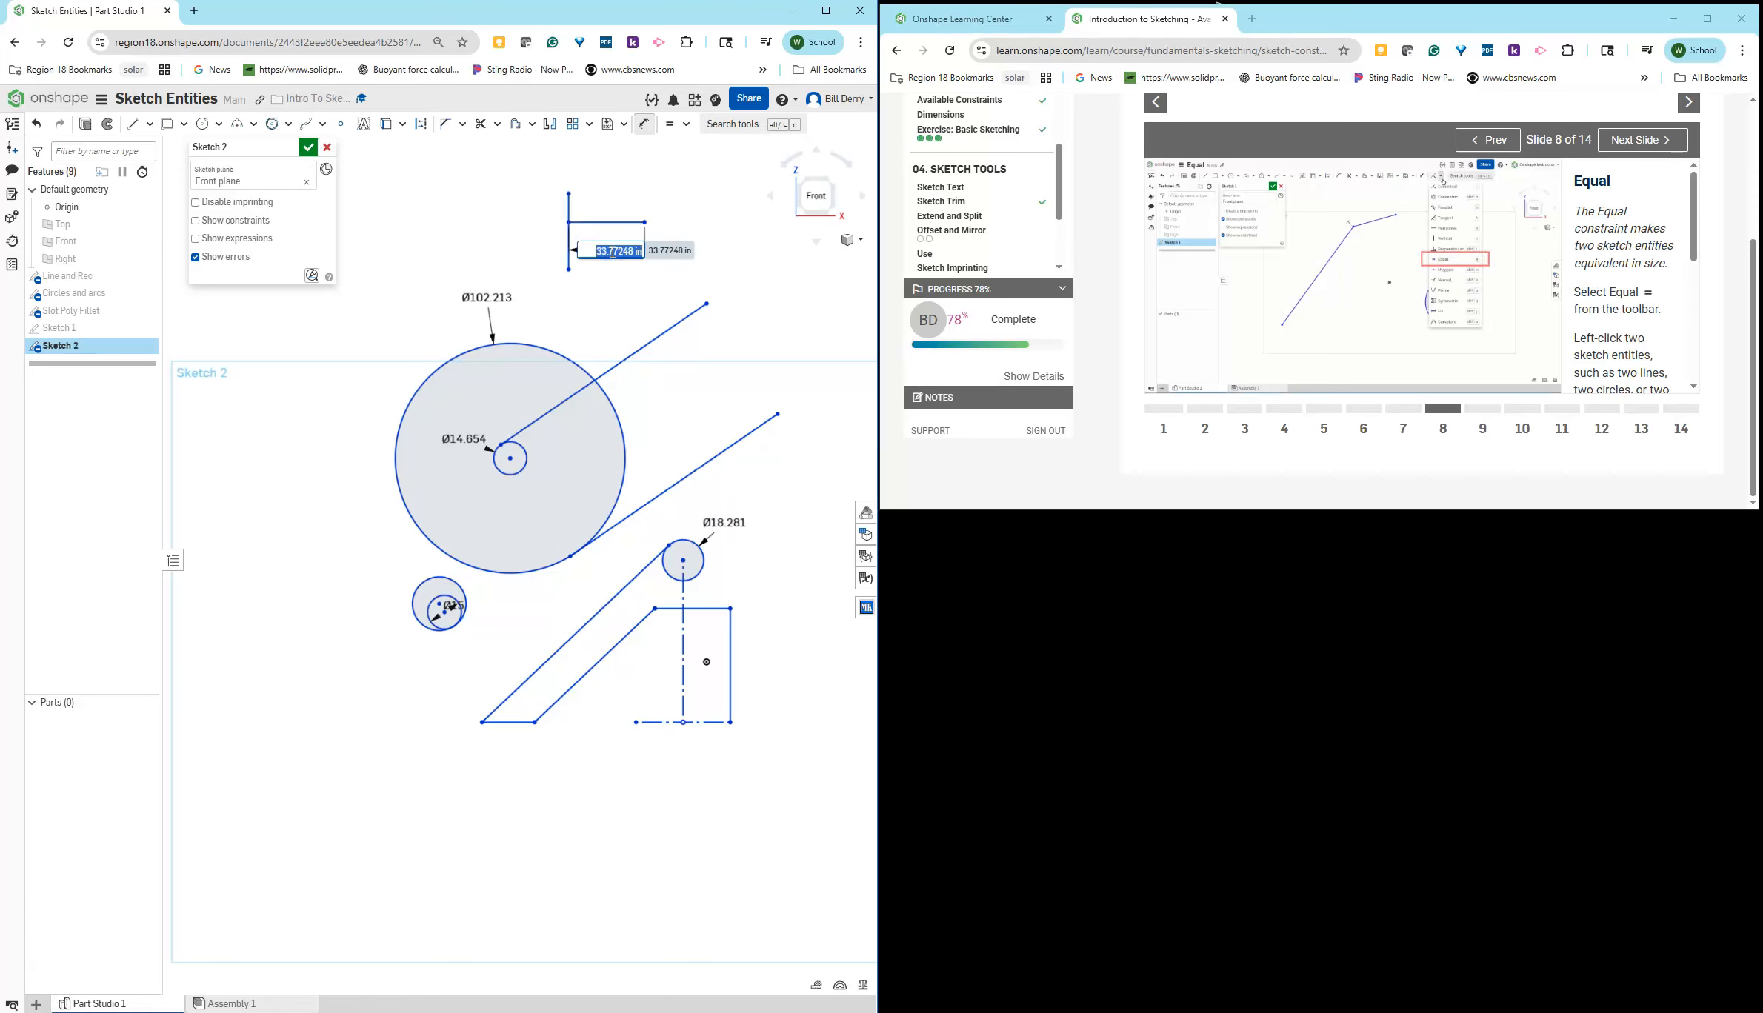
key(Return)
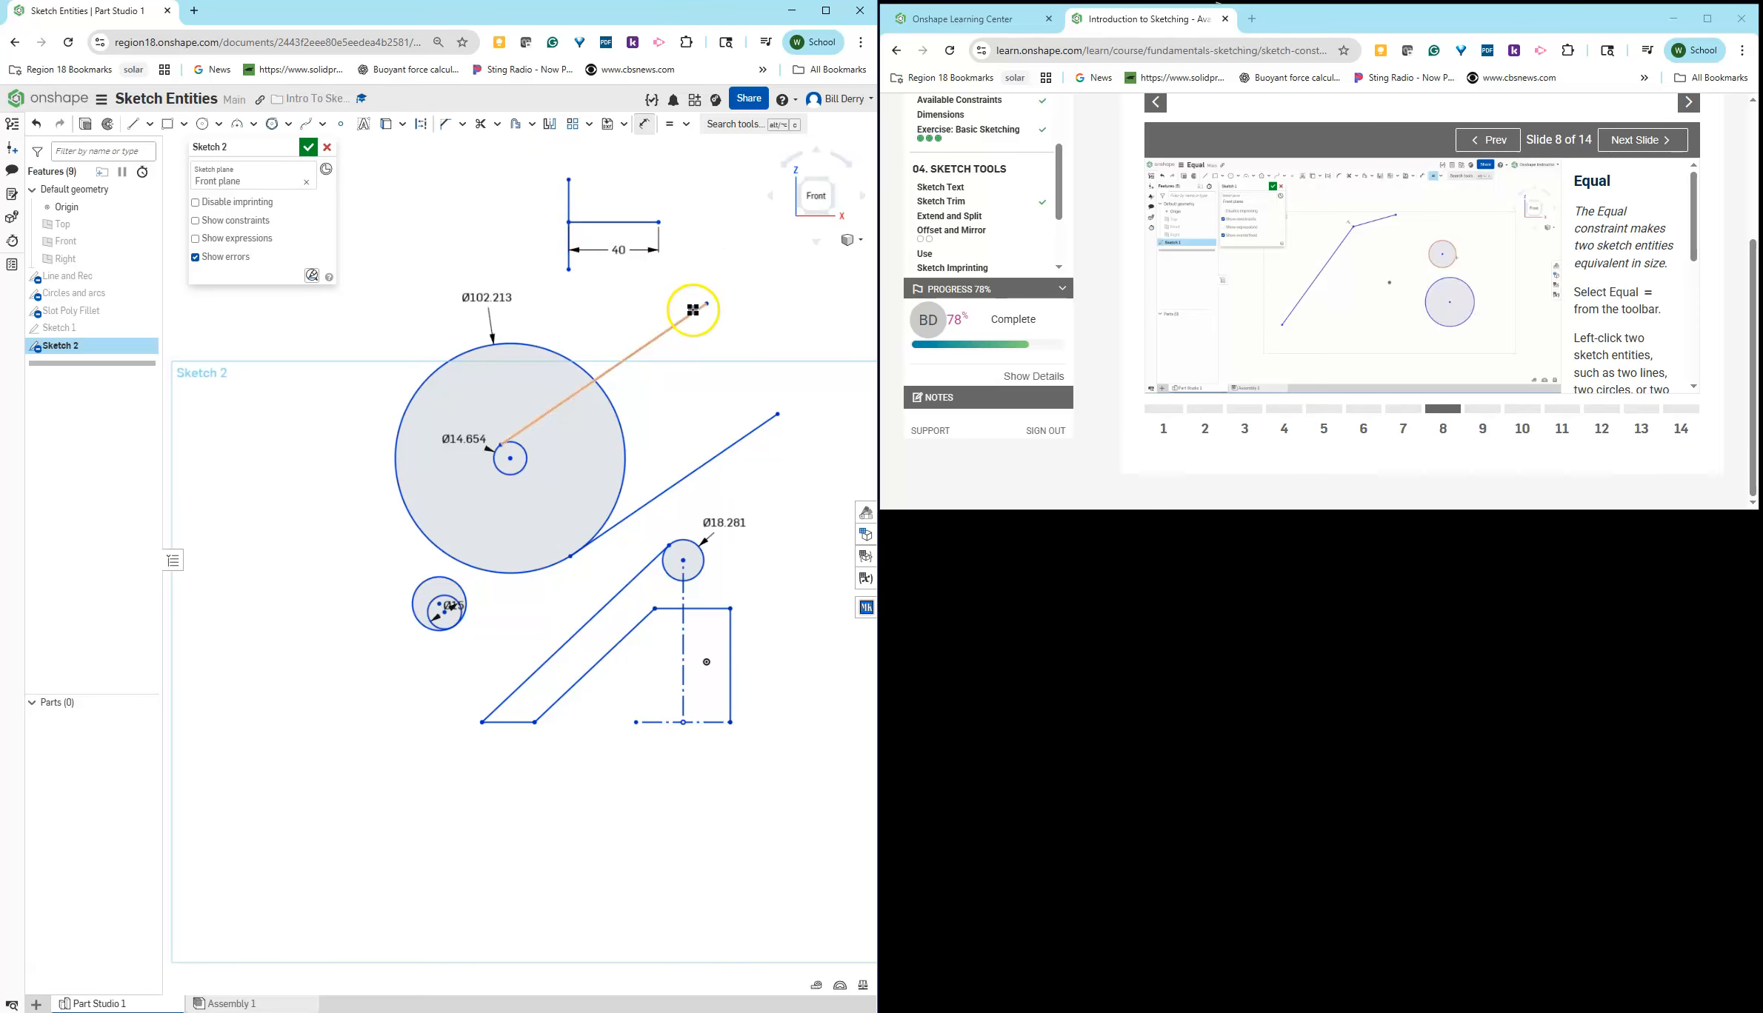
Step: Open lesson slide 9, try a Midpoint constraint between the inner slanted line of the lower profile and the origin, and undo it
click(1483, 410)
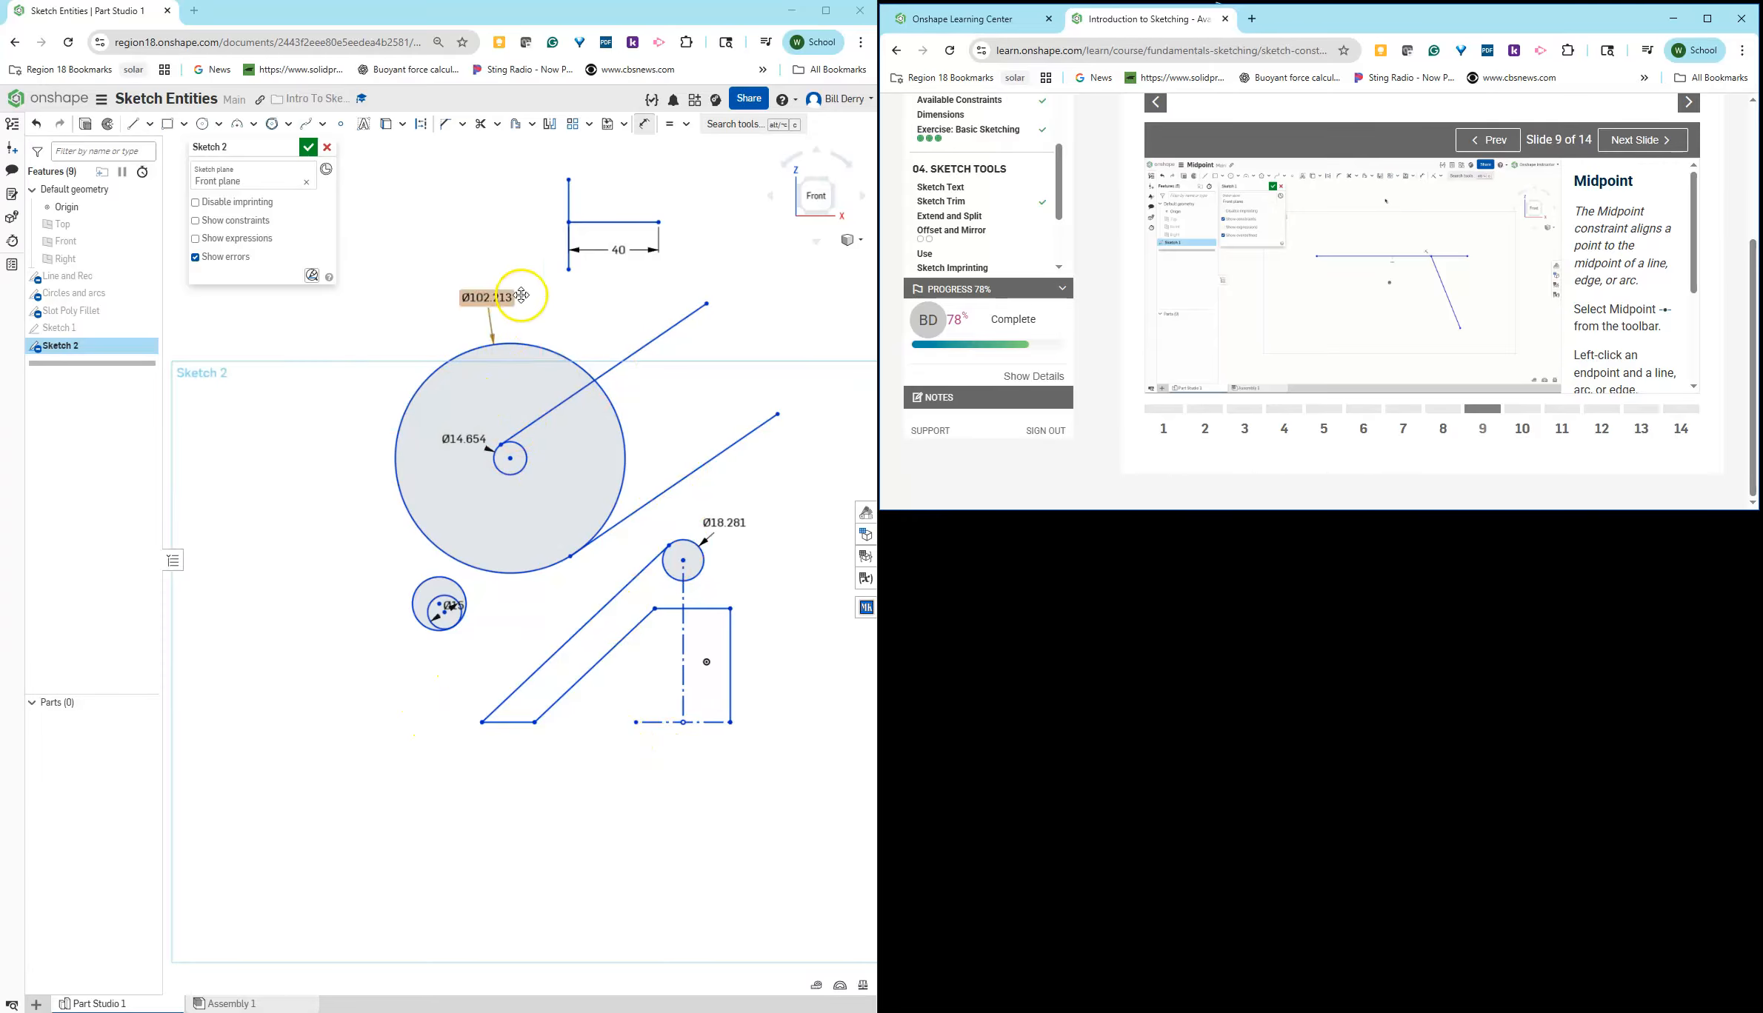
click(609, 657)
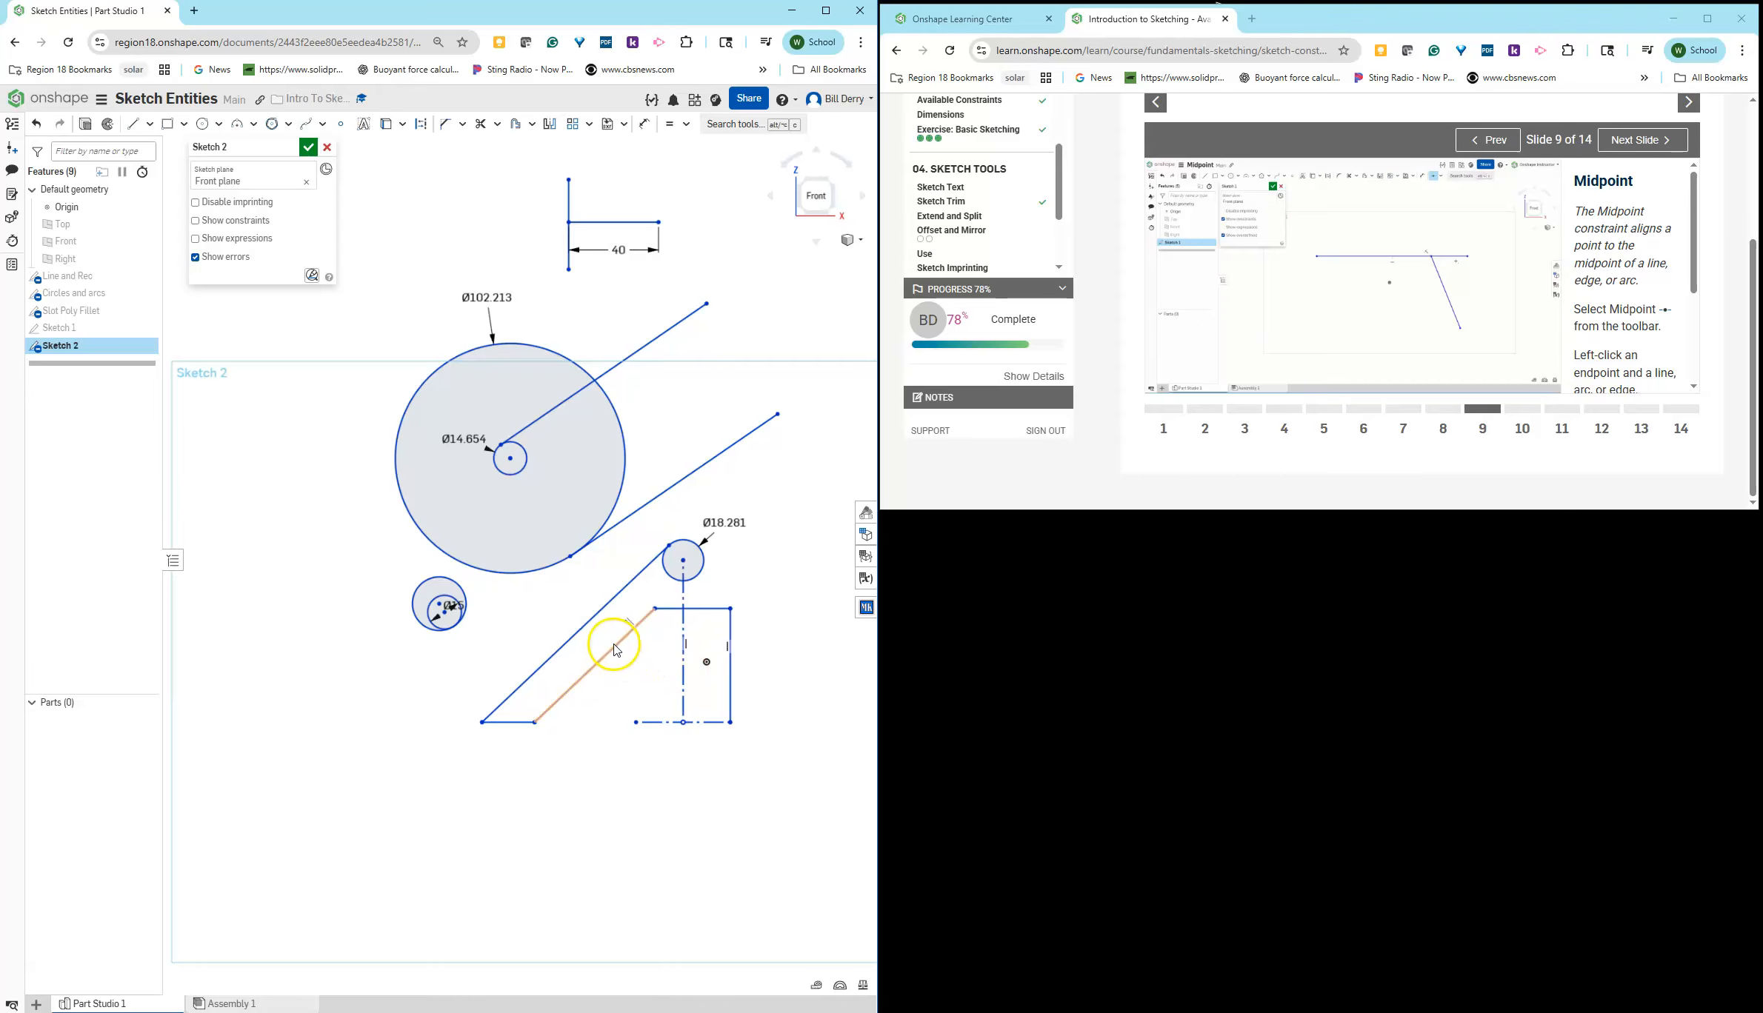
click(691, 126)
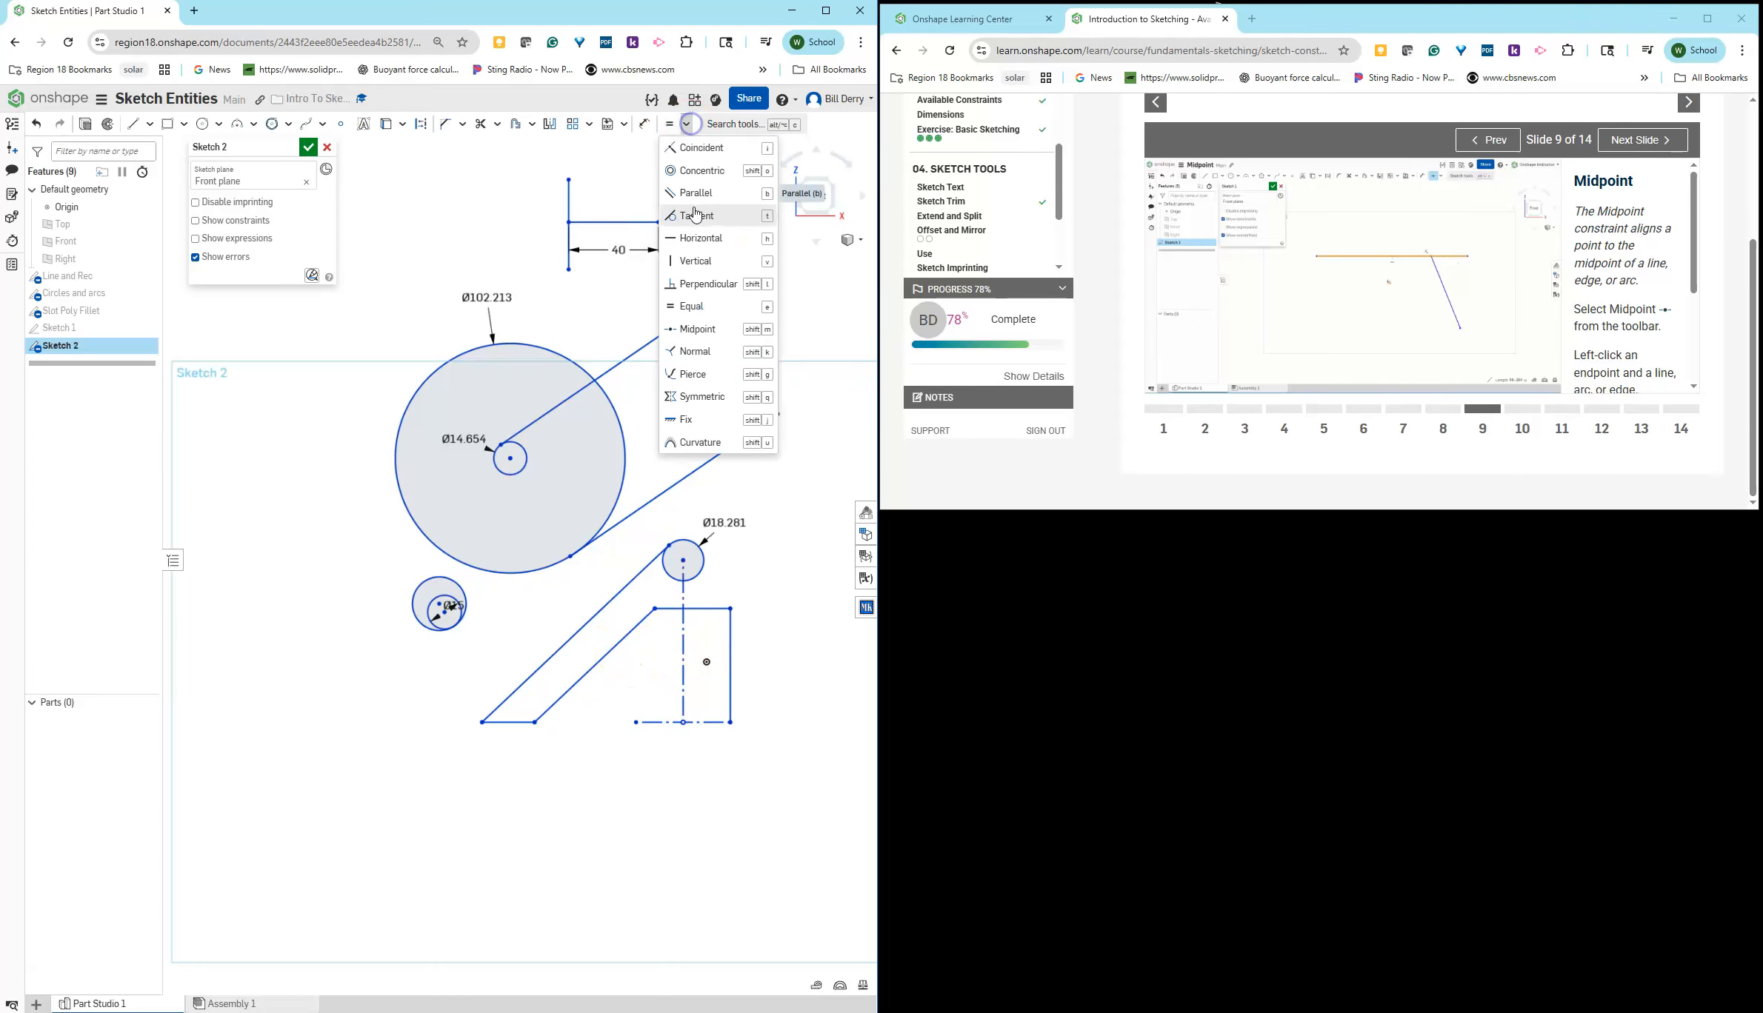
click(697, 329)
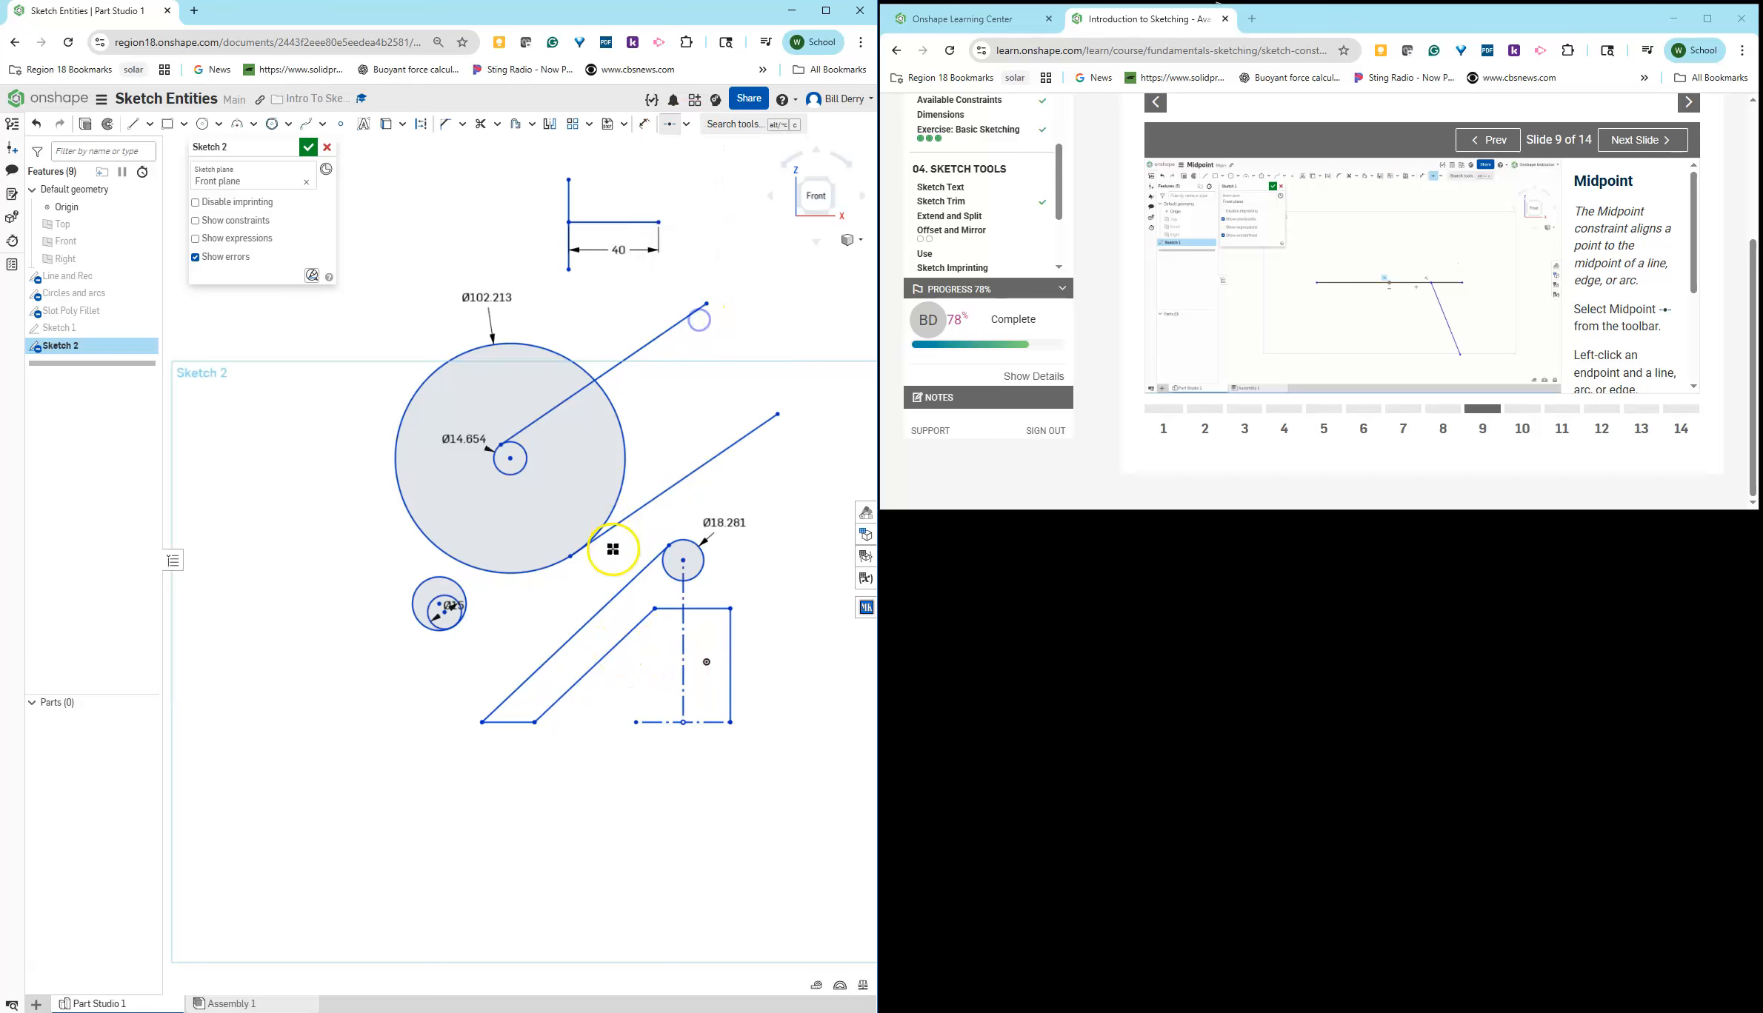
click(635, 630)
click(703, 661)
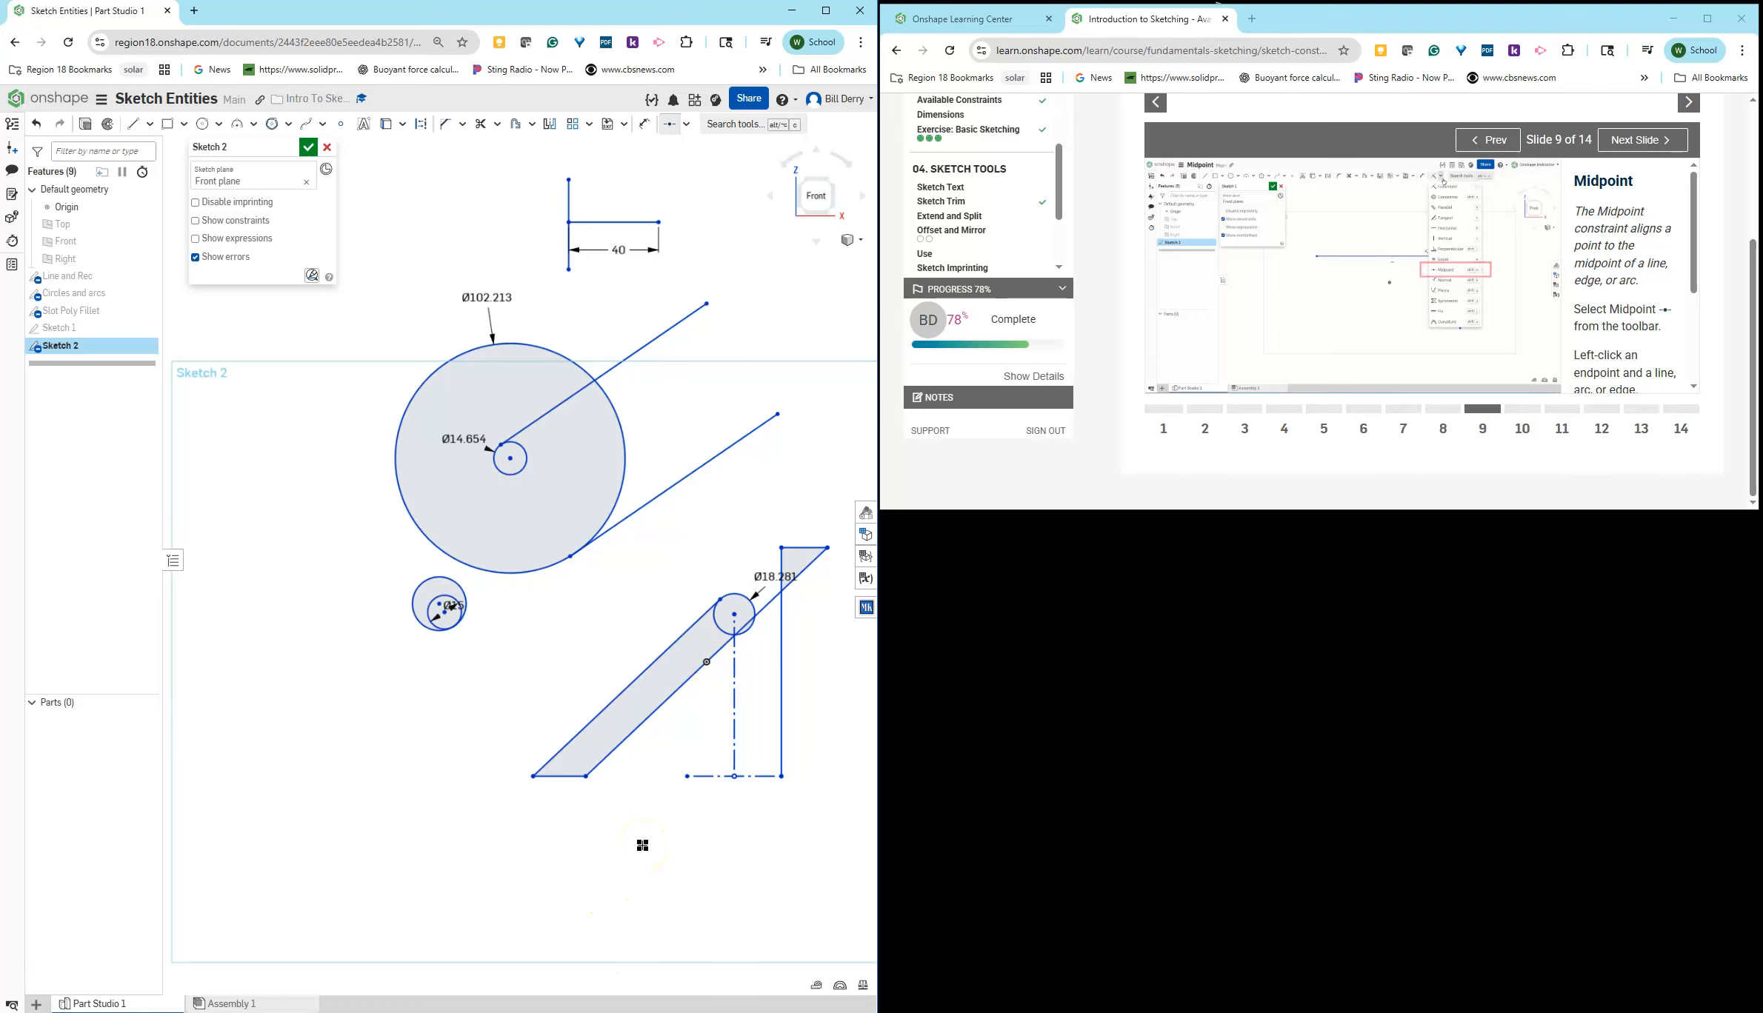
key(ctrl+z)
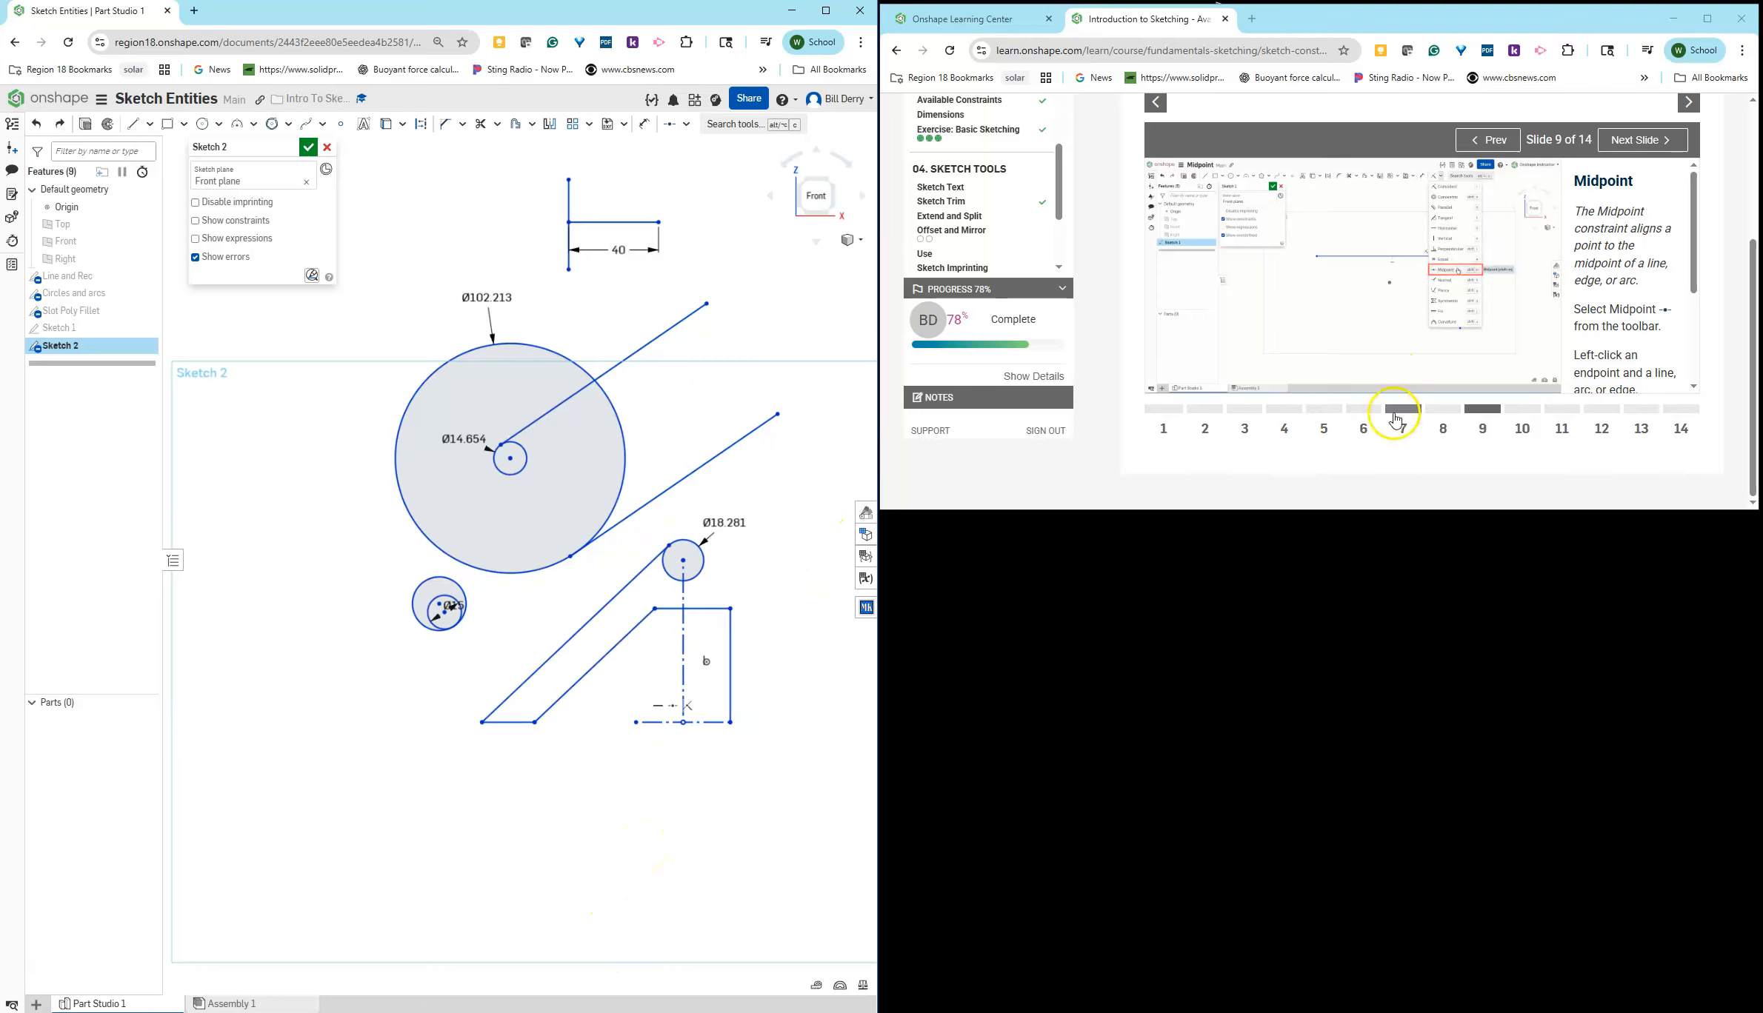
Step: Open lesson slide 10, Normal, and sketch a circle about 67 in in diameter with a separate slanted line about 85 in long beside it
click(1523, 419)
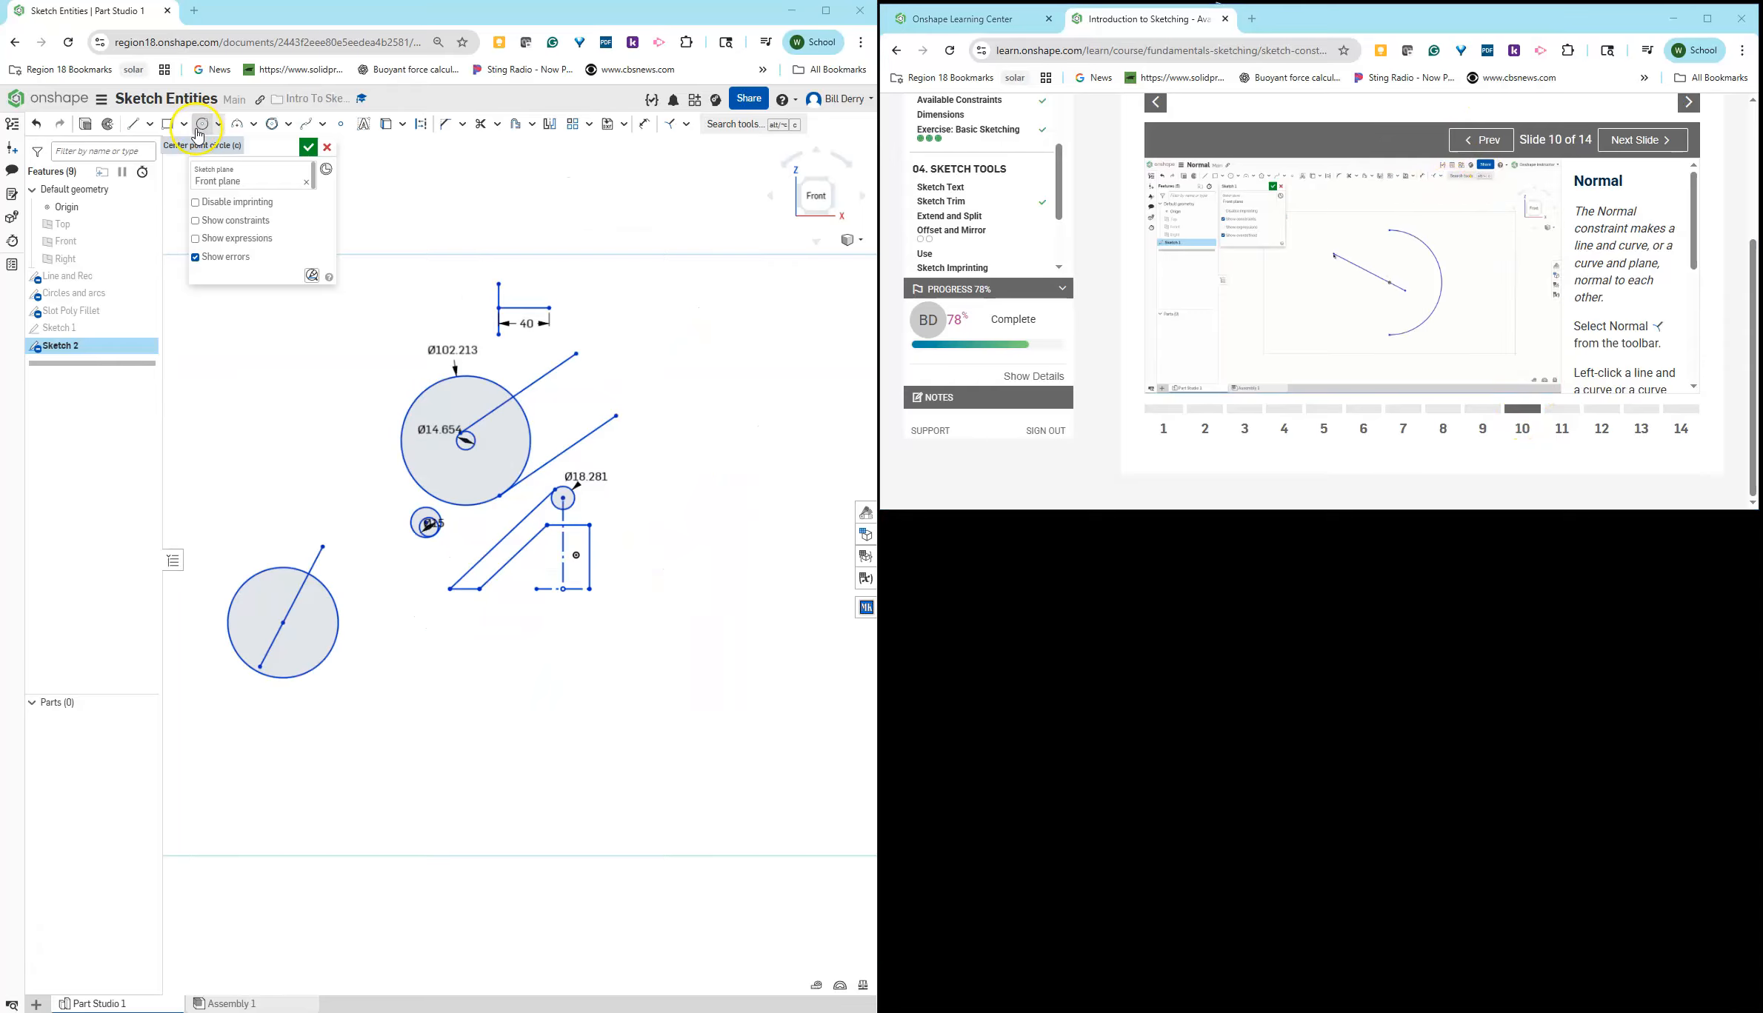
click(200, 125)
click(537, 725)
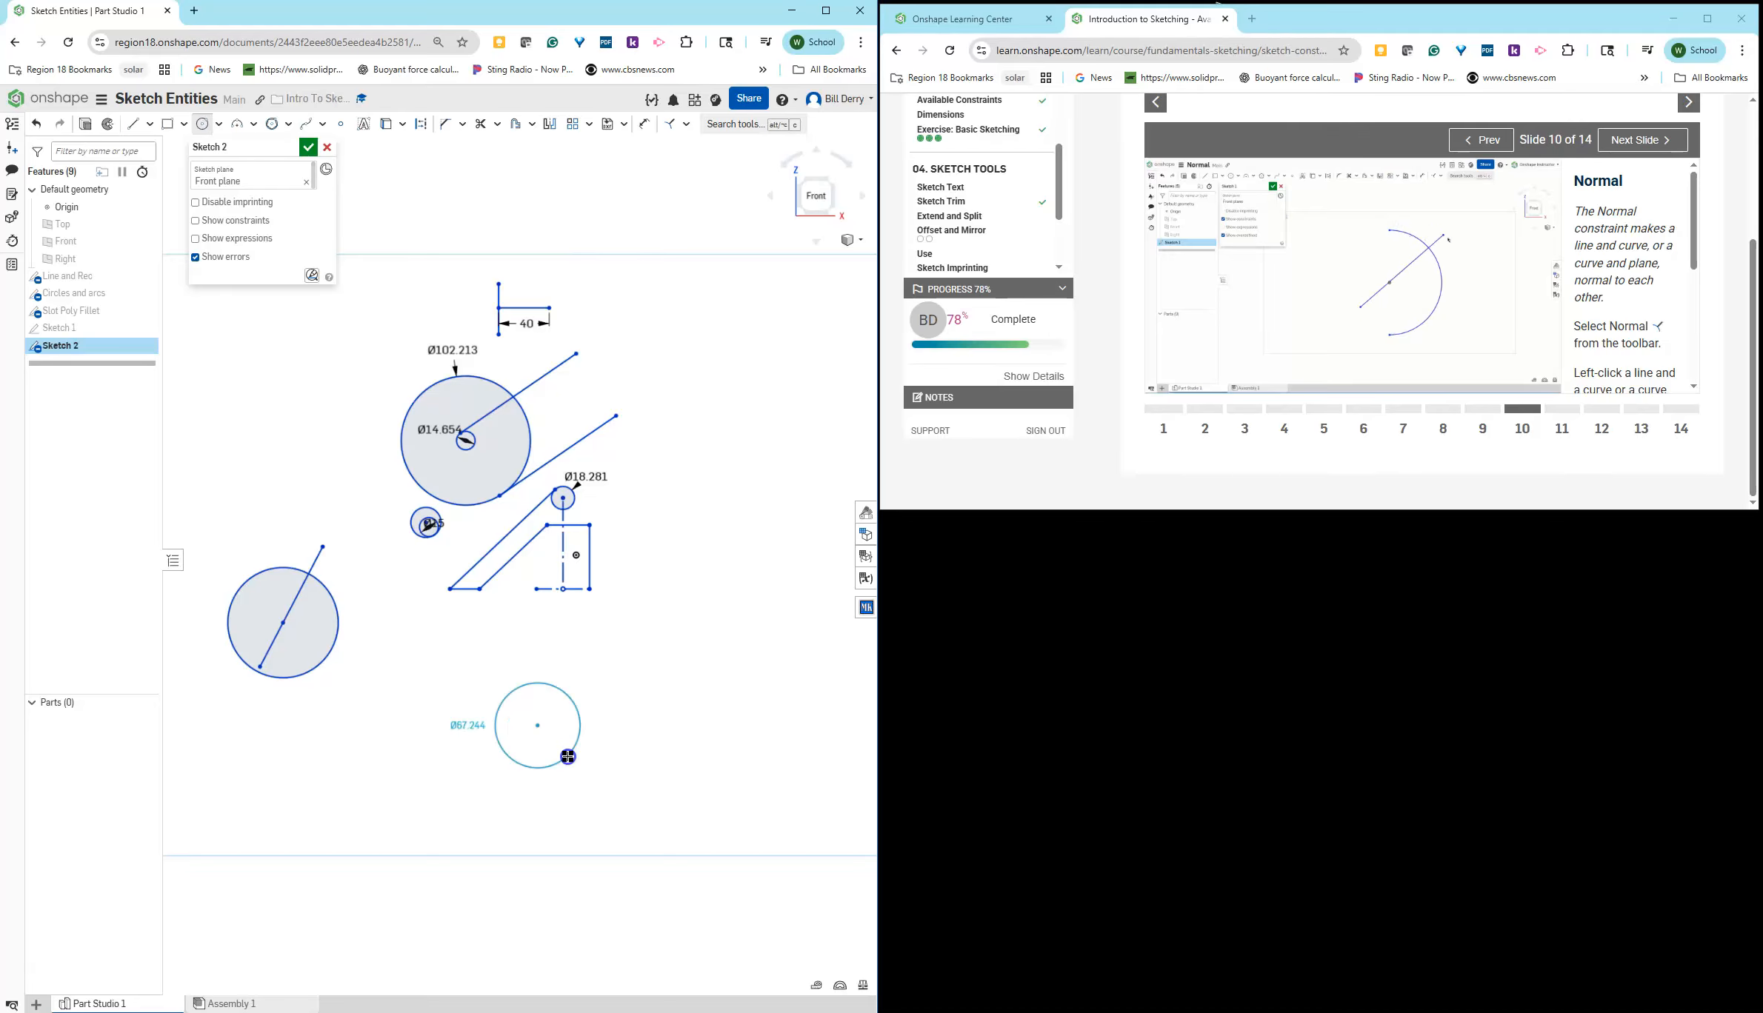
click(568, 757)
click(133, 125)
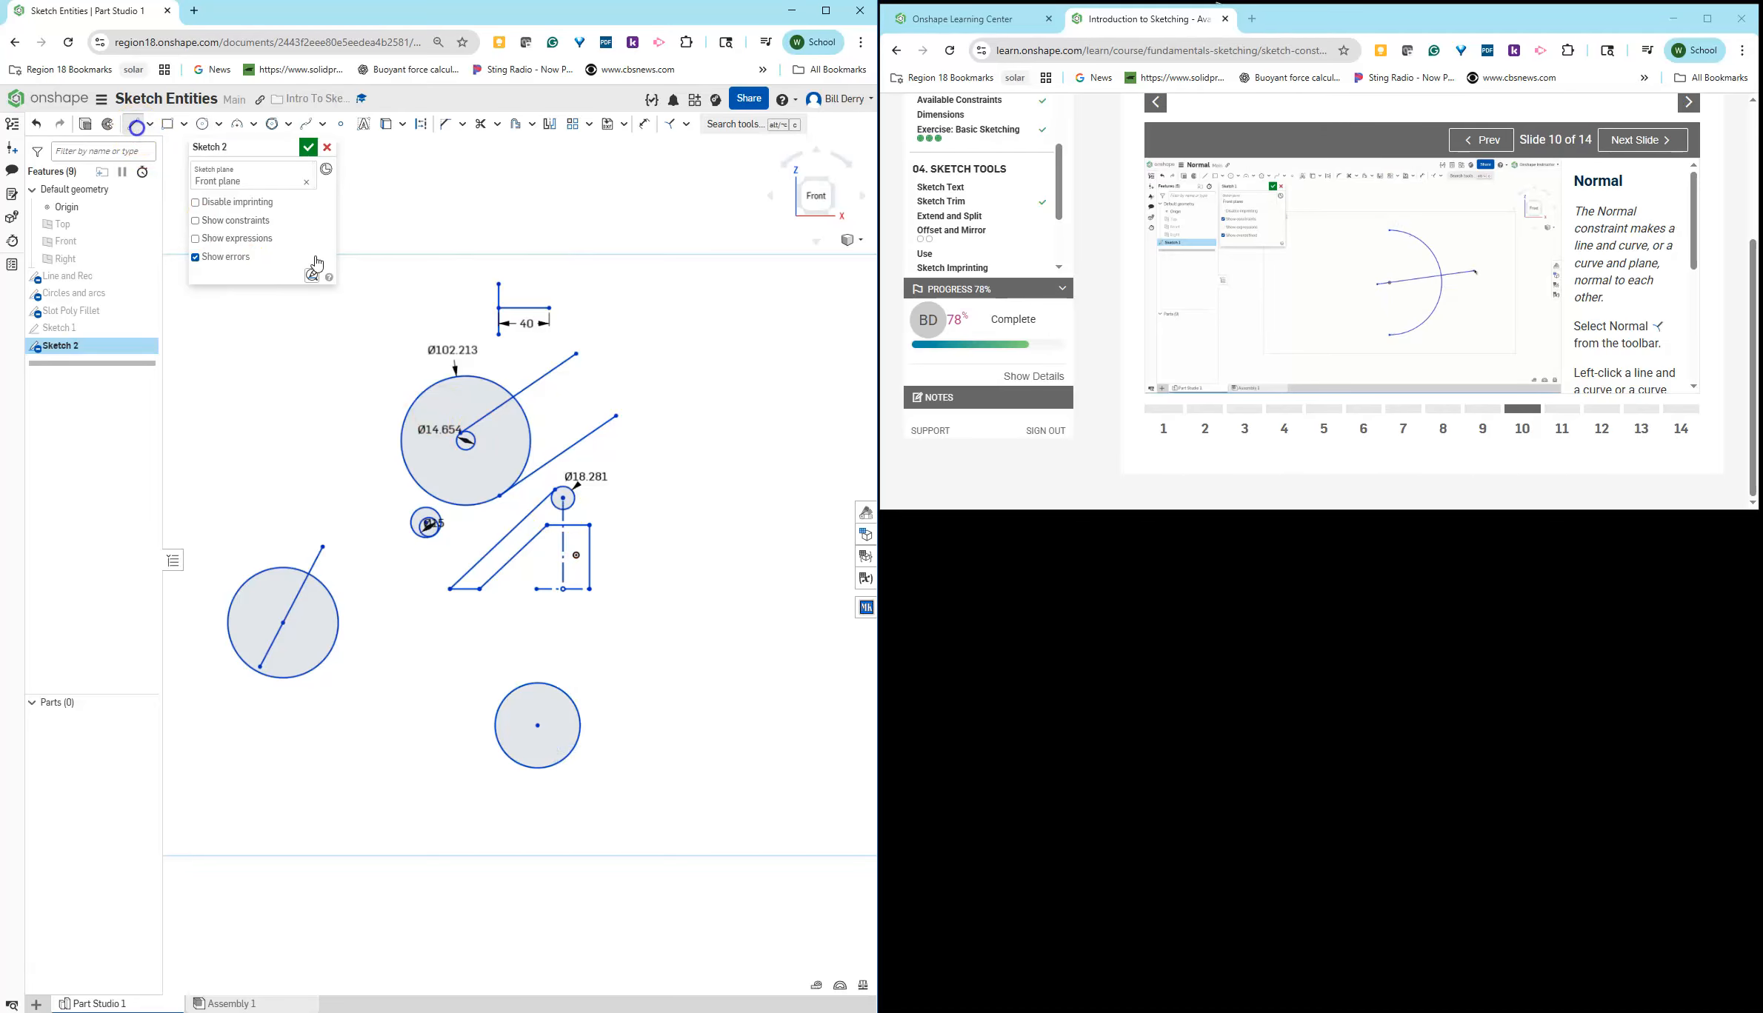
click(731, 677)
click(640, 734)
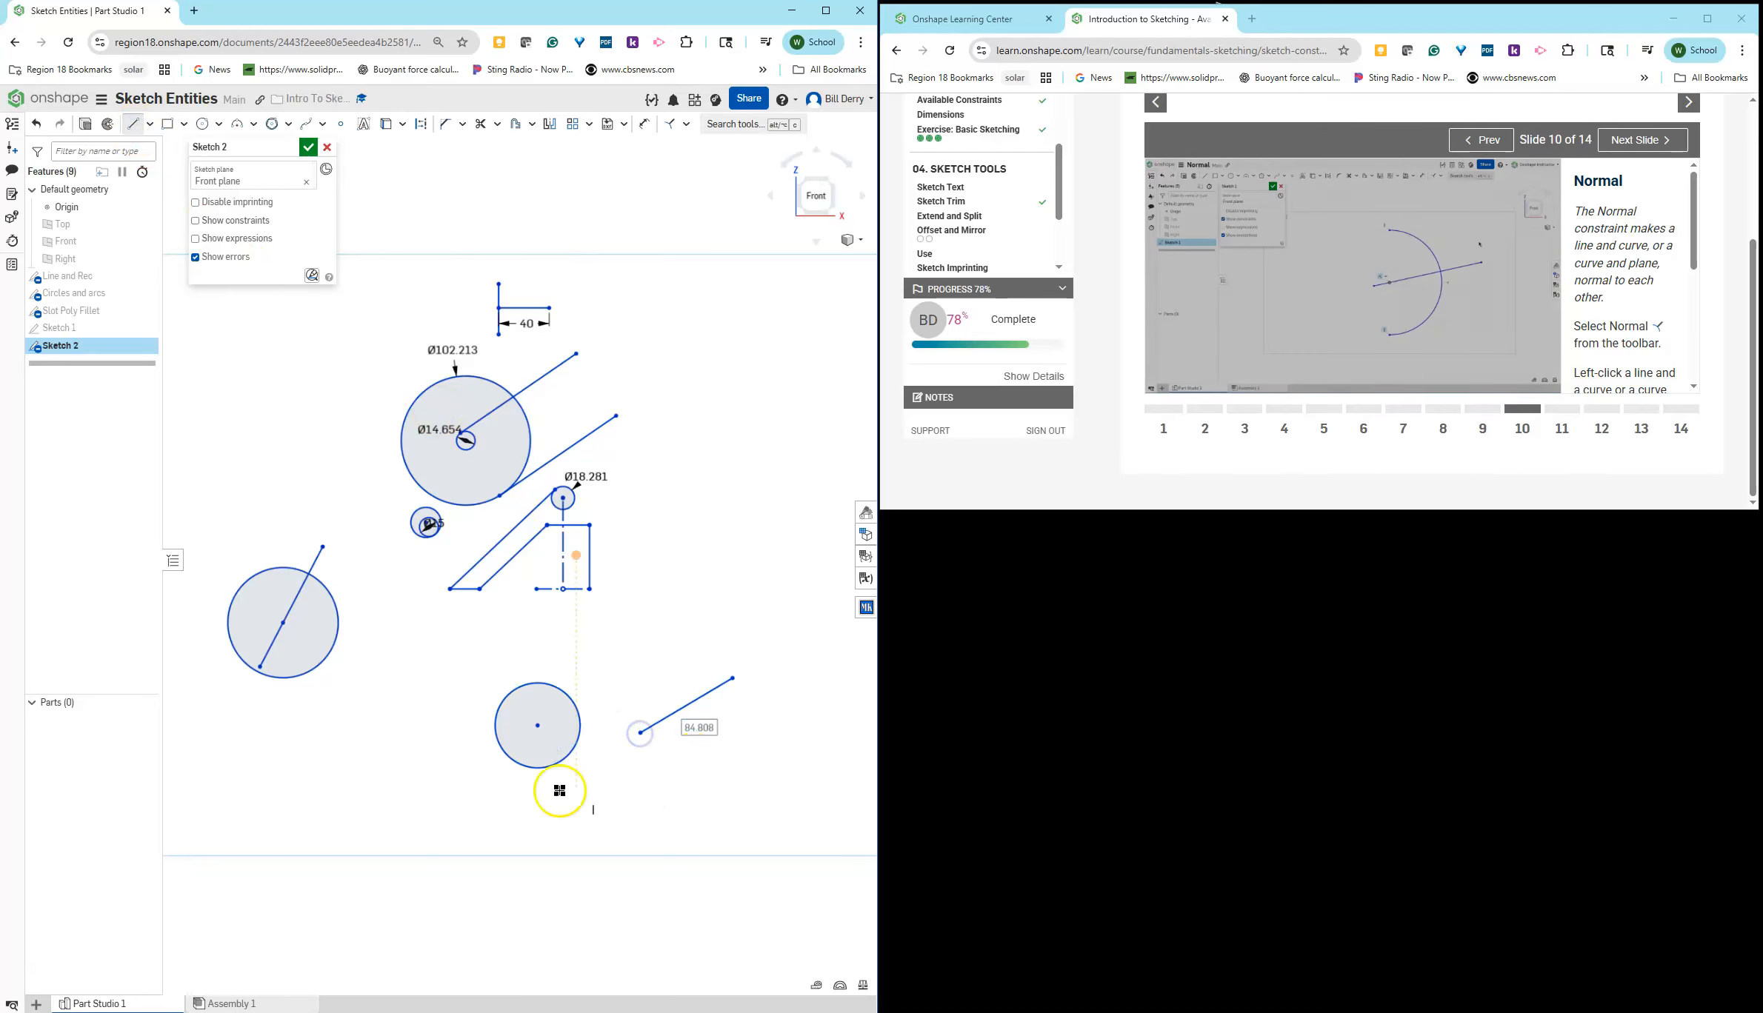
key(Escape)
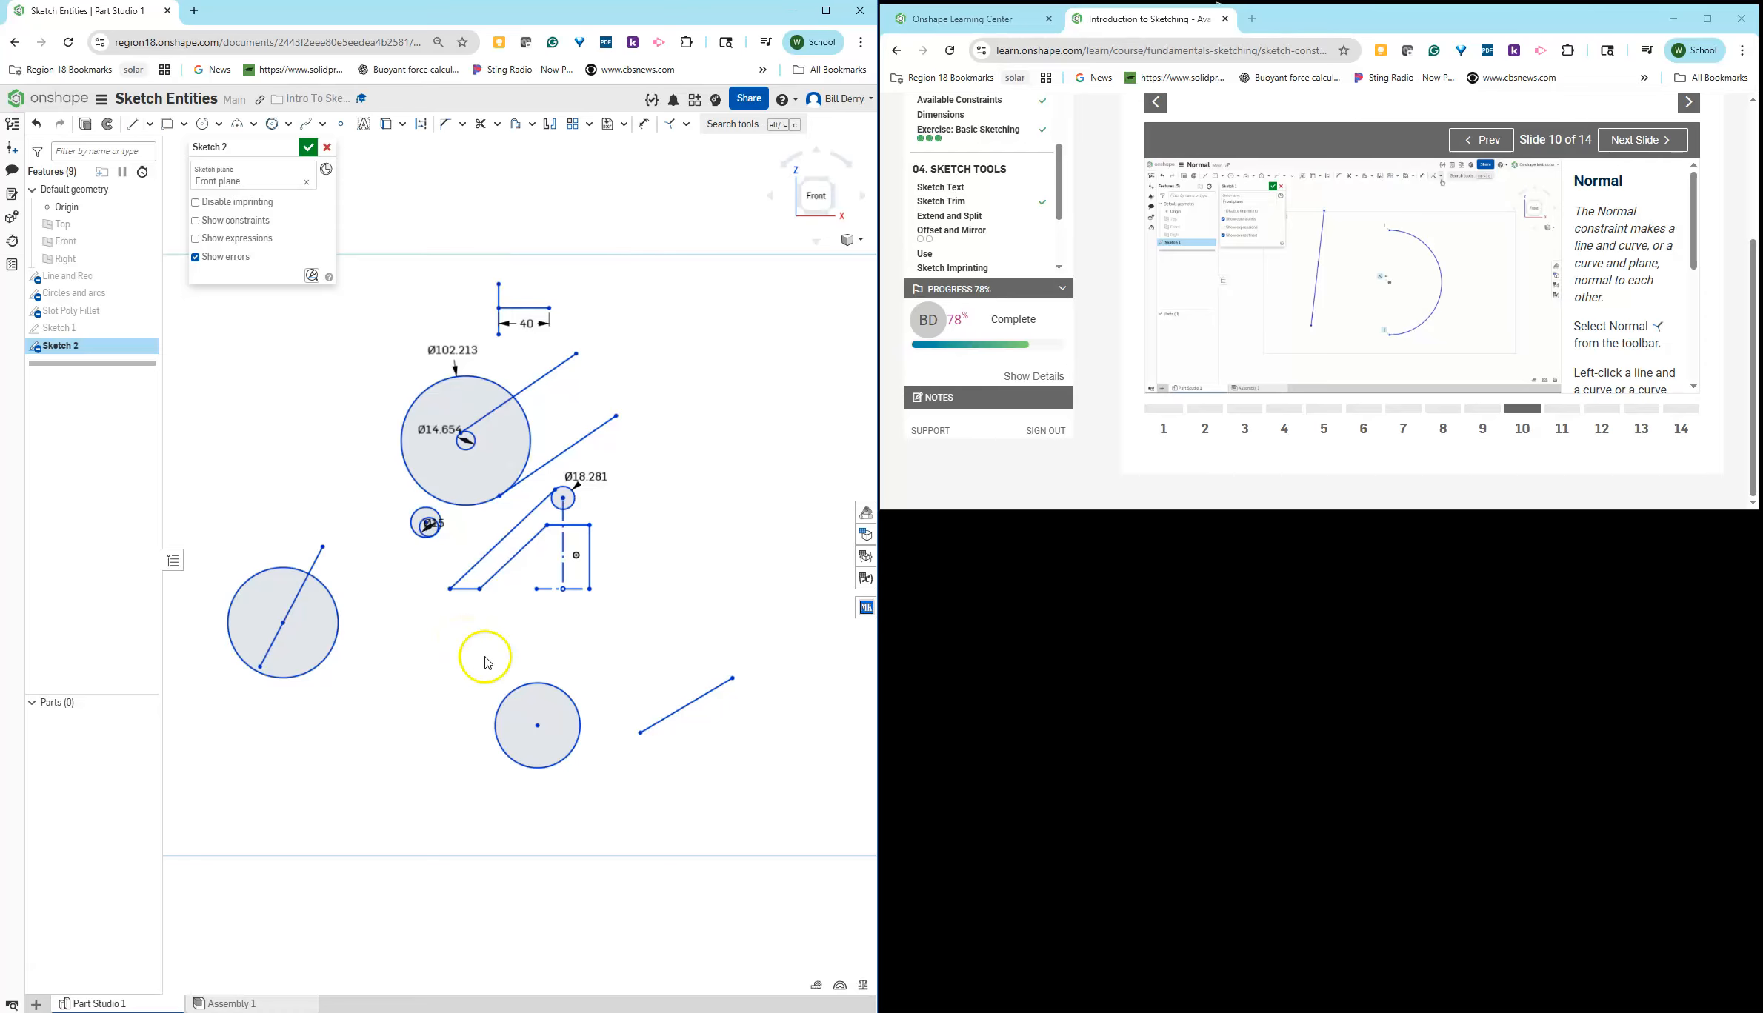
Step: Select the new circle and slanted line together and apply a Normal constraint to them
drag(462, 639, 793, 813)
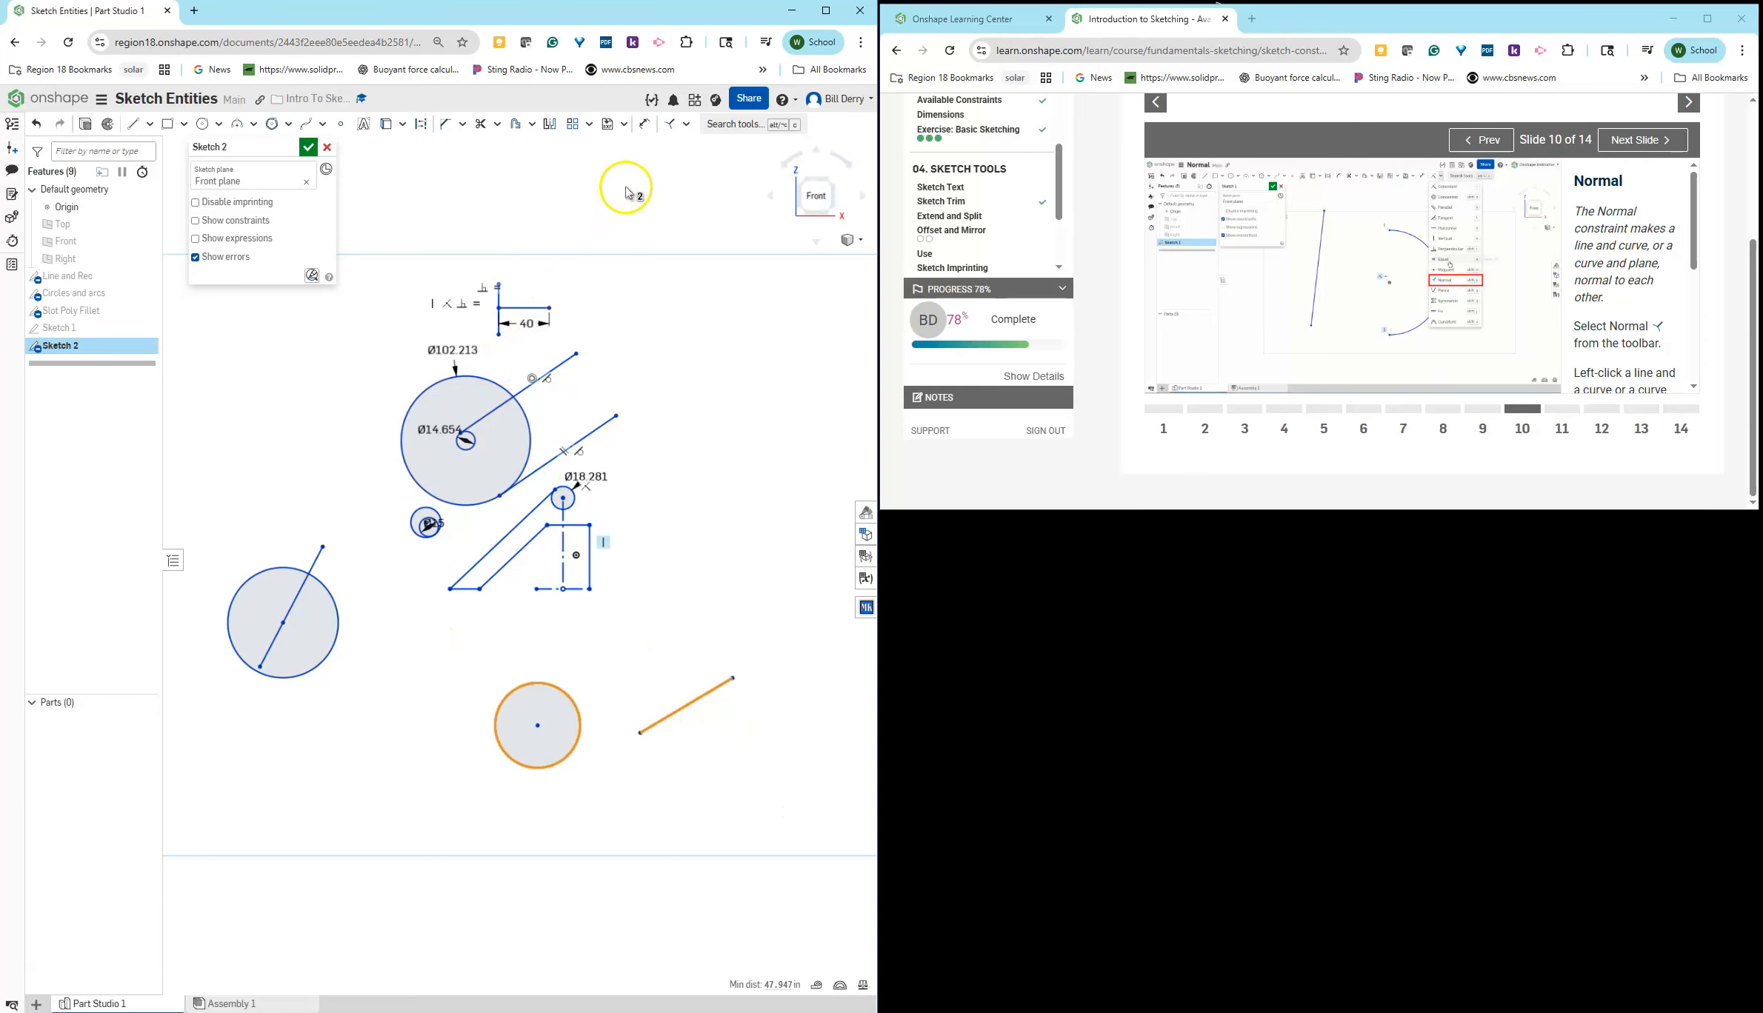
click(687, 124)
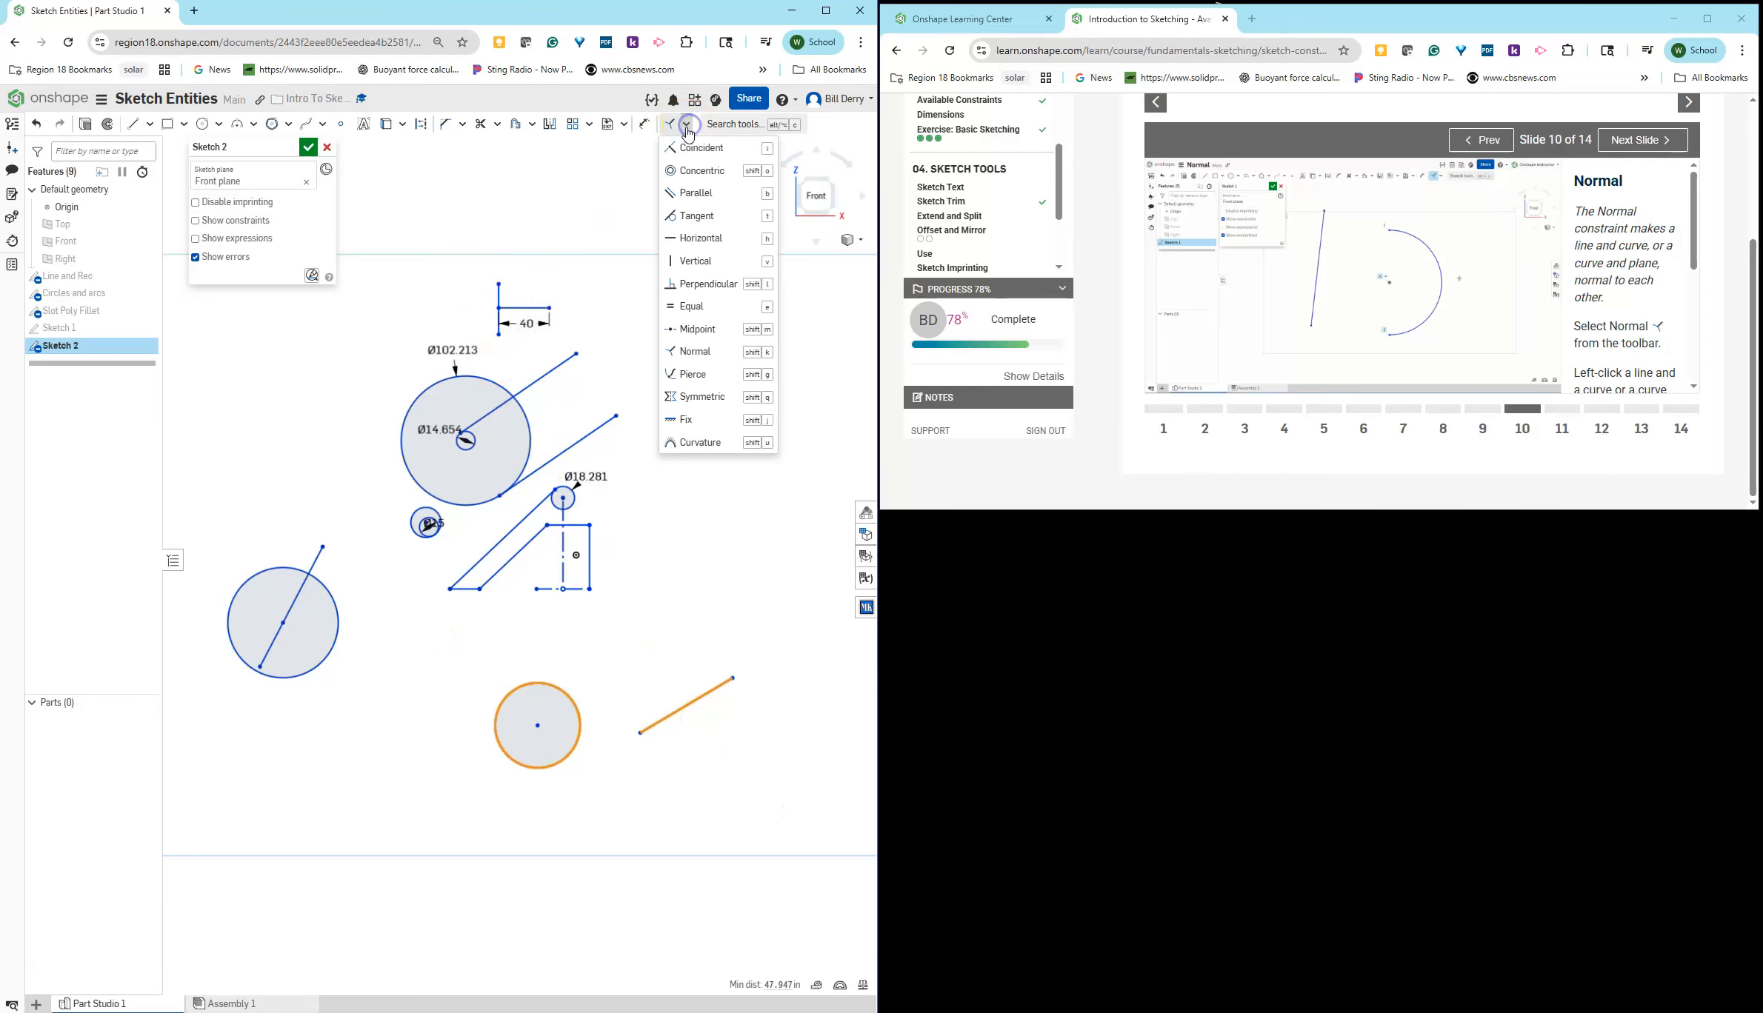
click(698, 355)
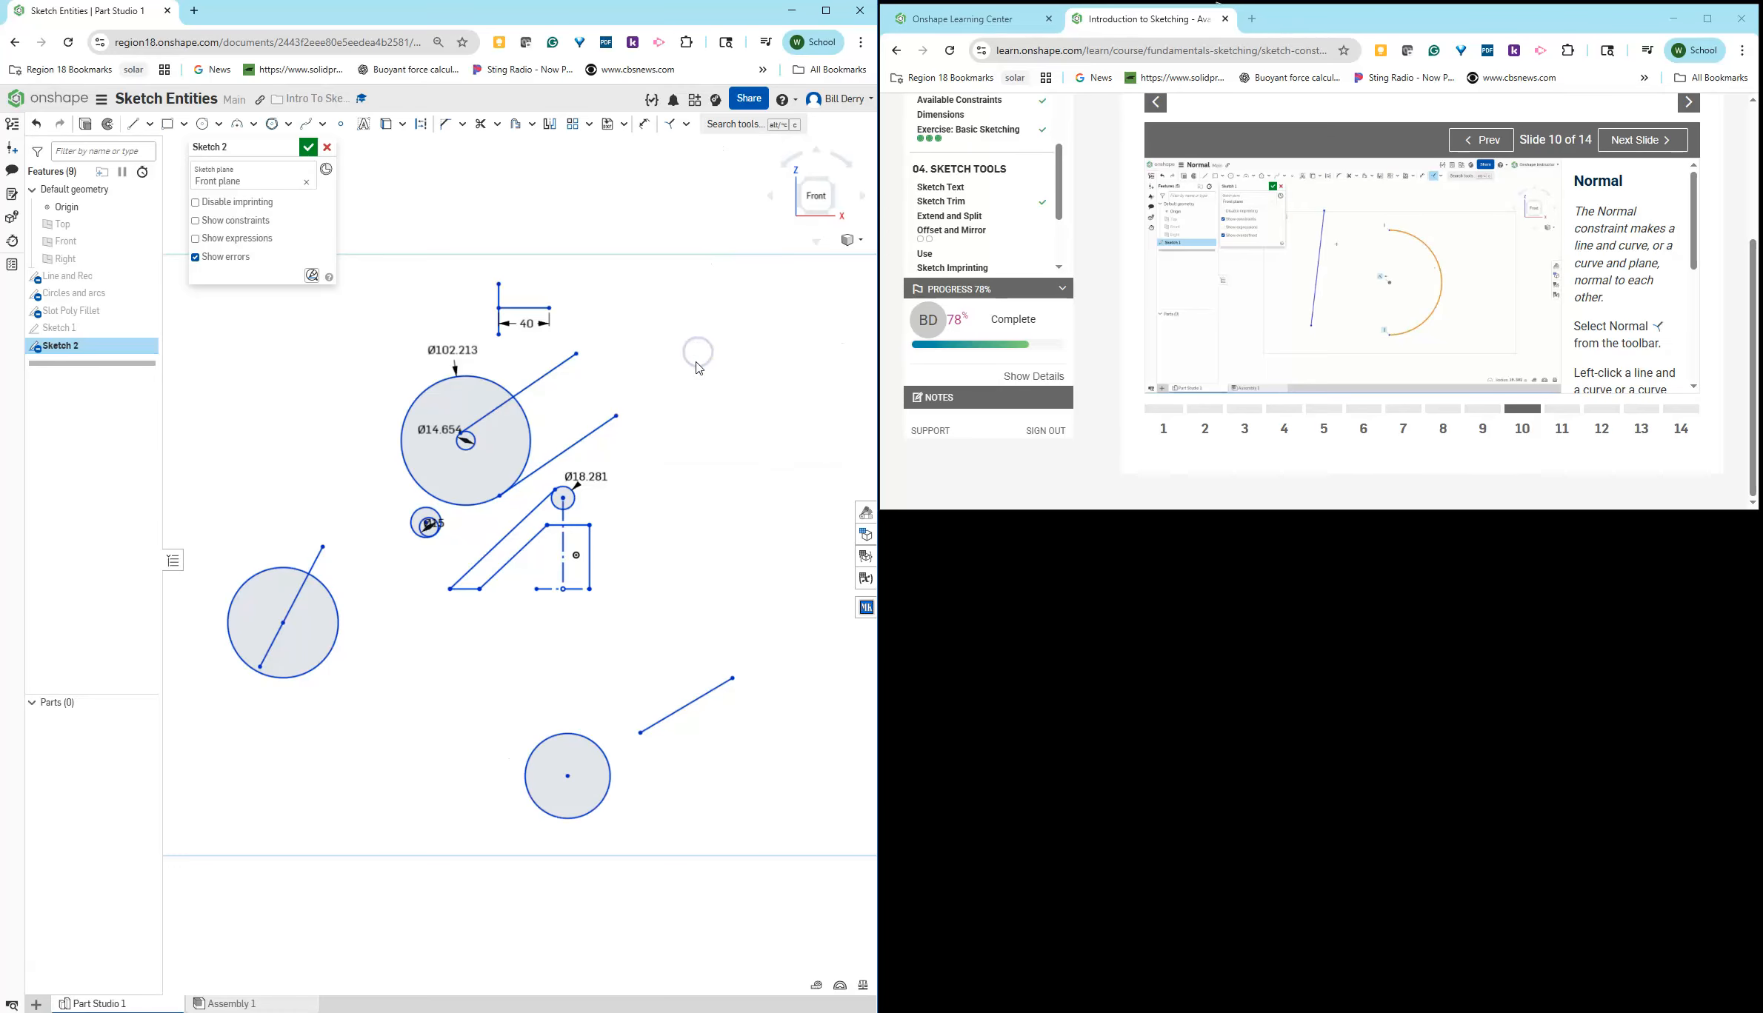
Step: Drag the slanted line's lower endpoint across the circle to test the Normal constraint, and open lesson slide 12, Symmetric
drag(645, 743, 444, 837)
click(723, 638)
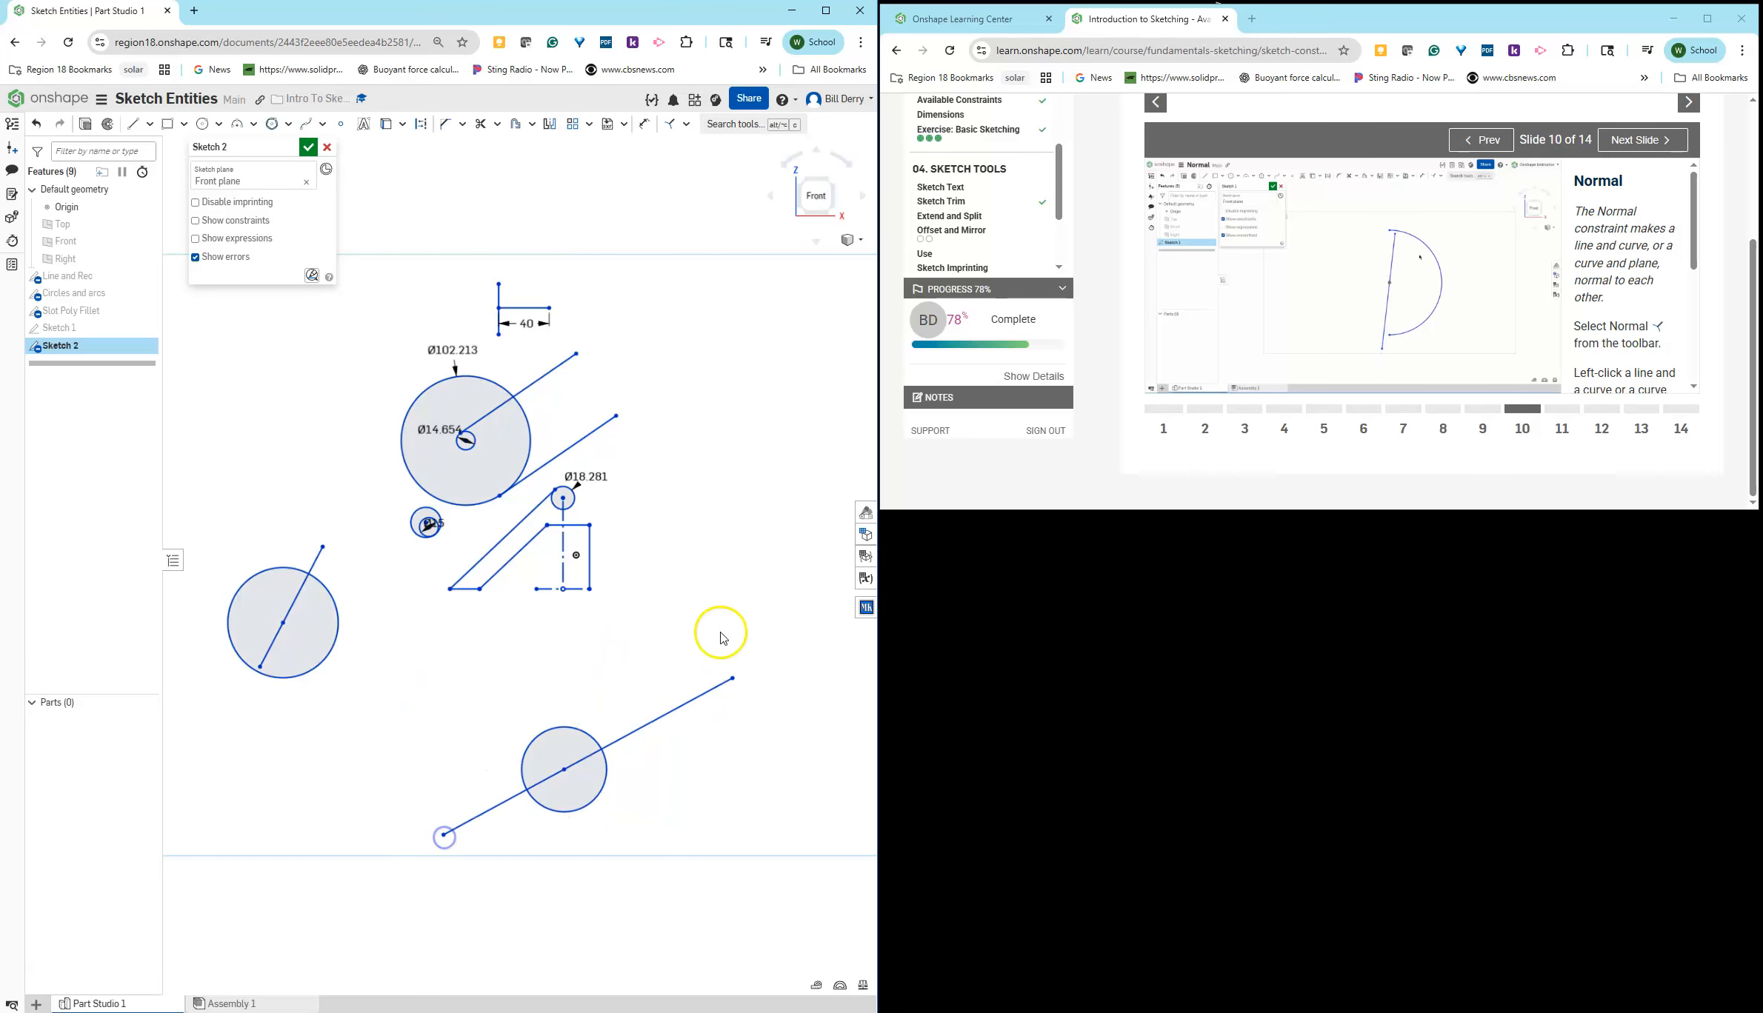
click(1560, 409)
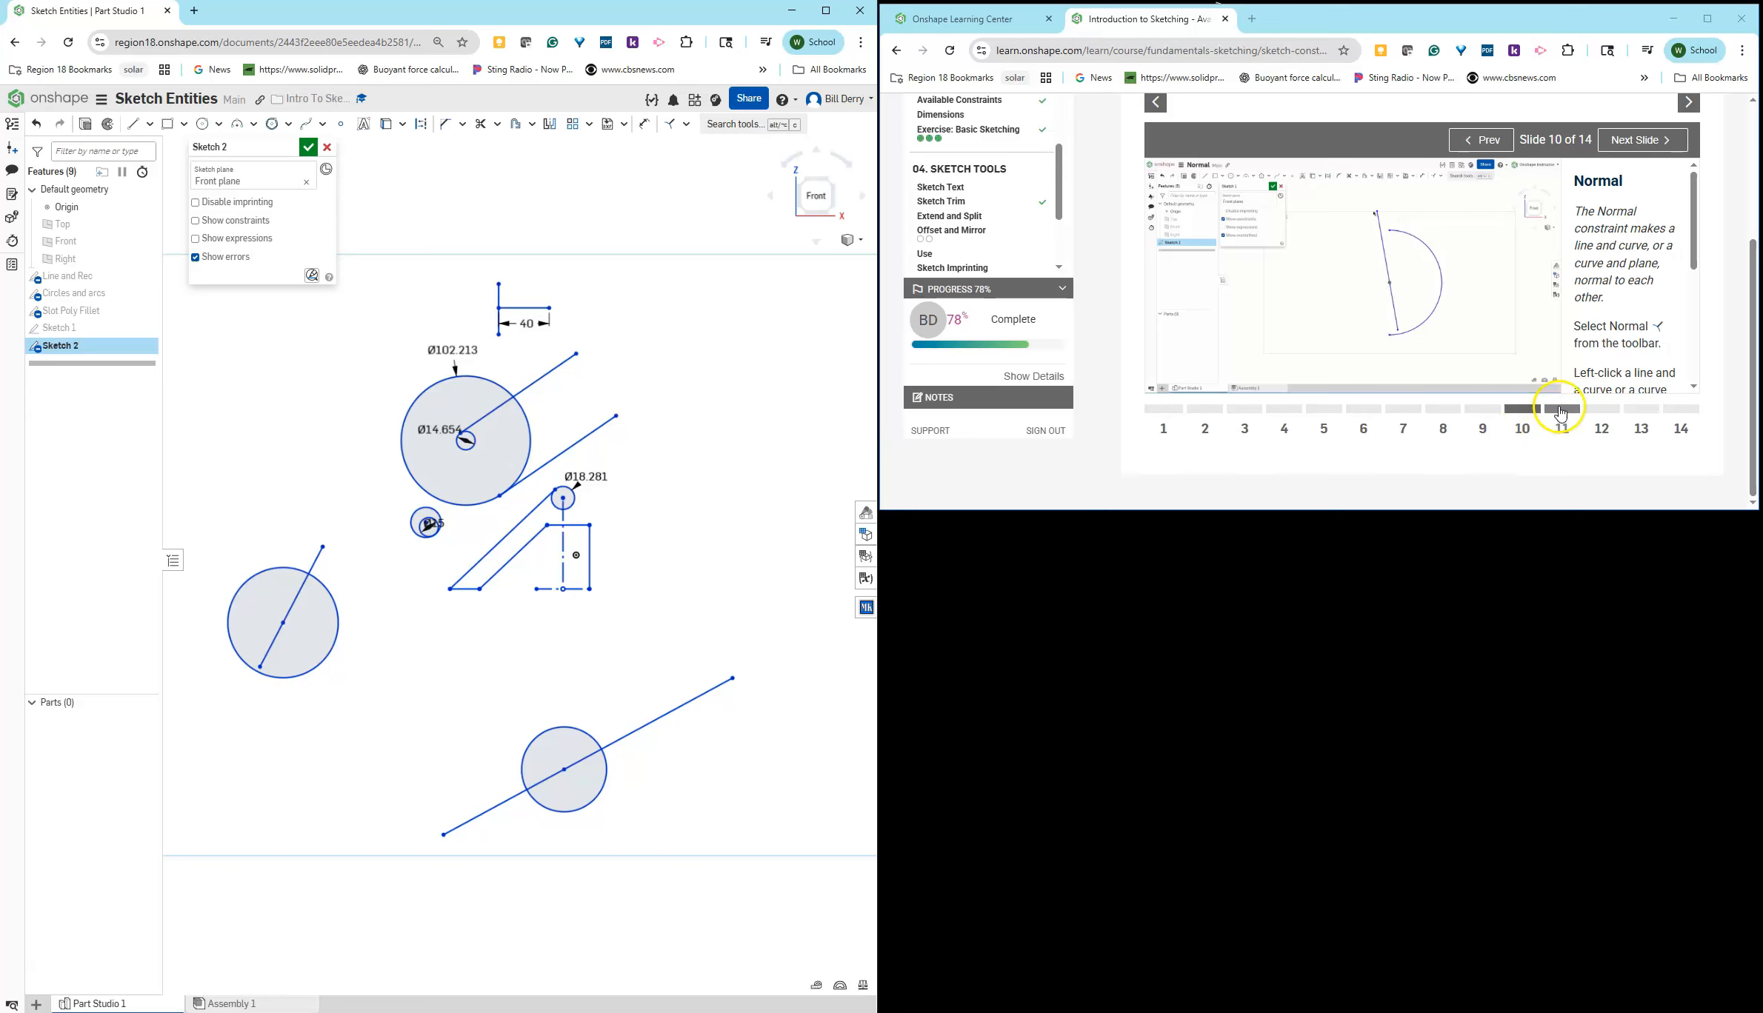
click(1600, 409)
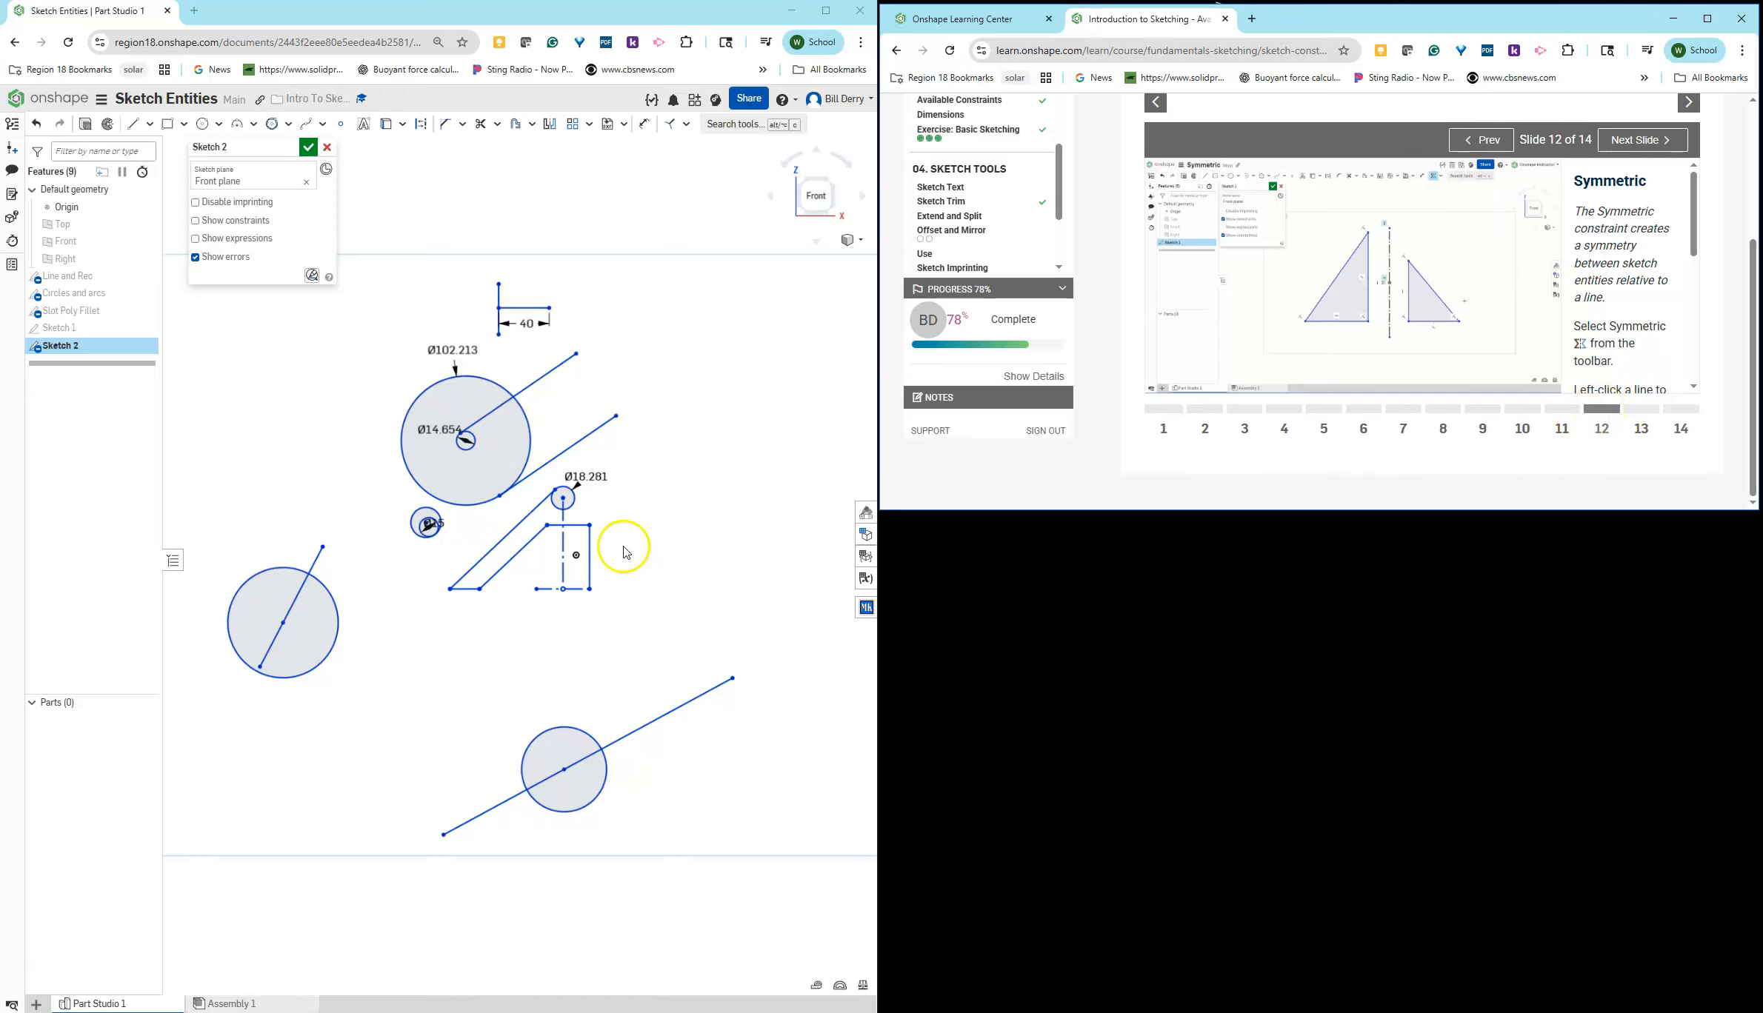
Step: Sketch a vertical construction line about 291 in long in the empty area above the existing geometry
scroll(555, 589, down, 3)
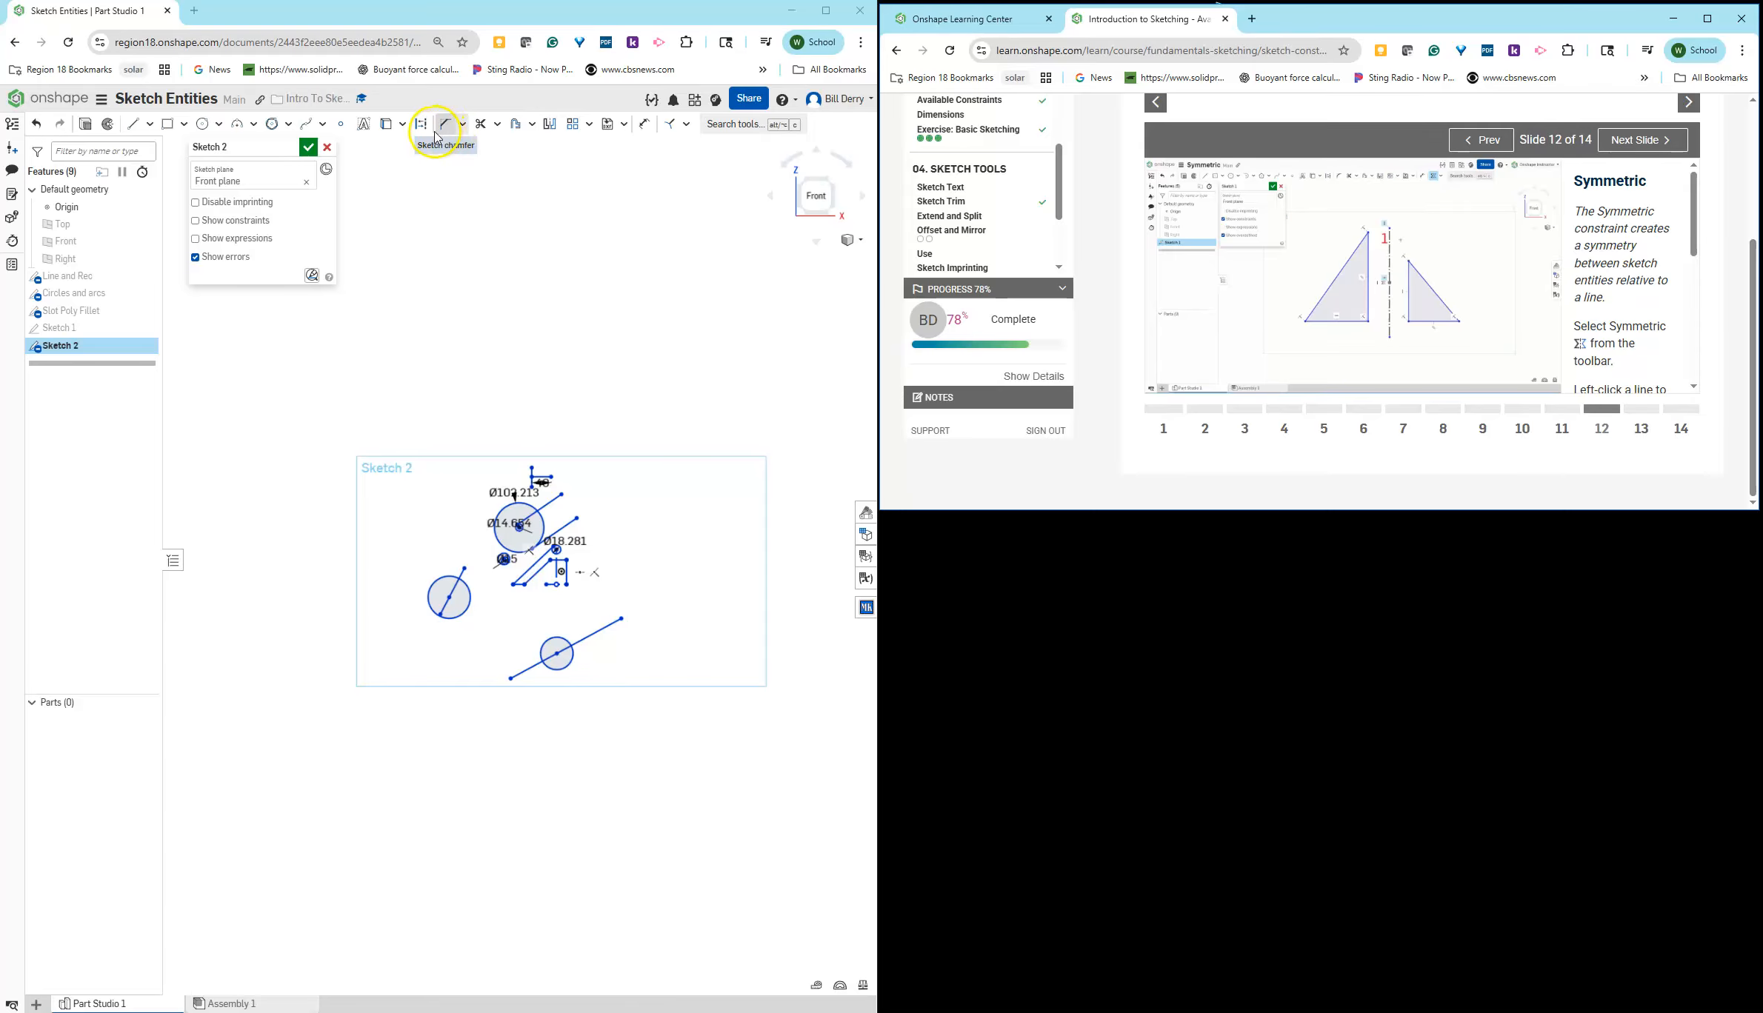
click(134, 133)
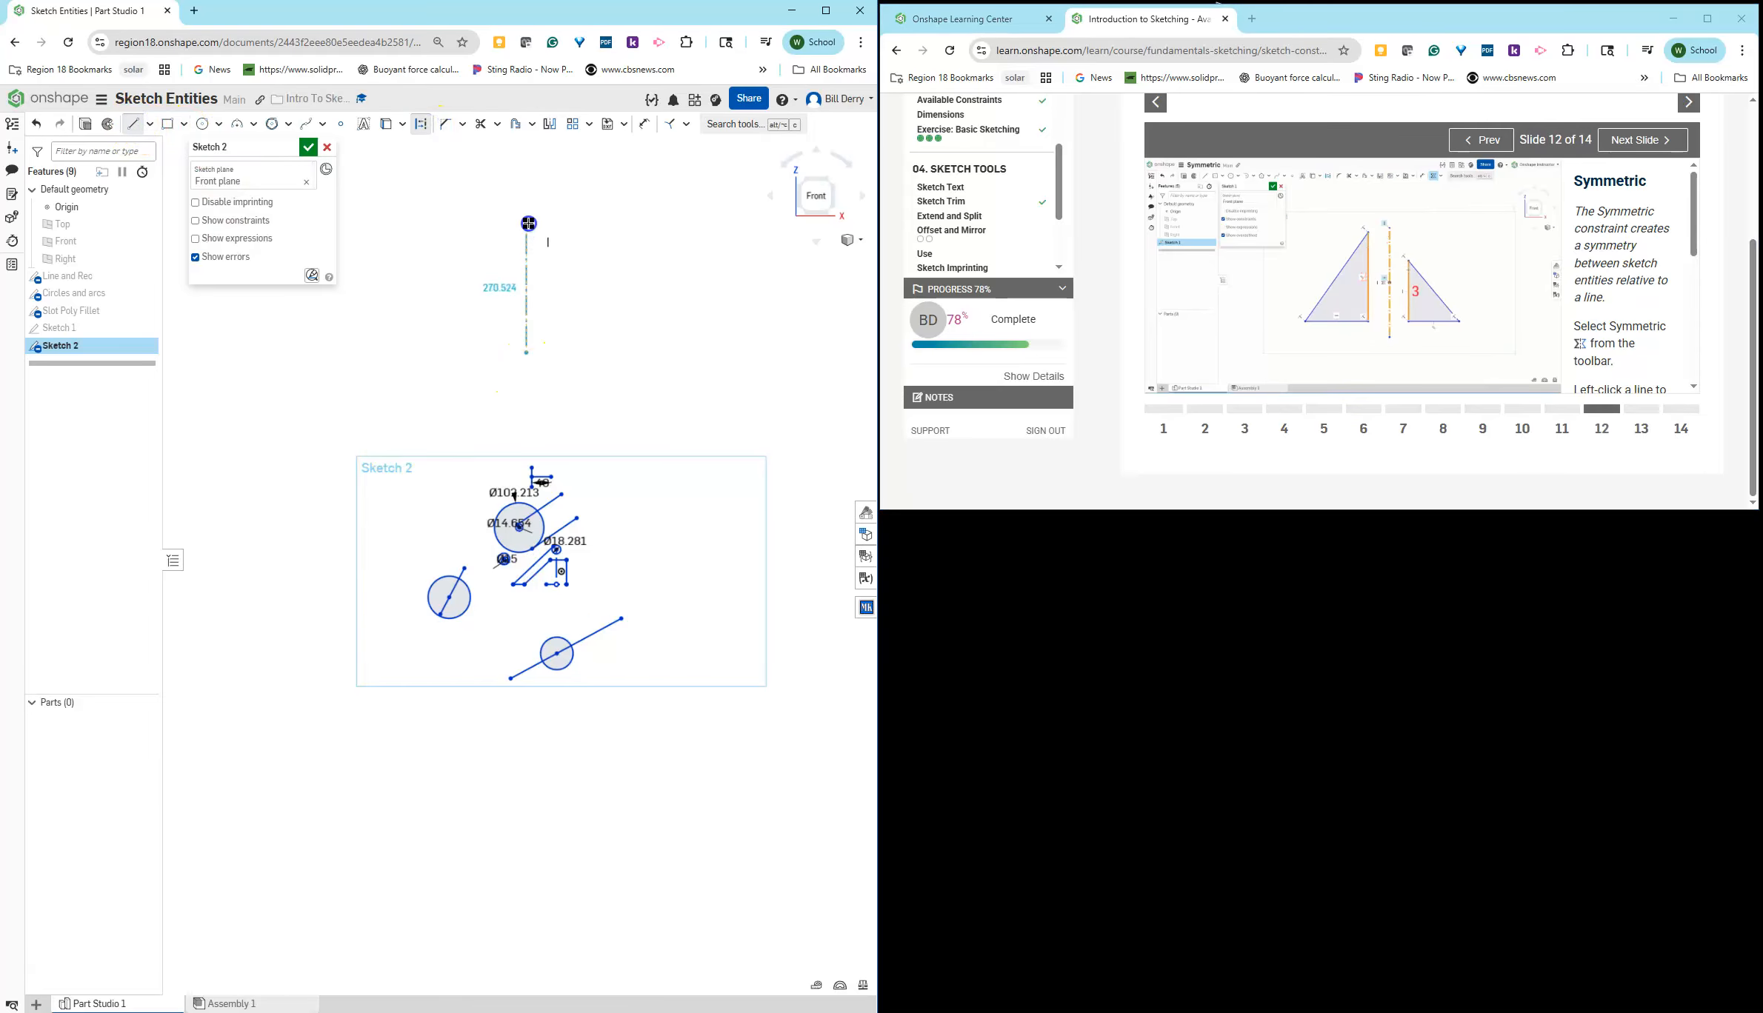
click(531, 213)
click(135, 124)
click(135, 124)
click(566, 277)
key(Escape)
Step: Sketch a right triangle about 137 in tall and 75 in wide right of the construction line, and make its sides regular lines
click(420, 123)
click(136, 124)
click(611, 262)
click(570, 252)
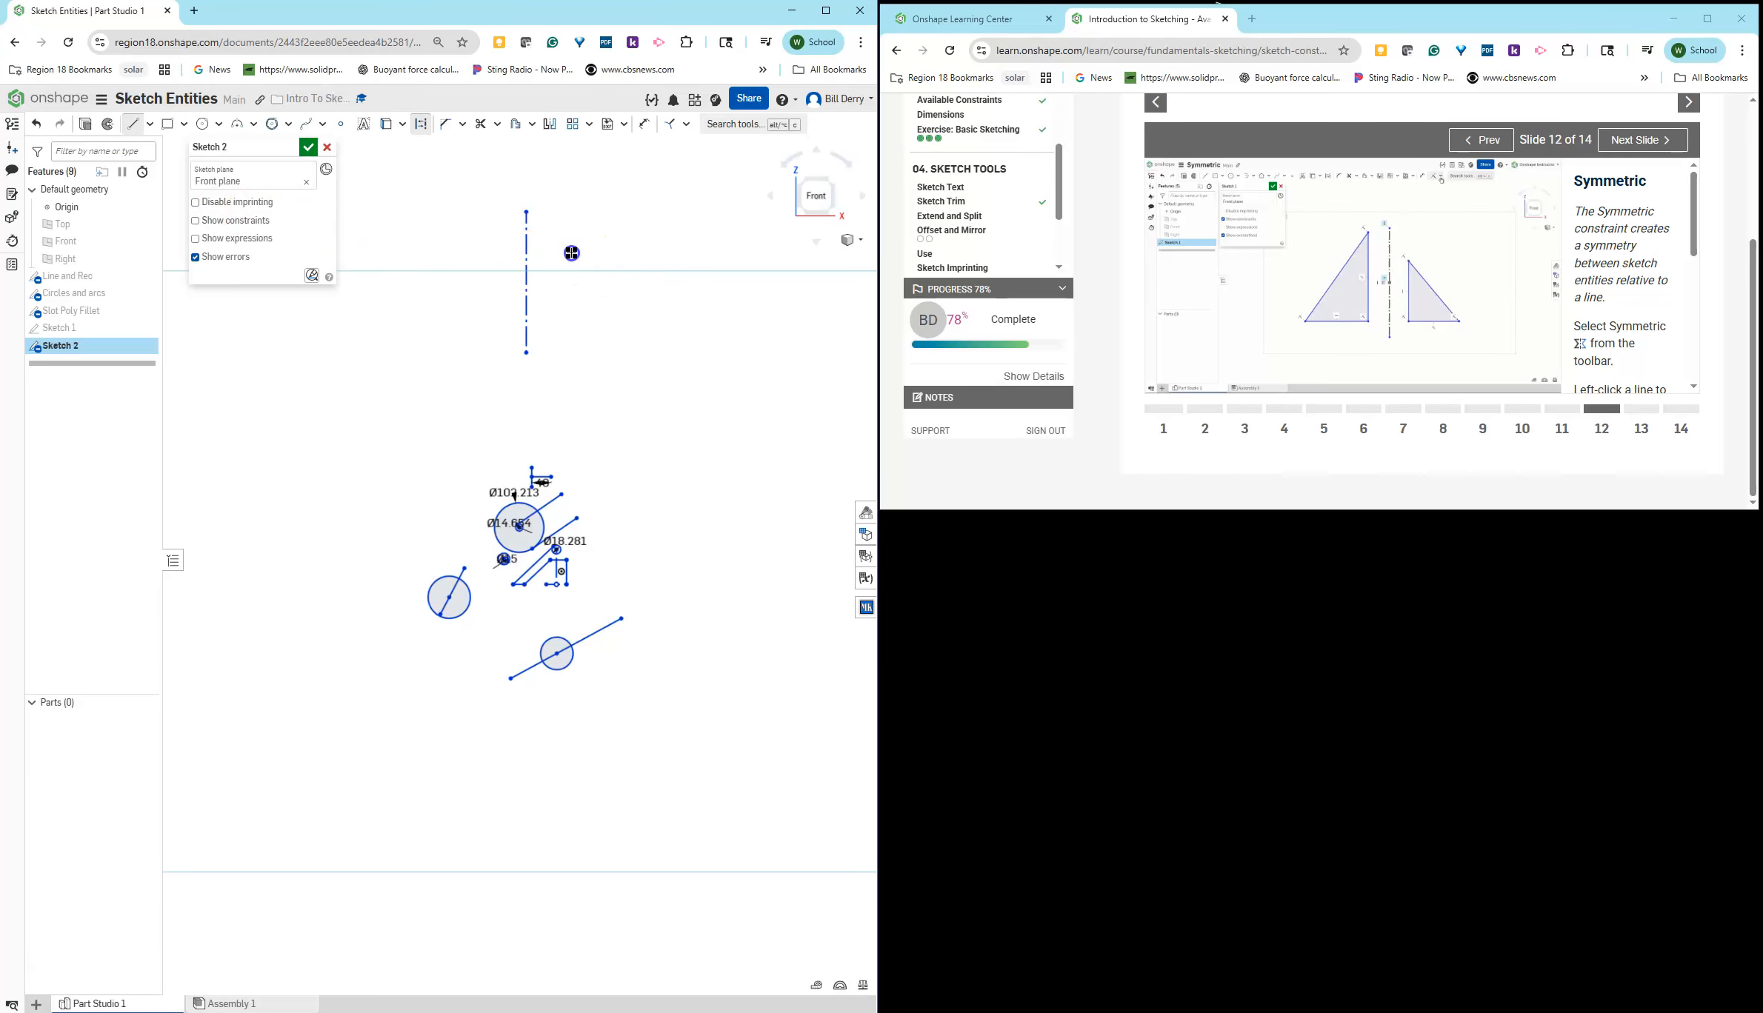
click(570, 318)
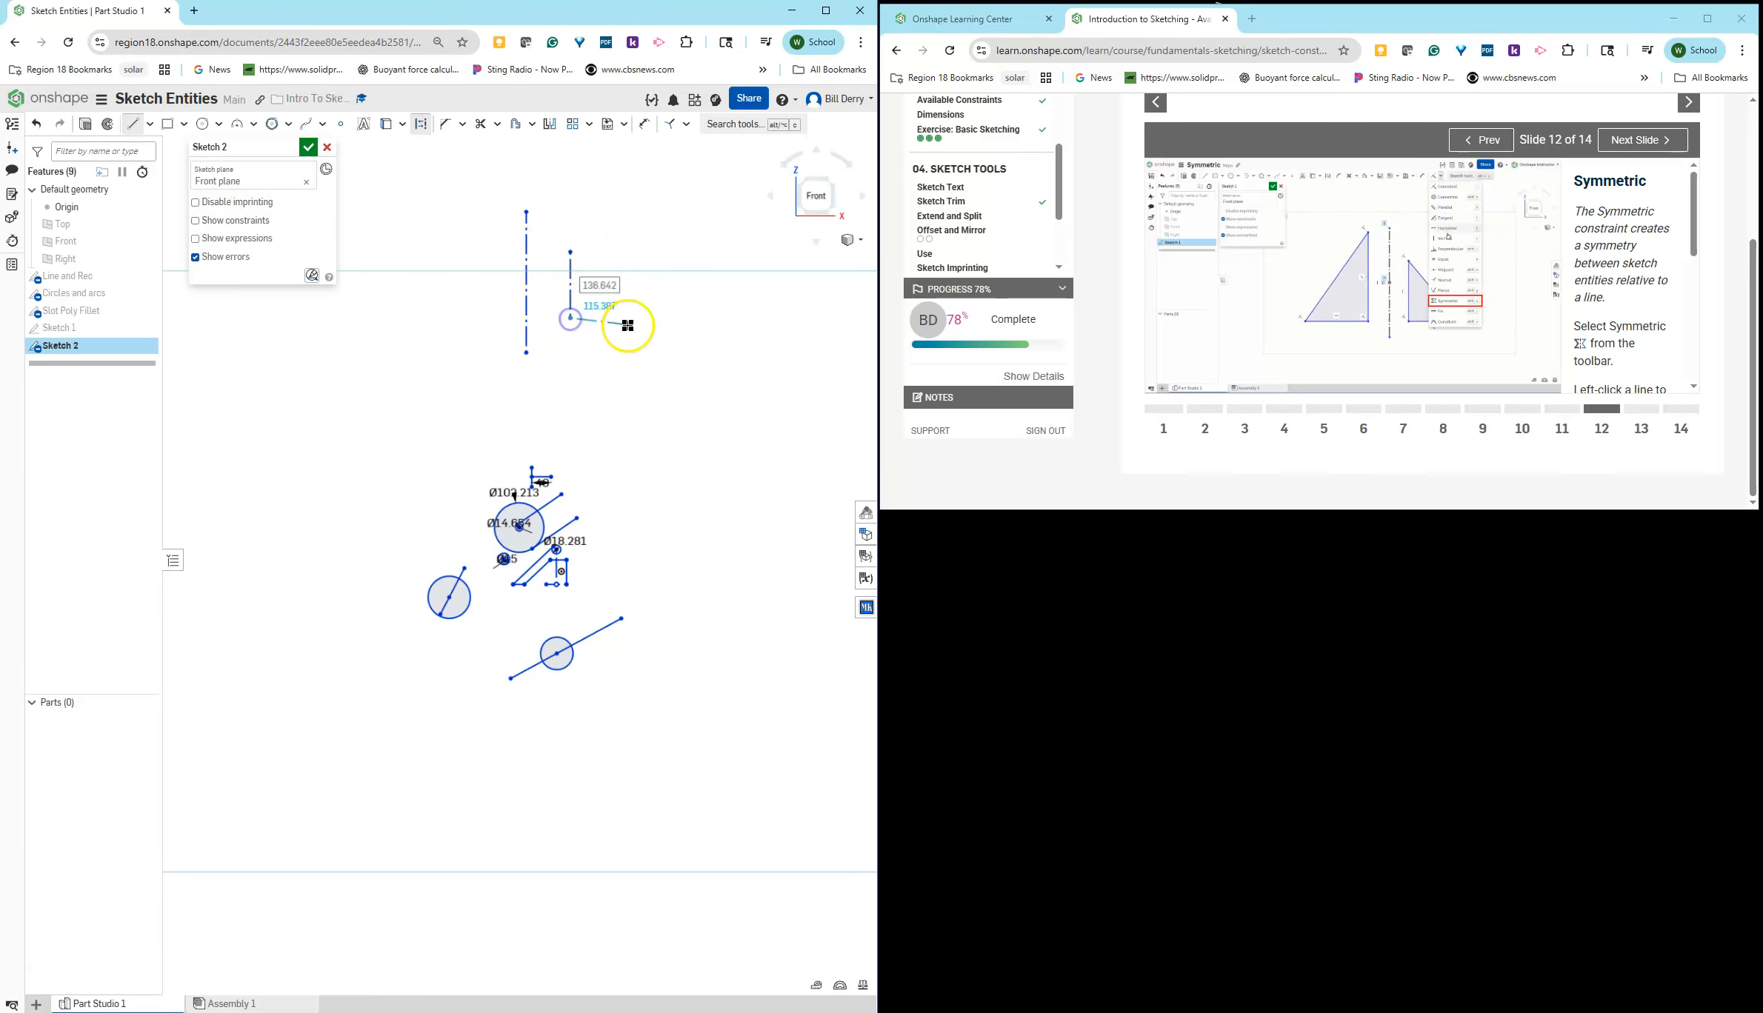
click(607, 318)
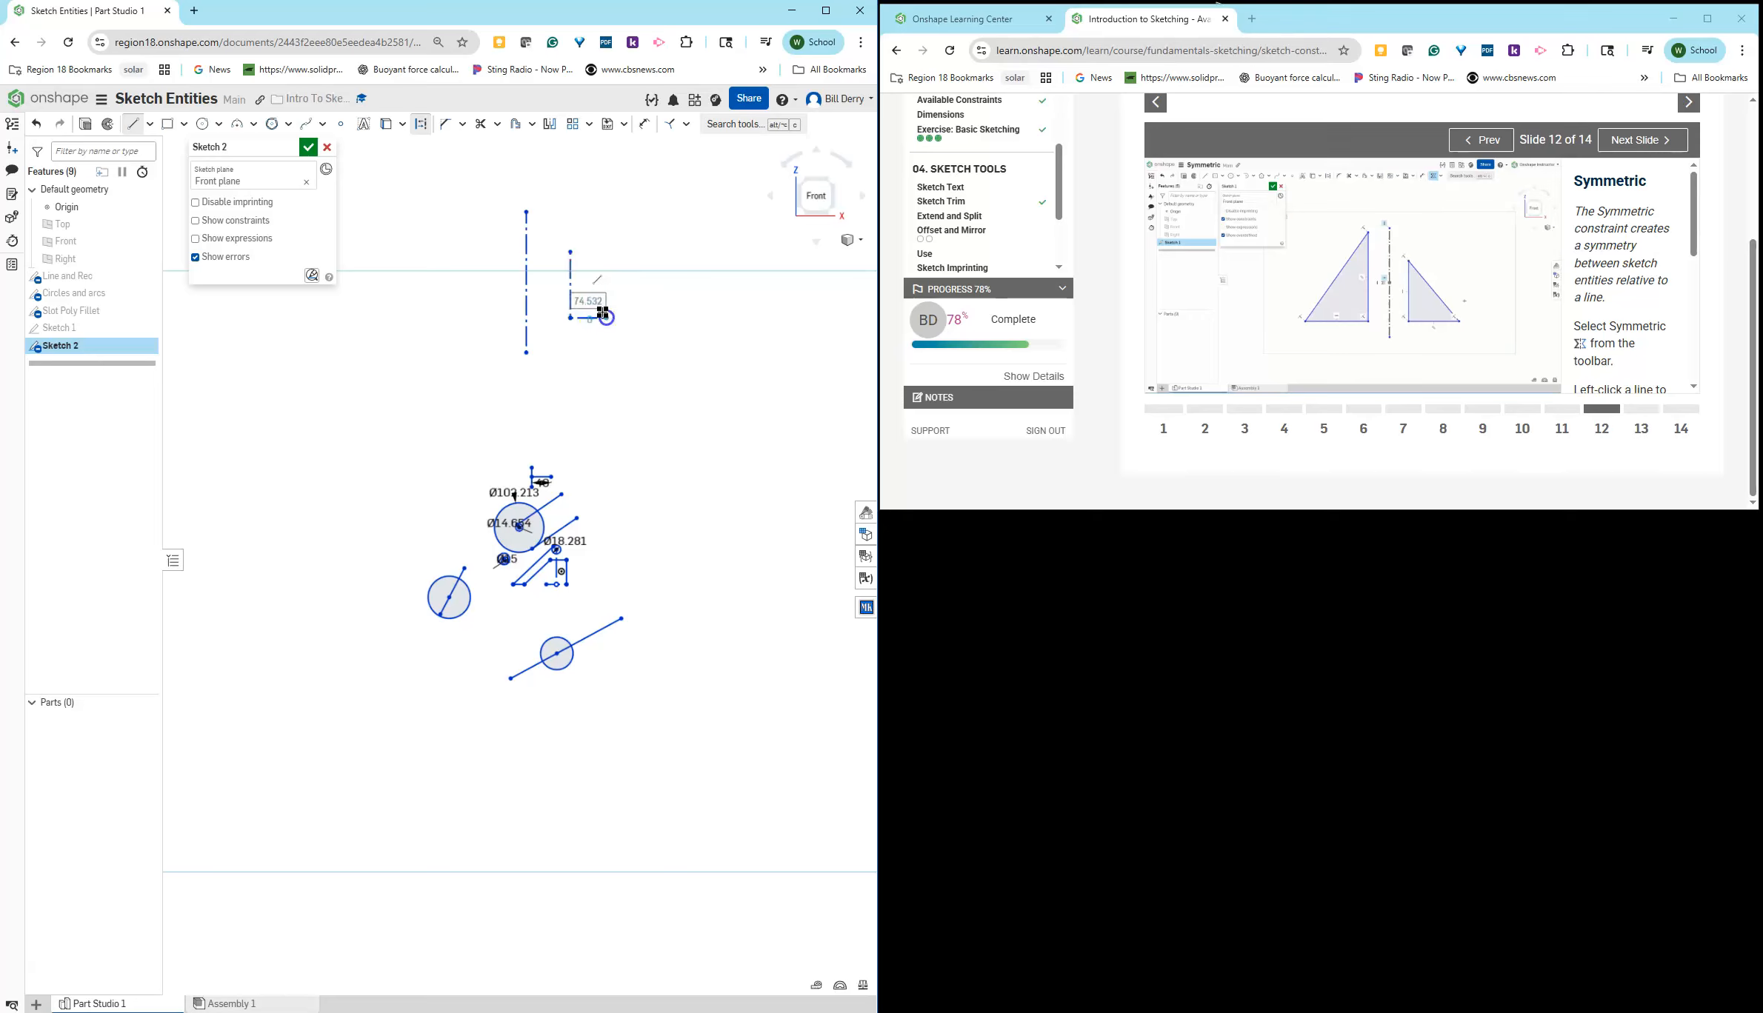
click(571, 252)
key(Escape)
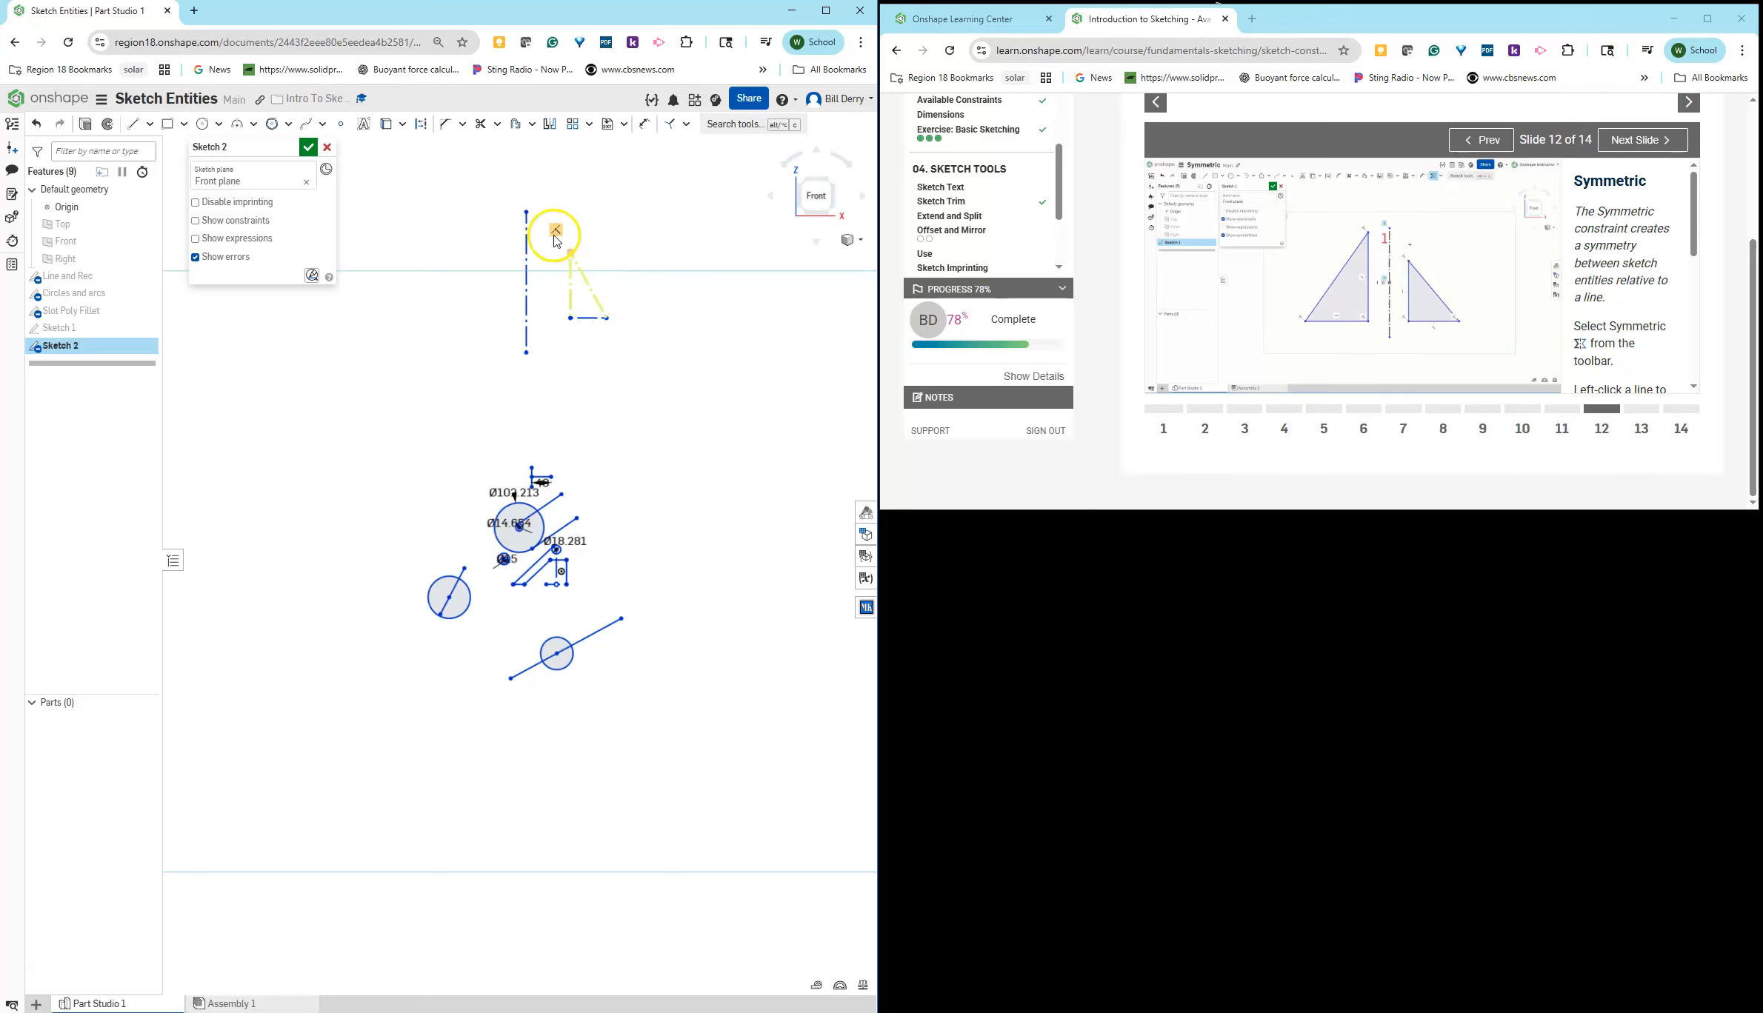
drag(548, 199, 646, 372)
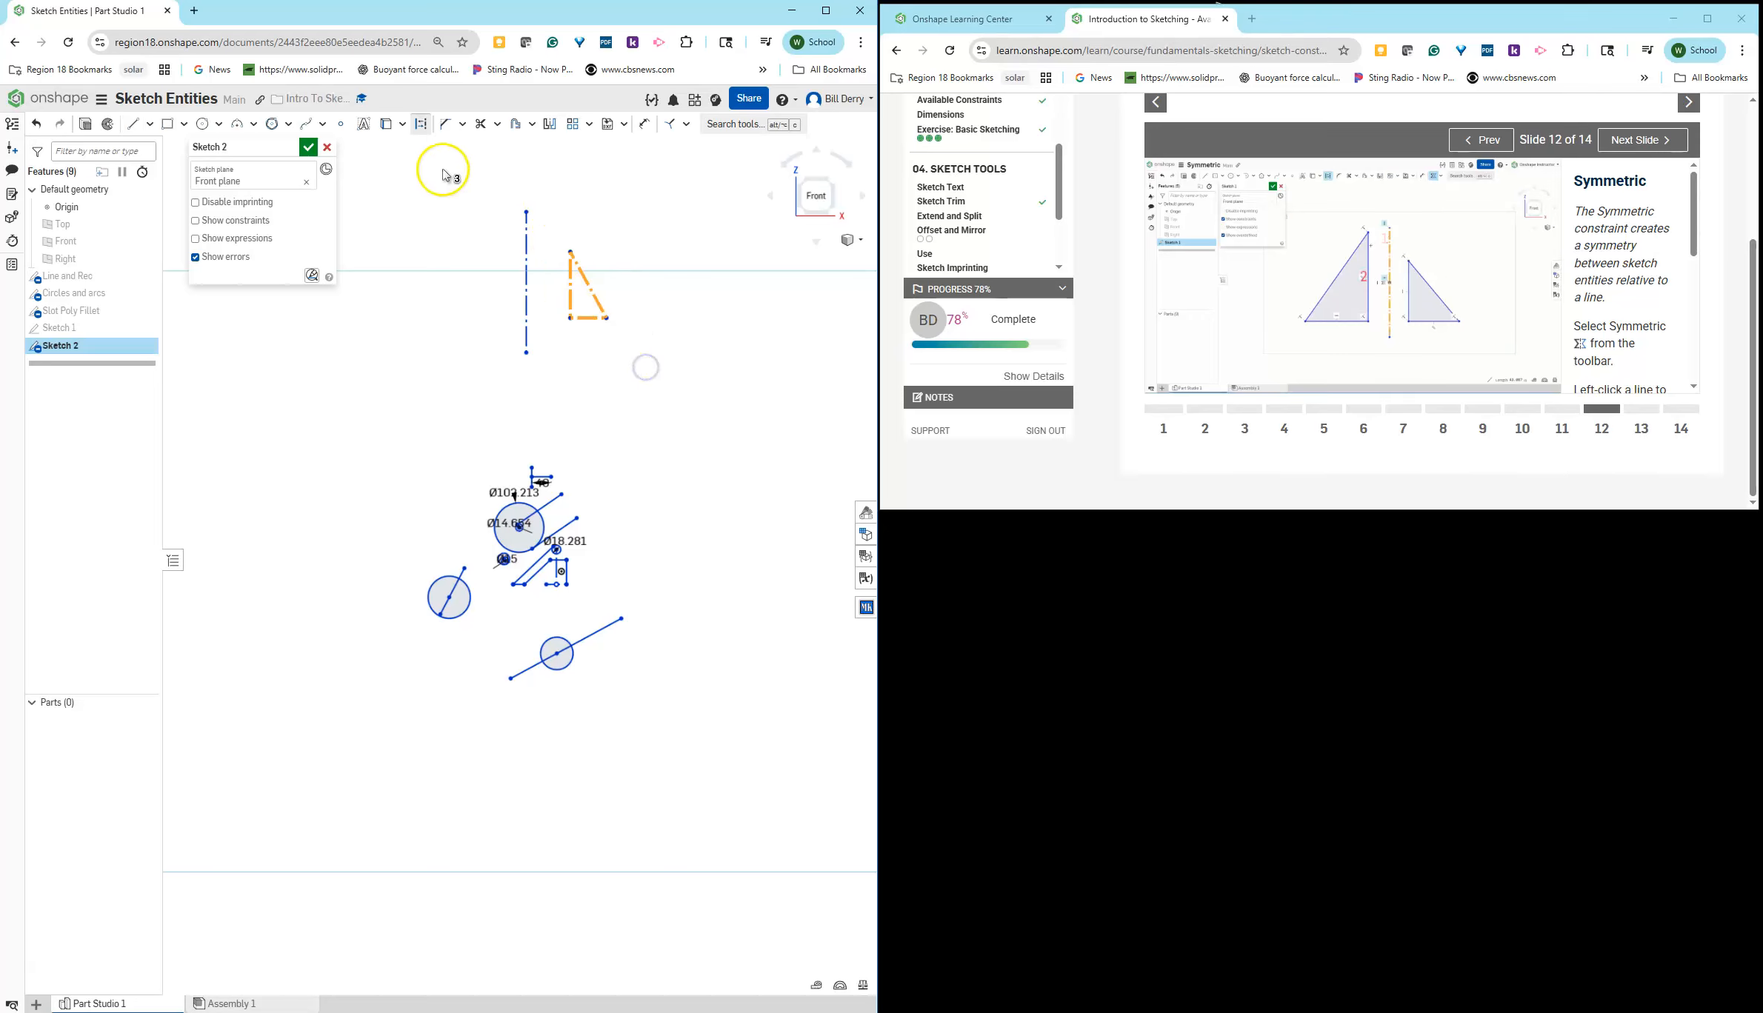
click(423, 124)
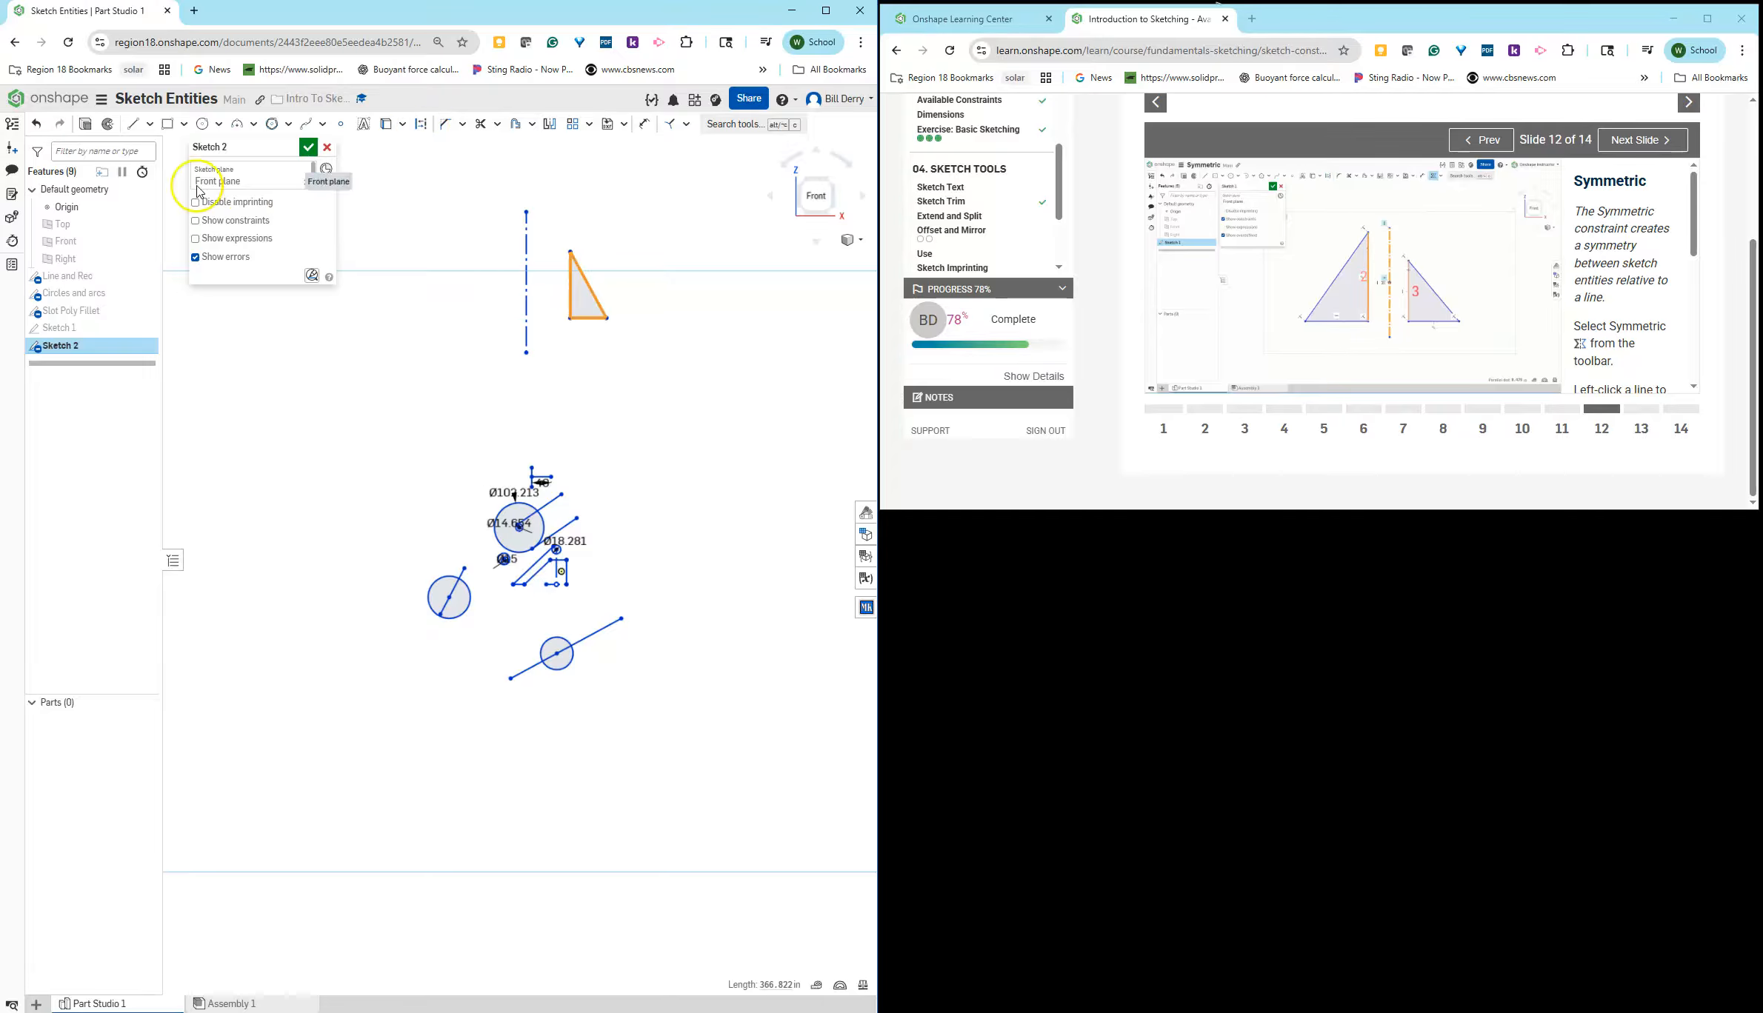
Step: Sketch a second right triangle about 203 in tall on the left side of the construction line, with its vertical side facing the line
click(132, 124)
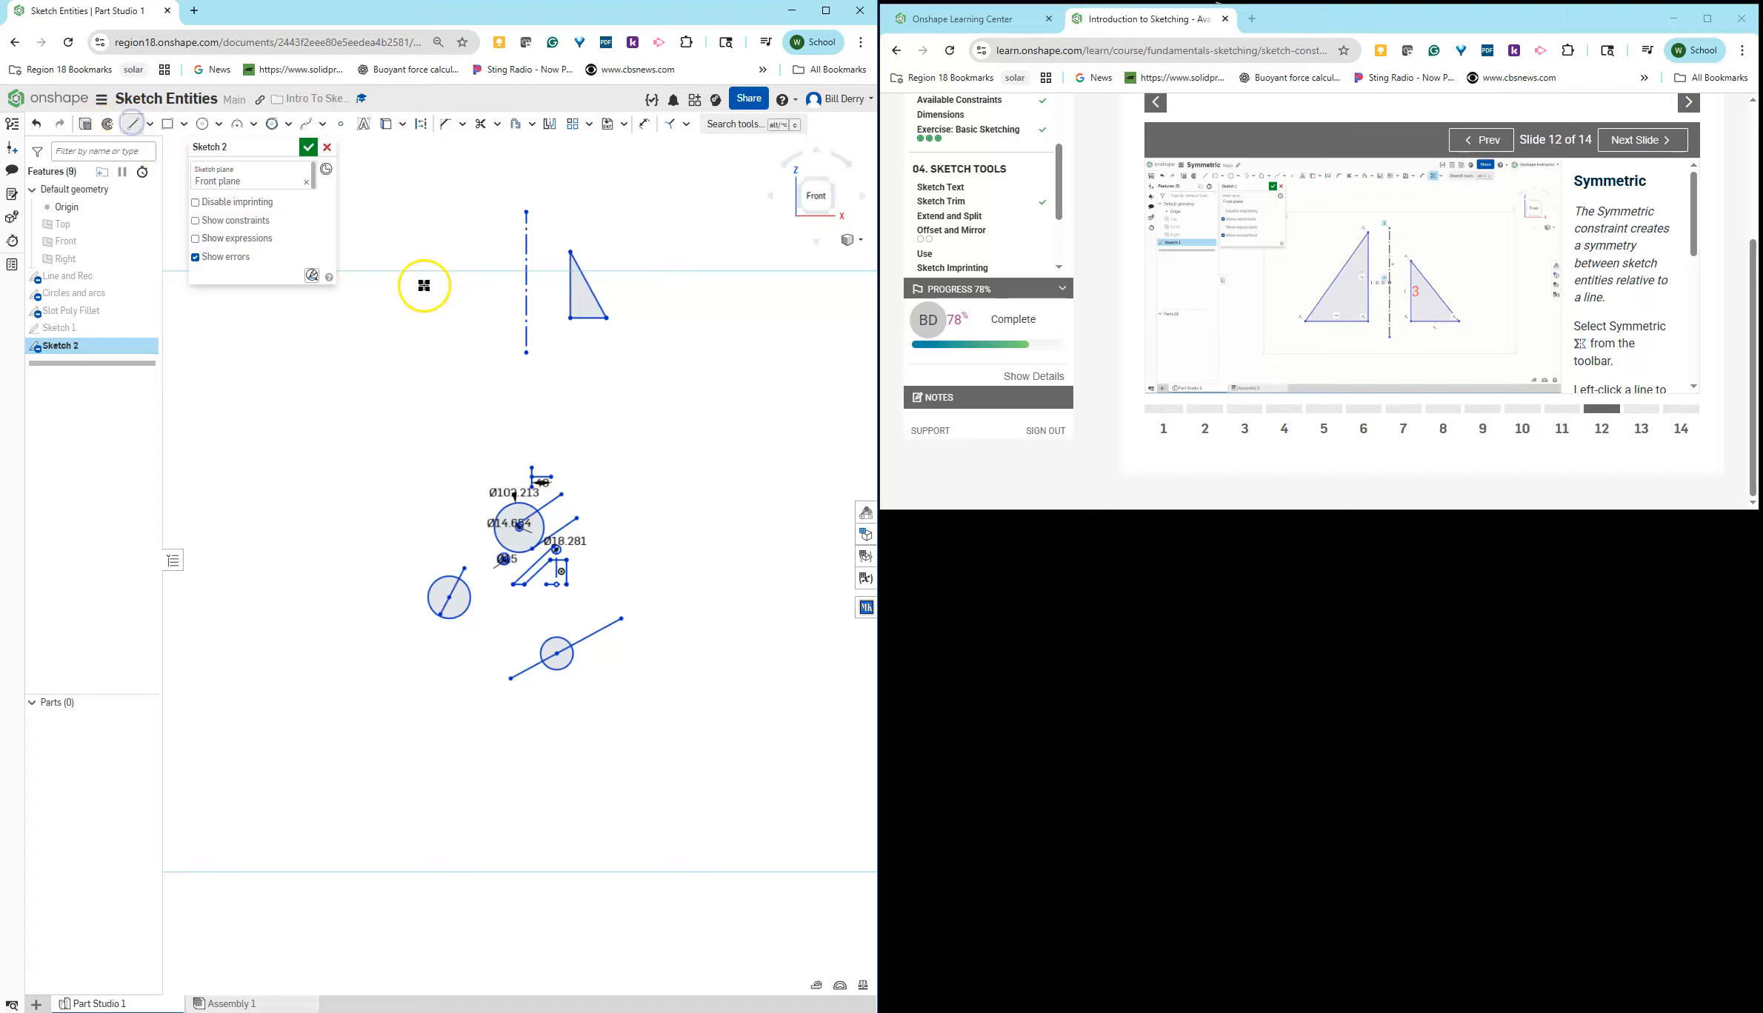
click(473, 316)
click(474, 219)
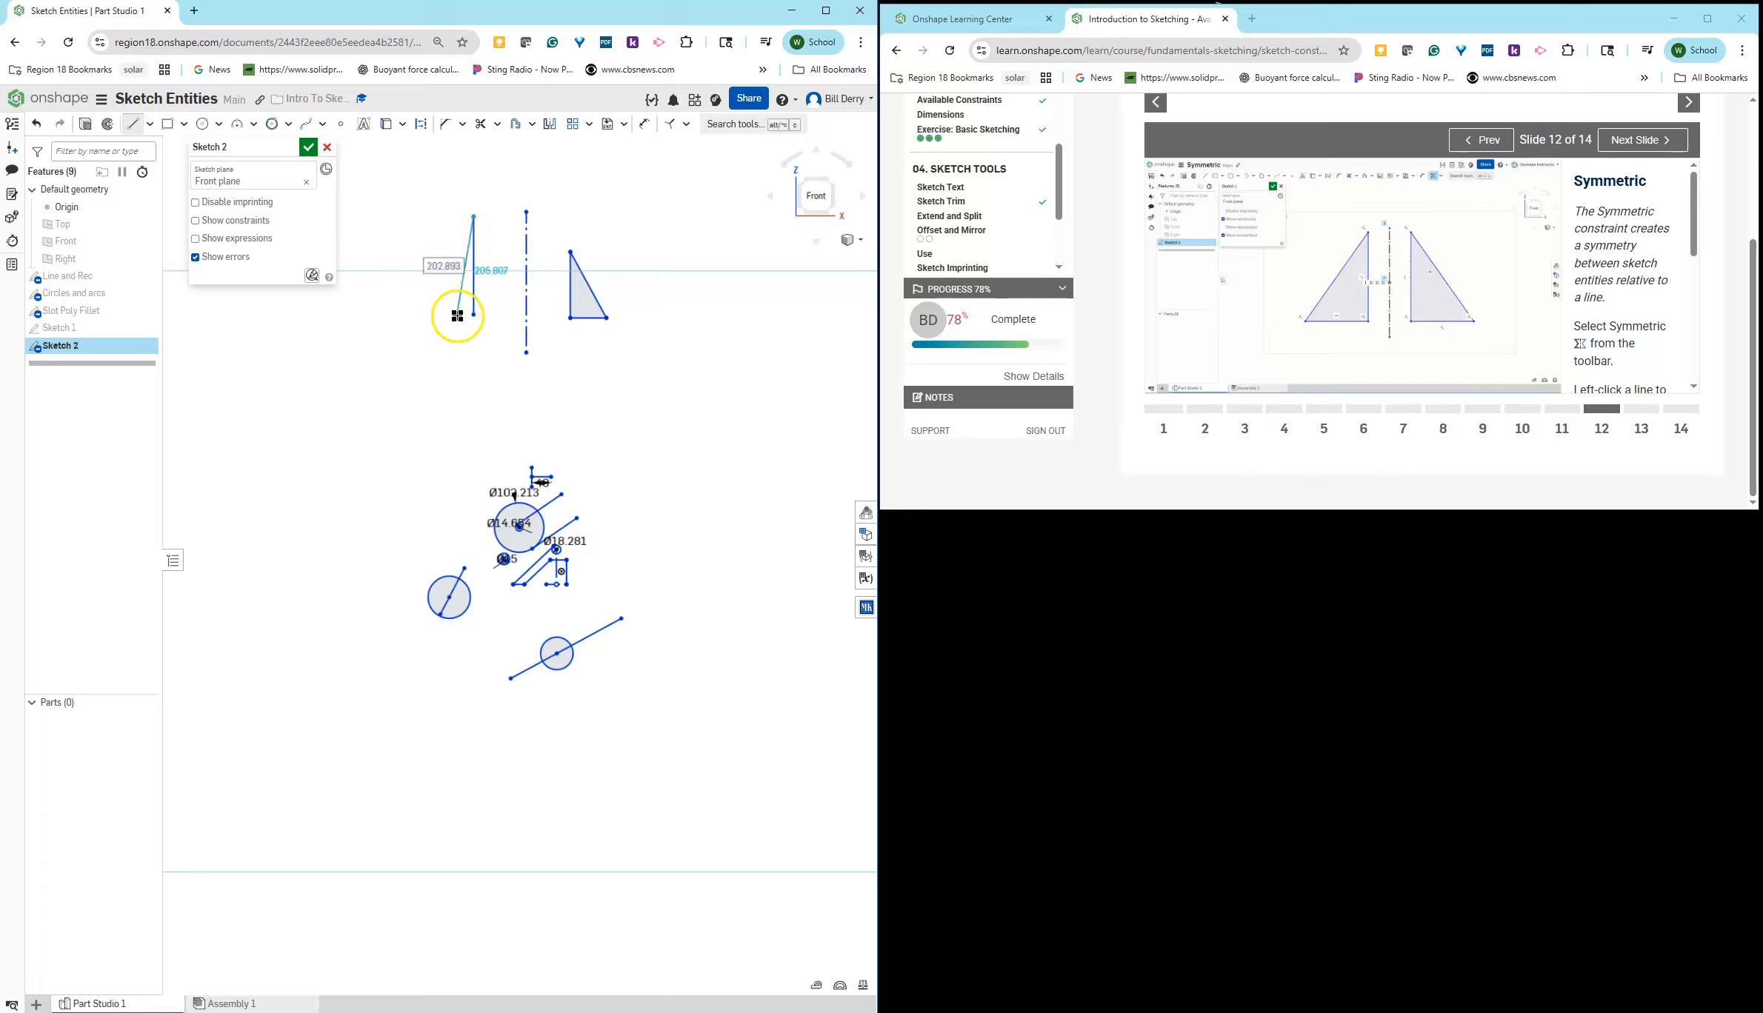
click(425, 315)
click(473, 315)
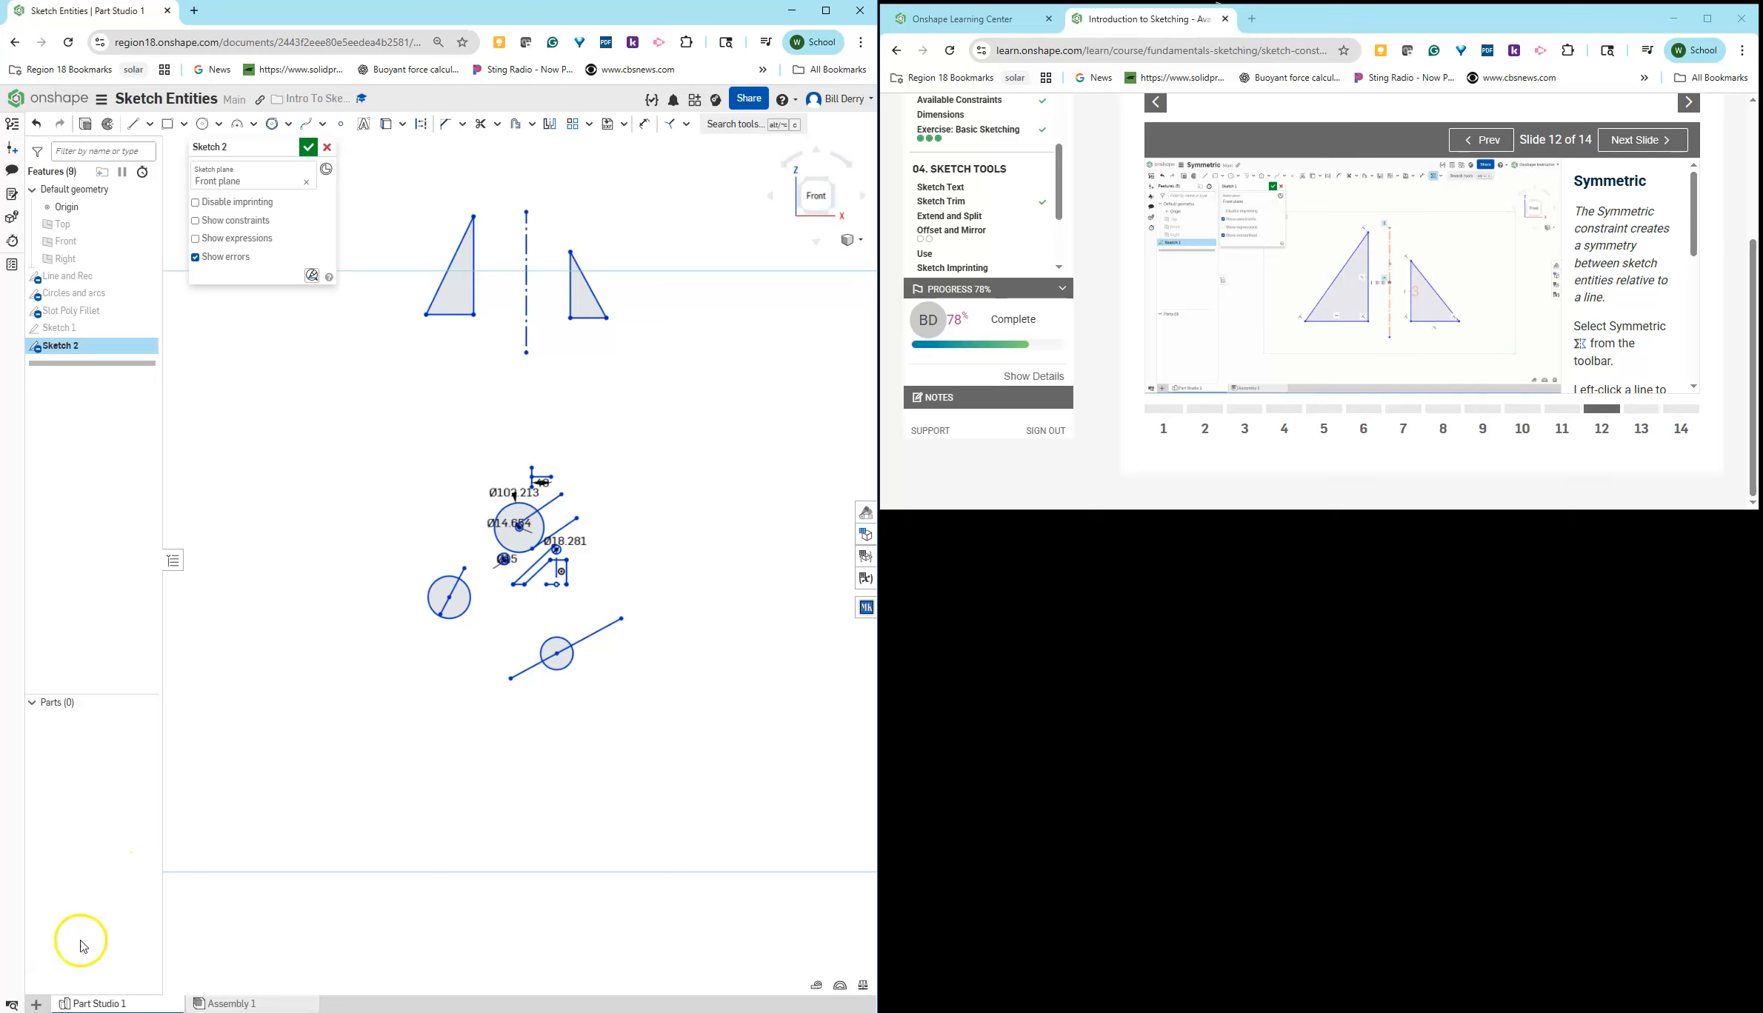
Step: Apply Symmetric constraints about the vertical construction line to the two triangles' vertical sides and to their slanted sides
click(685, 127)
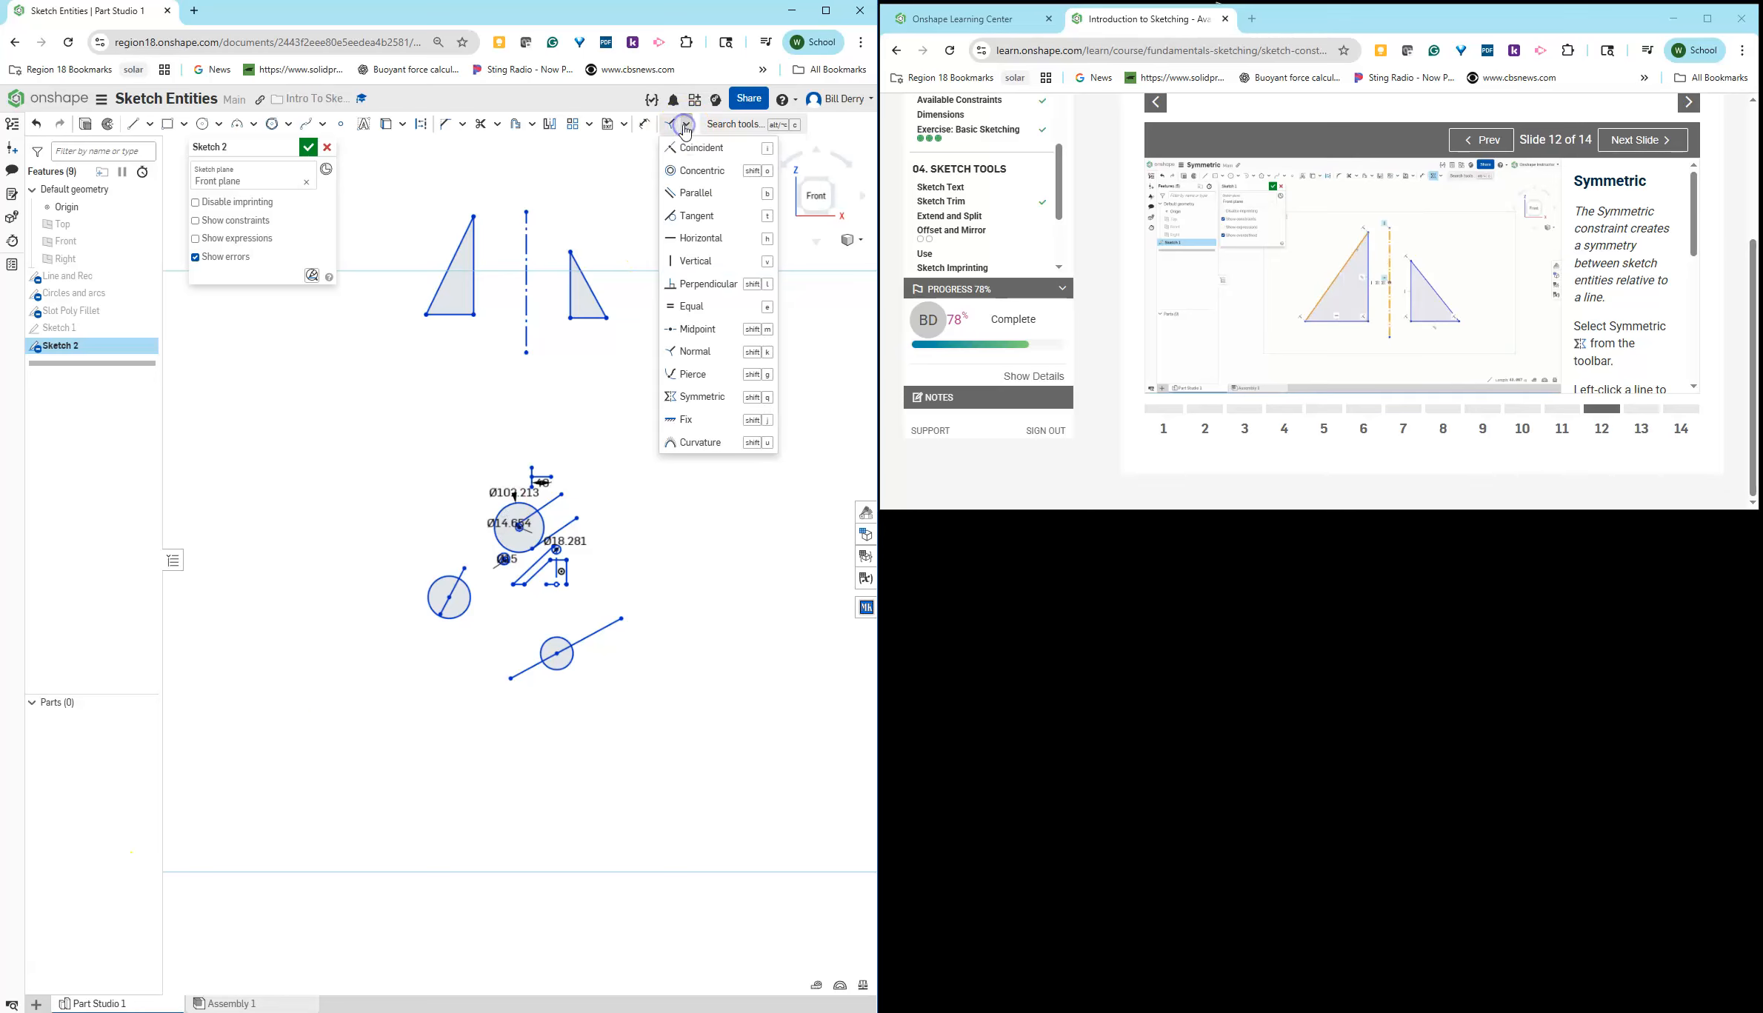
click(700, 407)
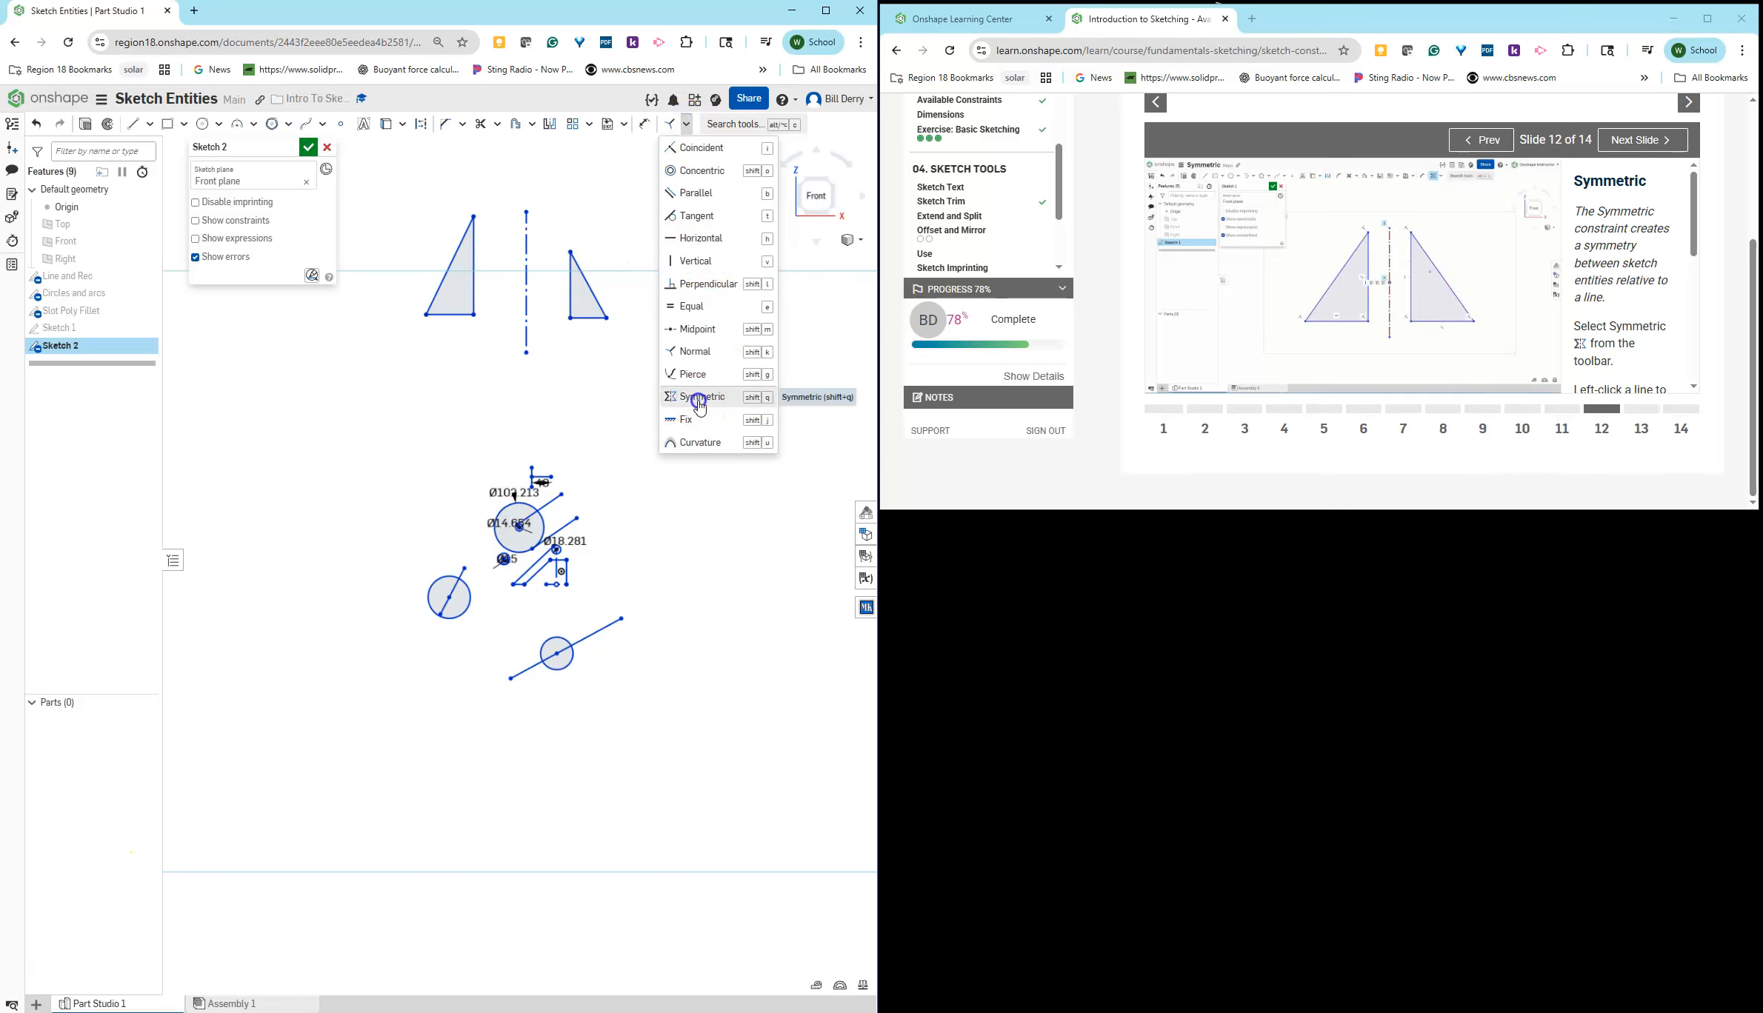
click(527, 279)
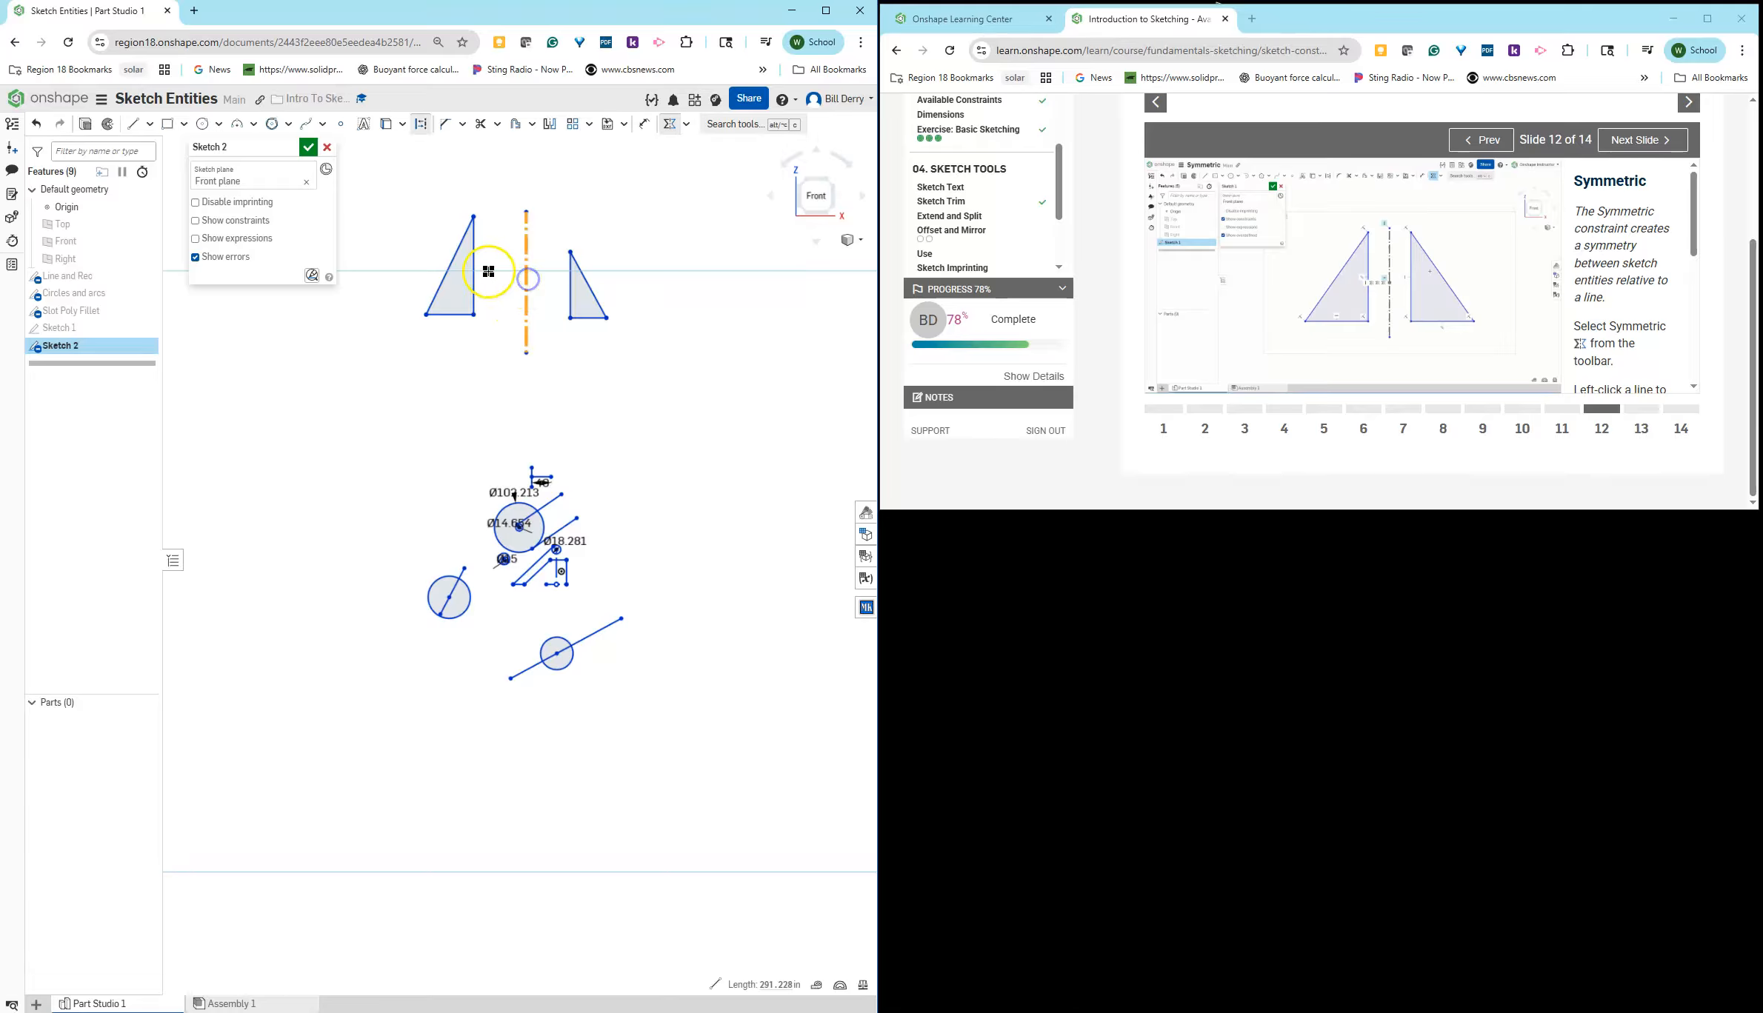
click(474, 274)
click(569, 280)
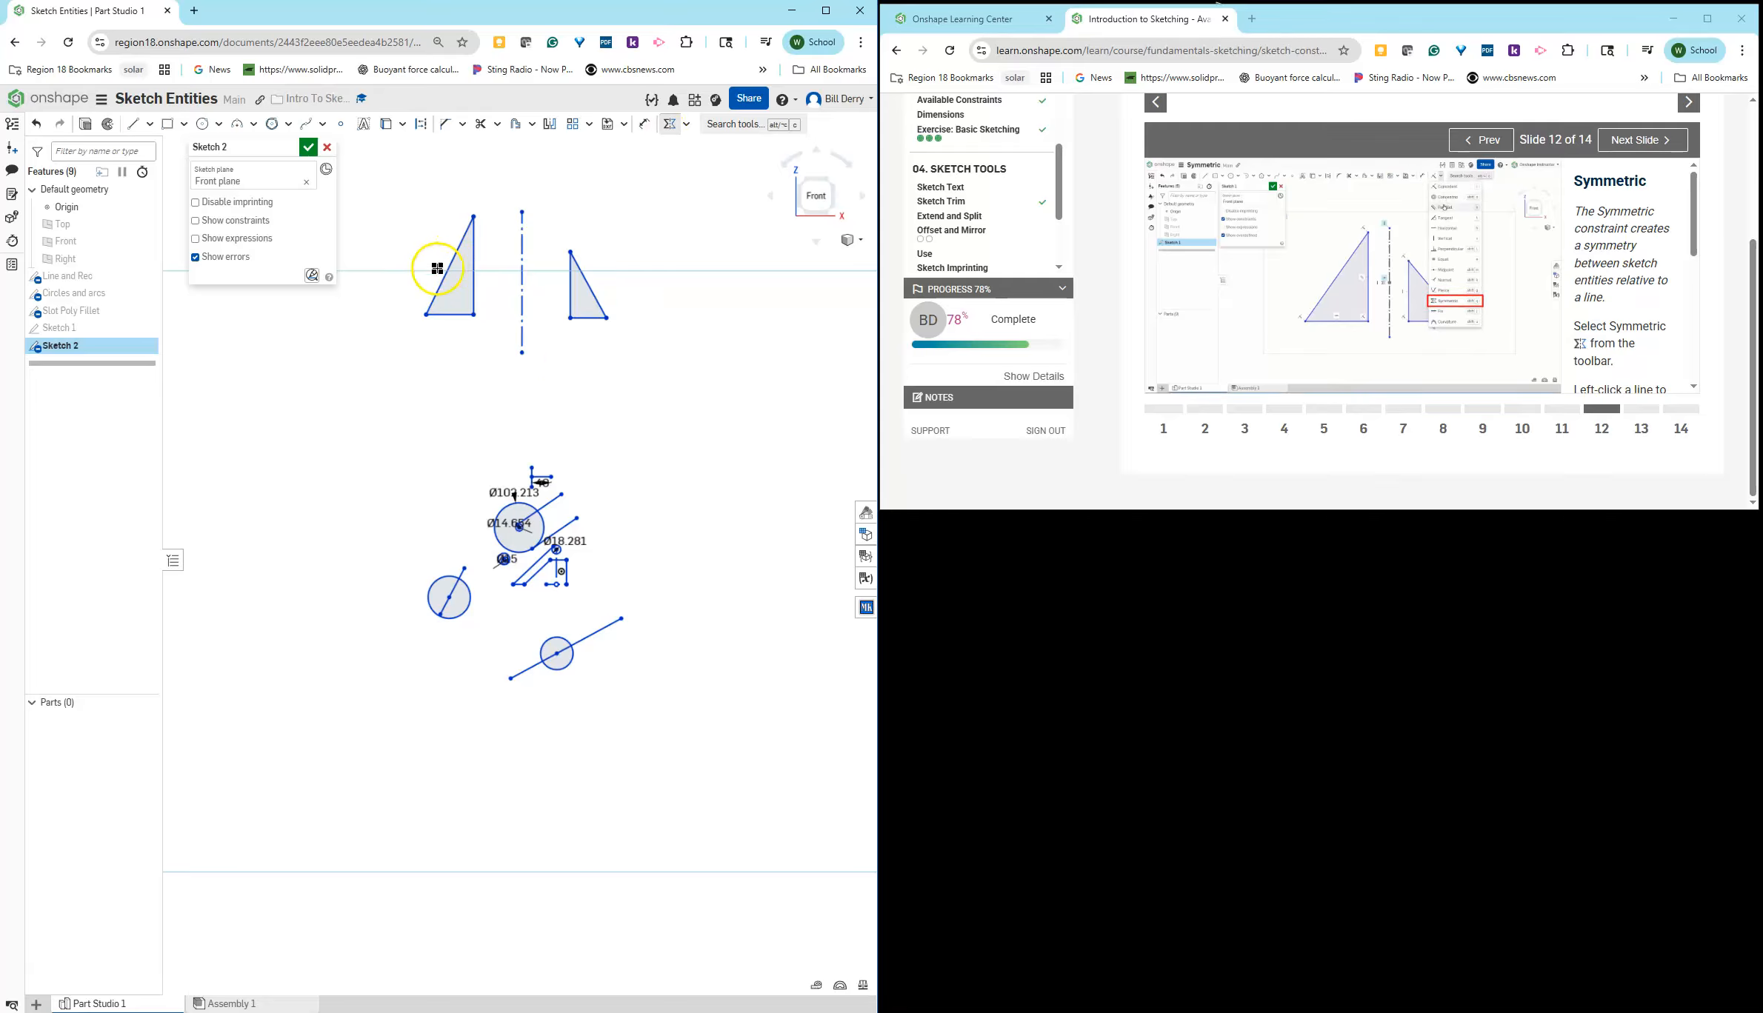
click(521, 274)
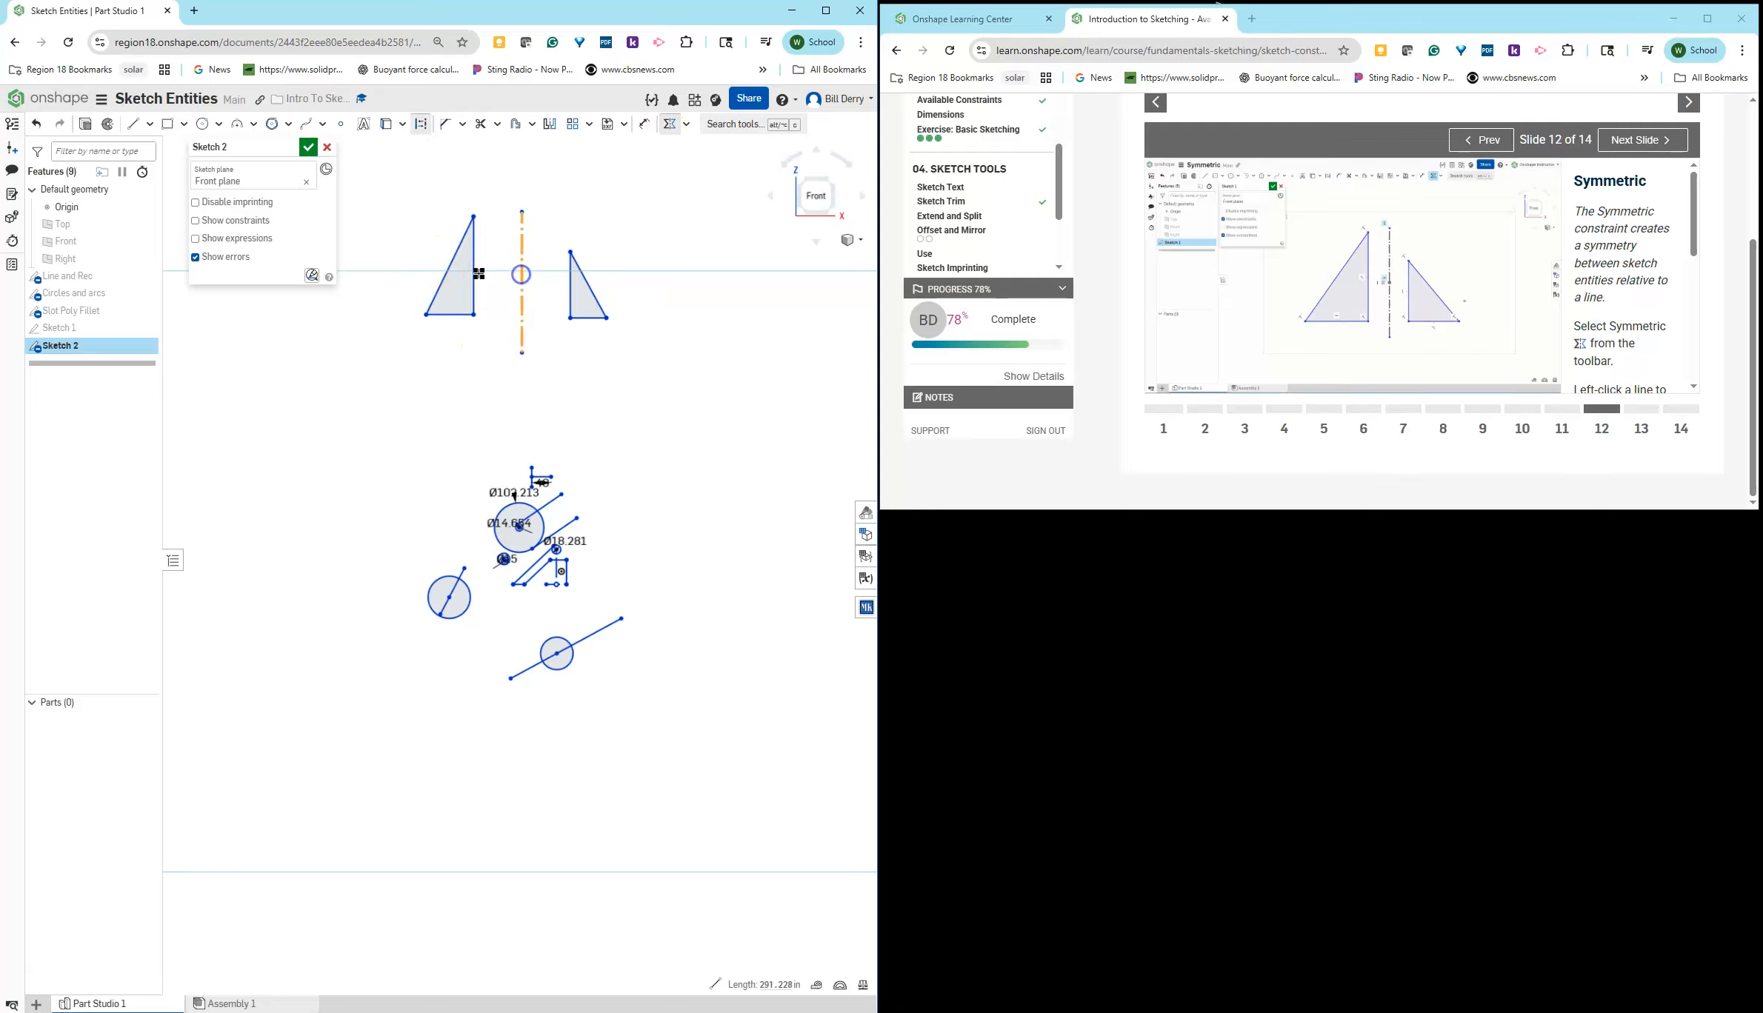
click(454, 266)
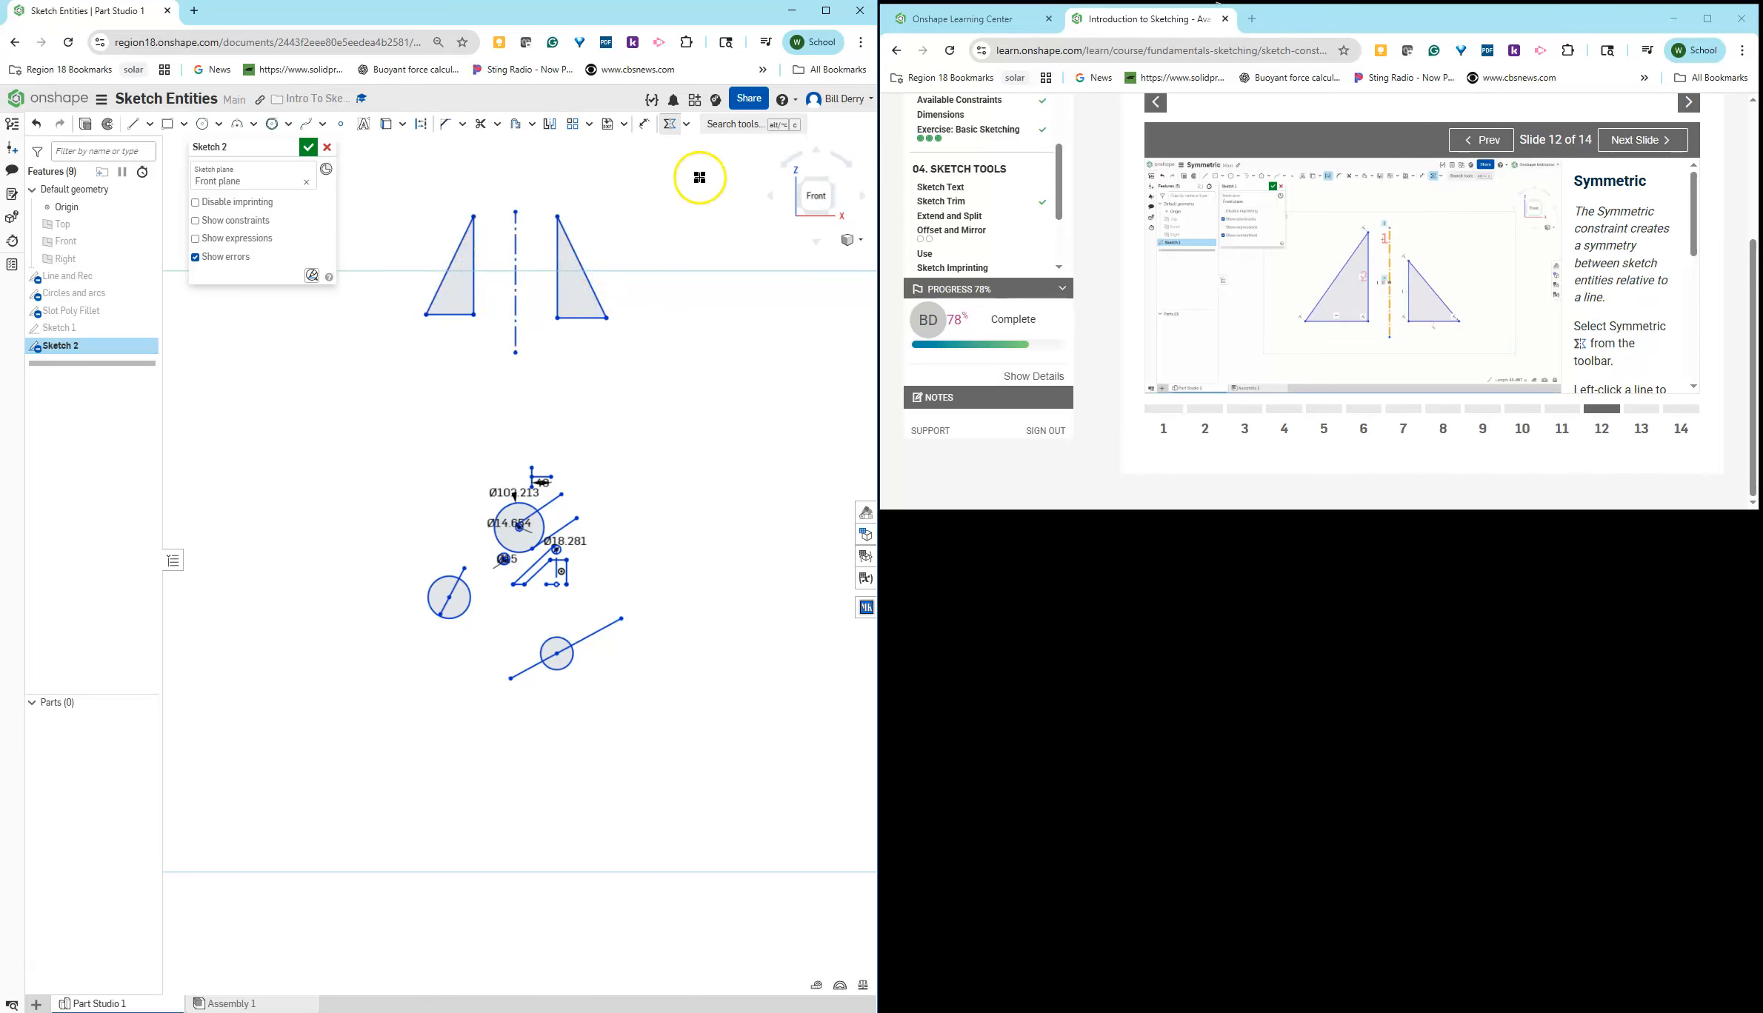
Step: Try to make the two triangles' base lines symmetric about the vertical construction line
click(670, 126)
click(516, 290)
click(448, 315)
click(577, 318)
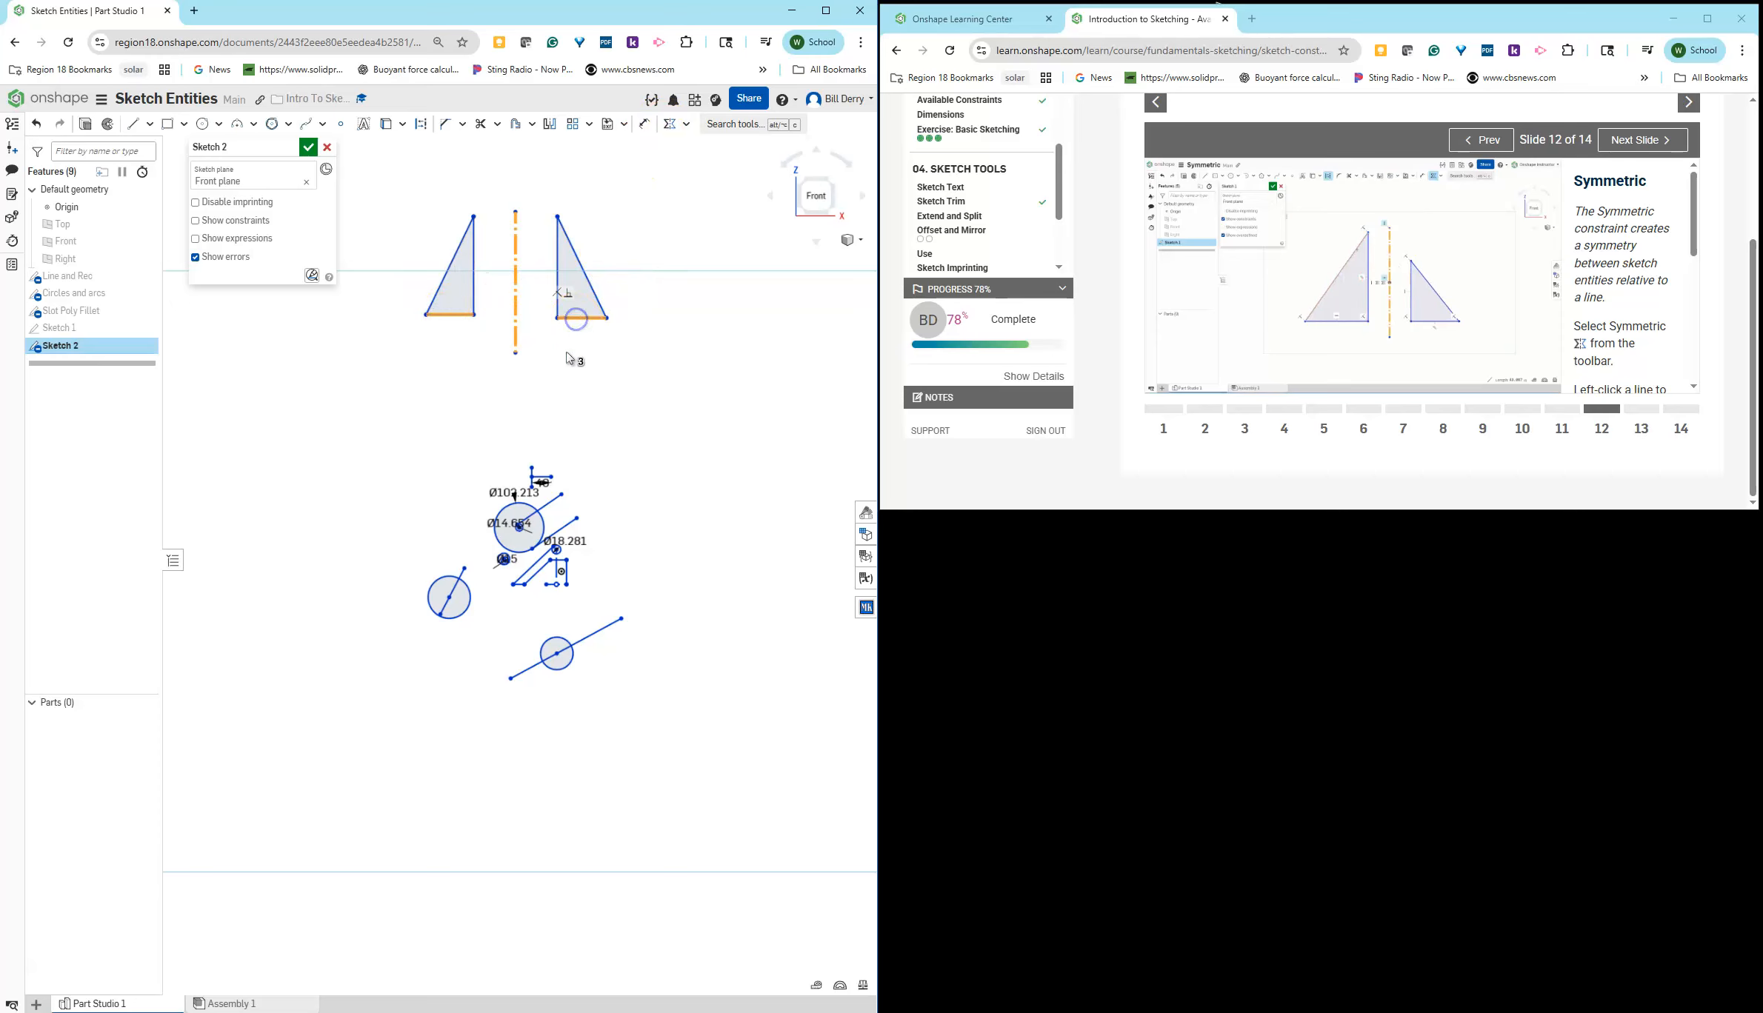
Step: Drag the triangle geometry to new positions to test how the symmetric sides follow
scroll(641, 465, down, 4)
scroll(630, 329, up, 3)
drag(584, 372, 577, 237)
mouse_move(624, 453)
mouse_down()
mouse_move(660, 455)
mouse_move(603, 456)
mouse_move(591, 398)
mouse_move(614, 406)
mouse_move(599, 421)
mouse_move(574, 318)
mouse_up()
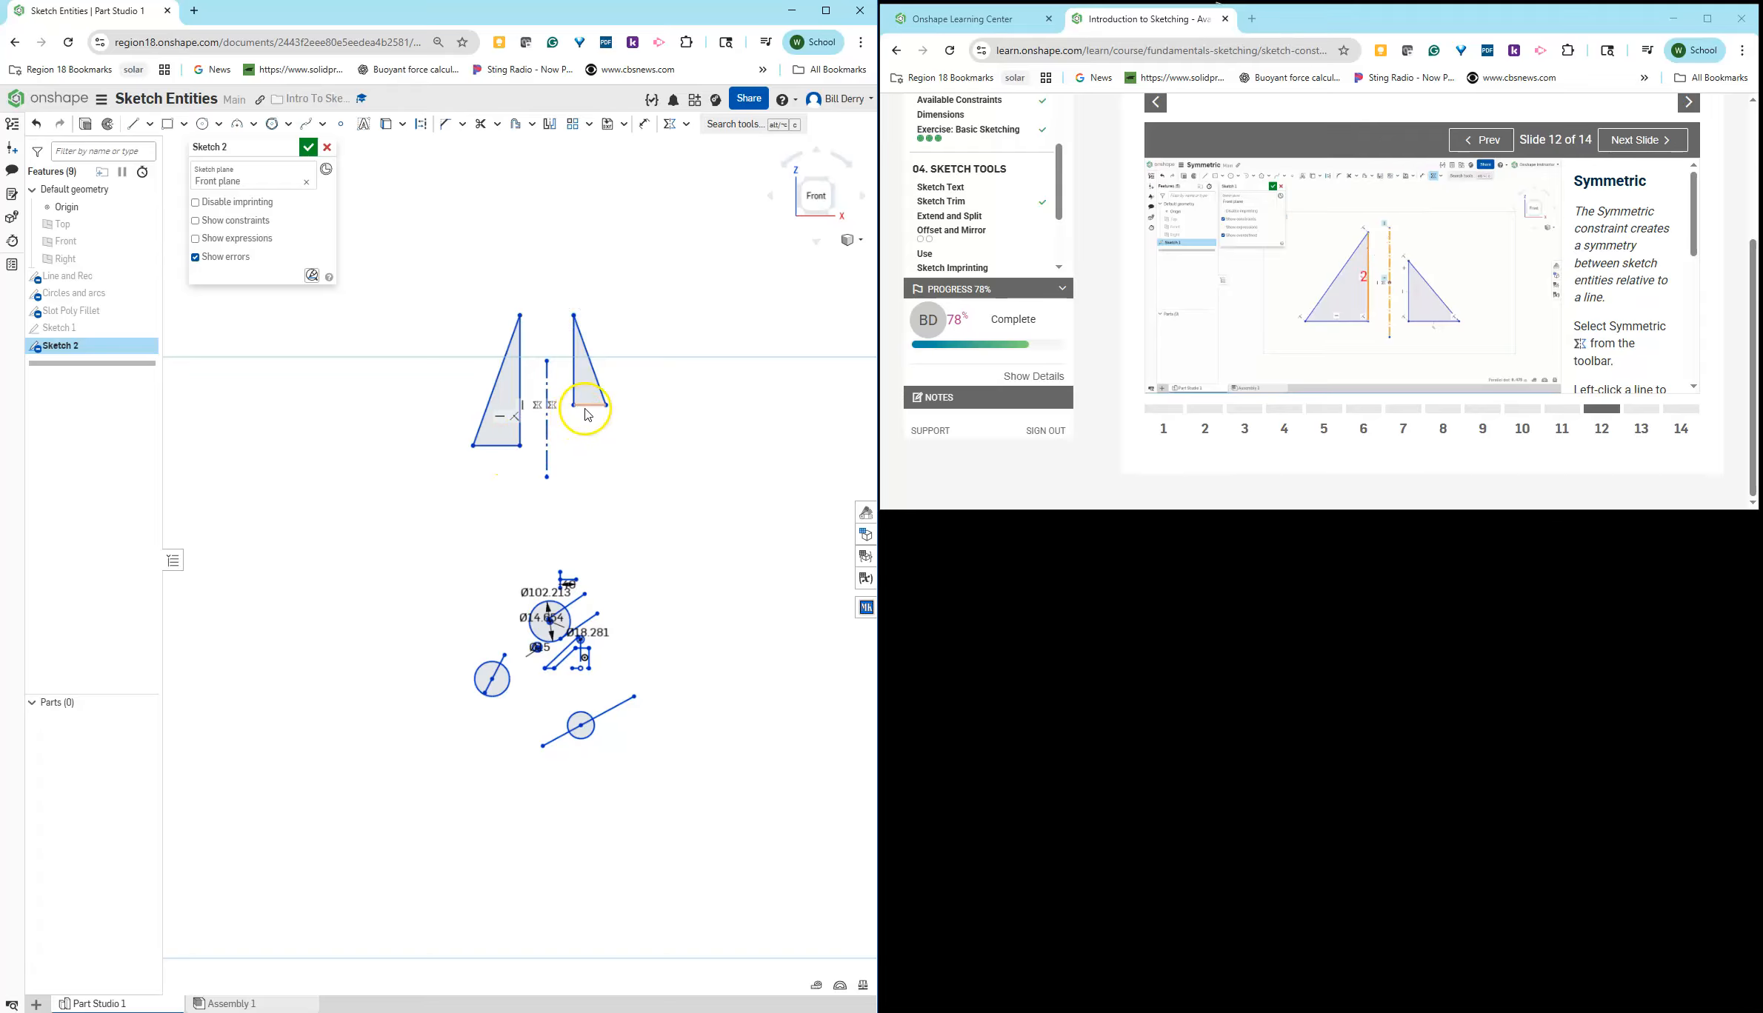
Step: Make the two triangles' base lines coincident and drag the right triangle's apex upward to stretch both triangles
click(589, 406)
click(502, 447)
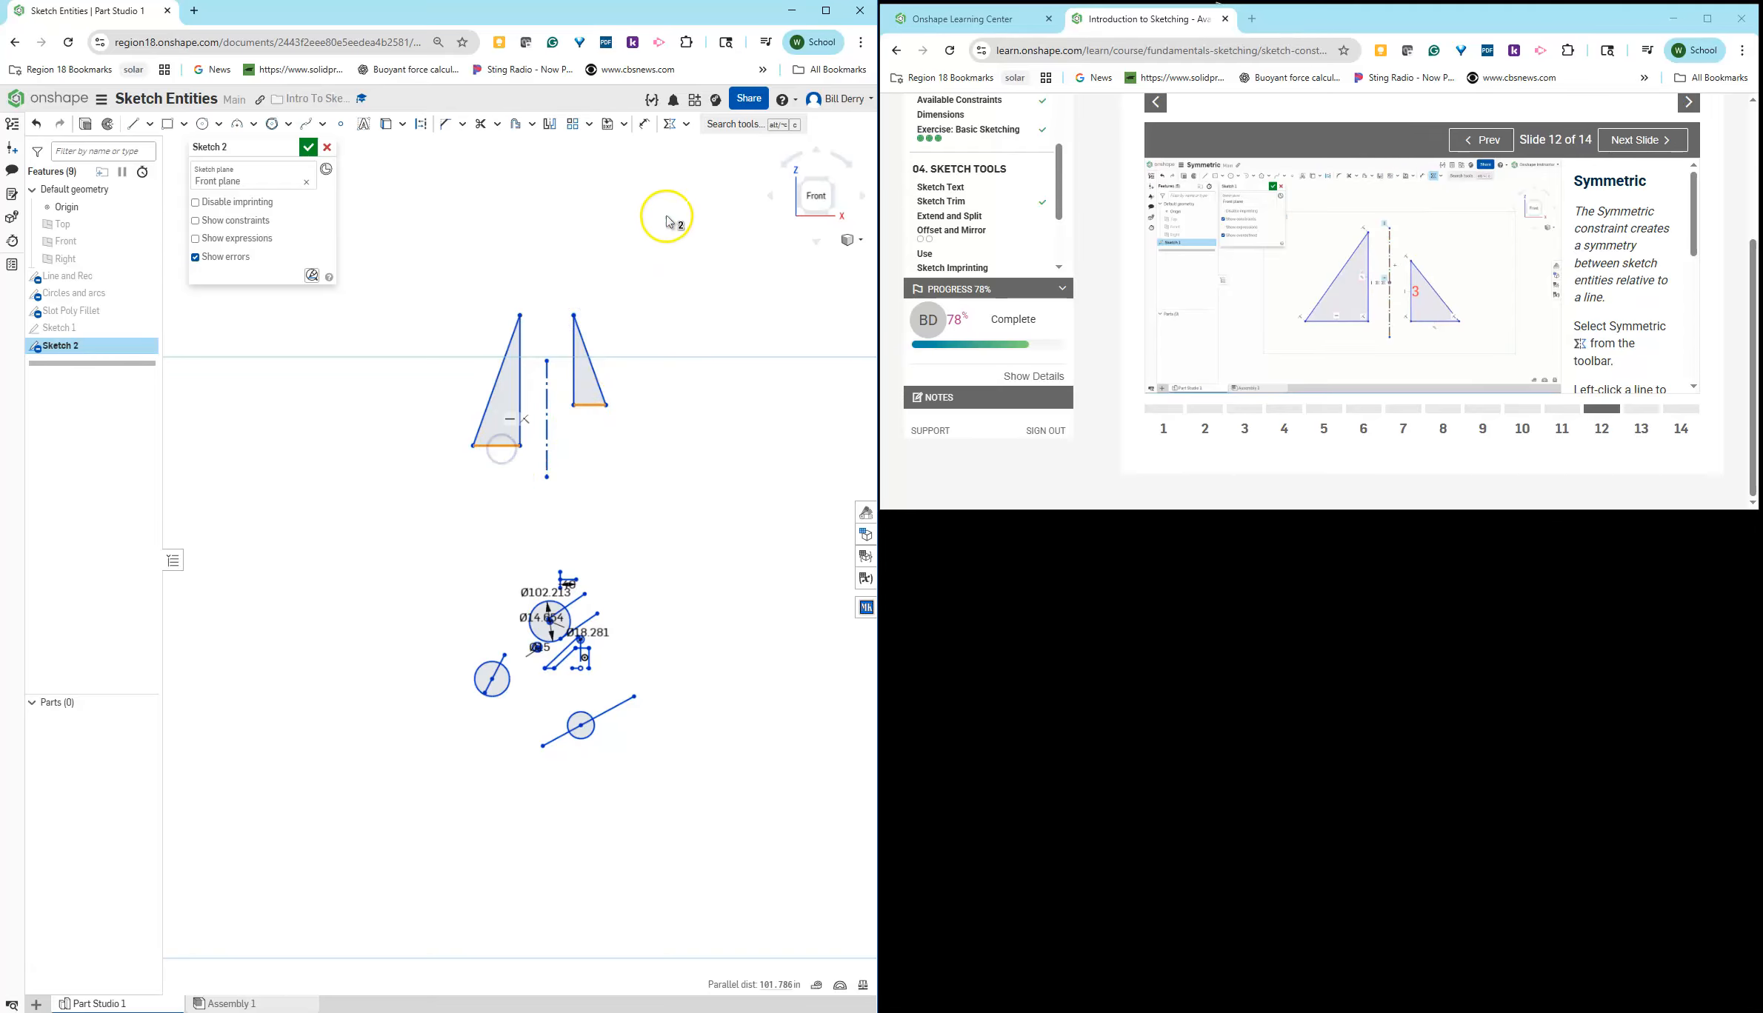
click(687, 125)
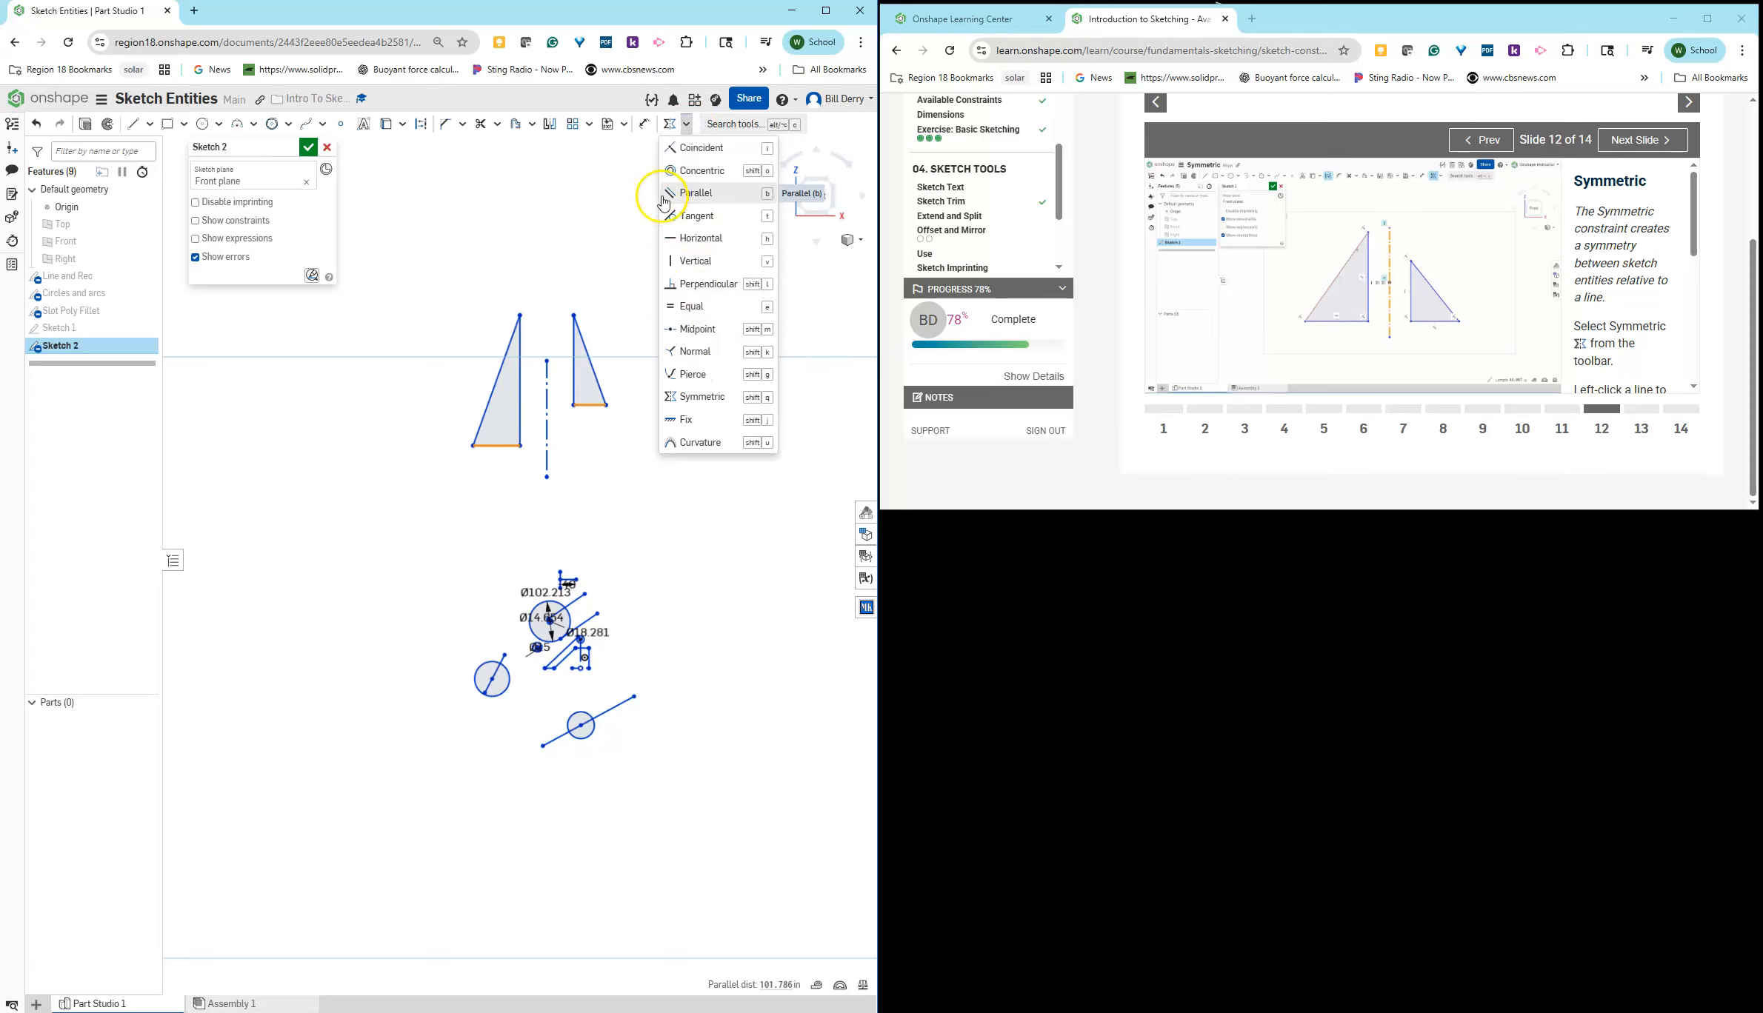
click(698, 152)
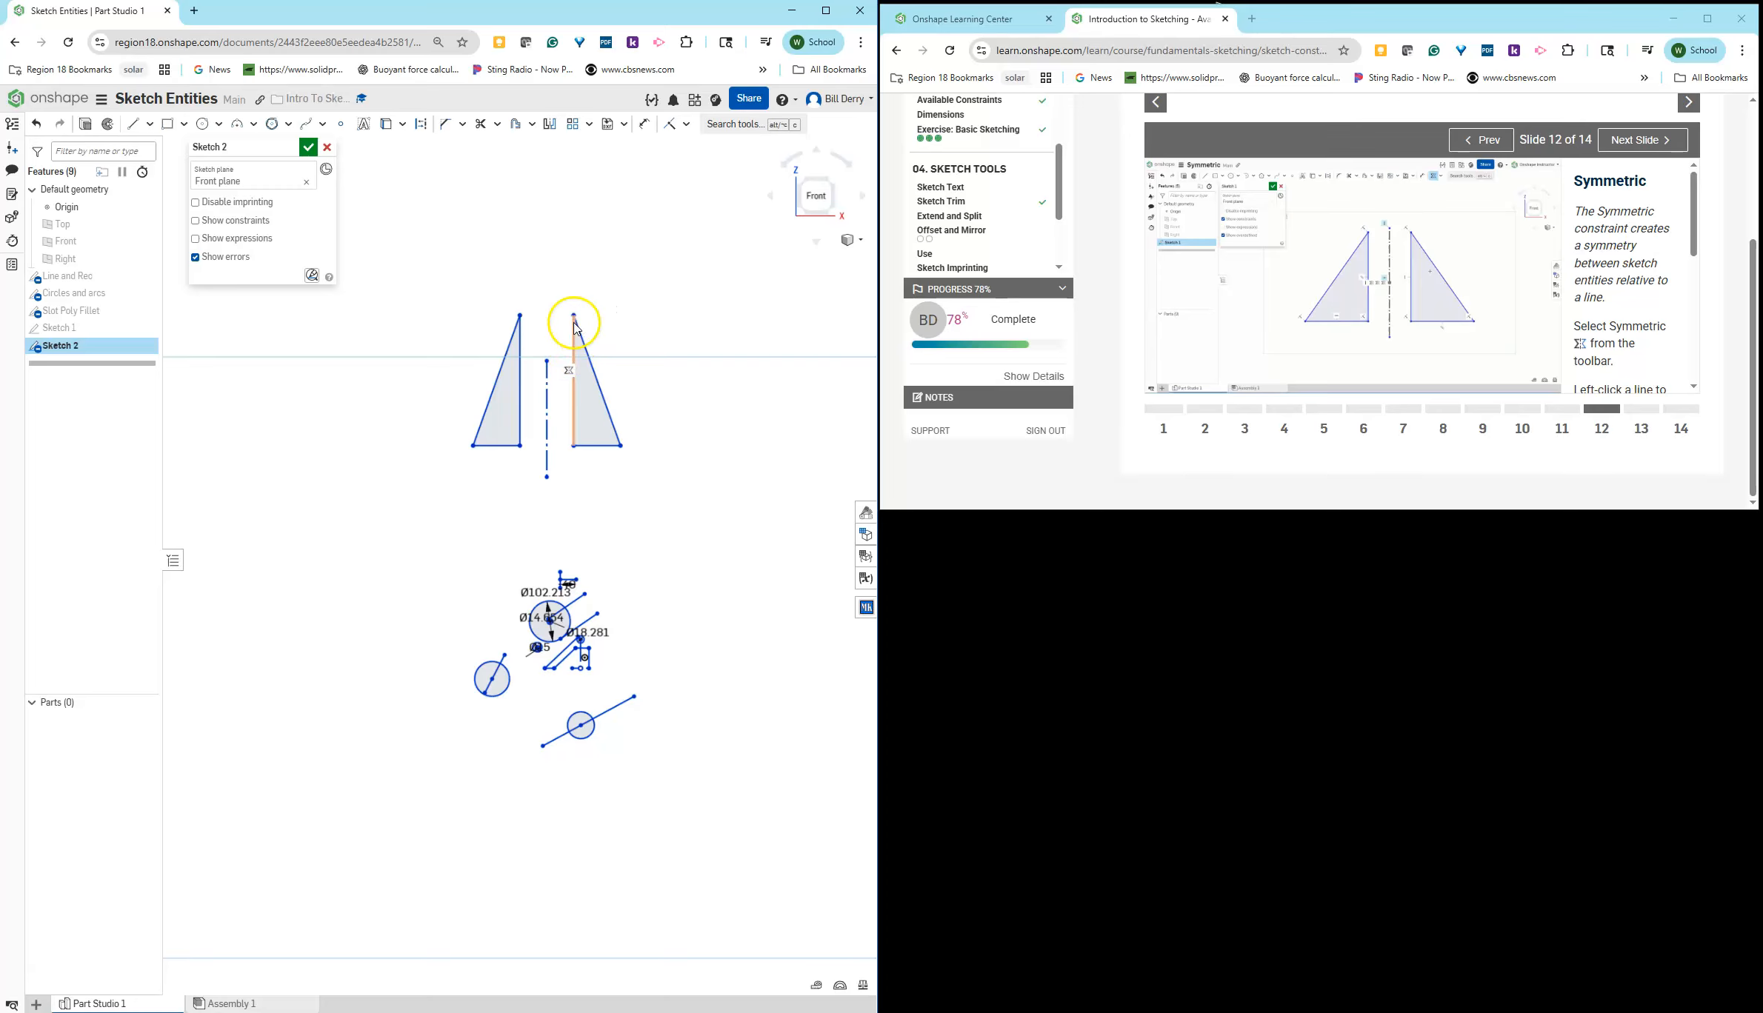
drag(577, 324, 574, 226)
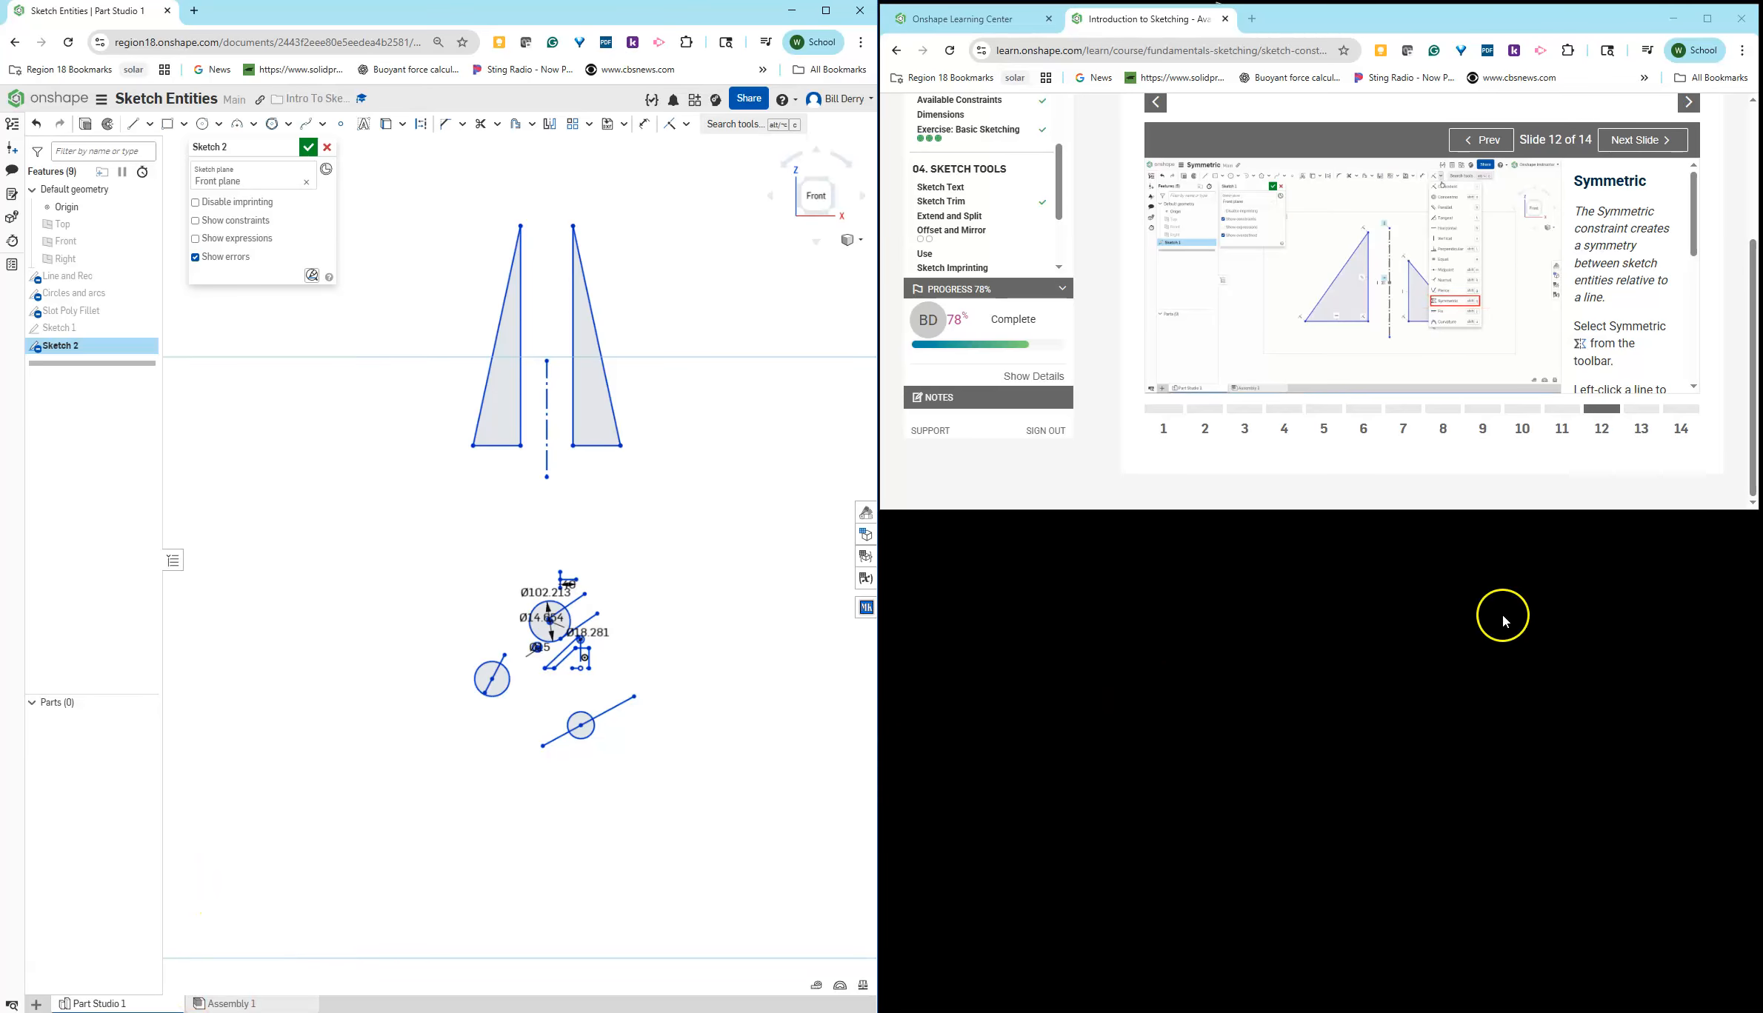
Step: Open lesson slide 13, Fix, and apply a Fix constraint to the right triangle's vertical side
click(1644, 410)
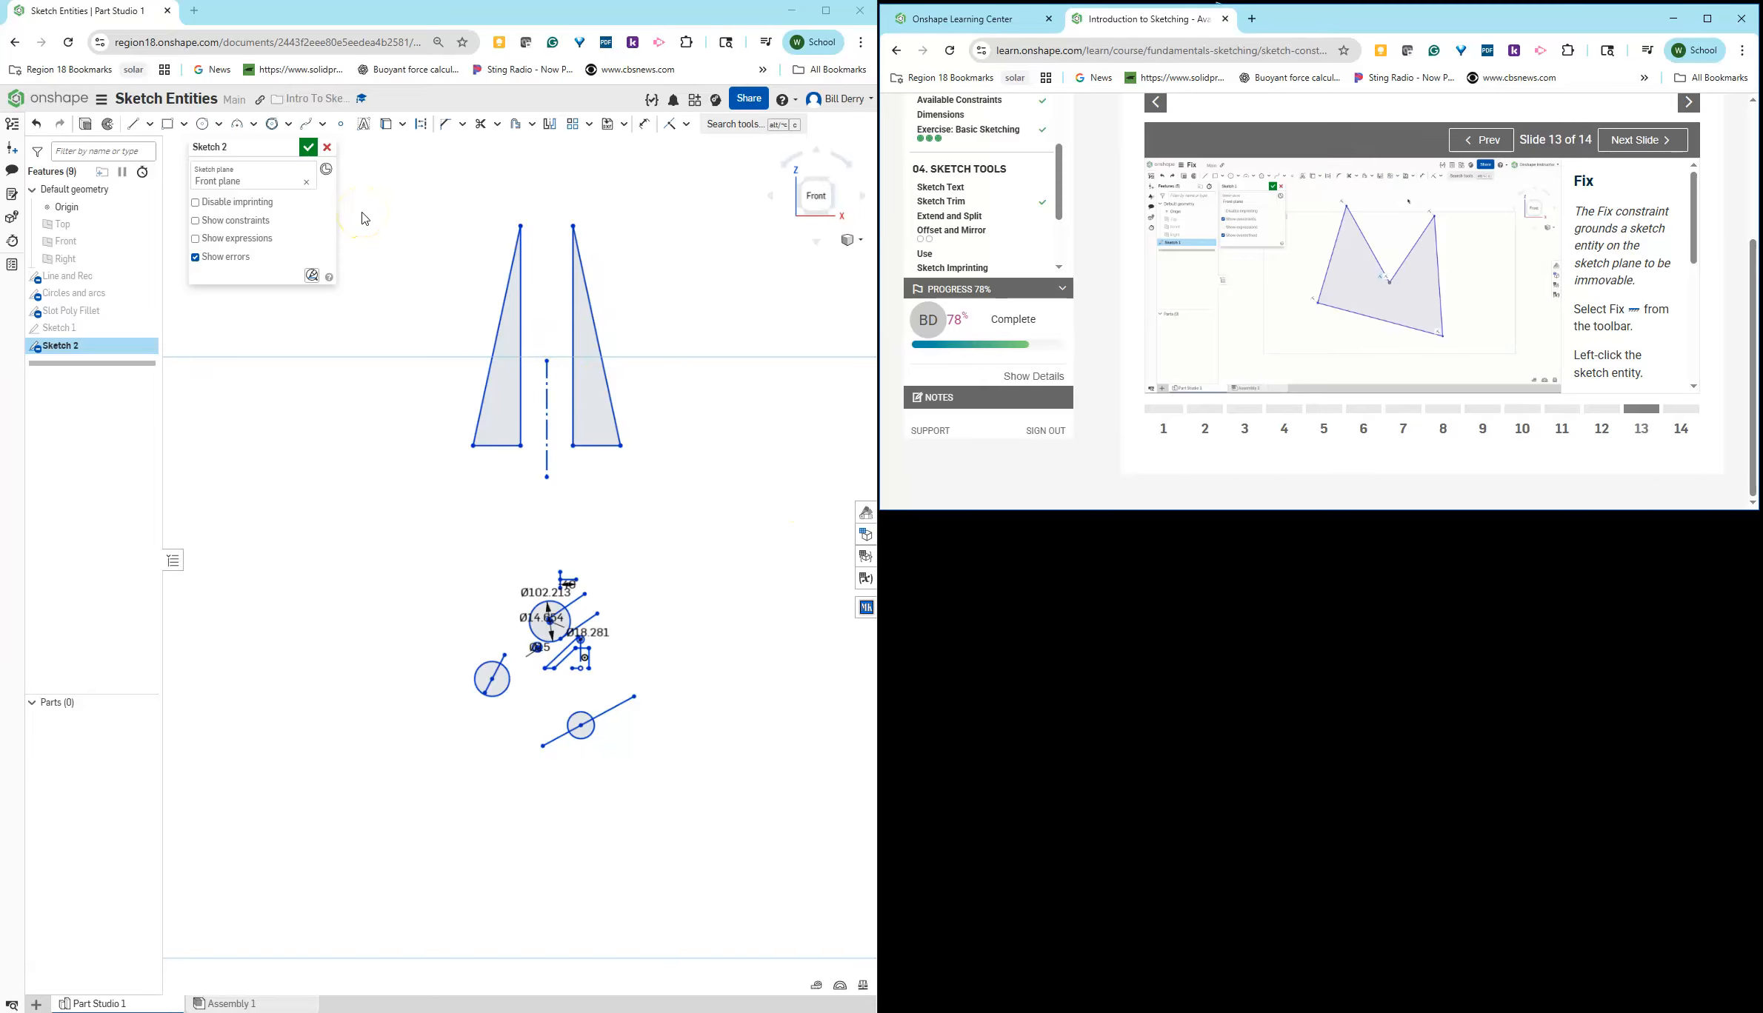
click(686, 130)
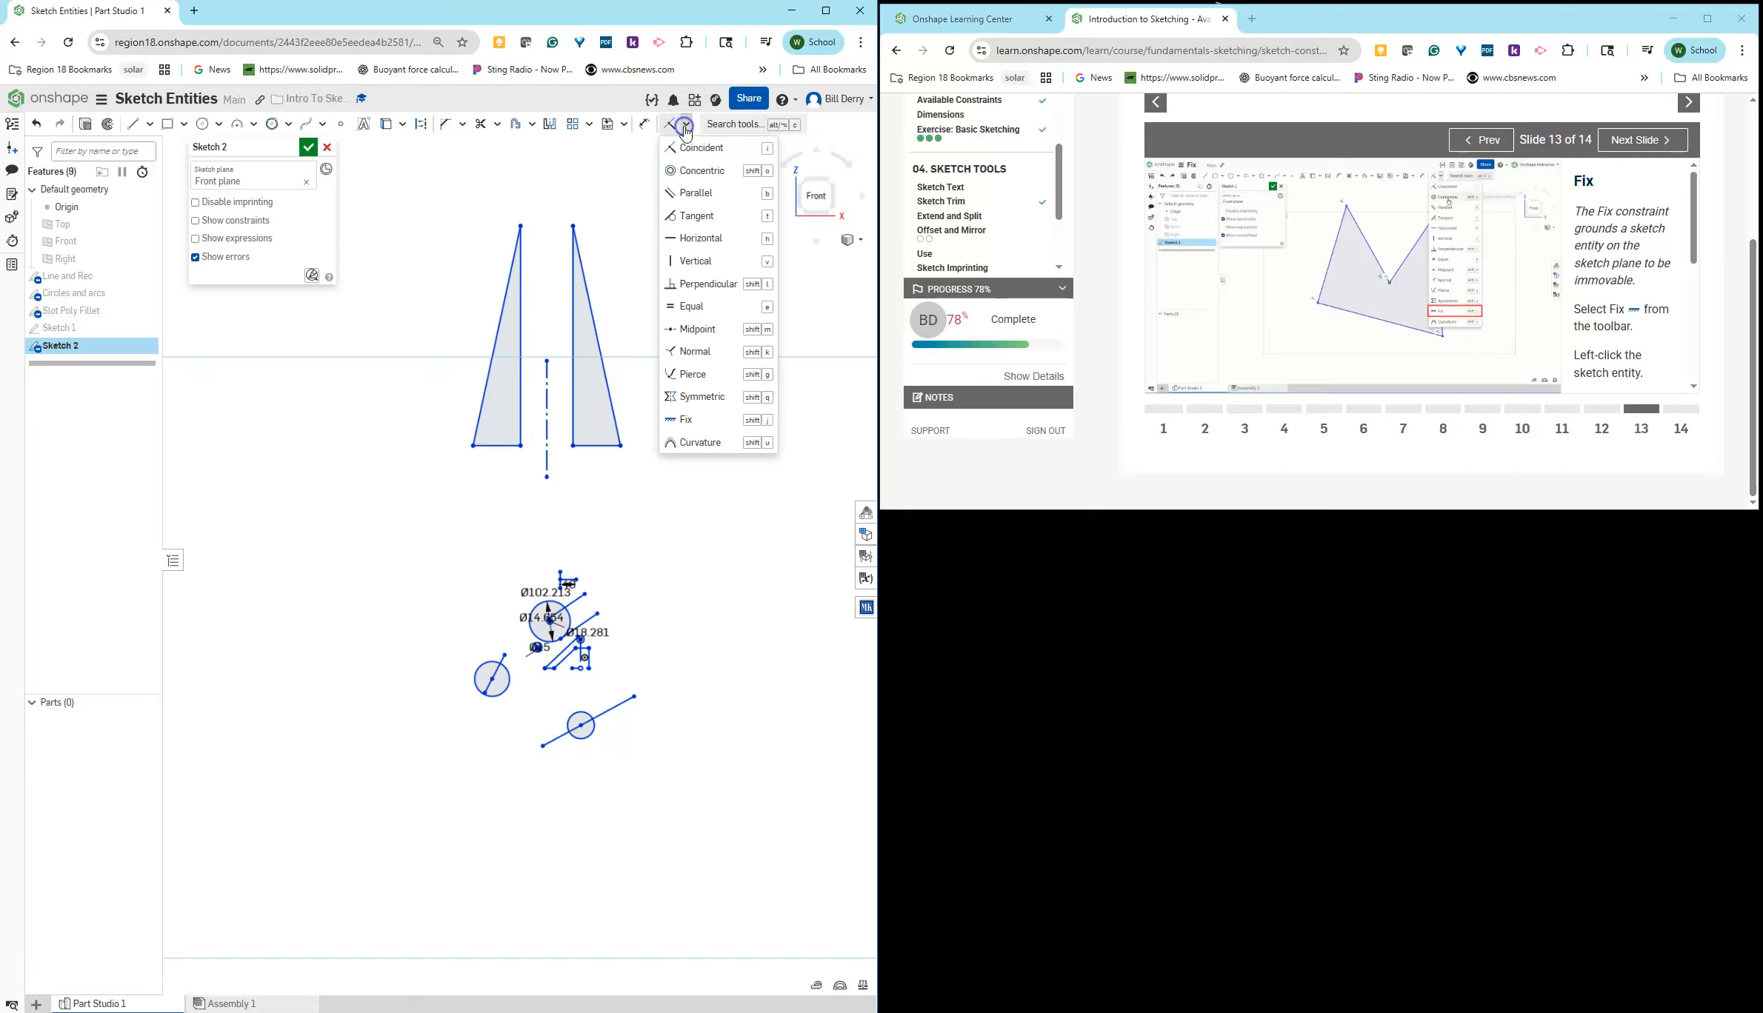
click(673, 420)
click(576, 229)
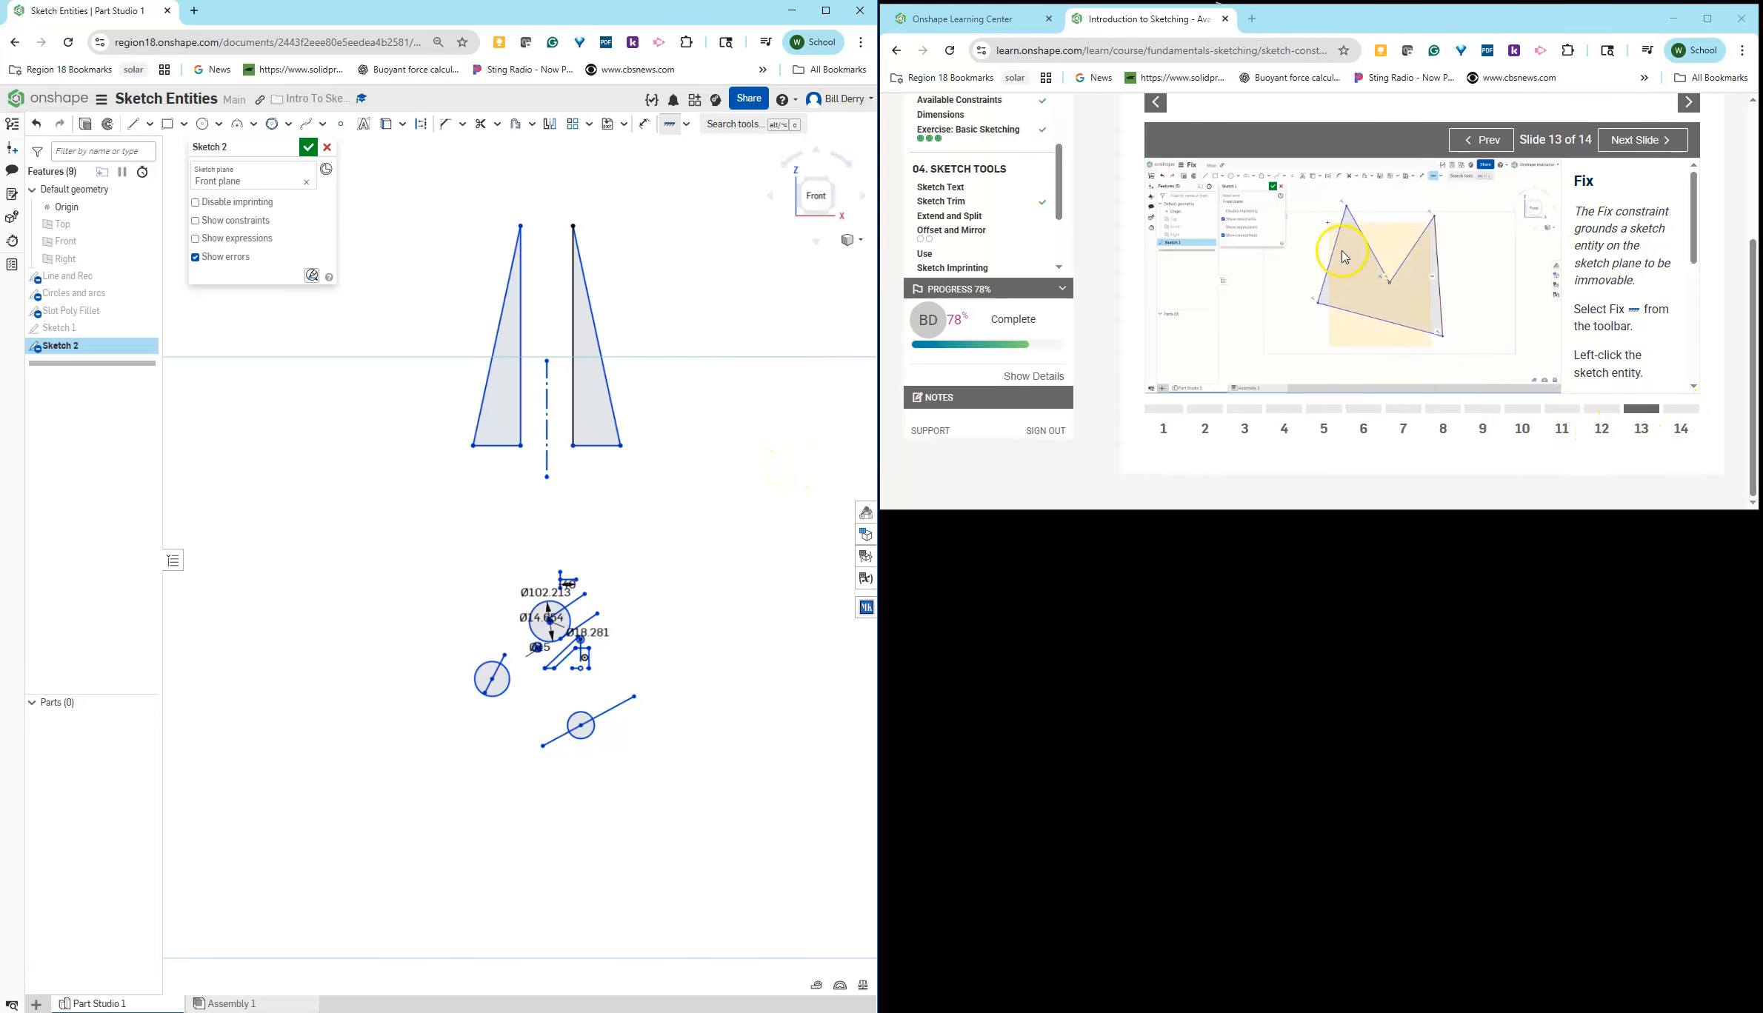
Step: Open lesson slide 14, Curvature, and sketch a steep line about 328 in long in the empty area left of the existing geometry
click(1684, 410)
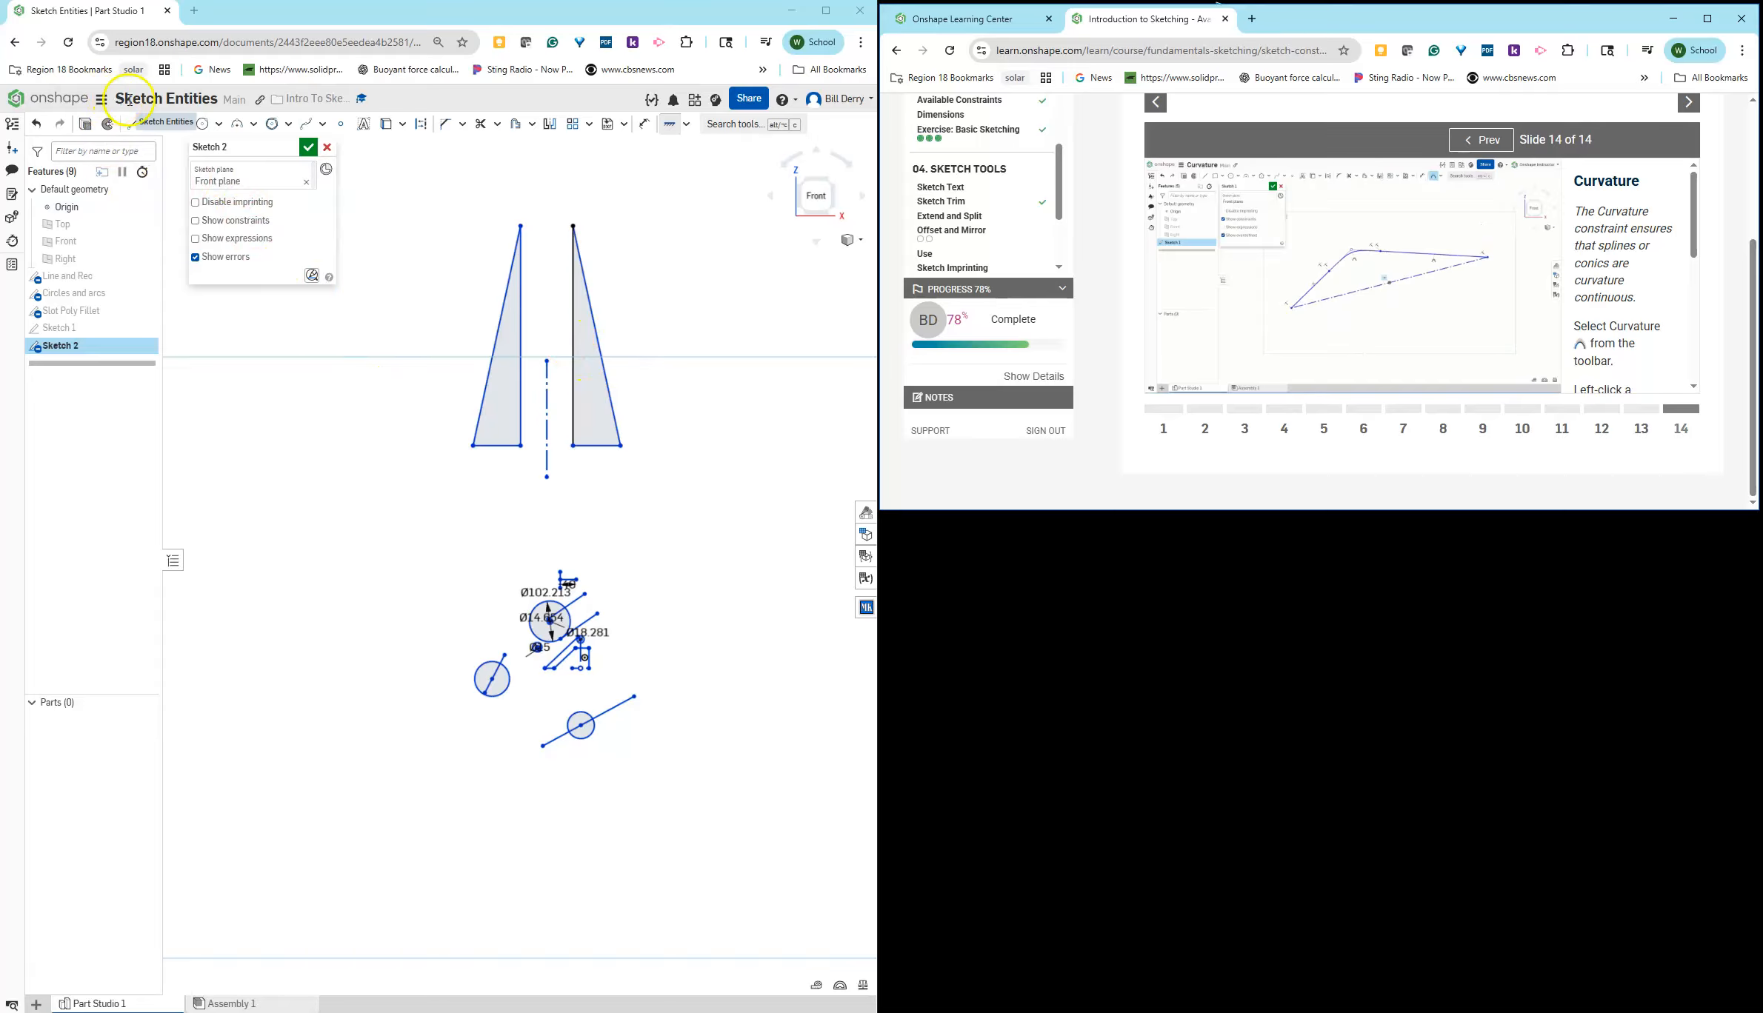
click(132, 123)
click(249, 685)
click(262, 556)
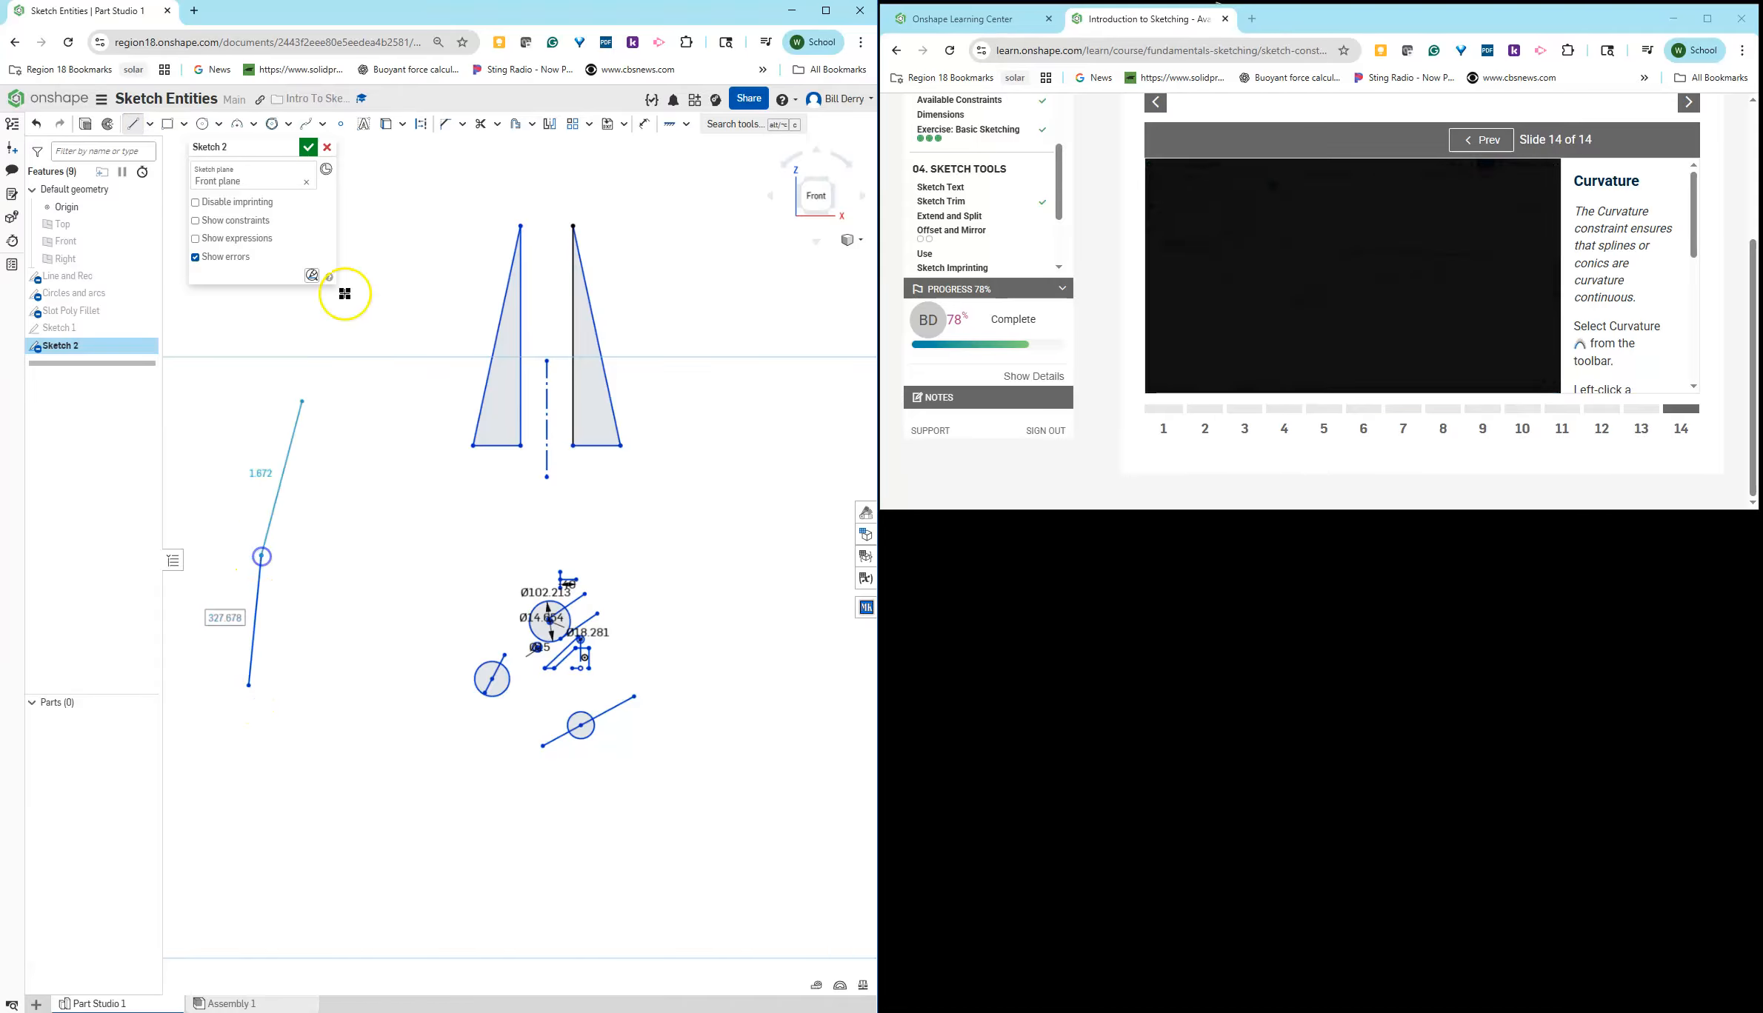
click(307, 124)
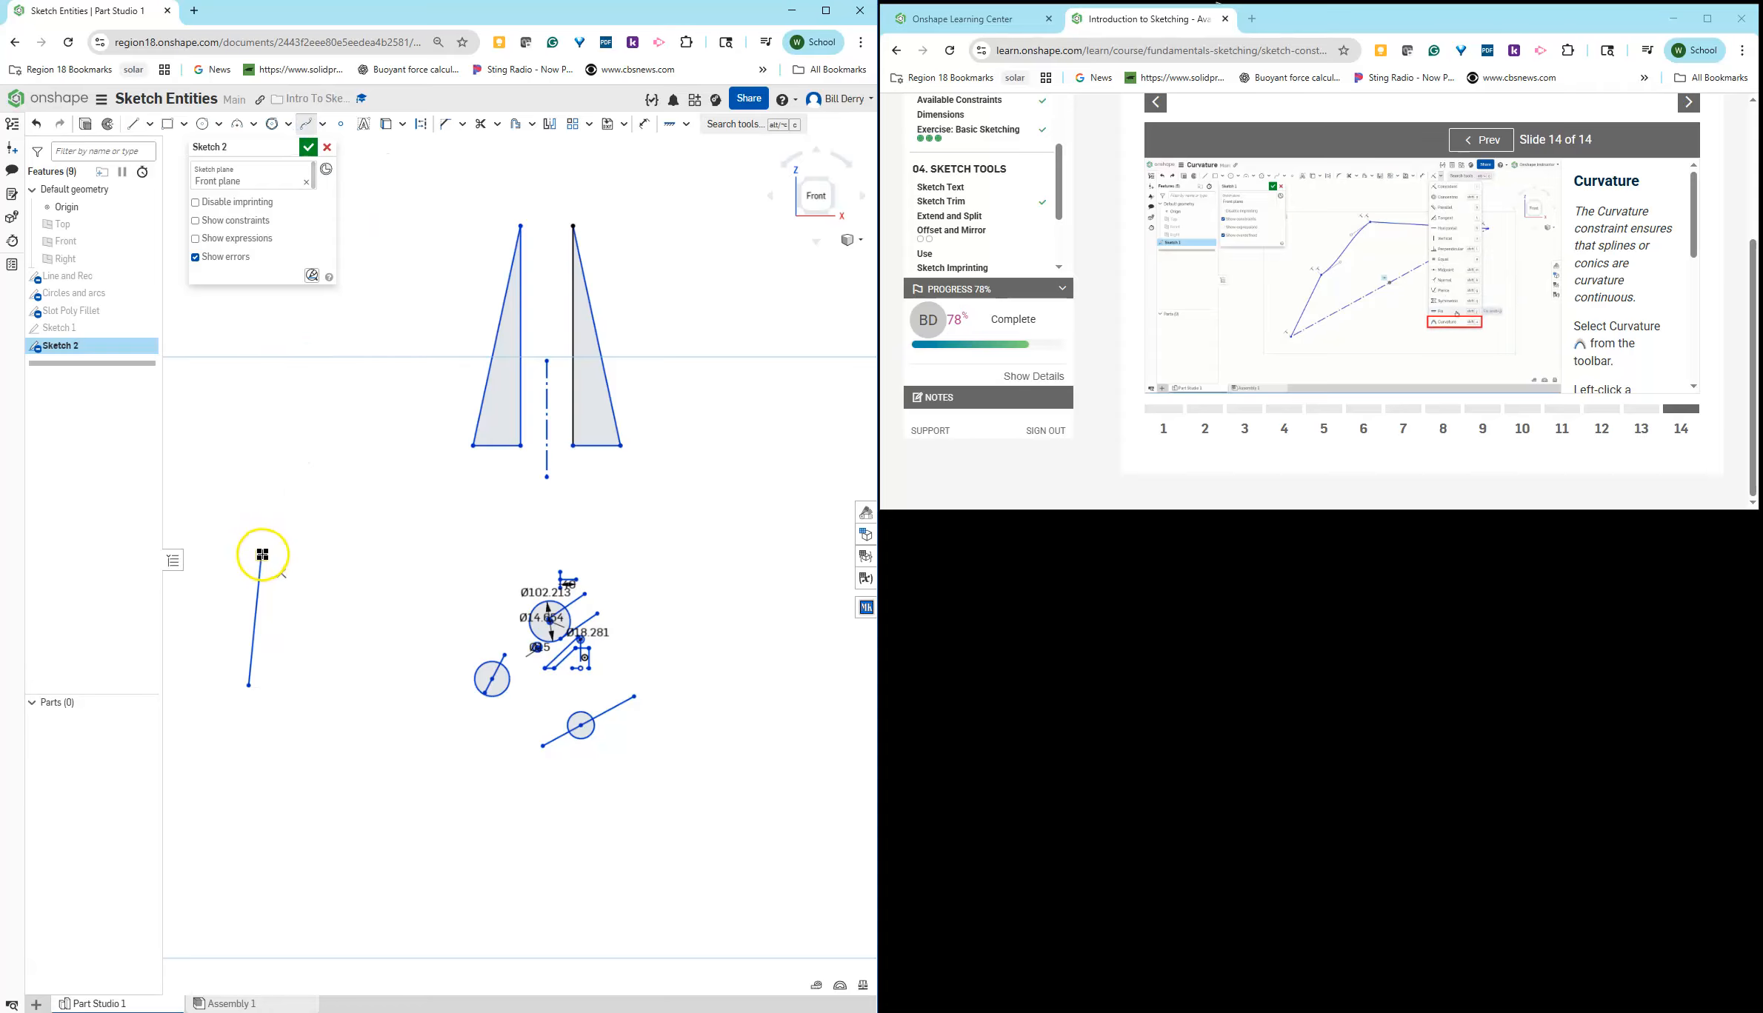
click(261, 555)
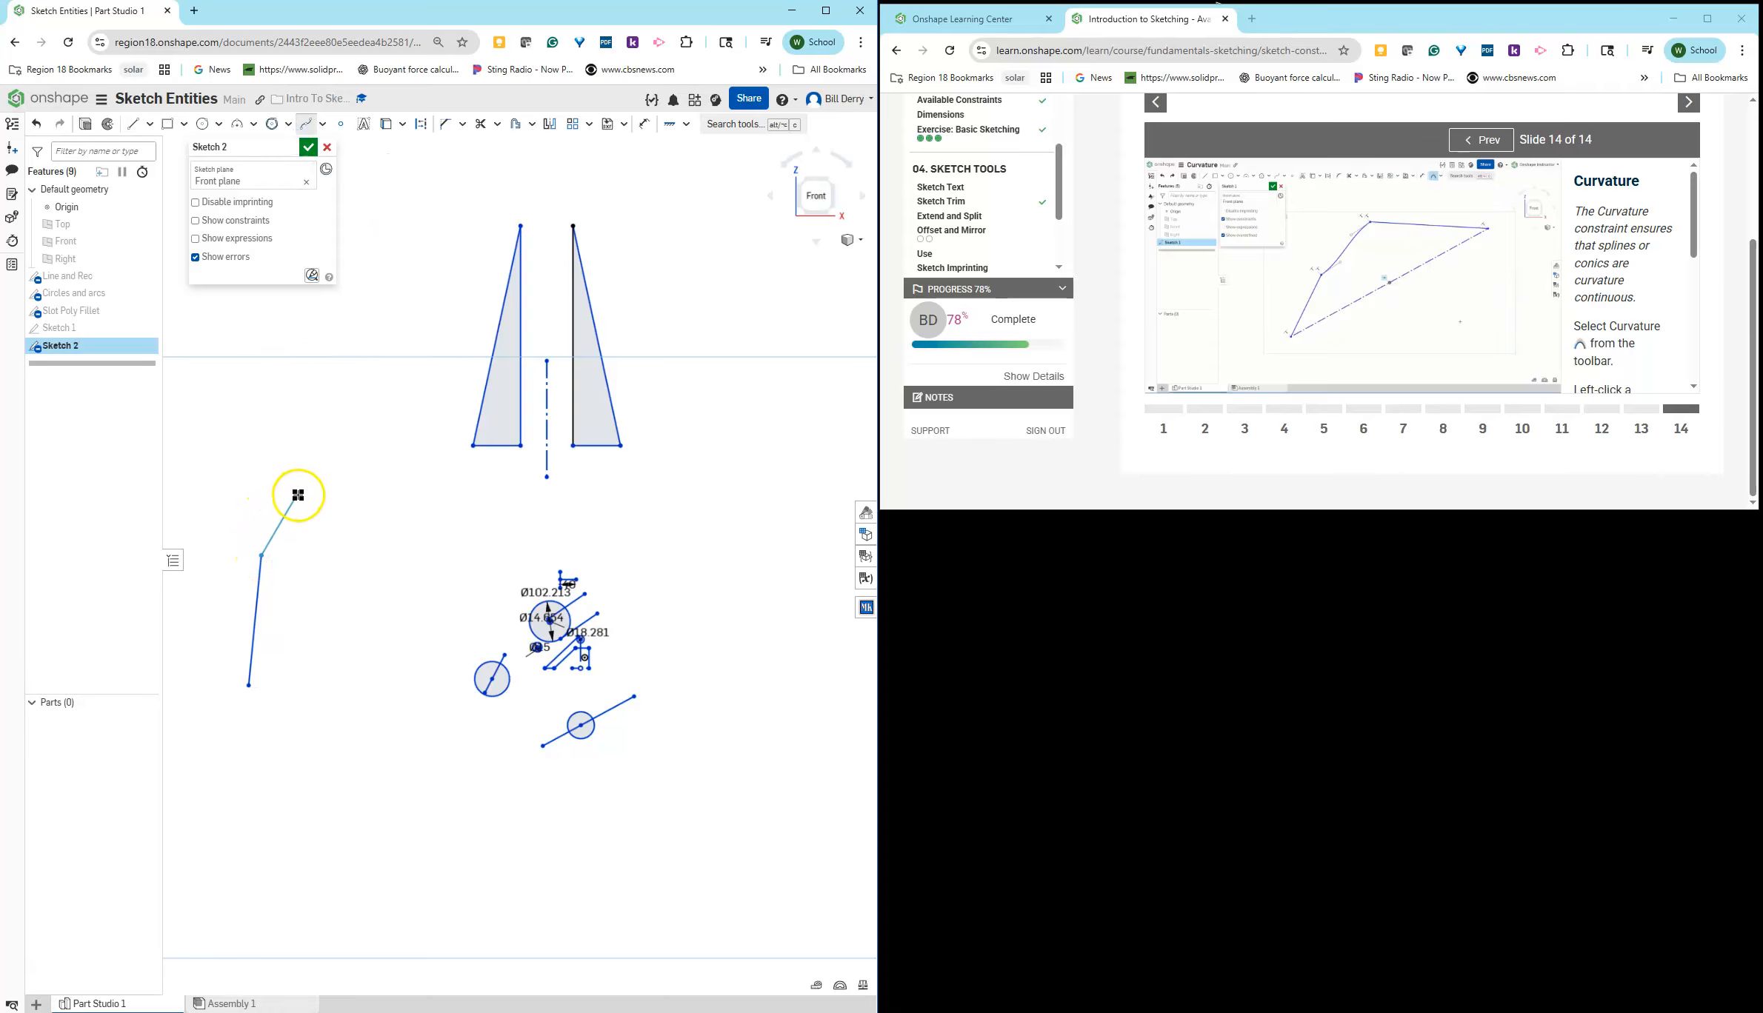
click(347, 475)
click(360, 408)
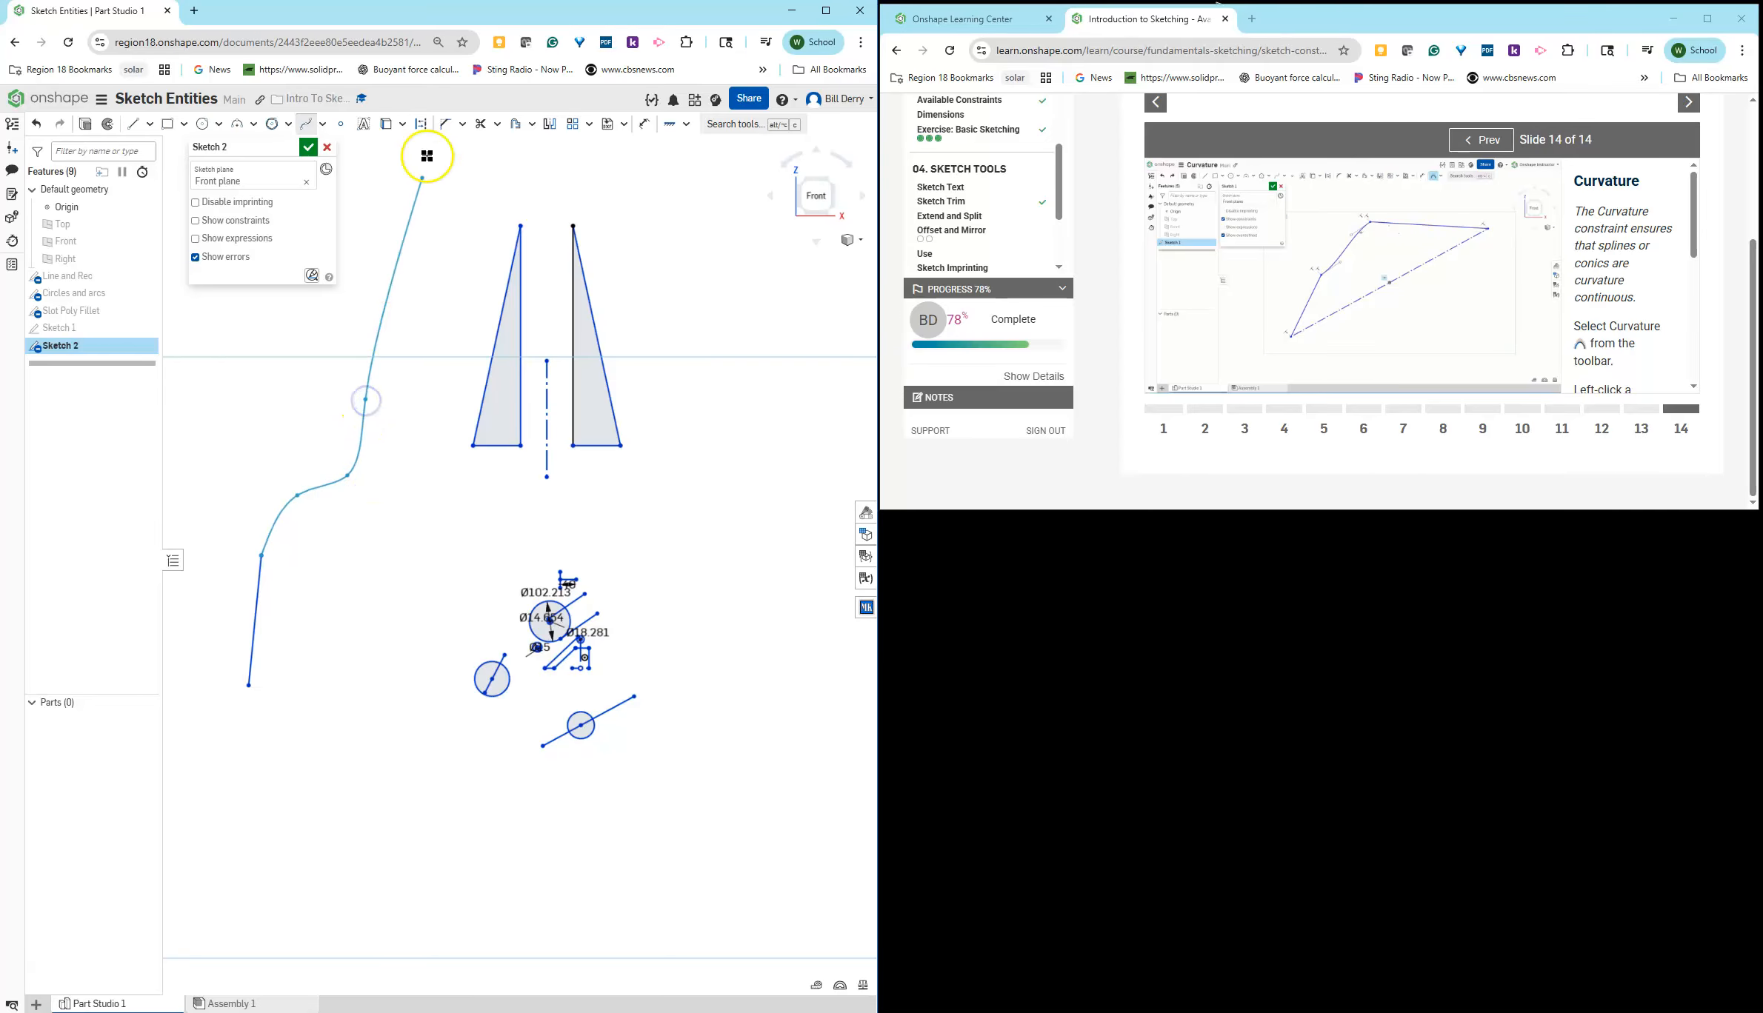
click(135, 124)
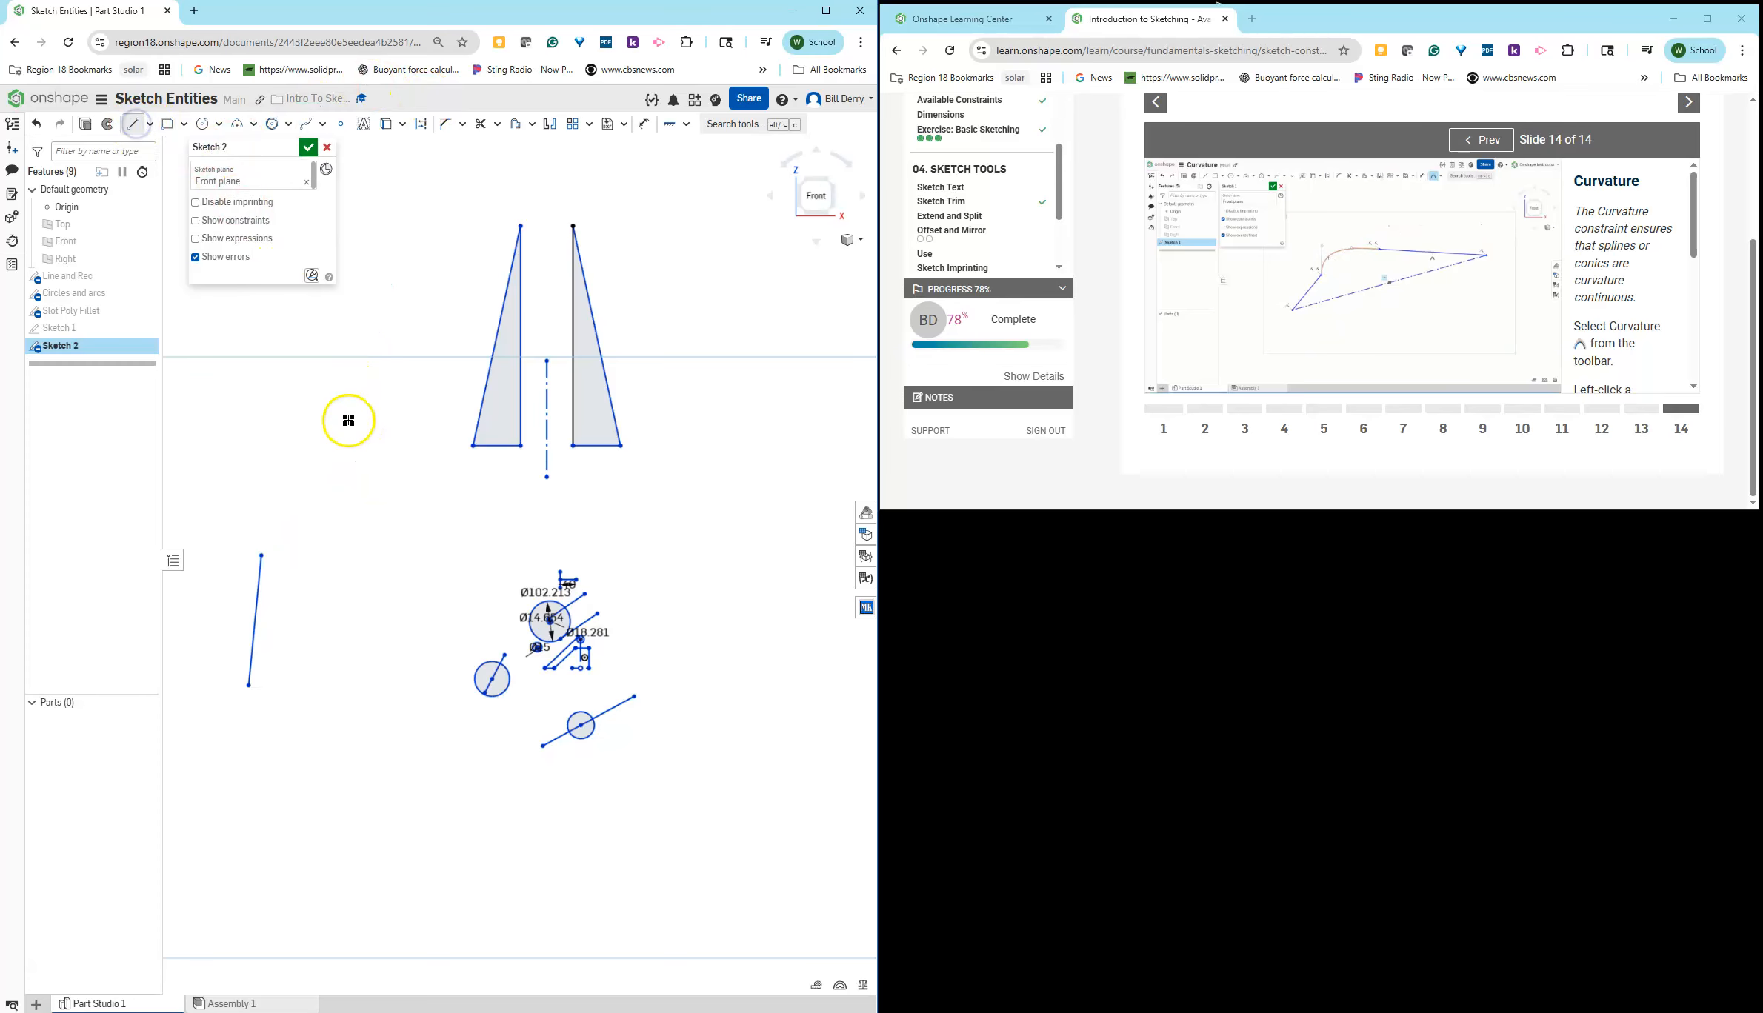
Step: Sketch a spline from the upper end of the steep slanted line, arching through two intermediate points and ending lower on its other side
click(306, 124)
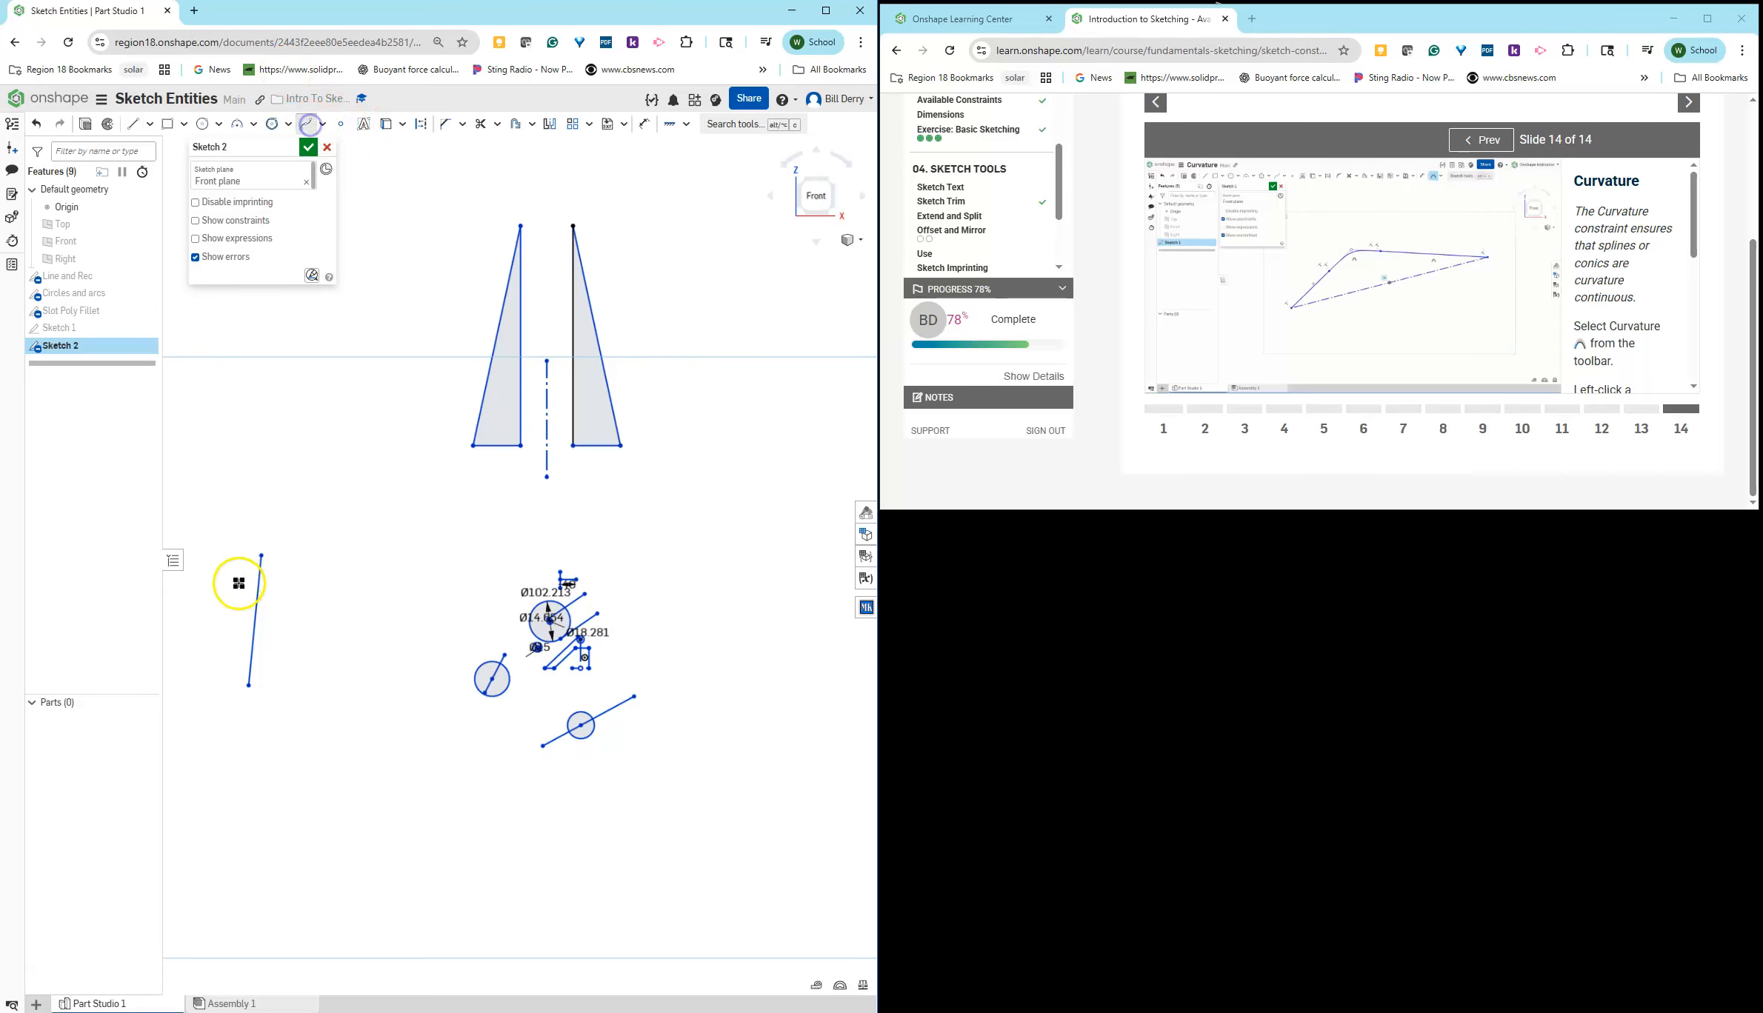
click(320, 513)
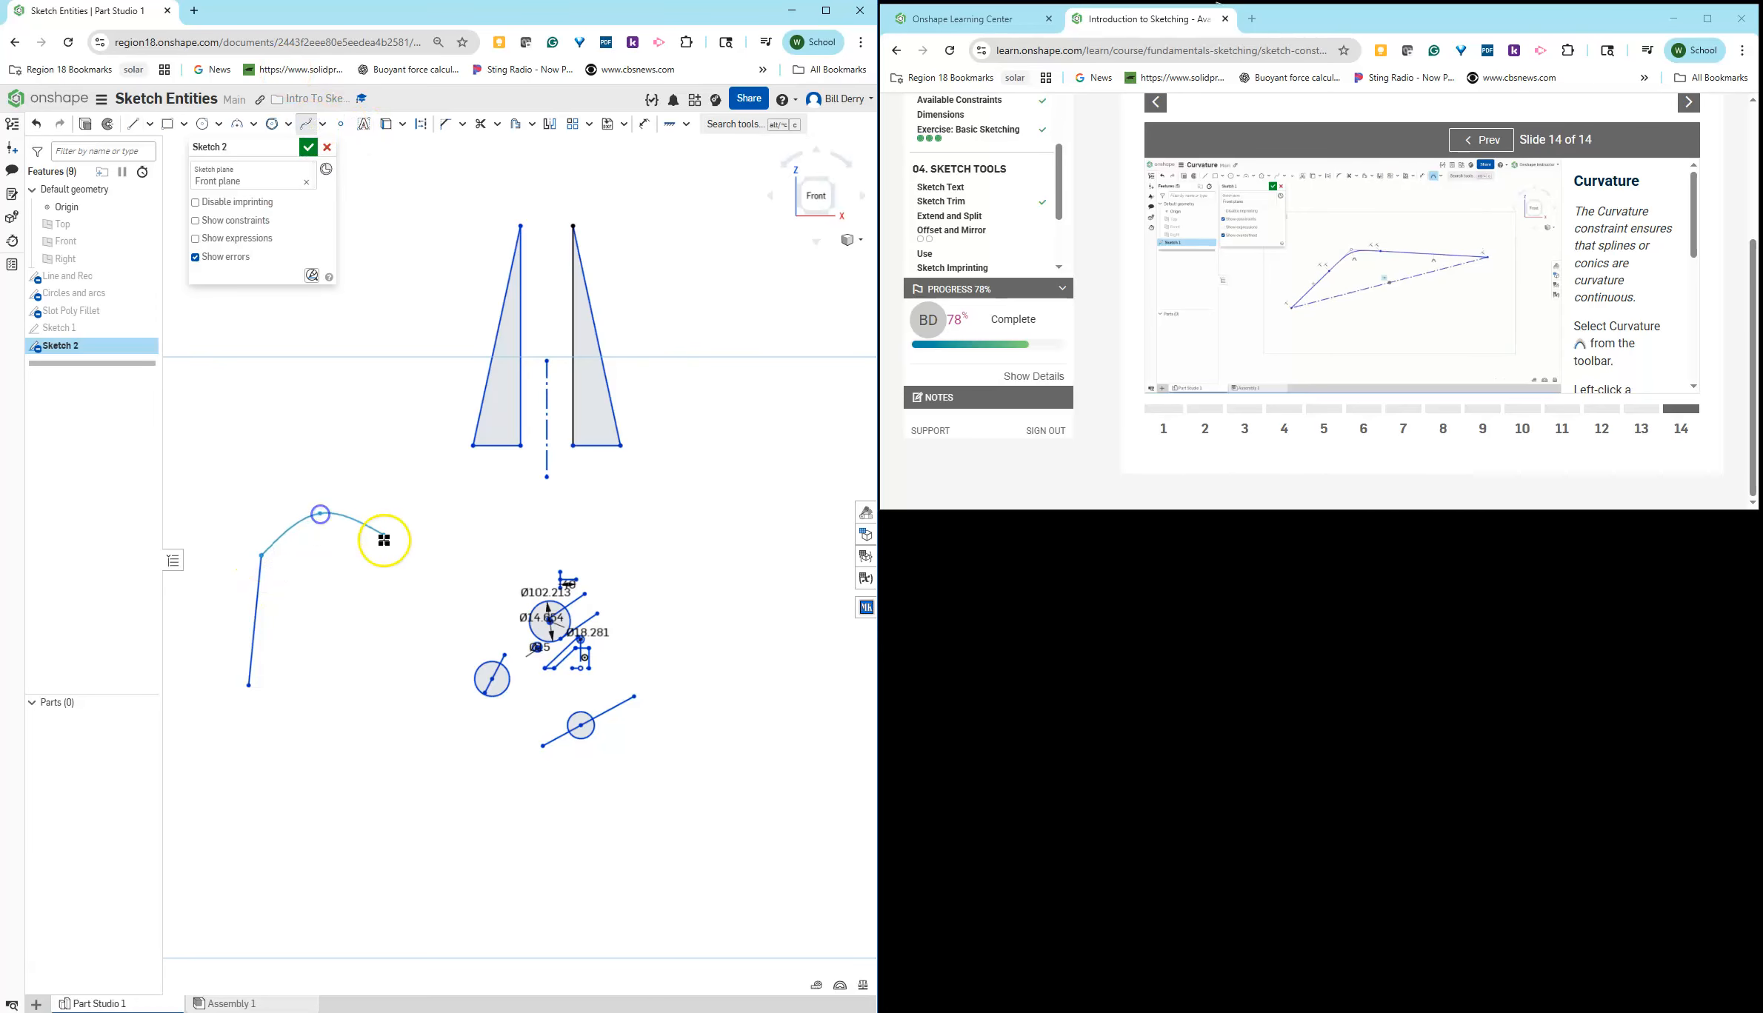
click(400, 534)
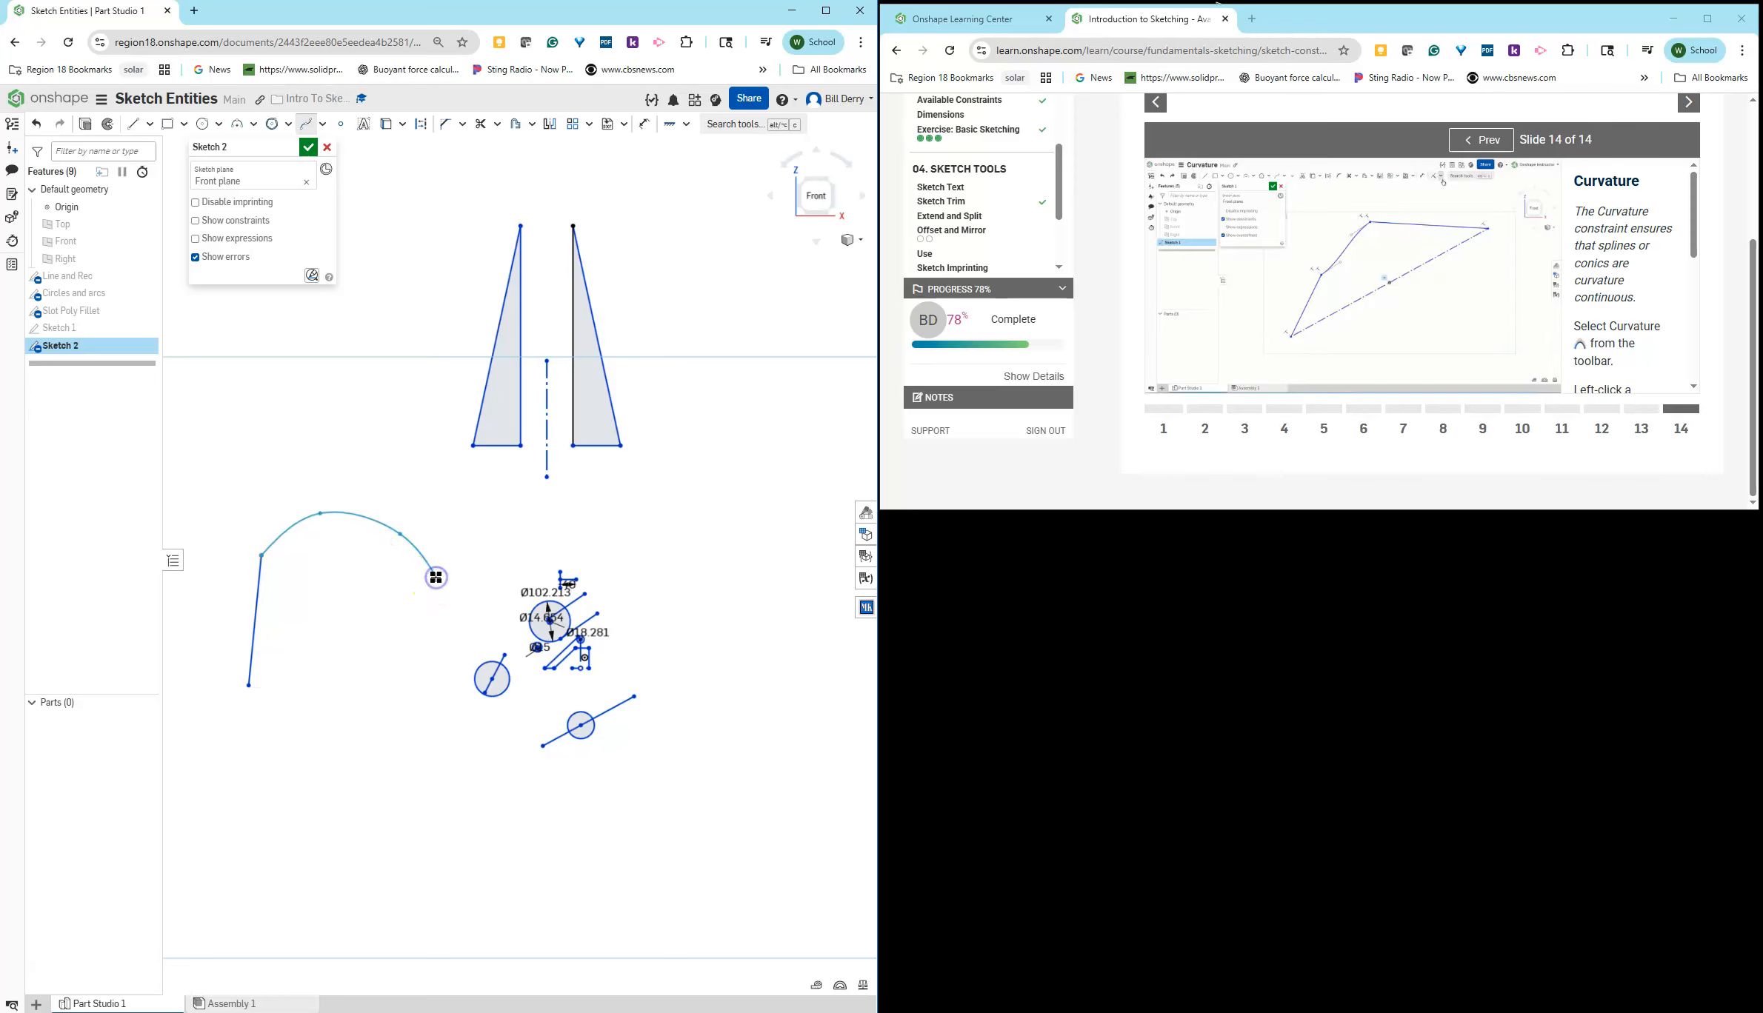
click(437, 570)
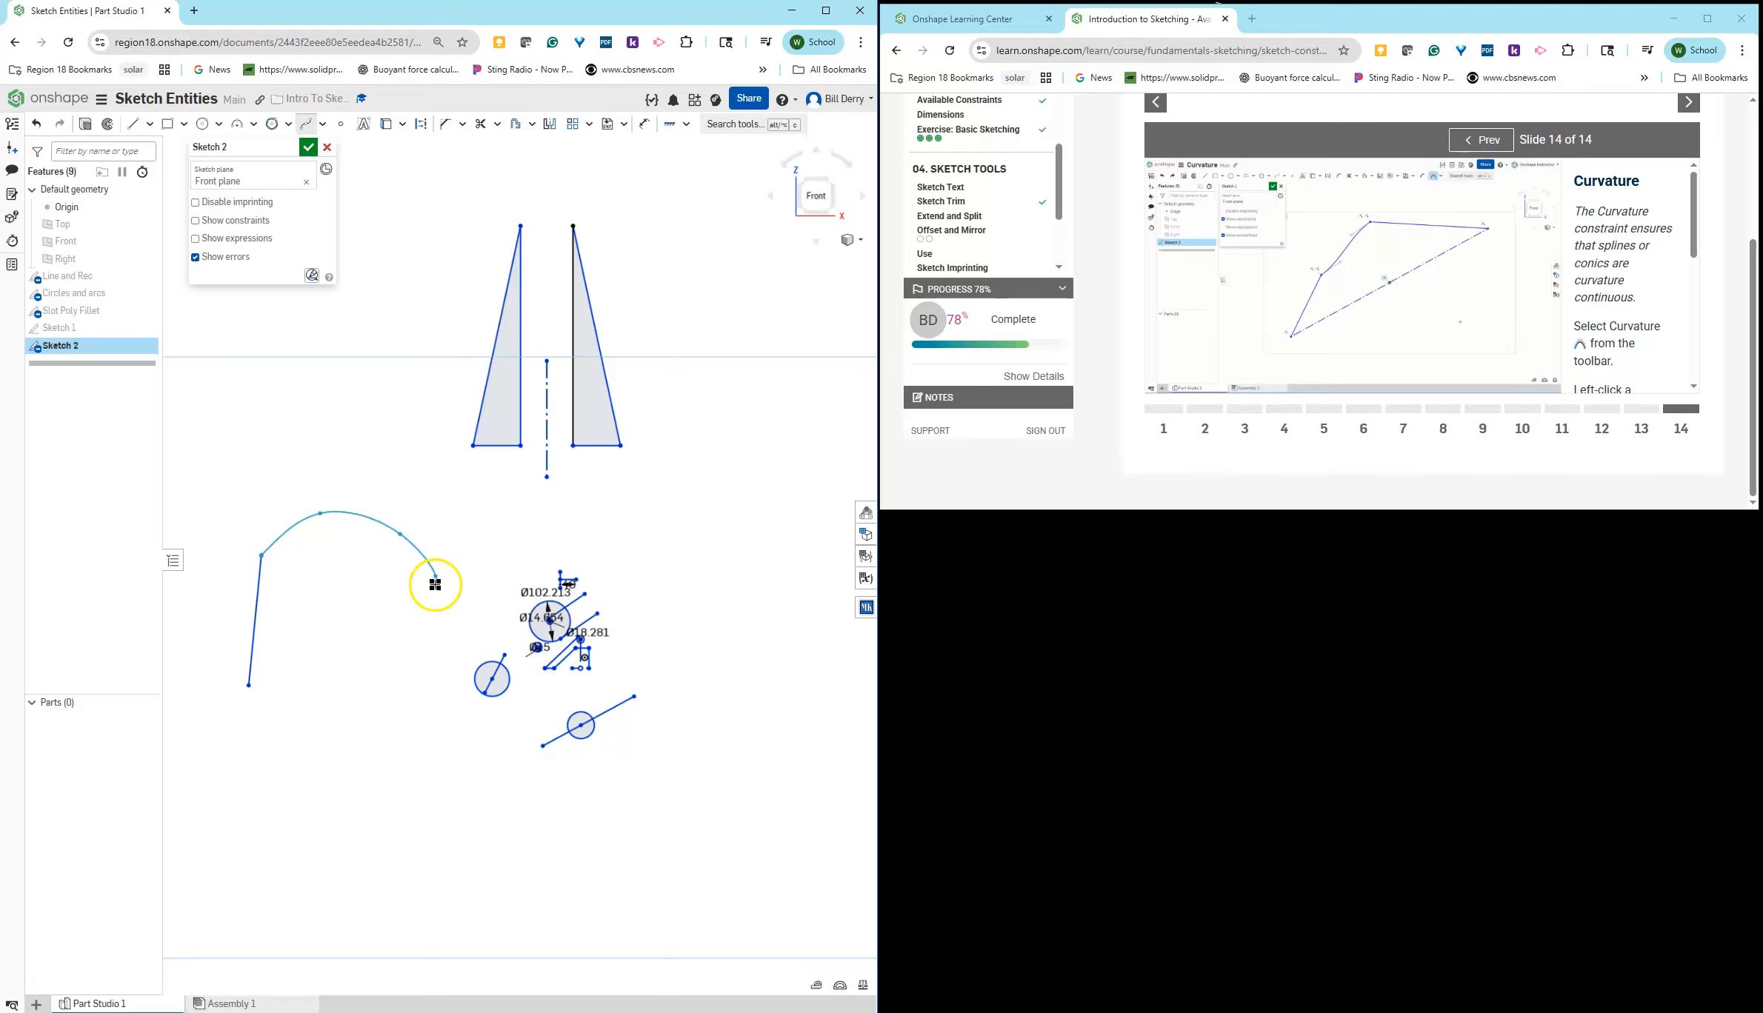
click(435, 582)
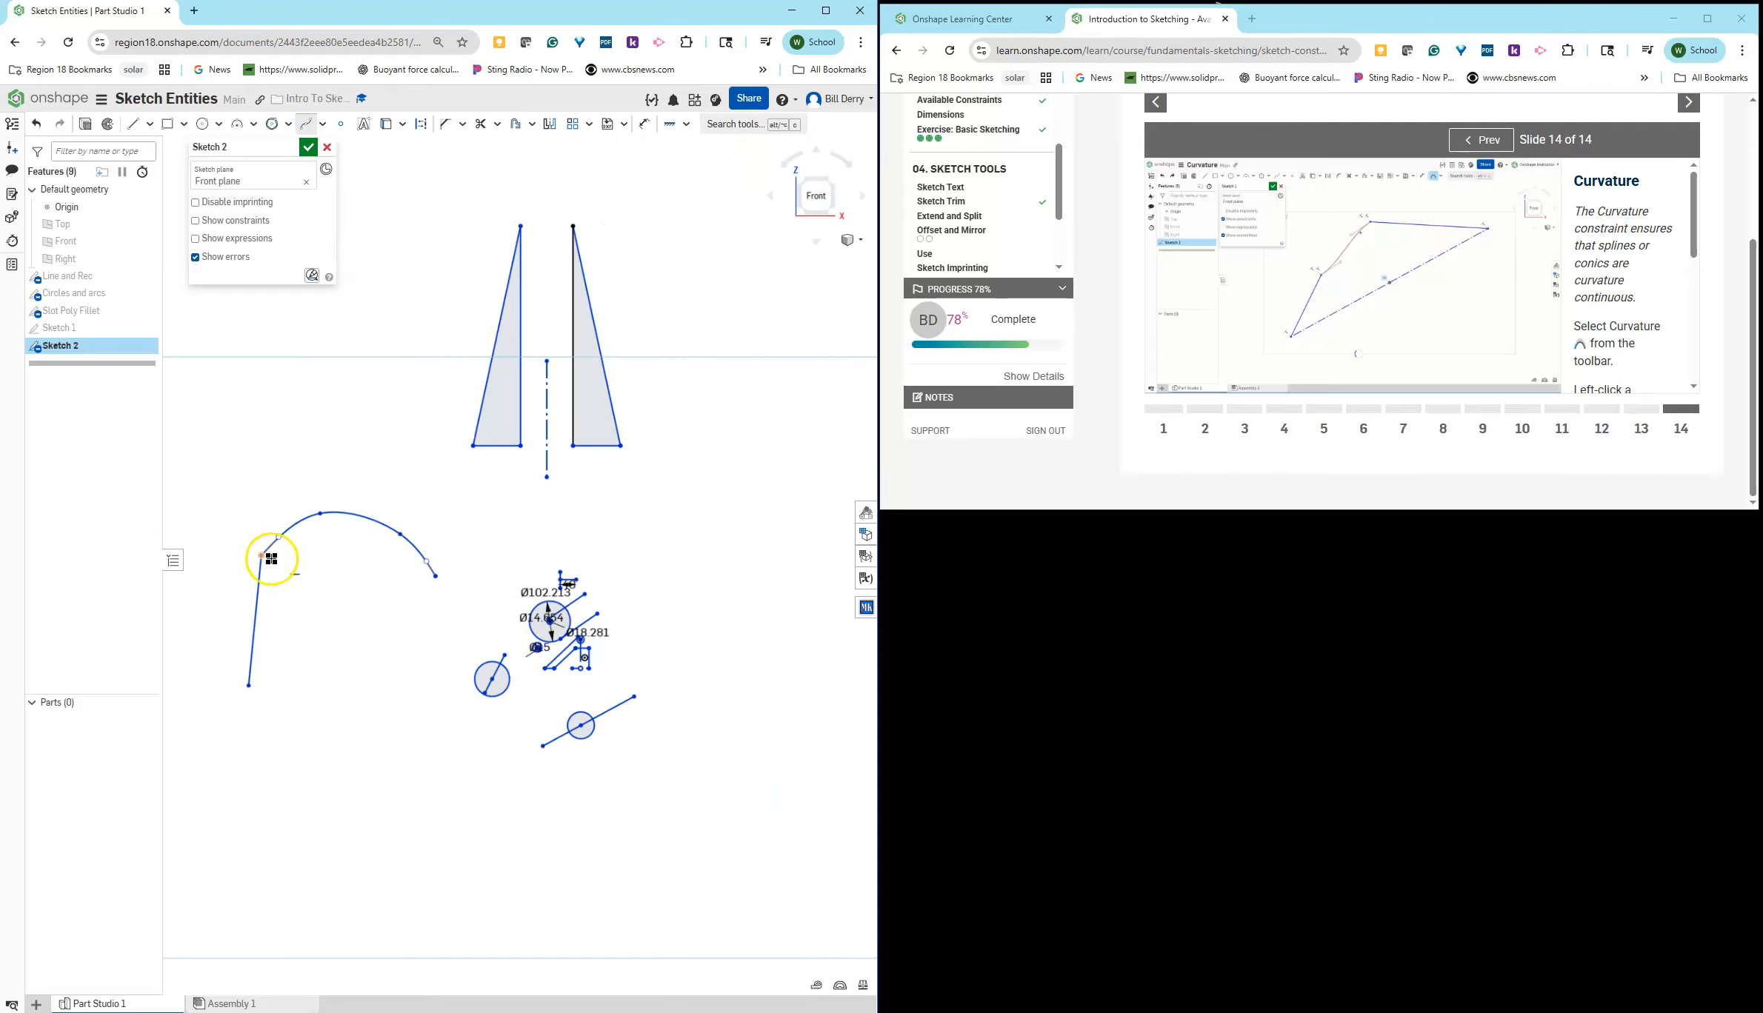
Step: Draw a straight line from the spline's free end, sloping down and away from the arch
click(131, 126)
click(436, 576)
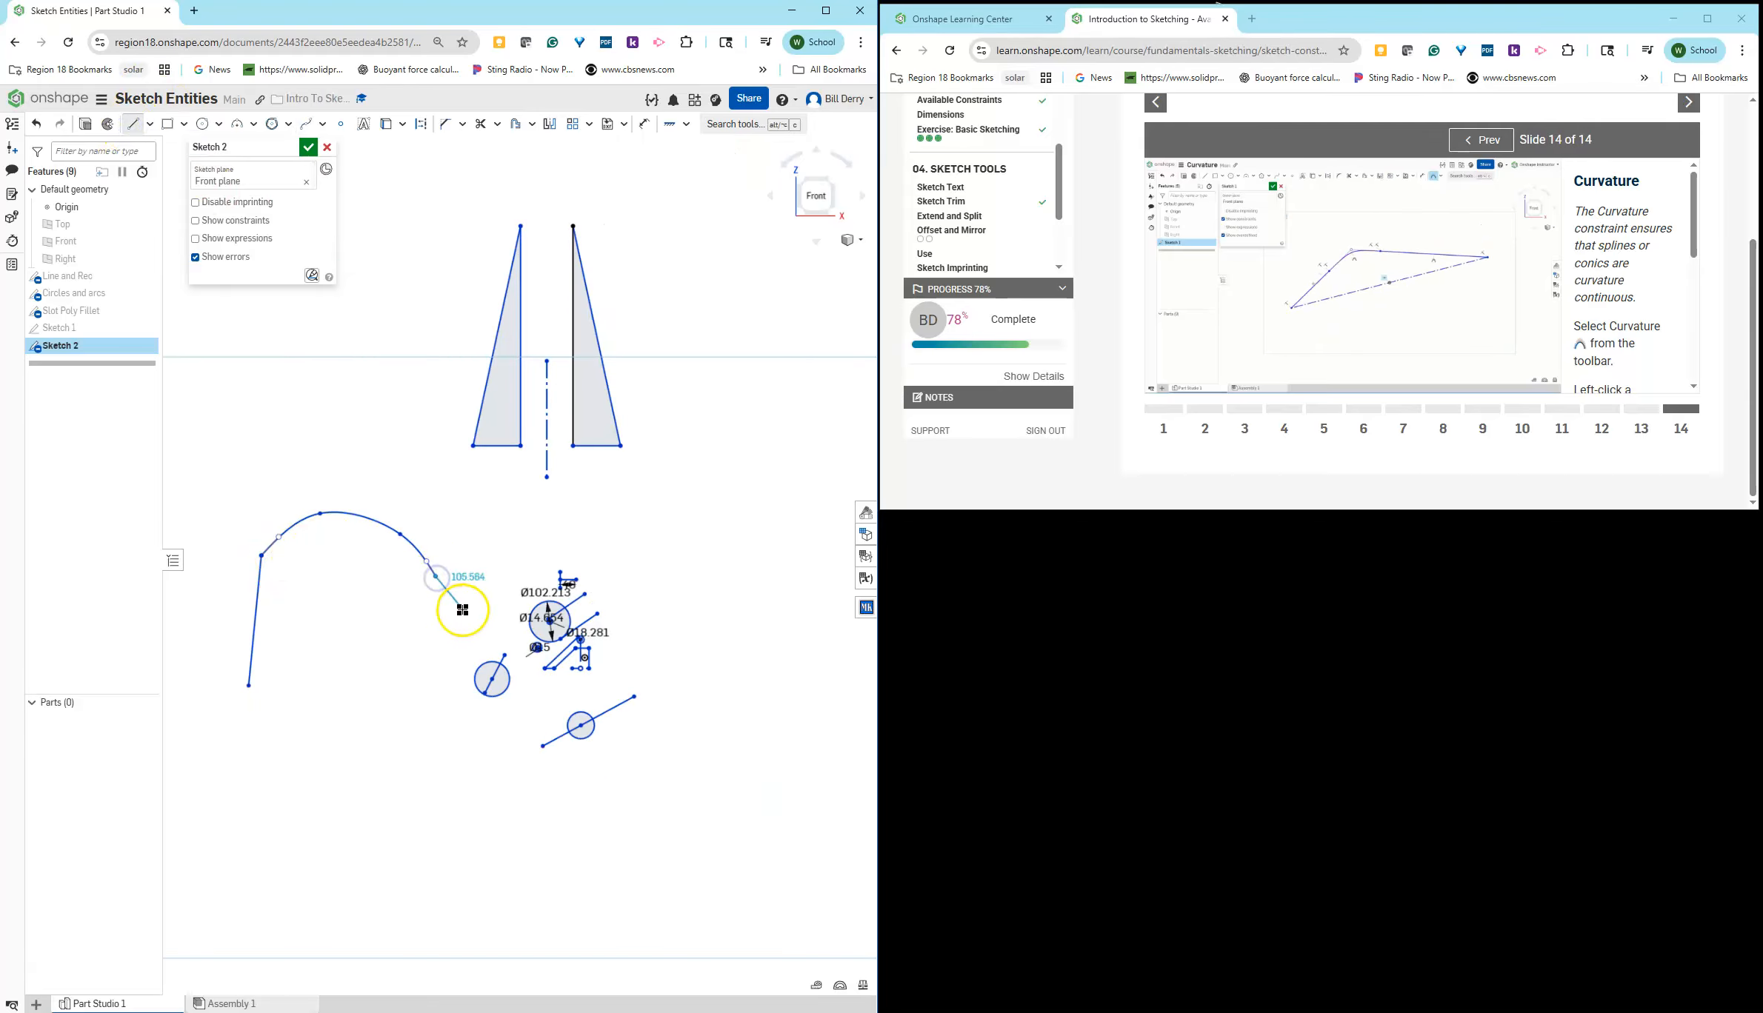
click(459, 633)
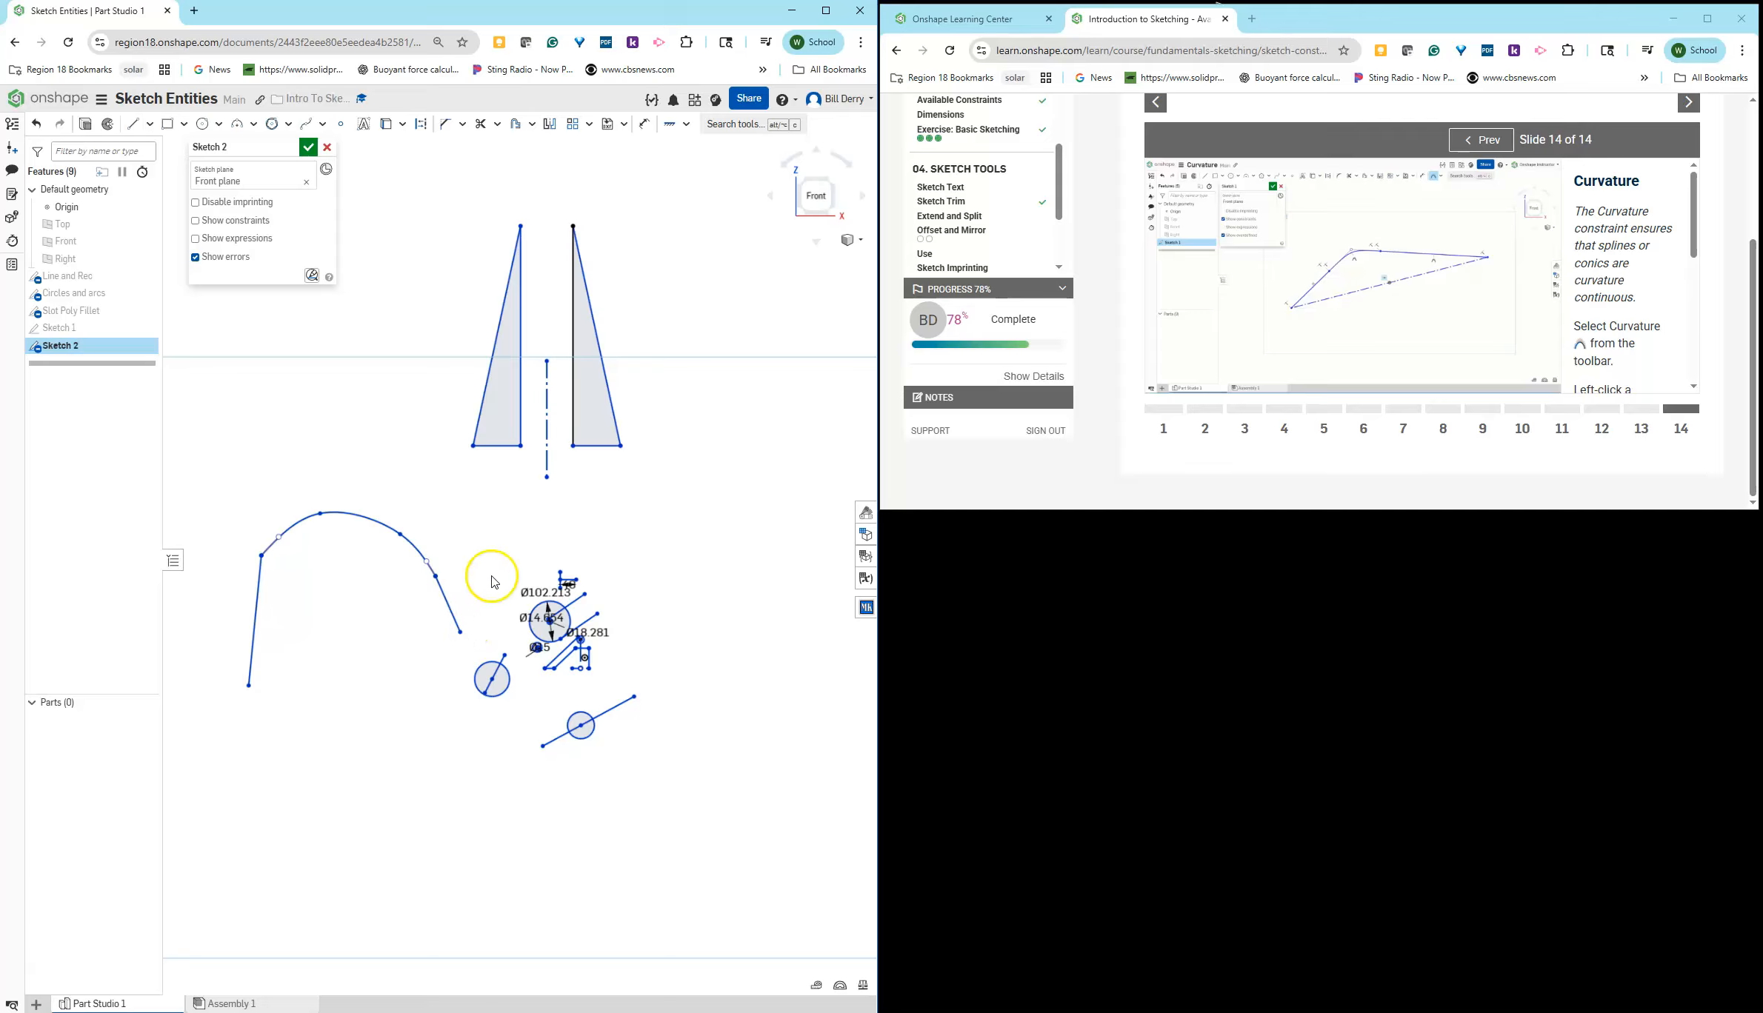
Step: Close the open profile with a construction line joining the lower ends of the two straight lines
click(132, 126)
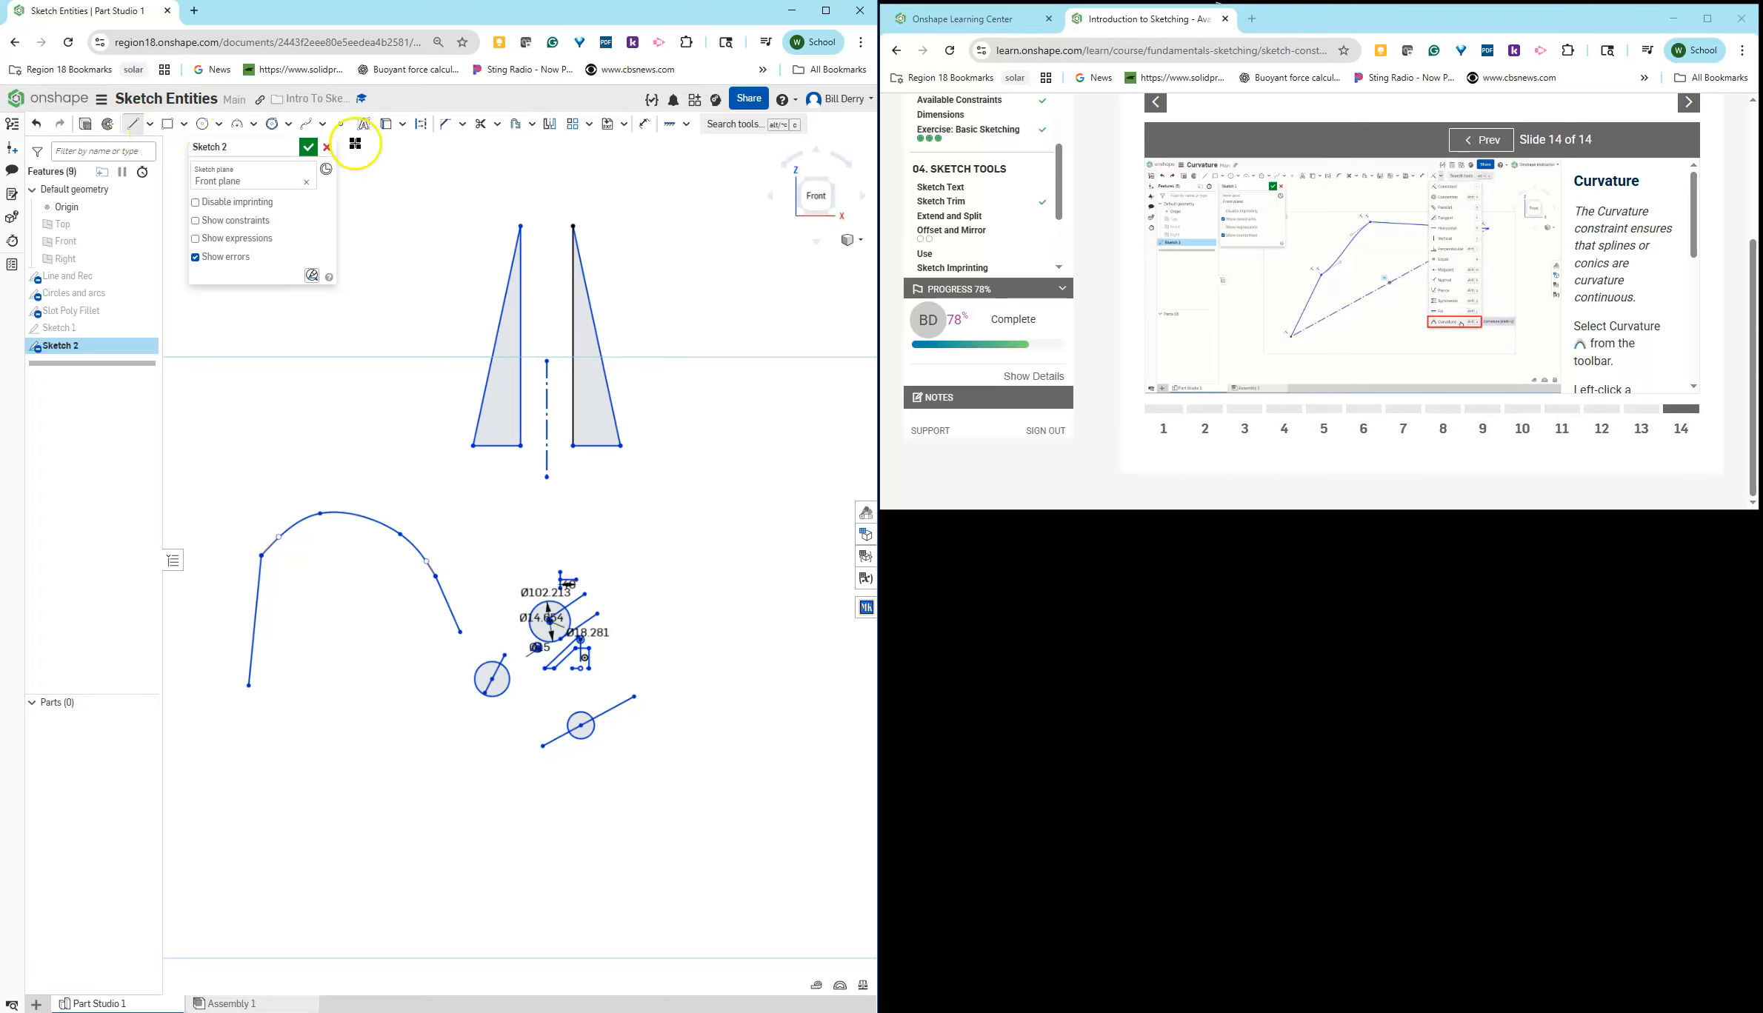
click(418, 130)
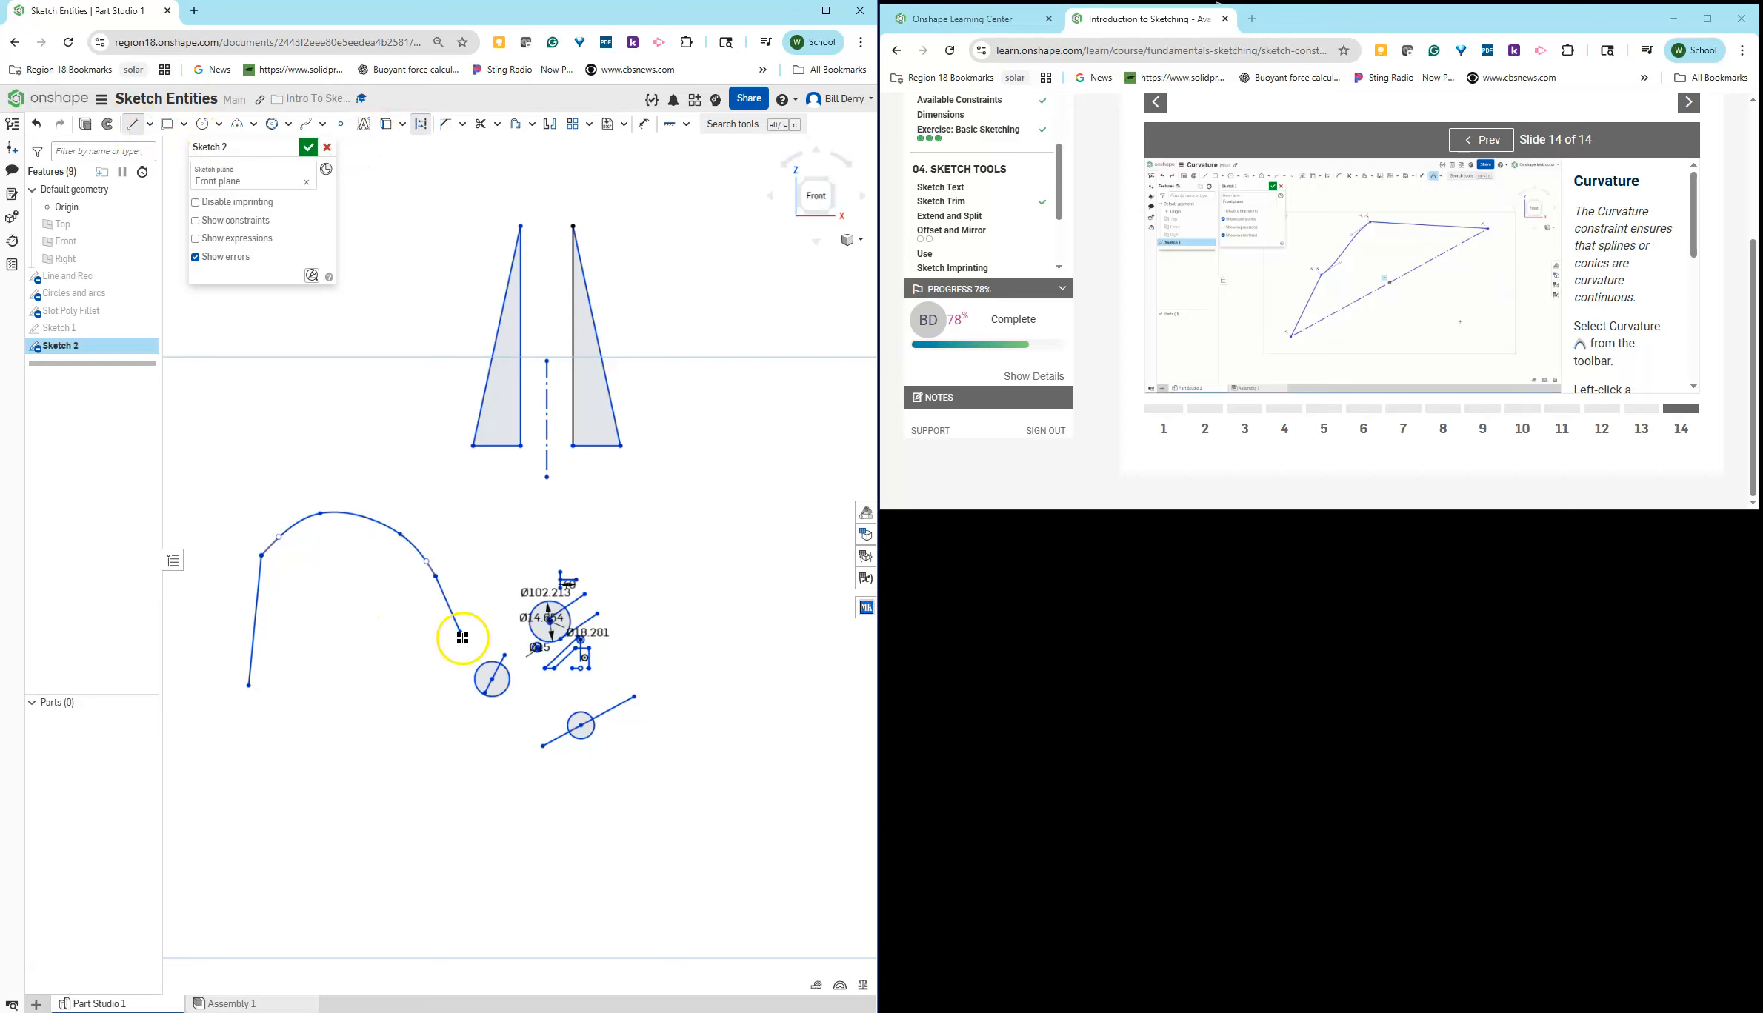
drag(460, 636, 248, 687)
key(Escape)
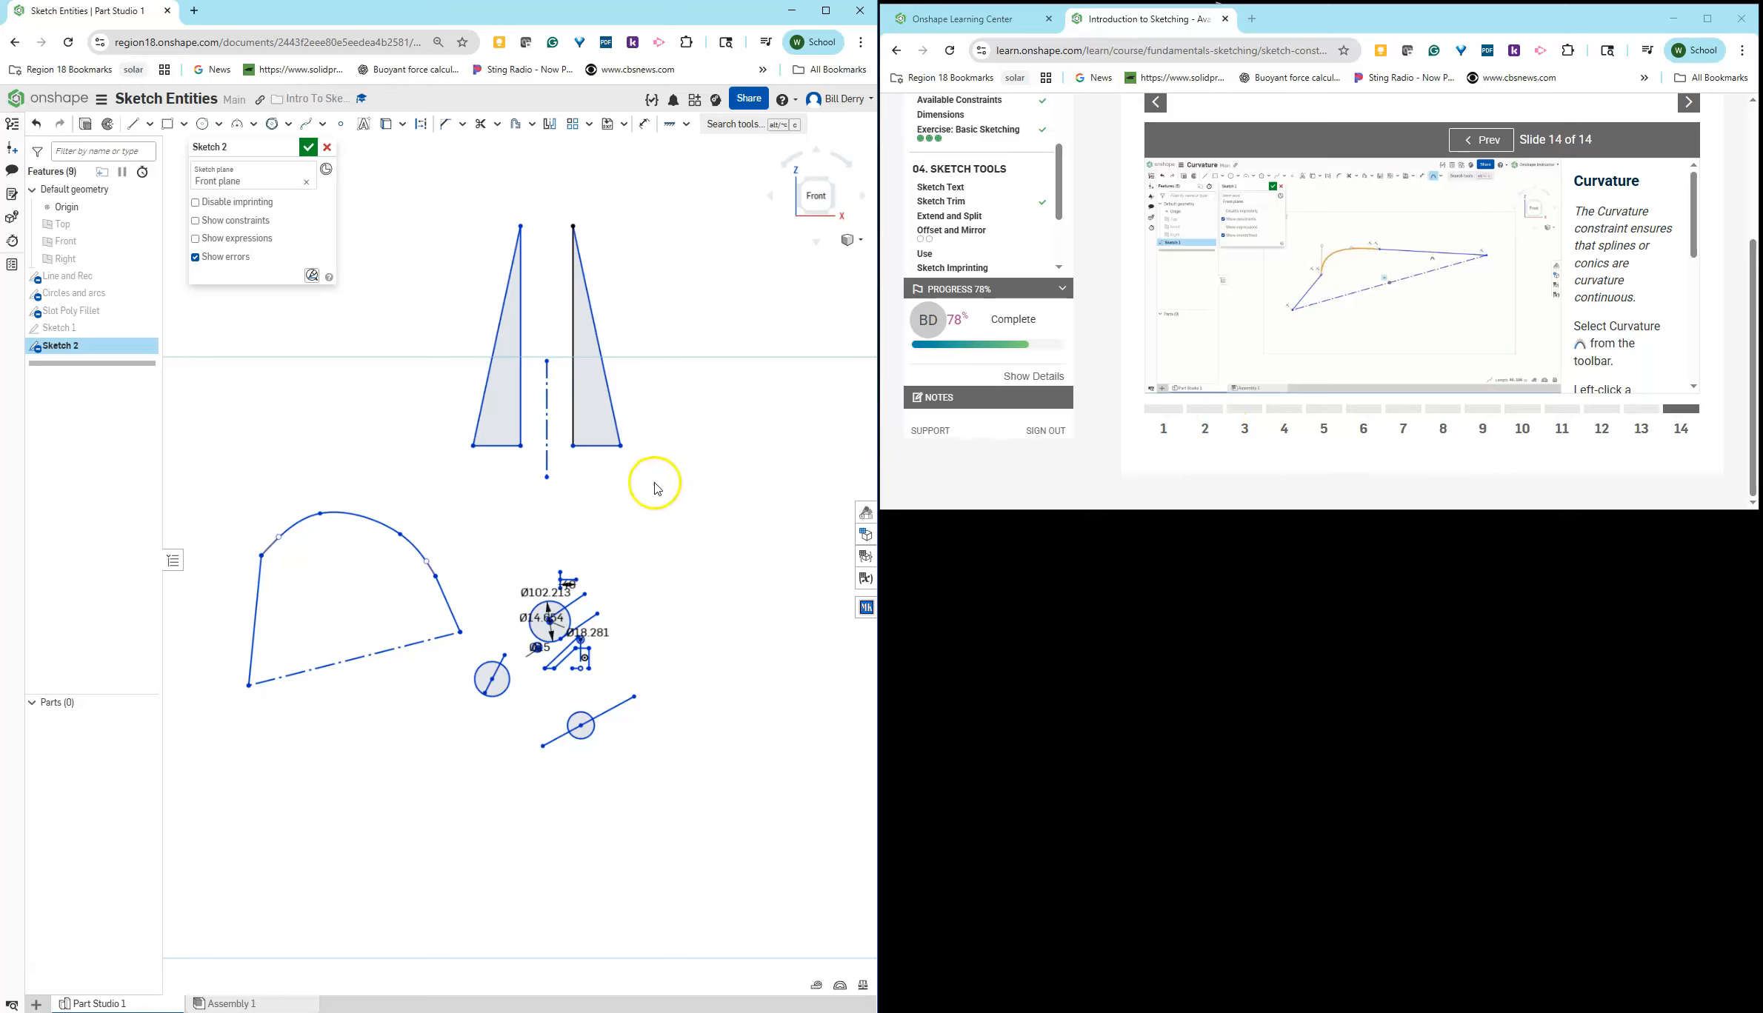
Step: Apply Curvature constraints between the spline and the straight line at each of its two ends
click(686, 124)
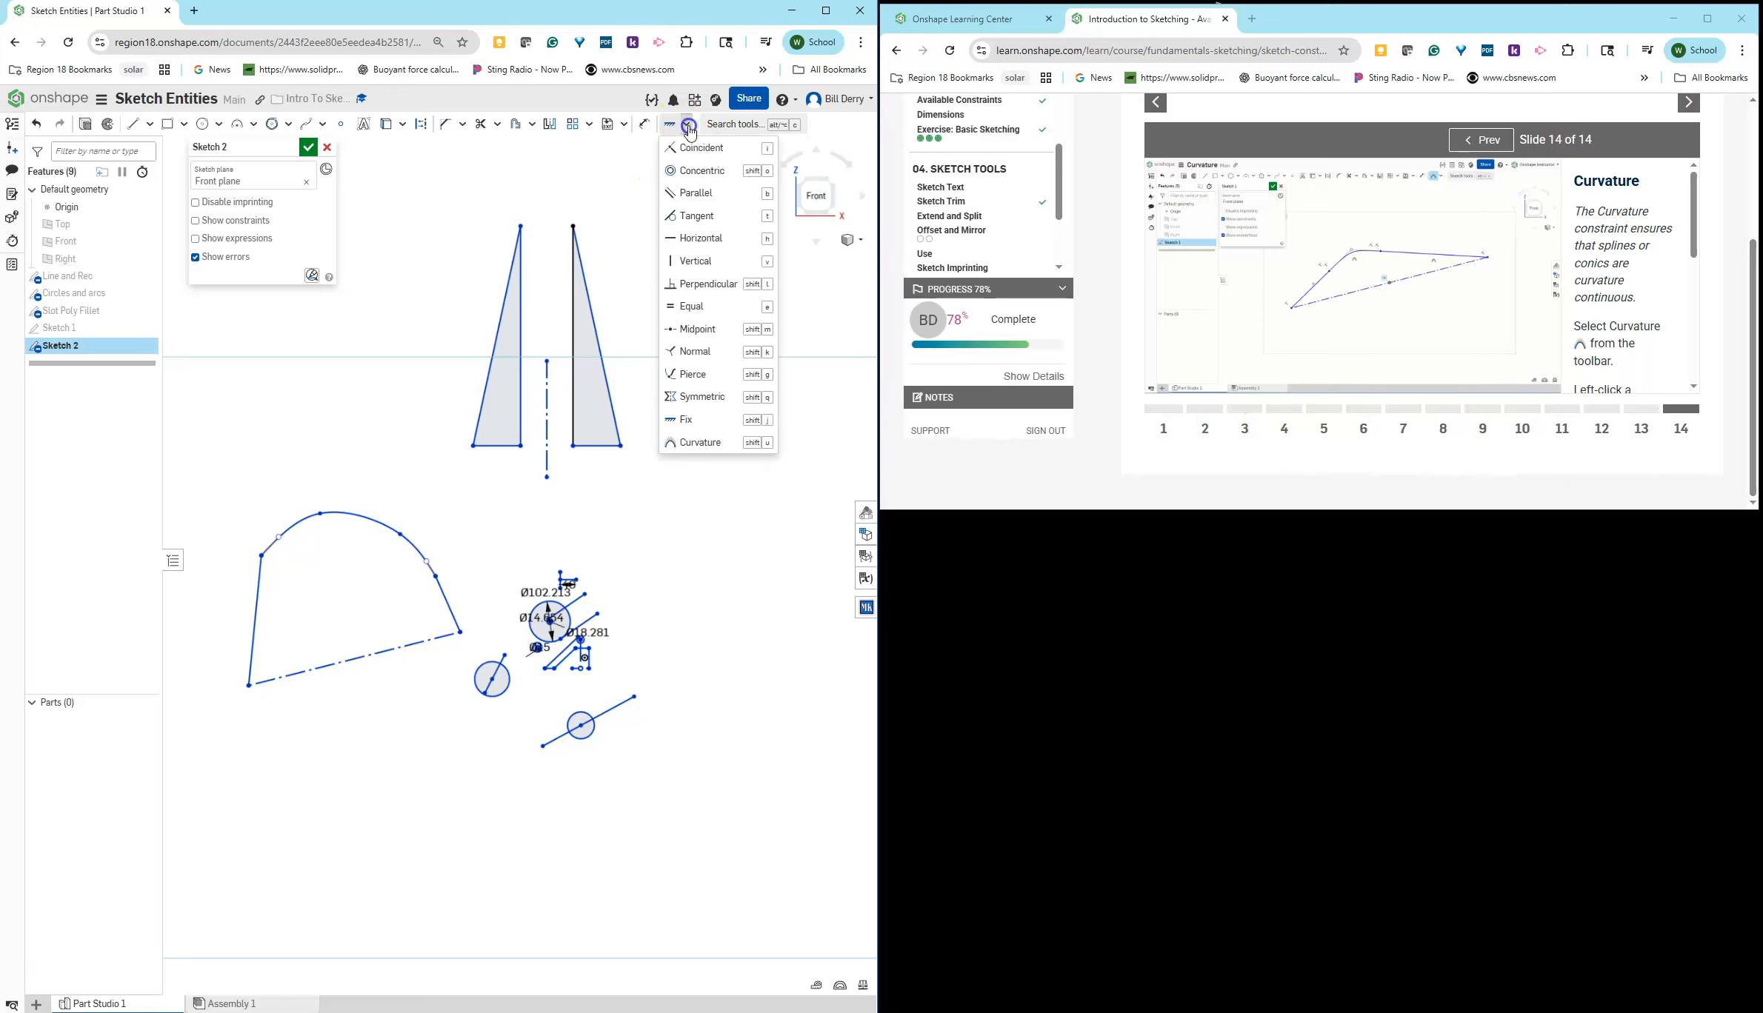
click(684, 444)
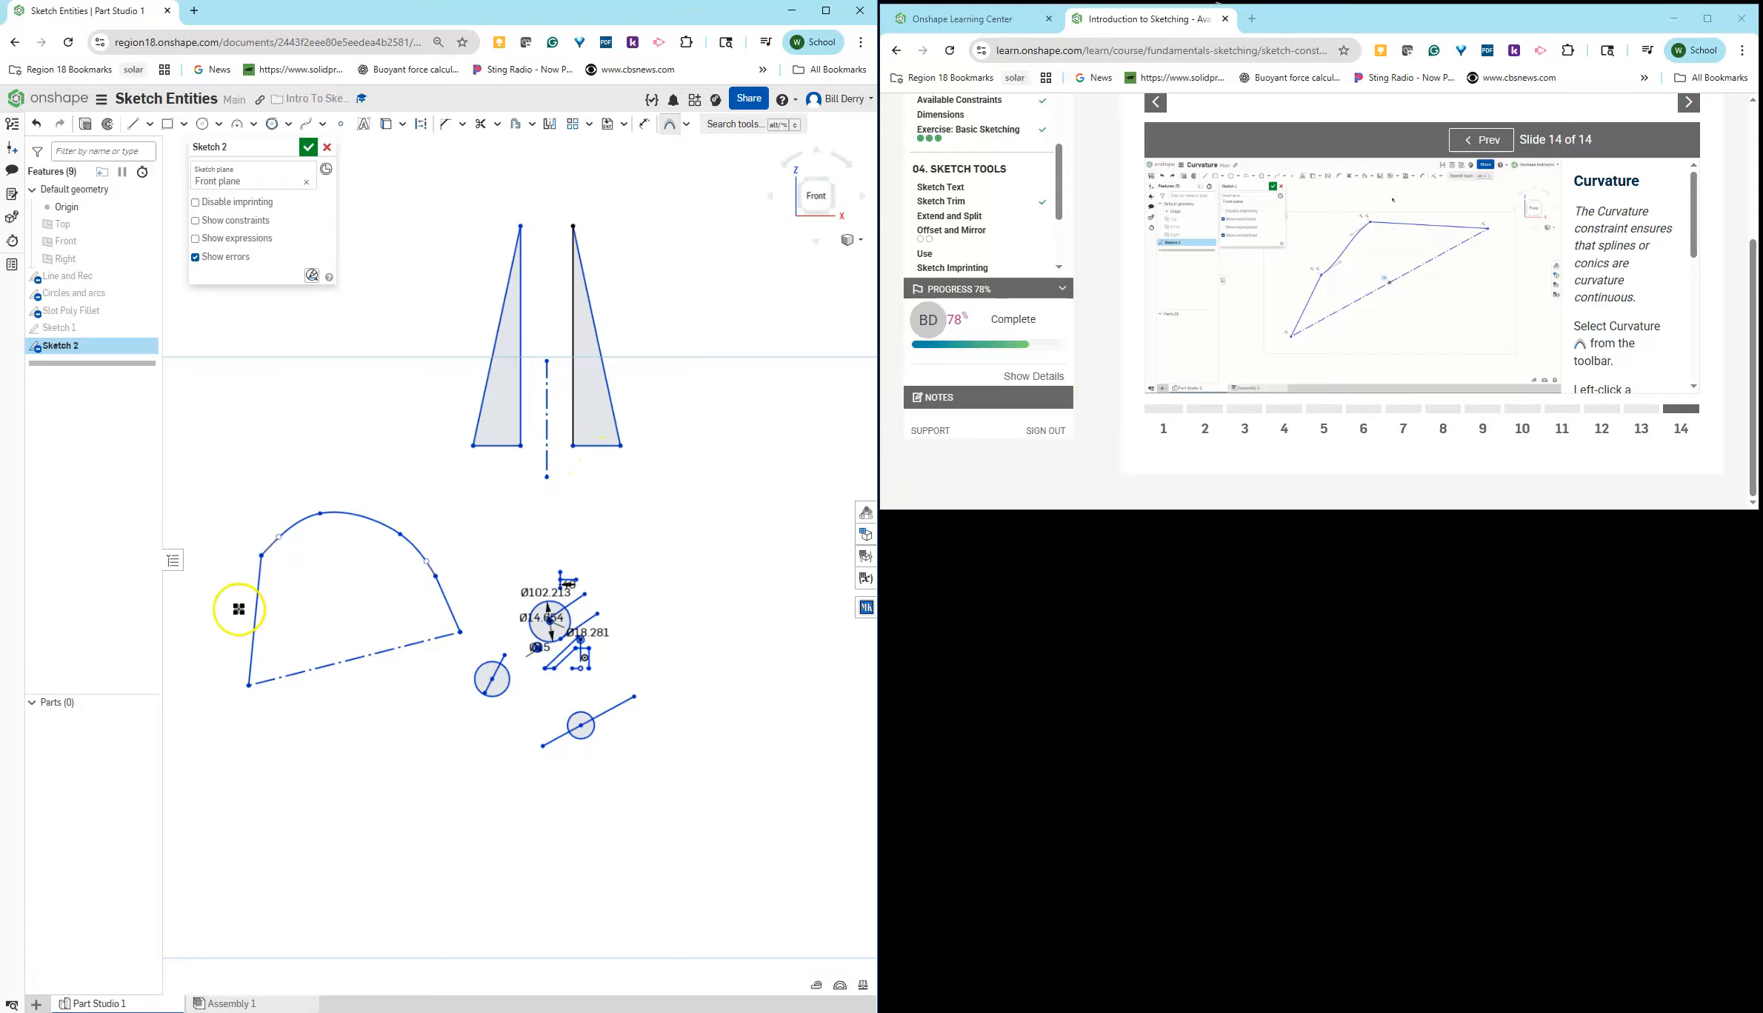
click(259, 585)
click(289, 527)
click(415, 546)
click(420, 565)
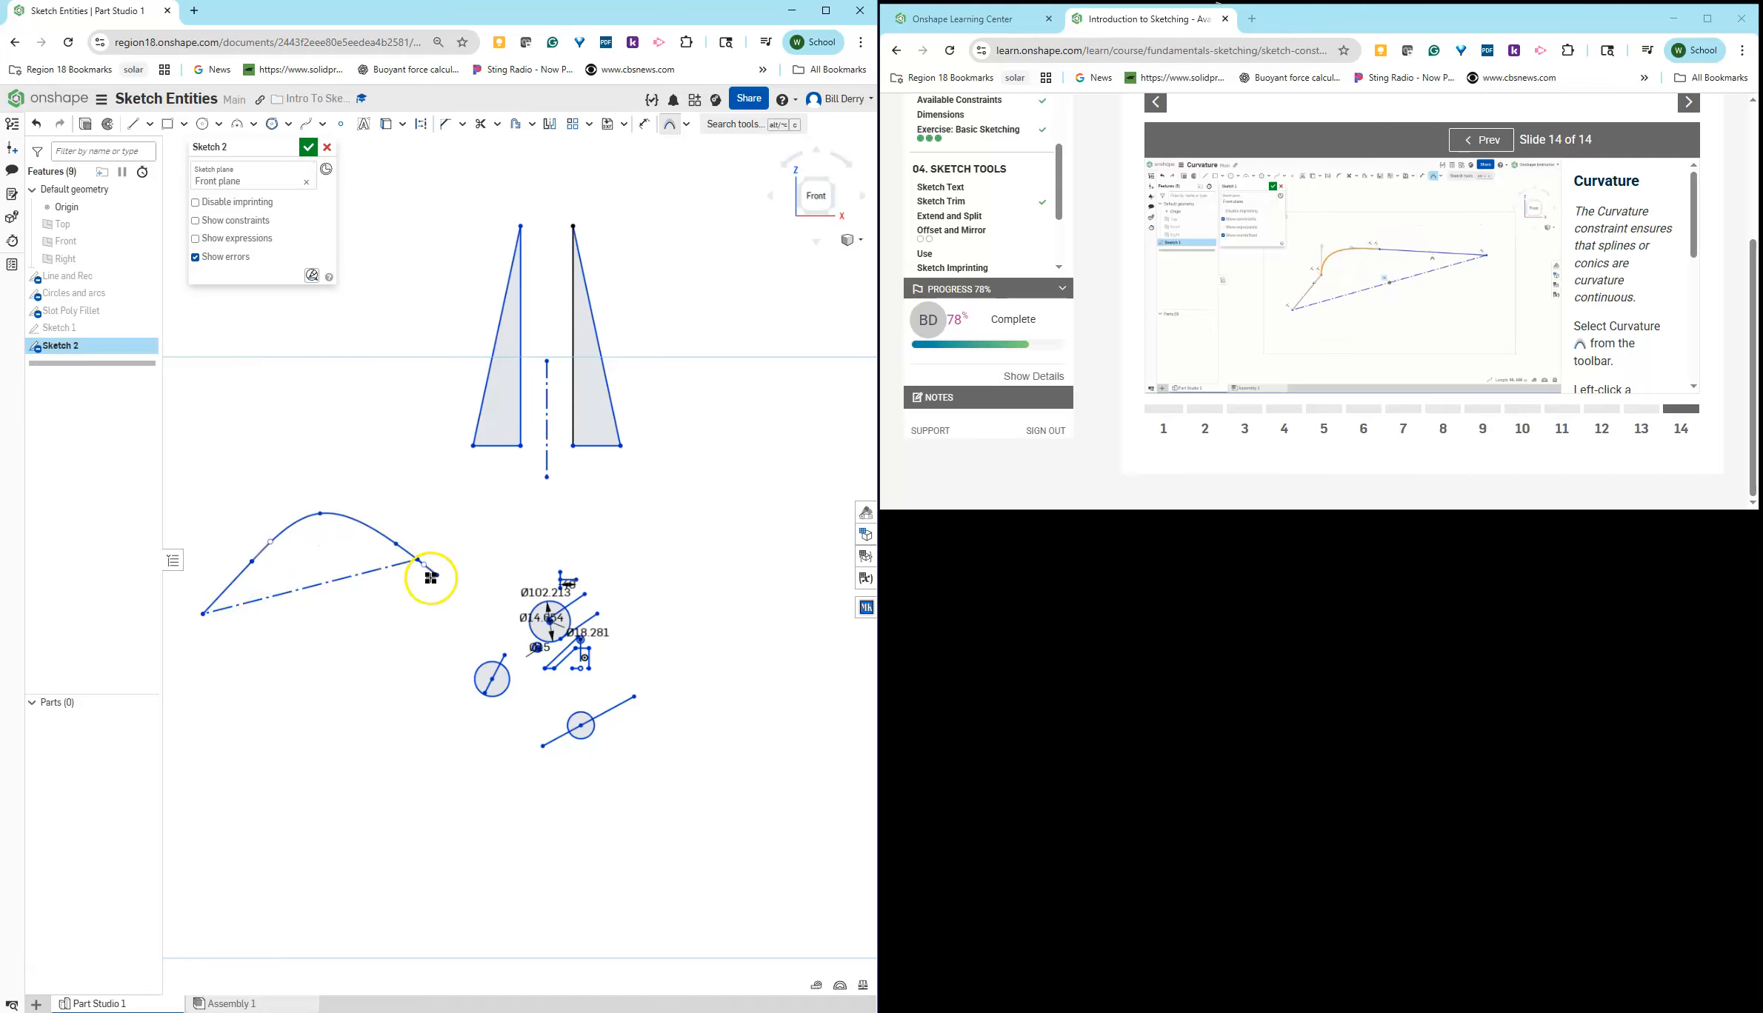
key(Escape)
Step: Pull the construction line downward to reshape the constrained profile, and advance the course to the Dimensions lesson
drag(344, 582, 349, 664)
scroll(342, 615, down, 4)
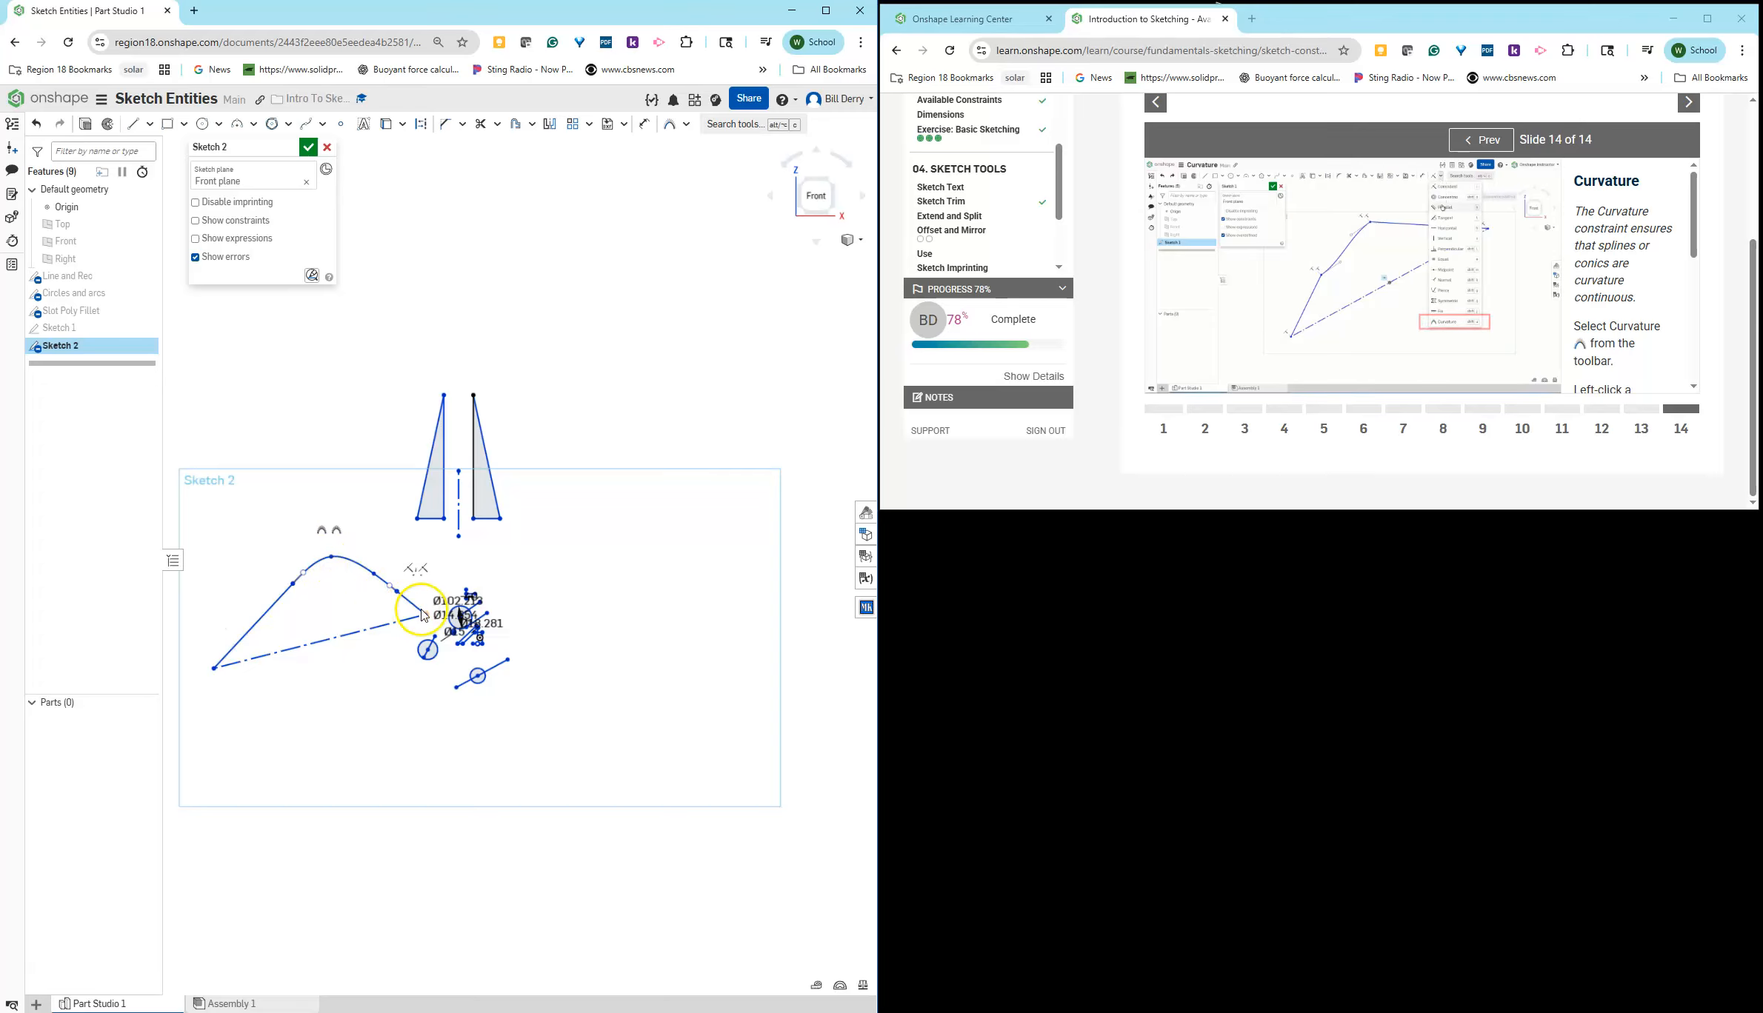
scroll(289, 591, up, 2)
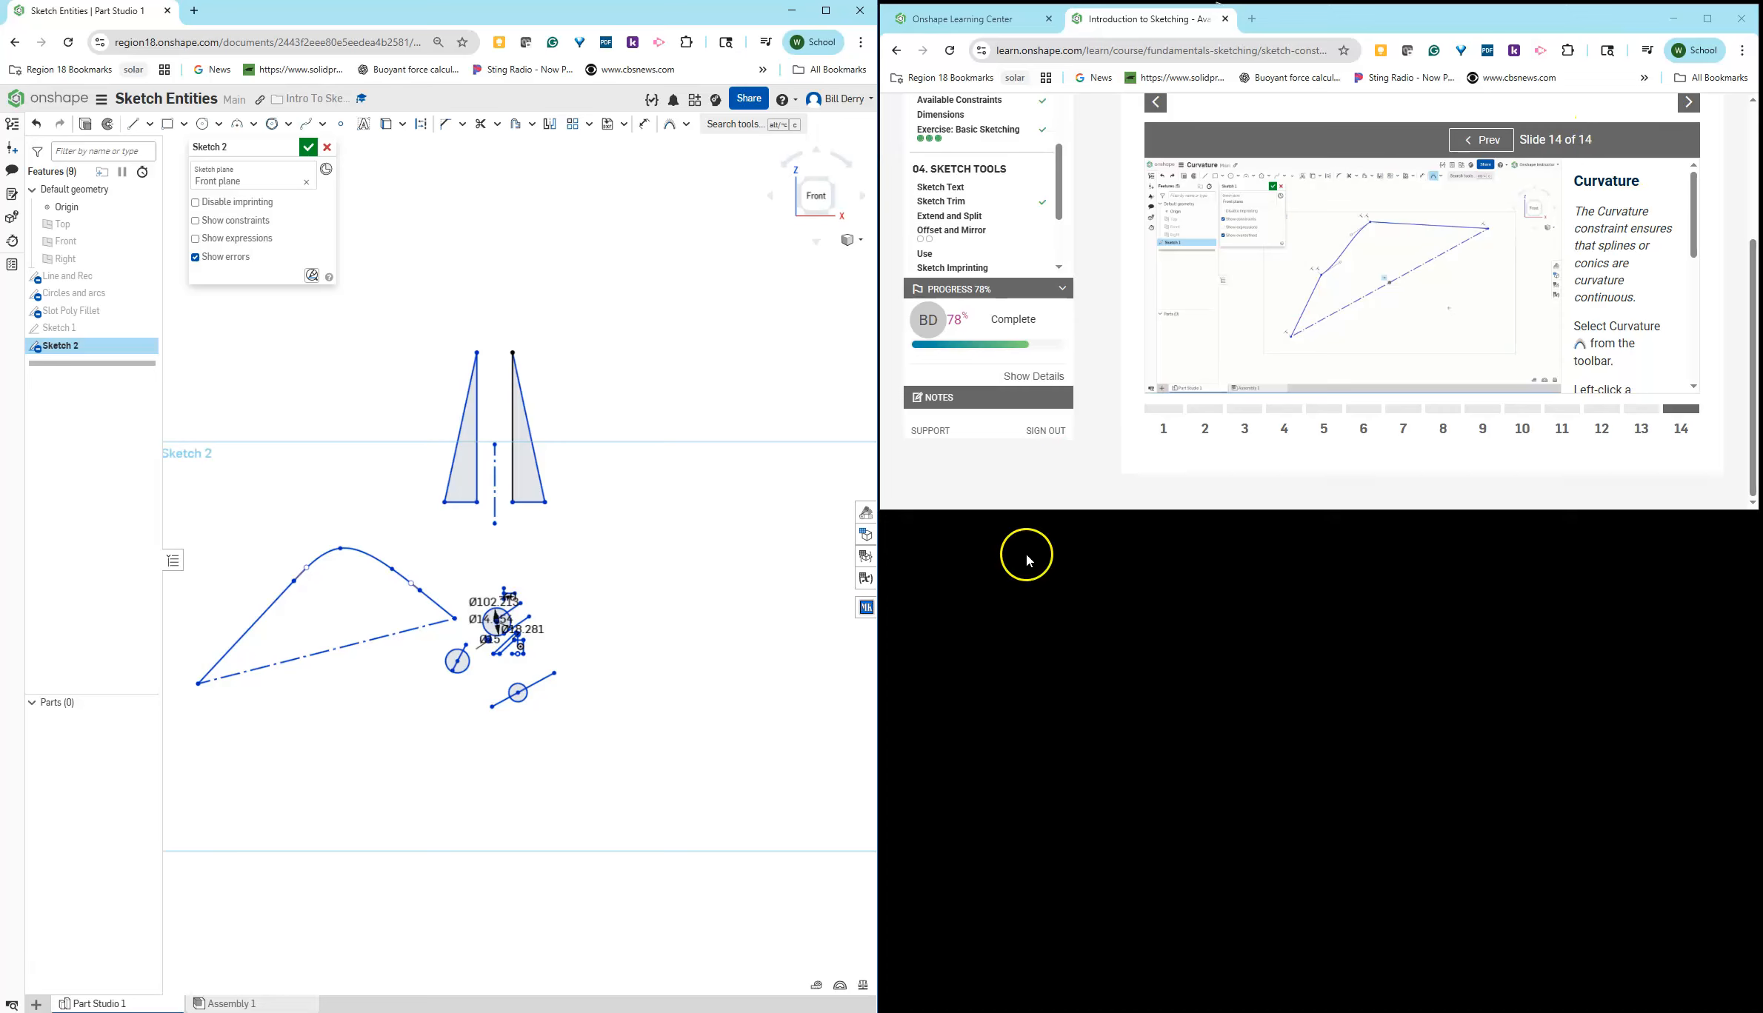
click(1690, 111)
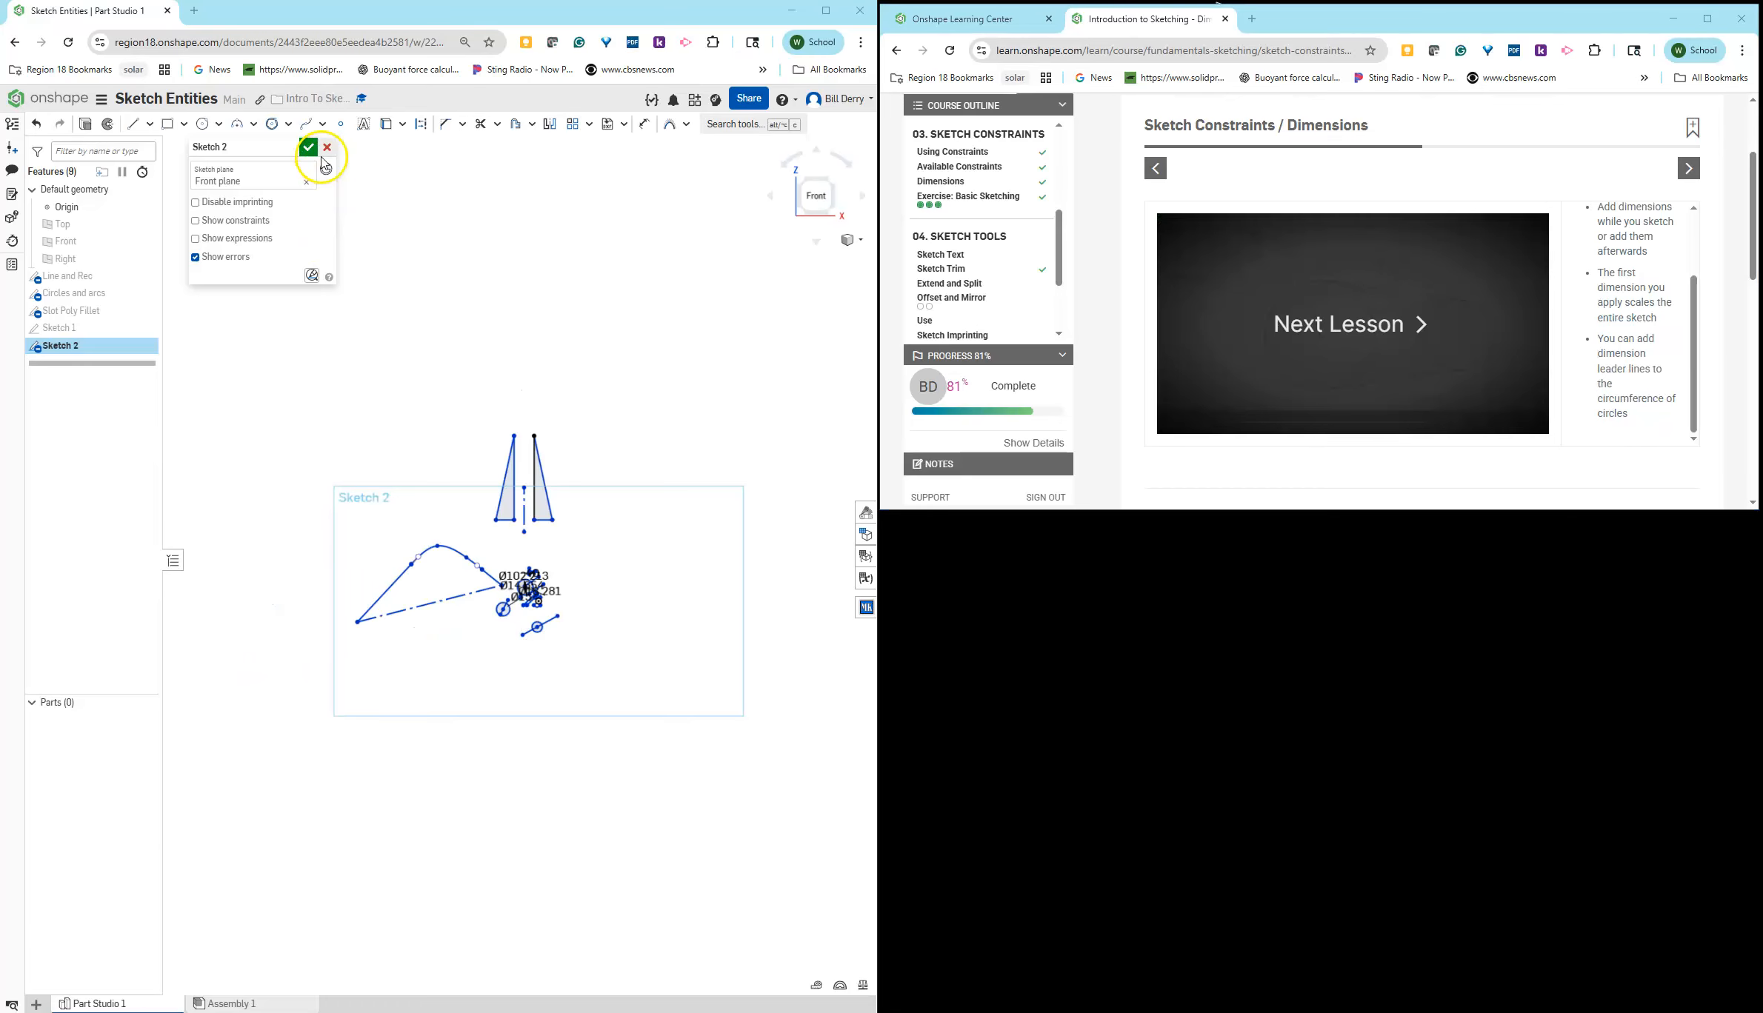
Step: Accept Sketch 2, rename it as constraints and hide it
click(310, 148)
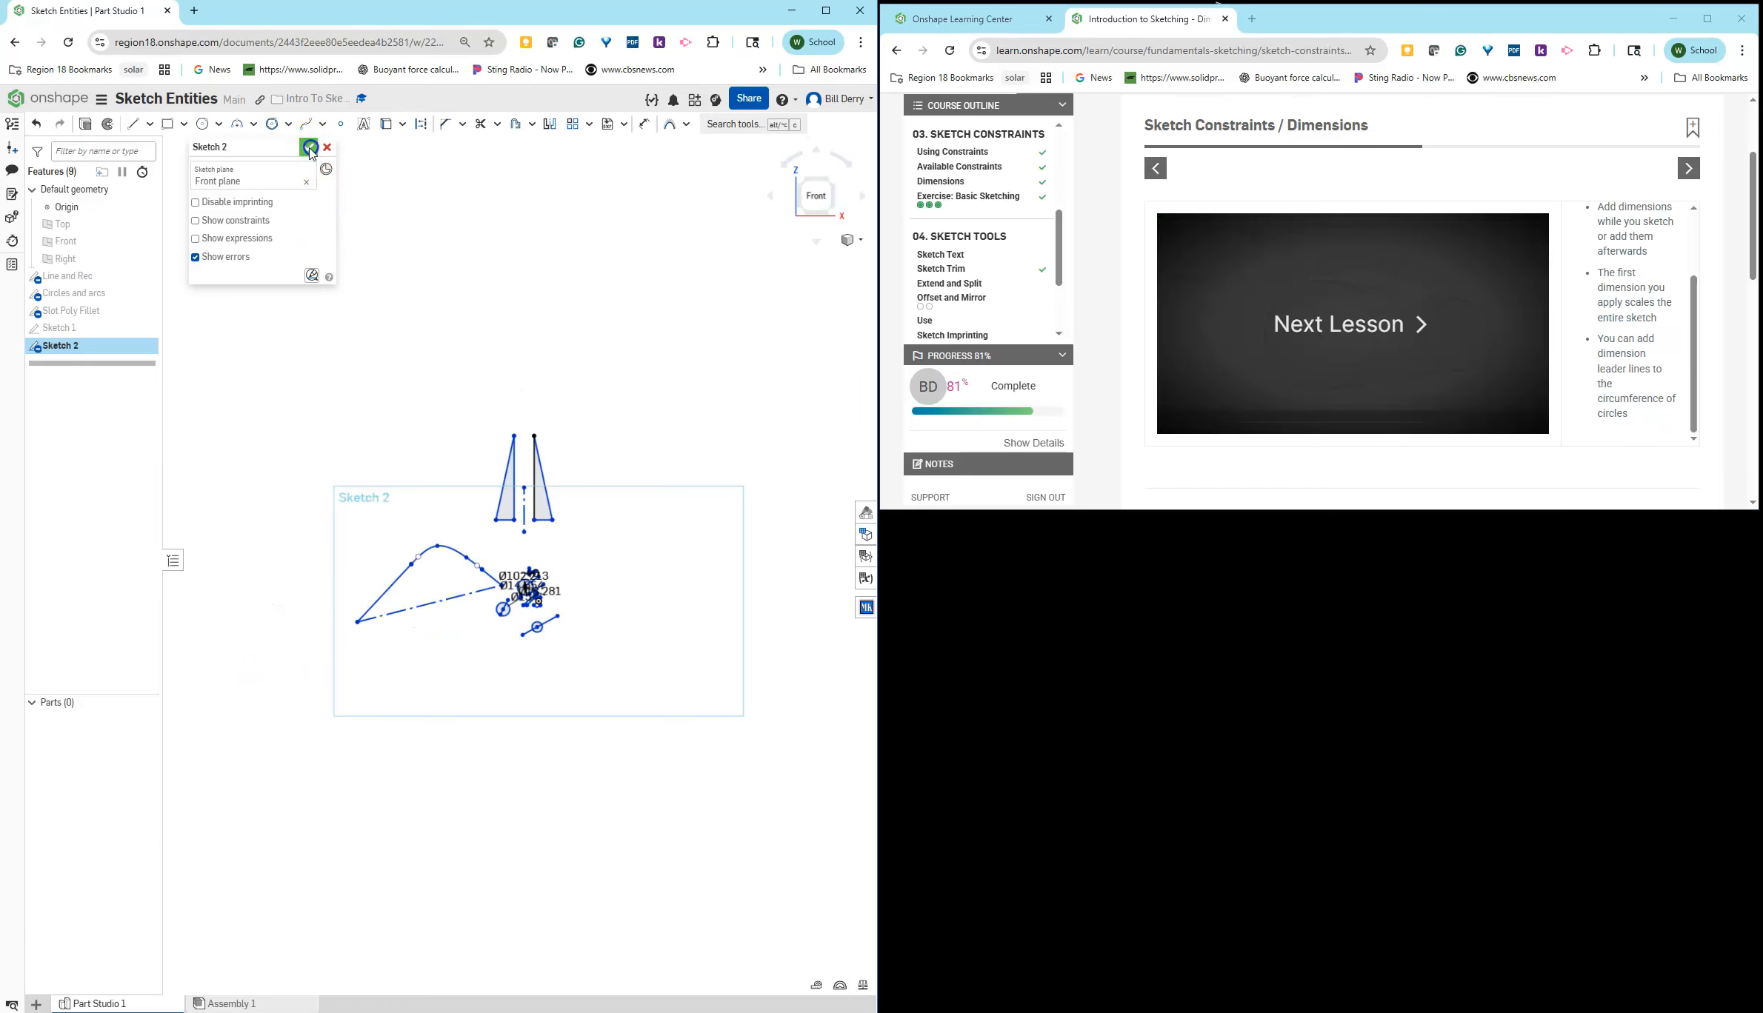
right_click(59, 345)
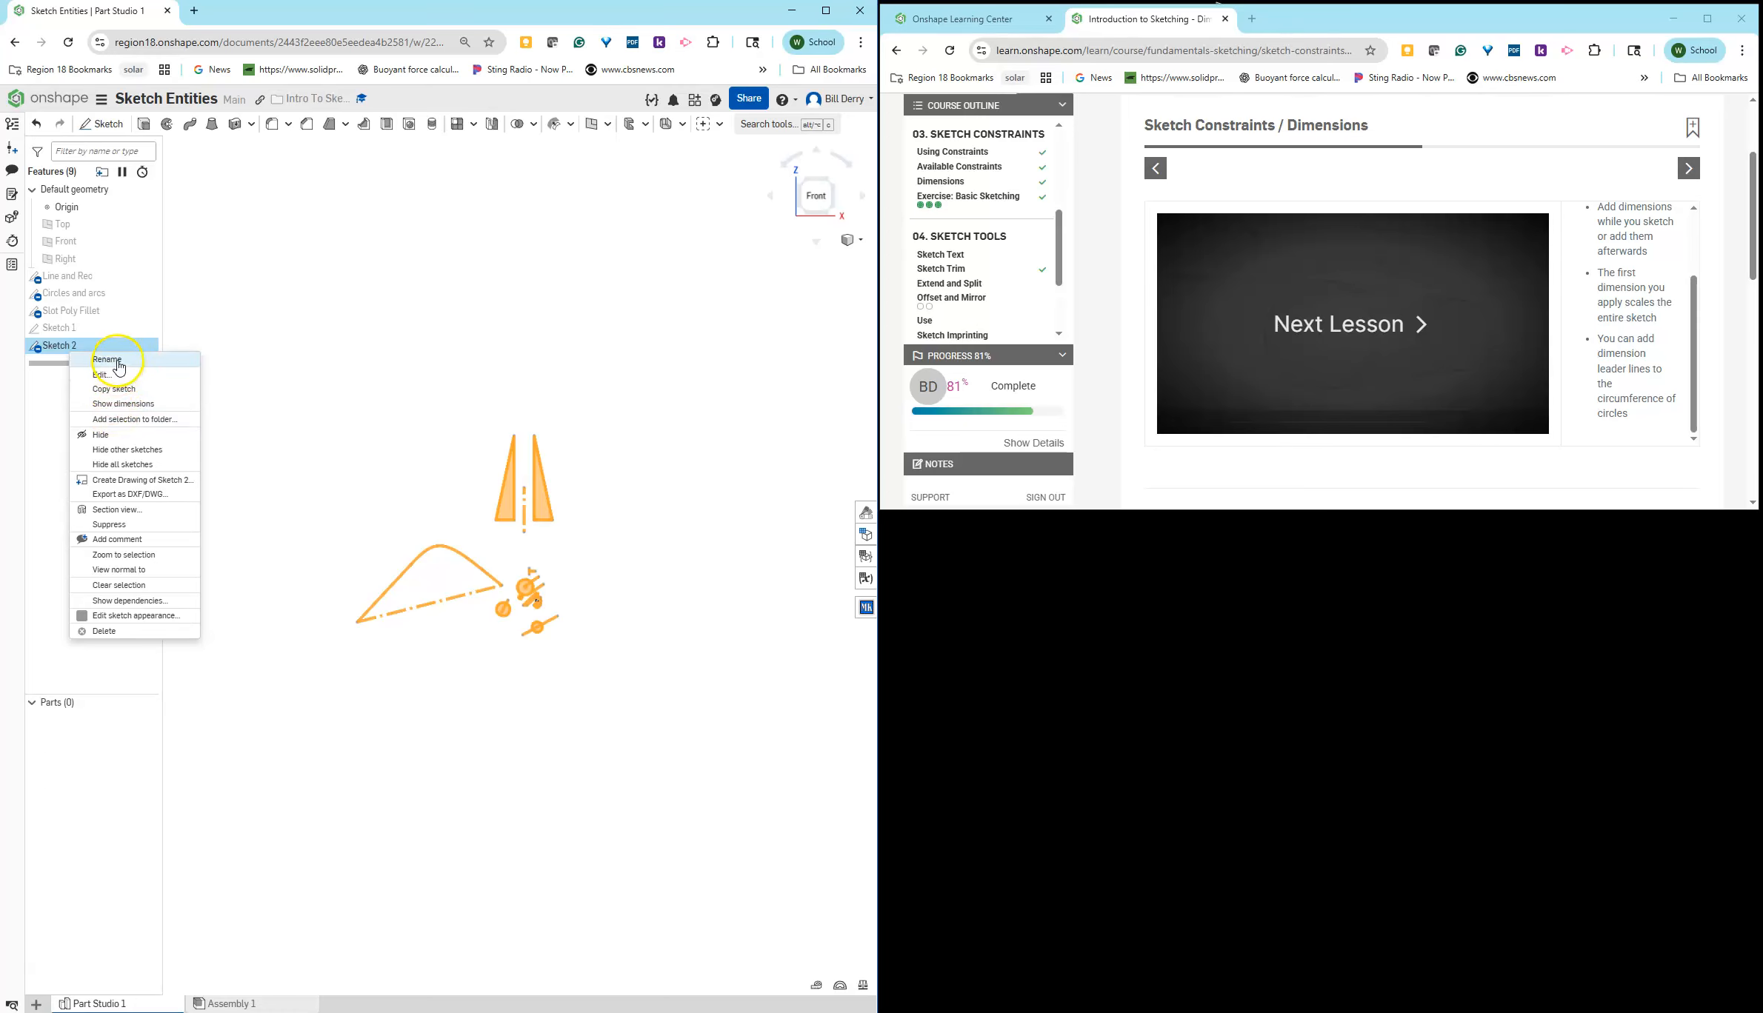
click(119, 360)
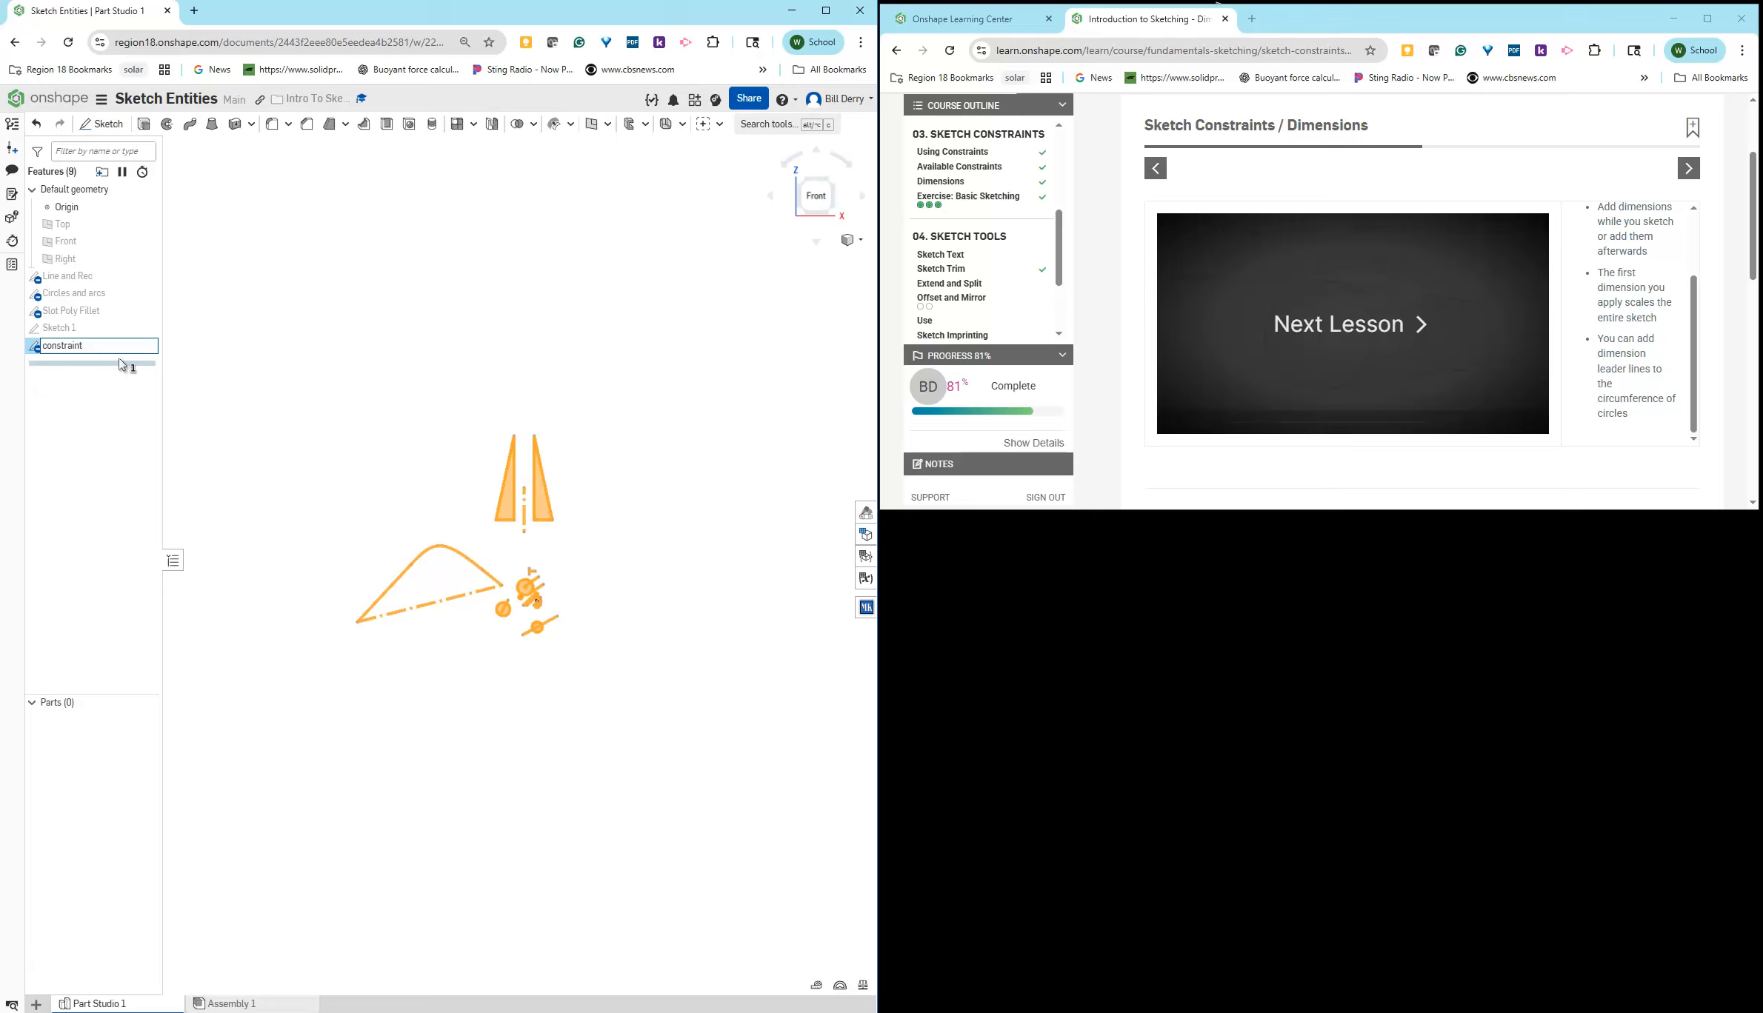
click(390, 421)
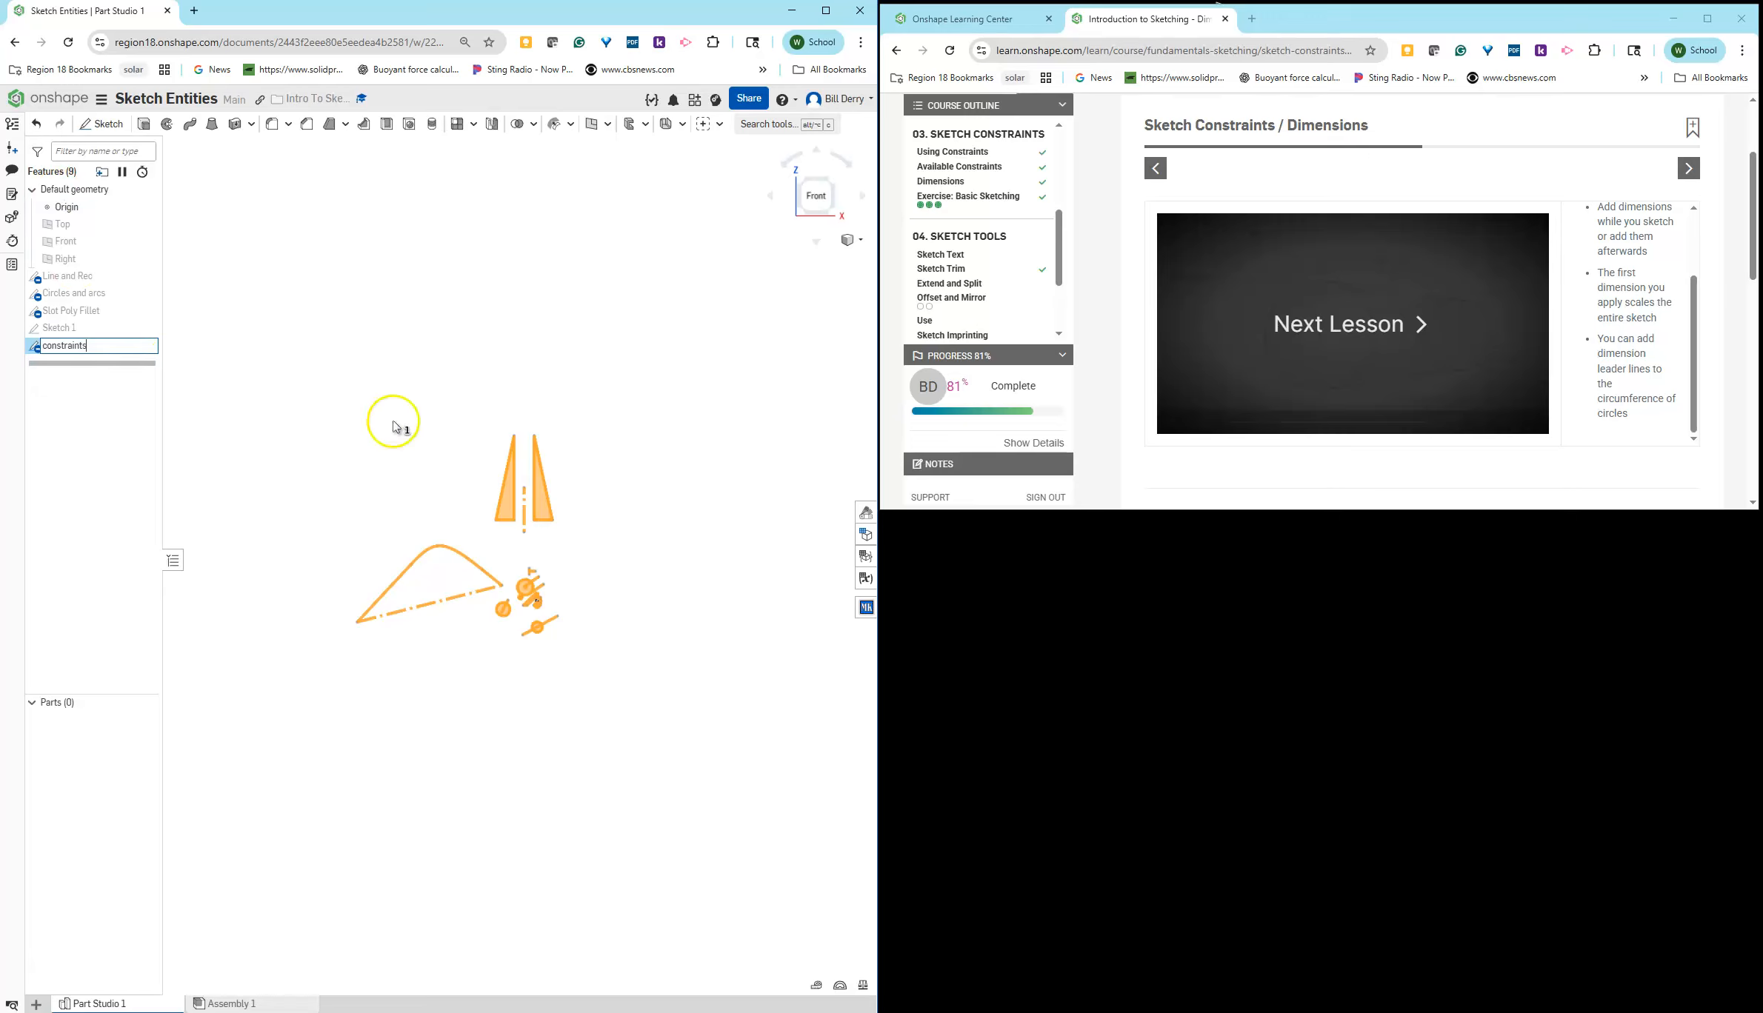
click(146, 346)
Step: Start a new sketch on the Front plane and draw a circle 50 in in diameter, up and left of the origin
click(100, 124)
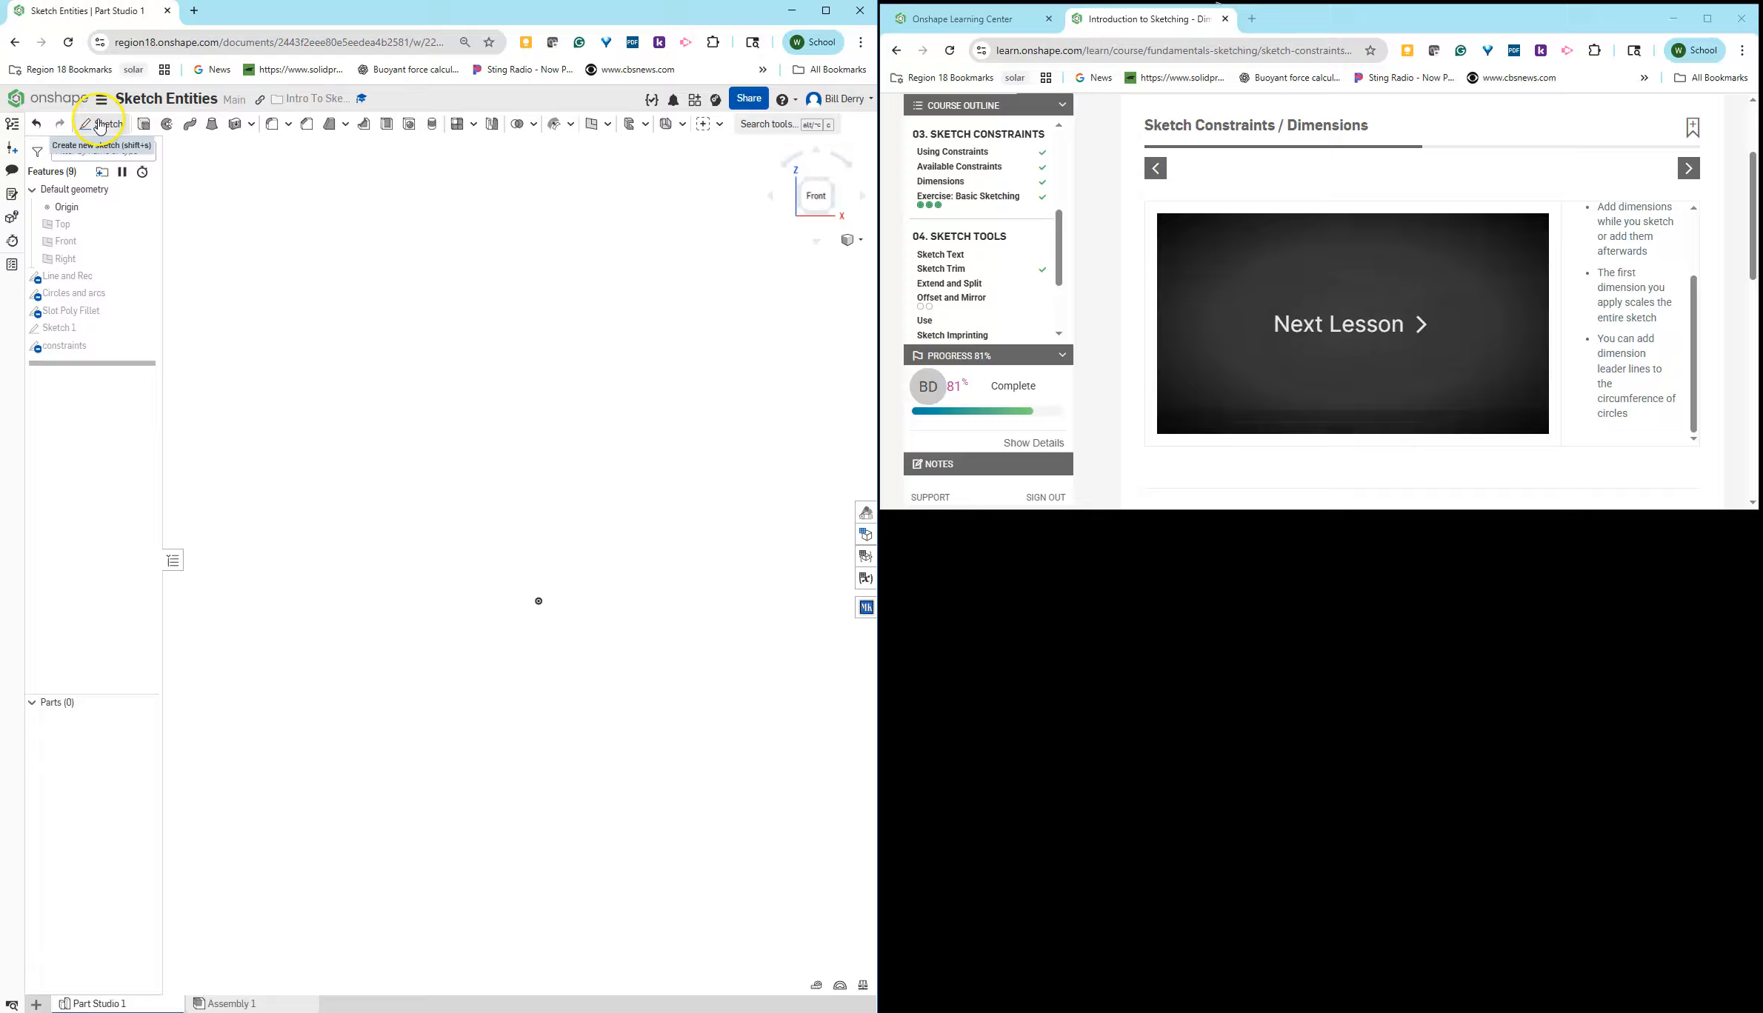
click(66, 242)
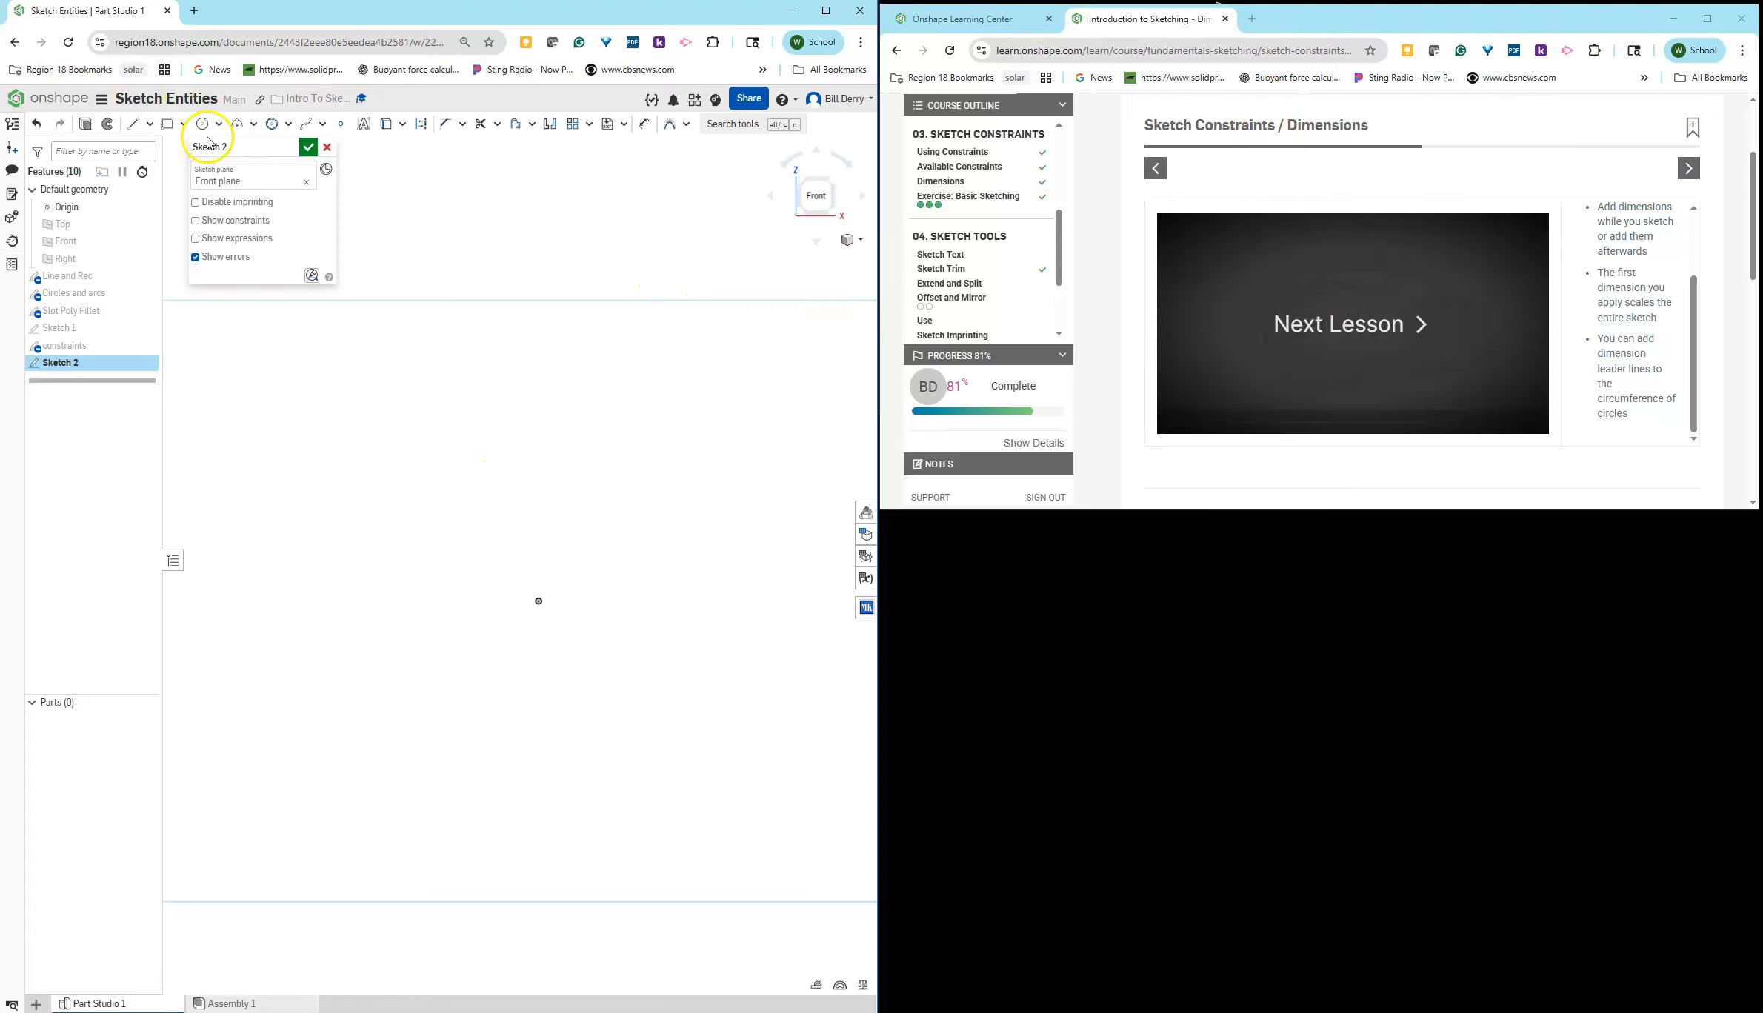
click(205, 133)
click(322, 514)
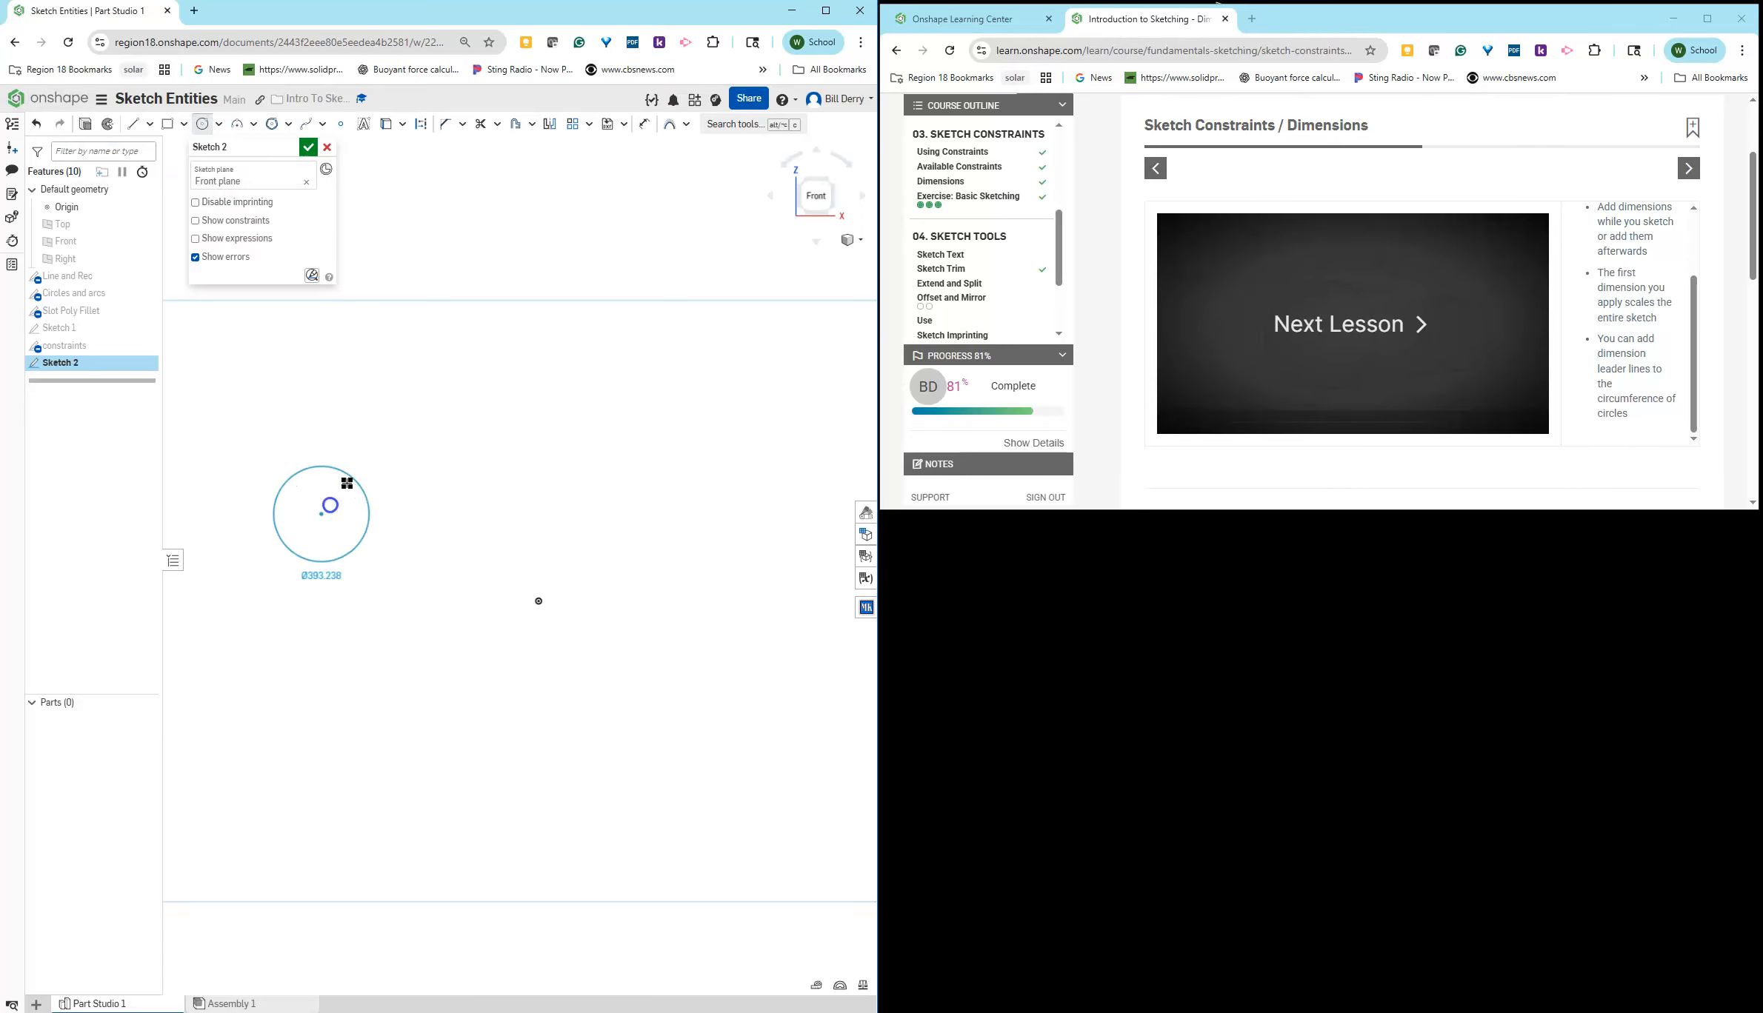
click(397, 453)
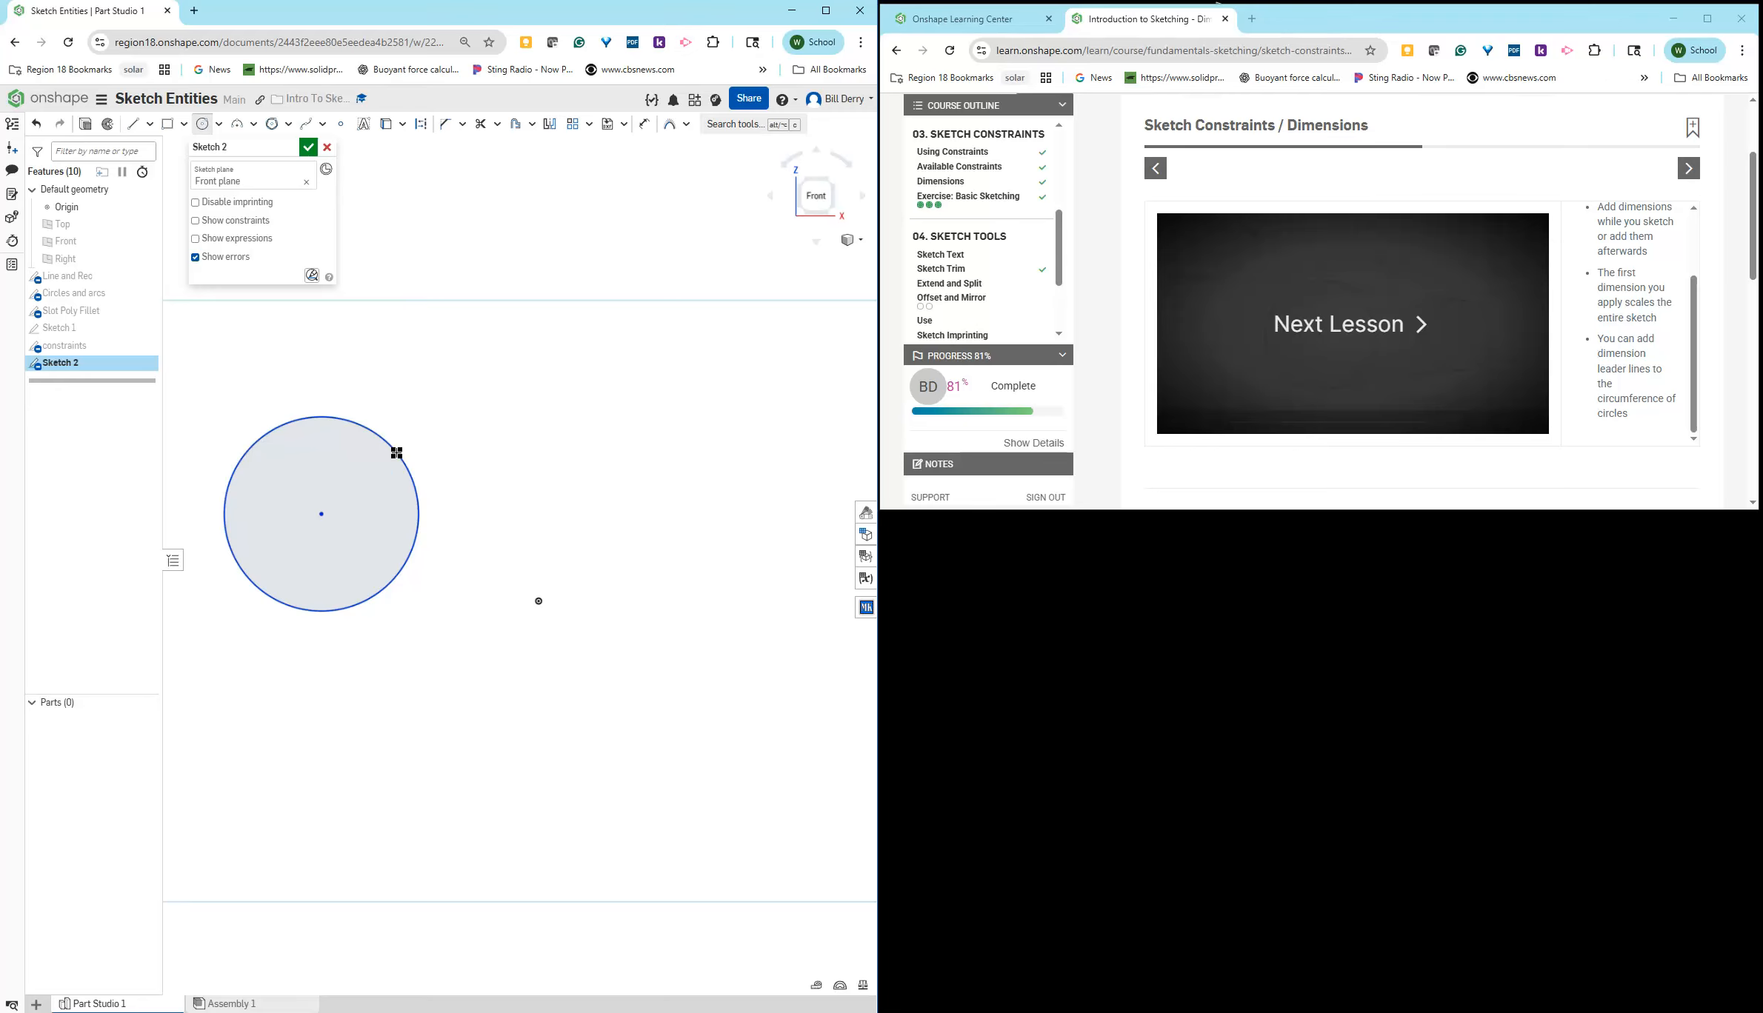
scroll(330, 523, up, 8)
click(364, 528)
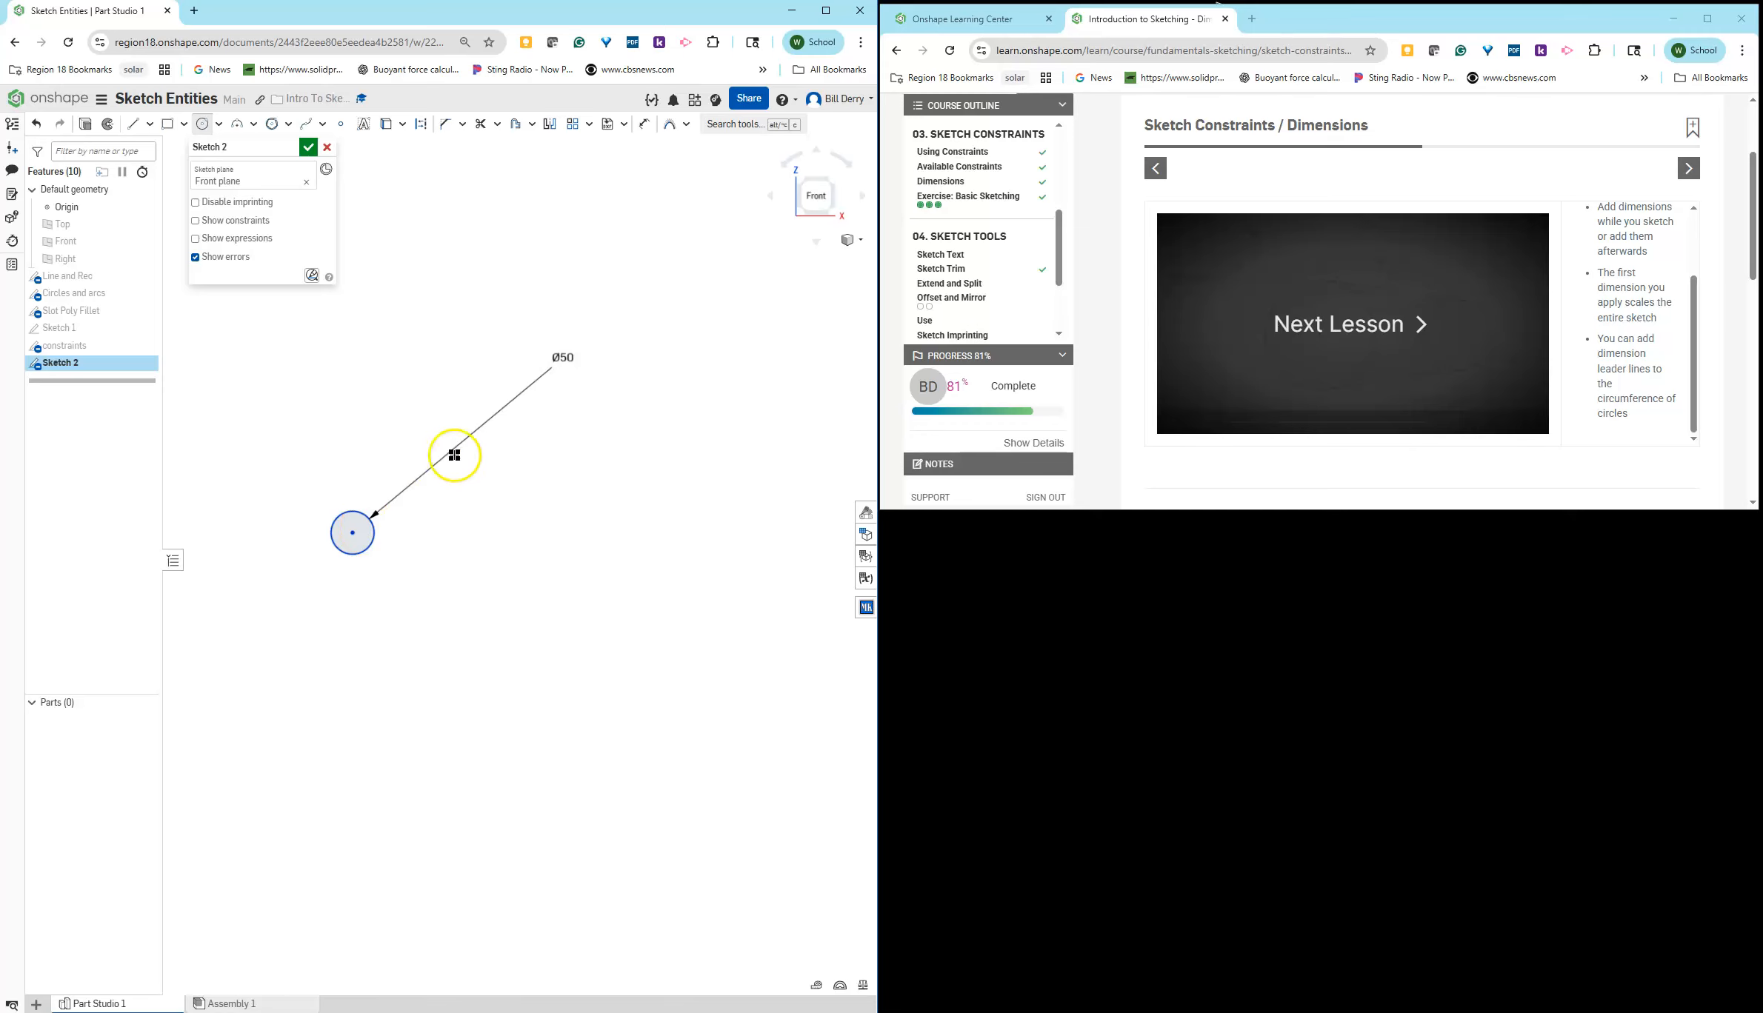
Step: Move the 50 in circle closer to the origin, keeping it up and left of it
scroll(485, 491, down, 8)
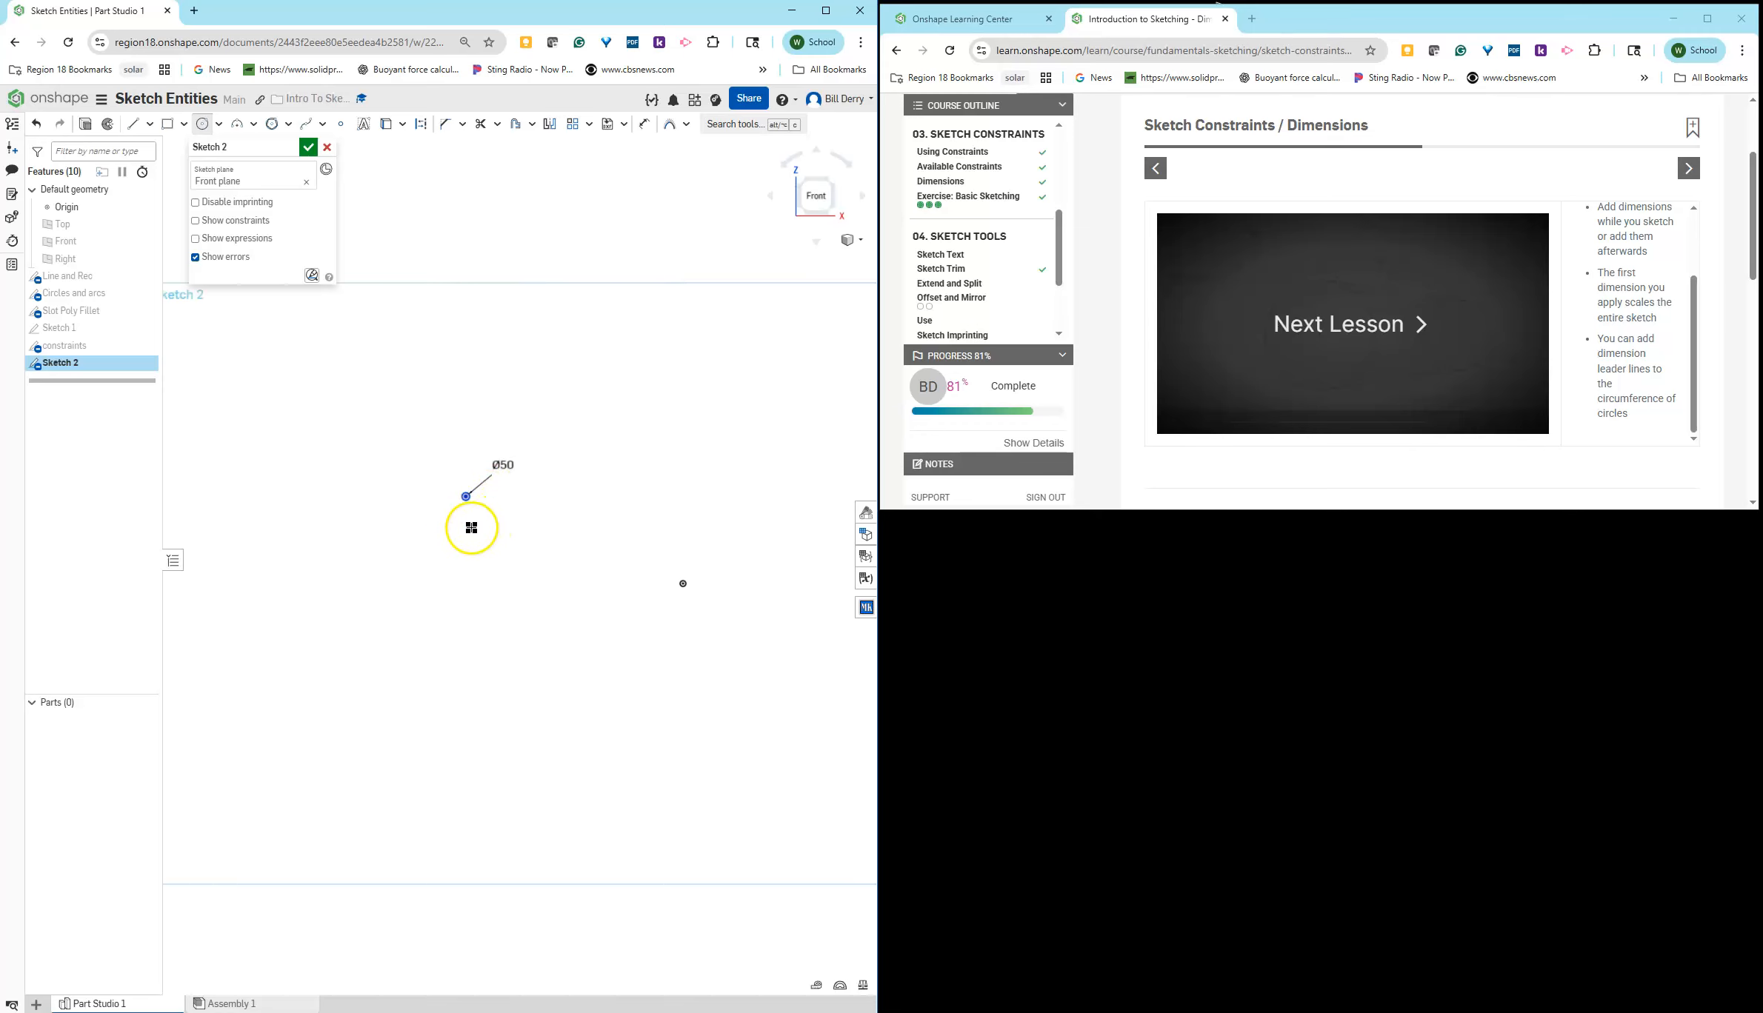
drag(468, 504, 615, 562)
scroll(597, 567, up, 8)
scroll(392, 556, down, 3)
drag(631, 303, 388, 543)
scroll(460, 543, up, 2)
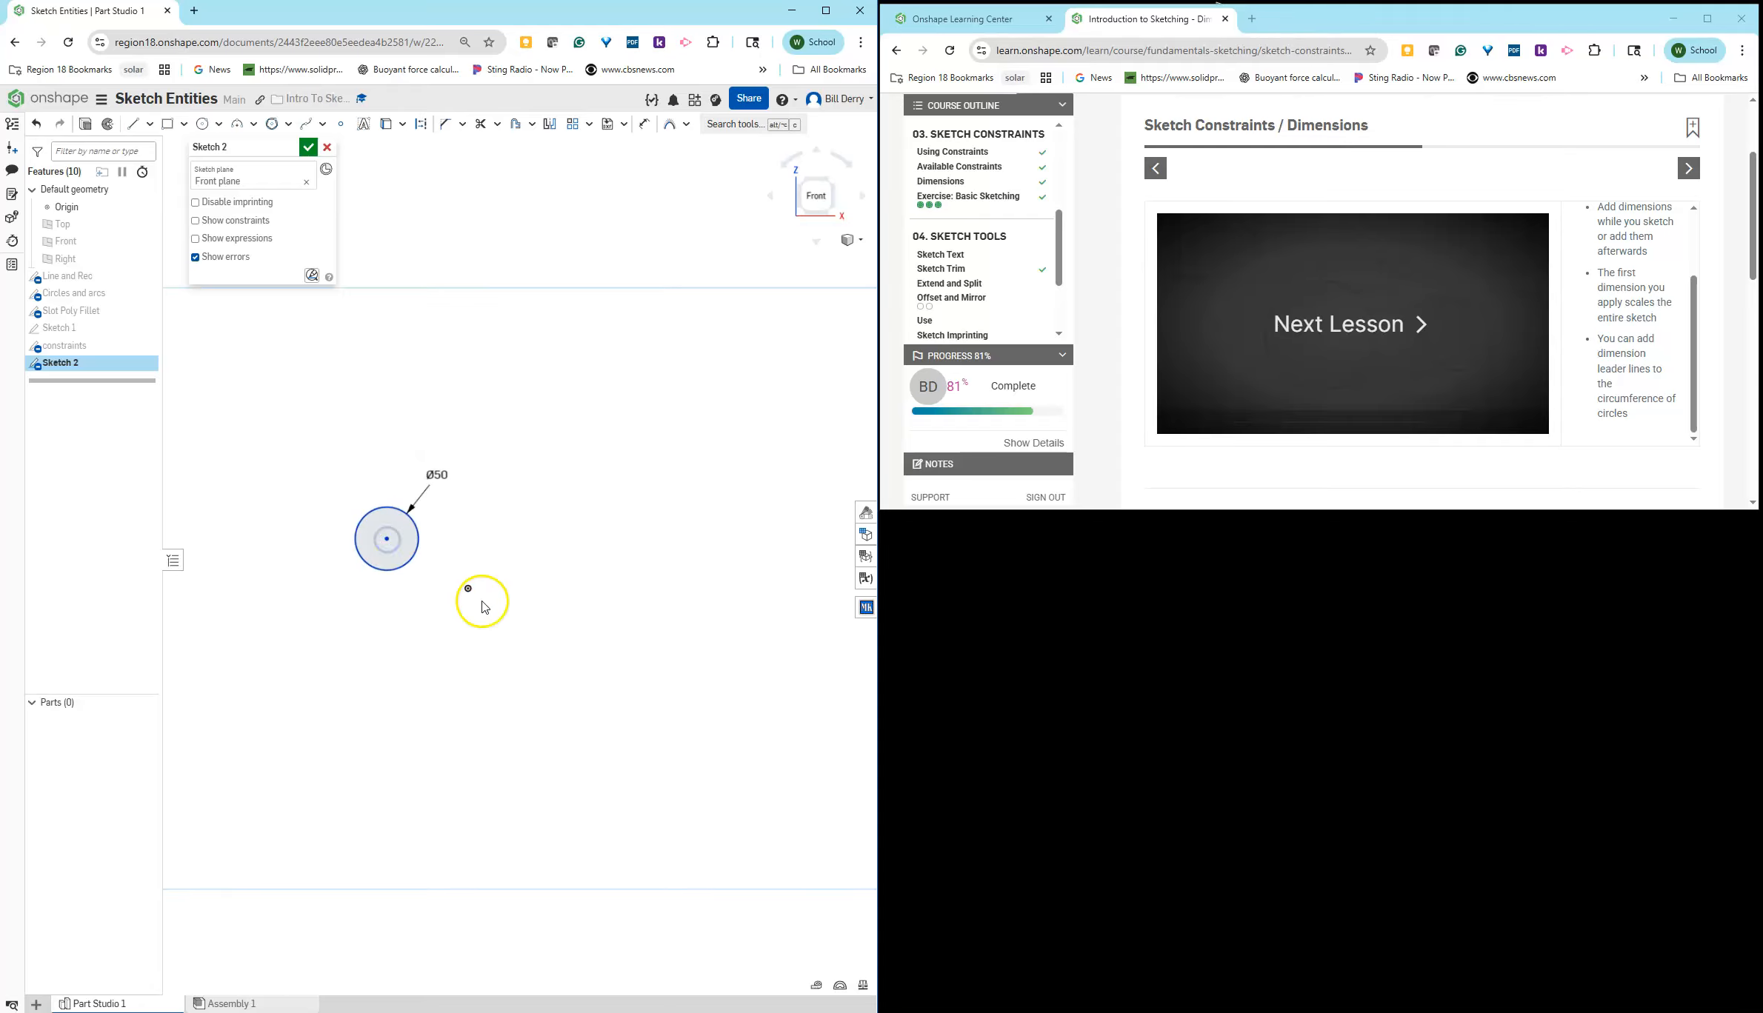
Step: Draw a second circle to the right of the origin and set its diameter to 150 in
click(203, 123)
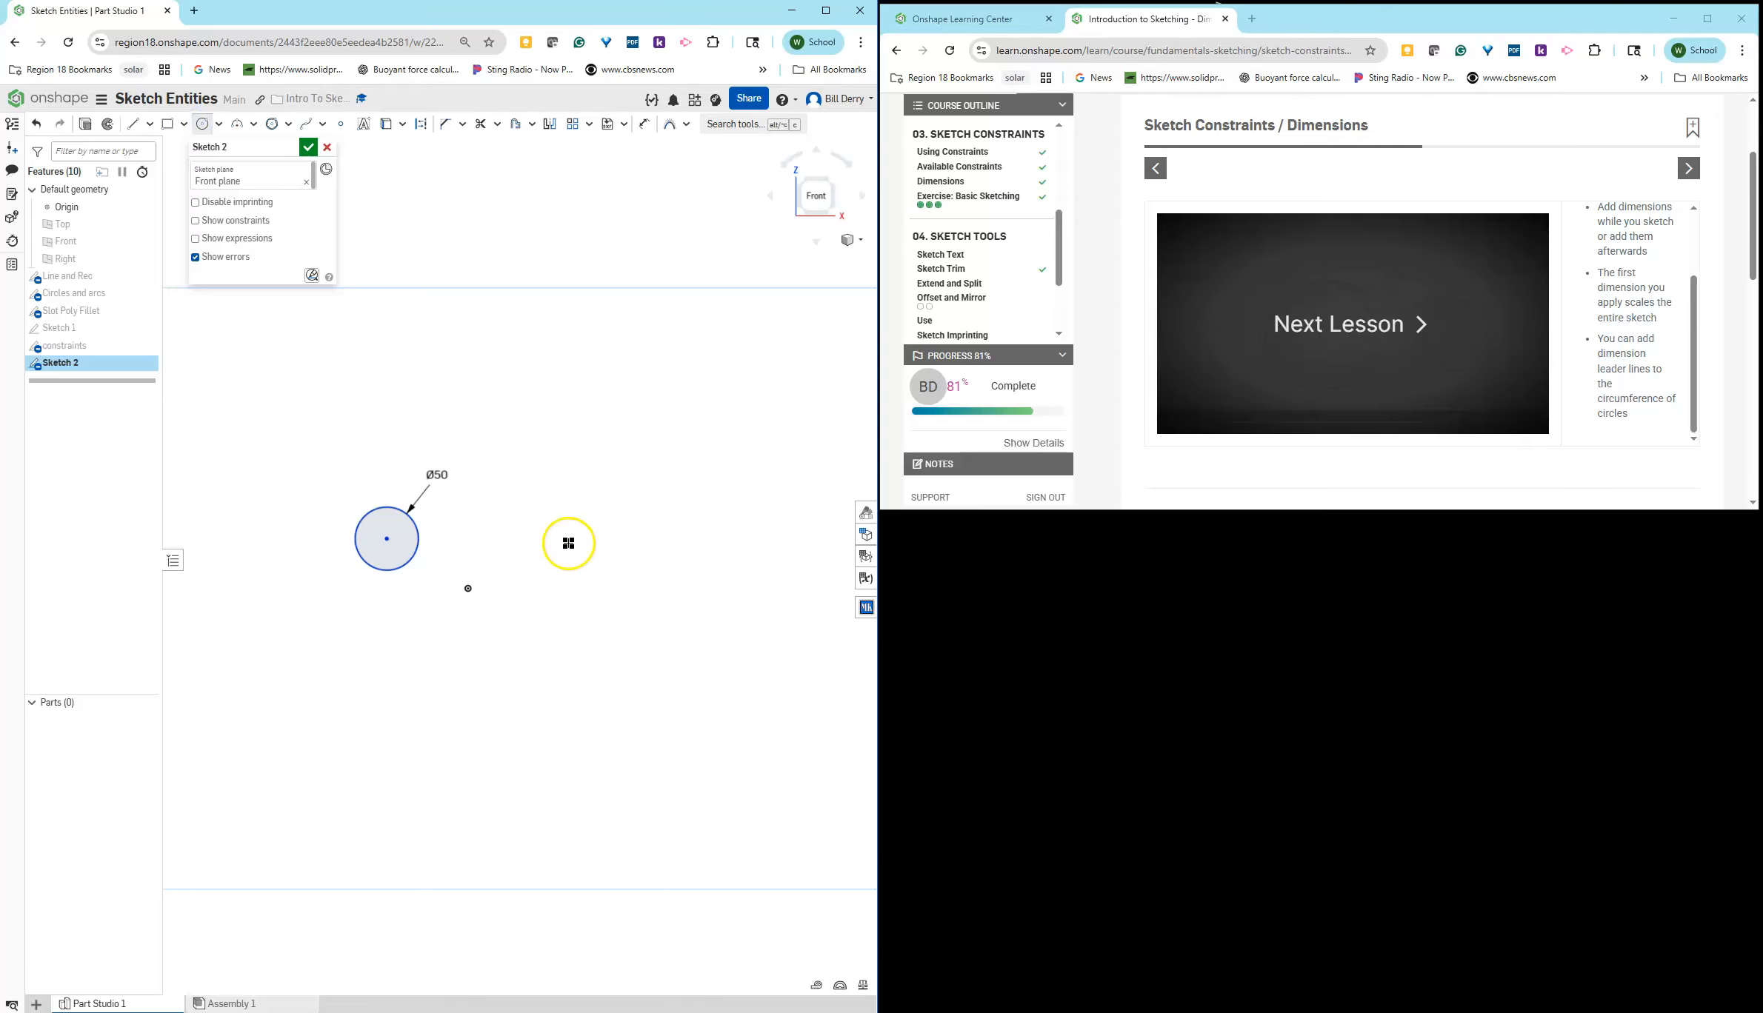
click(613, 545)
click(684, 508)
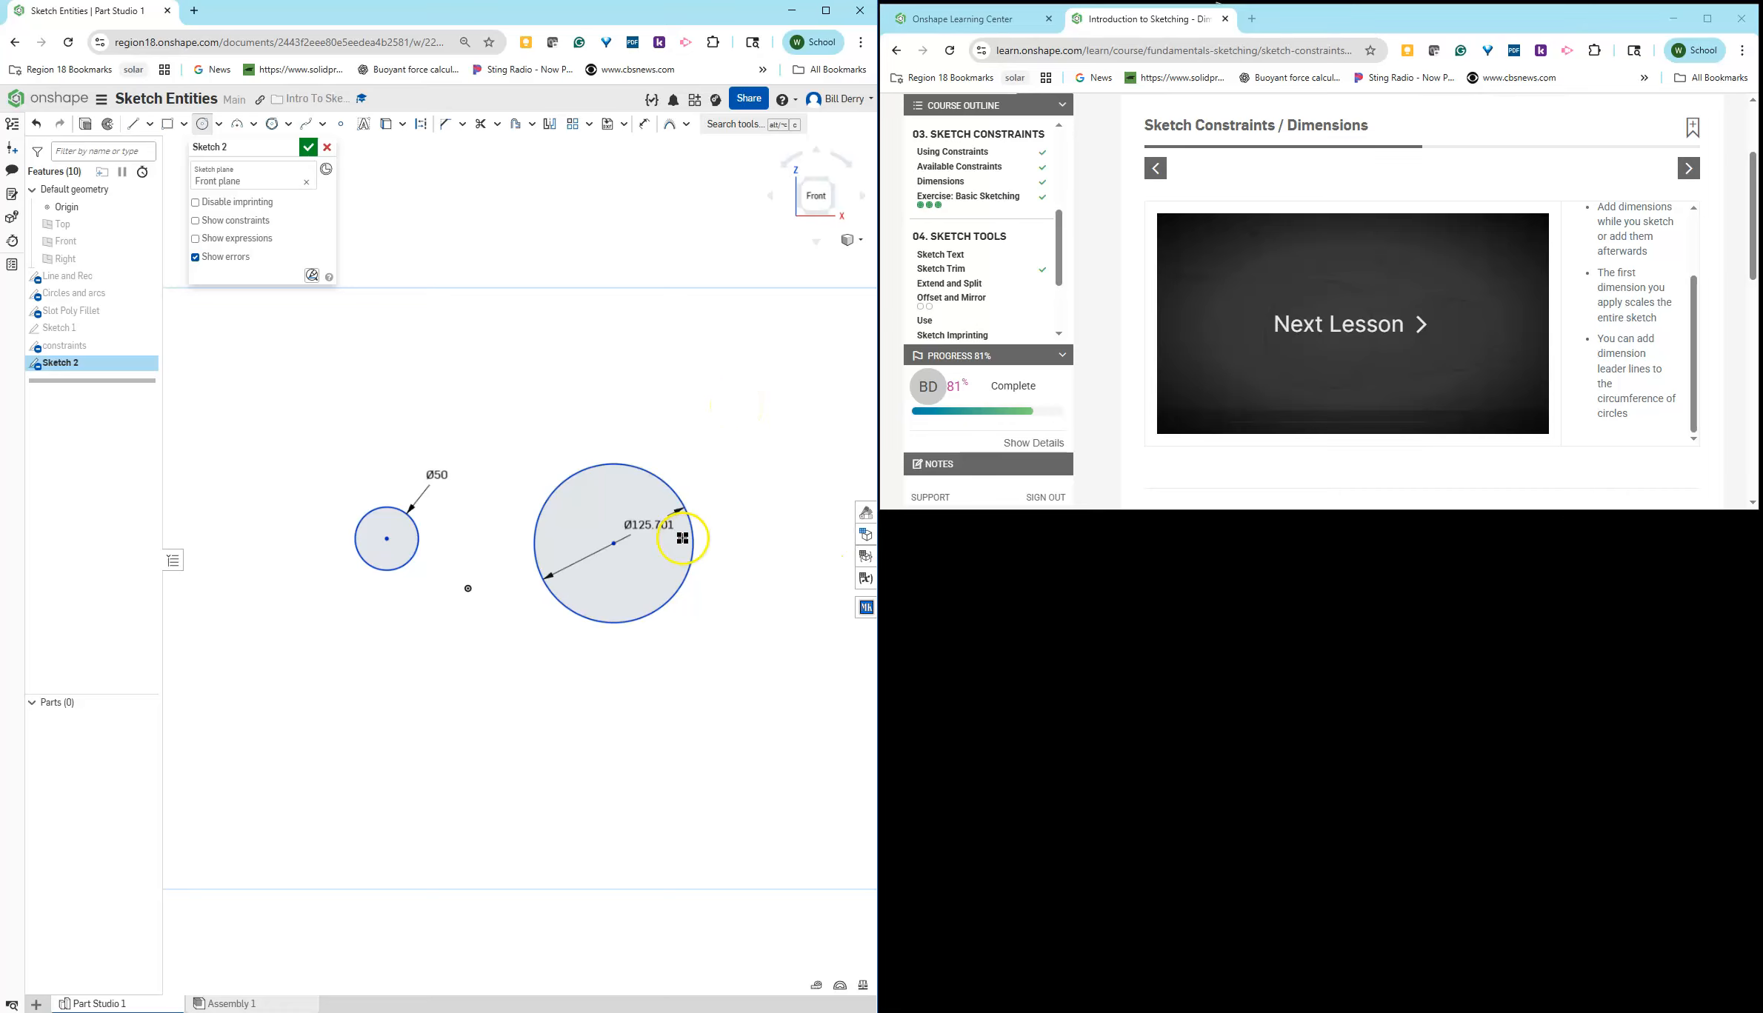
key(Escape)
double_click(646, 524)
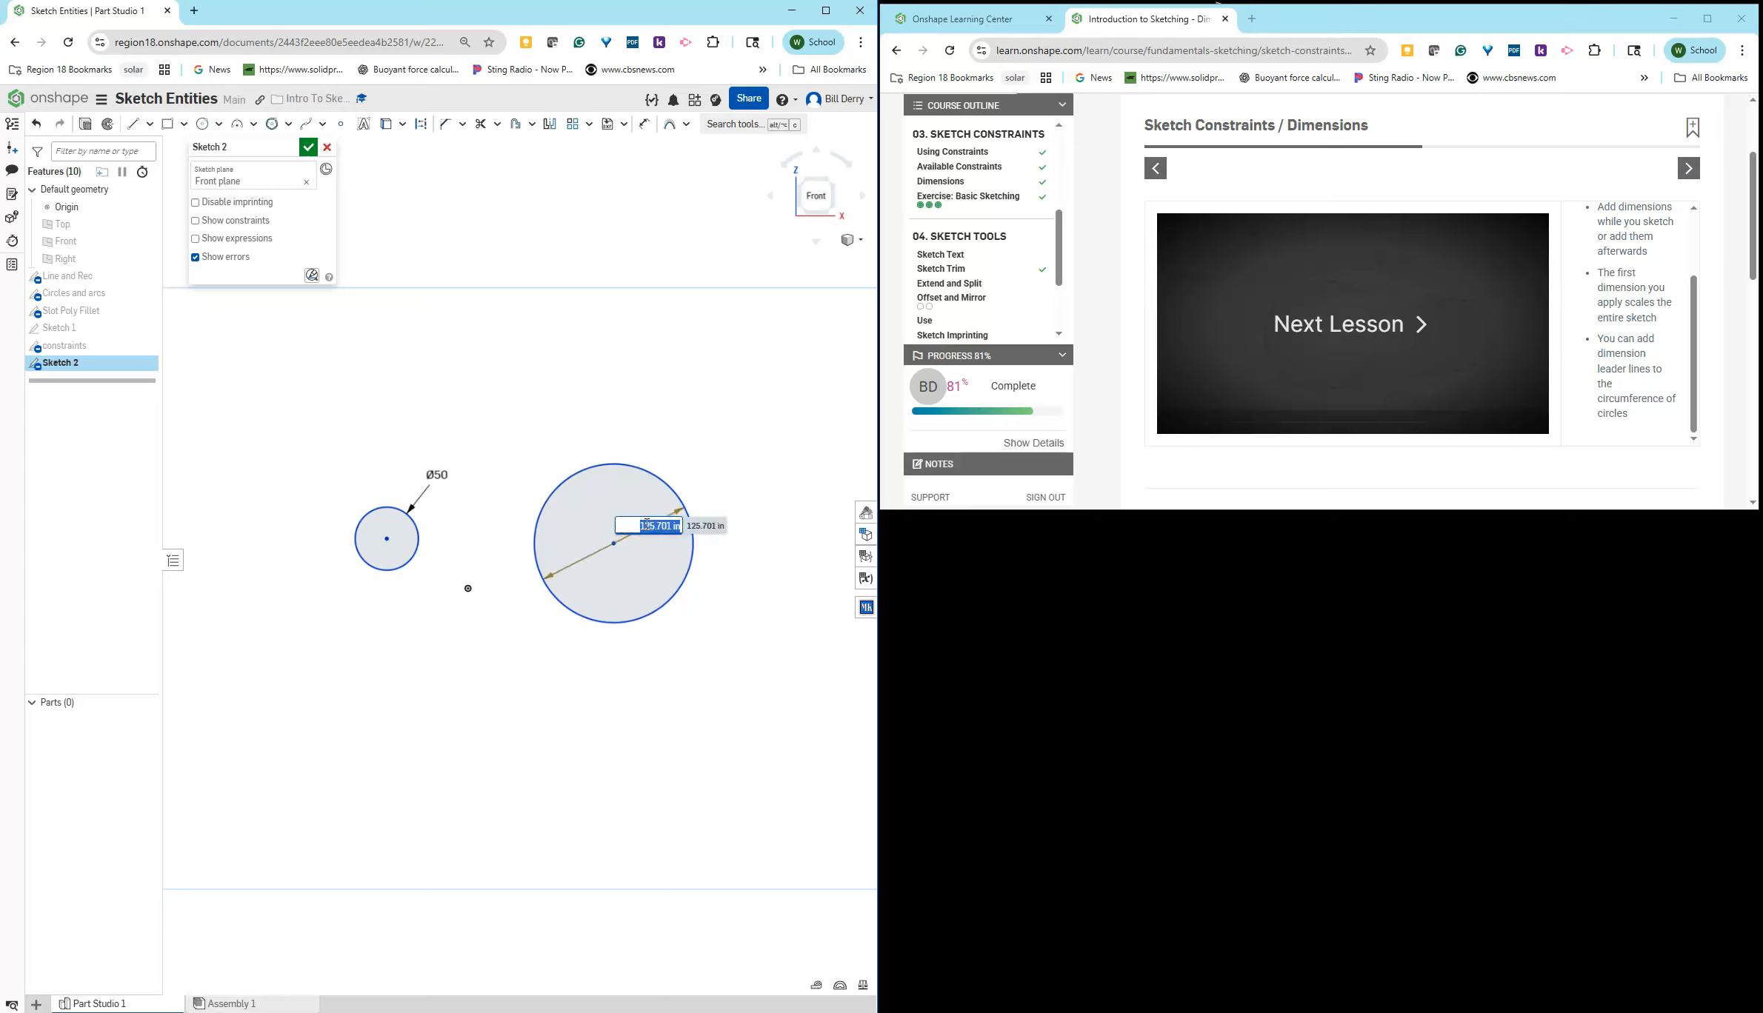
text(150)
key(Return)
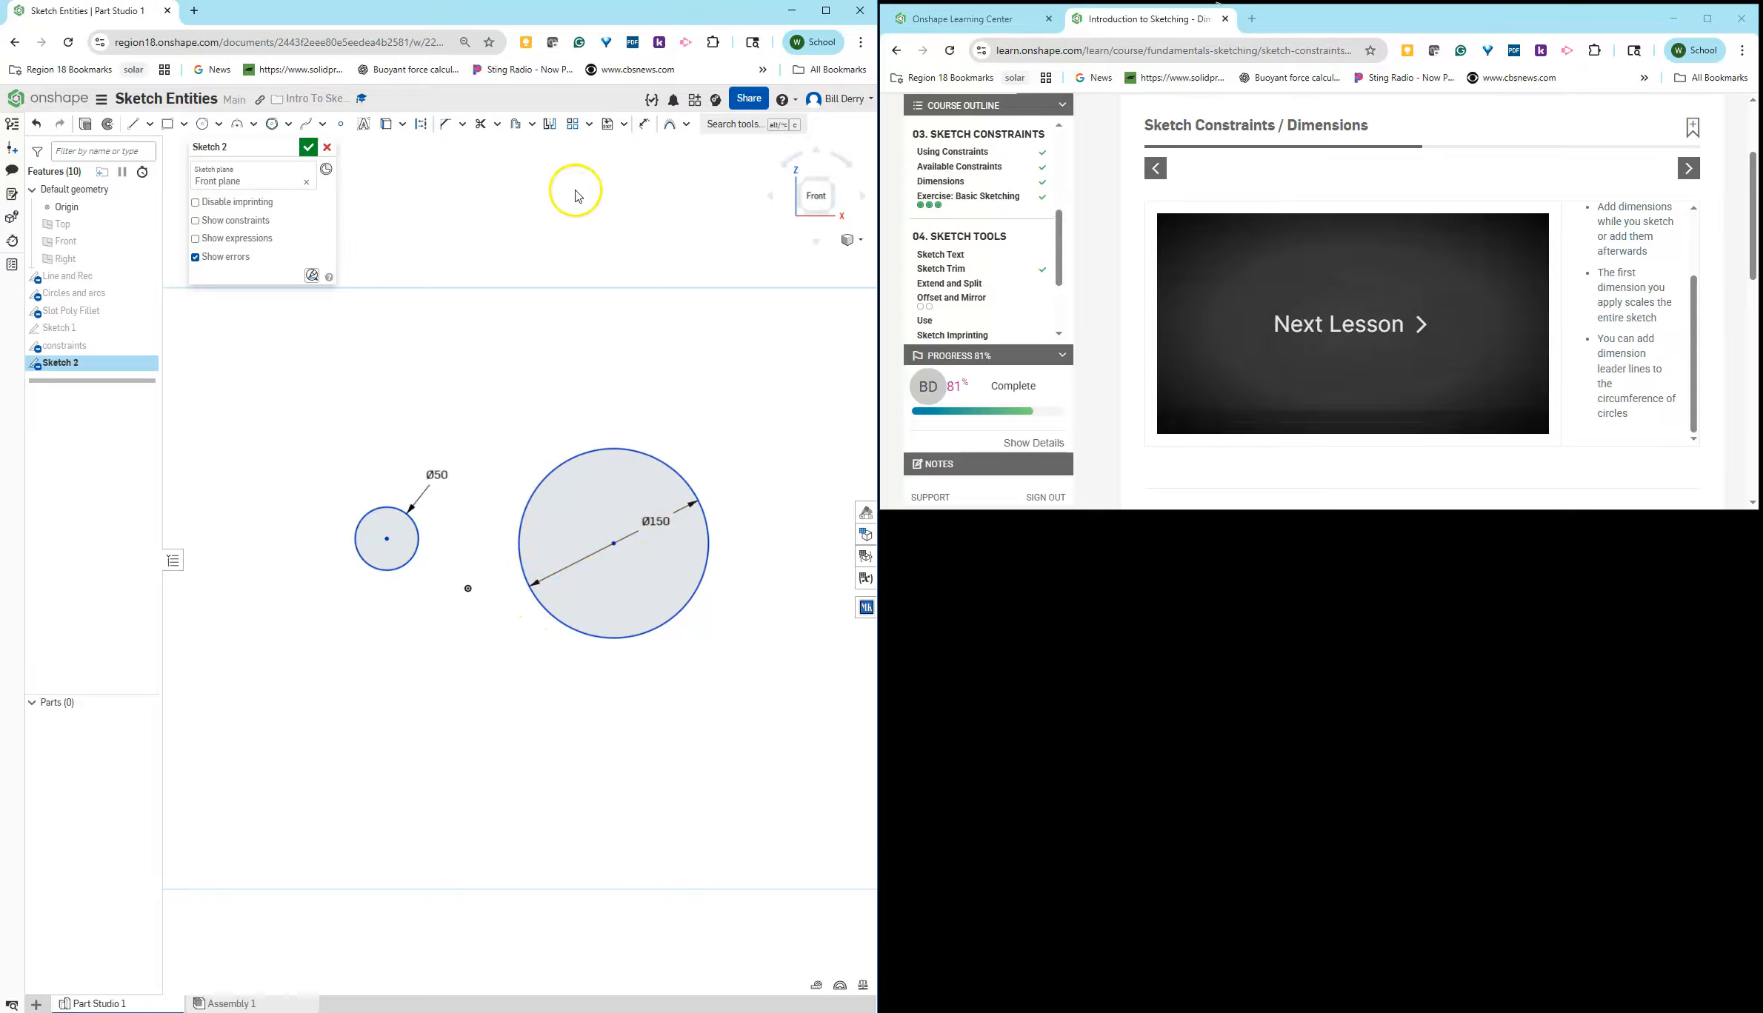
Step: Draw a line about 170 in long connecting the upper edges of the small and large circles
click(136, 130)
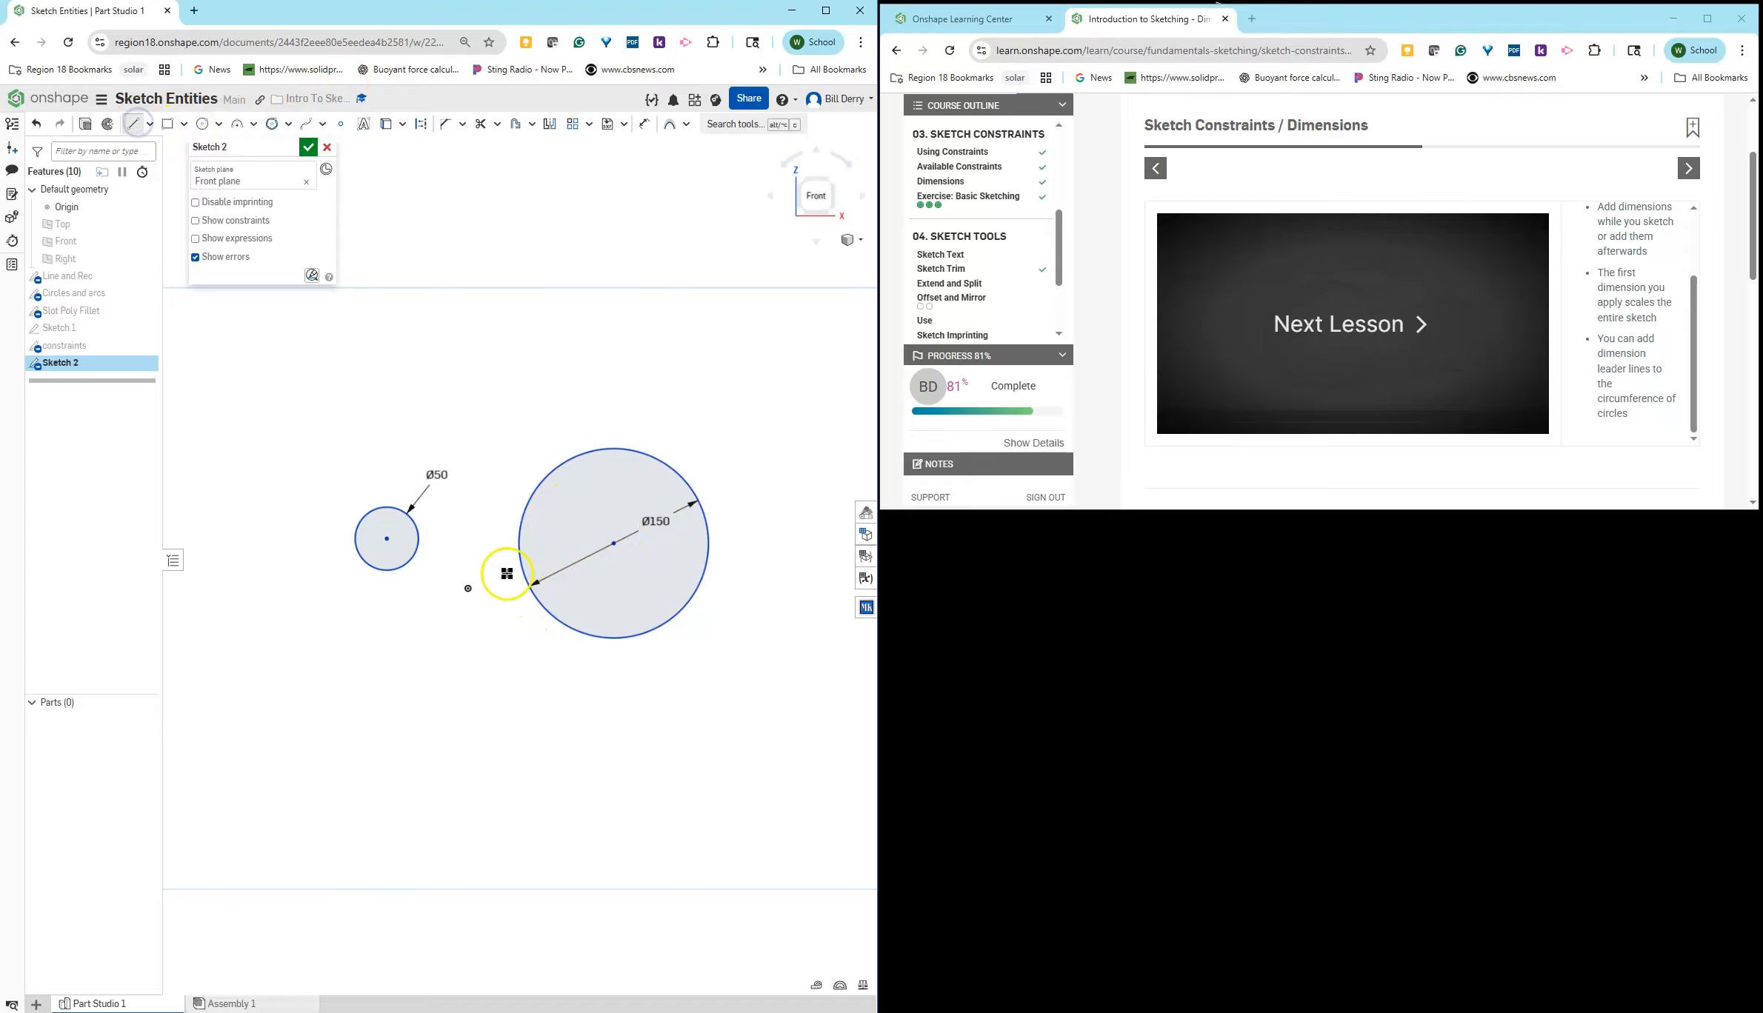
click(382, 507)
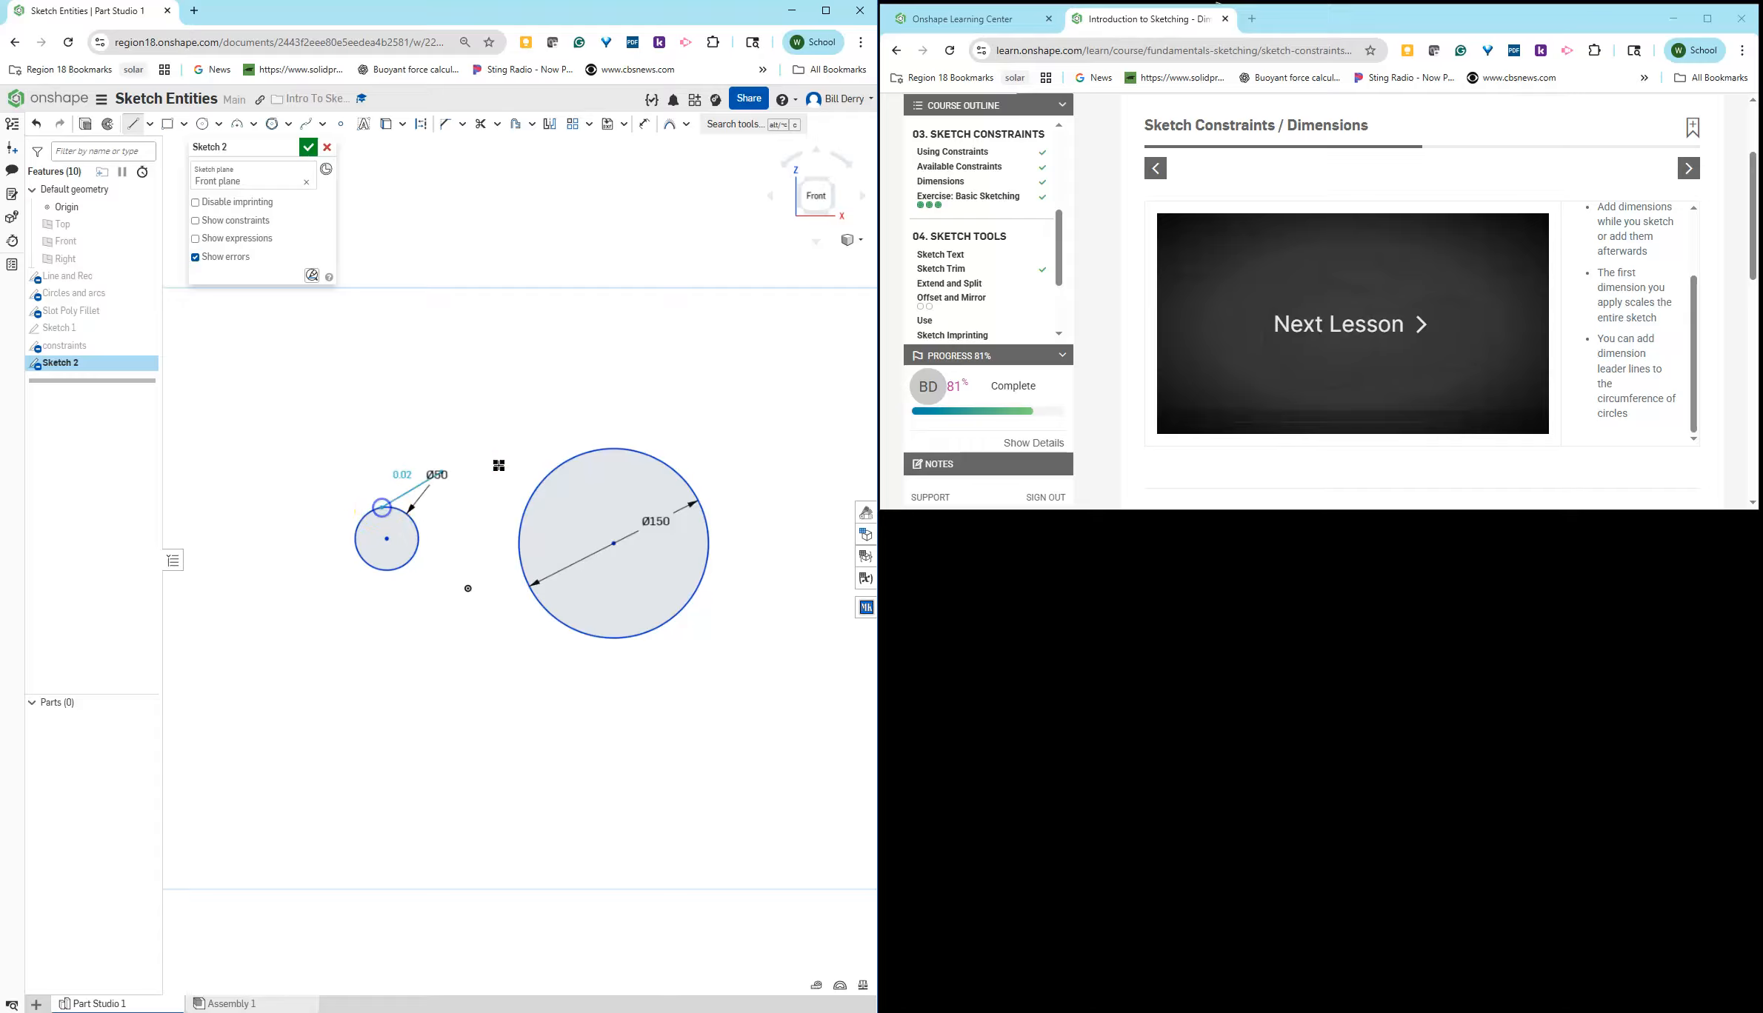
click(586, 452)
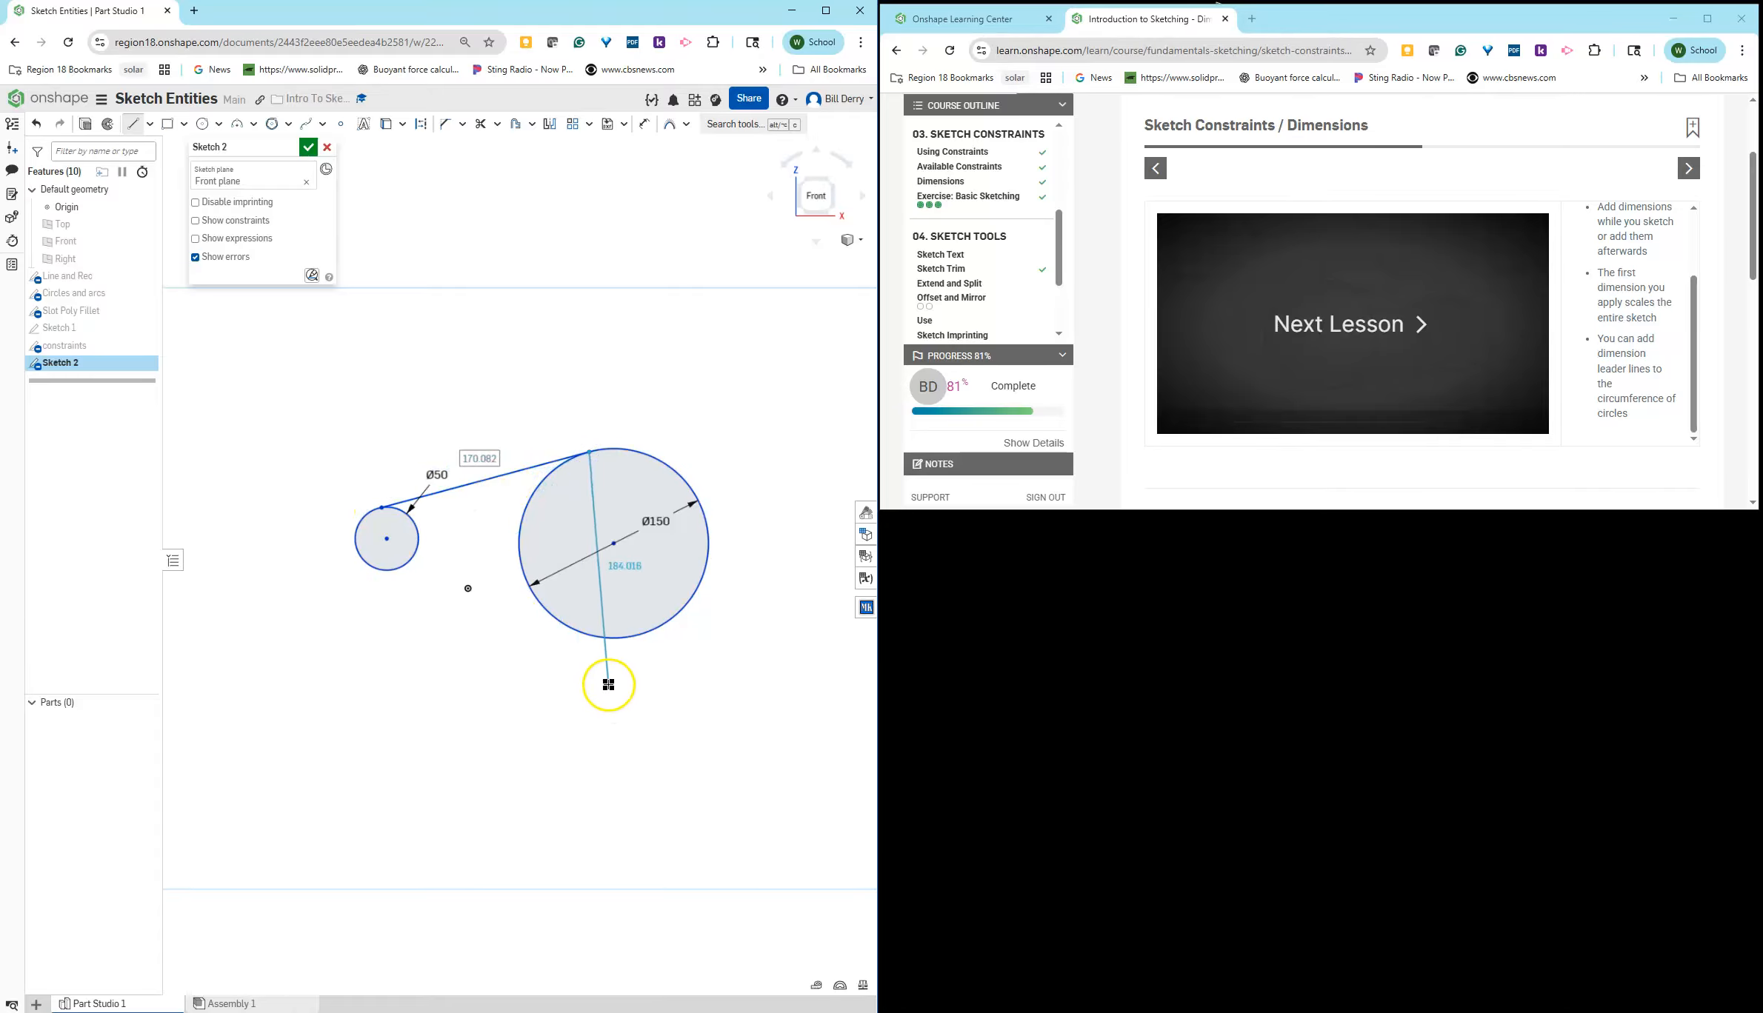
click(132, 124)
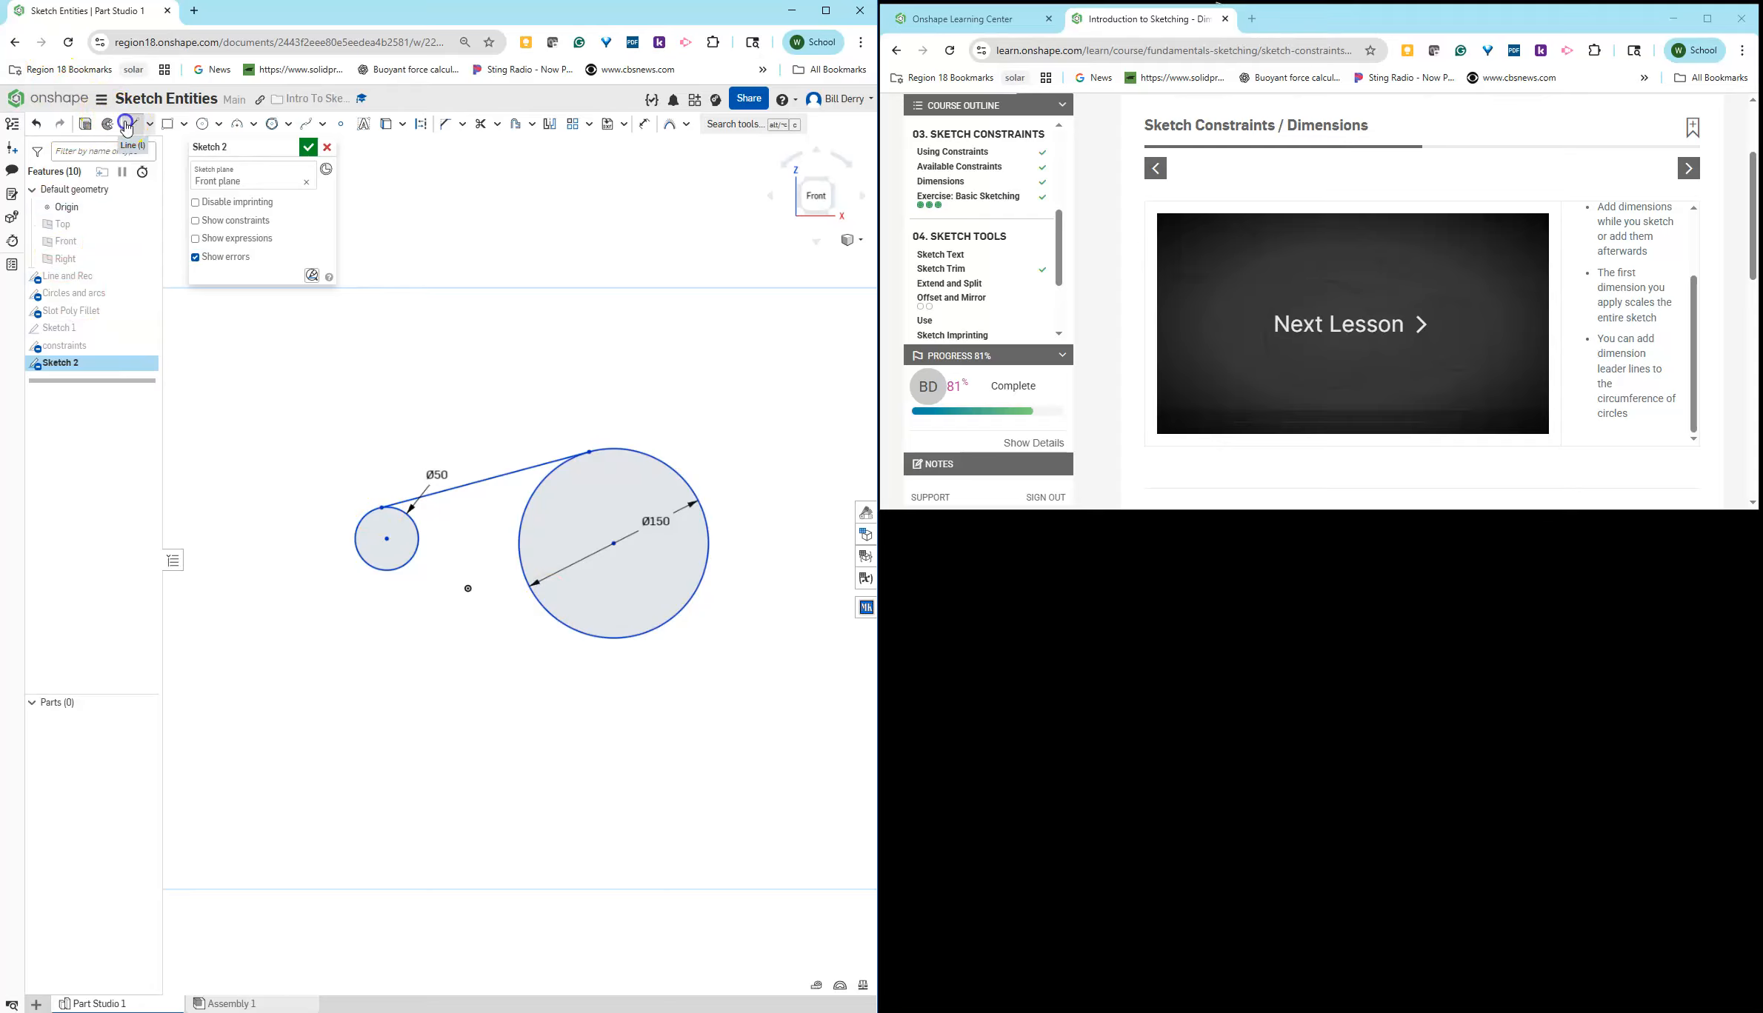
Step: Draw a line about 183 in long connecting the lower edges of the large and small circles
click(607, 637)
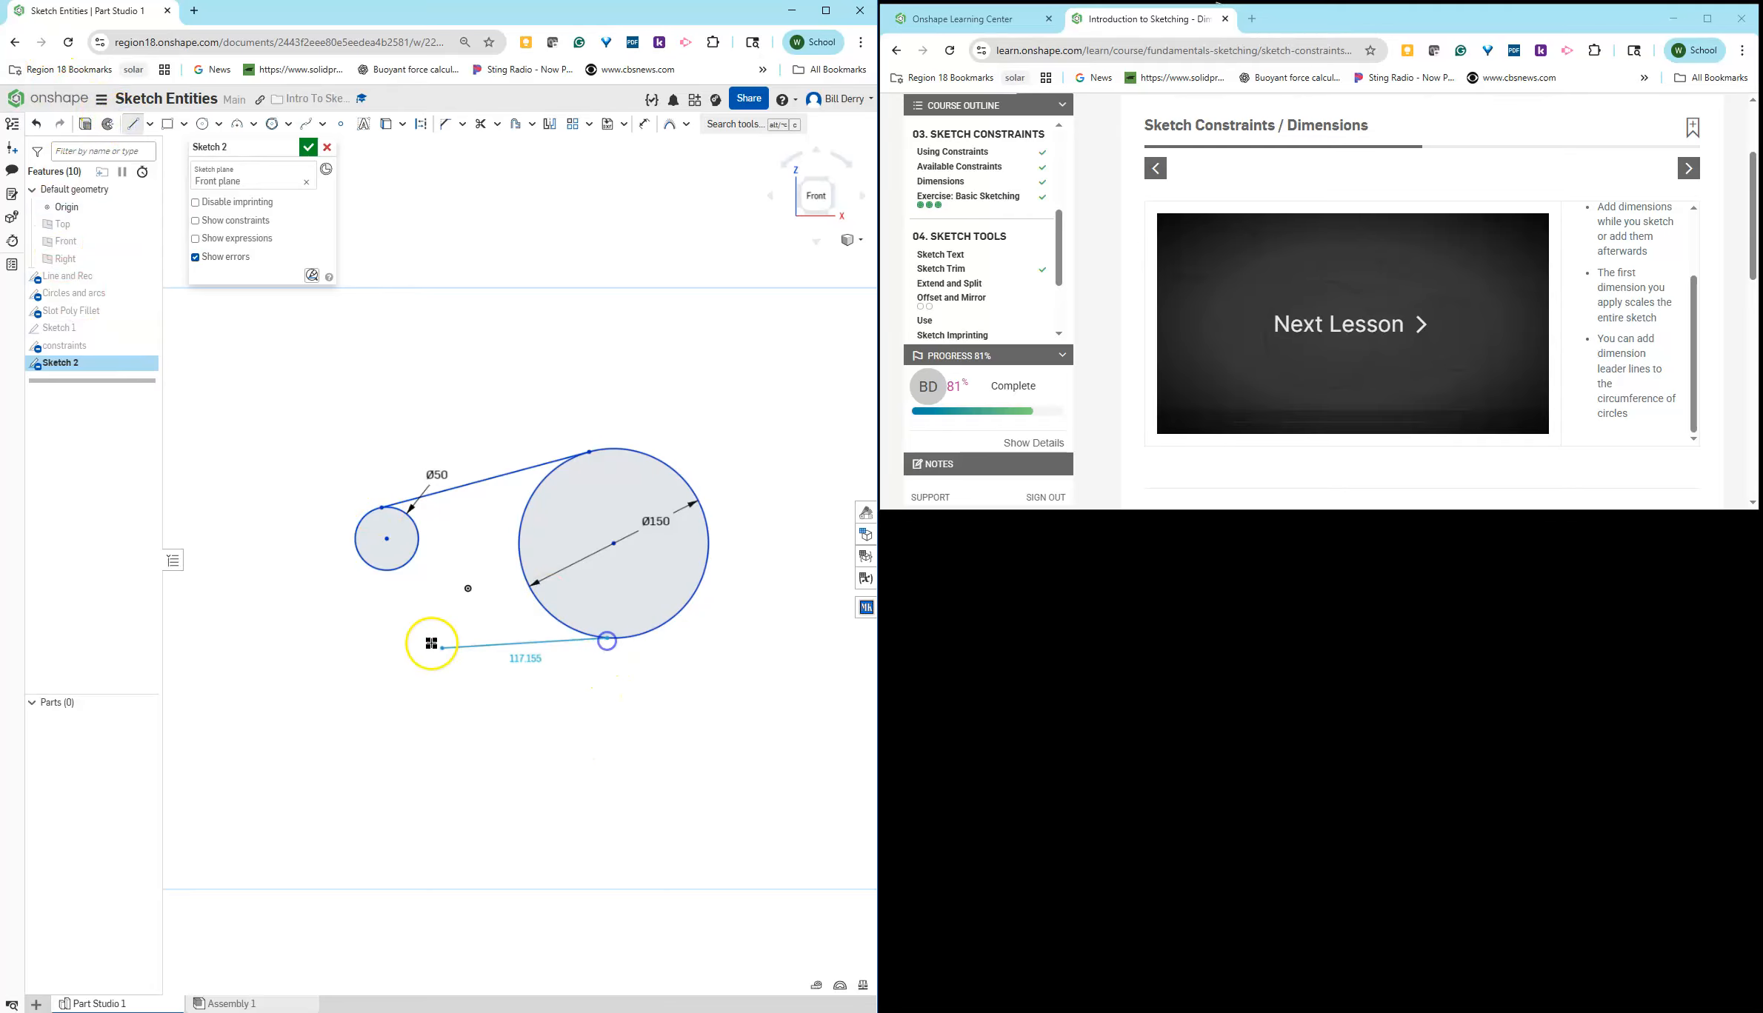
click(386, 572)
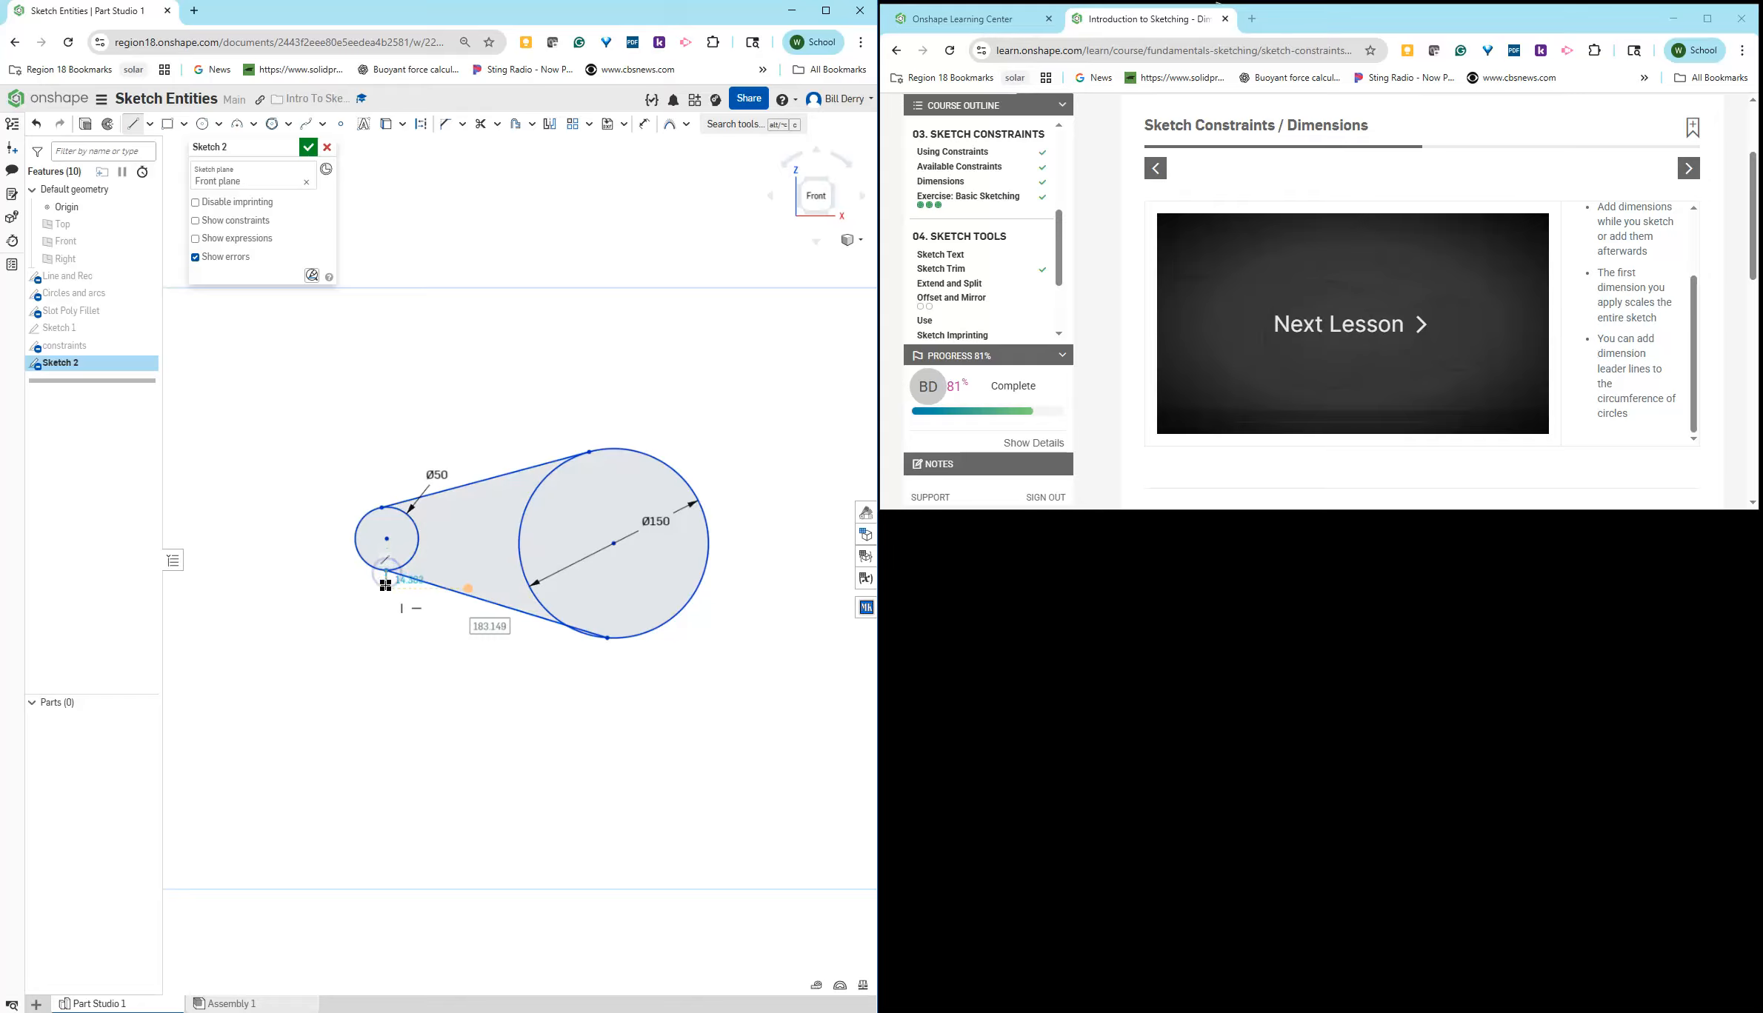
key(Escape)
Step: Apply a Tangent constraint between the small circle and the lower connecting line
scroll(420, 504, up, 5)
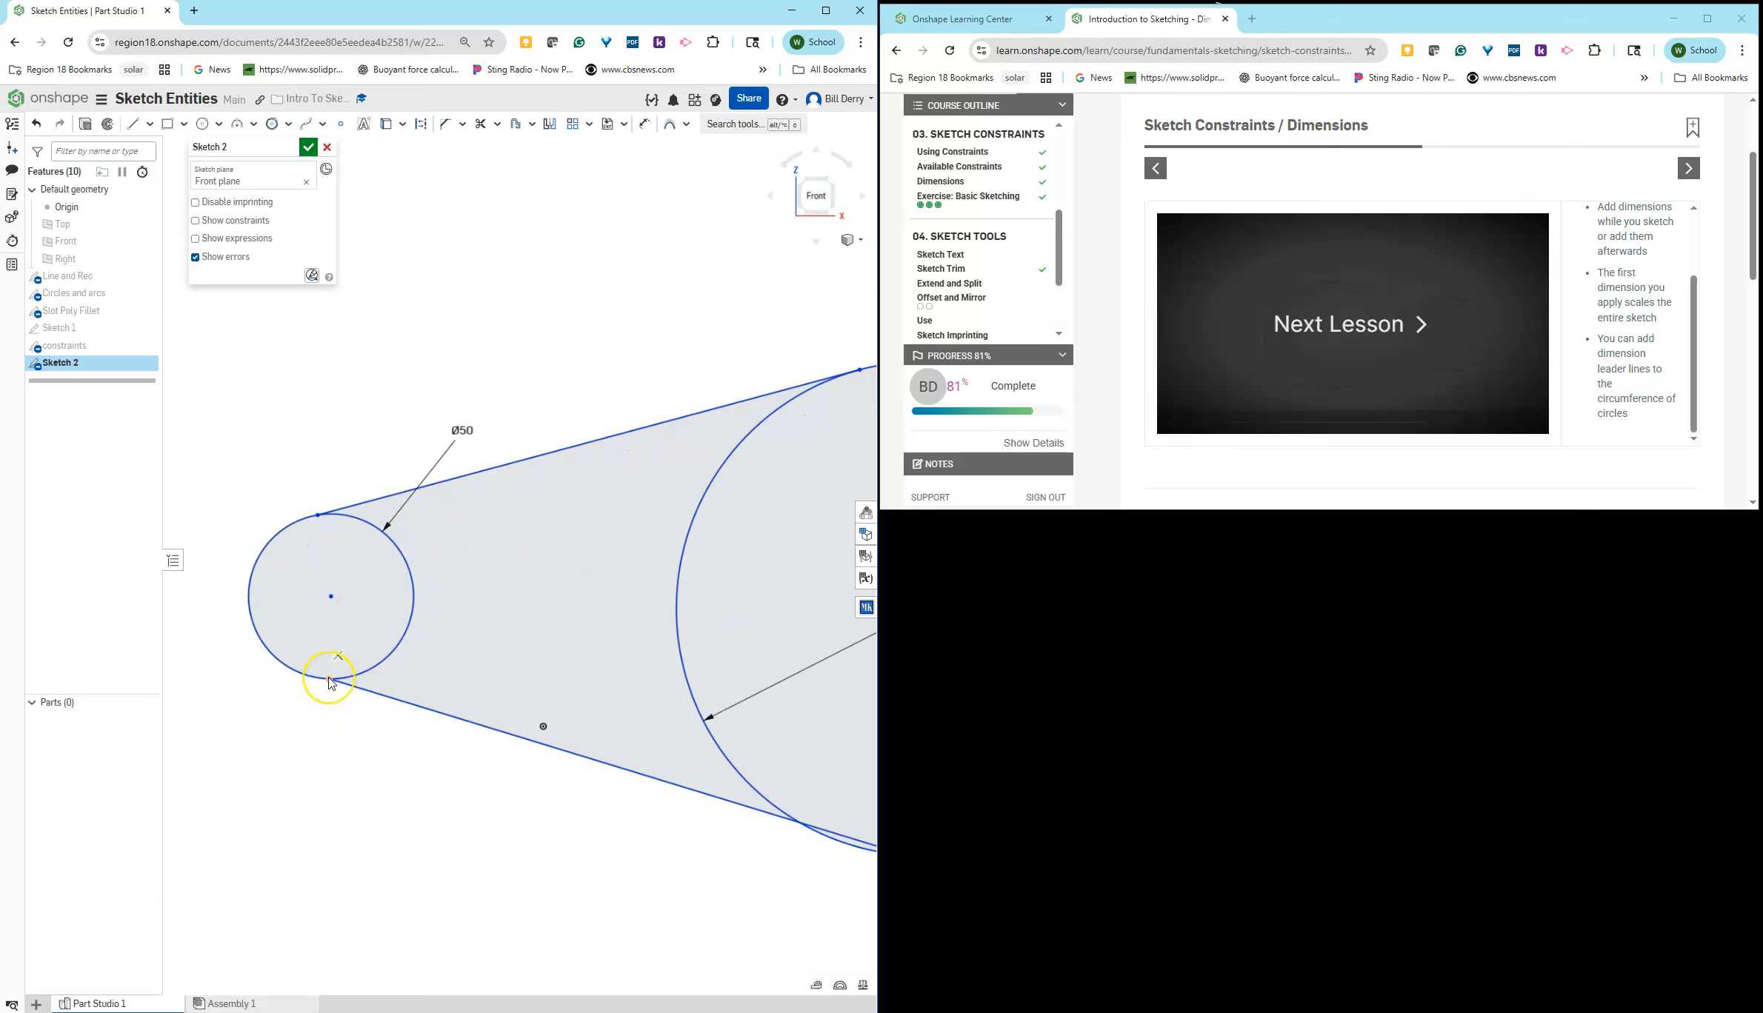
click(350, 505)
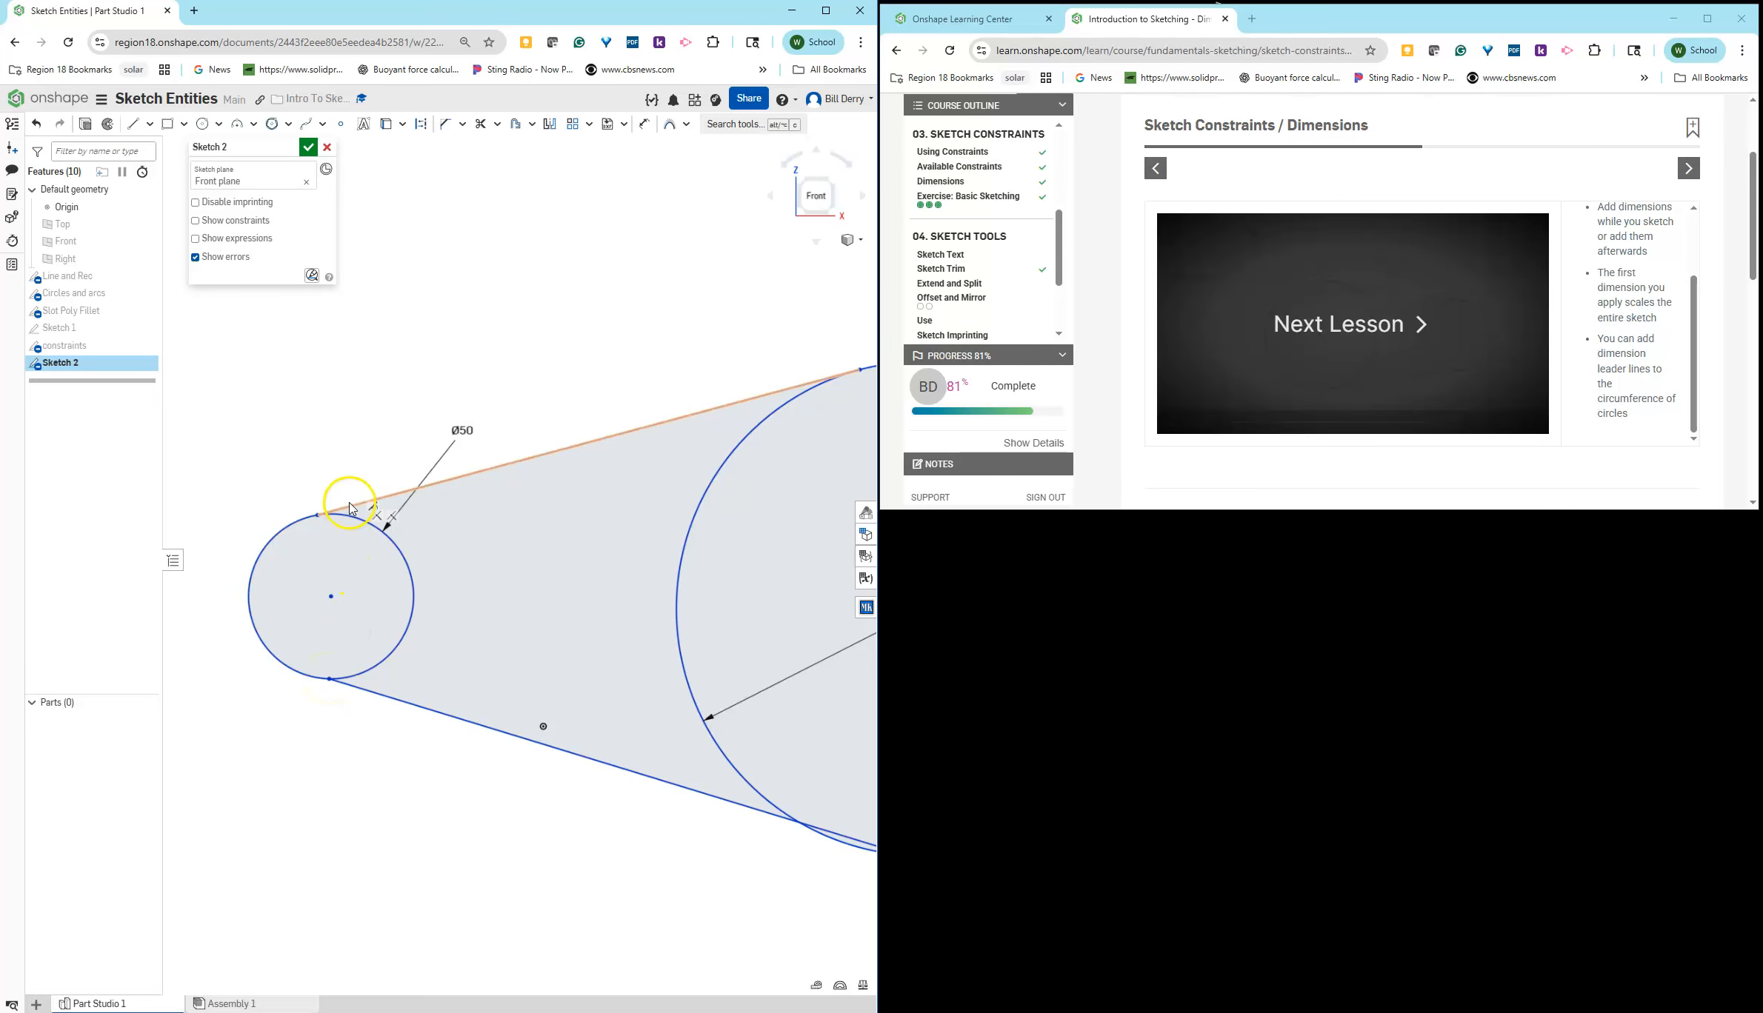
scroll(719, 777, down, 2)
scroll(629, 852, down, 5)
scroll(585, 814, up, 4)
drag(521, 757, 486, 722)
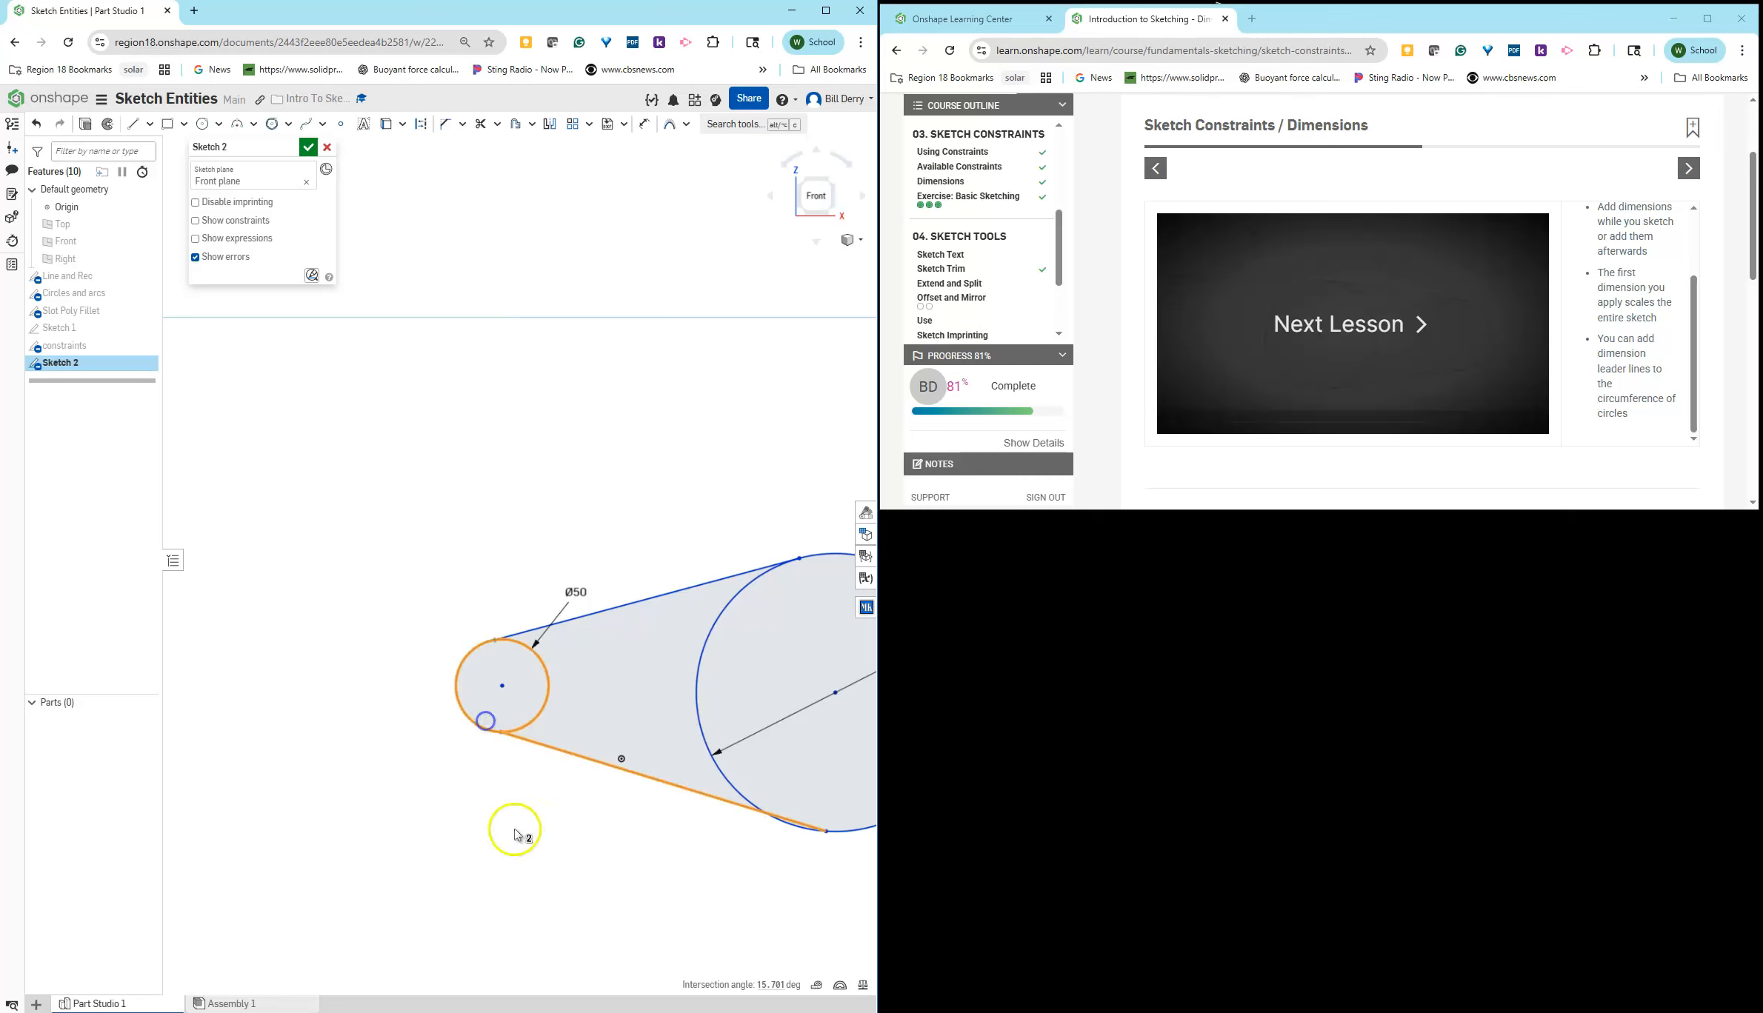
click(685, 125)
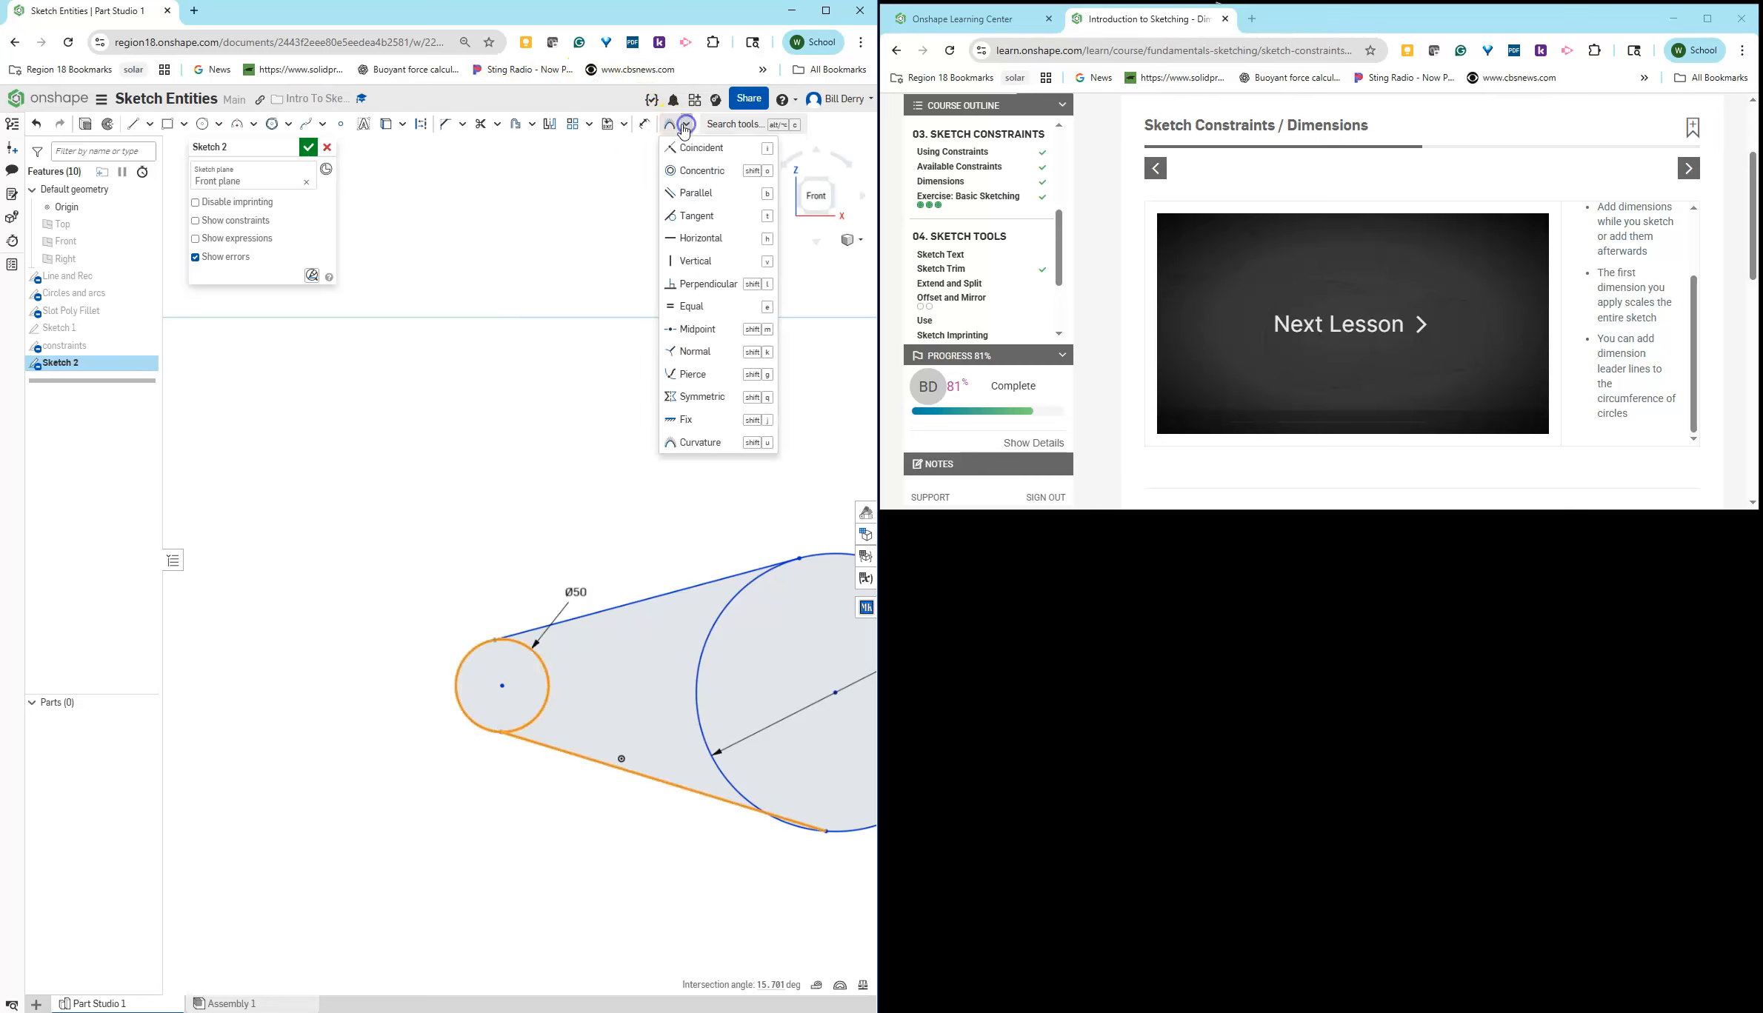
click(689, 230)
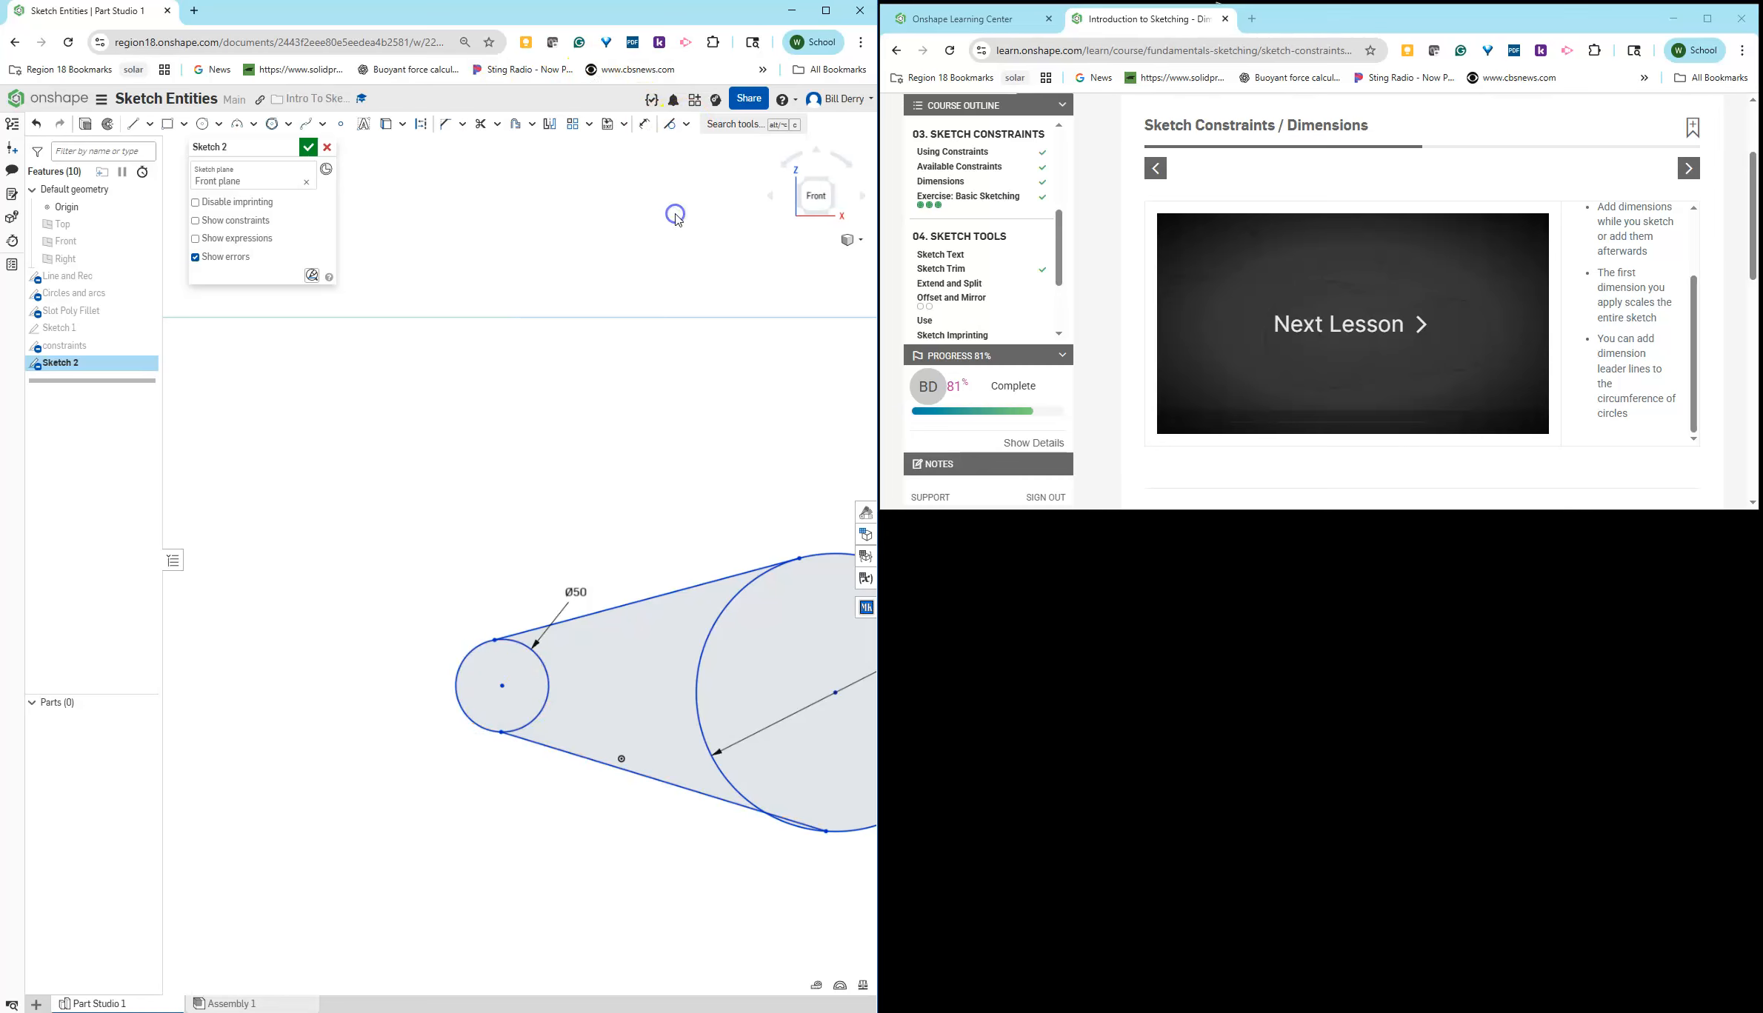
Step: Apply a Tangent constraint between the large circle and the lower connecting line
scroll(638, 597, down, 5)
scroll(708, 708, up, 4)
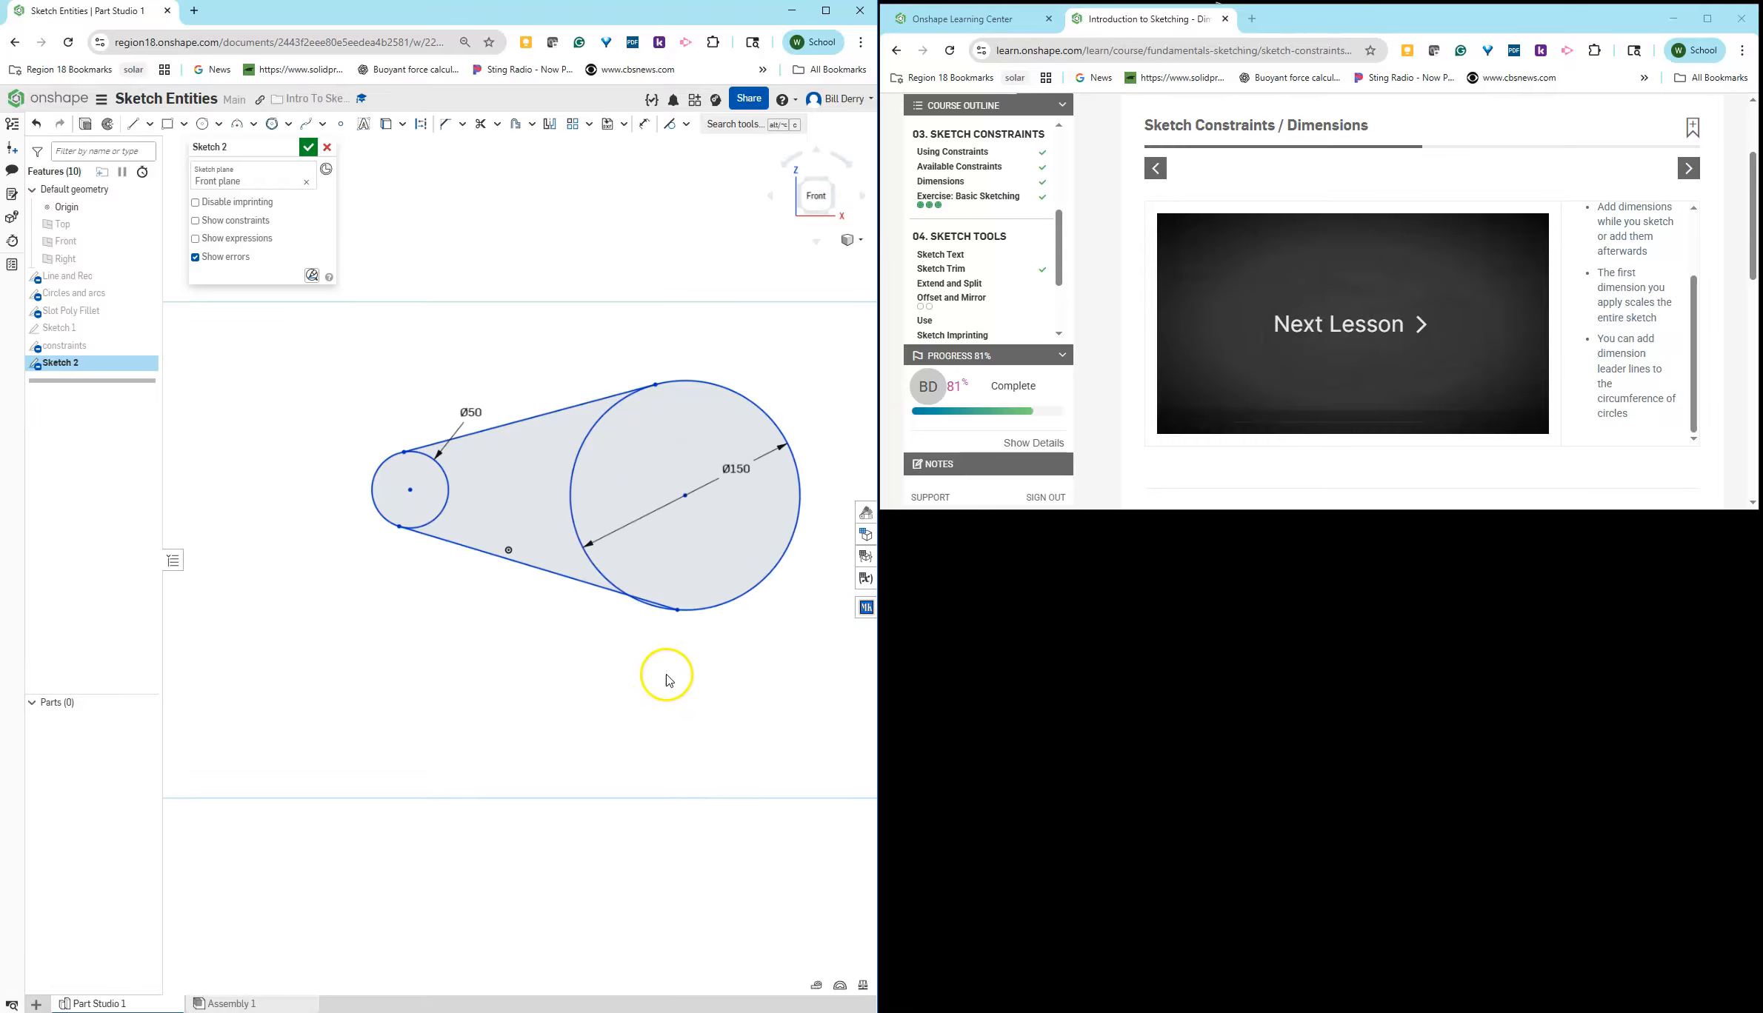
drag(689, 649, 618, 579)
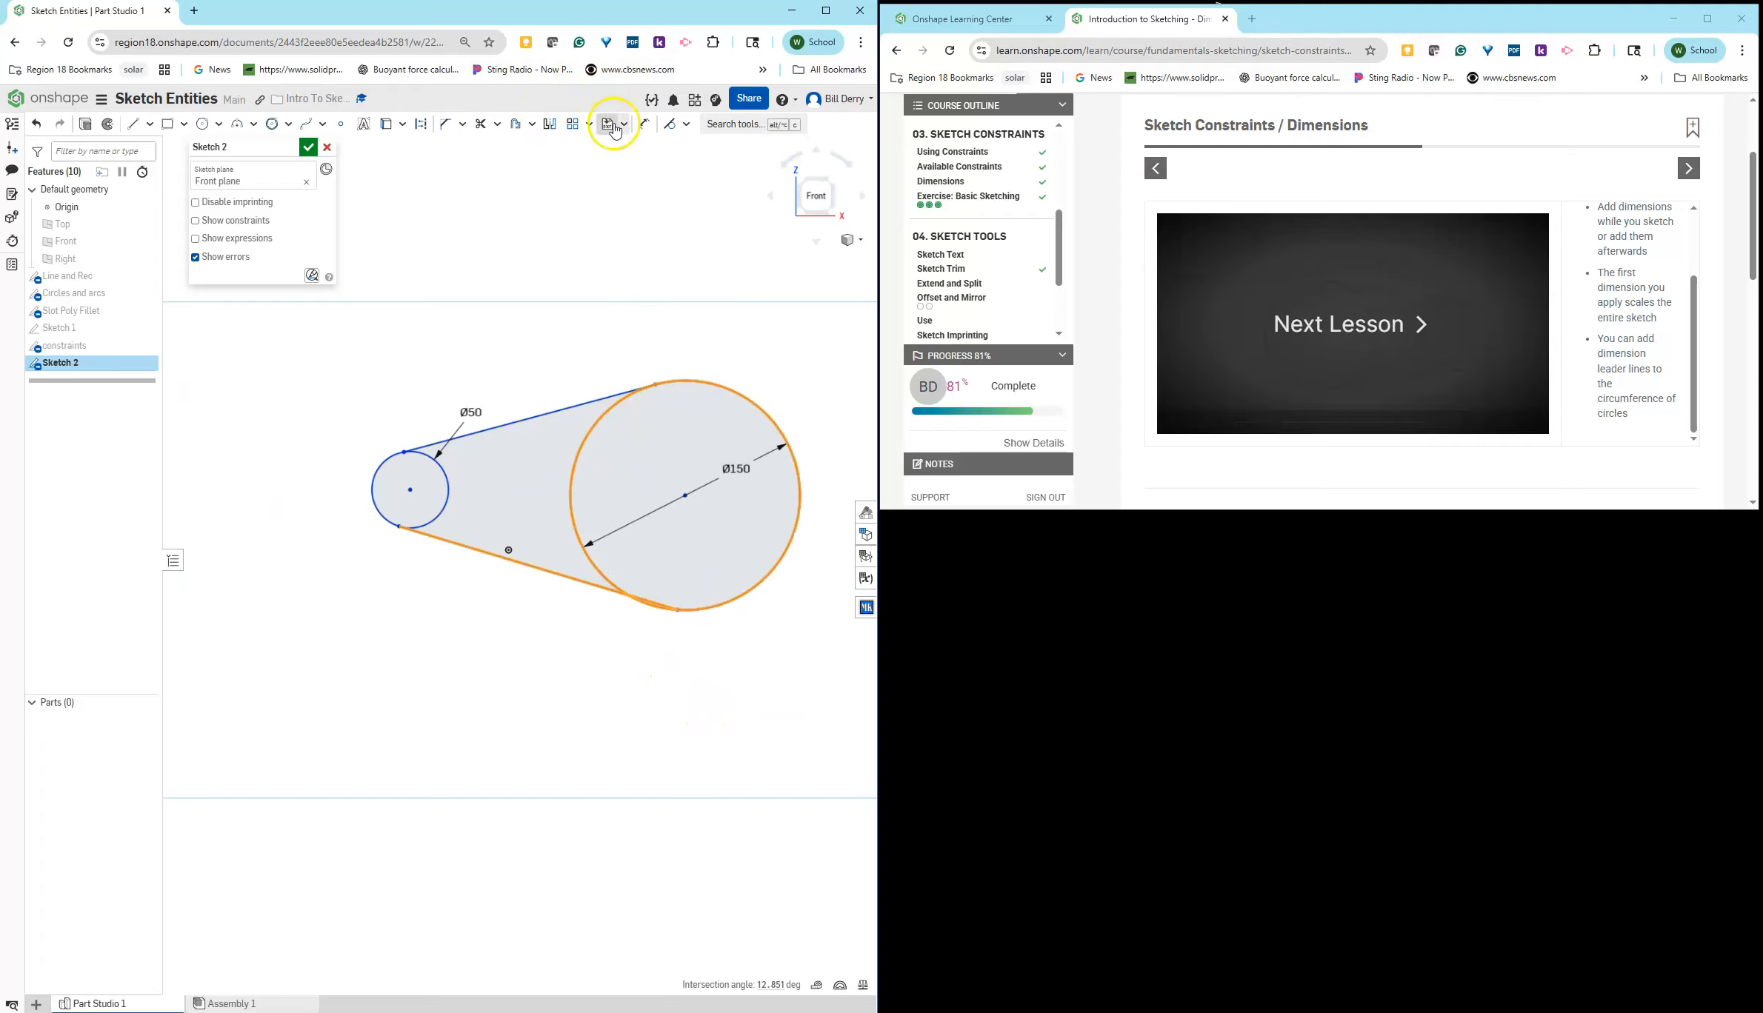
scroll(658, 621, up, 5)
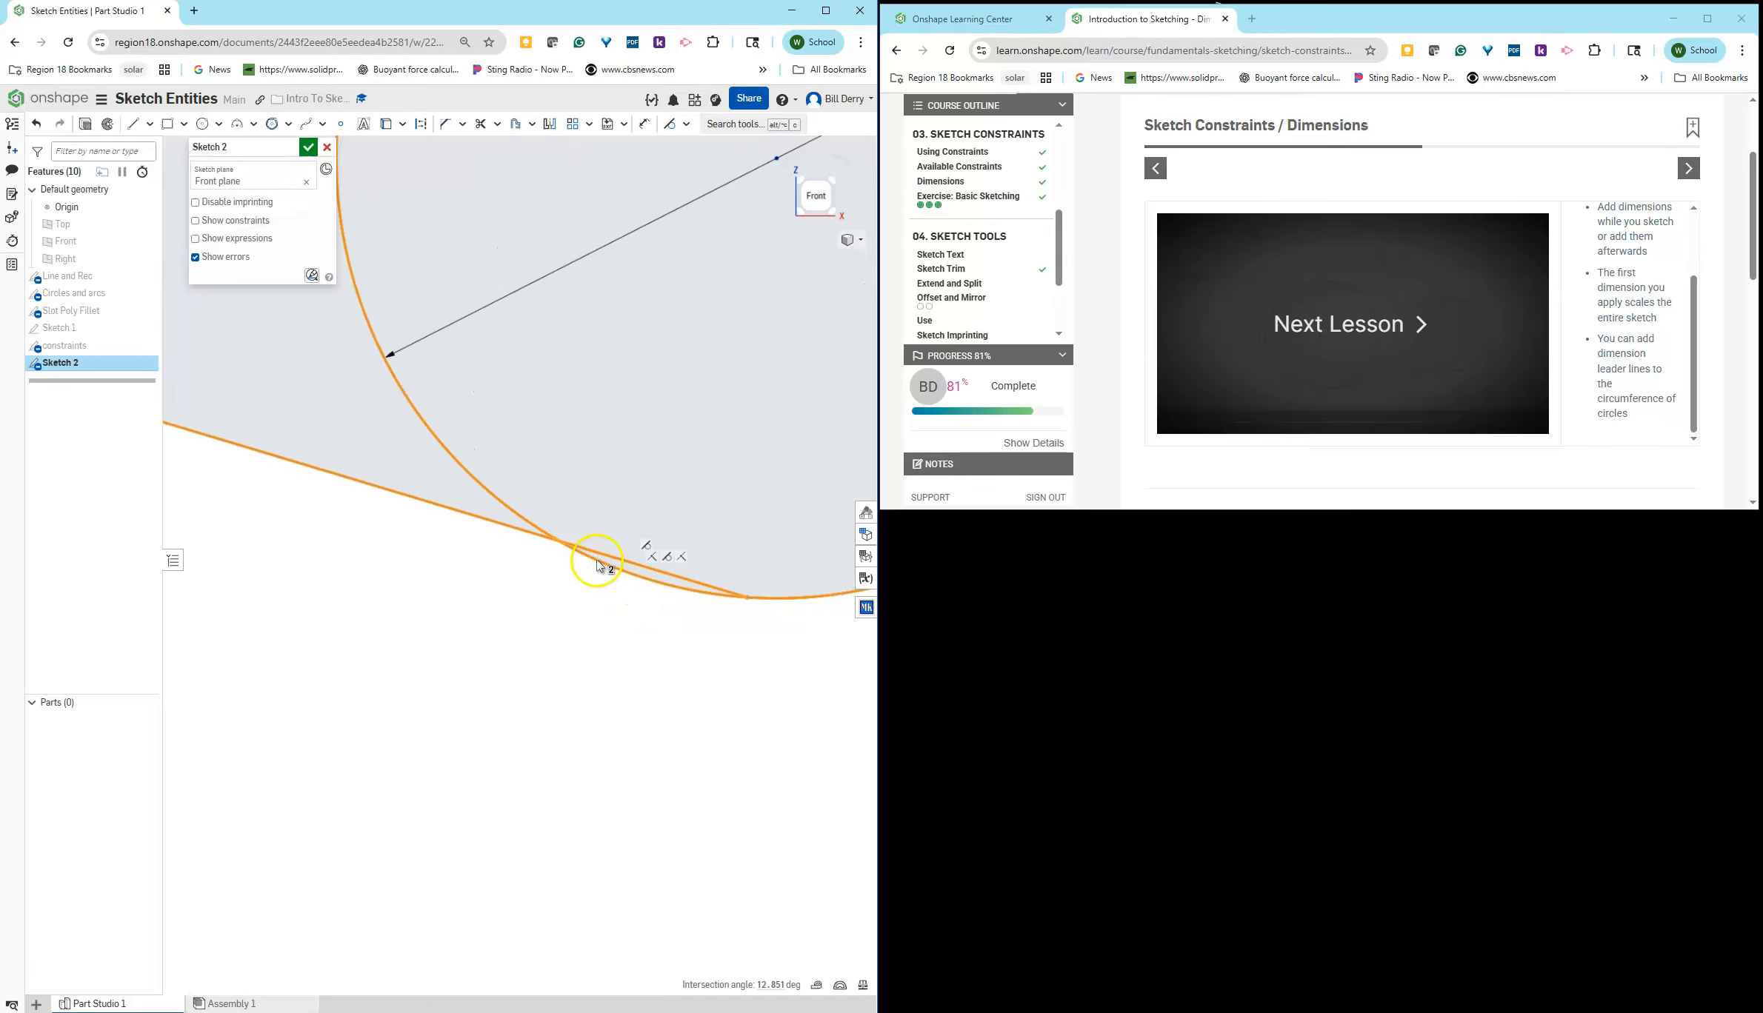
scroll(722, 639, down, 5)
click(670, 126)
click(734, 446)
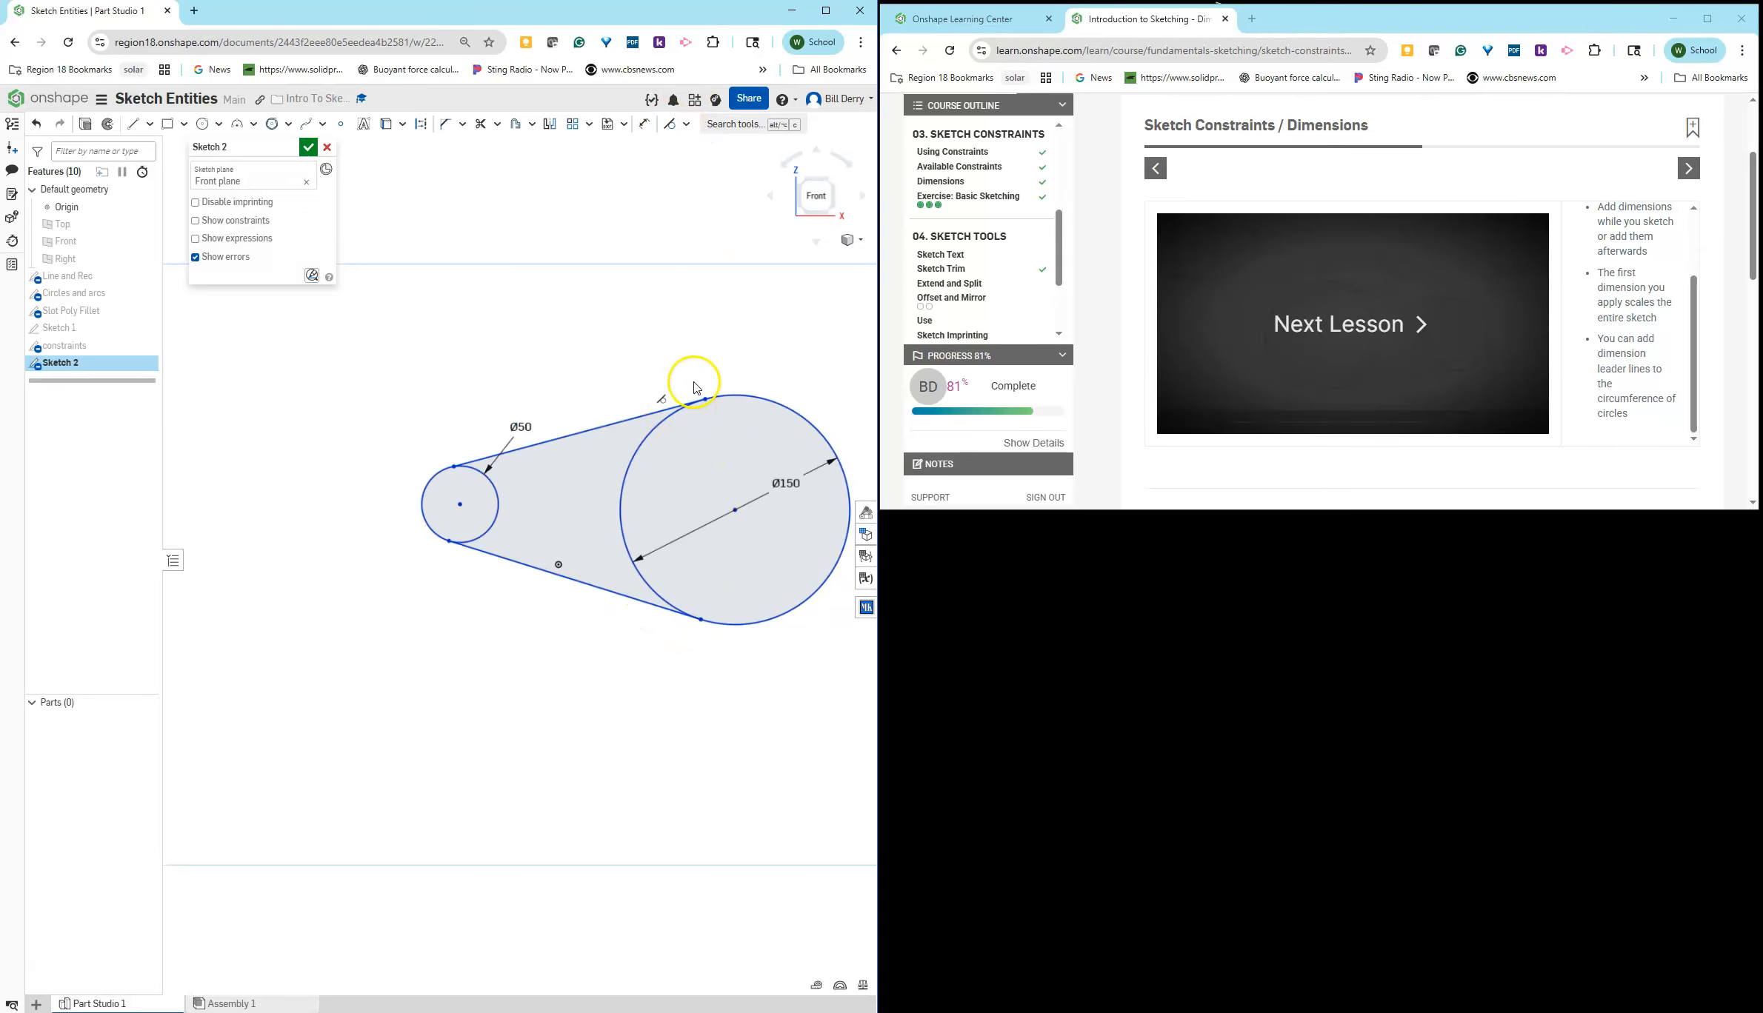
click(670, 409)
click(474, 474)
scroll(561, 592, up, 2)
scroll(570, 585, down, 4)
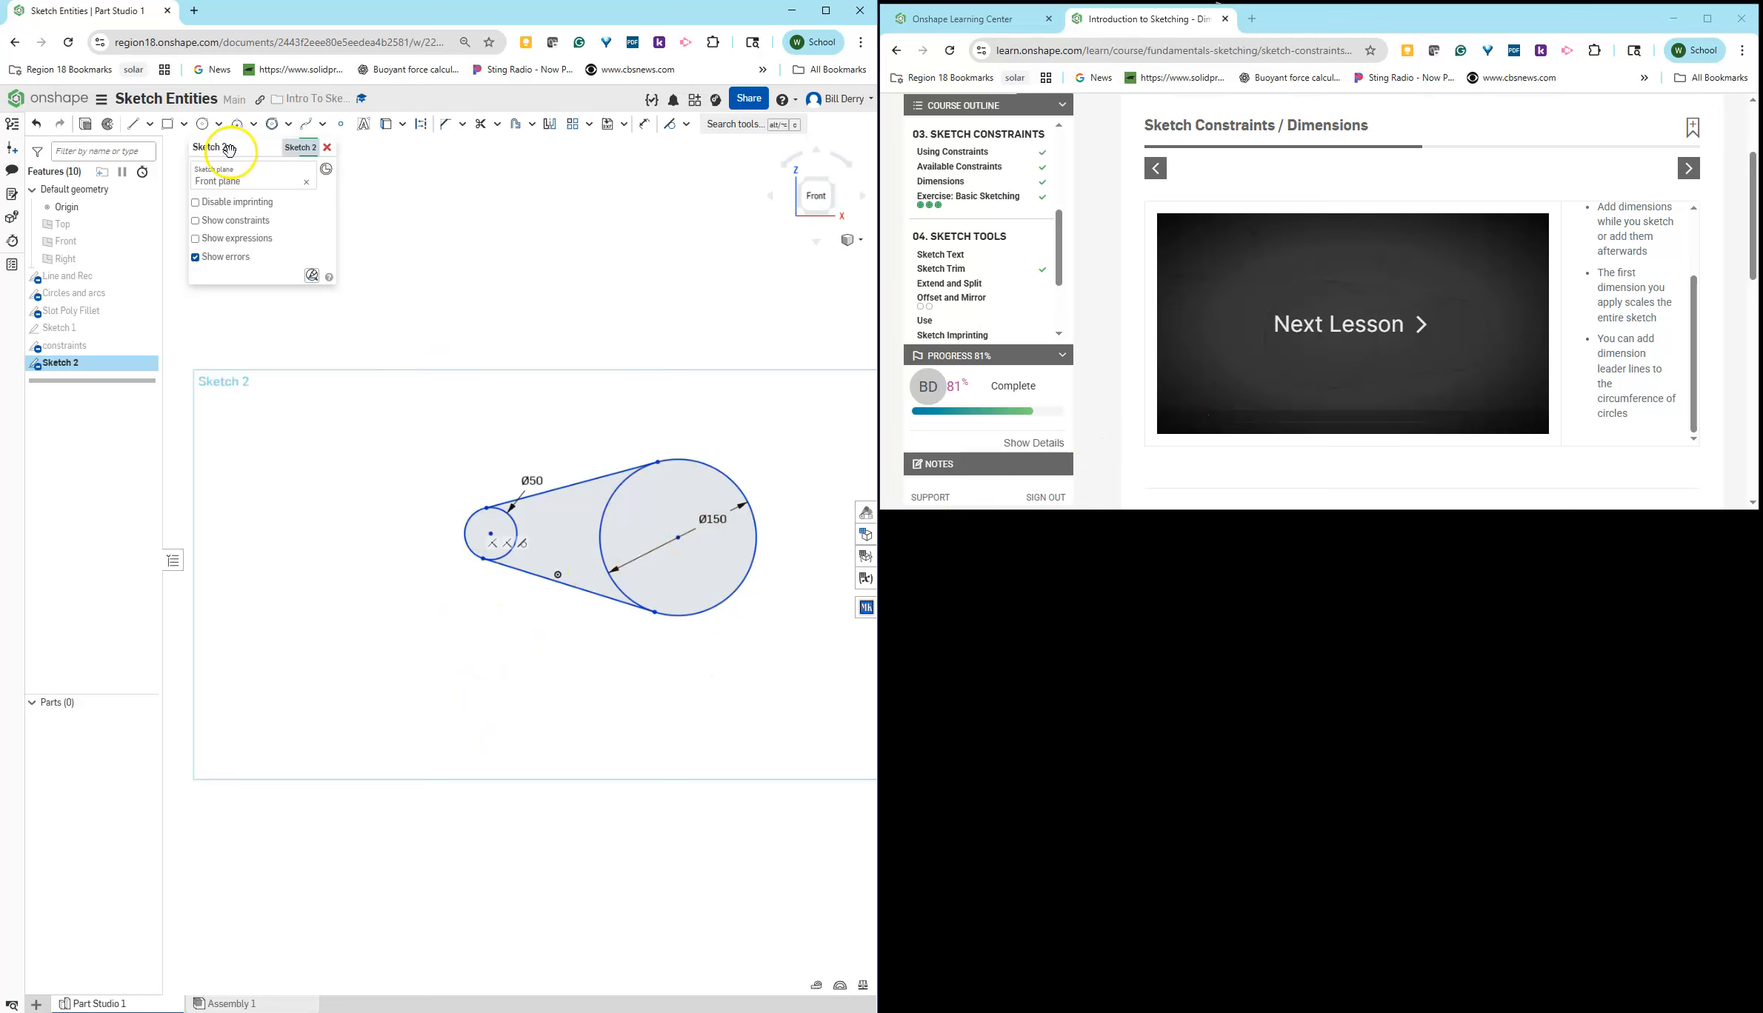
Step: Dimension the angle between the upper and lower connecting lines as 32°
click(644, 124)
click(543, 492)
click(519, 577)
click(545, 538)
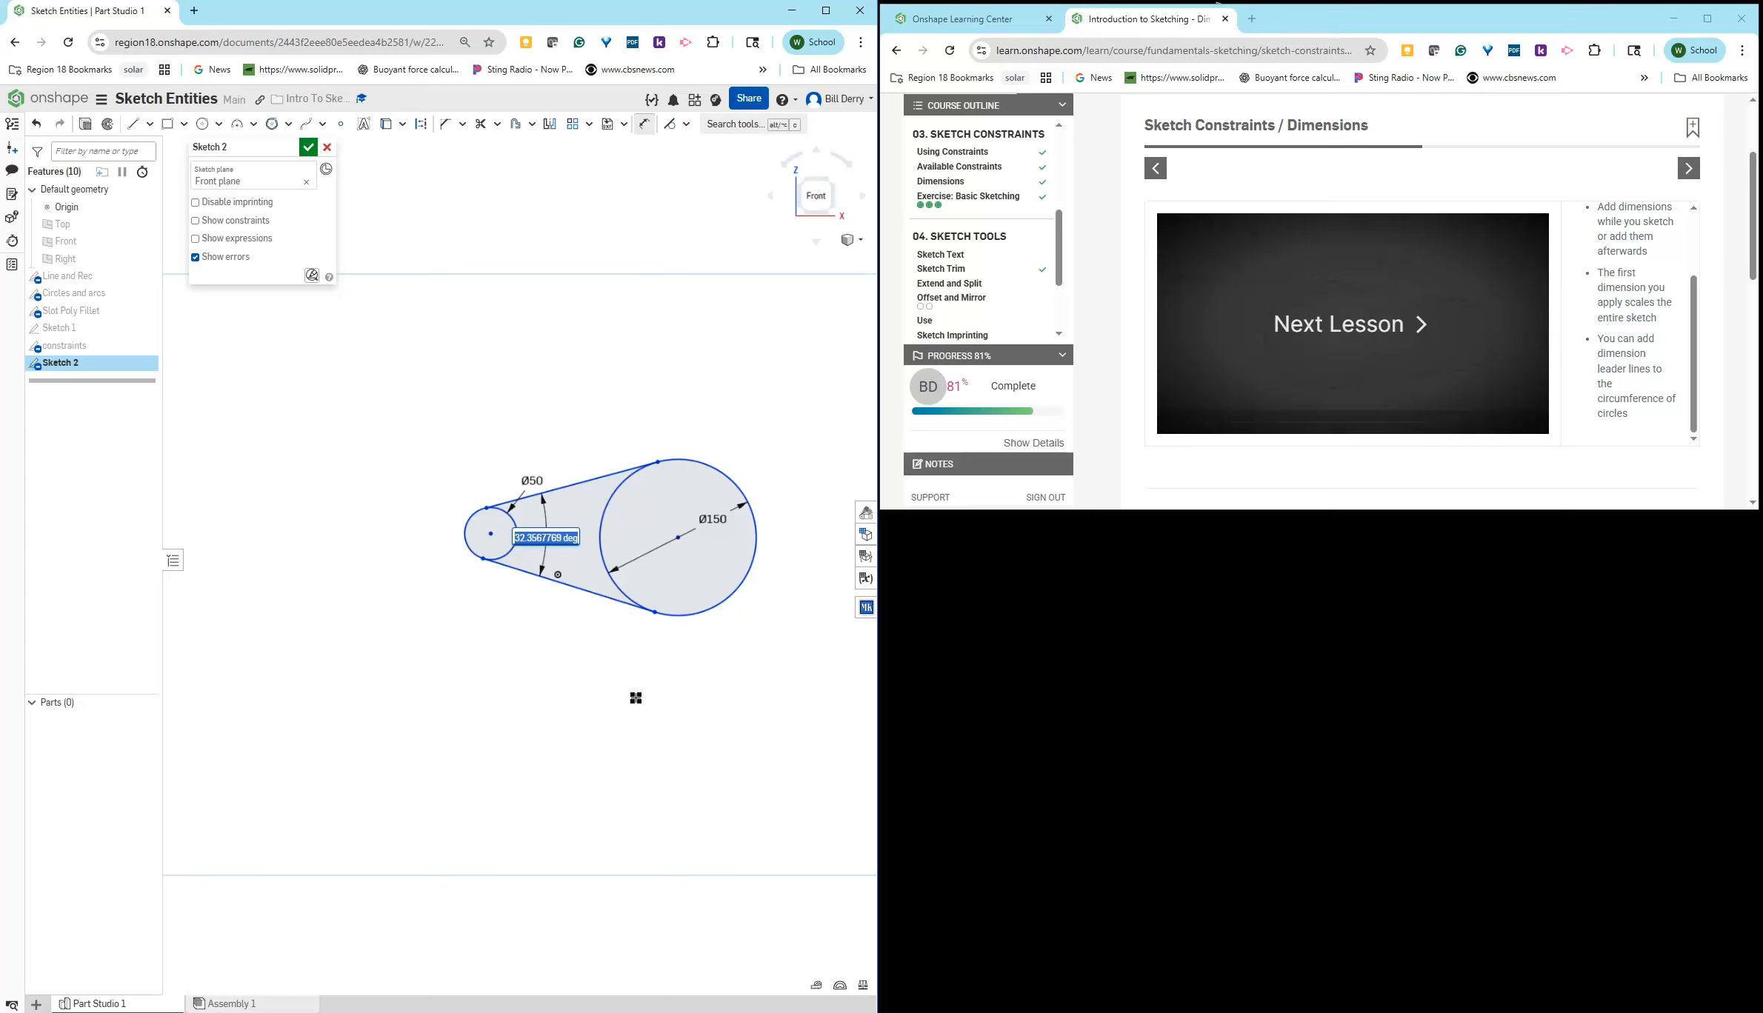
key(Return)
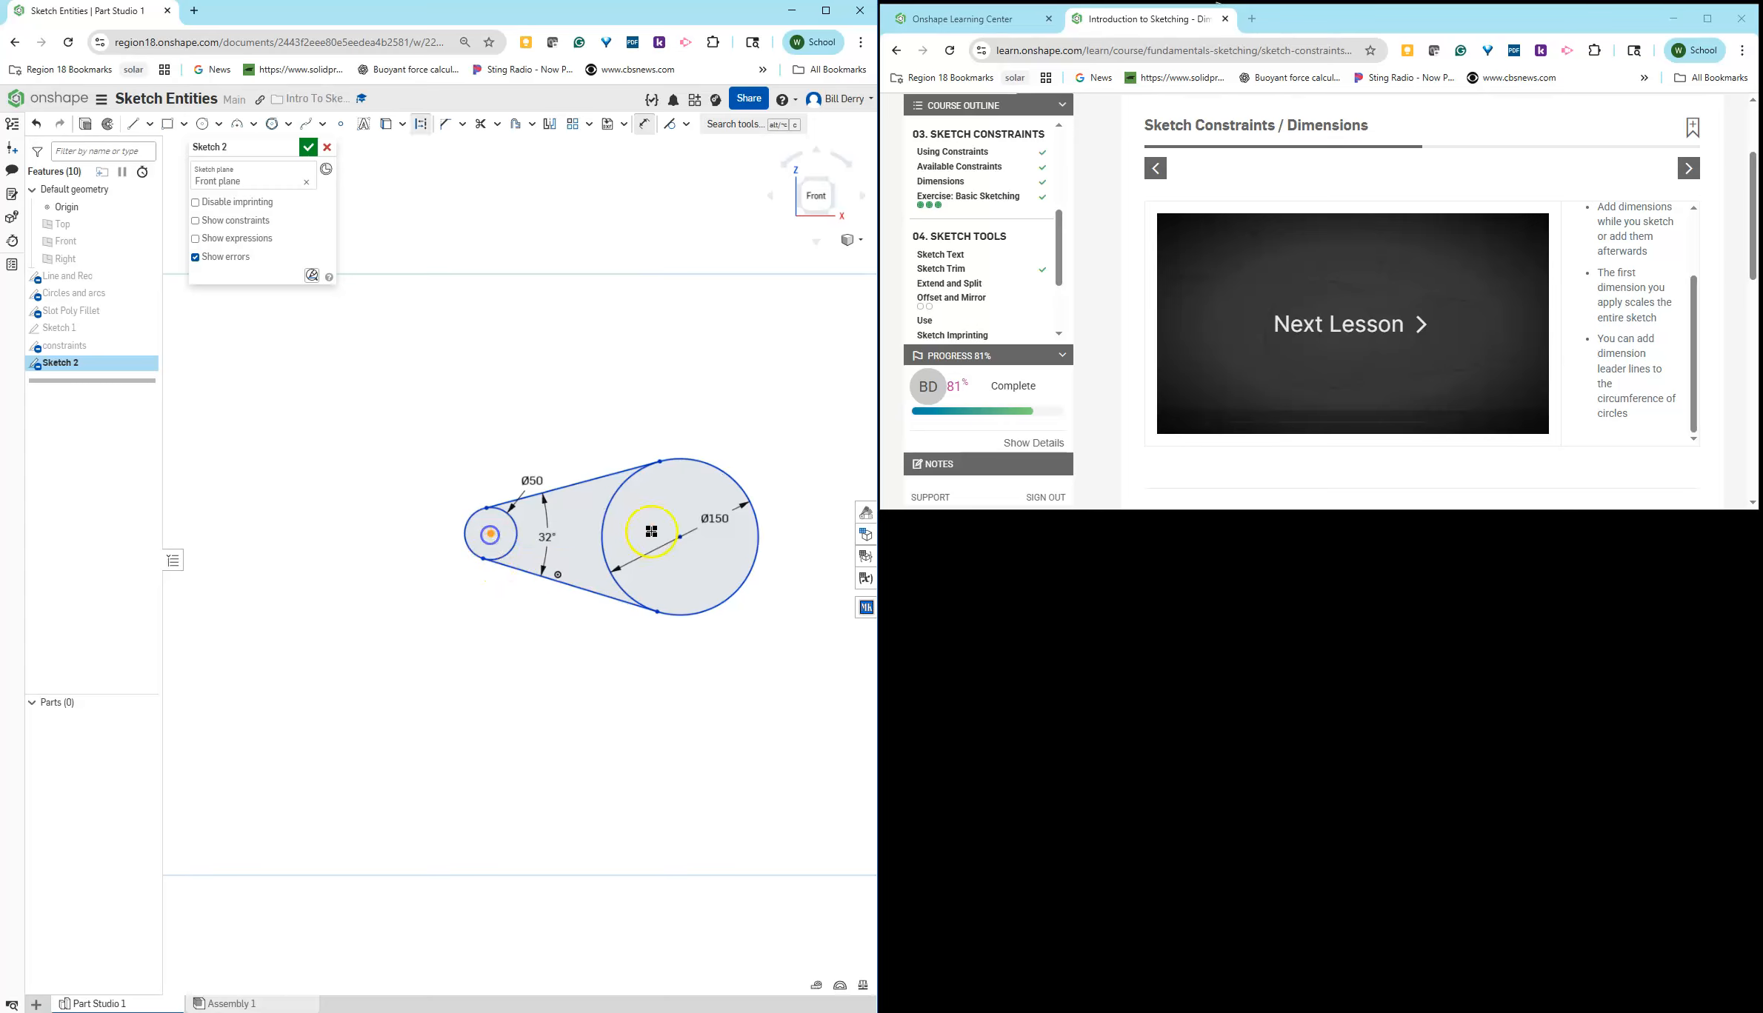
Step: Try to dimension the horizontal distance between the two circle centres as 150 in, then undo that value
click(679, 536)
click(565, 654)
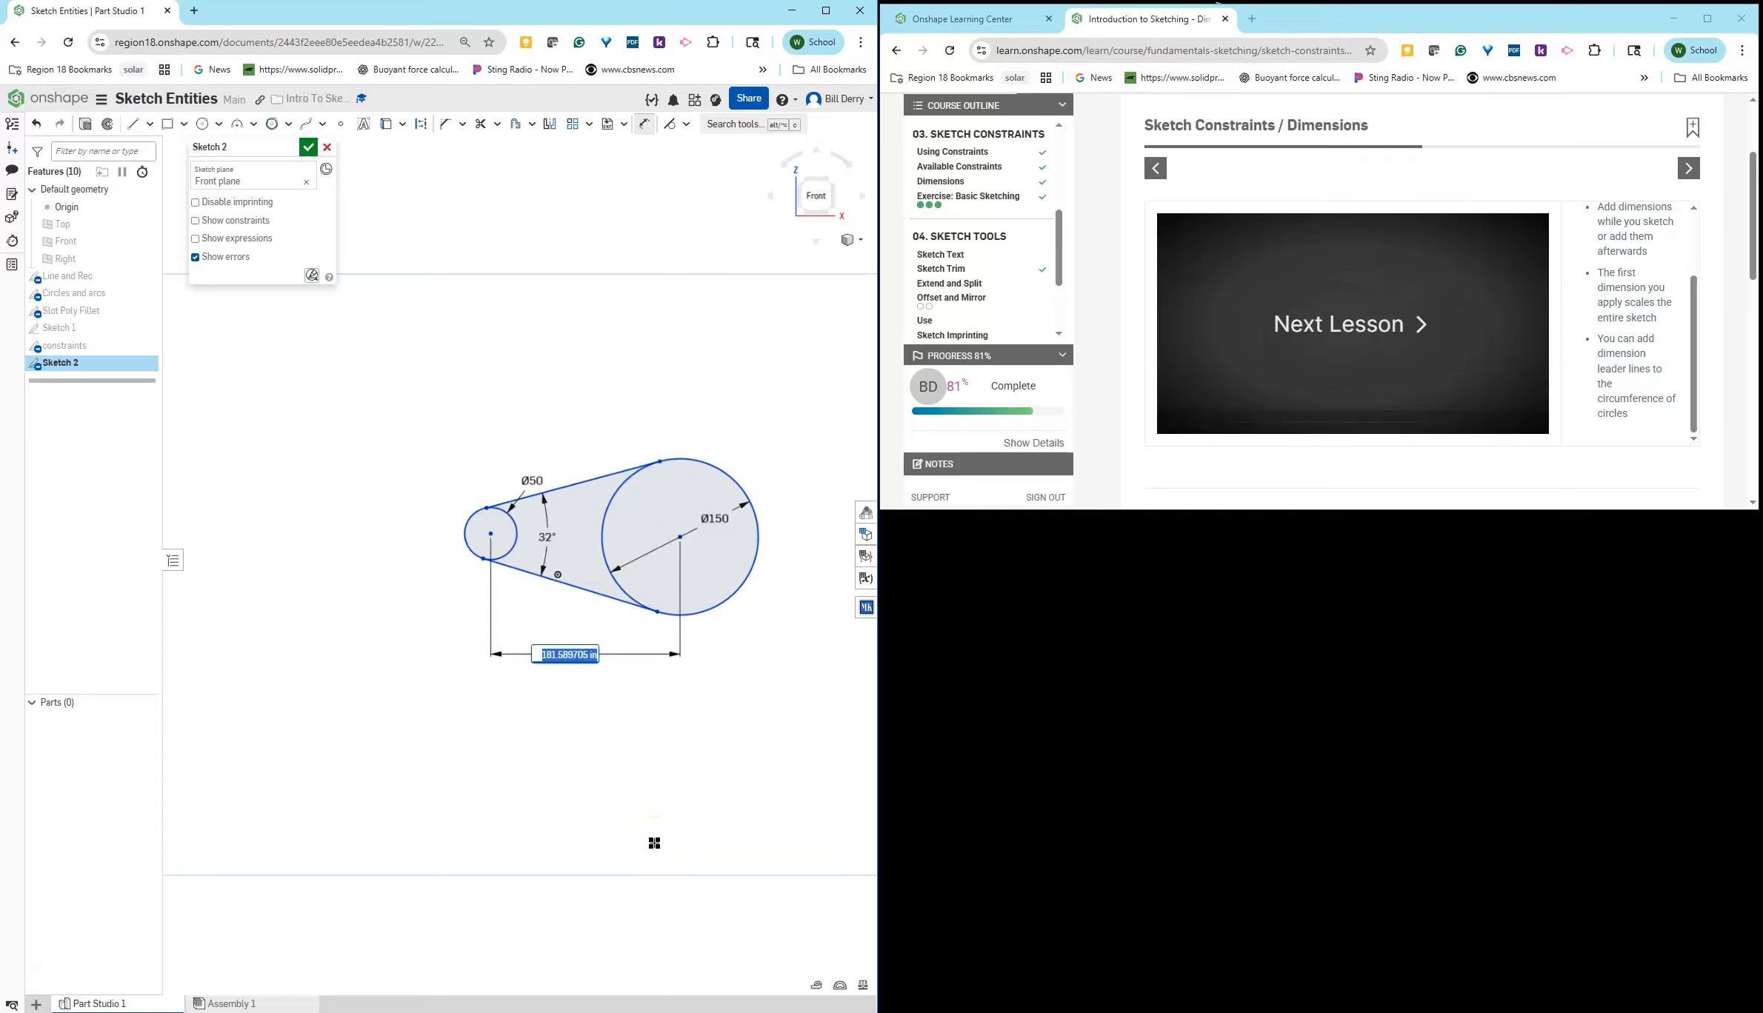
text(150)
key(Return)
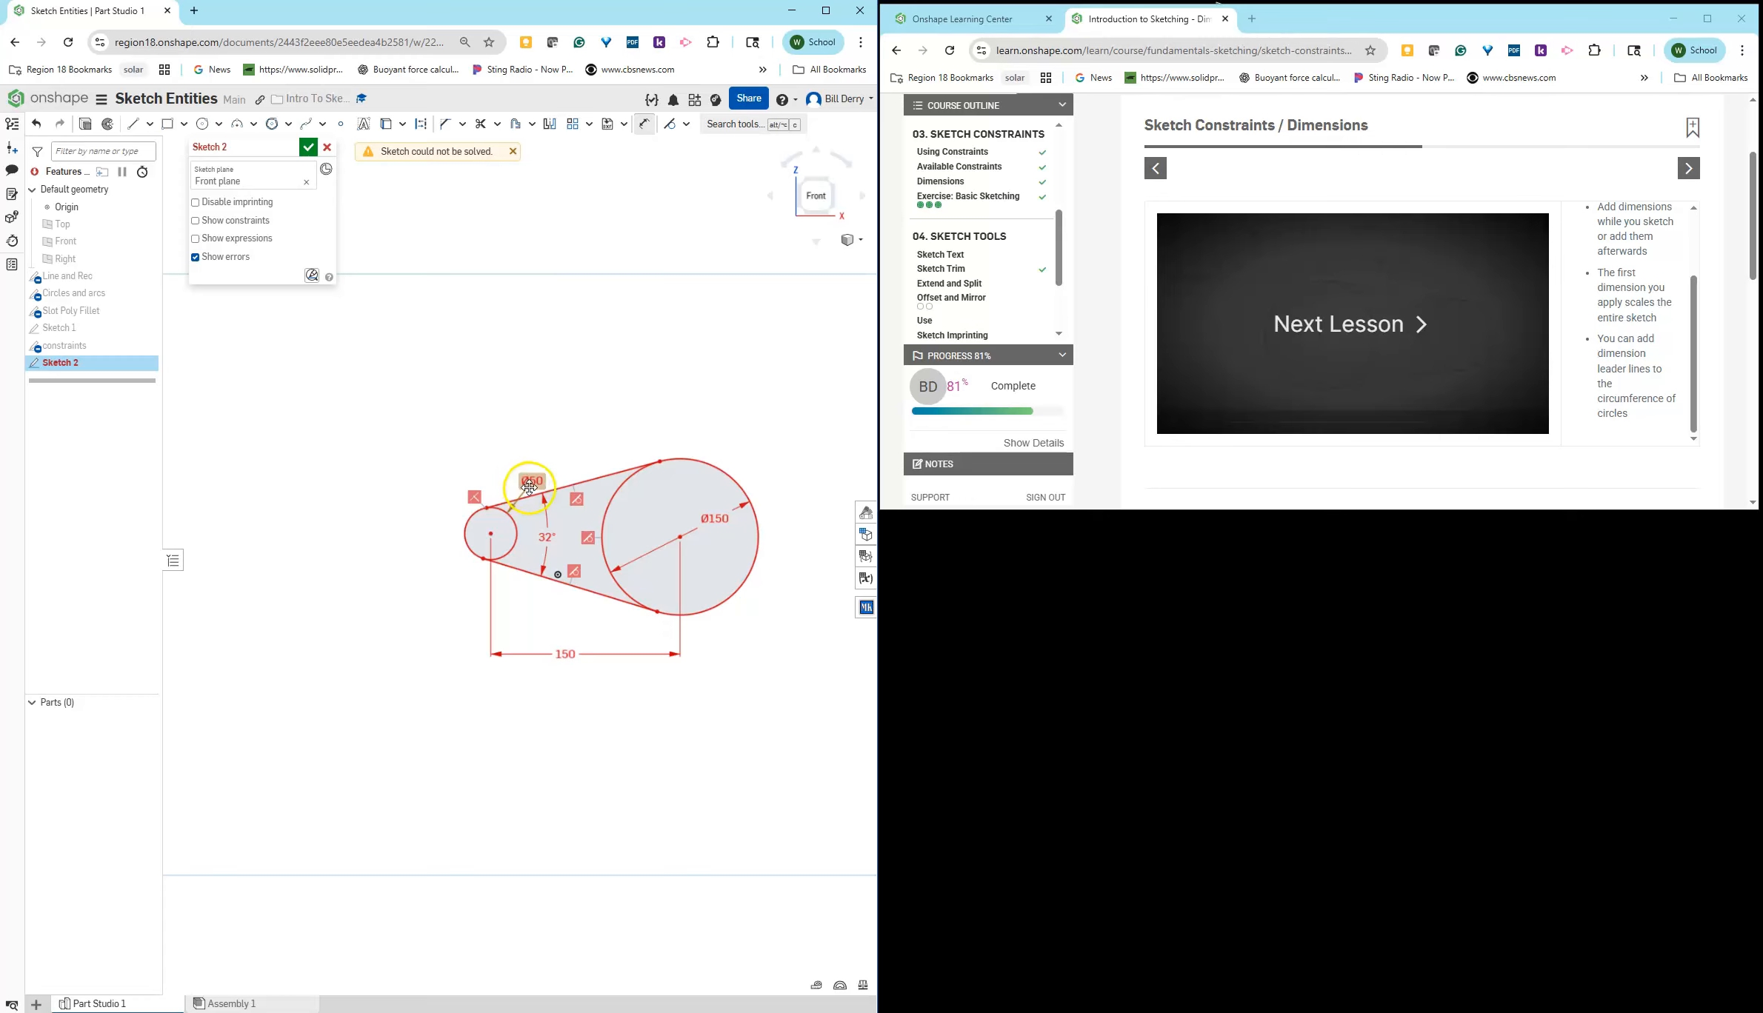
key(ctrl+z)
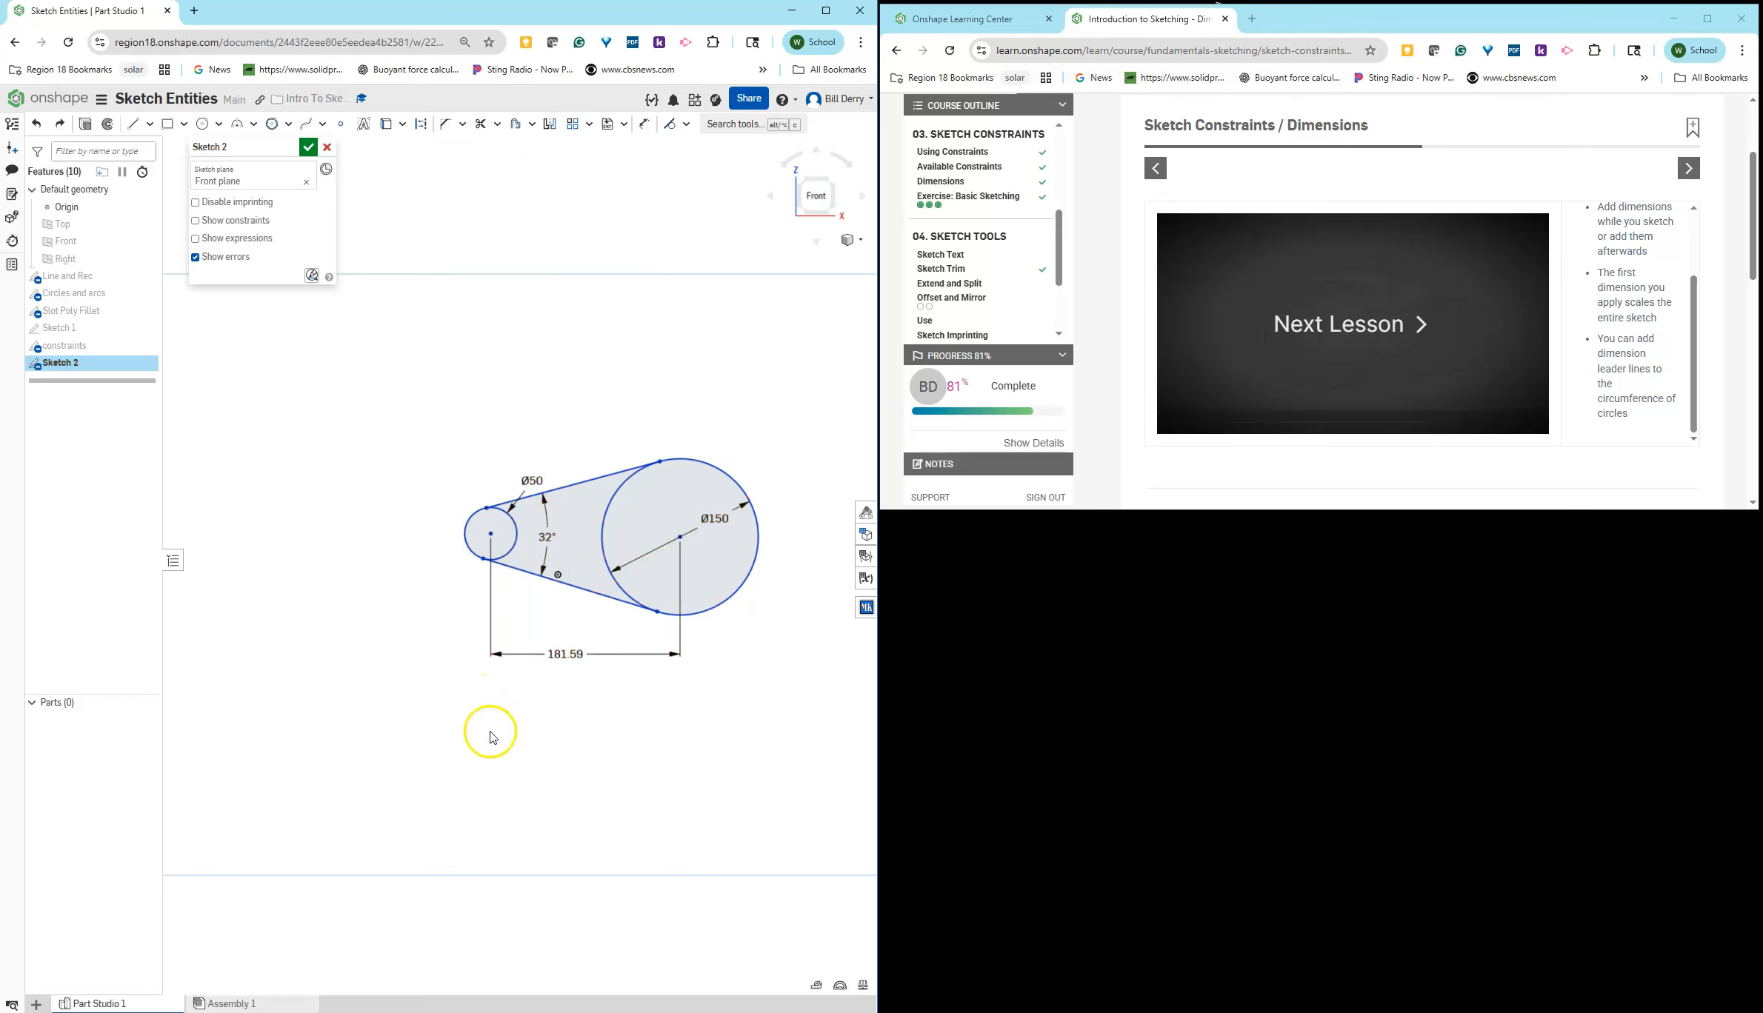
Step: Delete the centre-to-centre distance dimension and the angle dimension between the two connecting lines
drag(636, 707, 477, 641)
click(417, 631)
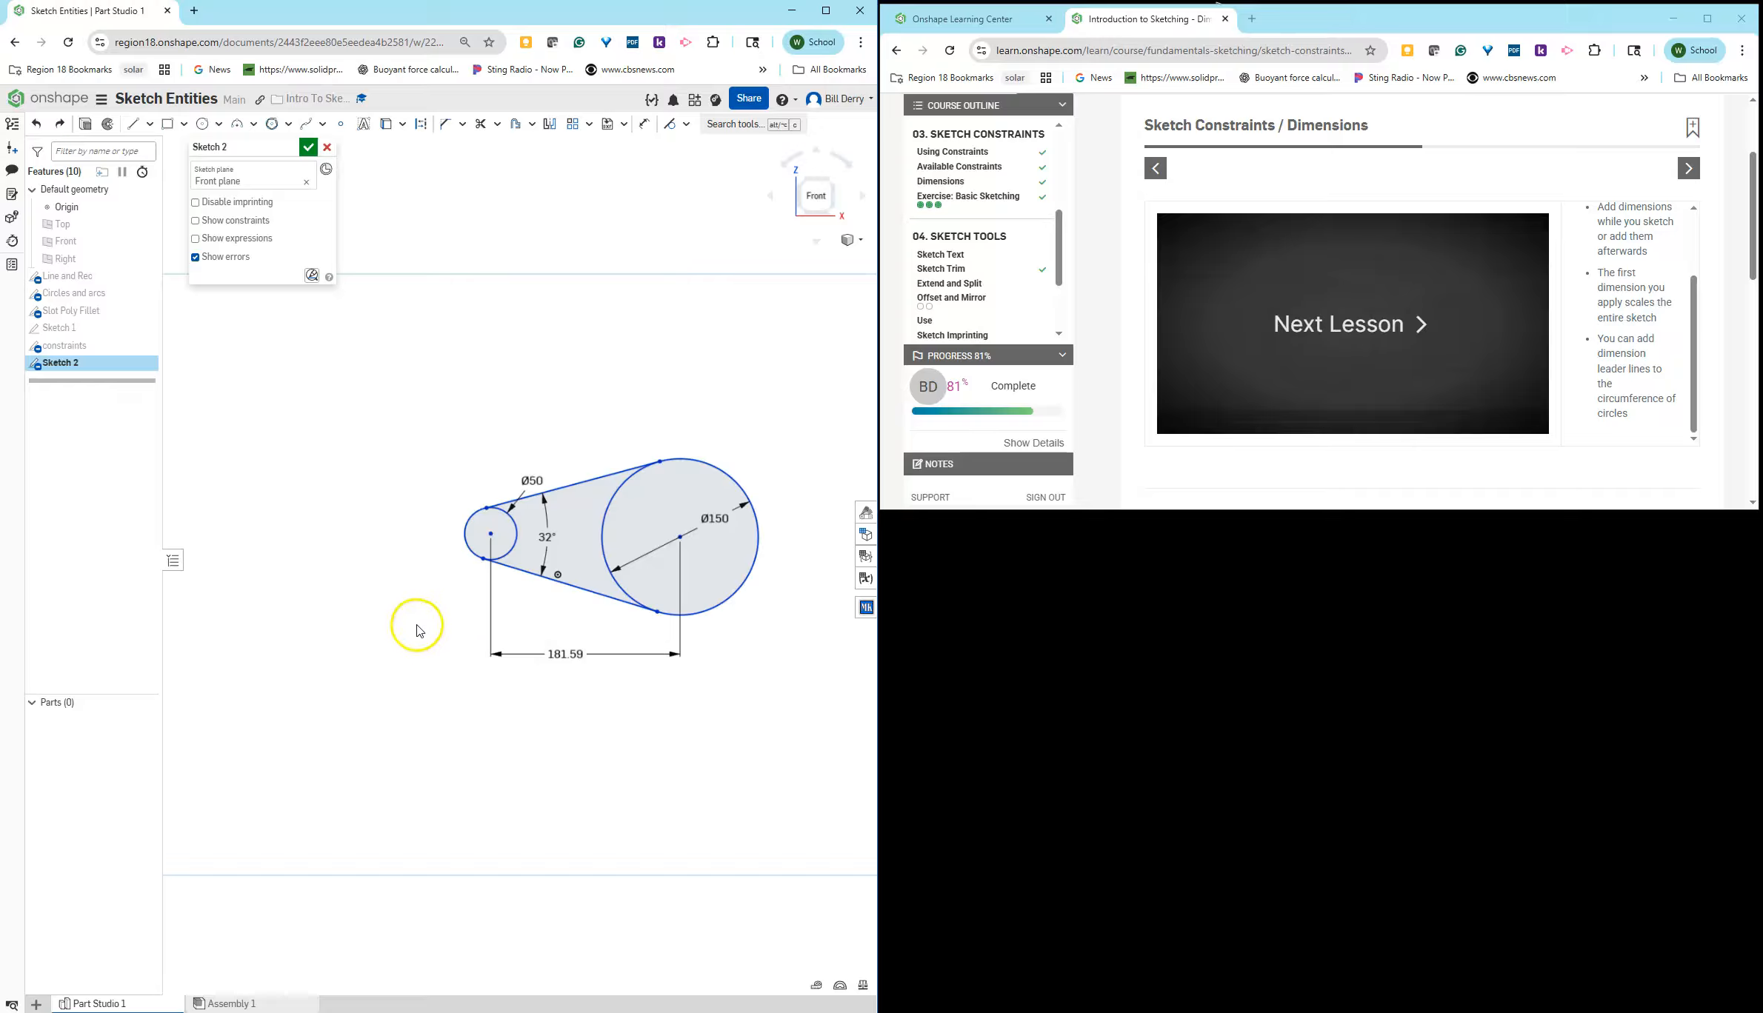
click(518, 654)
key(Delete)
scroll(567, 554, up, 3)
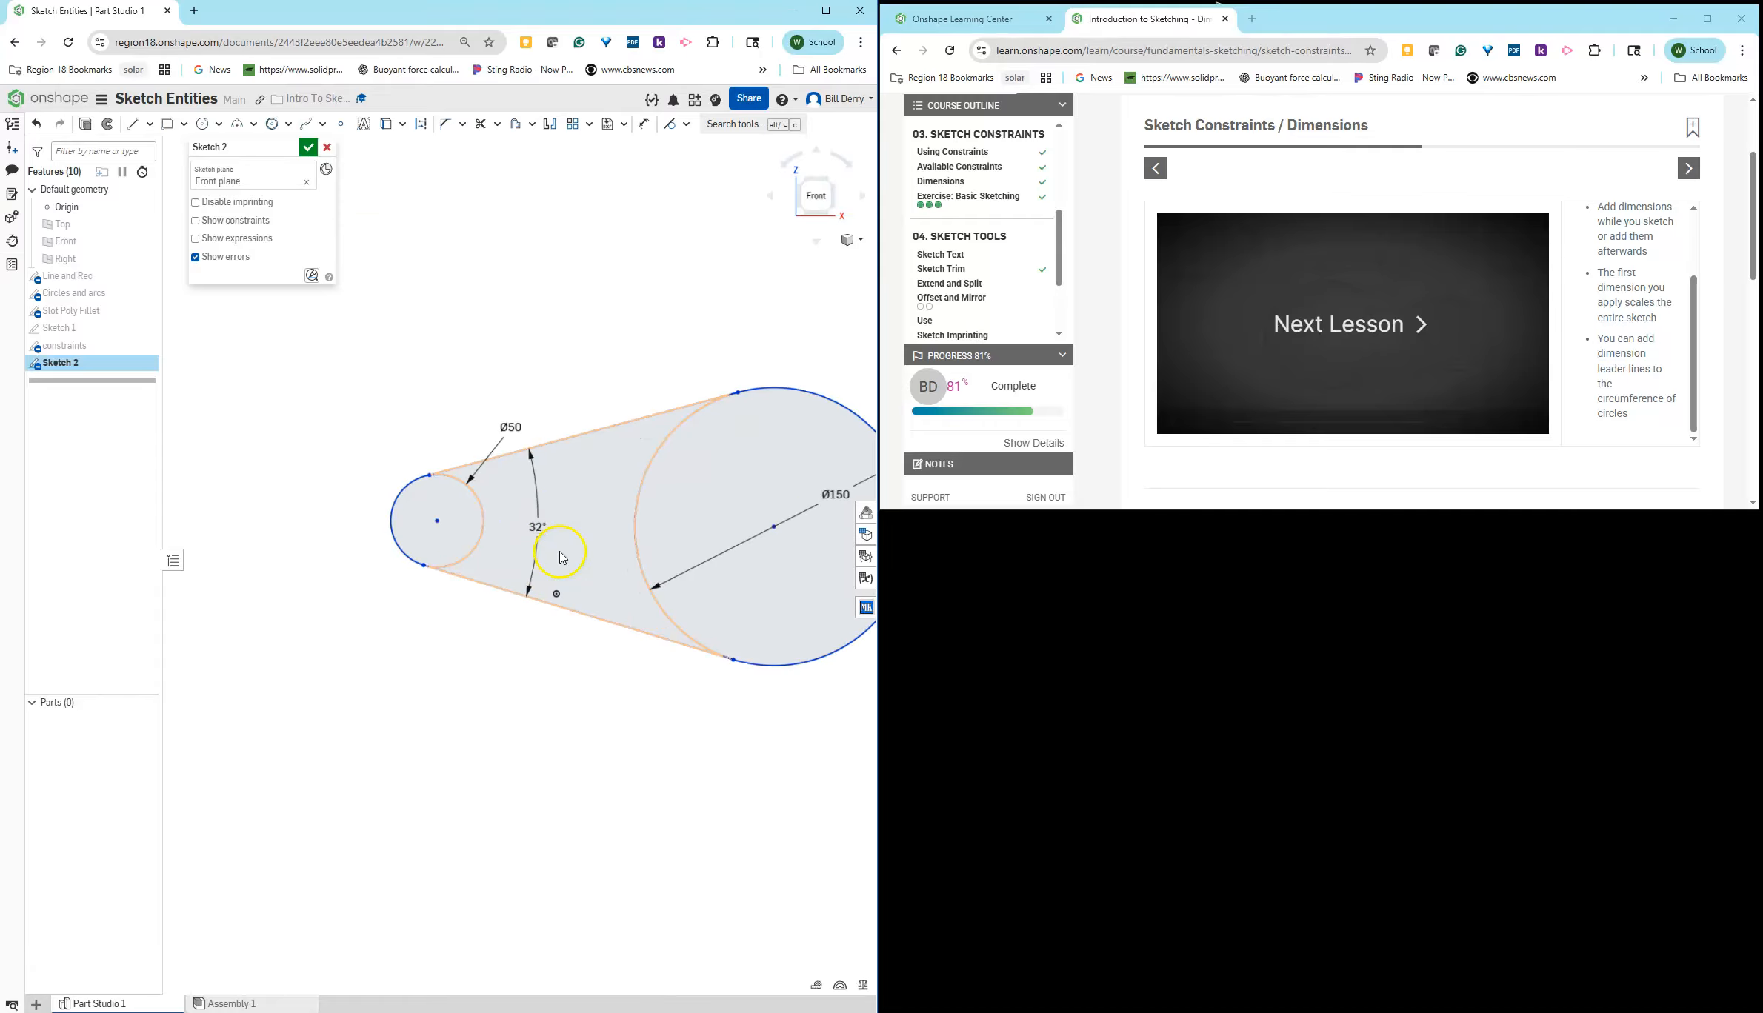
key(Delete)
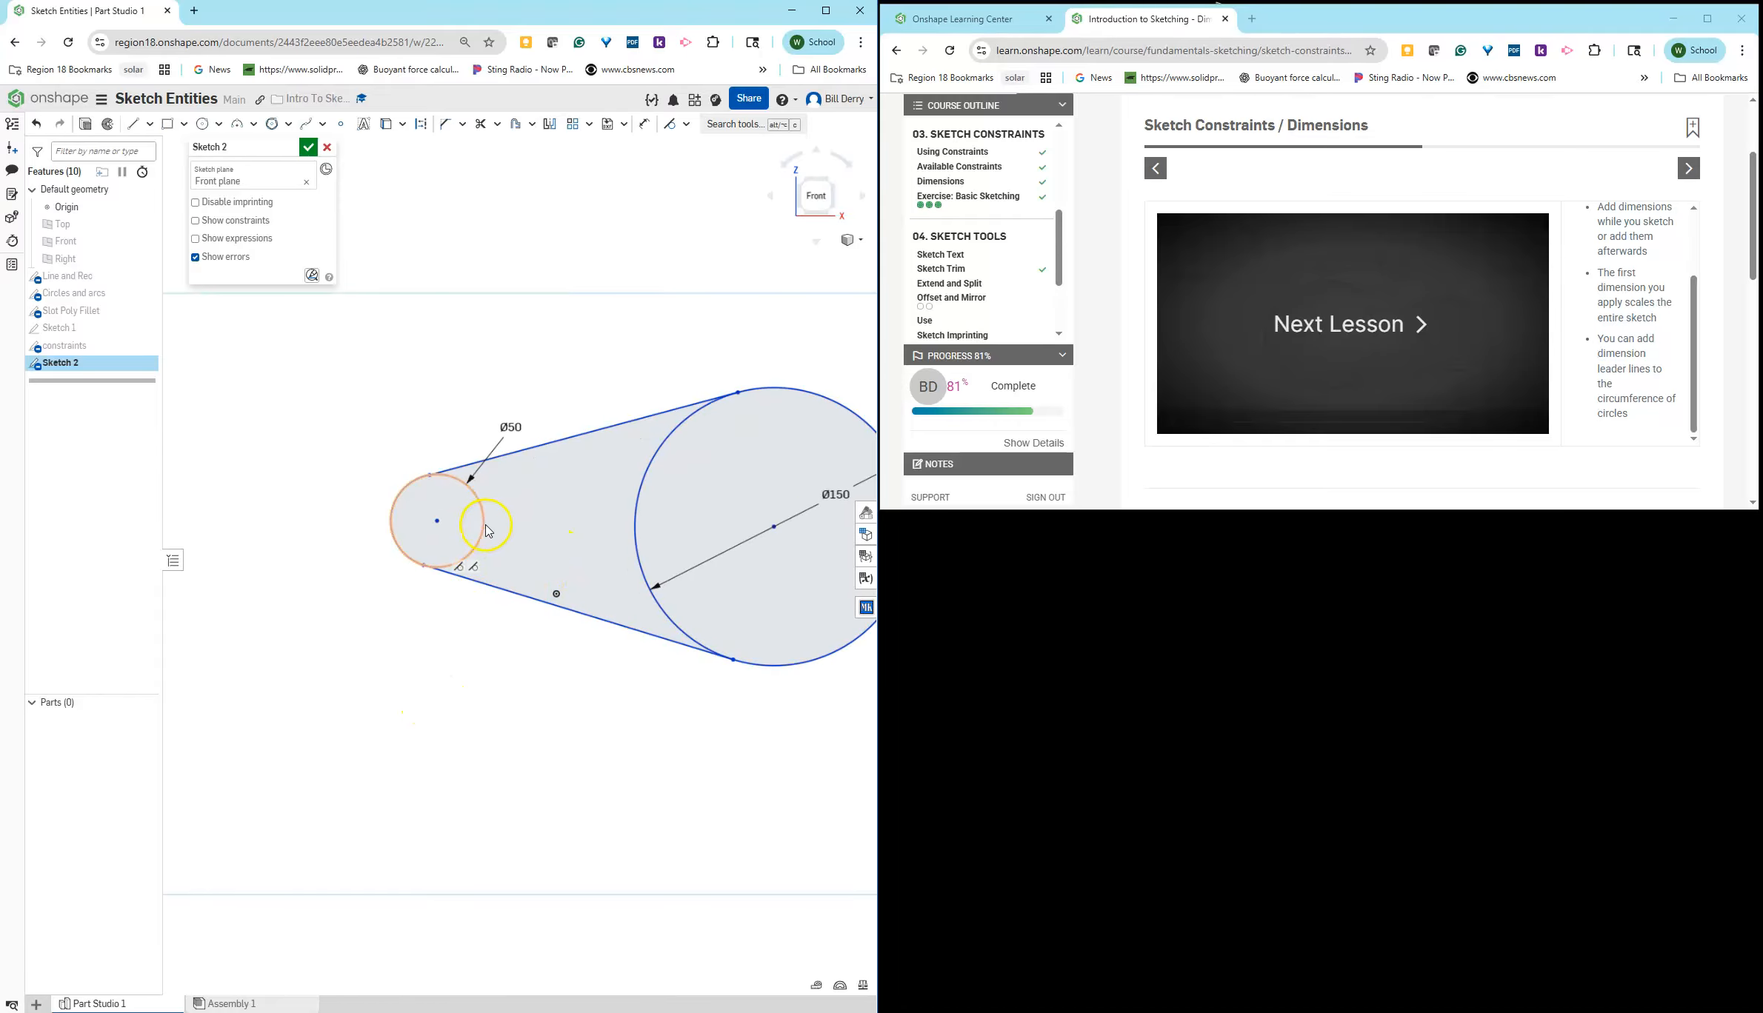
click(642, 124)
click(483, 513)
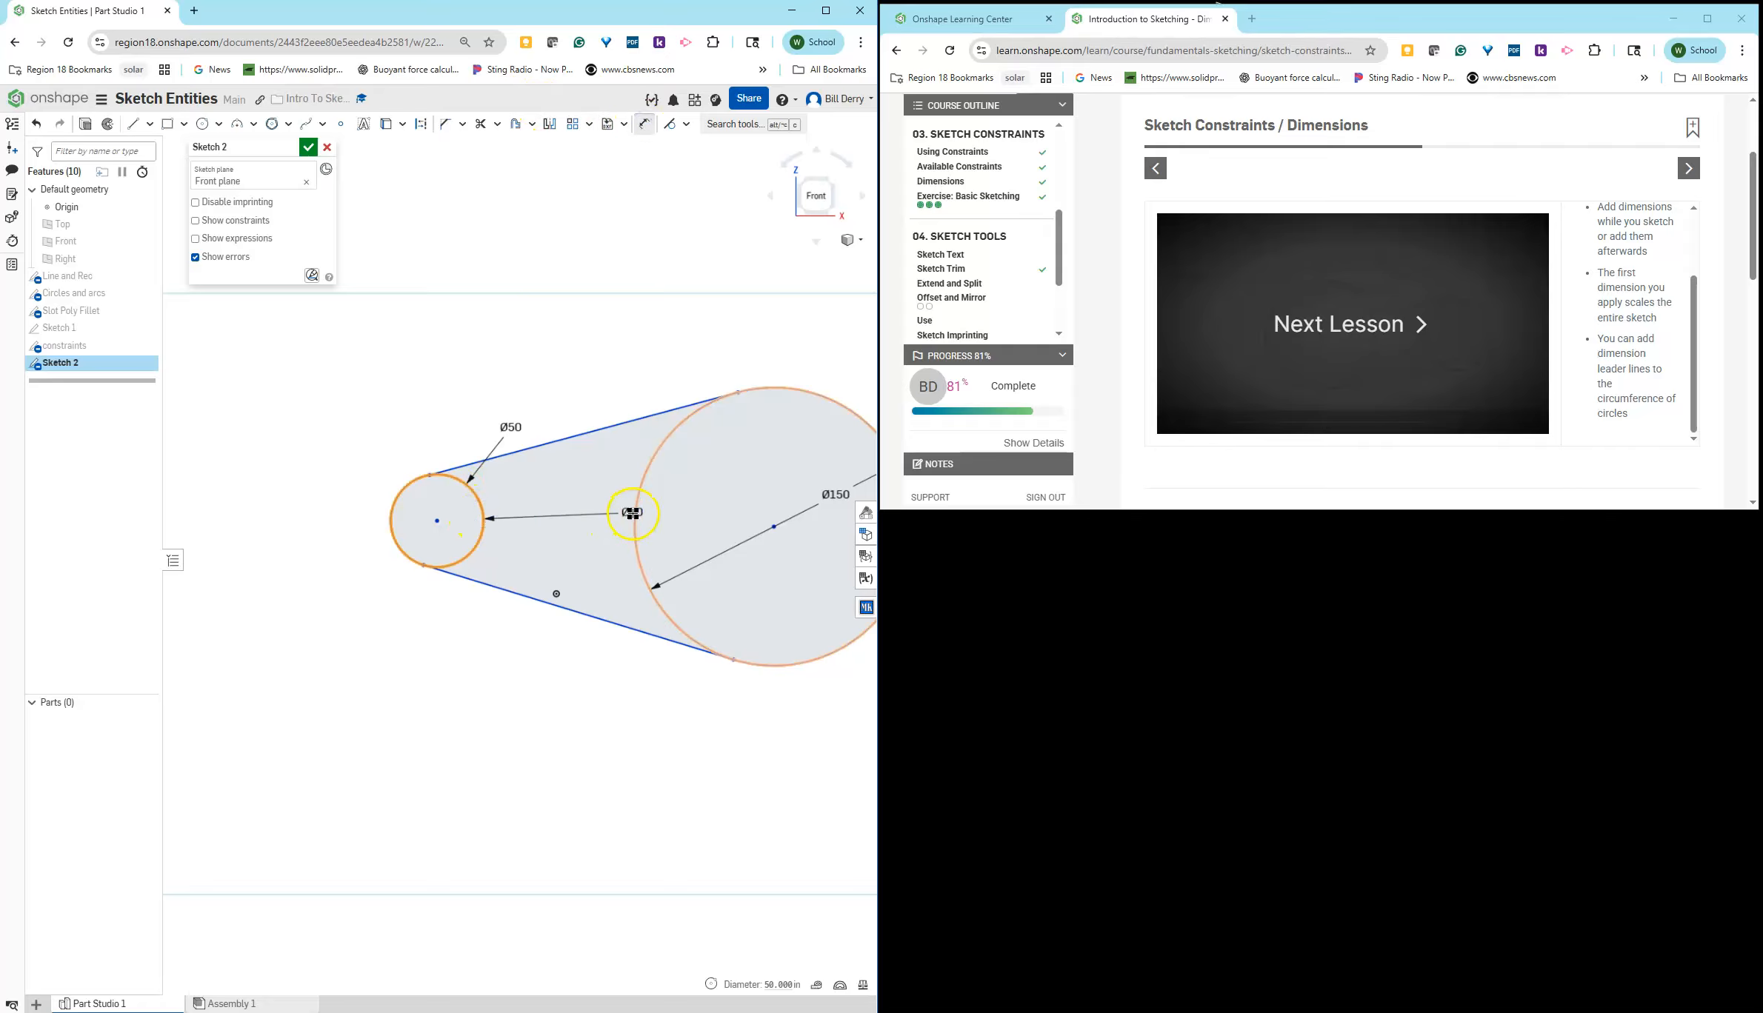
click(639, 513)
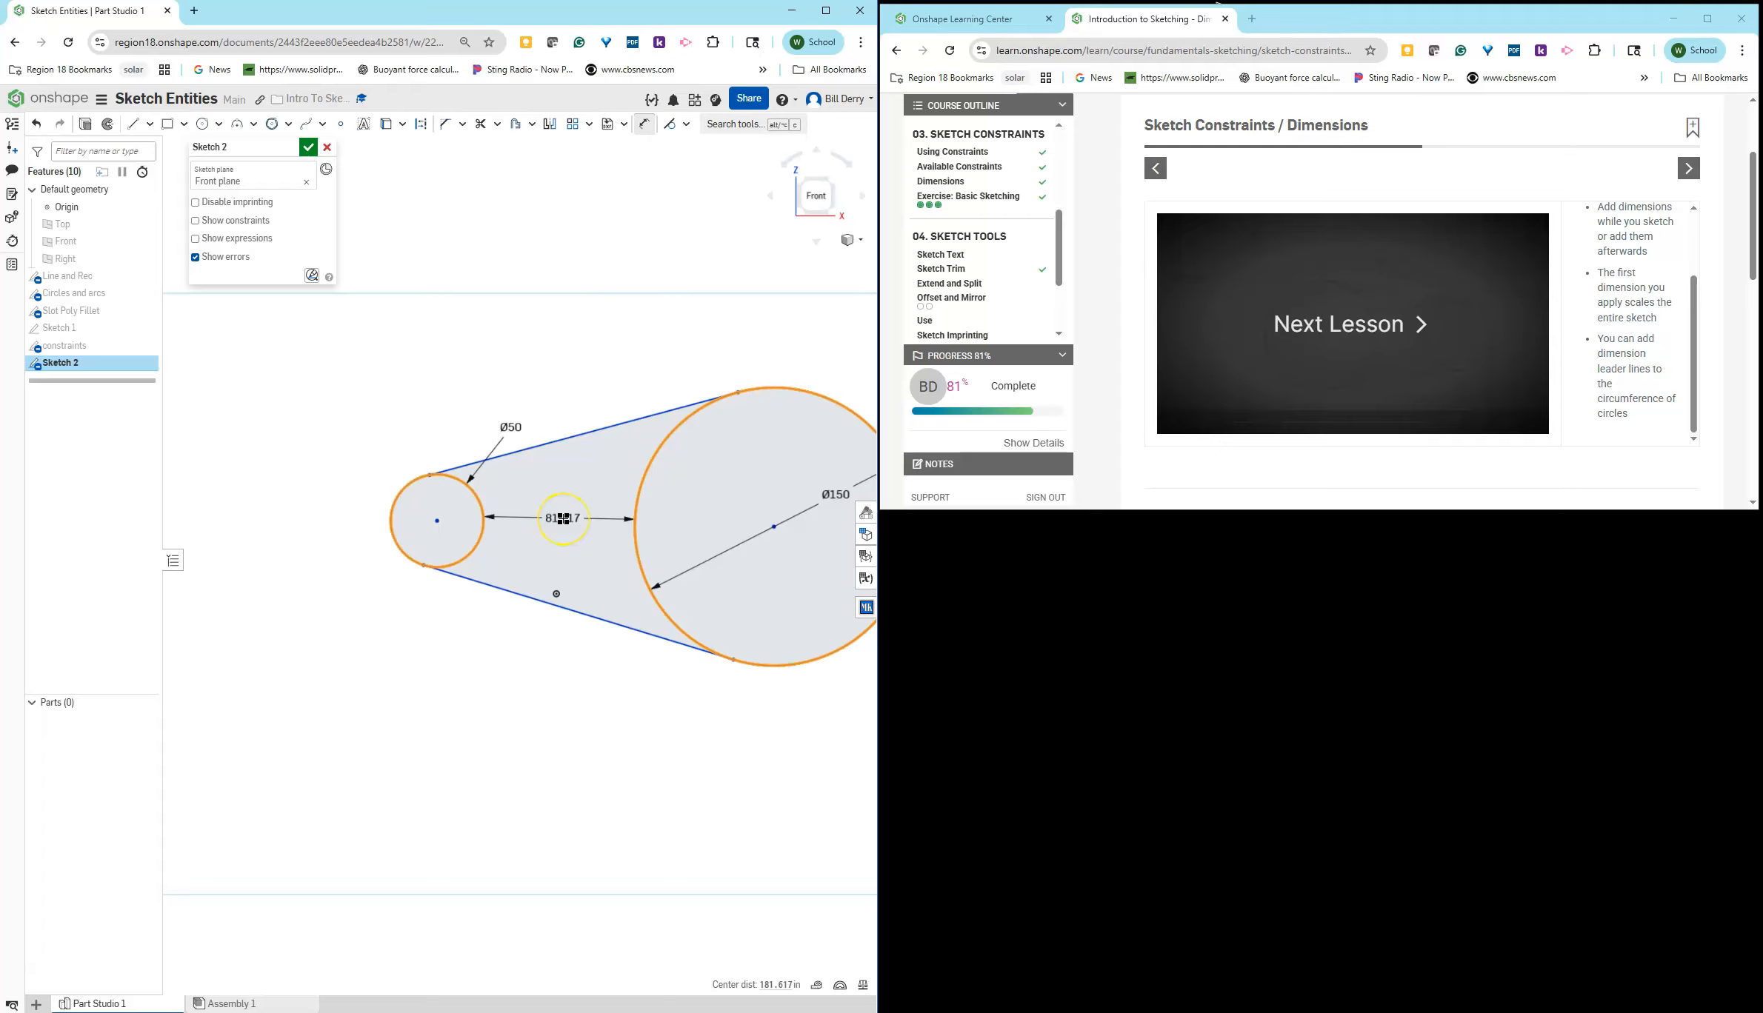
key(Escape)
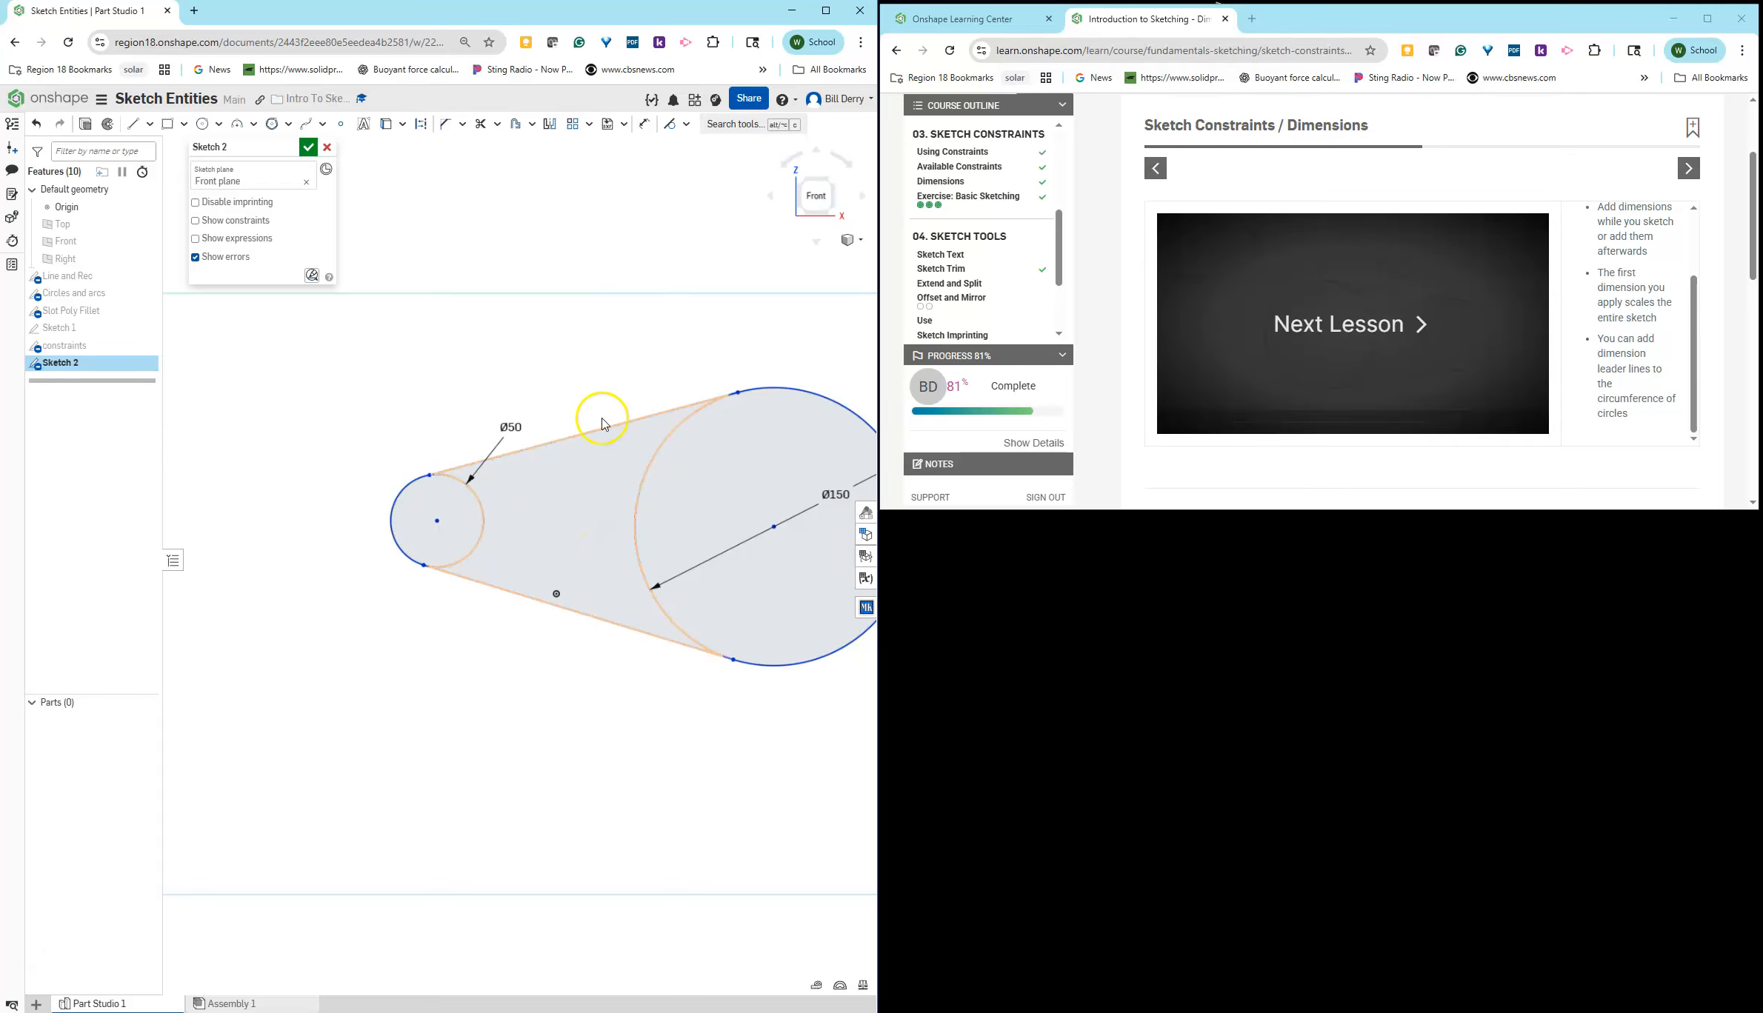
Step: Dimension the overall distance between the outermost sides of the small and large circles as 200 in
click(641, 124)
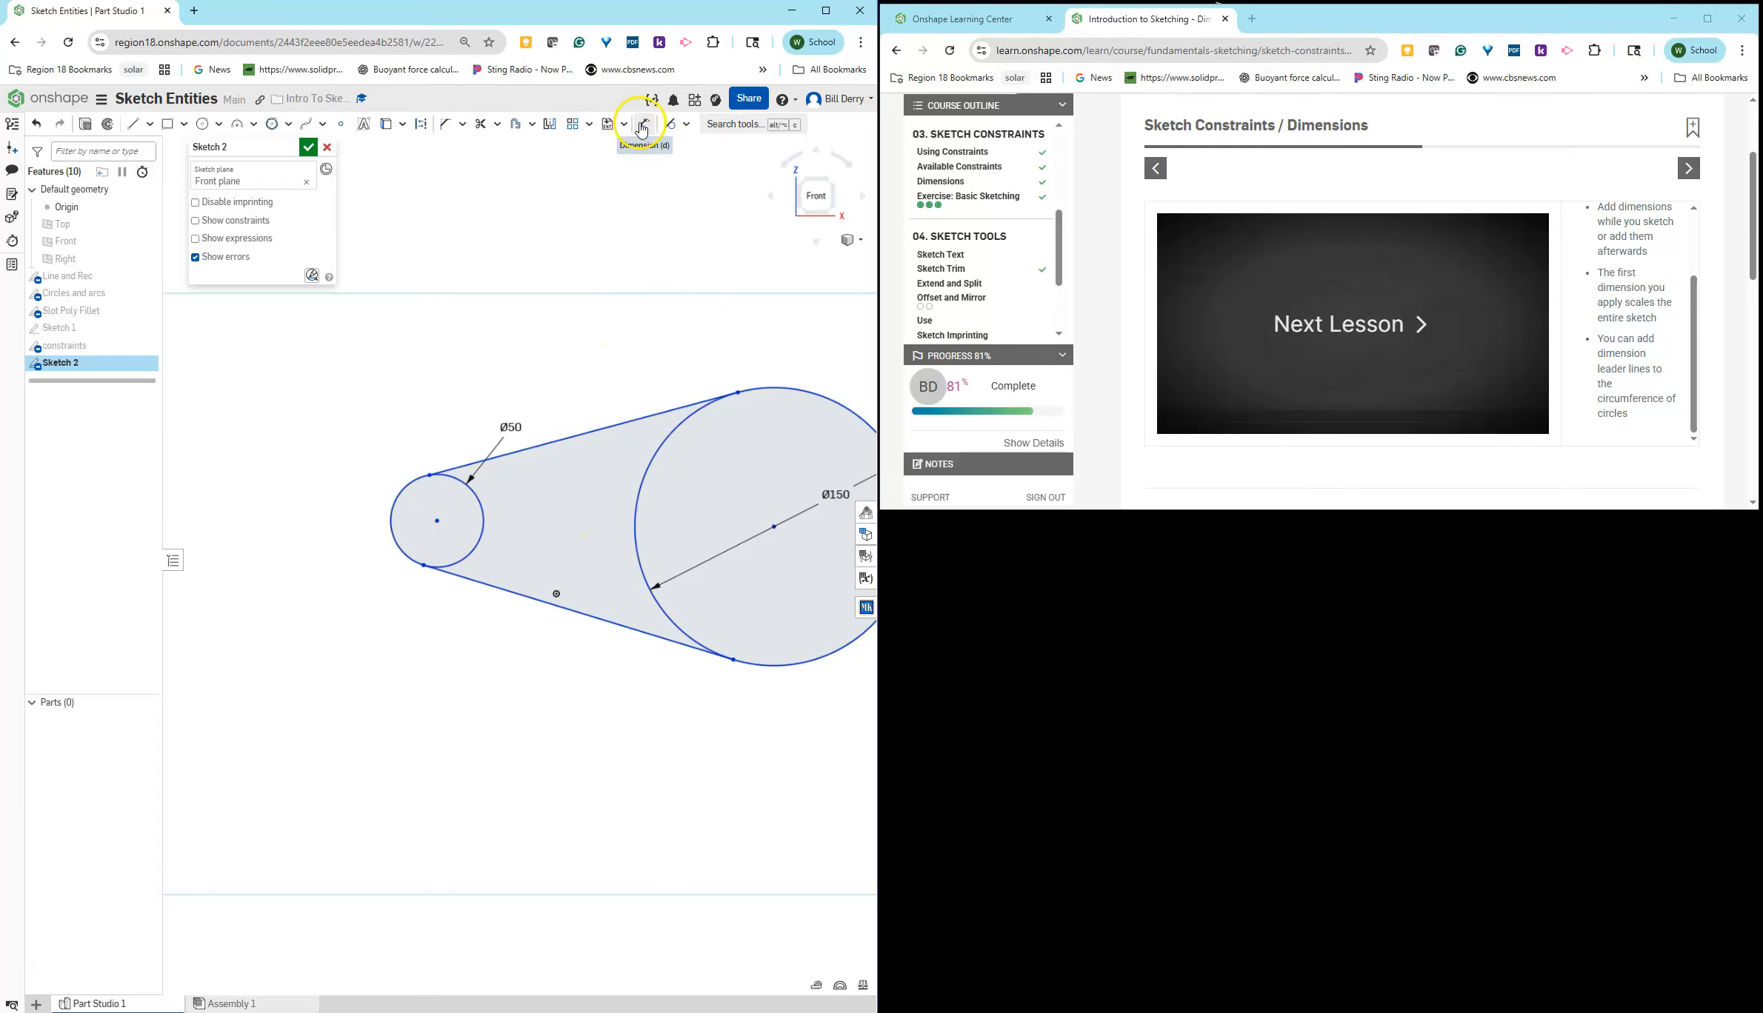
click(390, 519)
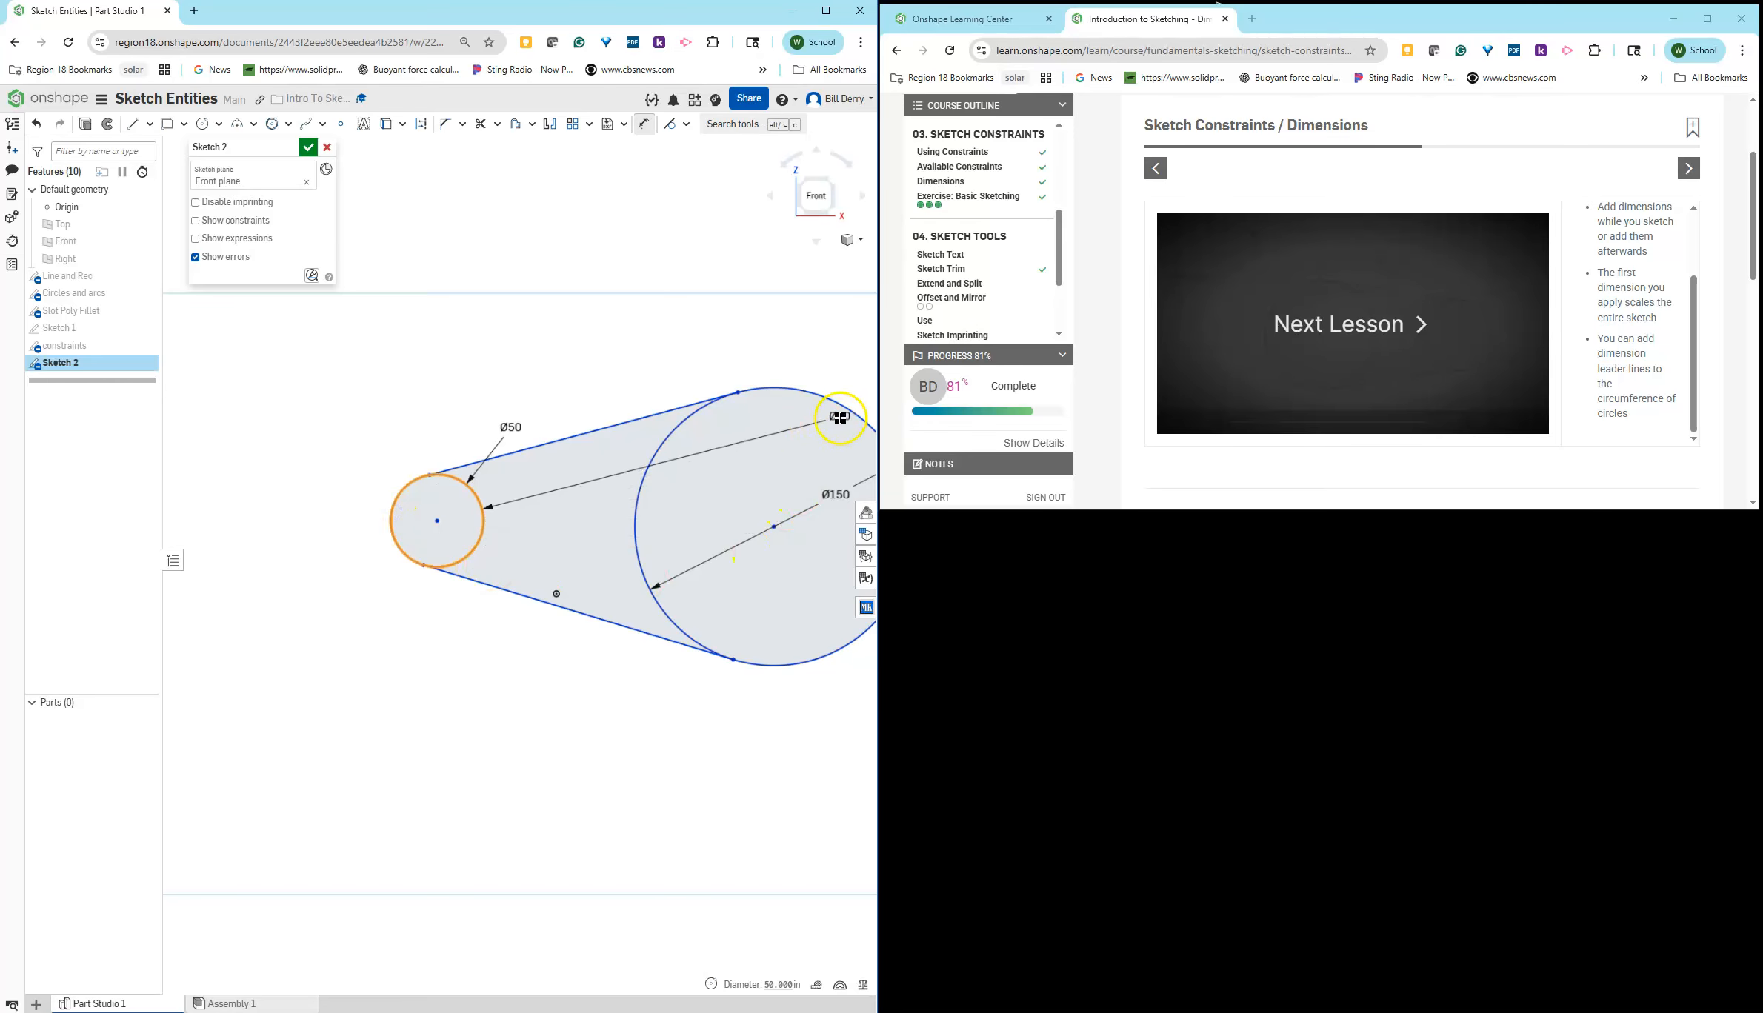
click(852, 413)
click(741, 328)
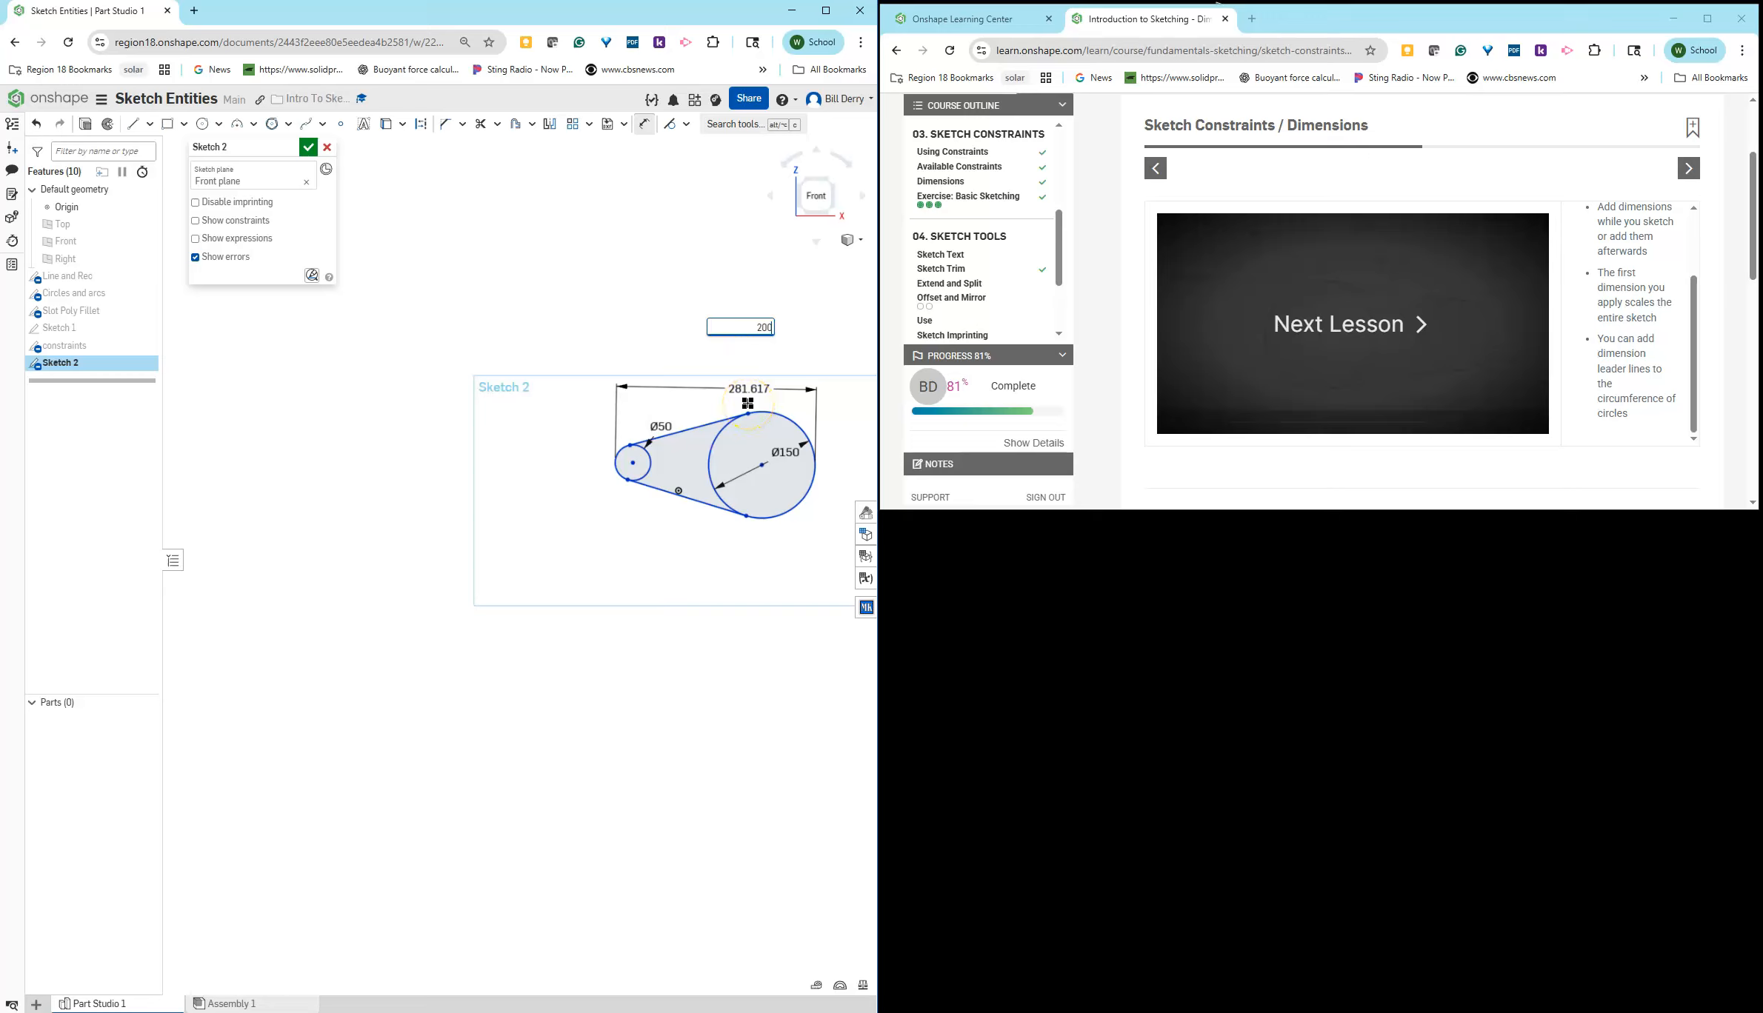
key(Return)
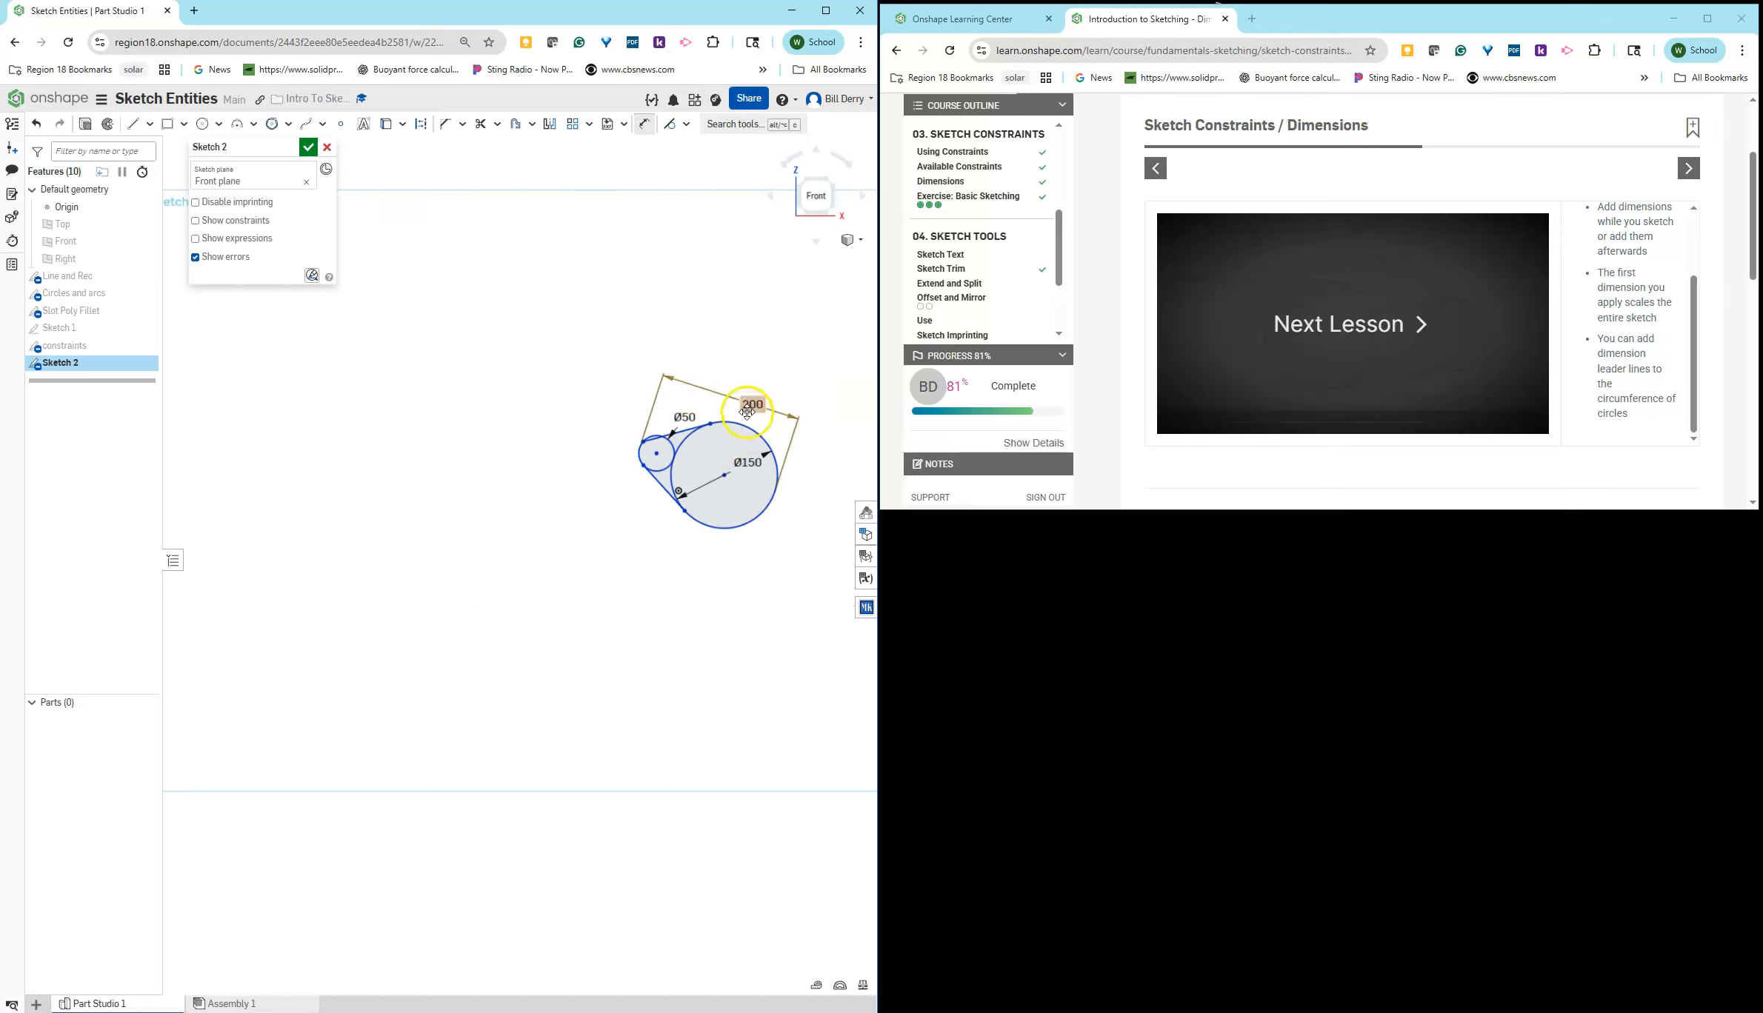
Step: Set the overall distance dimension across both circles to 300 in
double_click(752, 404)
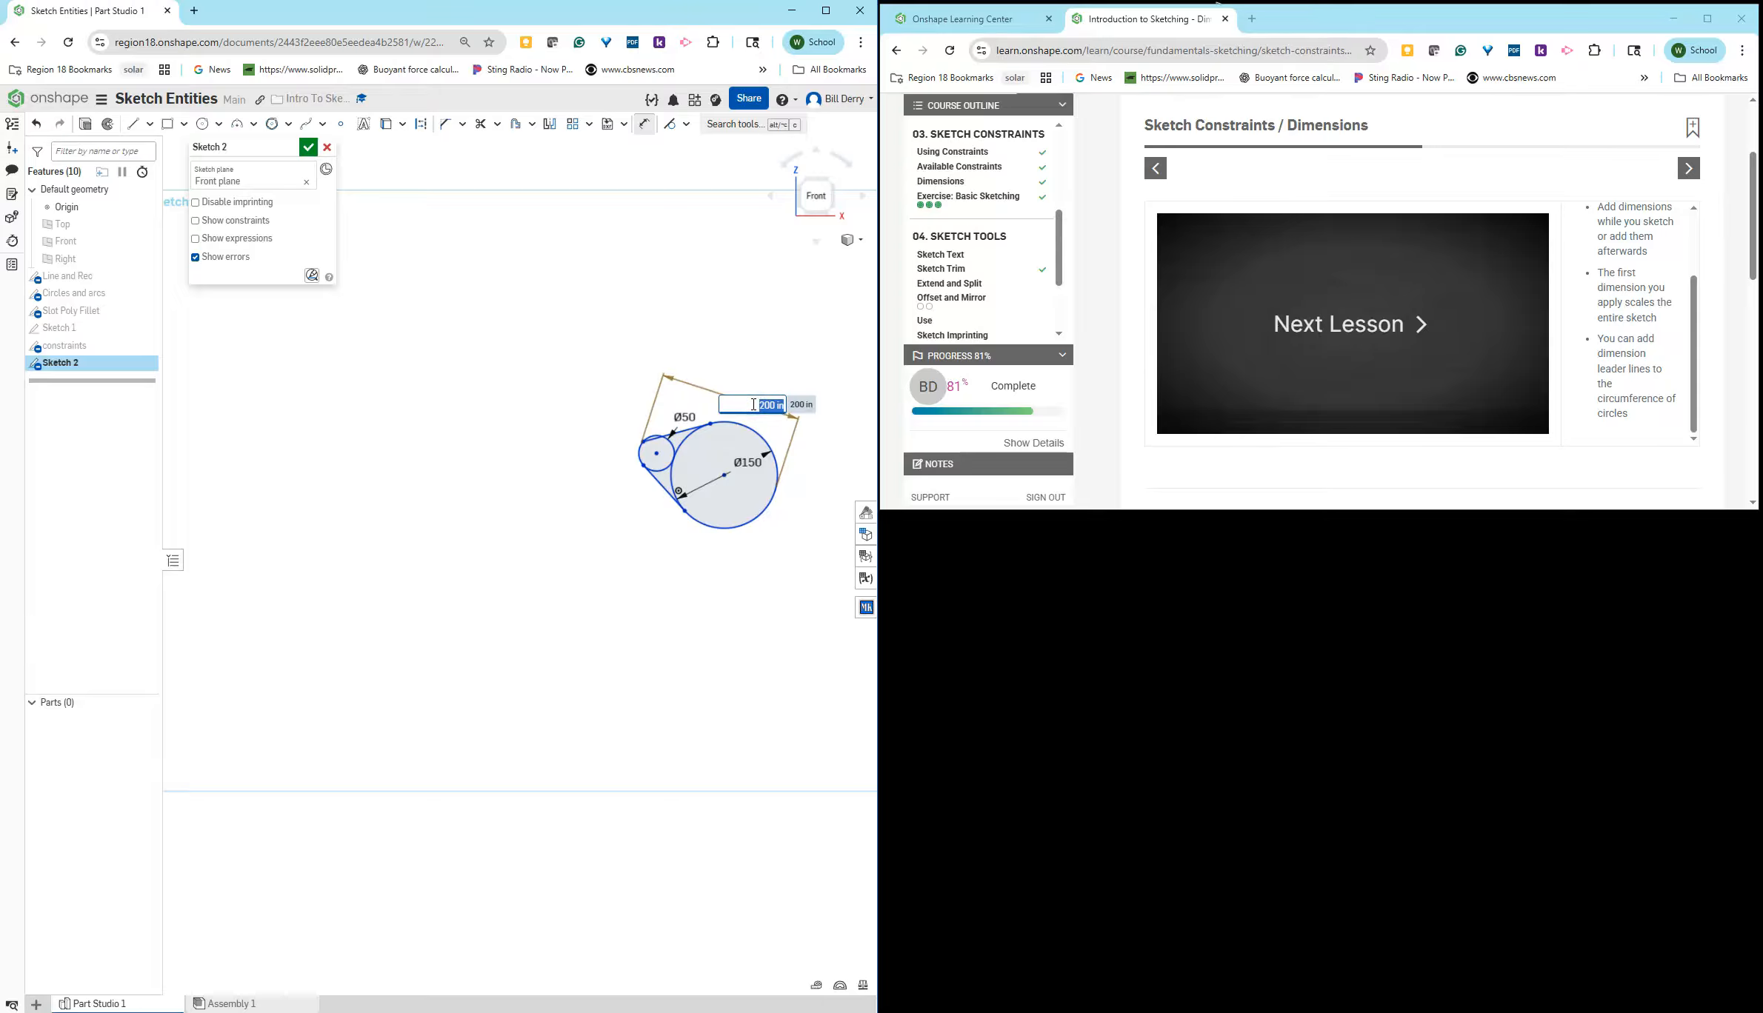
text(300)
key(Return)
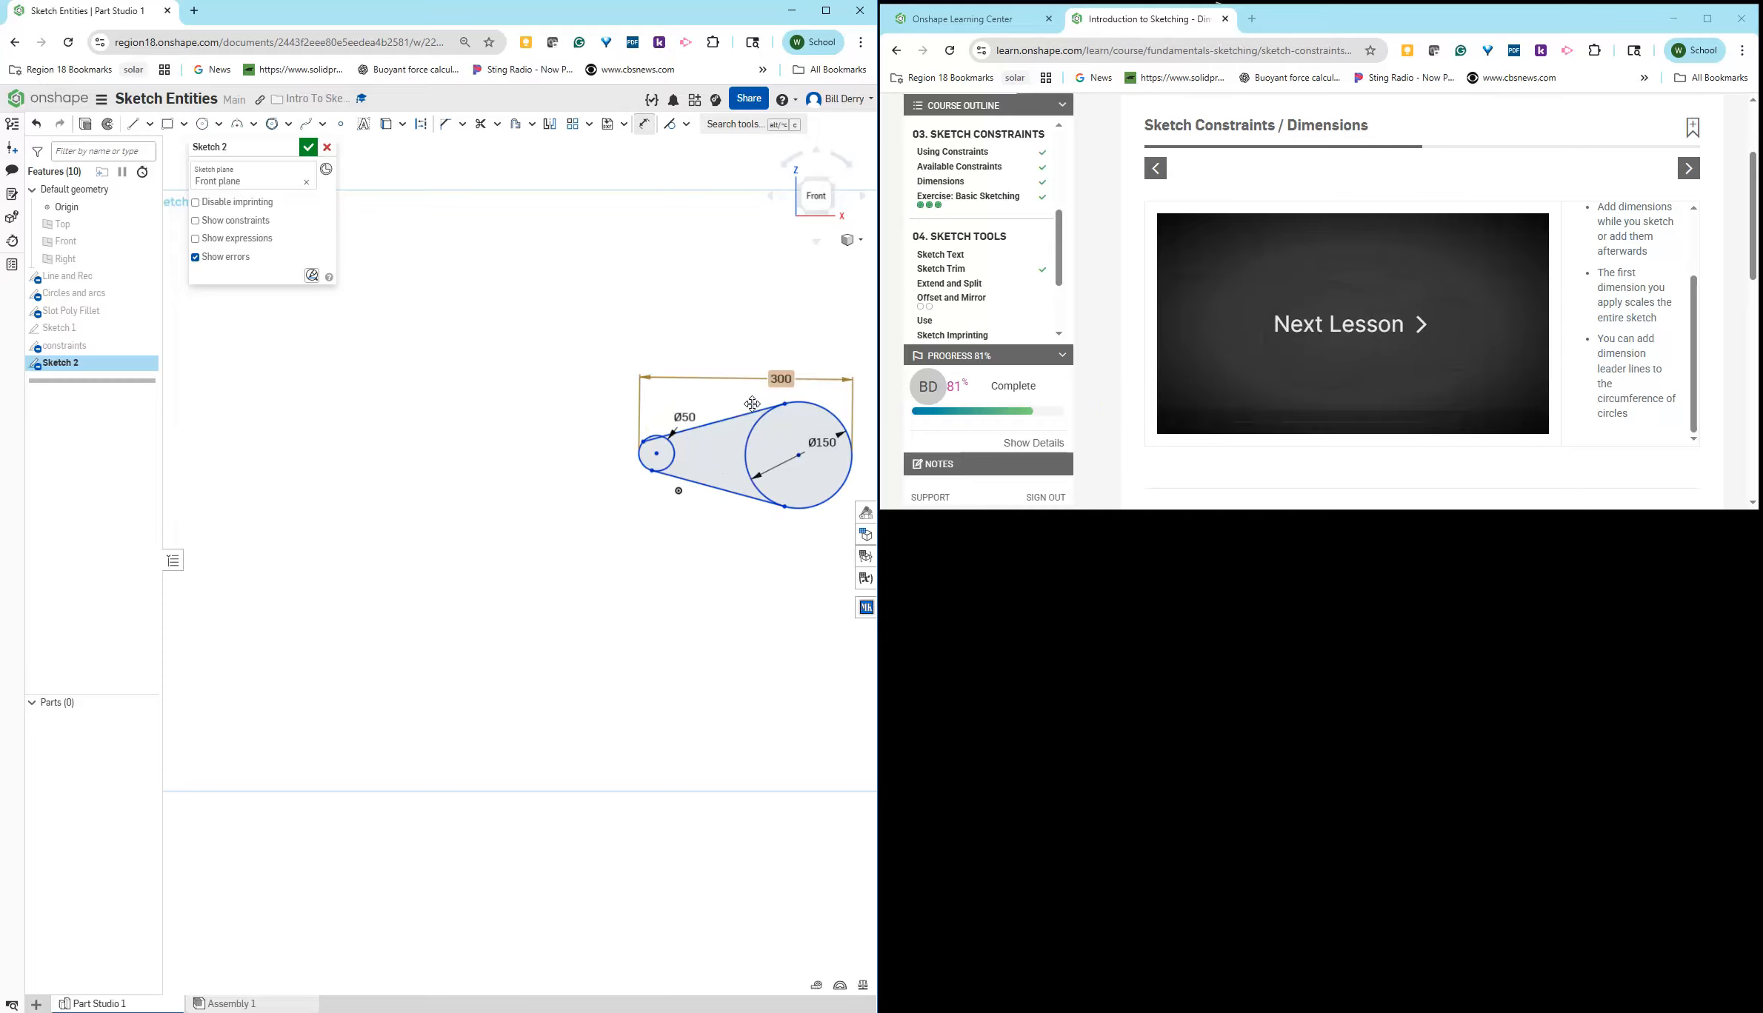
Step: Apply a Tangent constraint between the small circle and the upper connecting line
scroll(779, 432, up, 3)
scroll(779, 431, up, 2)
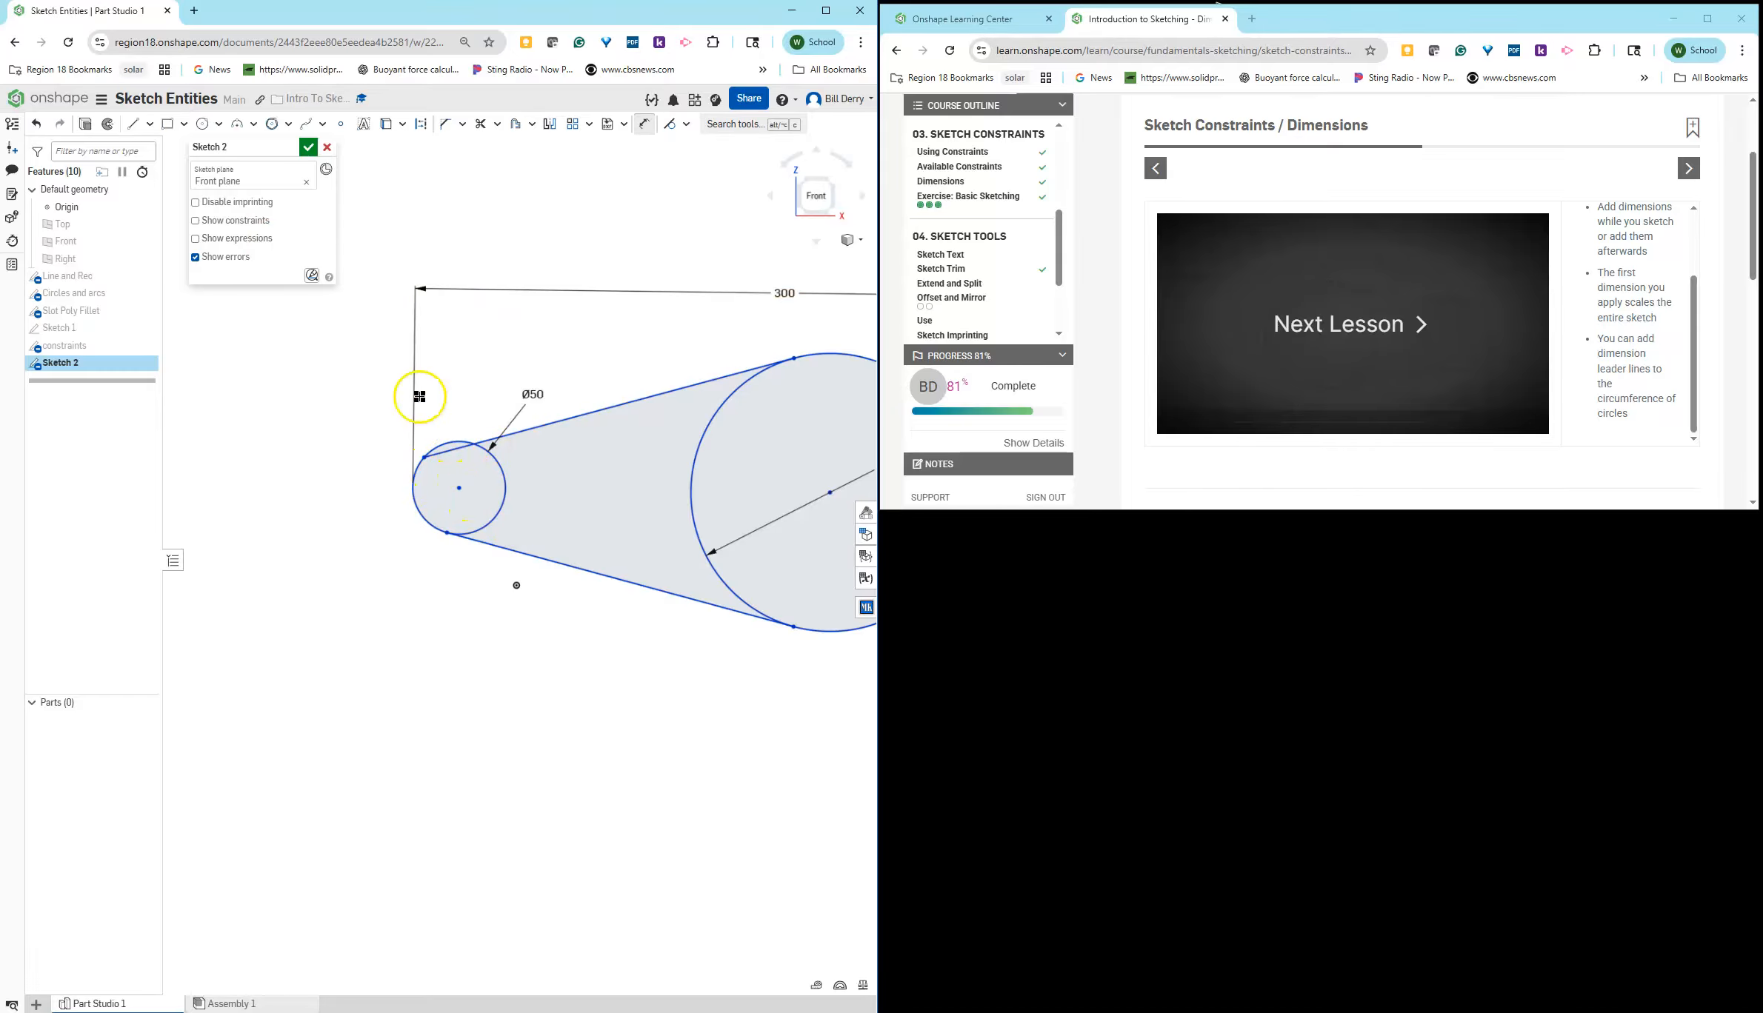
key(Escape)
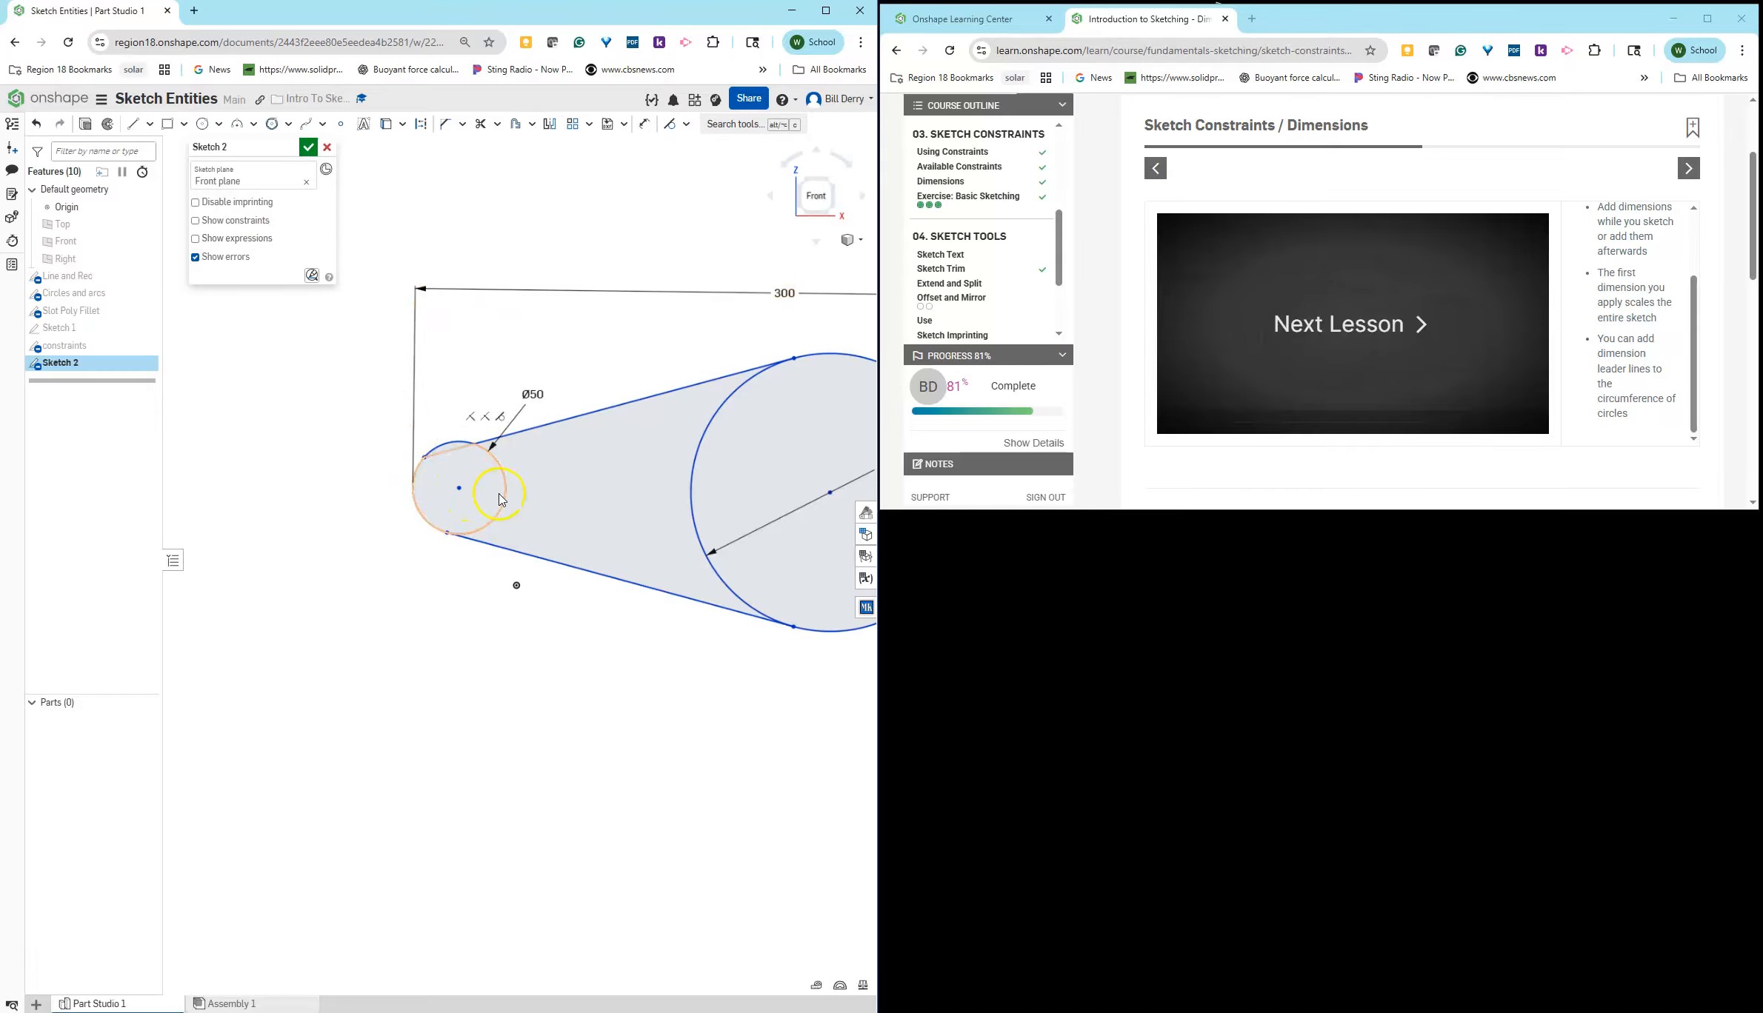
click(459, 454)
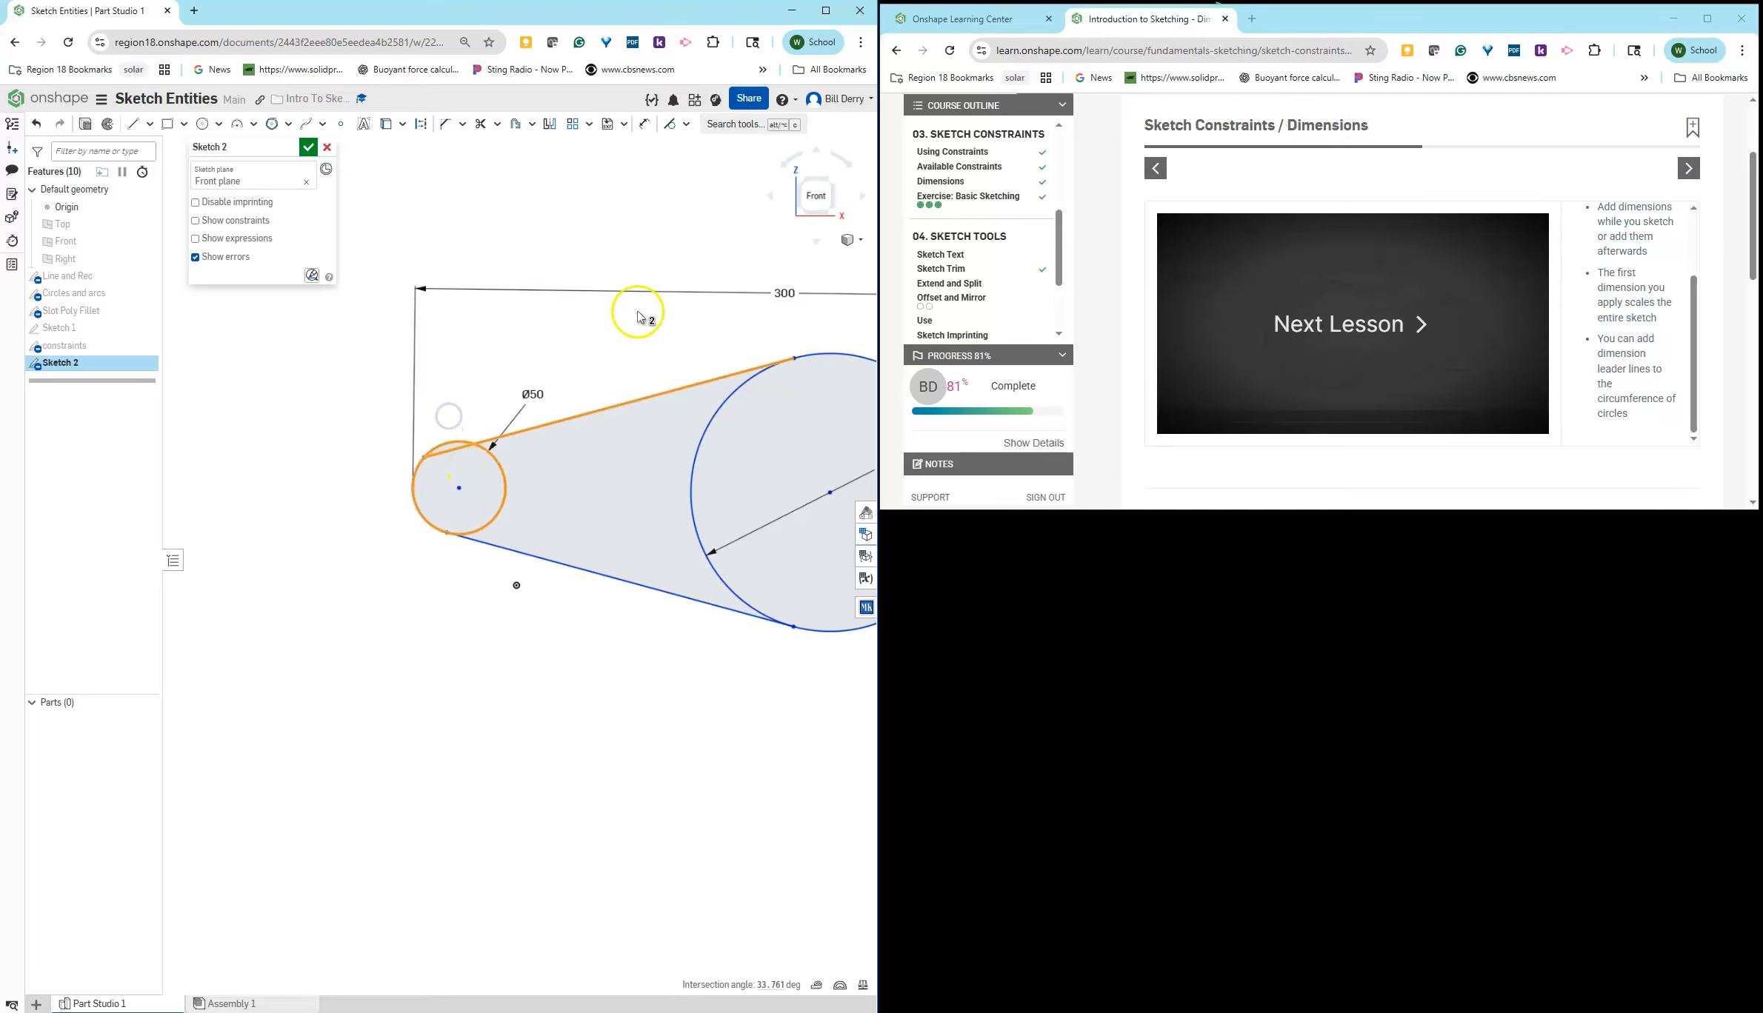
click(671, 124)
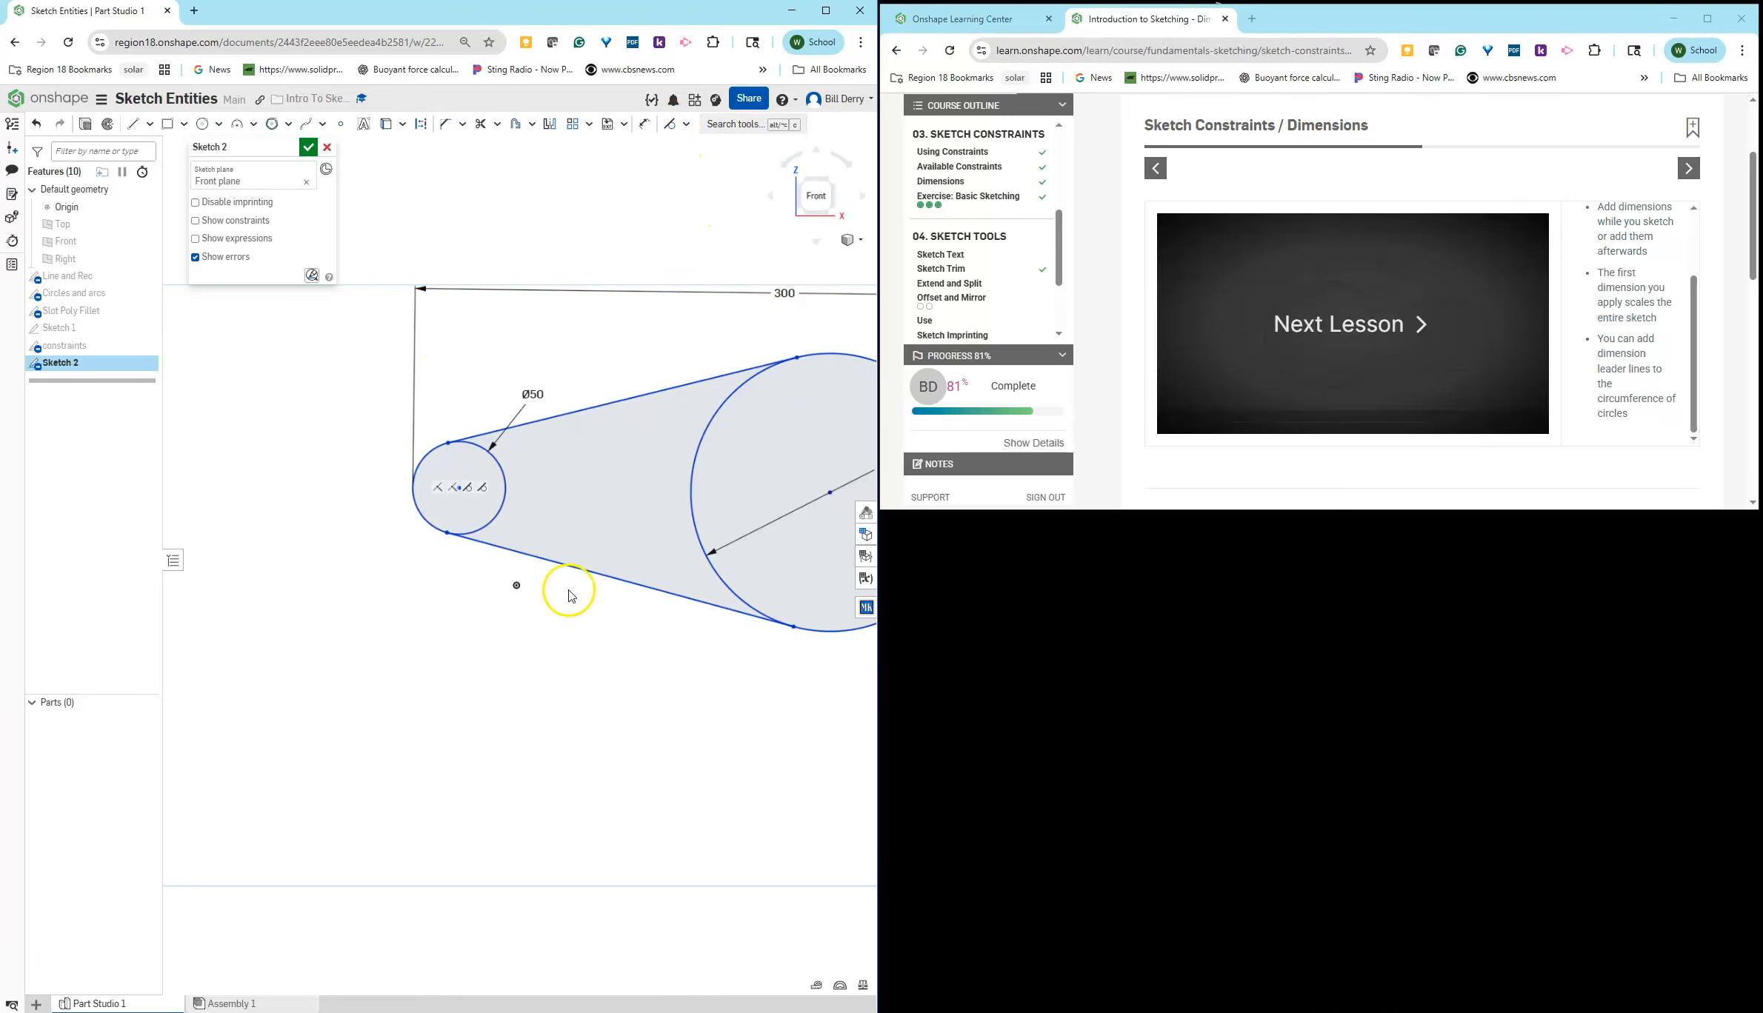
scroll(571, 596, up, 3)
scroll(660, 652, down, 7)
scroll(787, 579, up, 6)
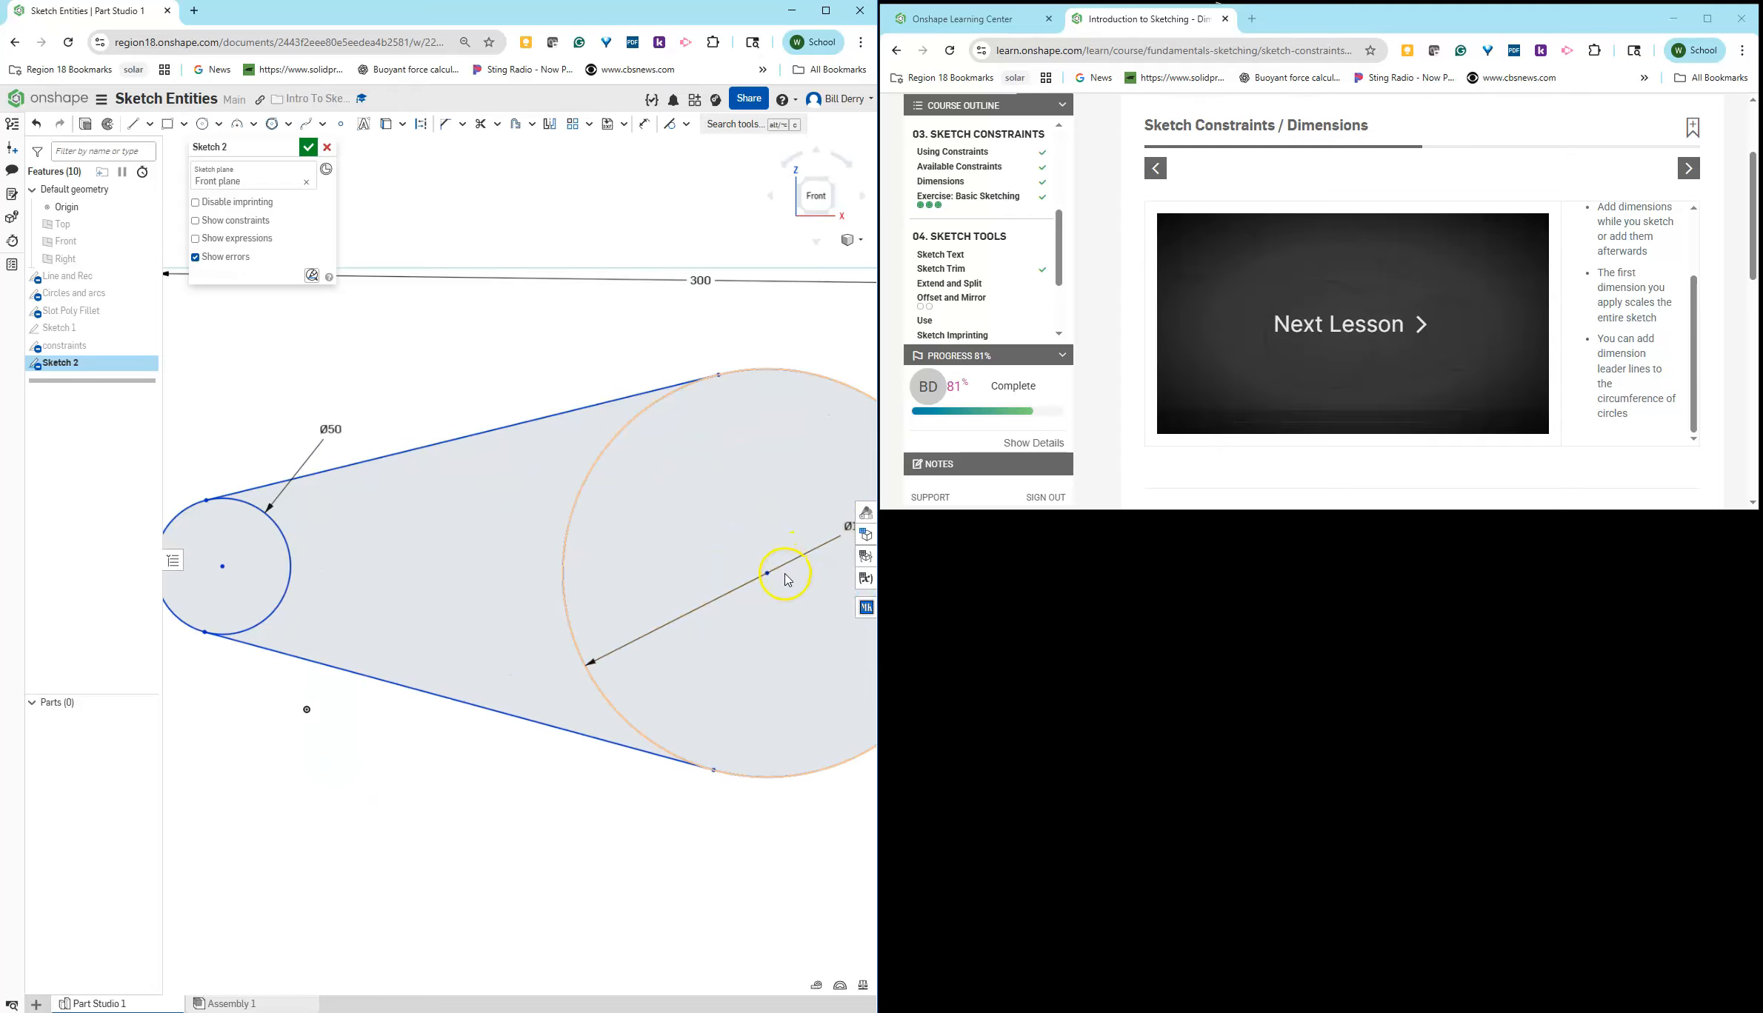
scroll(752, 592, up, 2)
scroll(751, 617, down, 3)
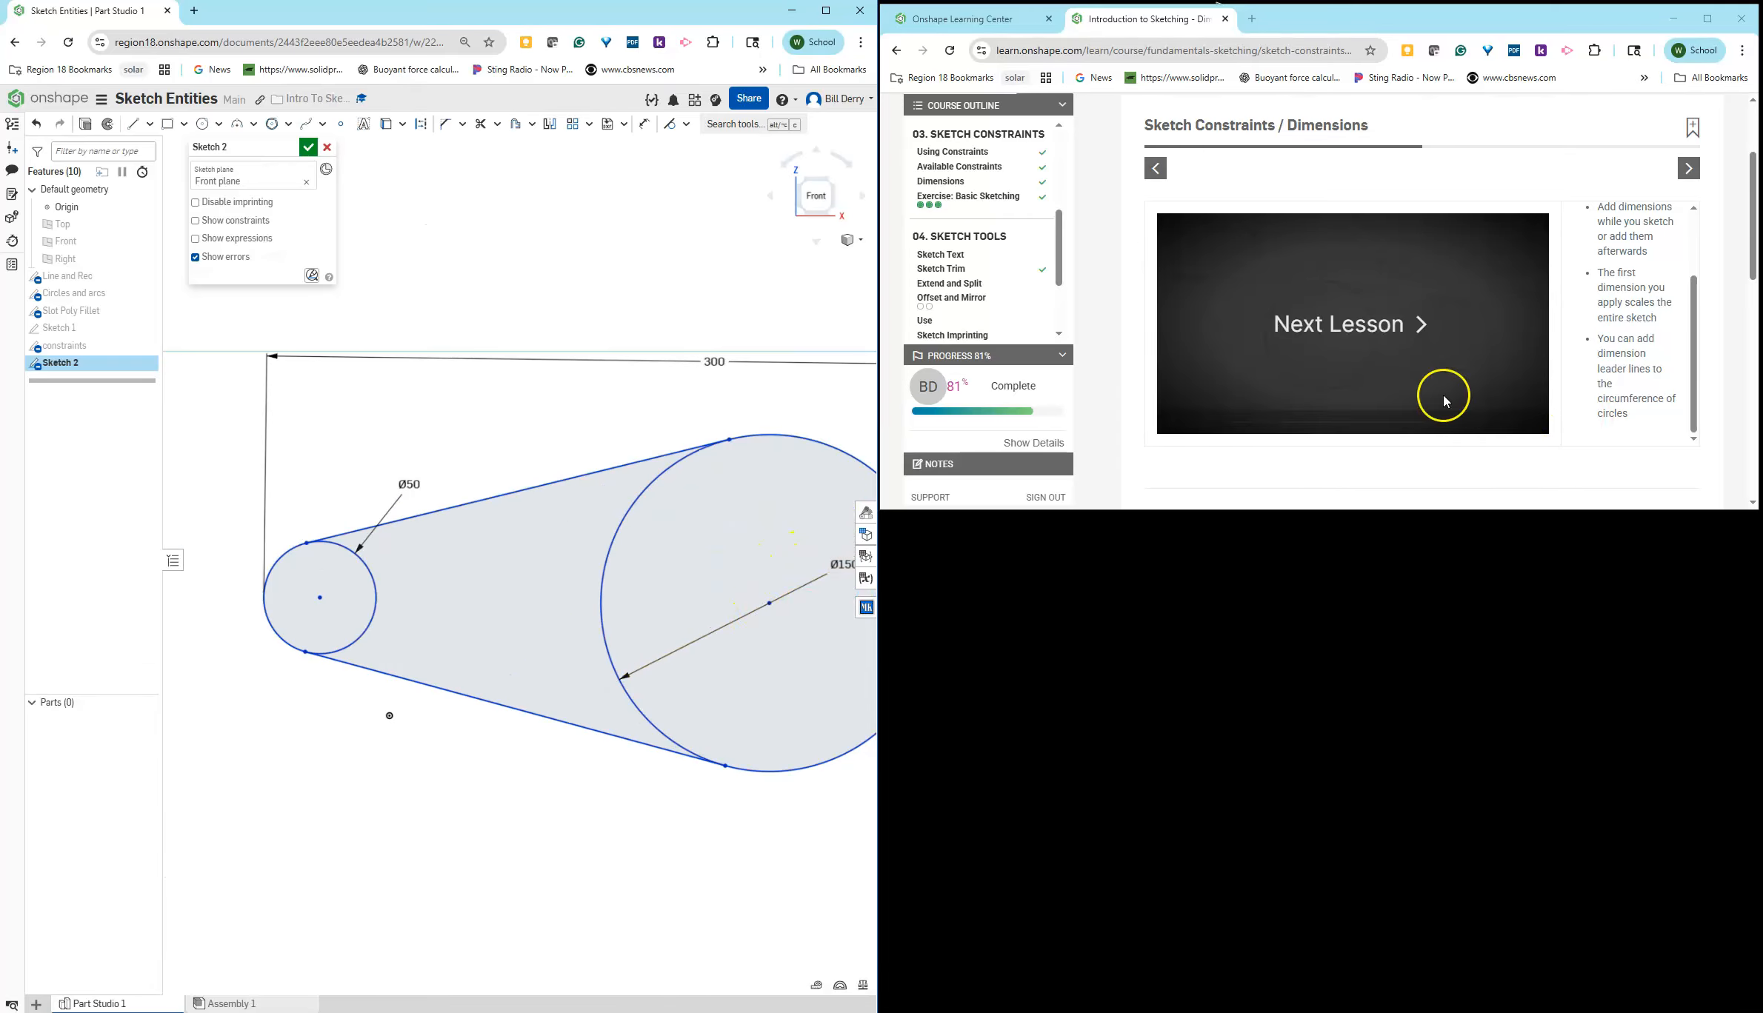
Step: Draw a corner rectangle 150 in wide and 100 in high above the two connected circles
scroll(729, 493, up, 2)
scroll(738, 508, down, 2)
scroll(738, 508, down, 4)
mouse_move(736, 516)
right_down()
mouse_move(668, 516)
mouse_move(732, 516)
right_up()
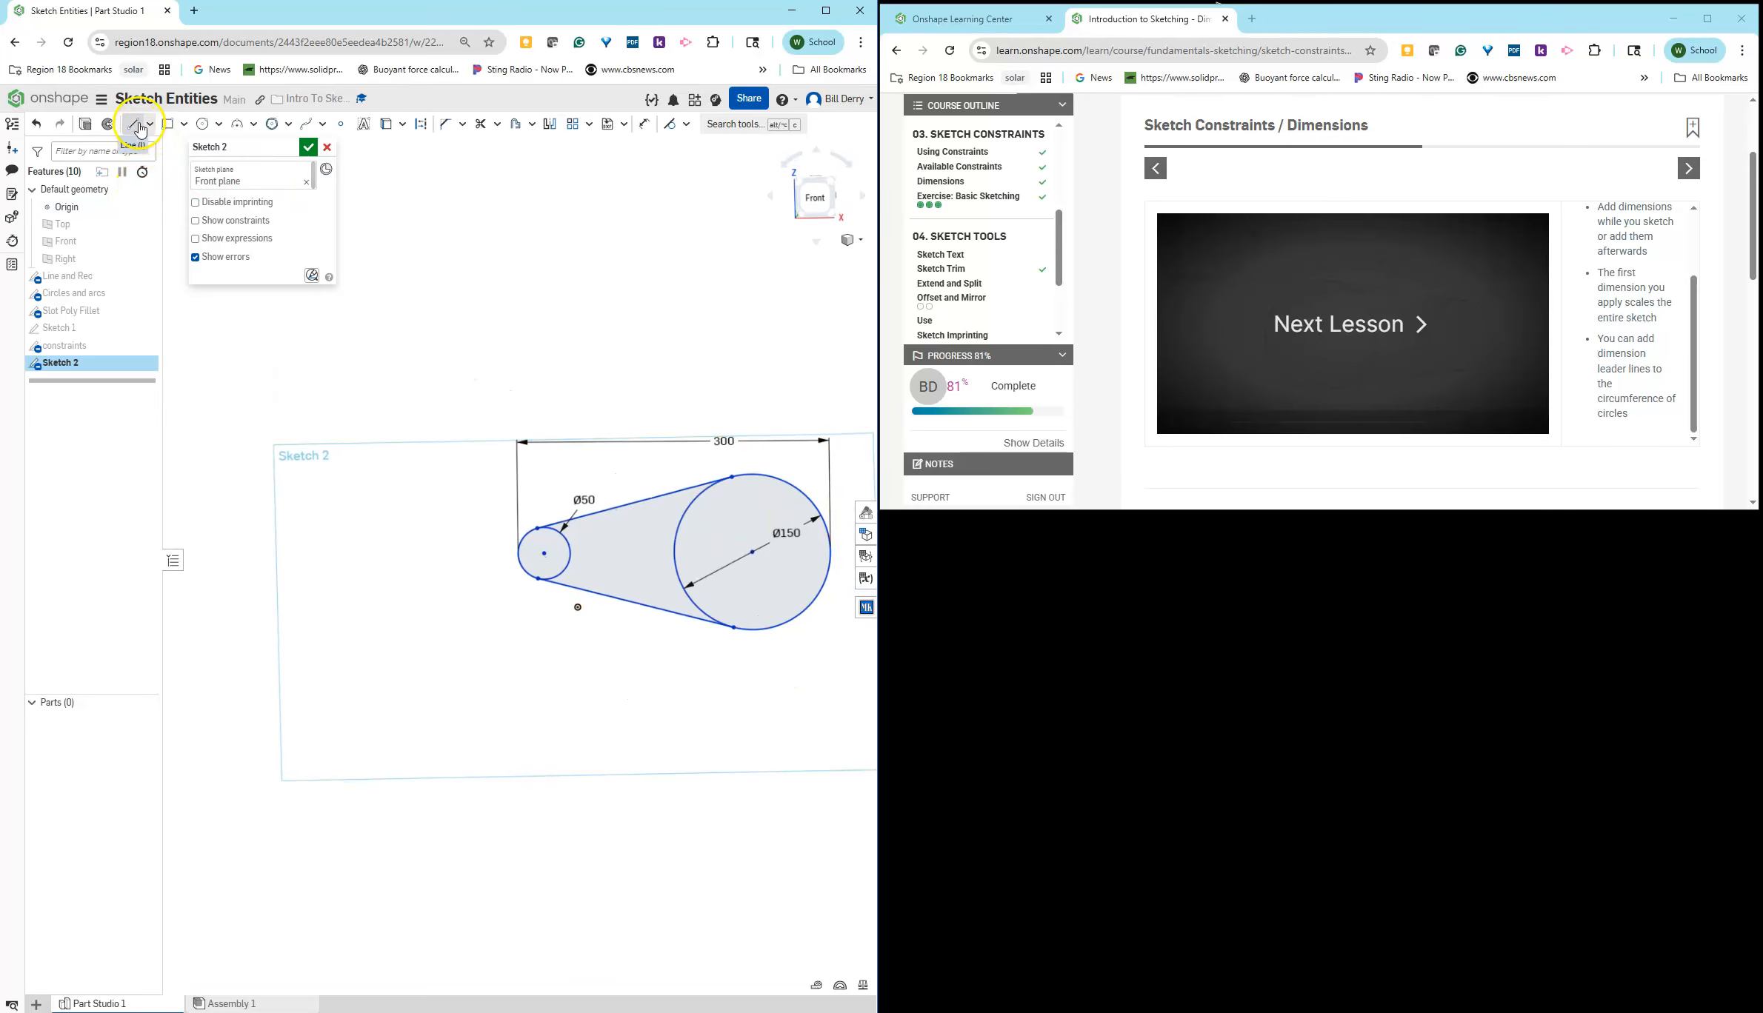
click(168, 123)
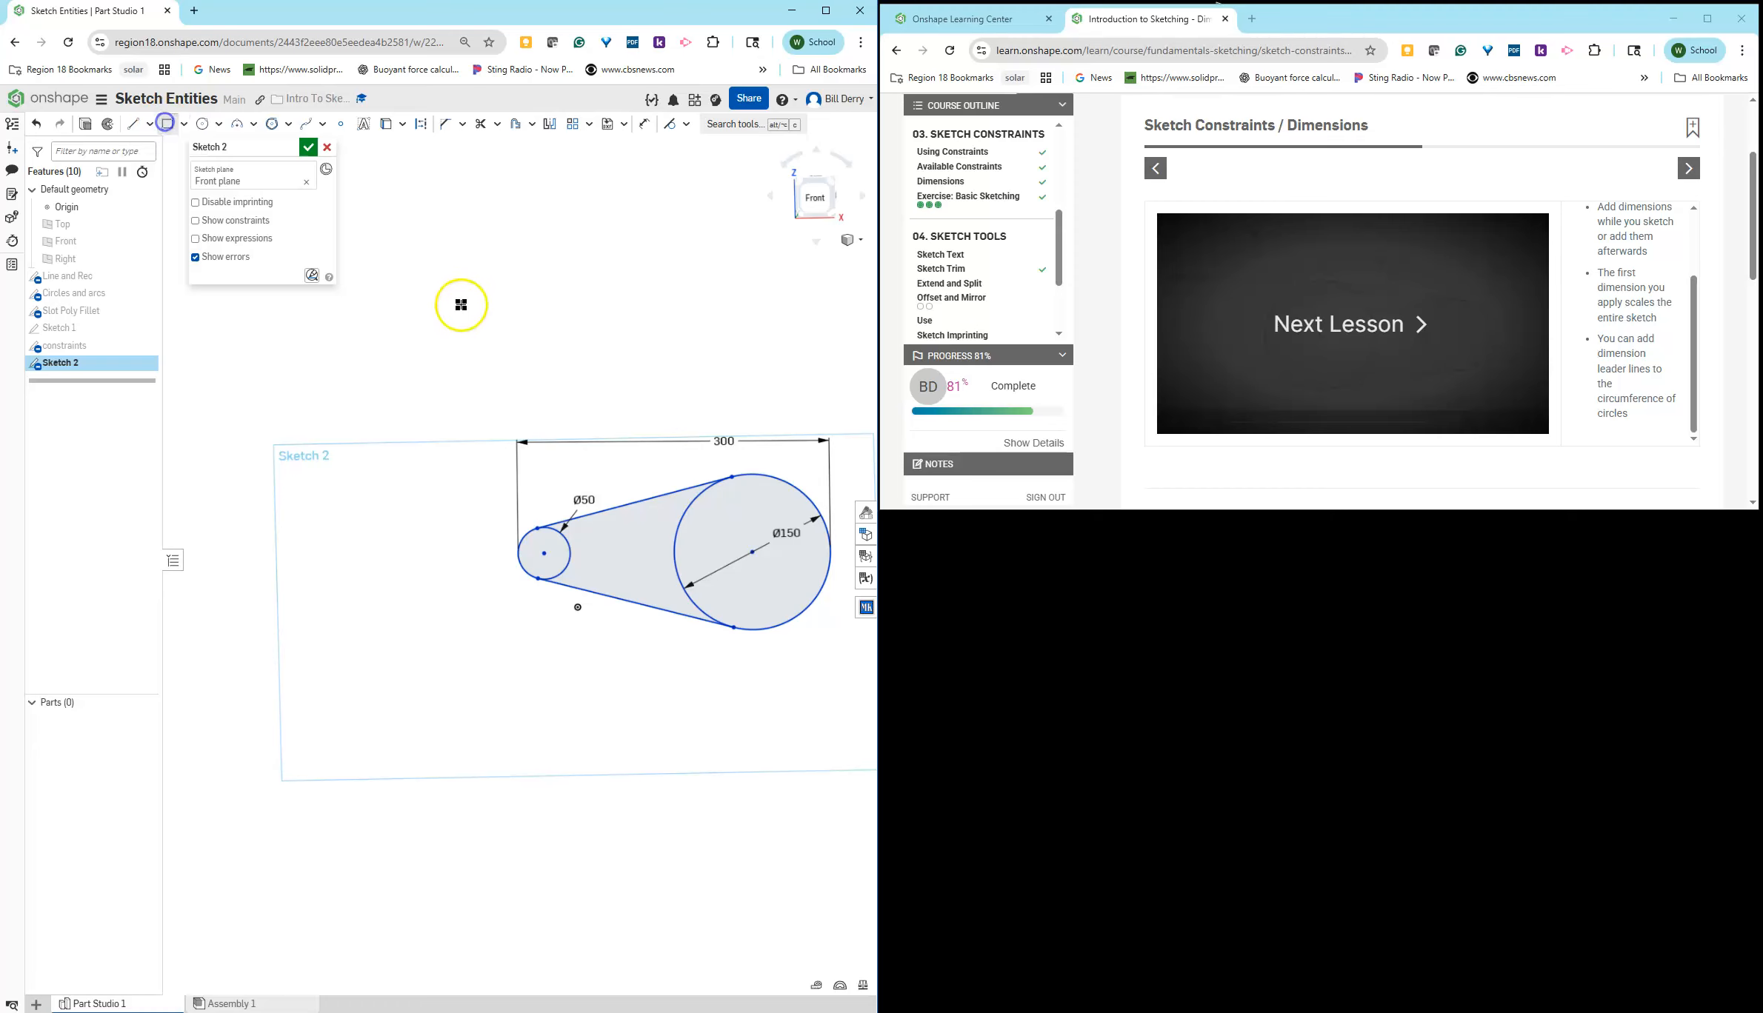
drag(403, 310, 560, 423)
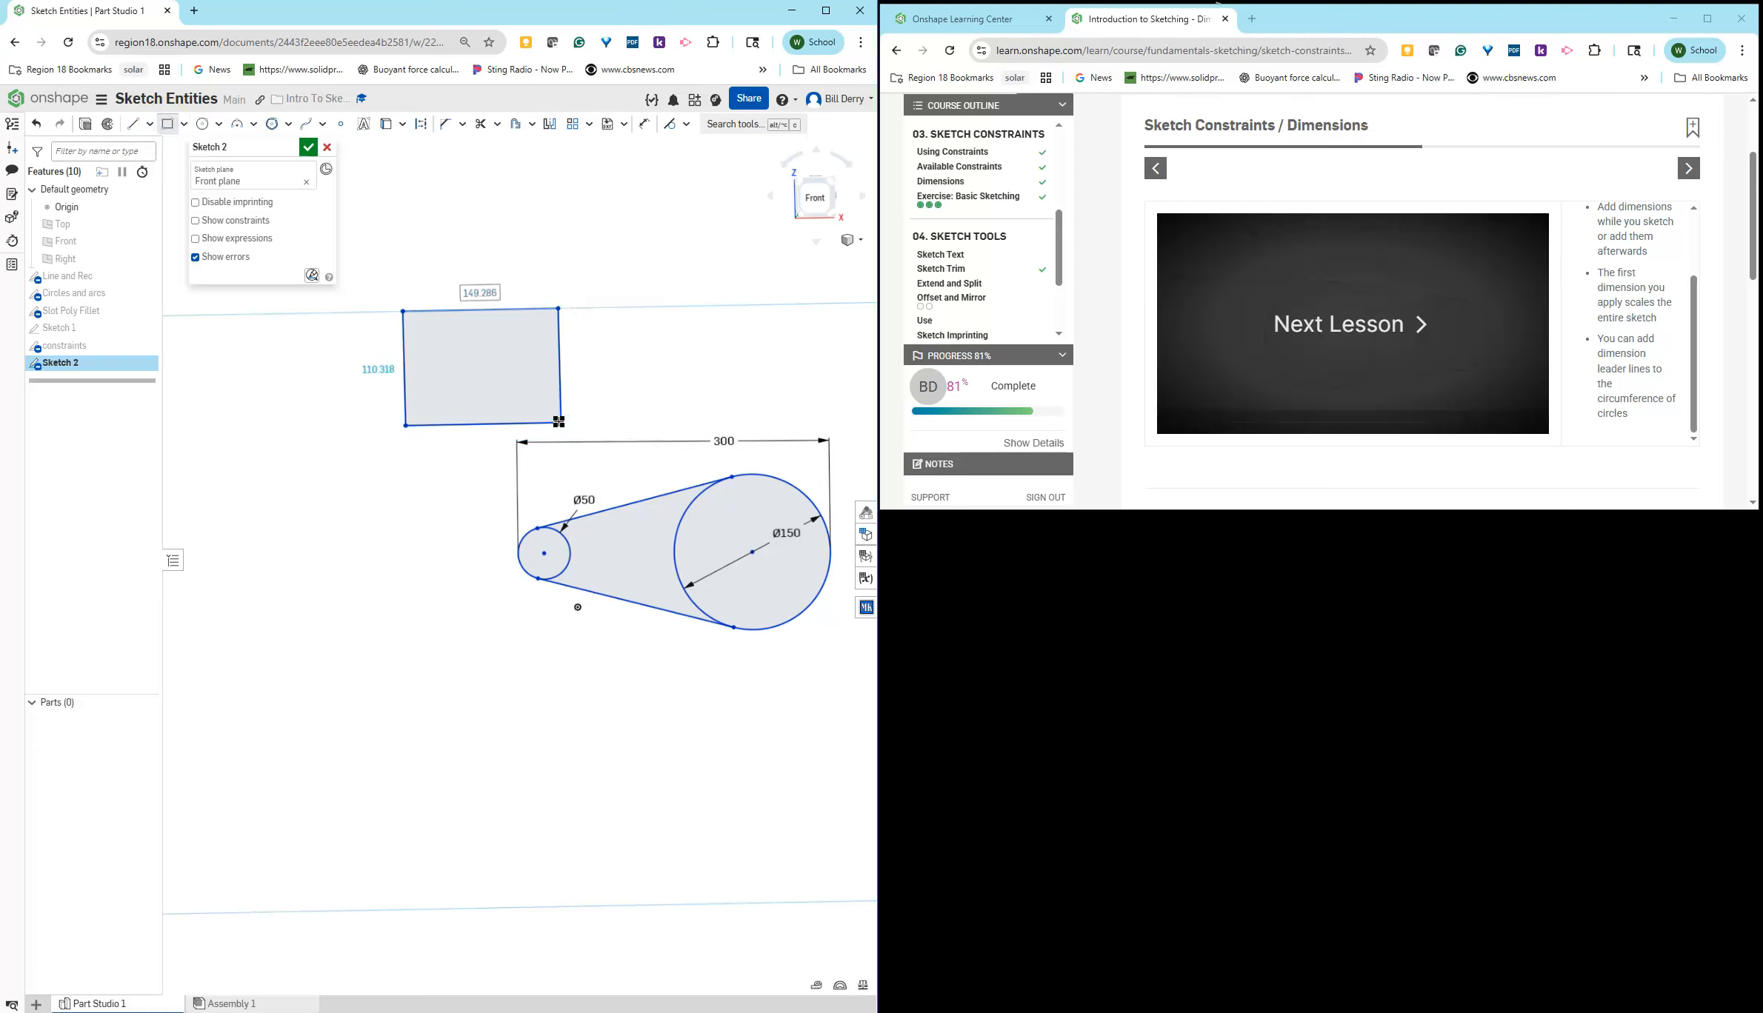
key(Tab)
text(1)
key(Return)
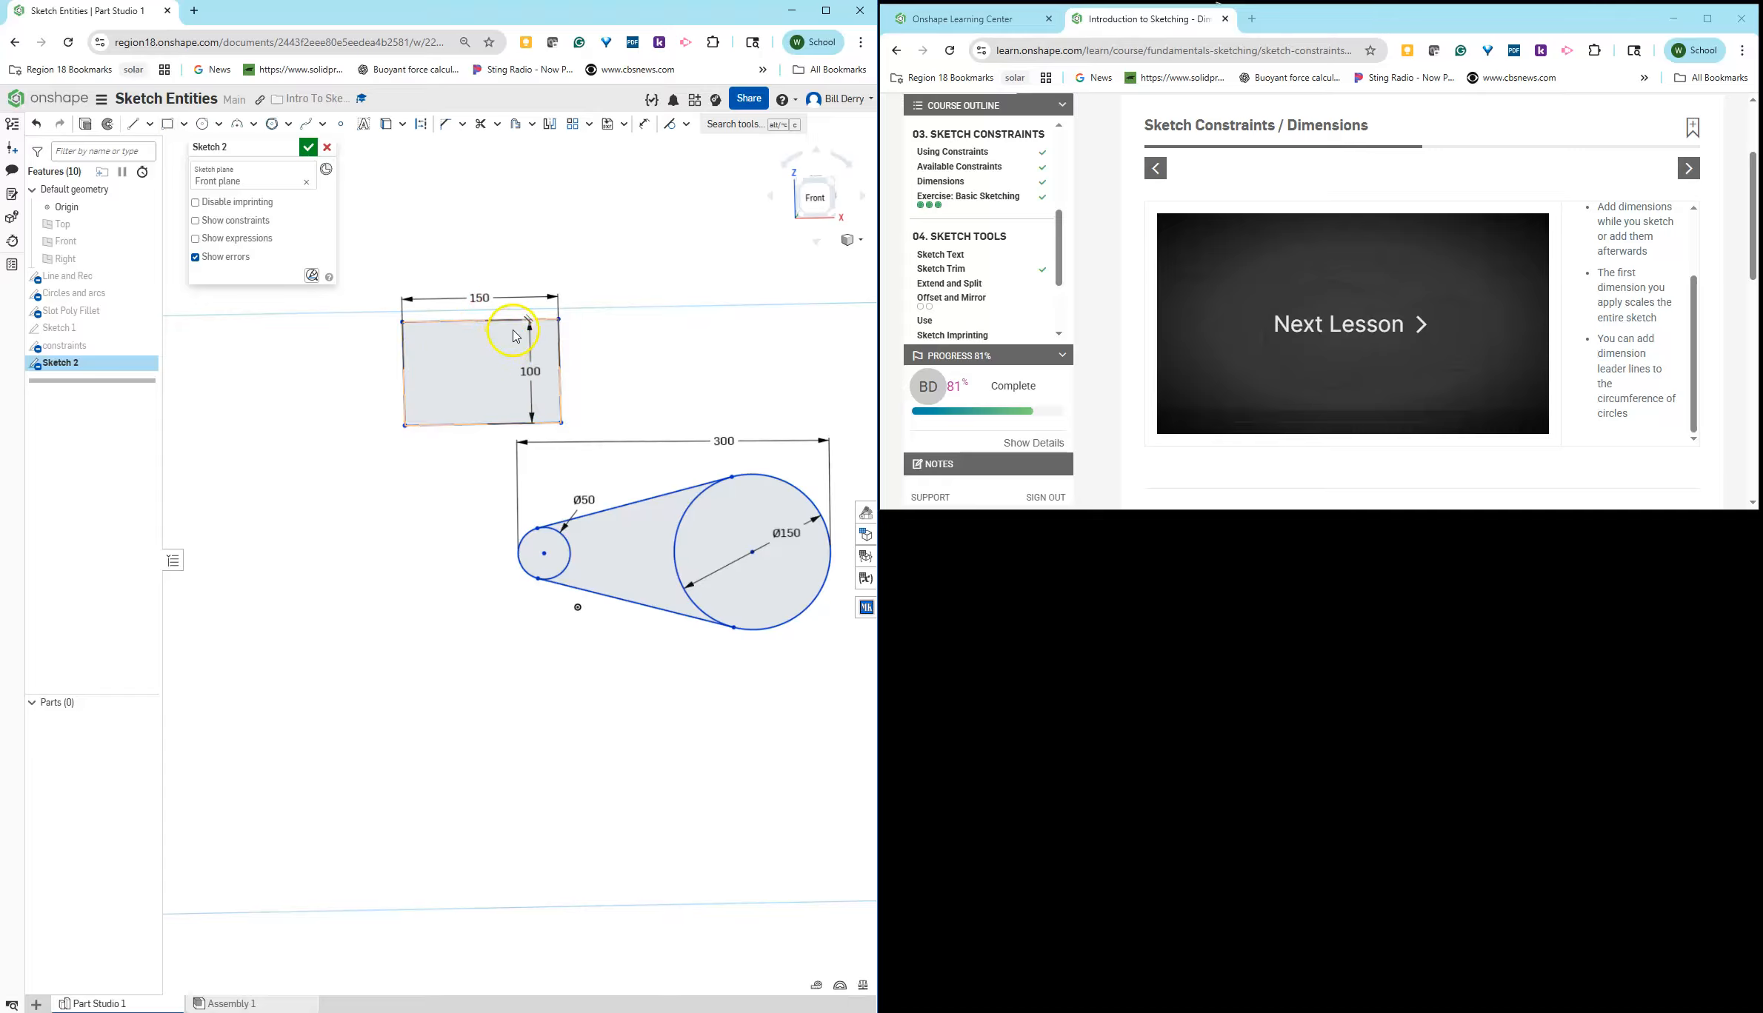
Step: Set the rectangle's height to 125 in and delete its width and height dimensions
double_click(532, 371)
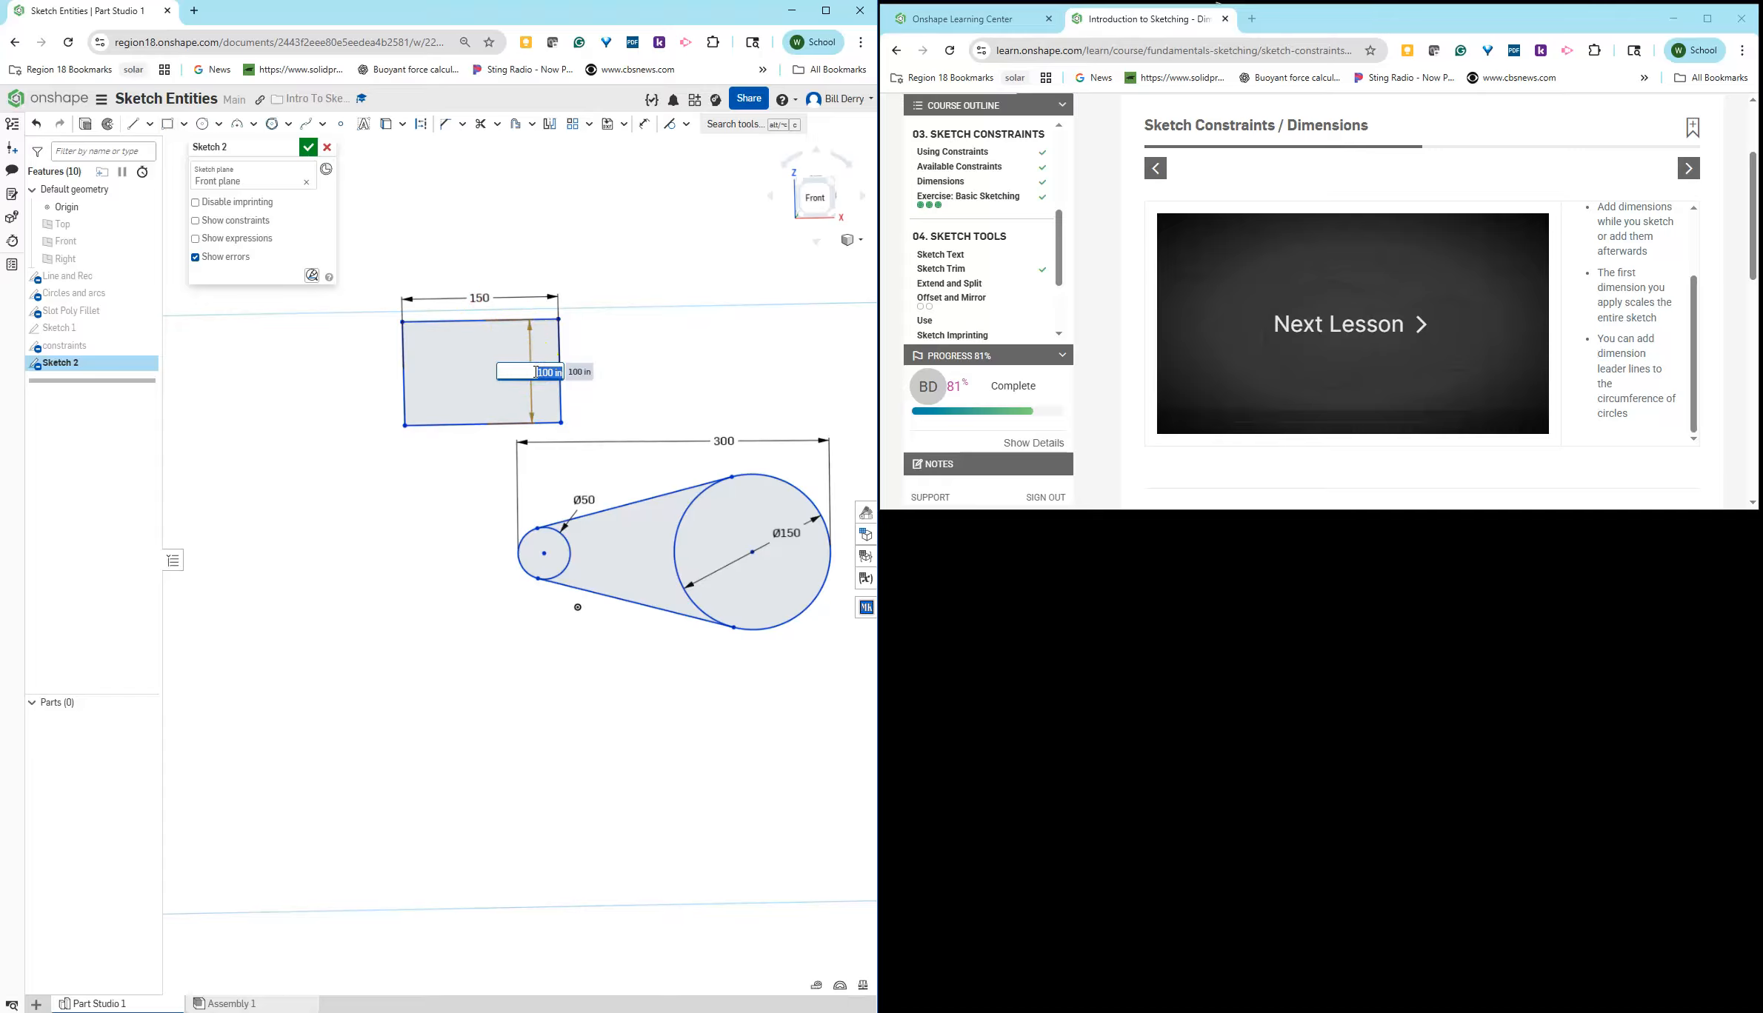
key(Return)
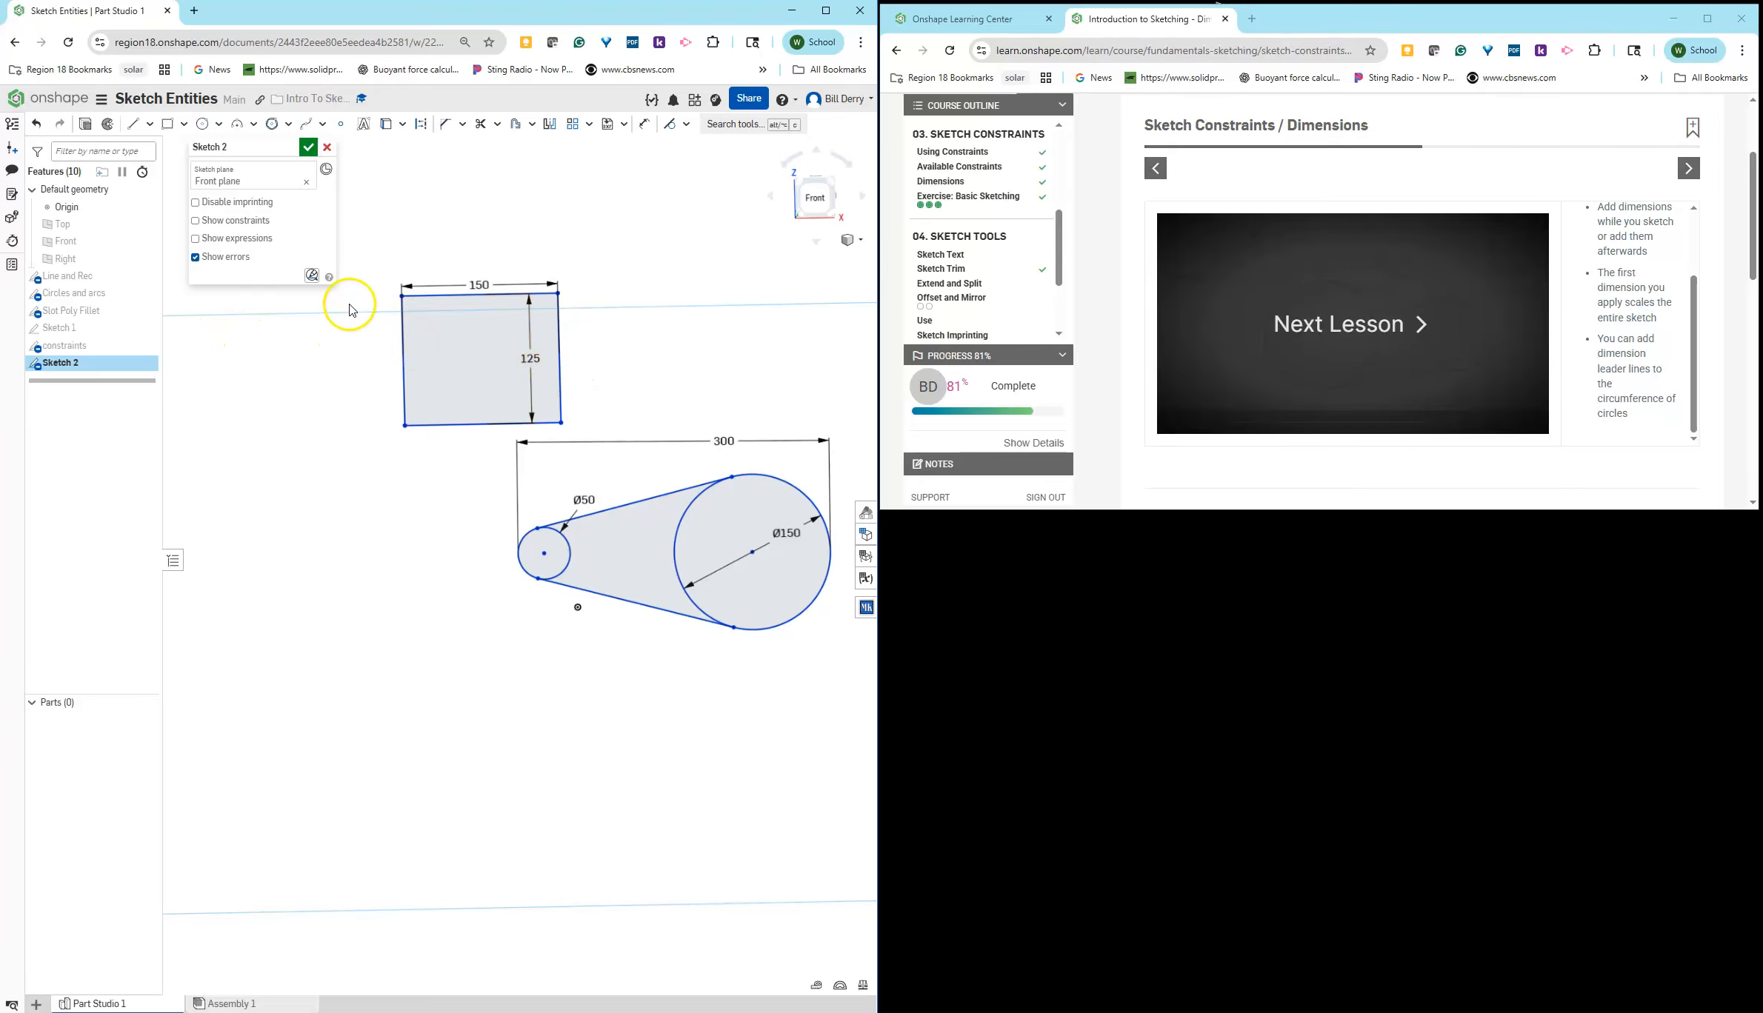
click(459, 286)
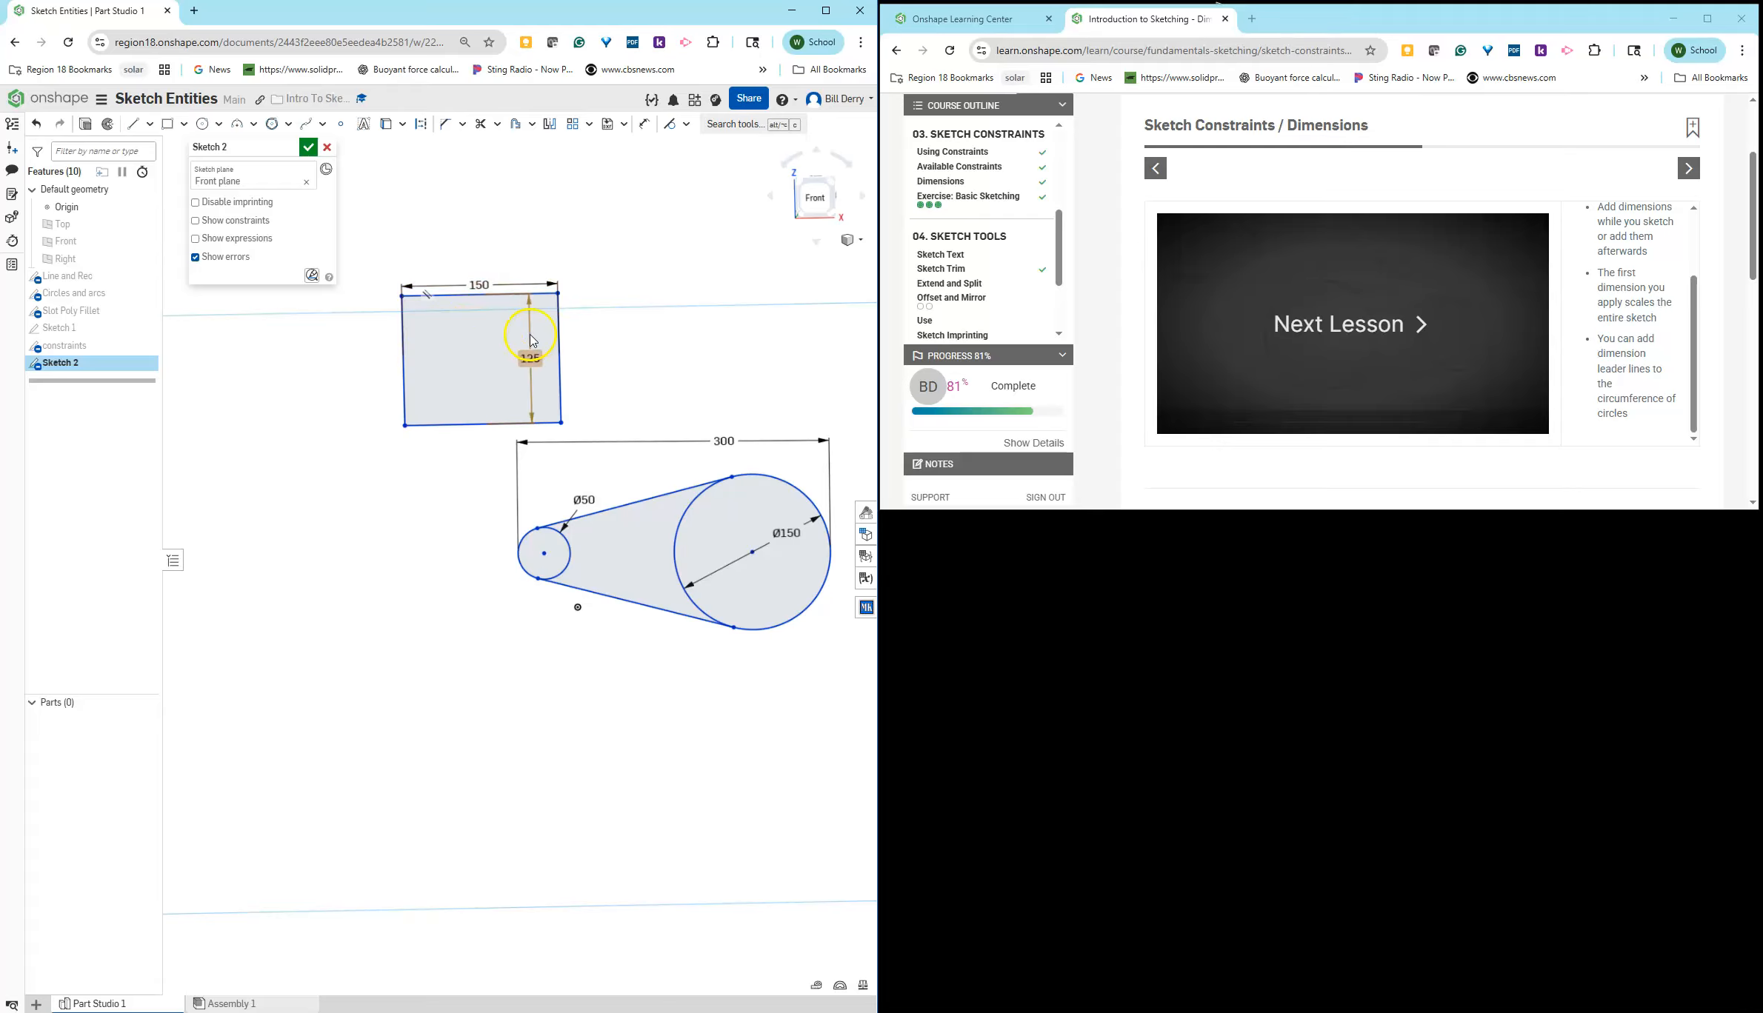
key(Delete)
click(512, 283)
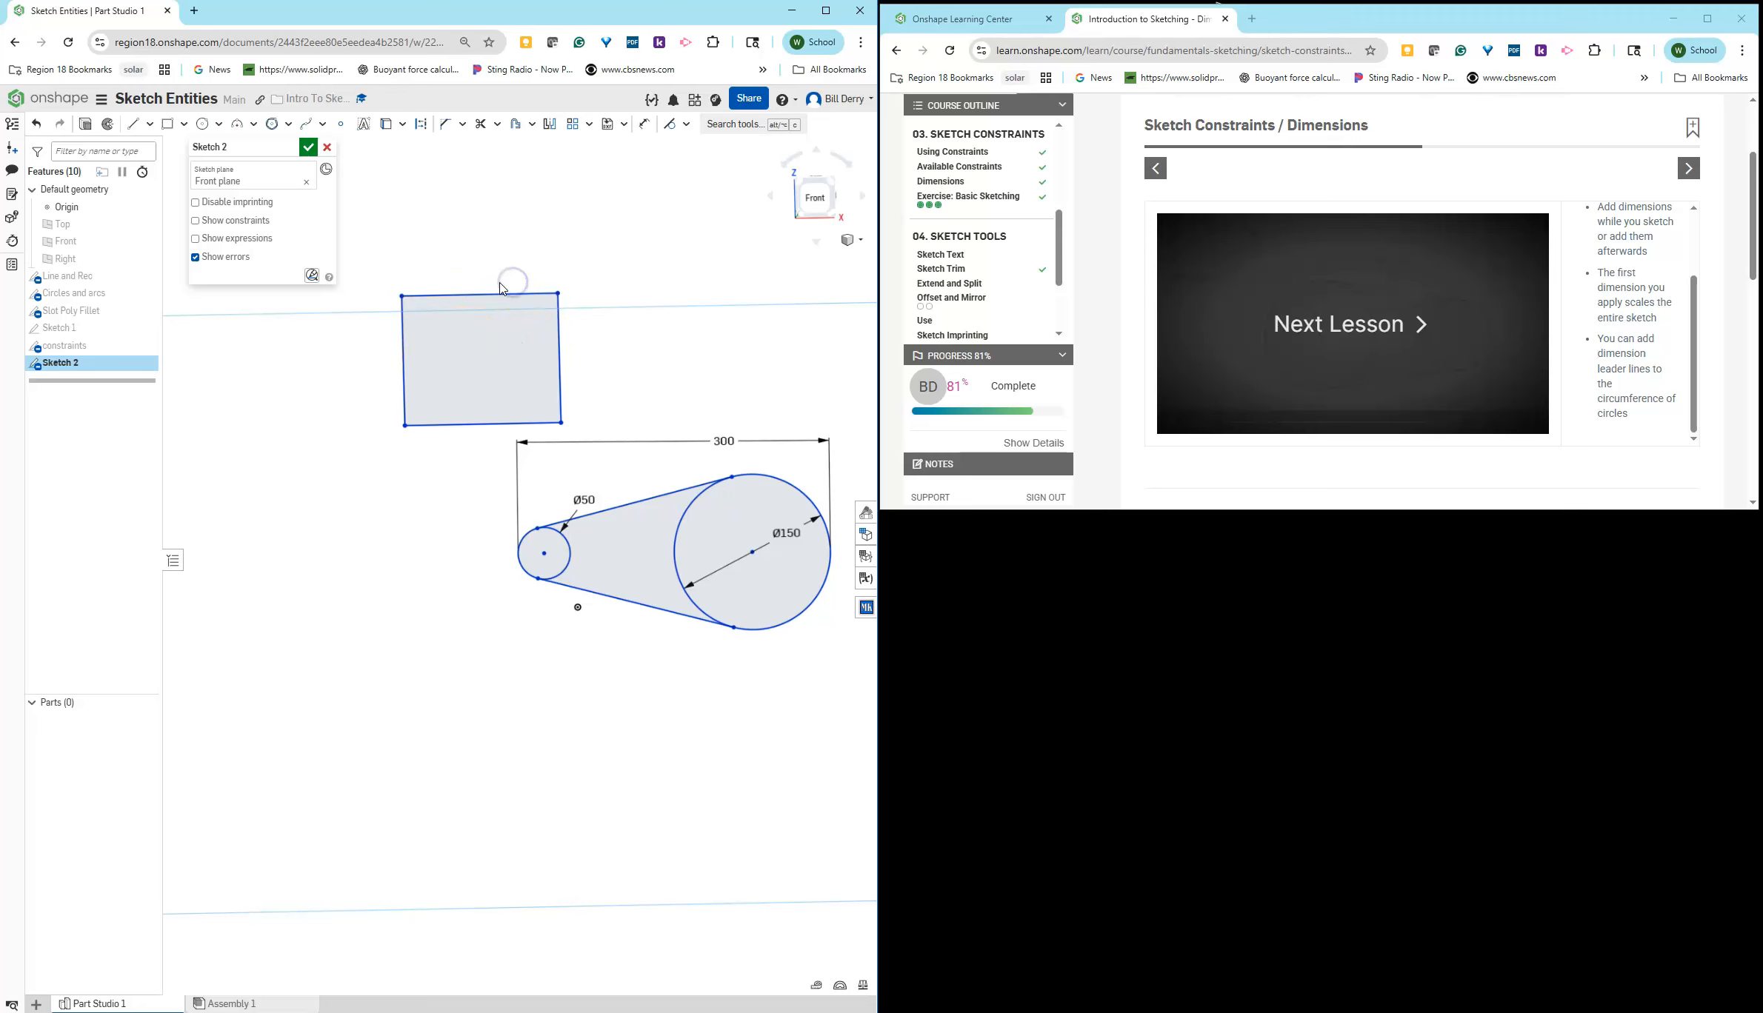
Step: Dimension the rectangle's upper edge as 150 in and the distance between its upper and lower edges as 125 in, both placed outside the shape
click(647, 132)
click(515, 292)
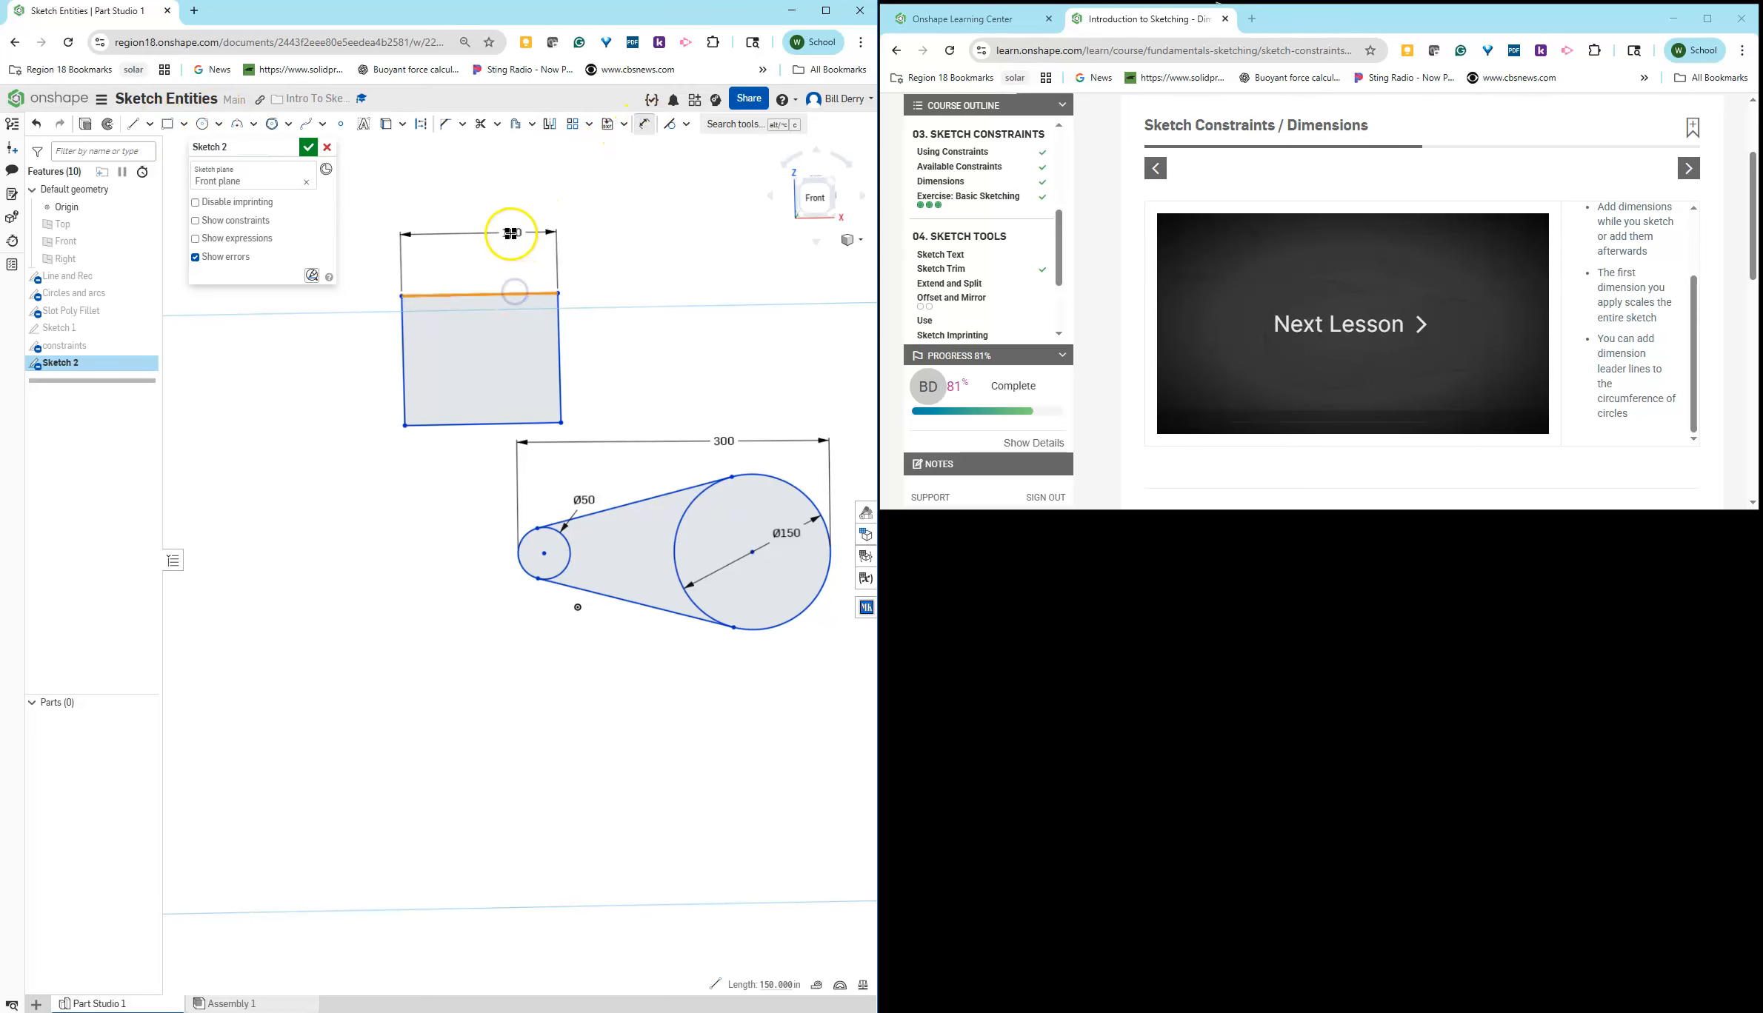
click(492, 226)
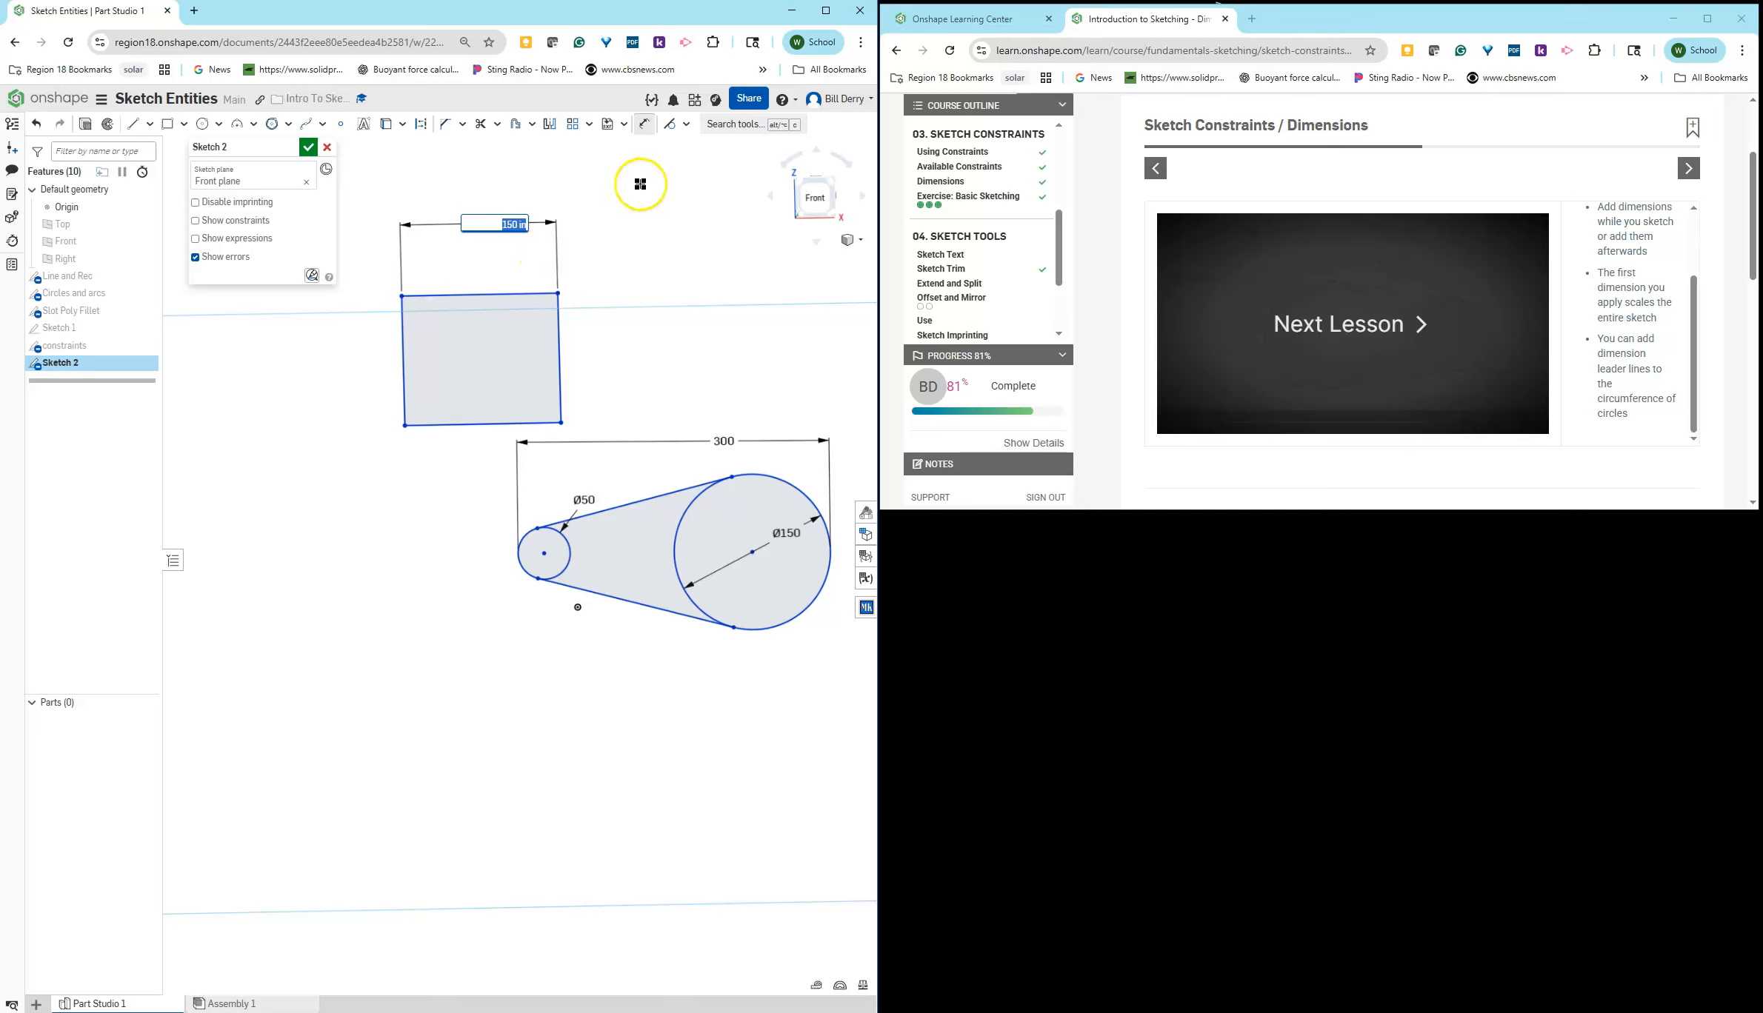
click(523, 292)
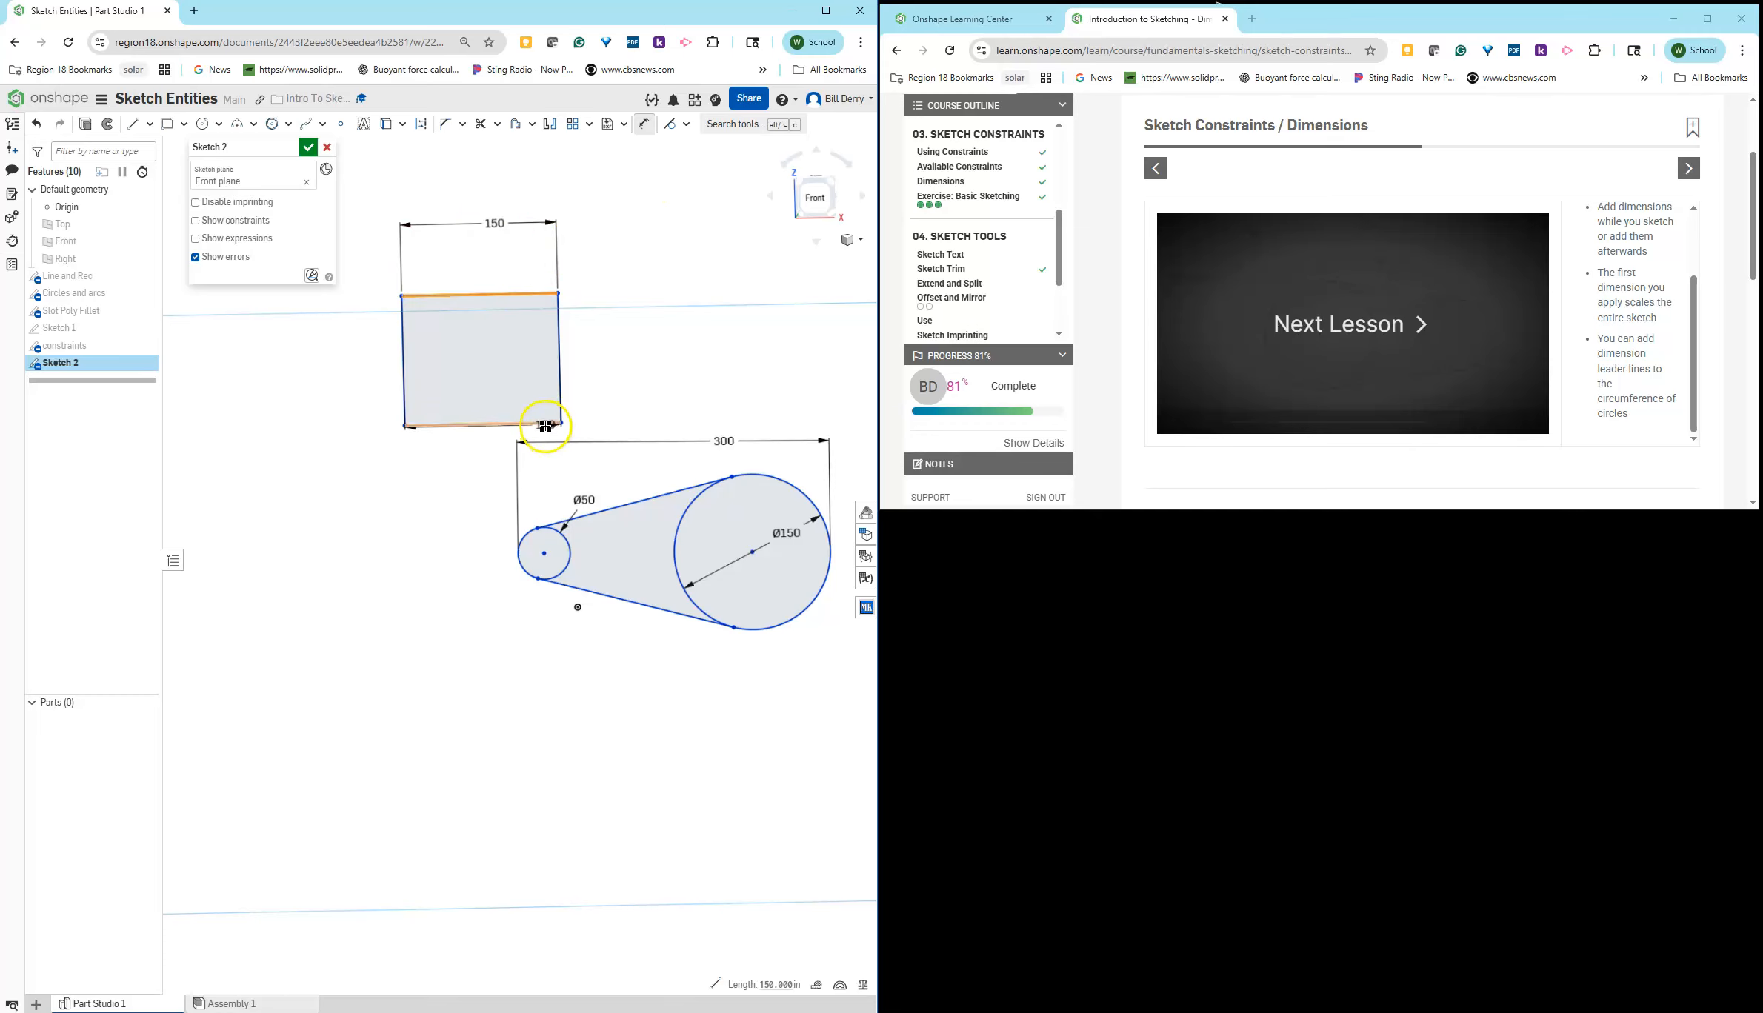
click(545, 425)
click(600, 364)
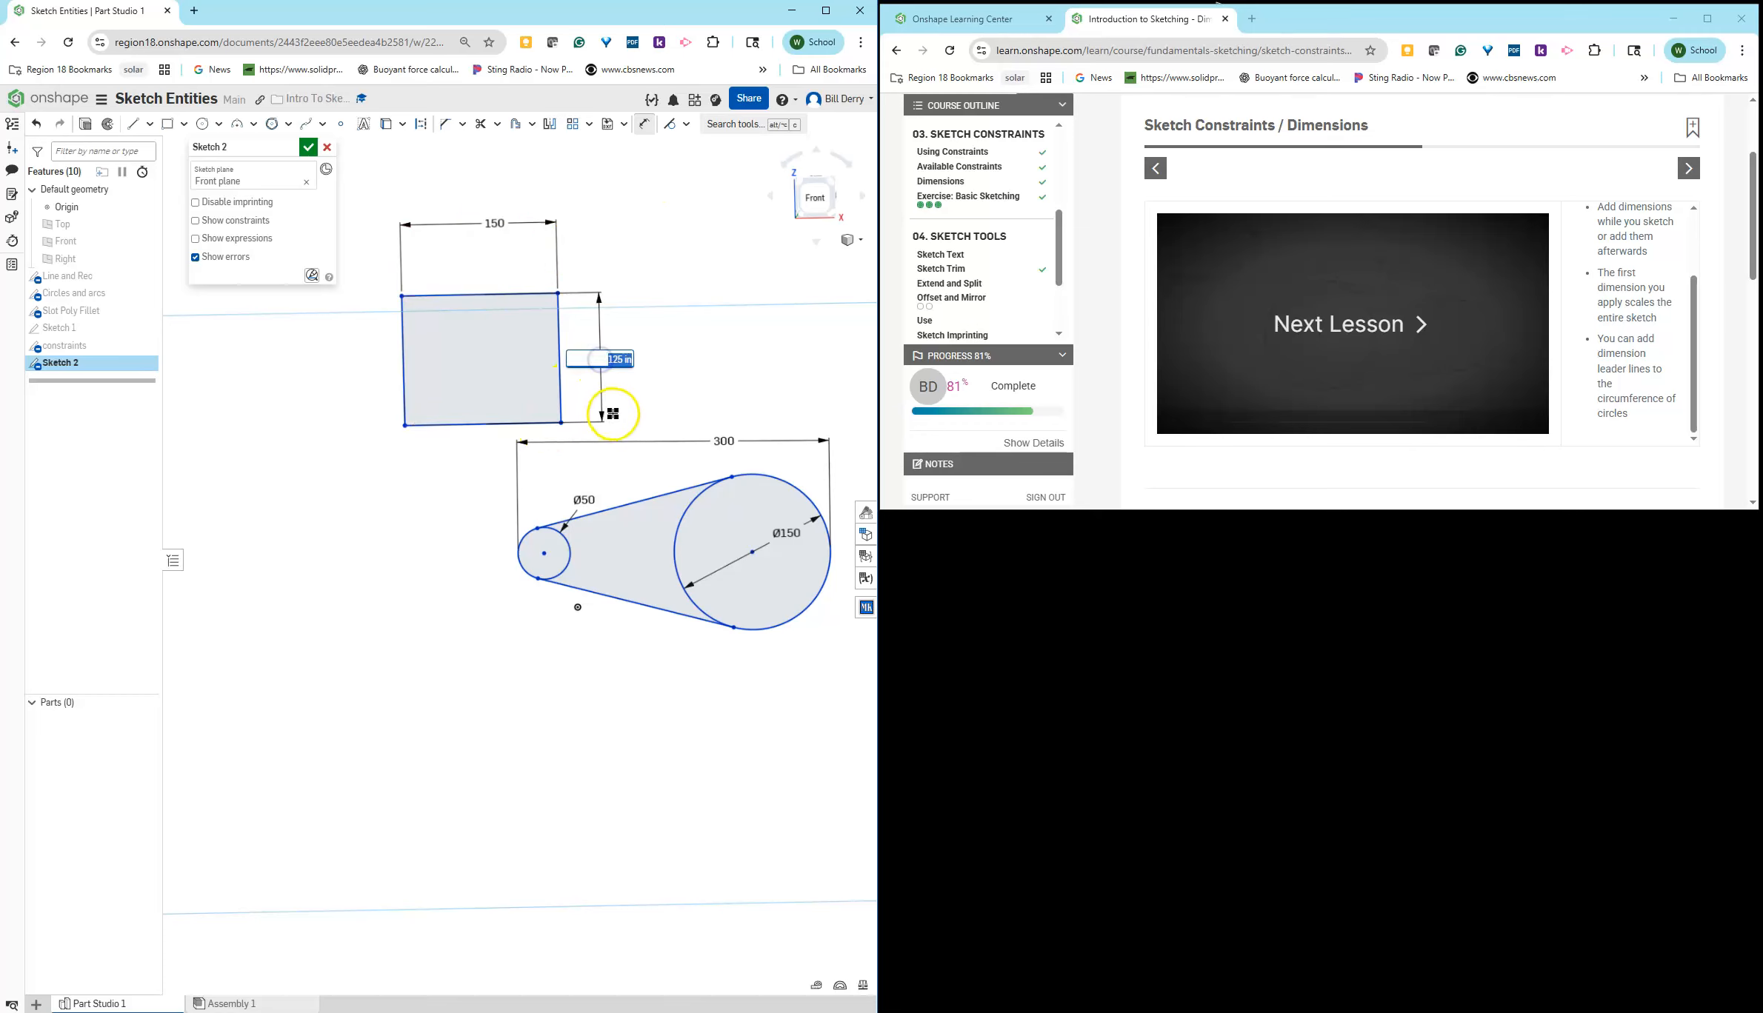
key(Return)
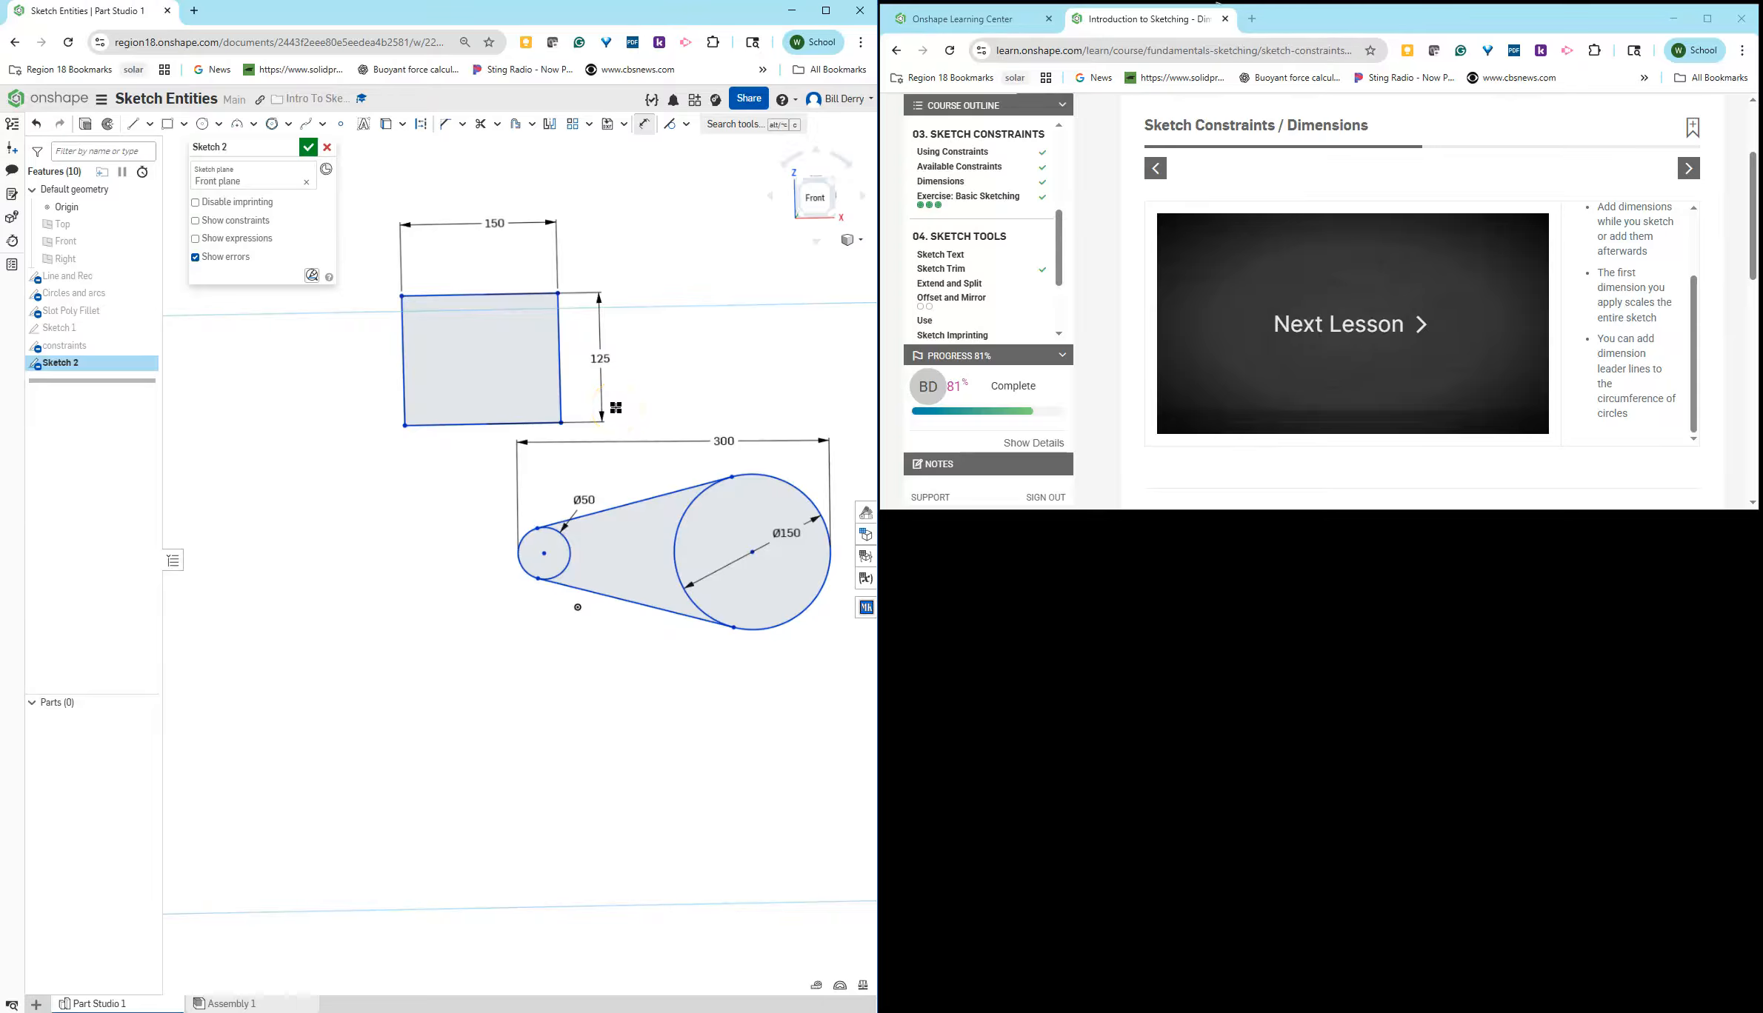
Step: Finish Sketch 2 and rename it Dims
scroll(618, 333, up, 3)
scroll(618, 341, down, 5)
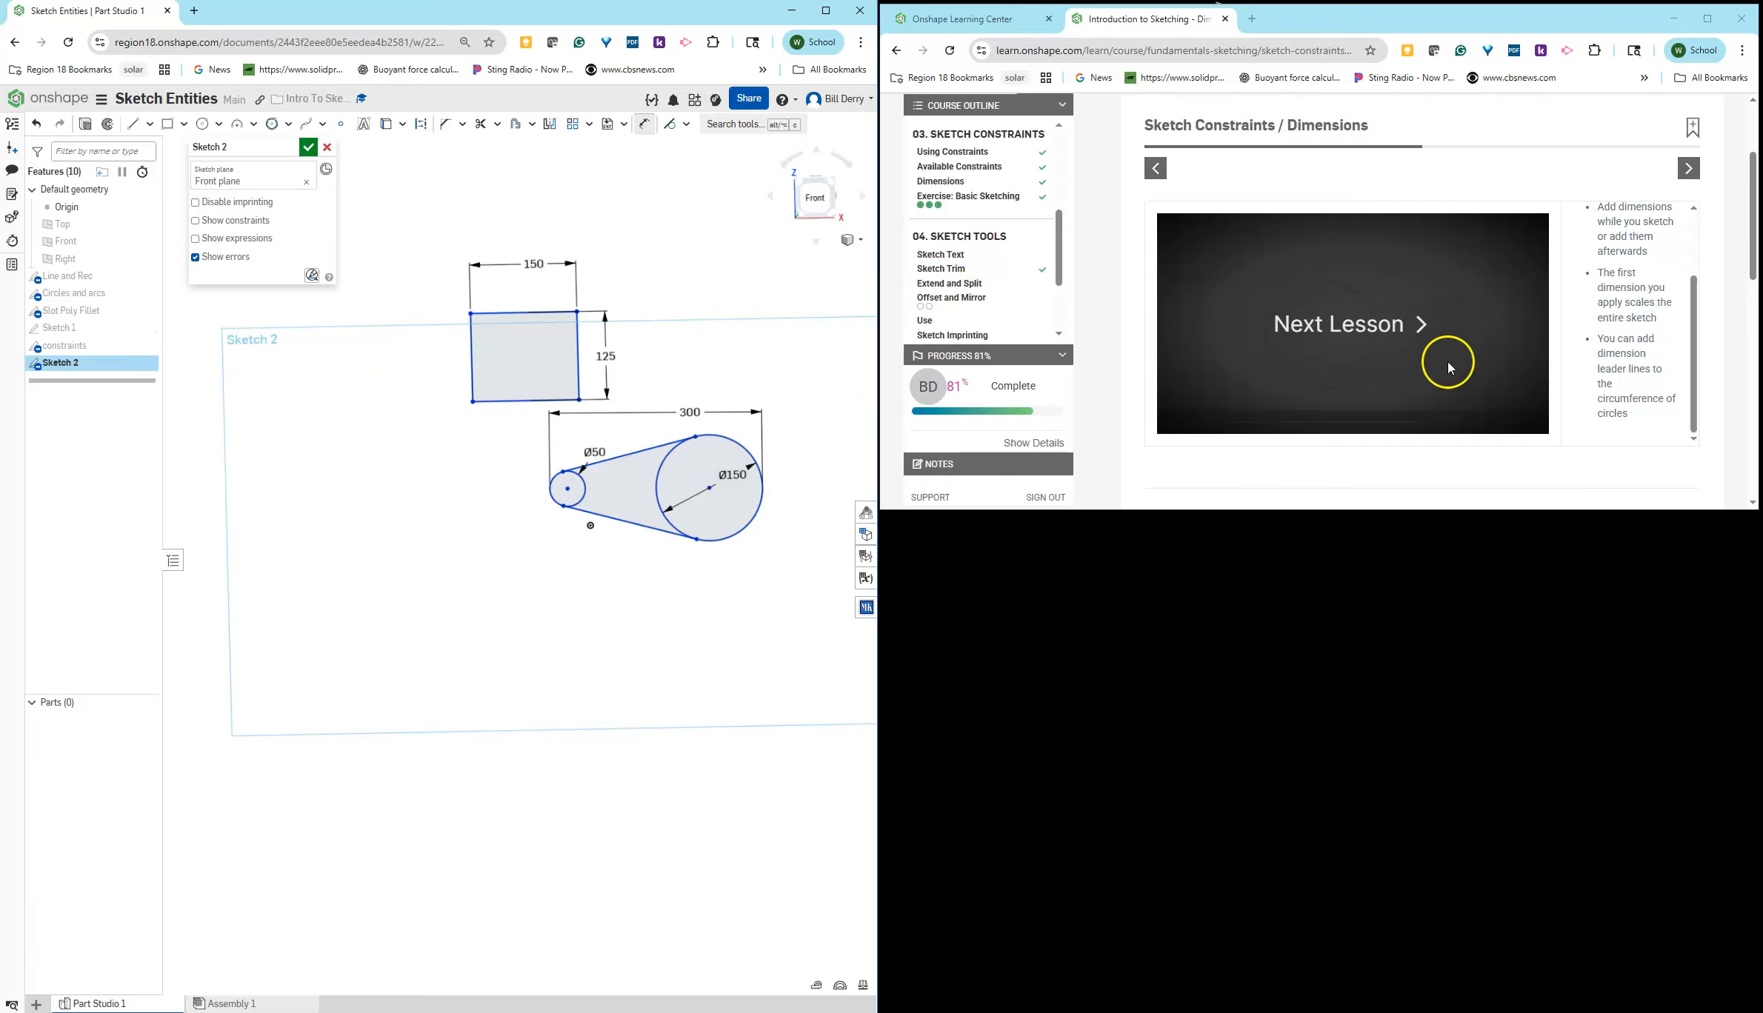
click(307, 148)
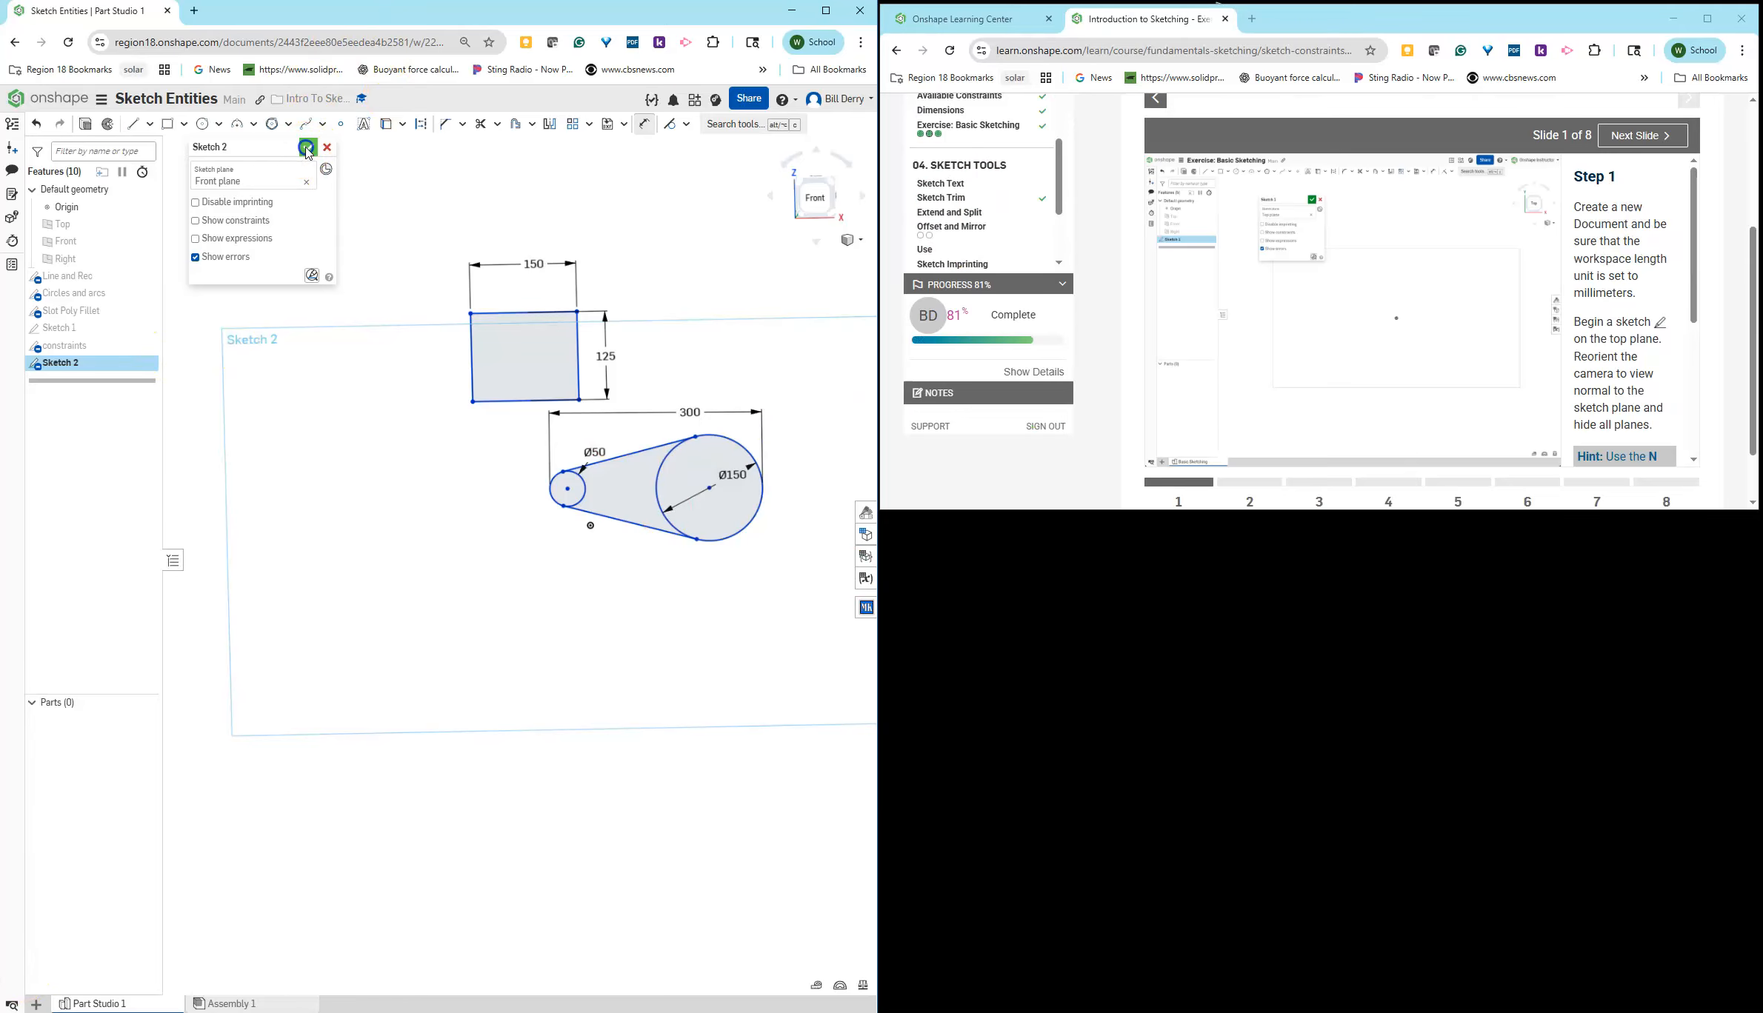
click(59, 368)
right_click(59, 371)
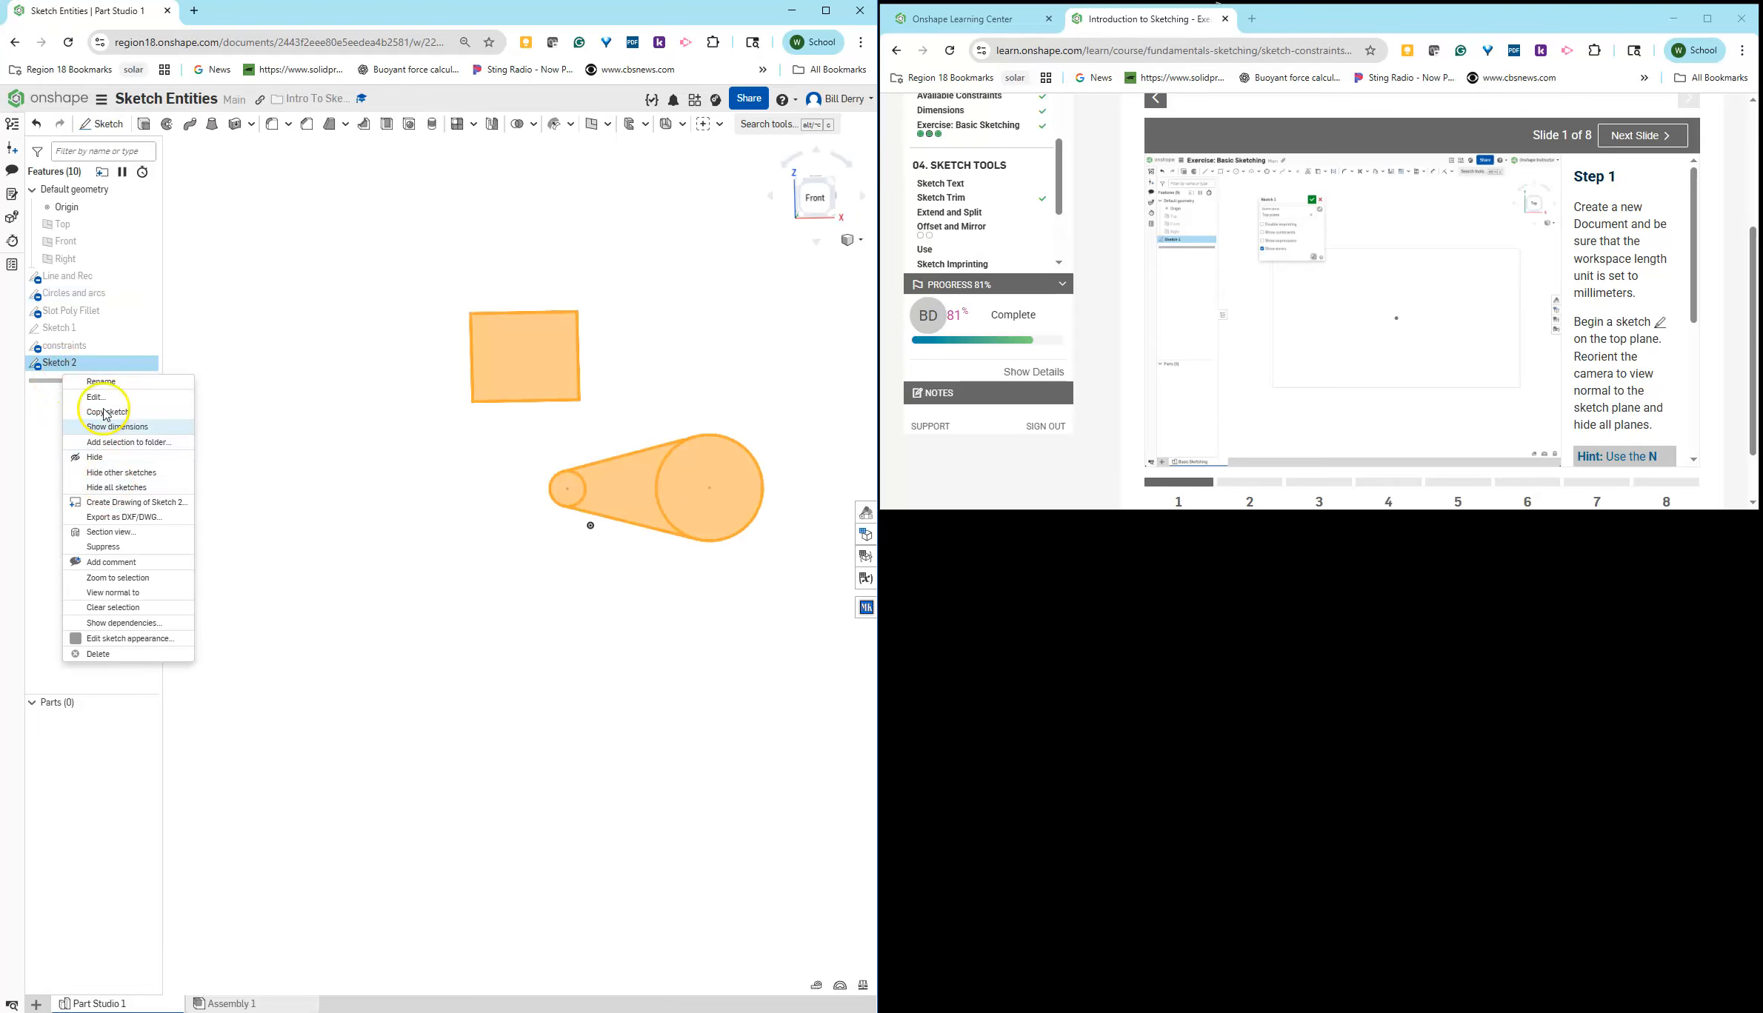
click(104, 382)
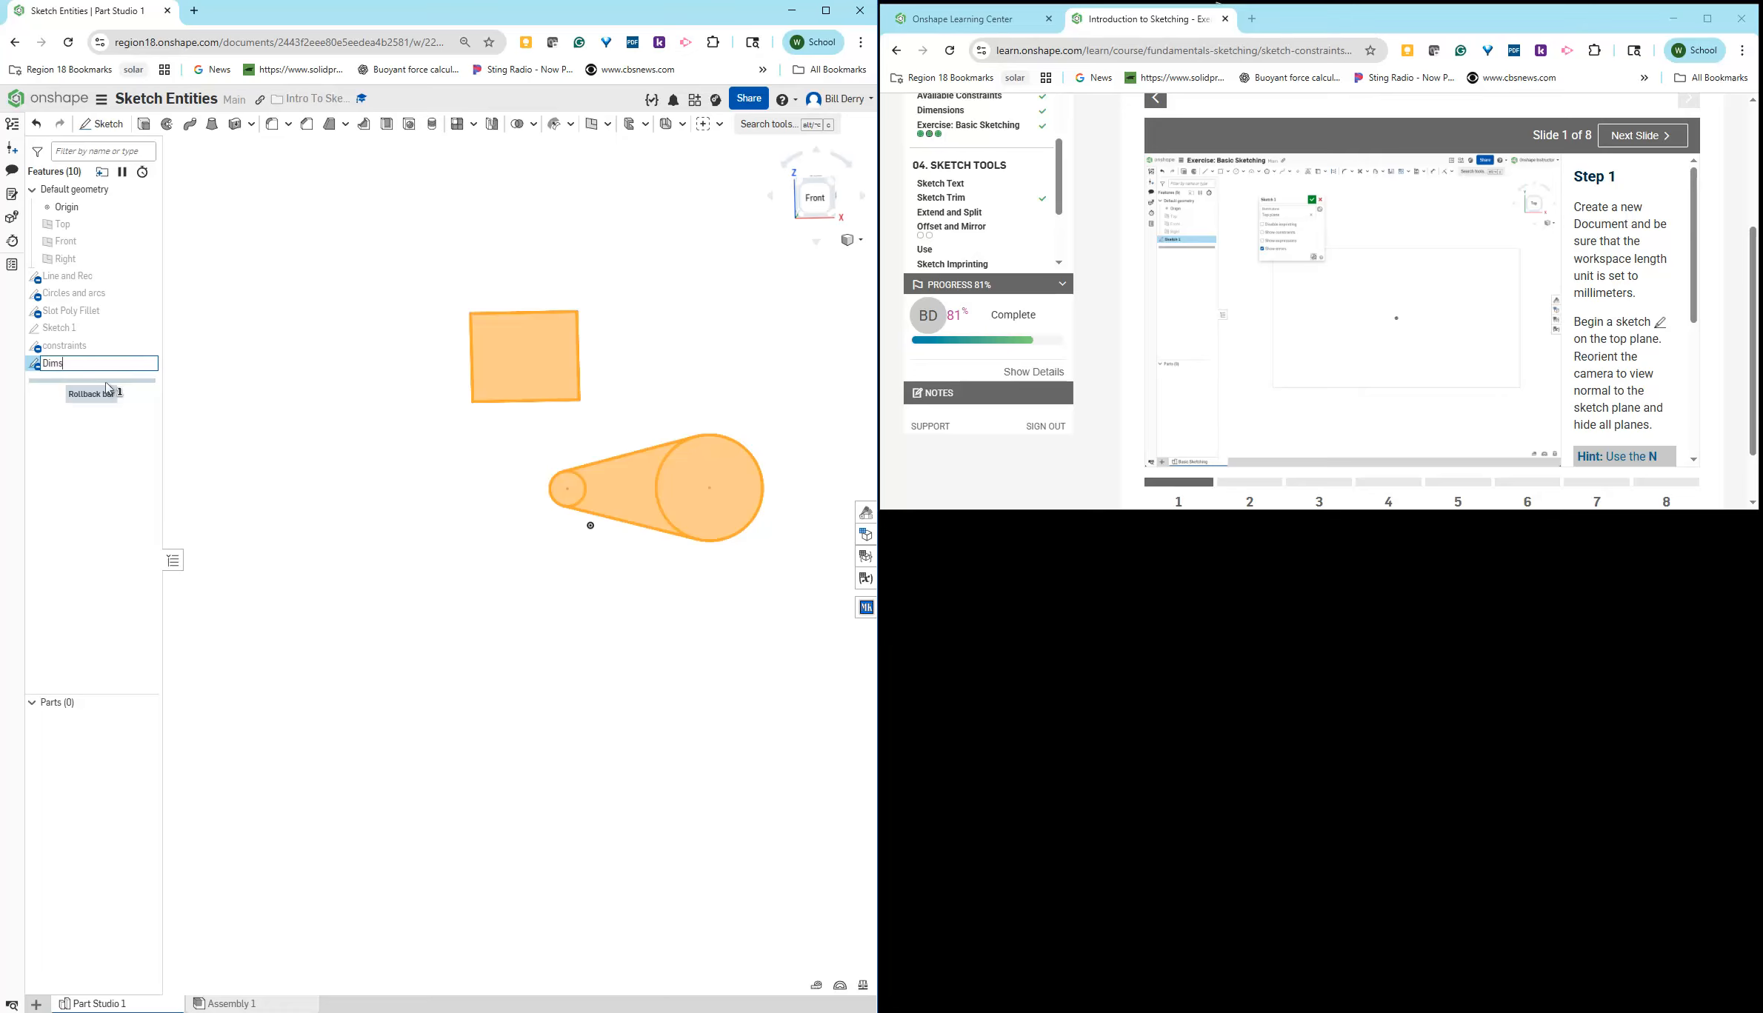
click(360, 497)
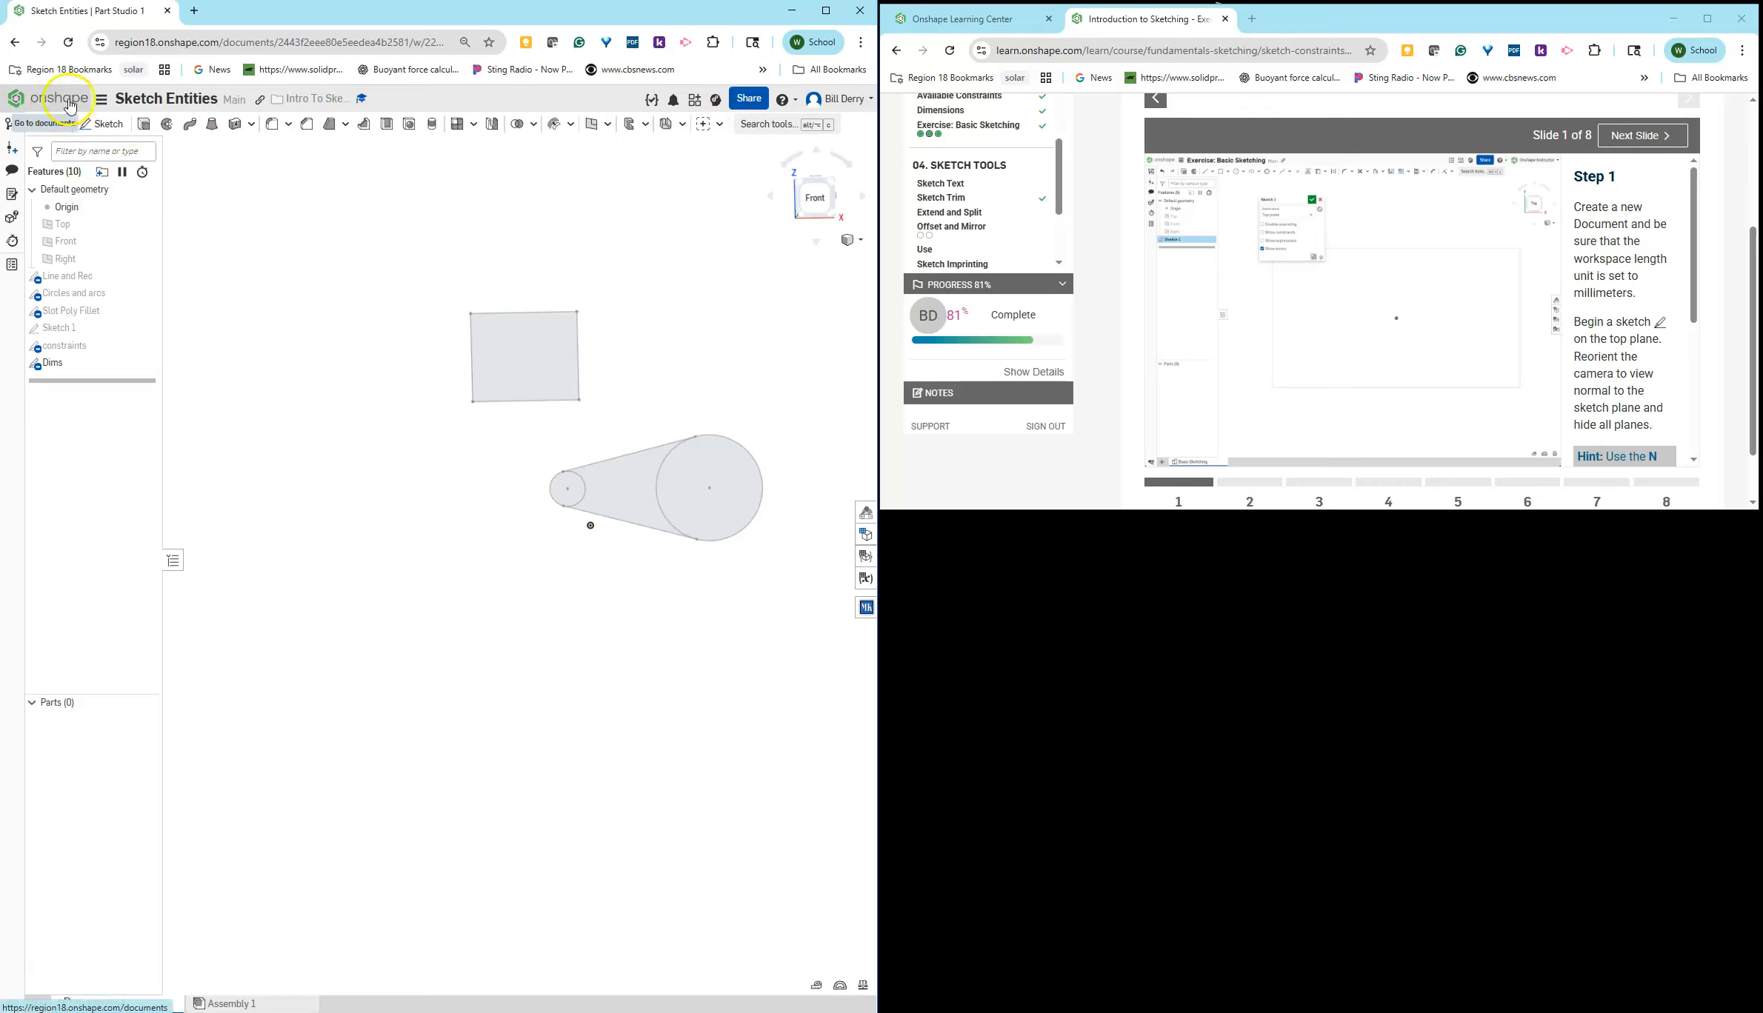
Step: Close the Sketch Entities document and open the Intro To Sketching folder inside 25-26 robot training
click(104, 100)
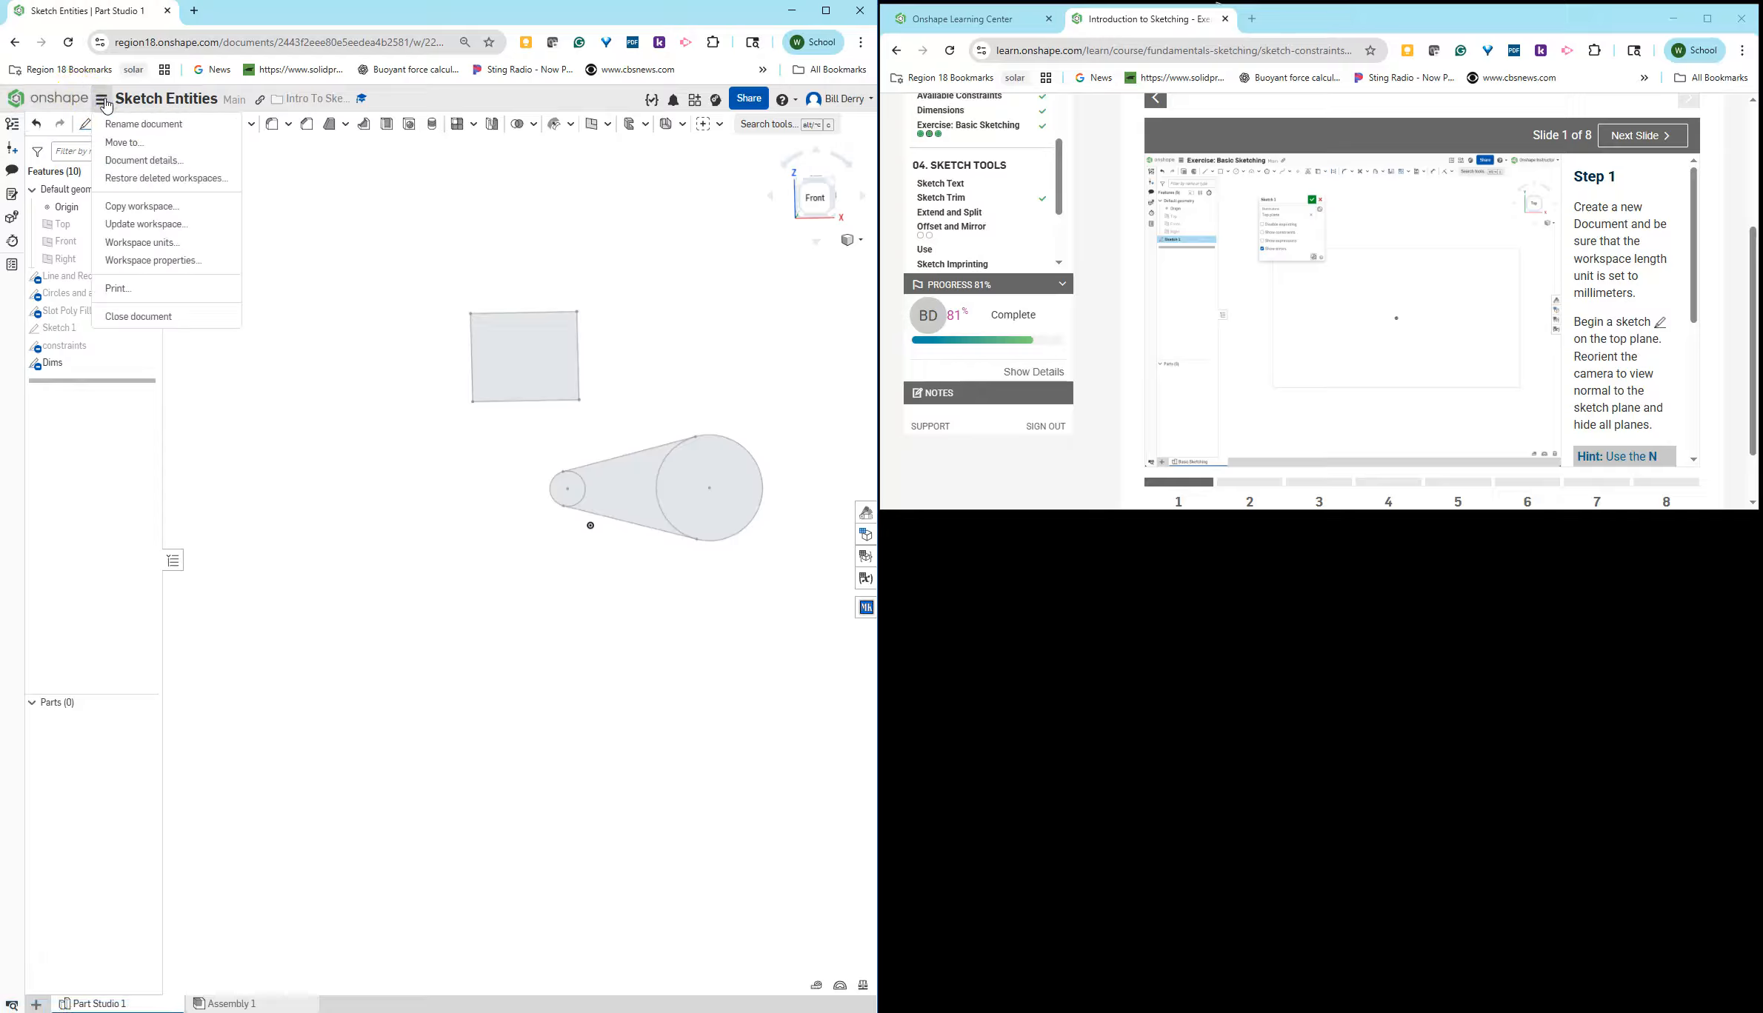
click(129, 305)
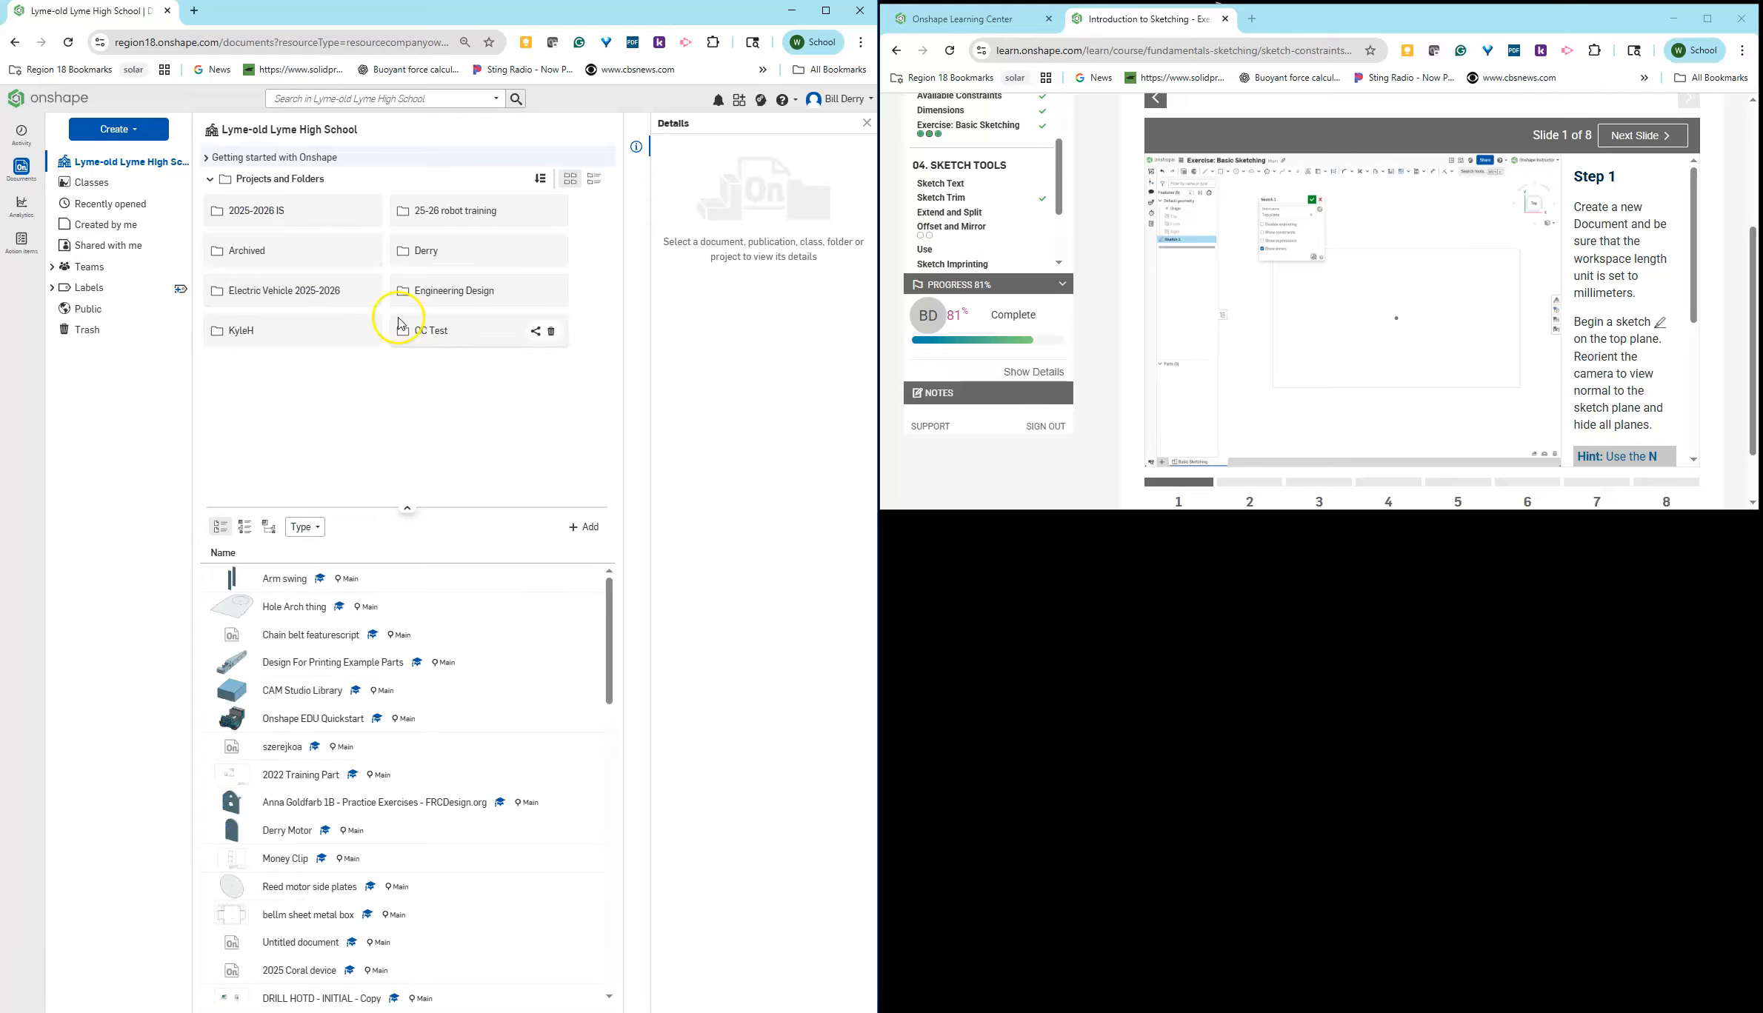
double_click(416, 236)
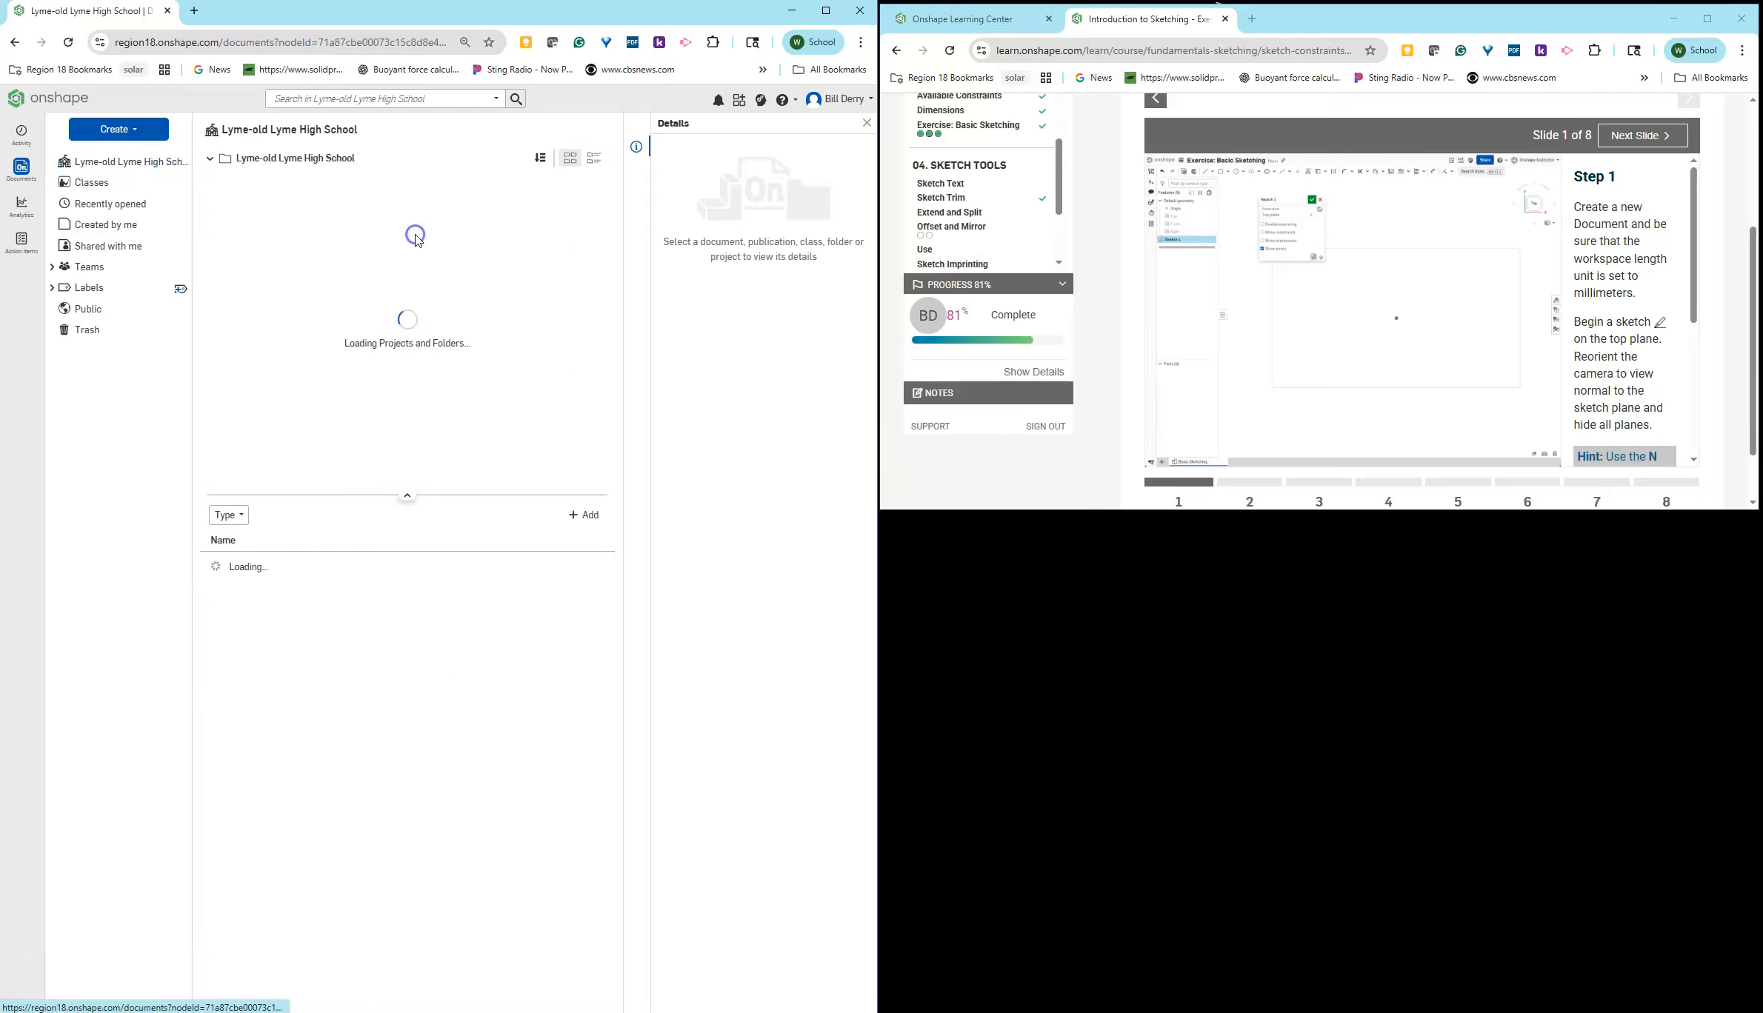
double_click(420, 231)
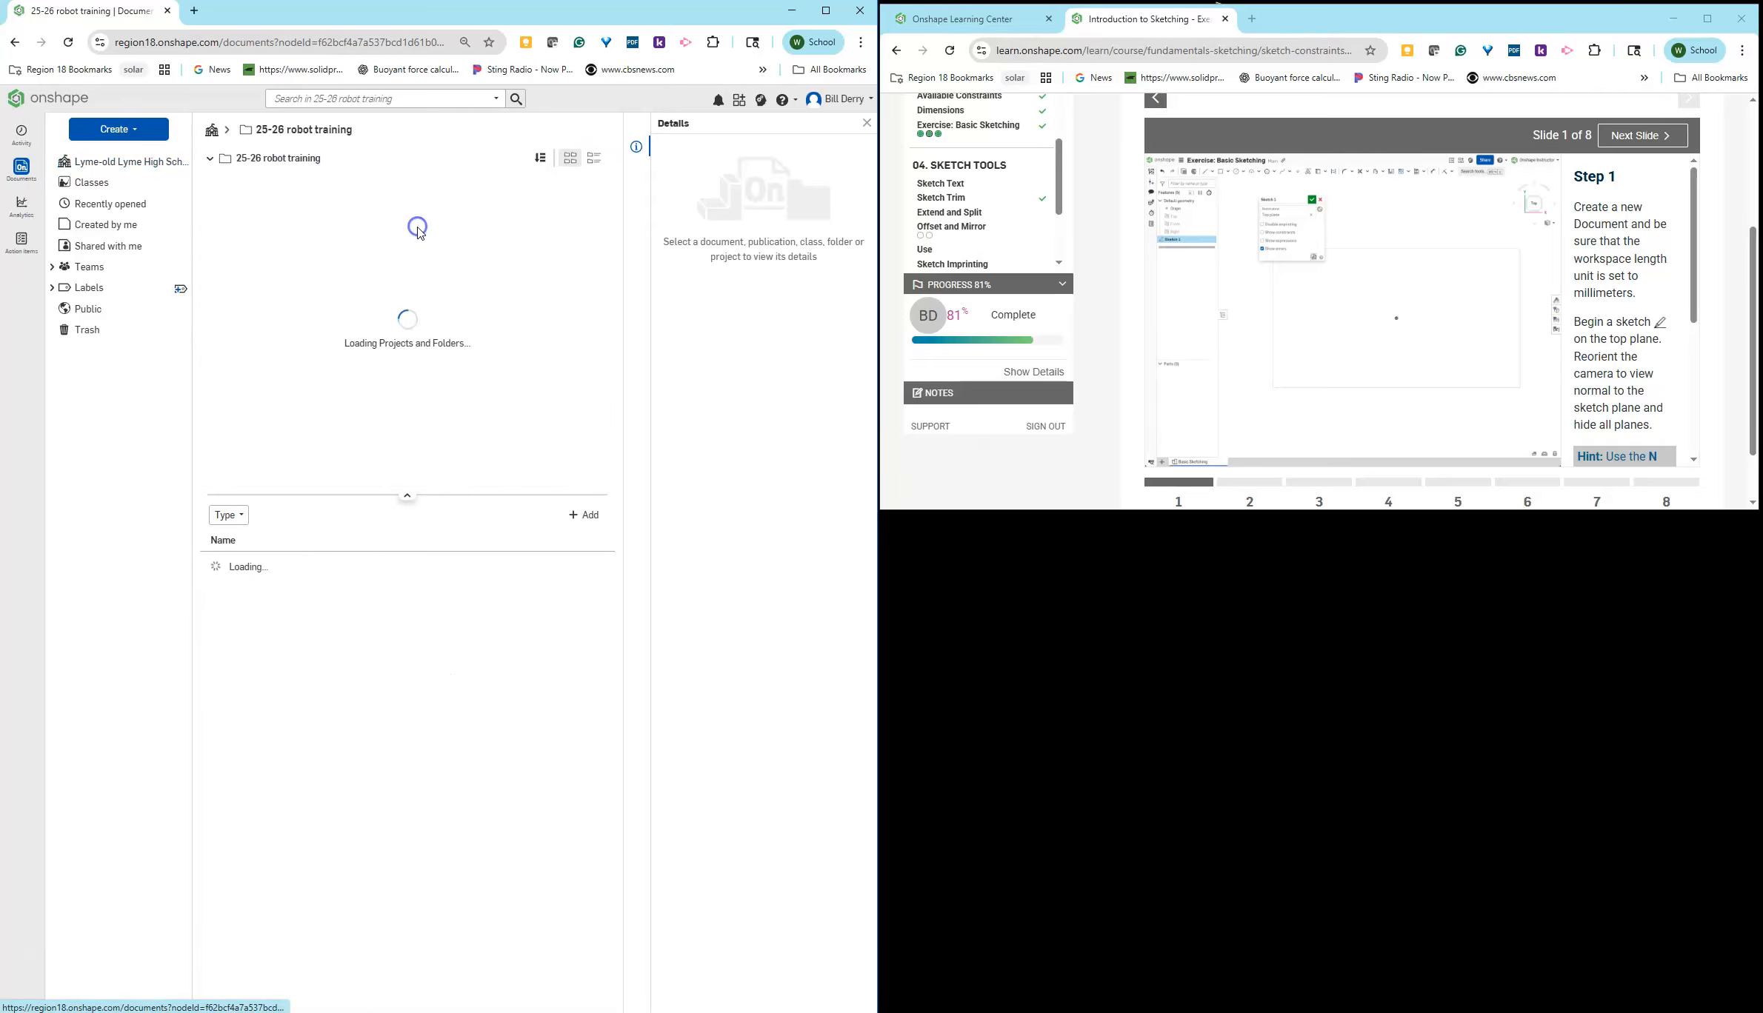
double_click(264, 228)
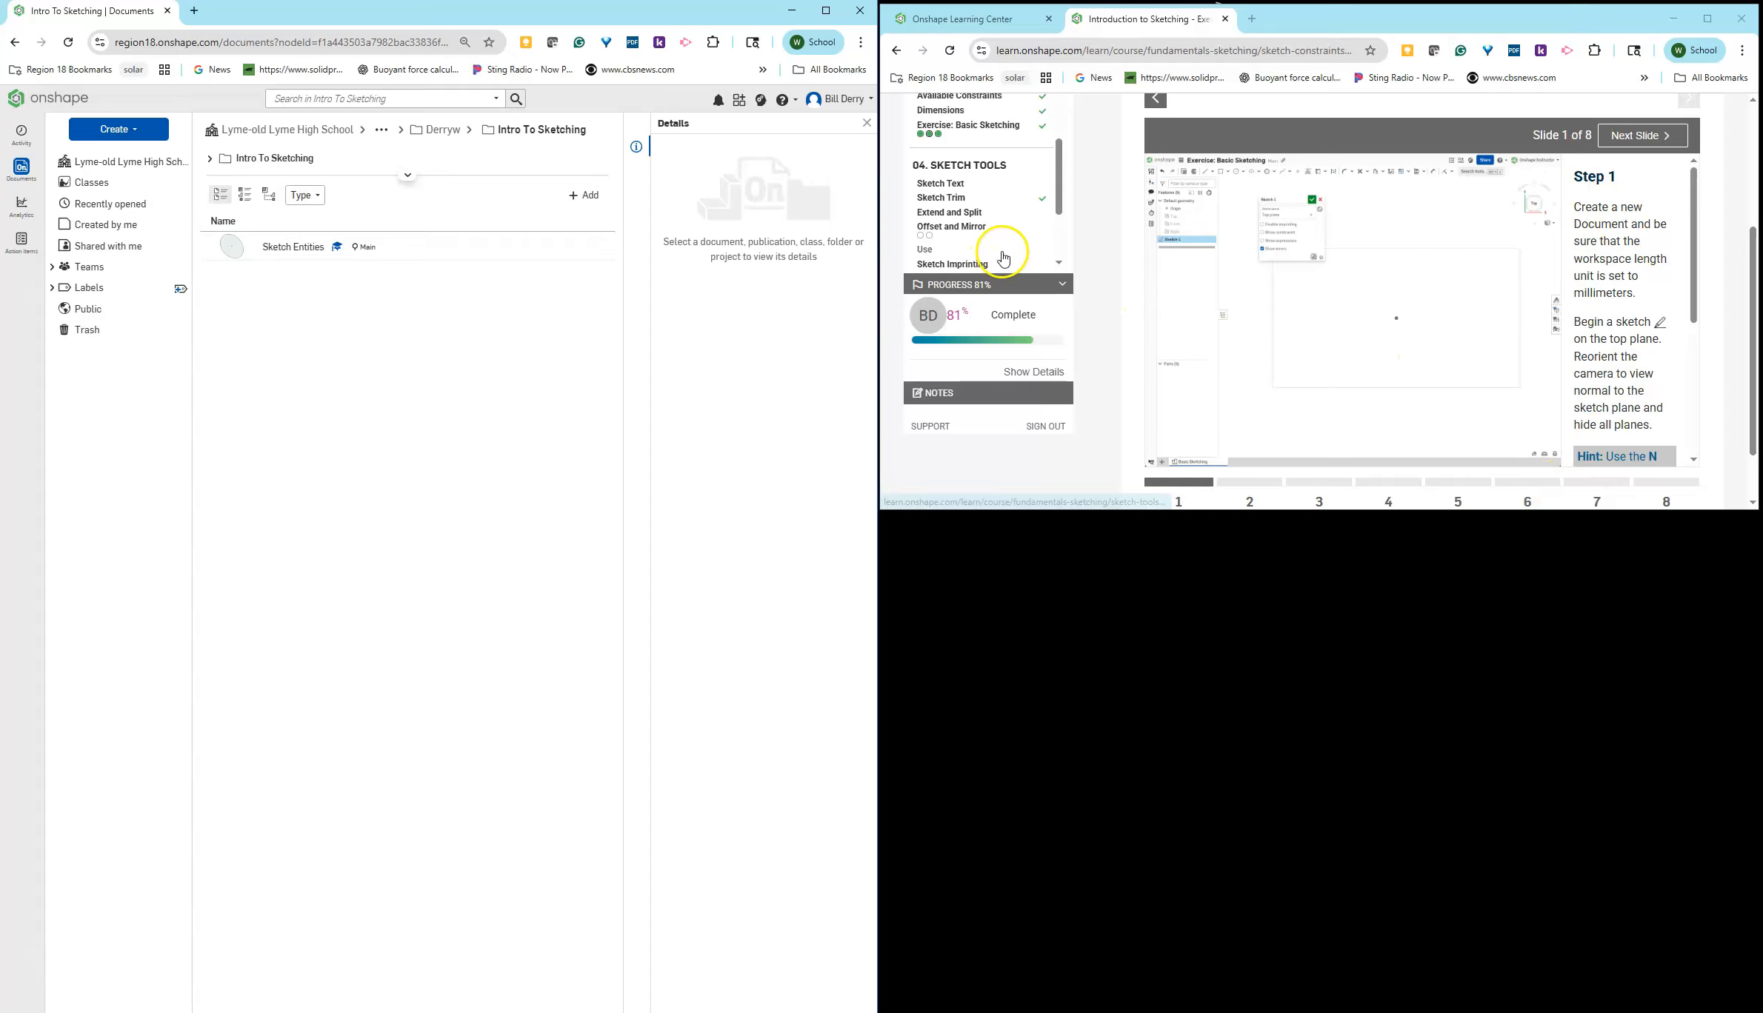
Step: Look through the eight slides of the Basic Sketching exercise in the course window and return to the exercise's overview page
click(1635, 145)
click(1635, 146)
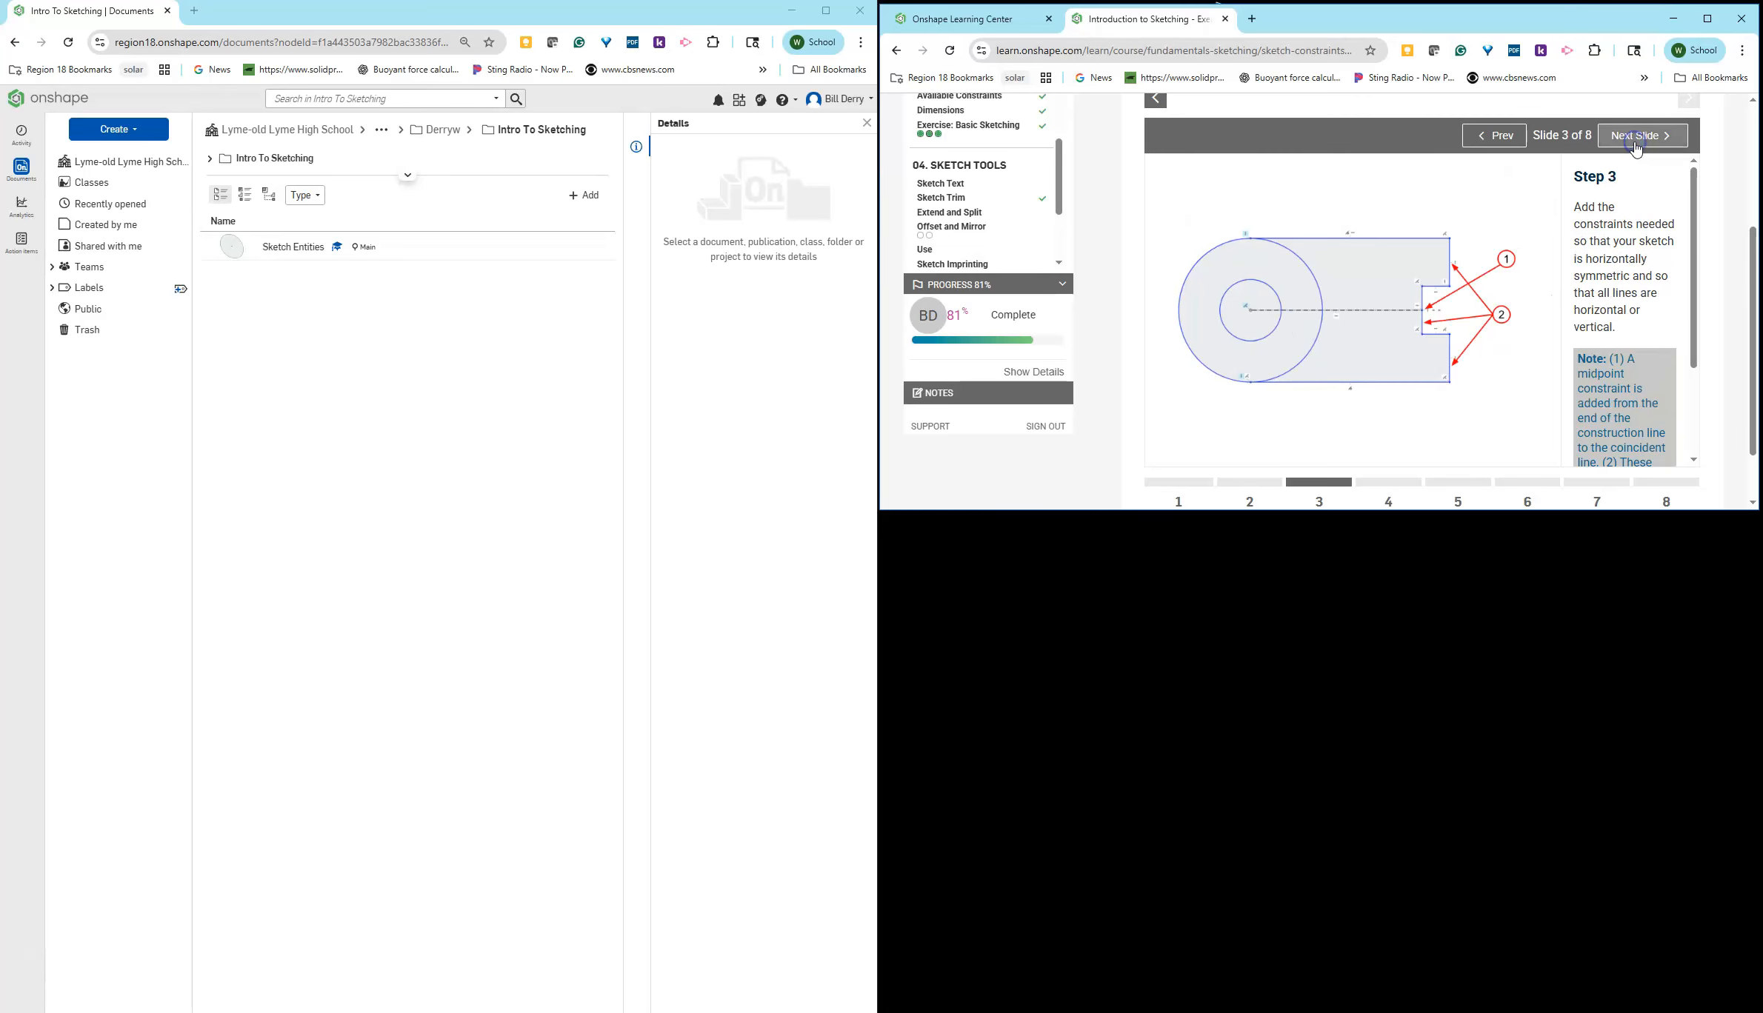
click(1635, 147)
click(1635, 147)
click(1635, 147)
click(1635, 146)
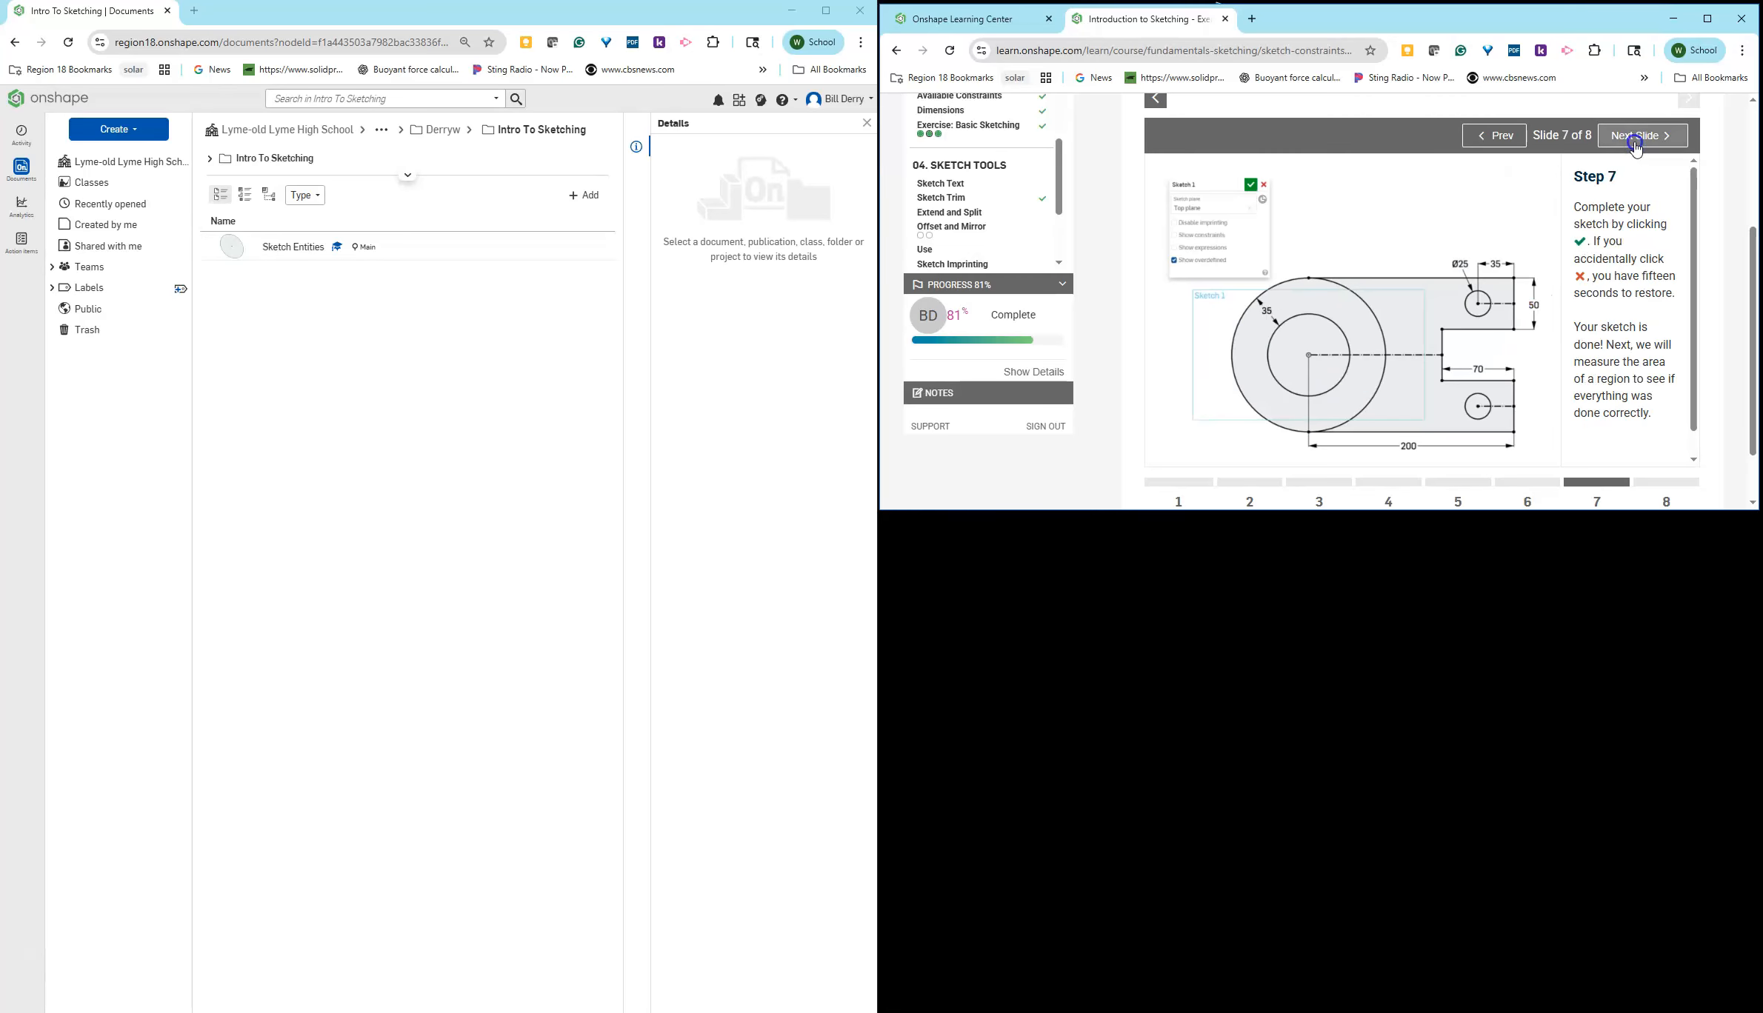
click(1636, 147)
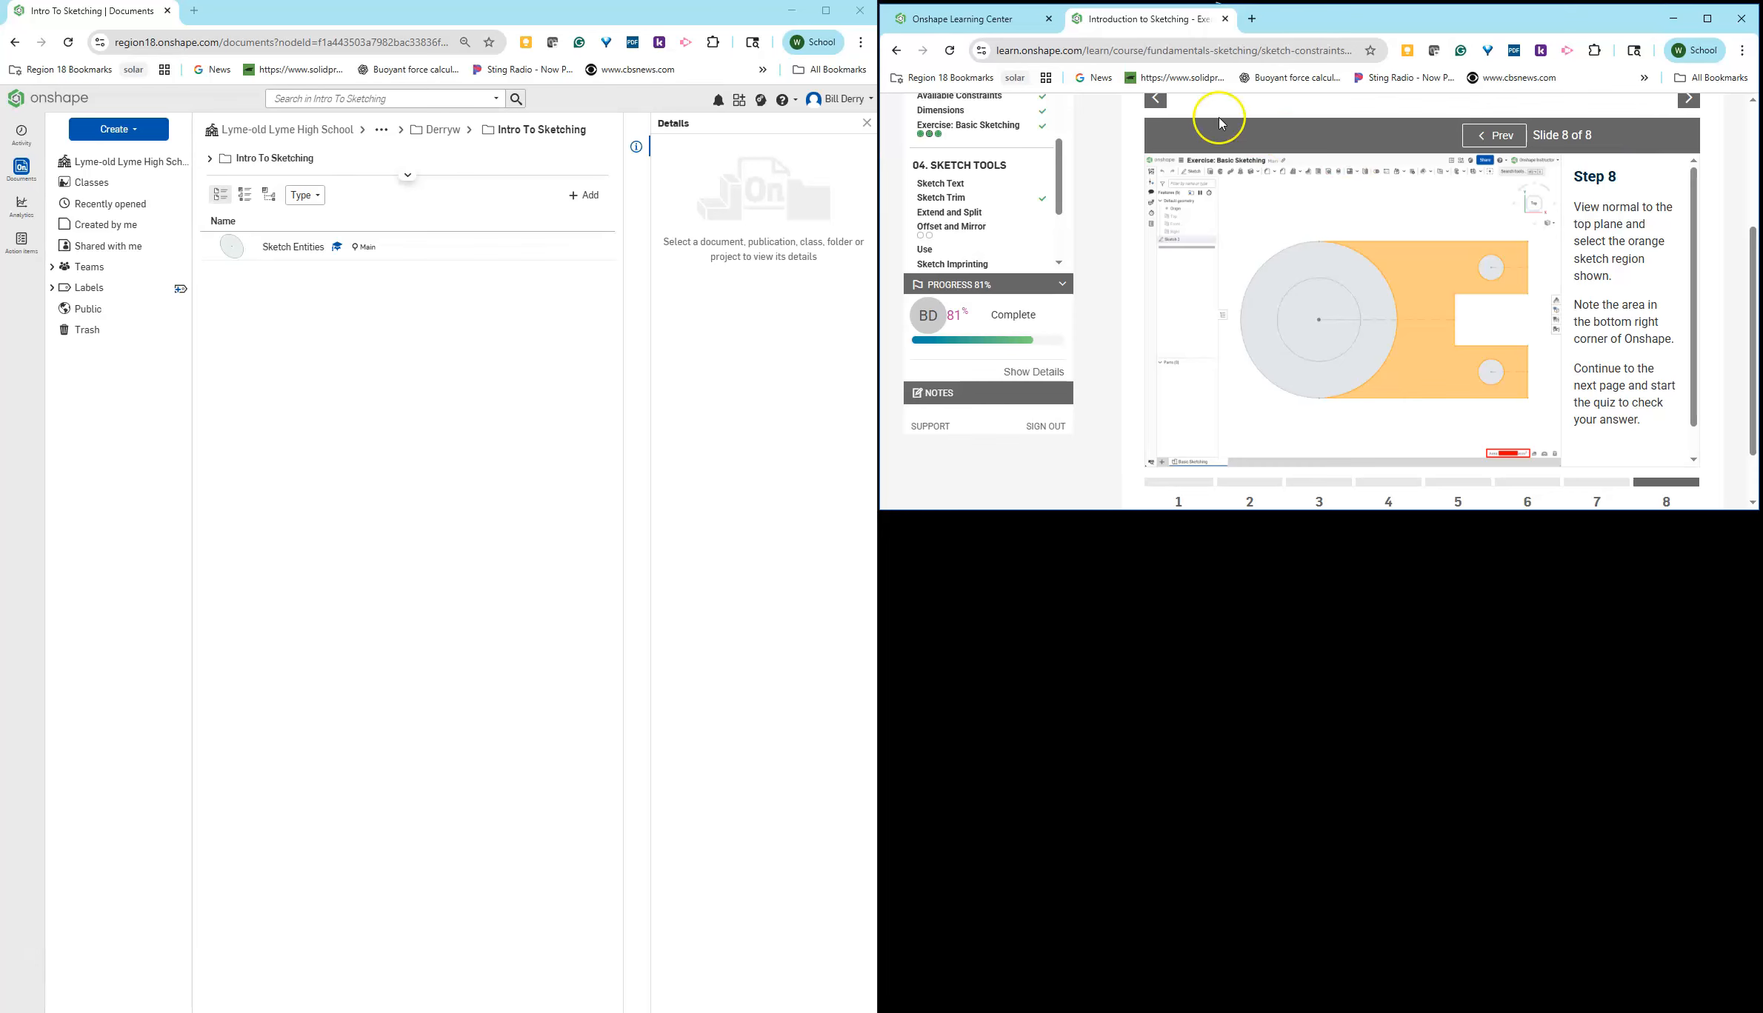
click(1156, 99)
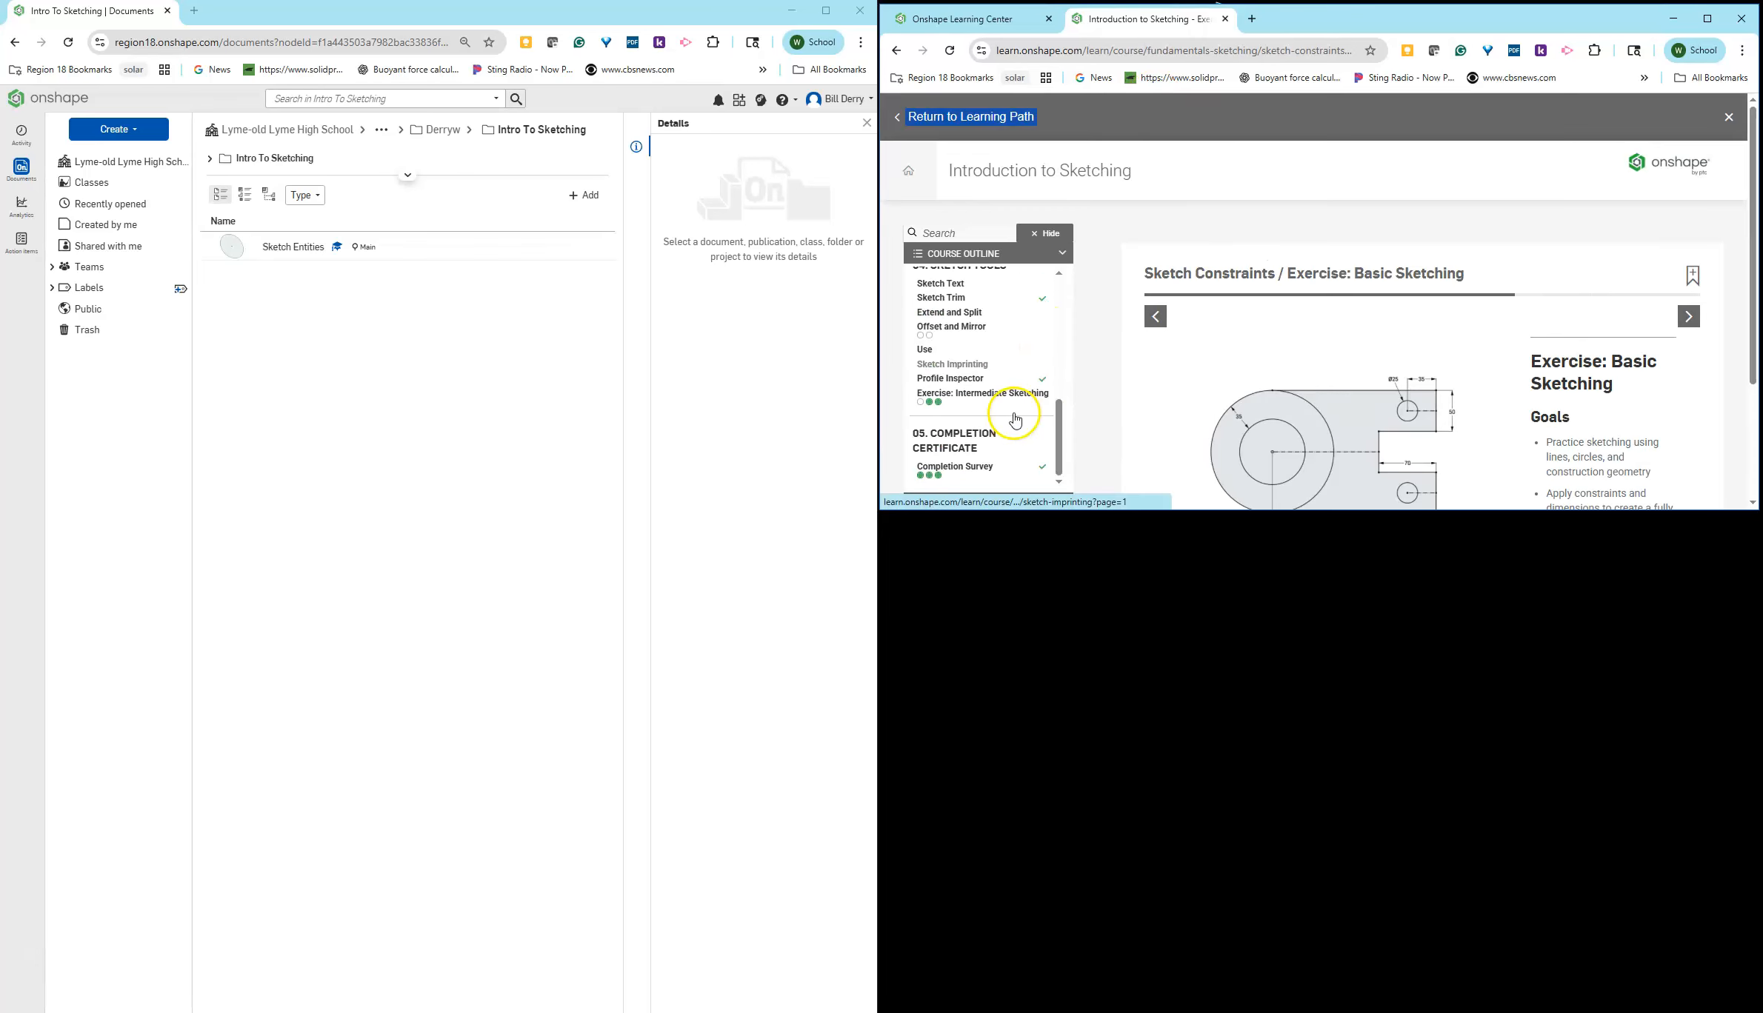
scroll(979, 333, up, 2)
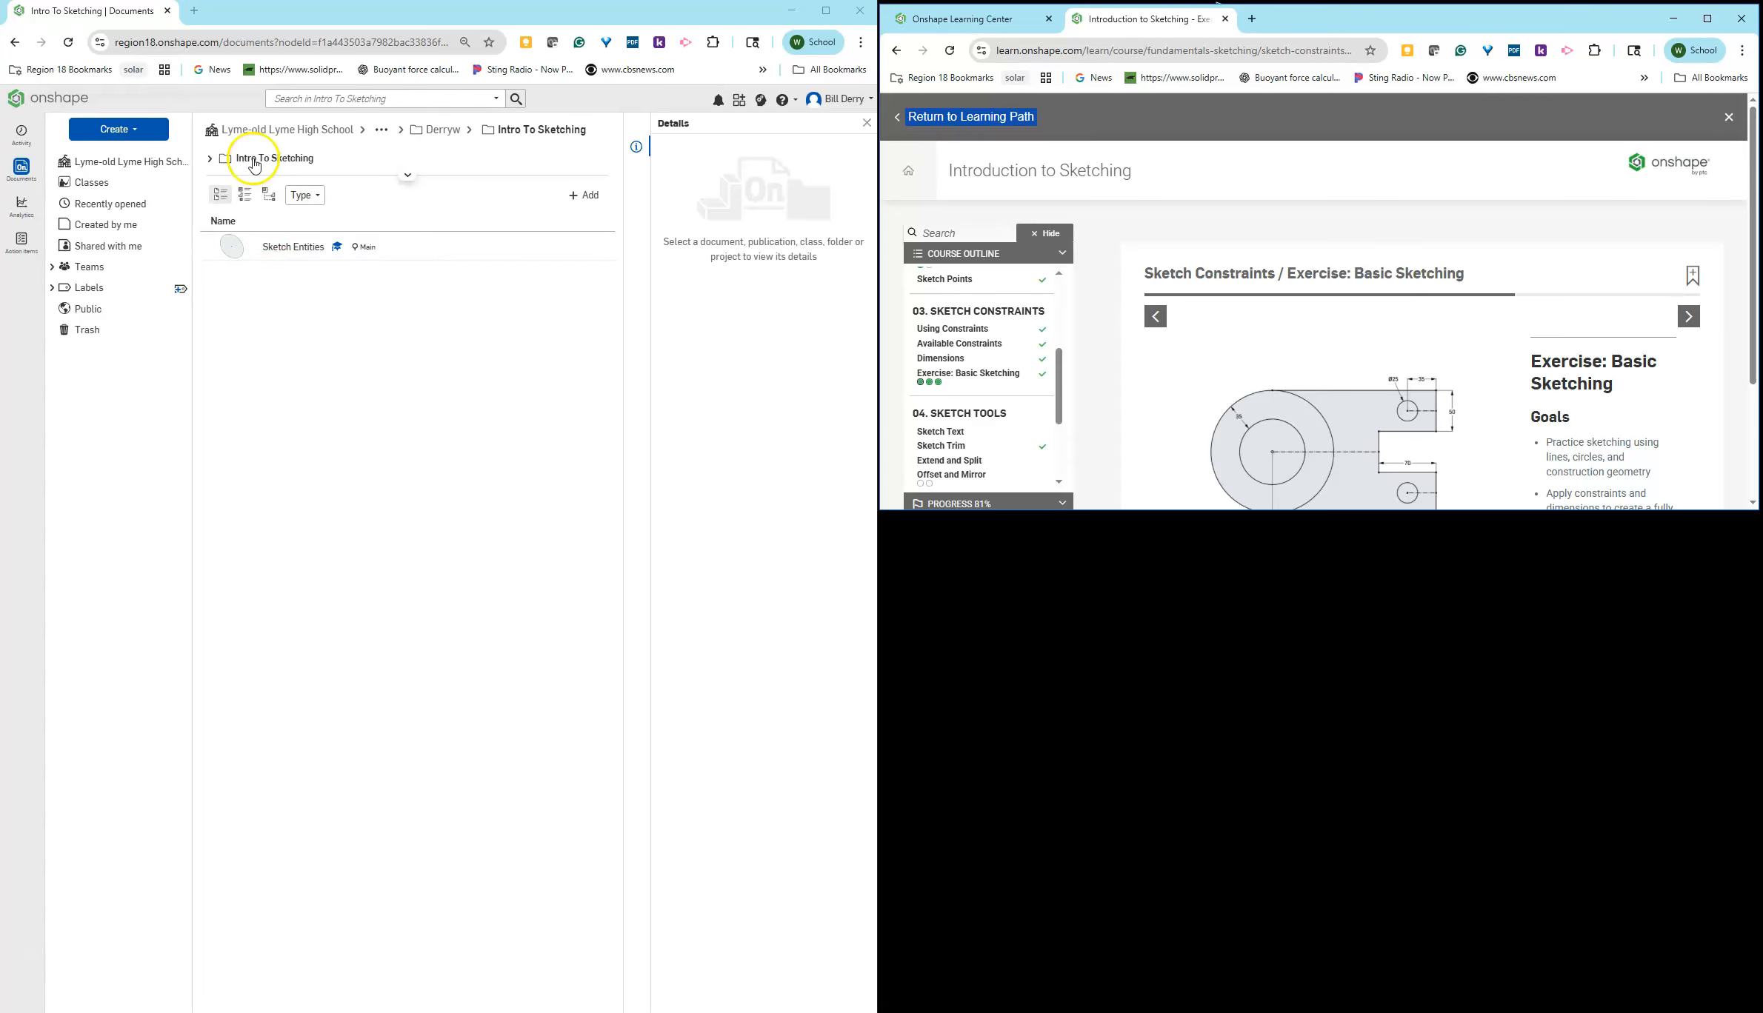
Step: Create a new document named Basic Sketch E1 in the Intro To Sketching folder
click(134, 139)
click(121, 155)
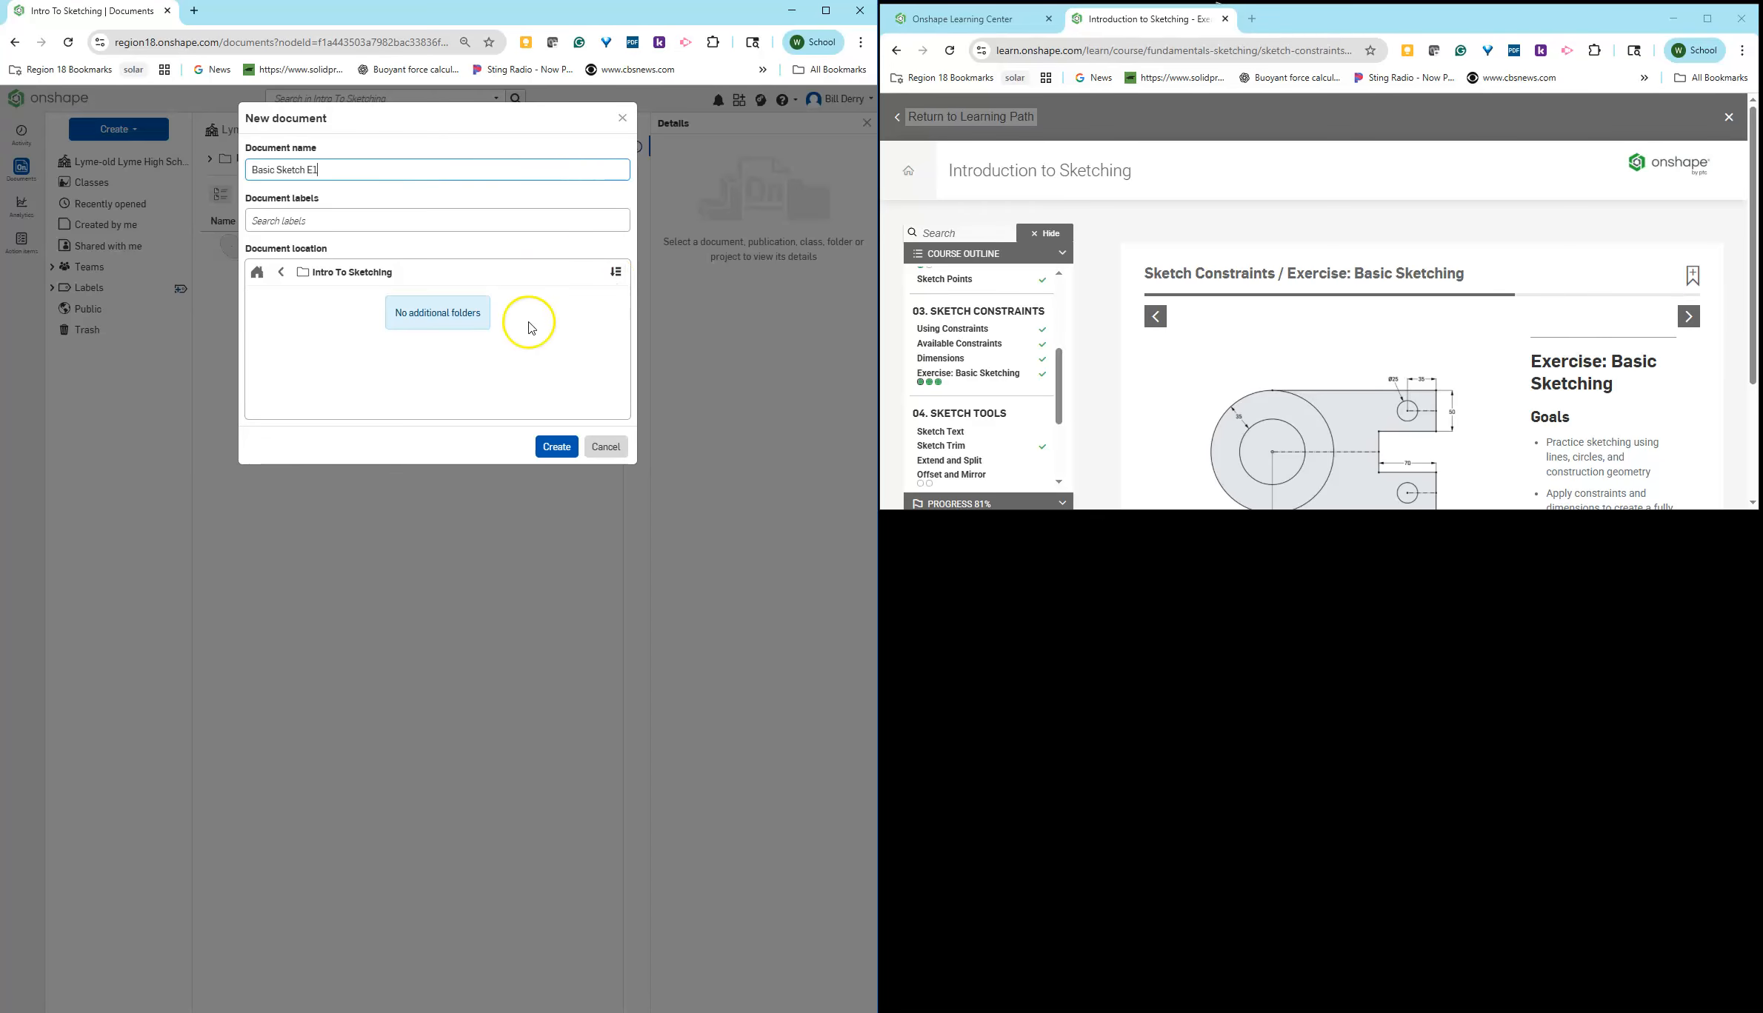
click(561, 447)
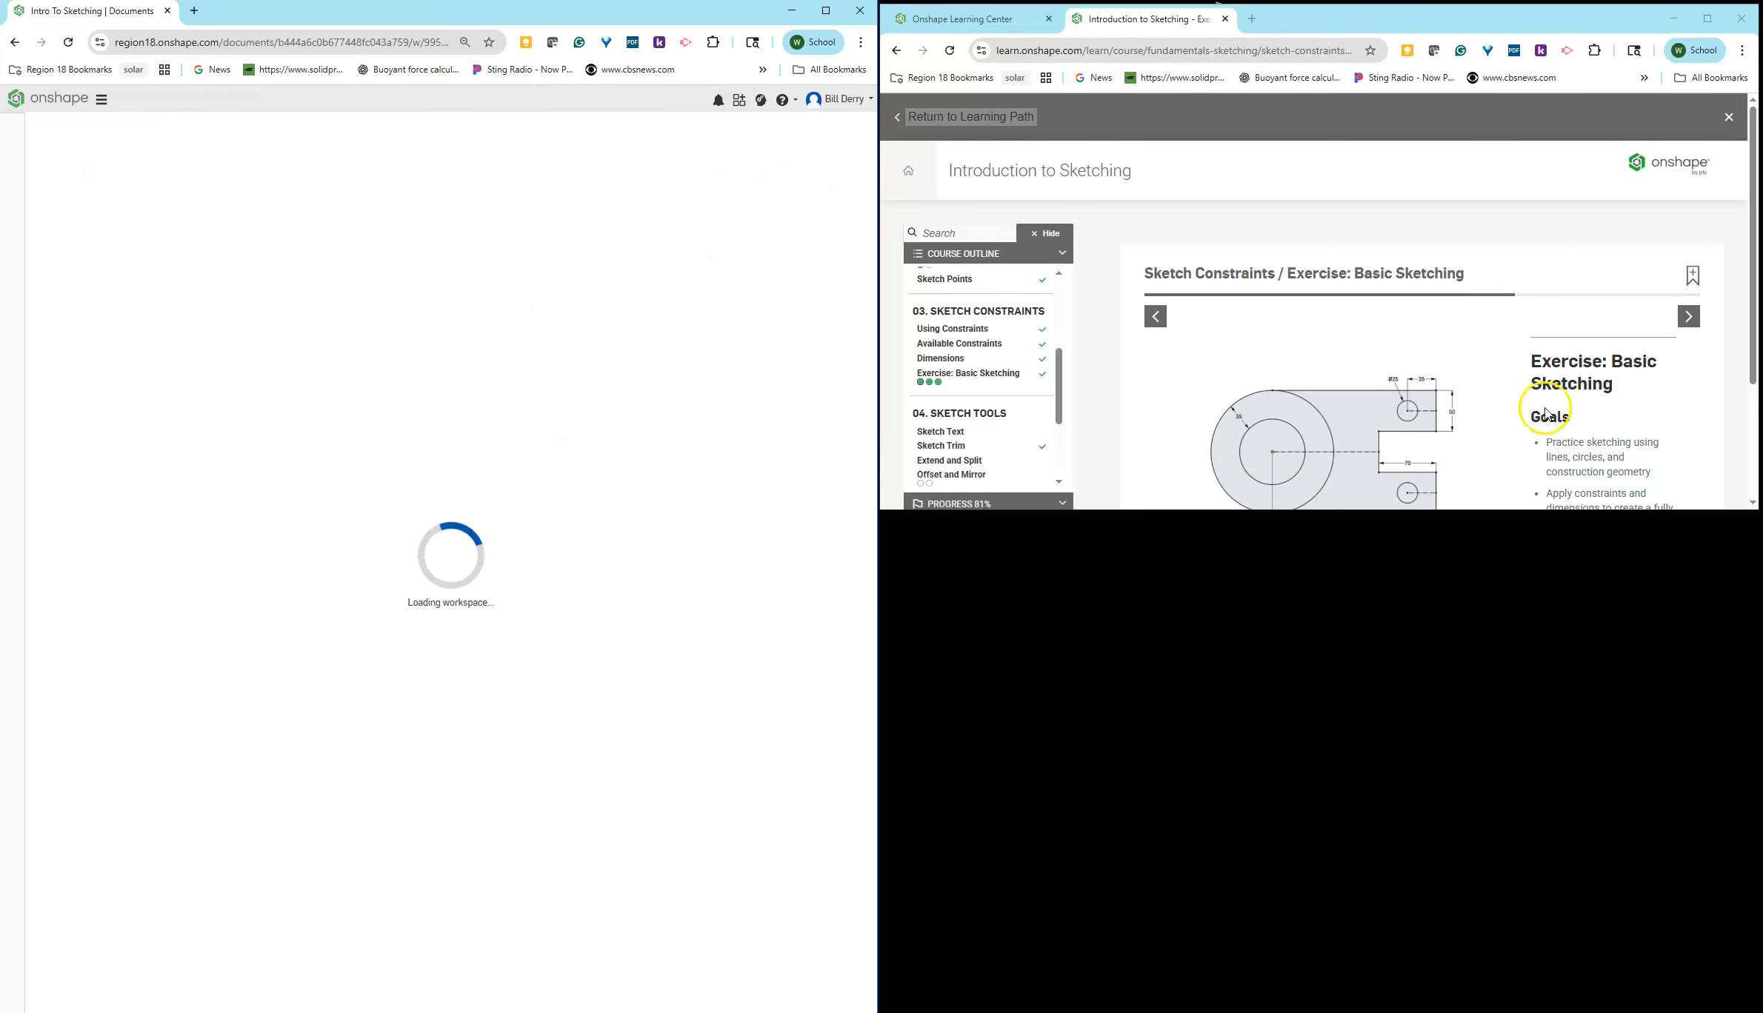
Step: Open the first slide of the Basic Sketching exercise, make the course window taller and read the Step 1 instructions
scroll(1530, 404, down, 2)
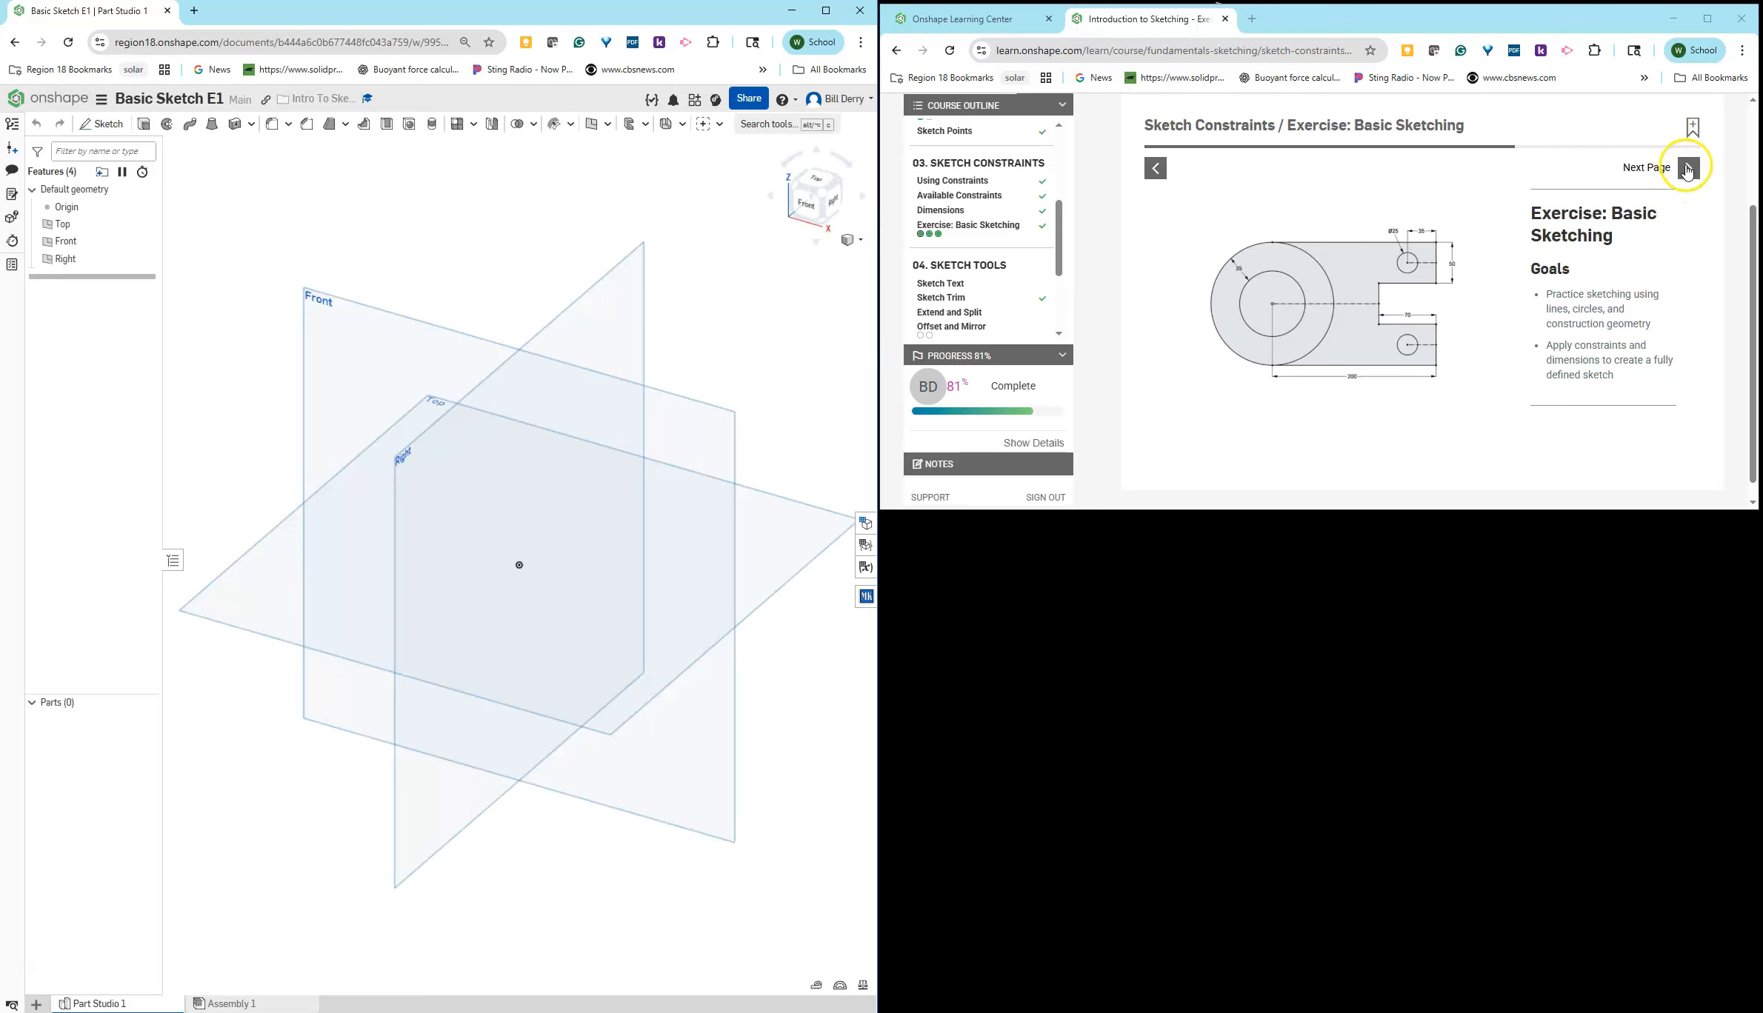
click(1688, 168)
scroll(1619, 464, down, 2)
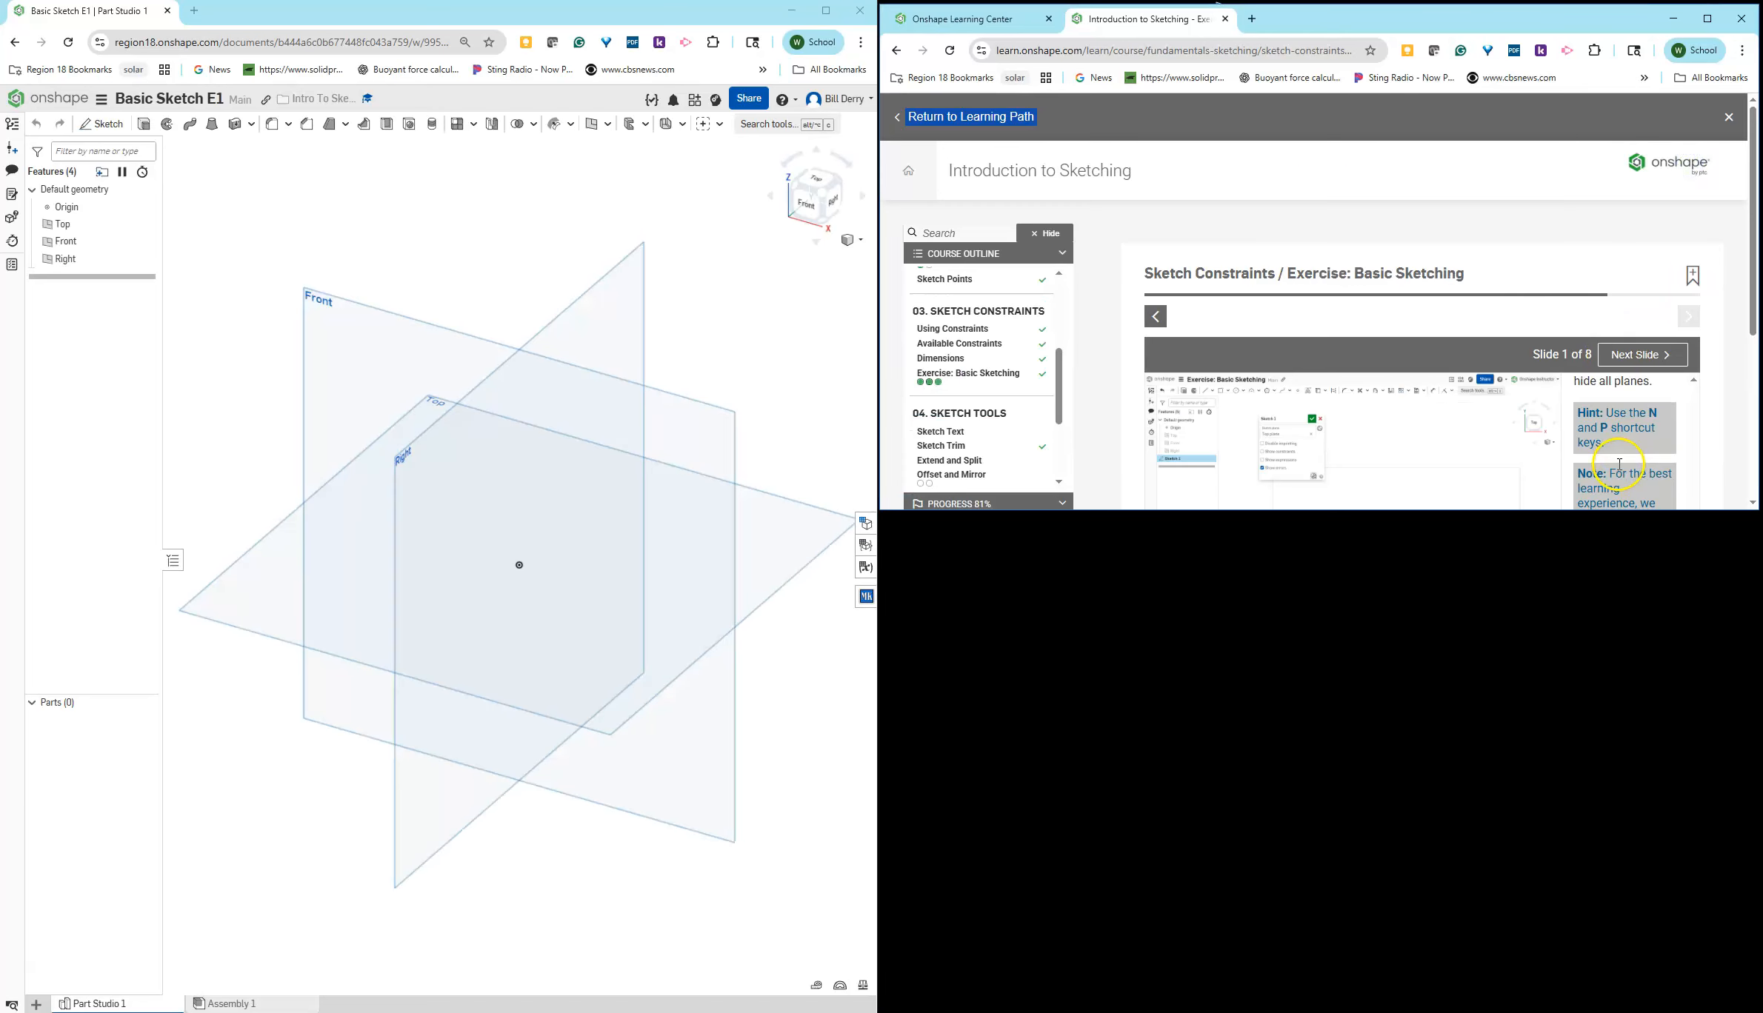
drag(1468, 510, 1489, 741)
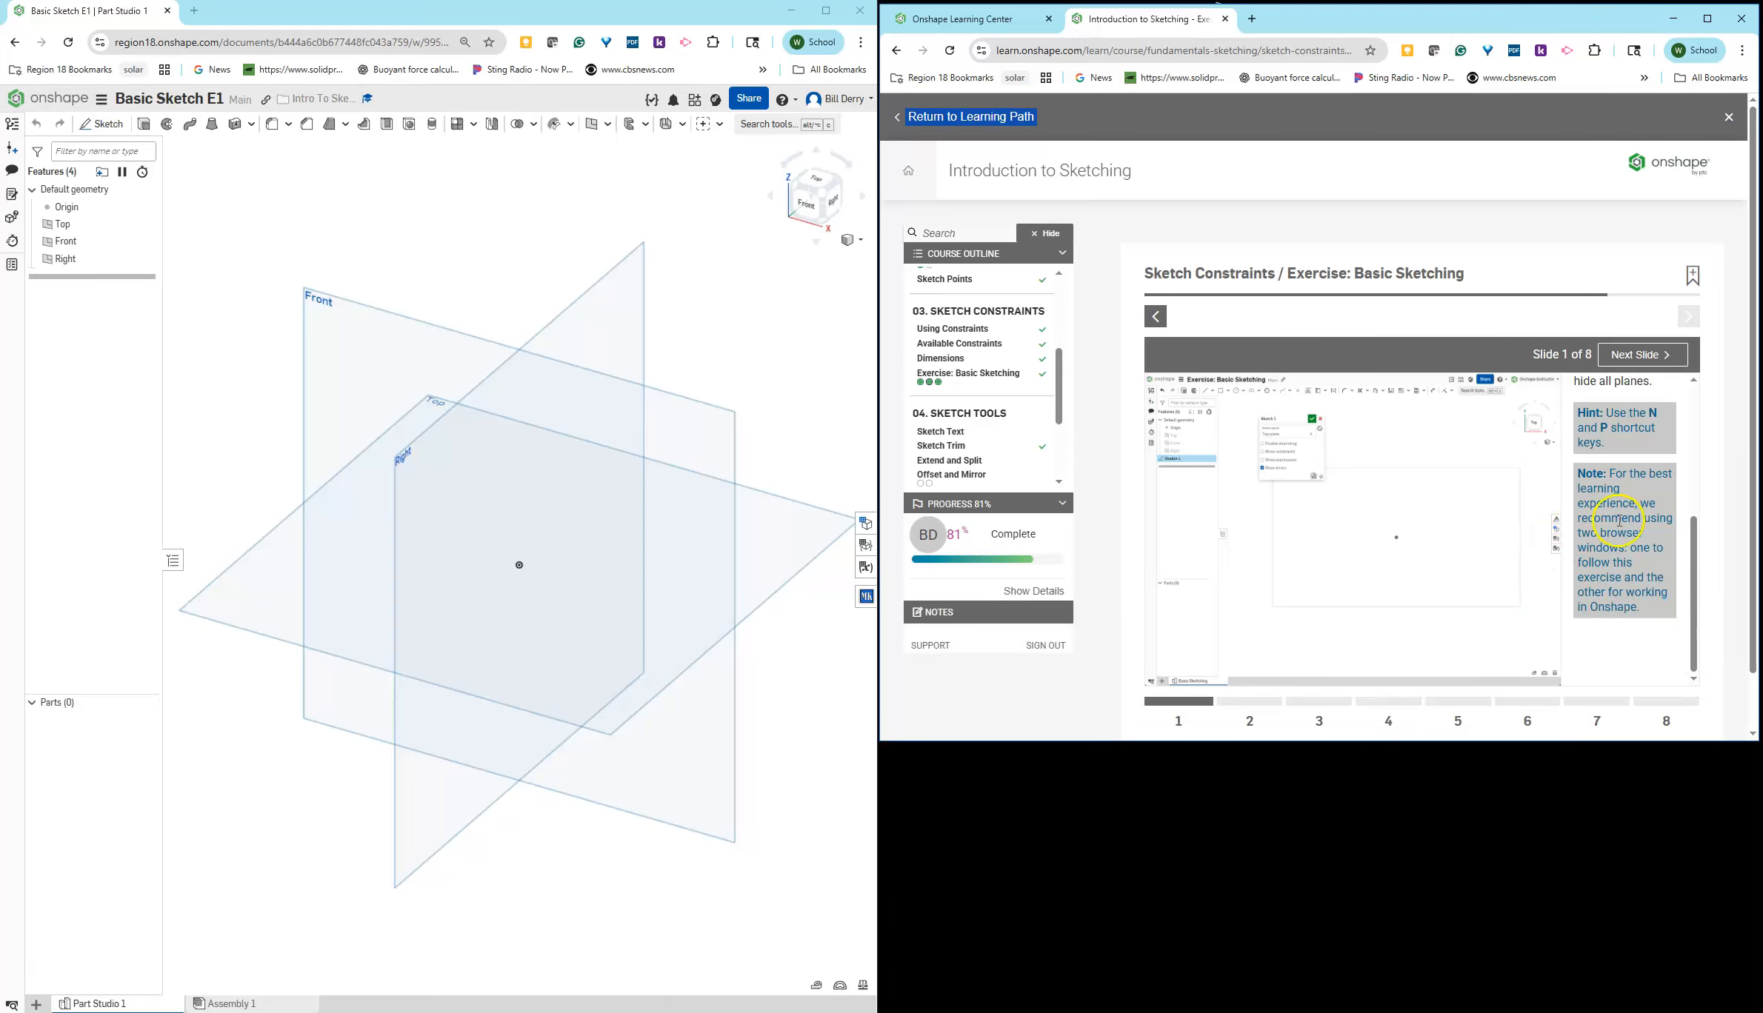
drag(1694, 582, 1706, 424)
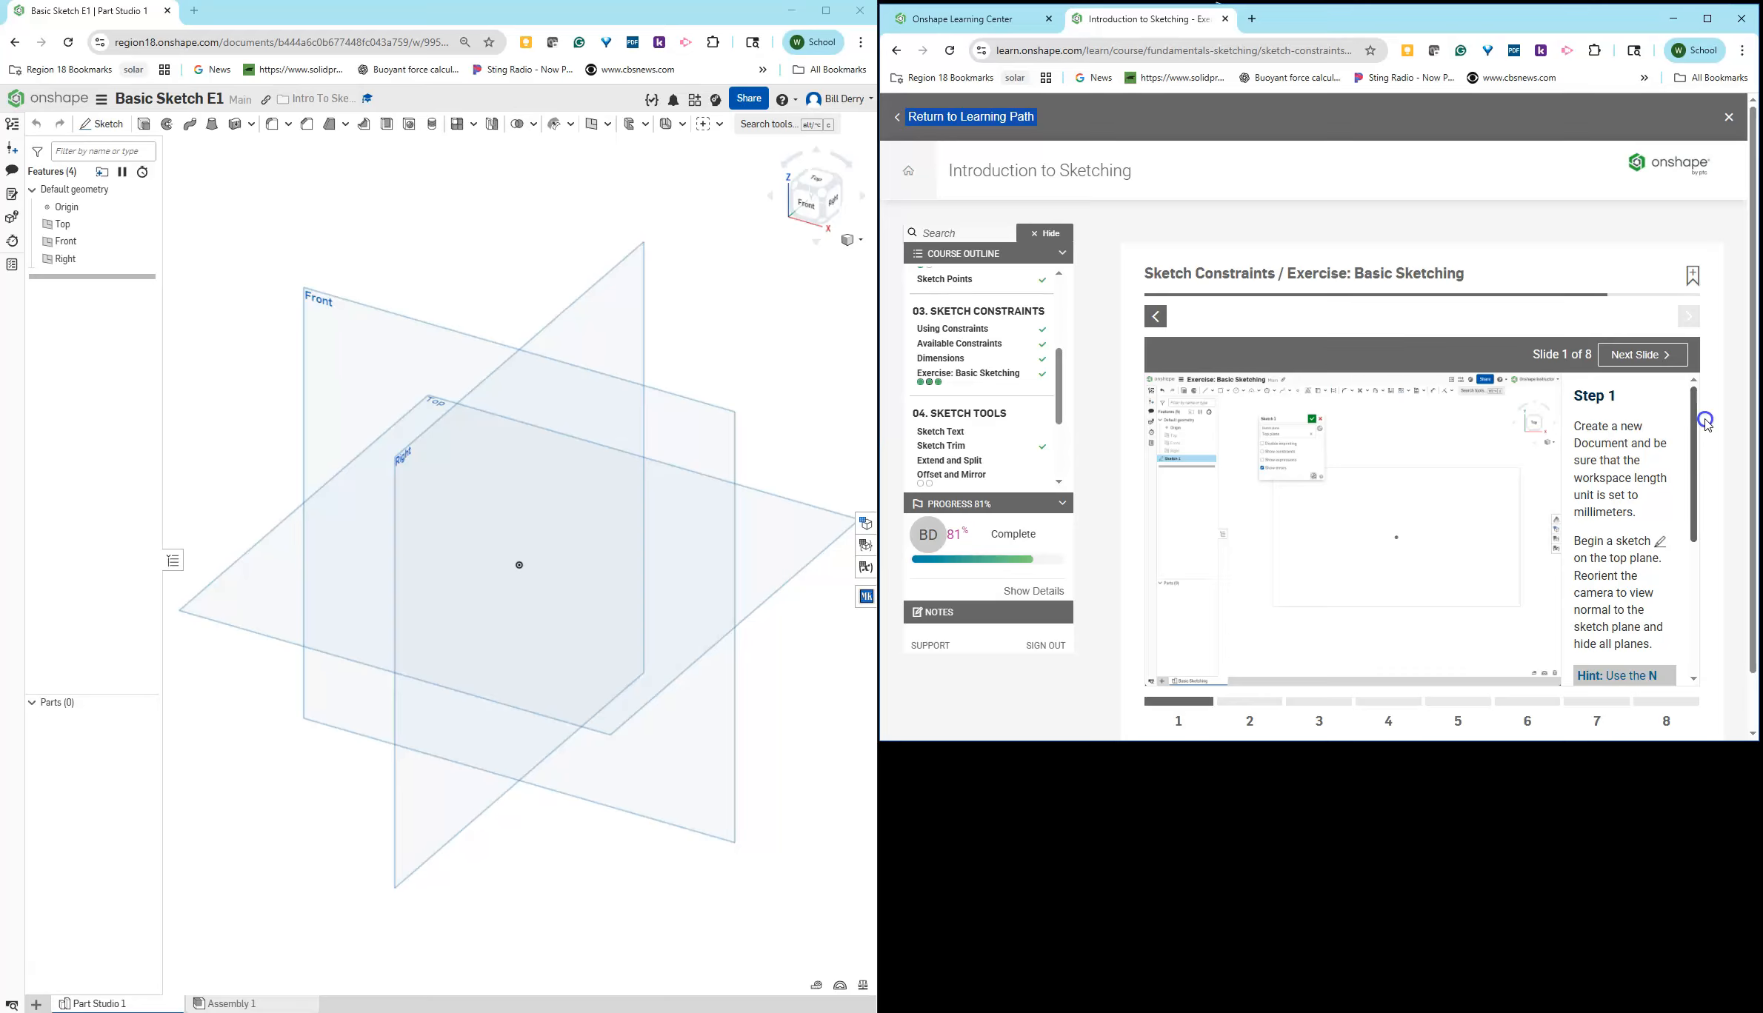
mouse_move(1707, 442)
mouse_down()
mouse_move(1708, 582)
mouse_move(1702, 522)
mouse_up()
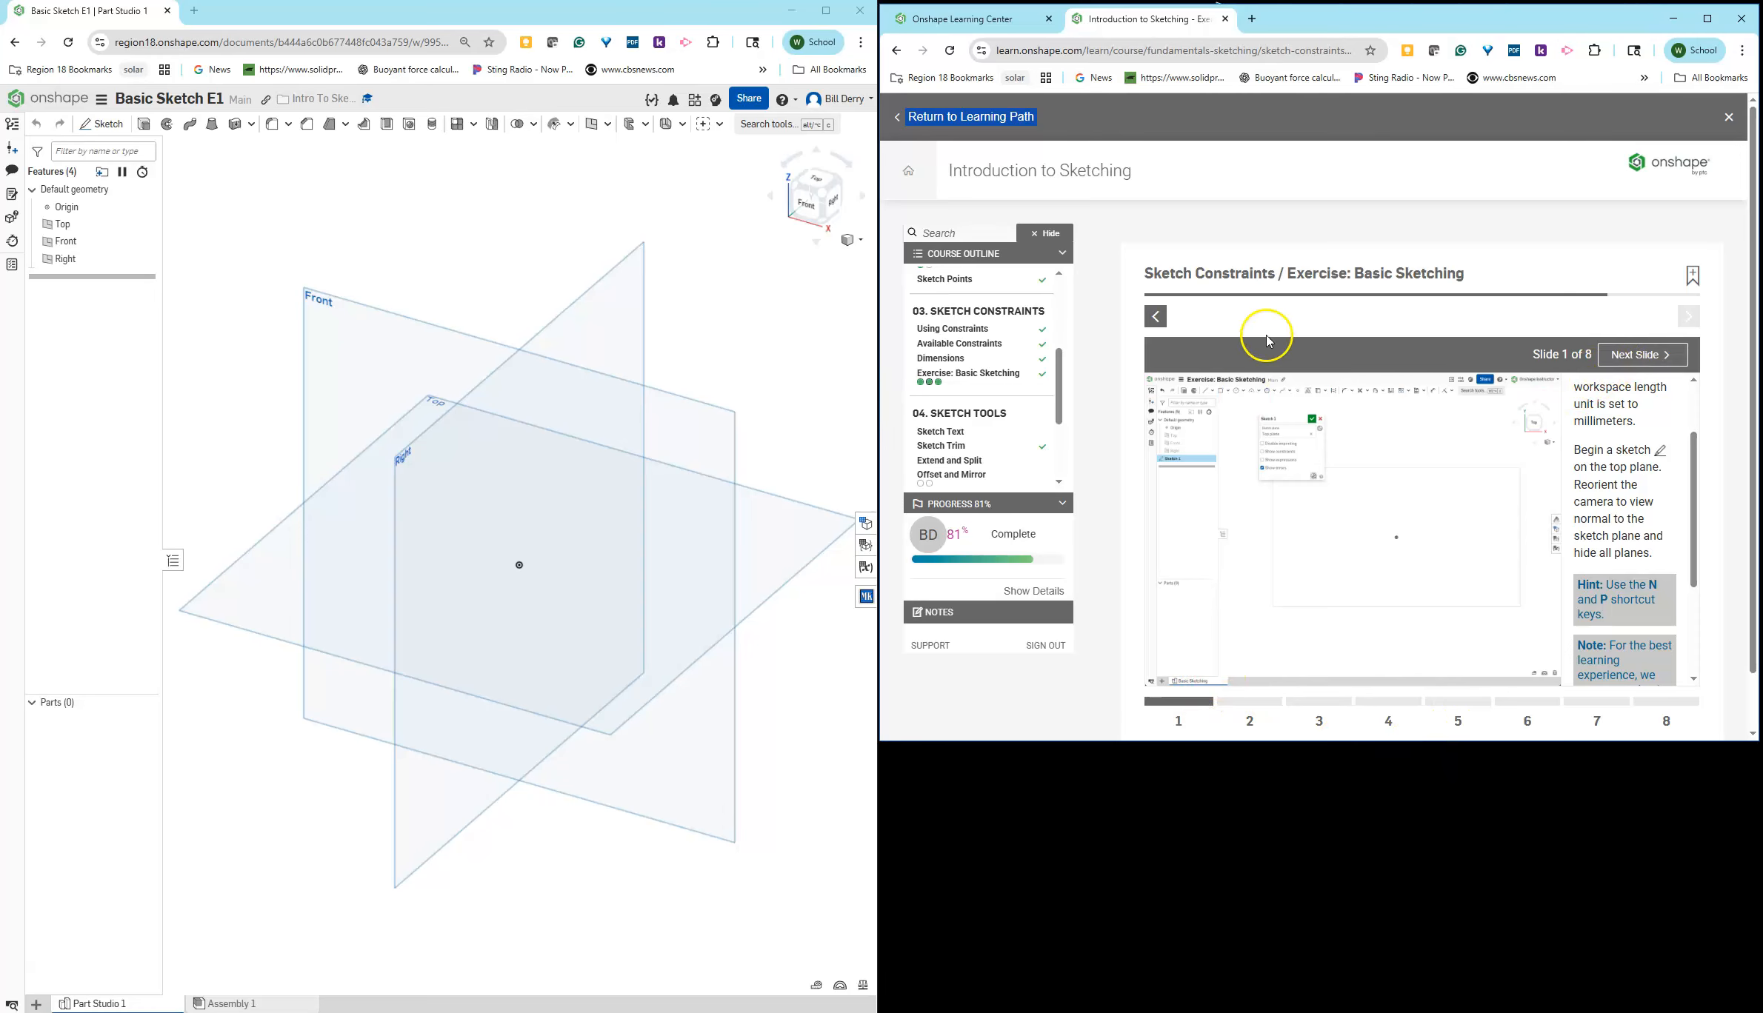
Step: Return to the exercise overview and set the workspace units to Millimeter for length and Millimeter per second squared for linear acceleration
click(1156, 316)
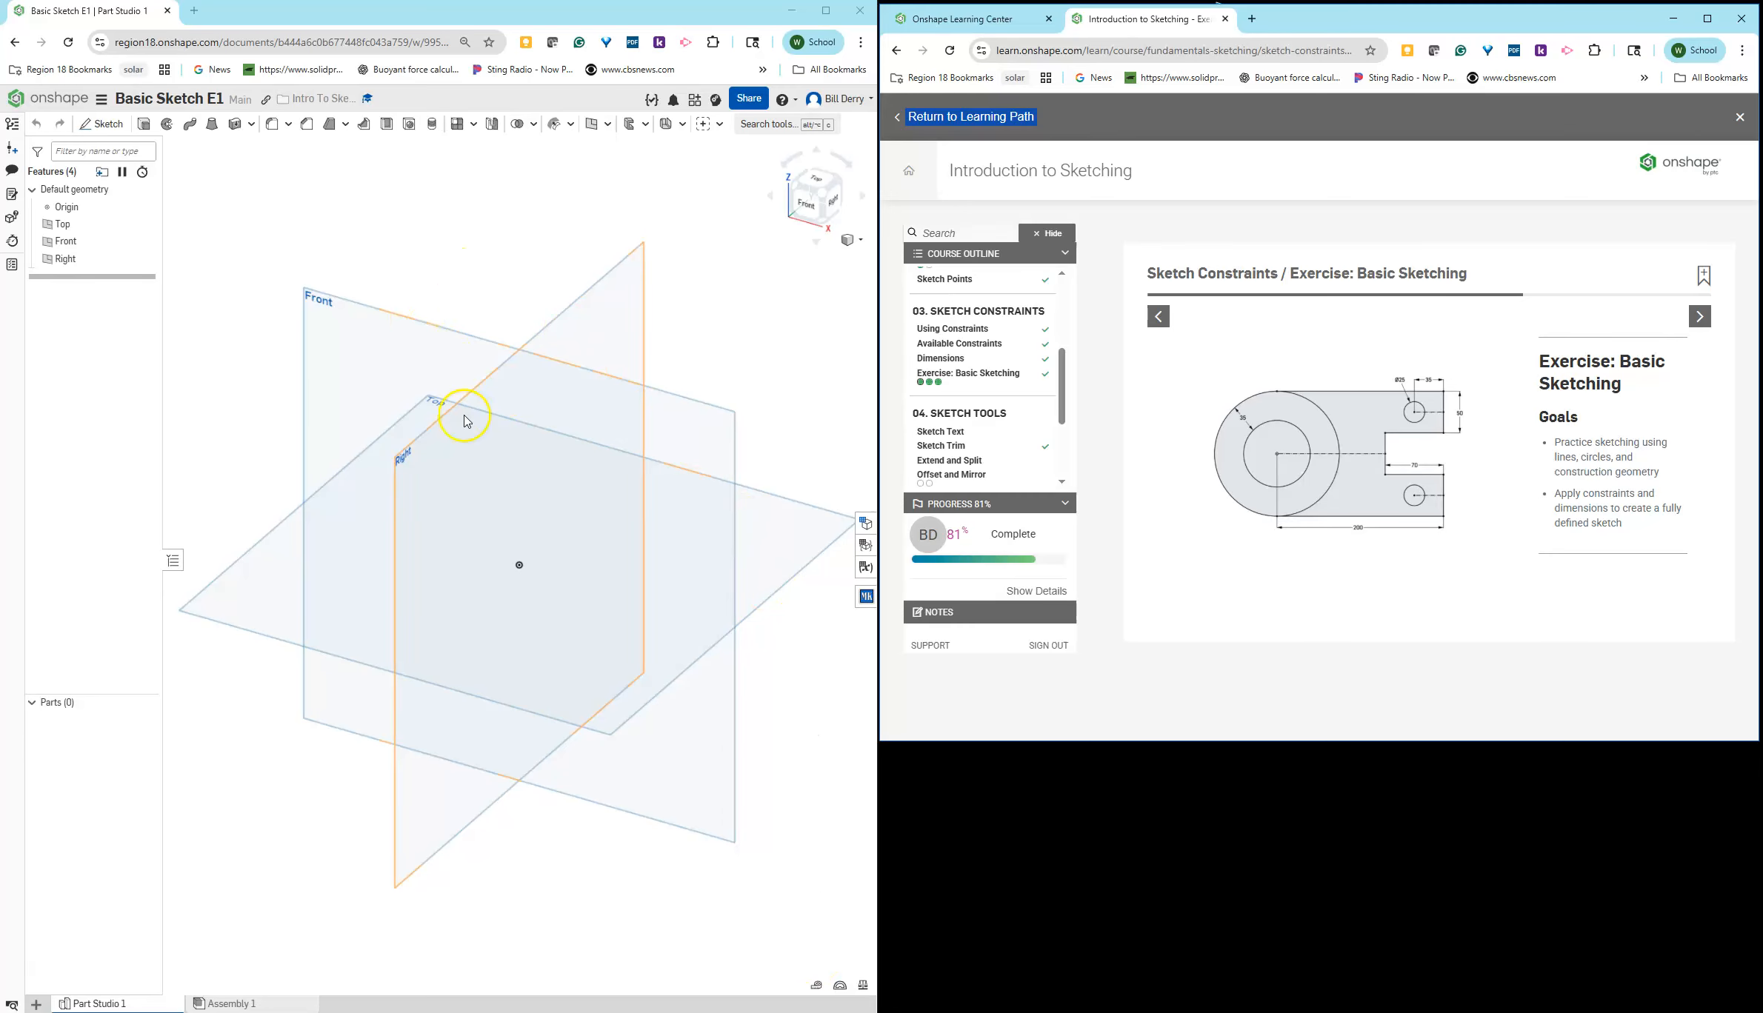
click(101, 99)
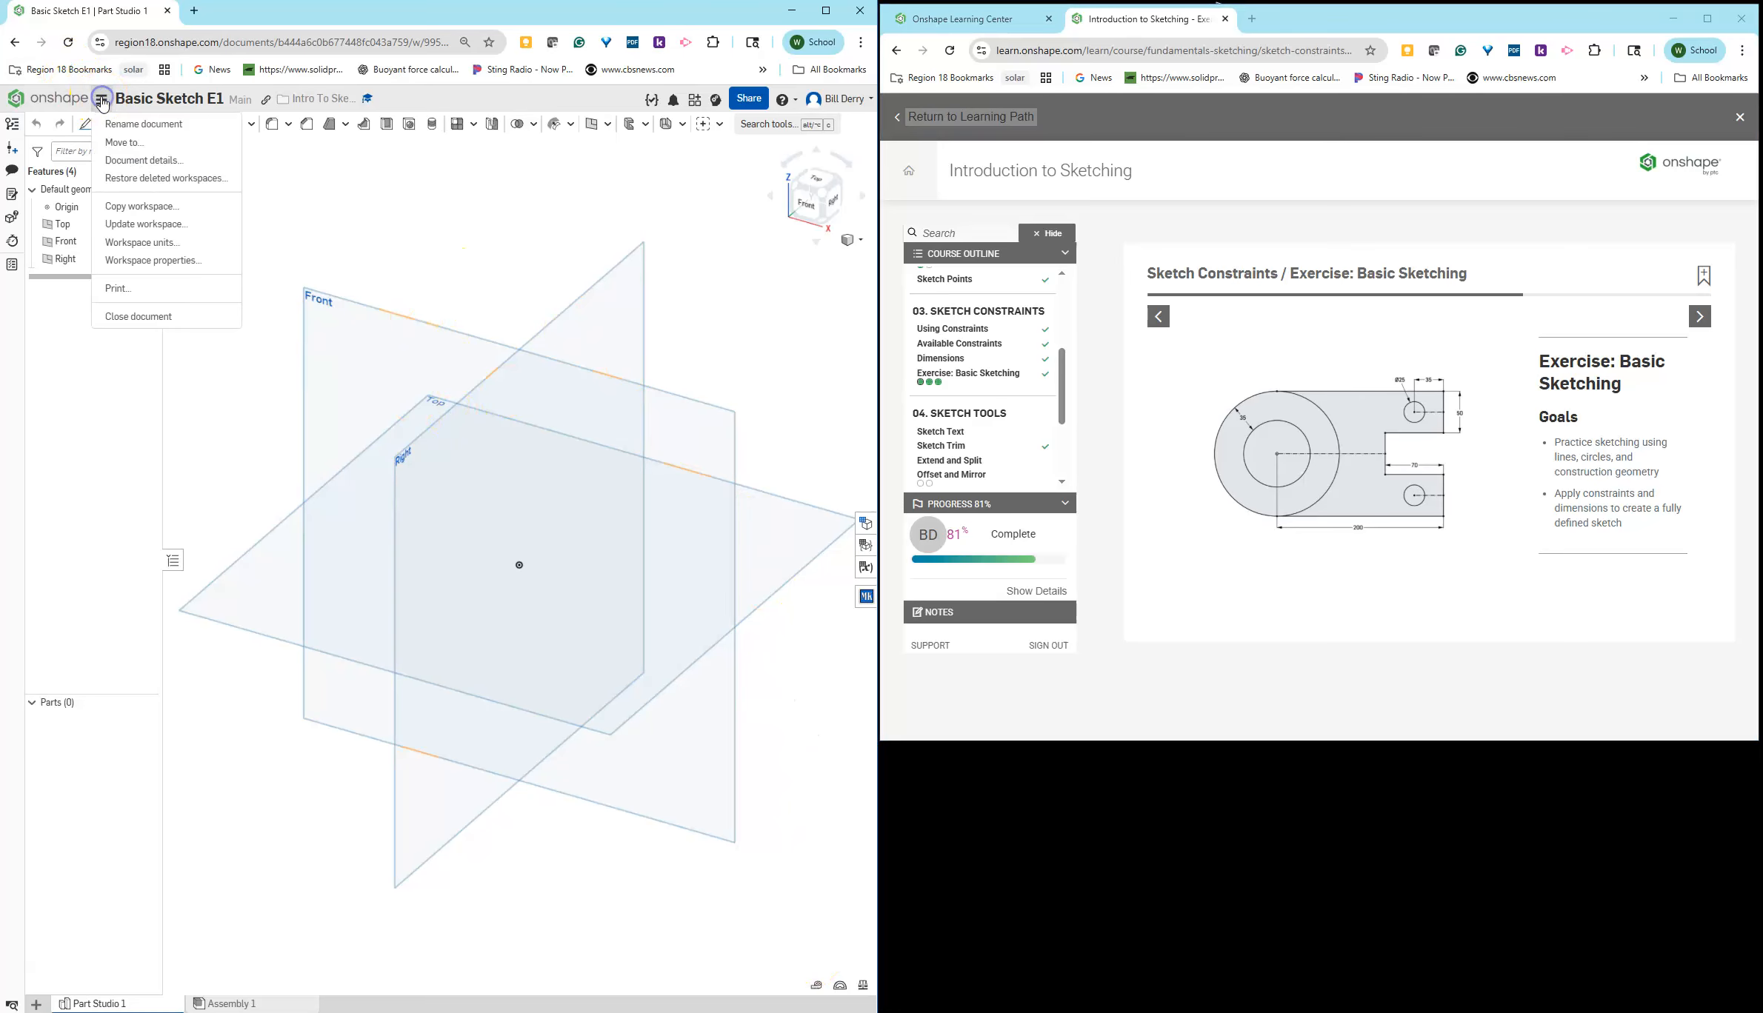
click(166, 244)
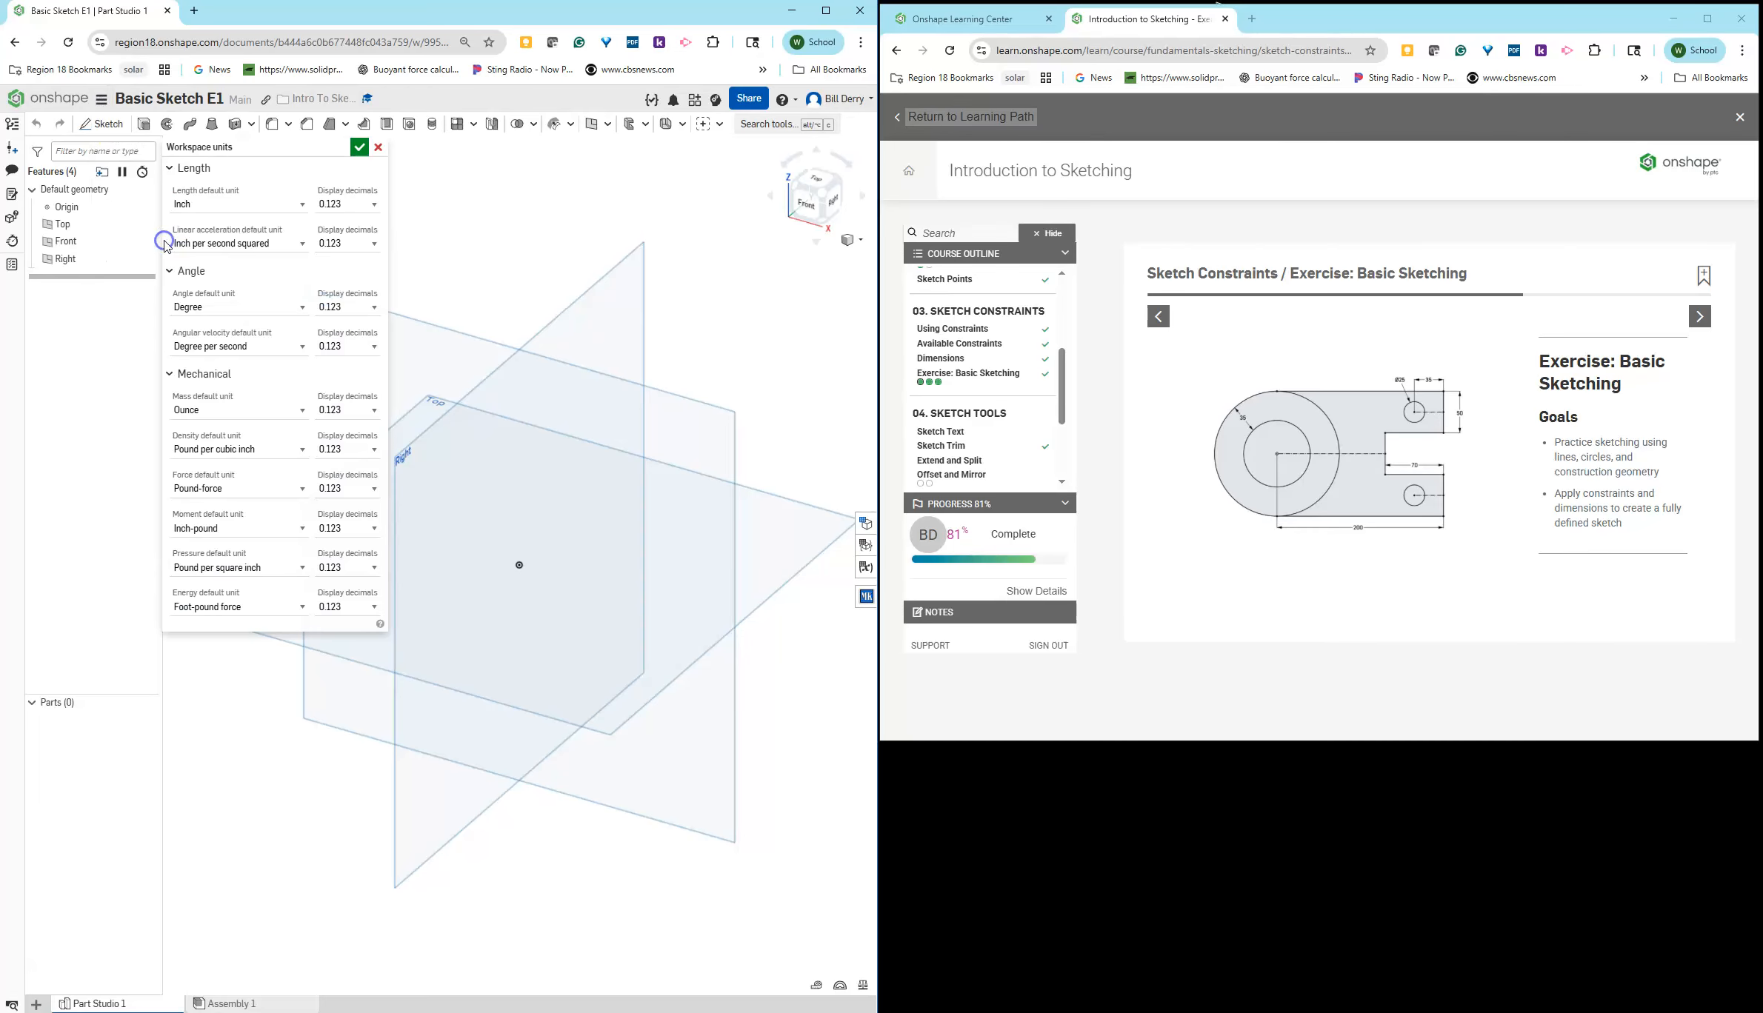
click(302, 205)
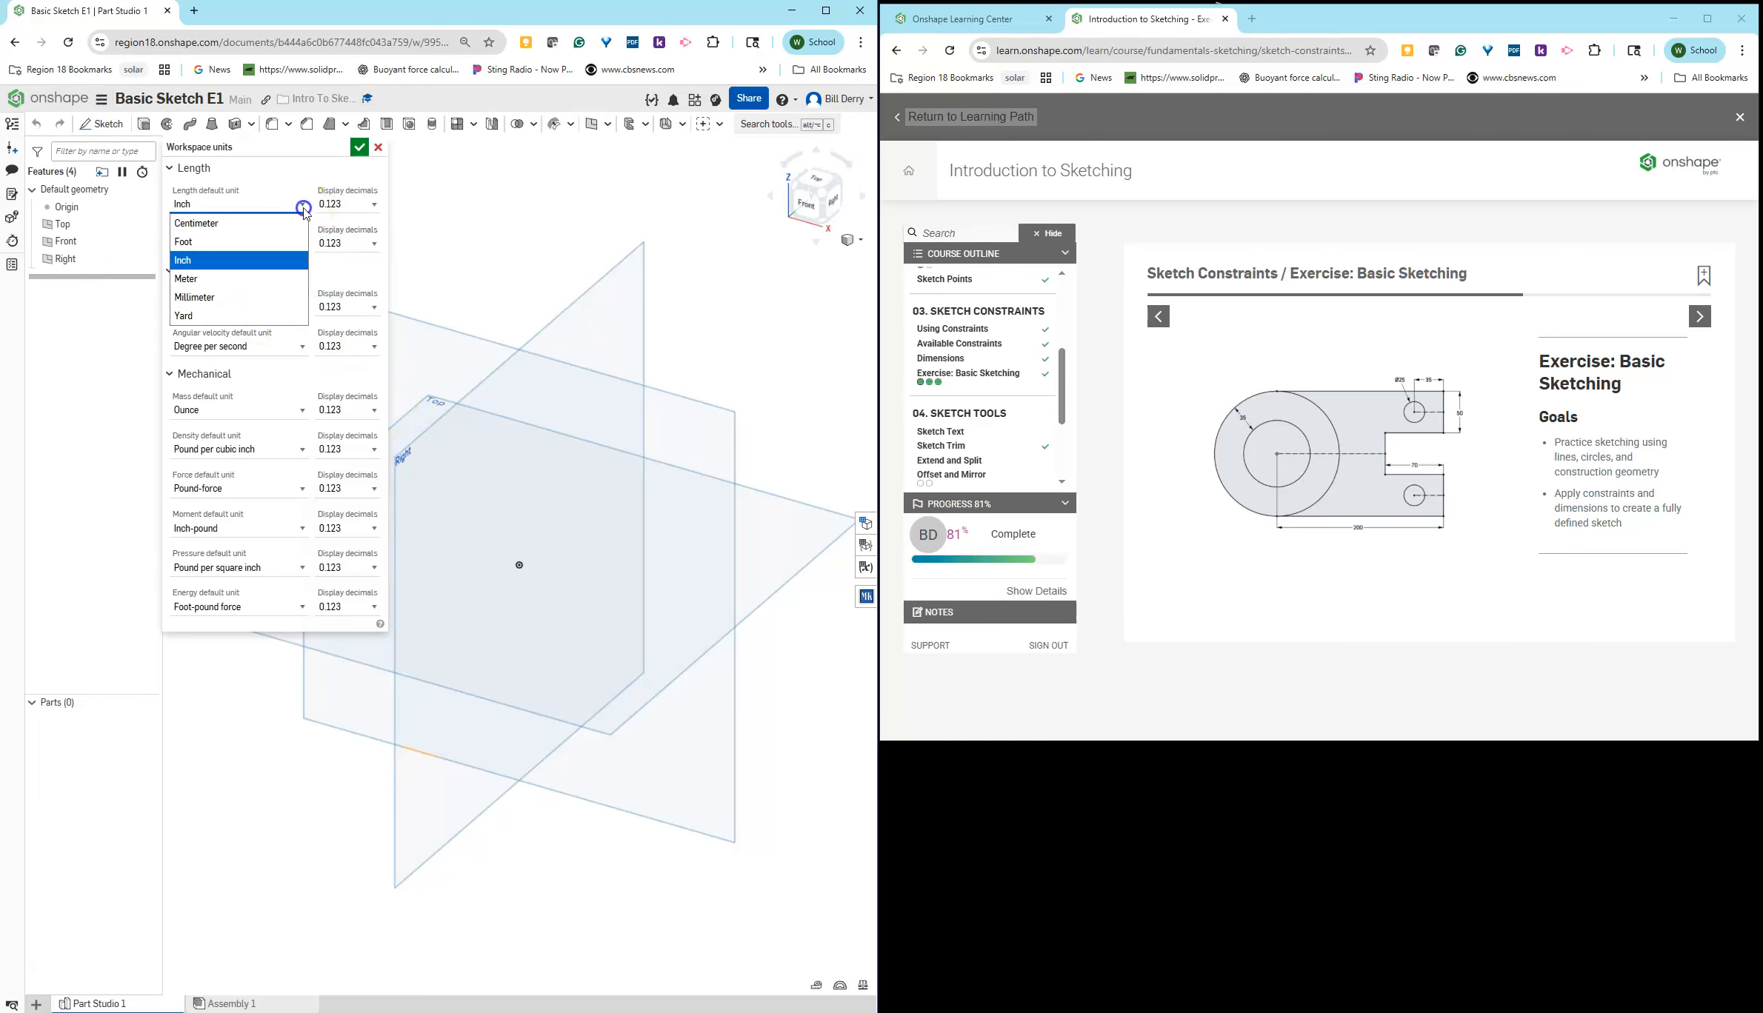
click(249, 298)
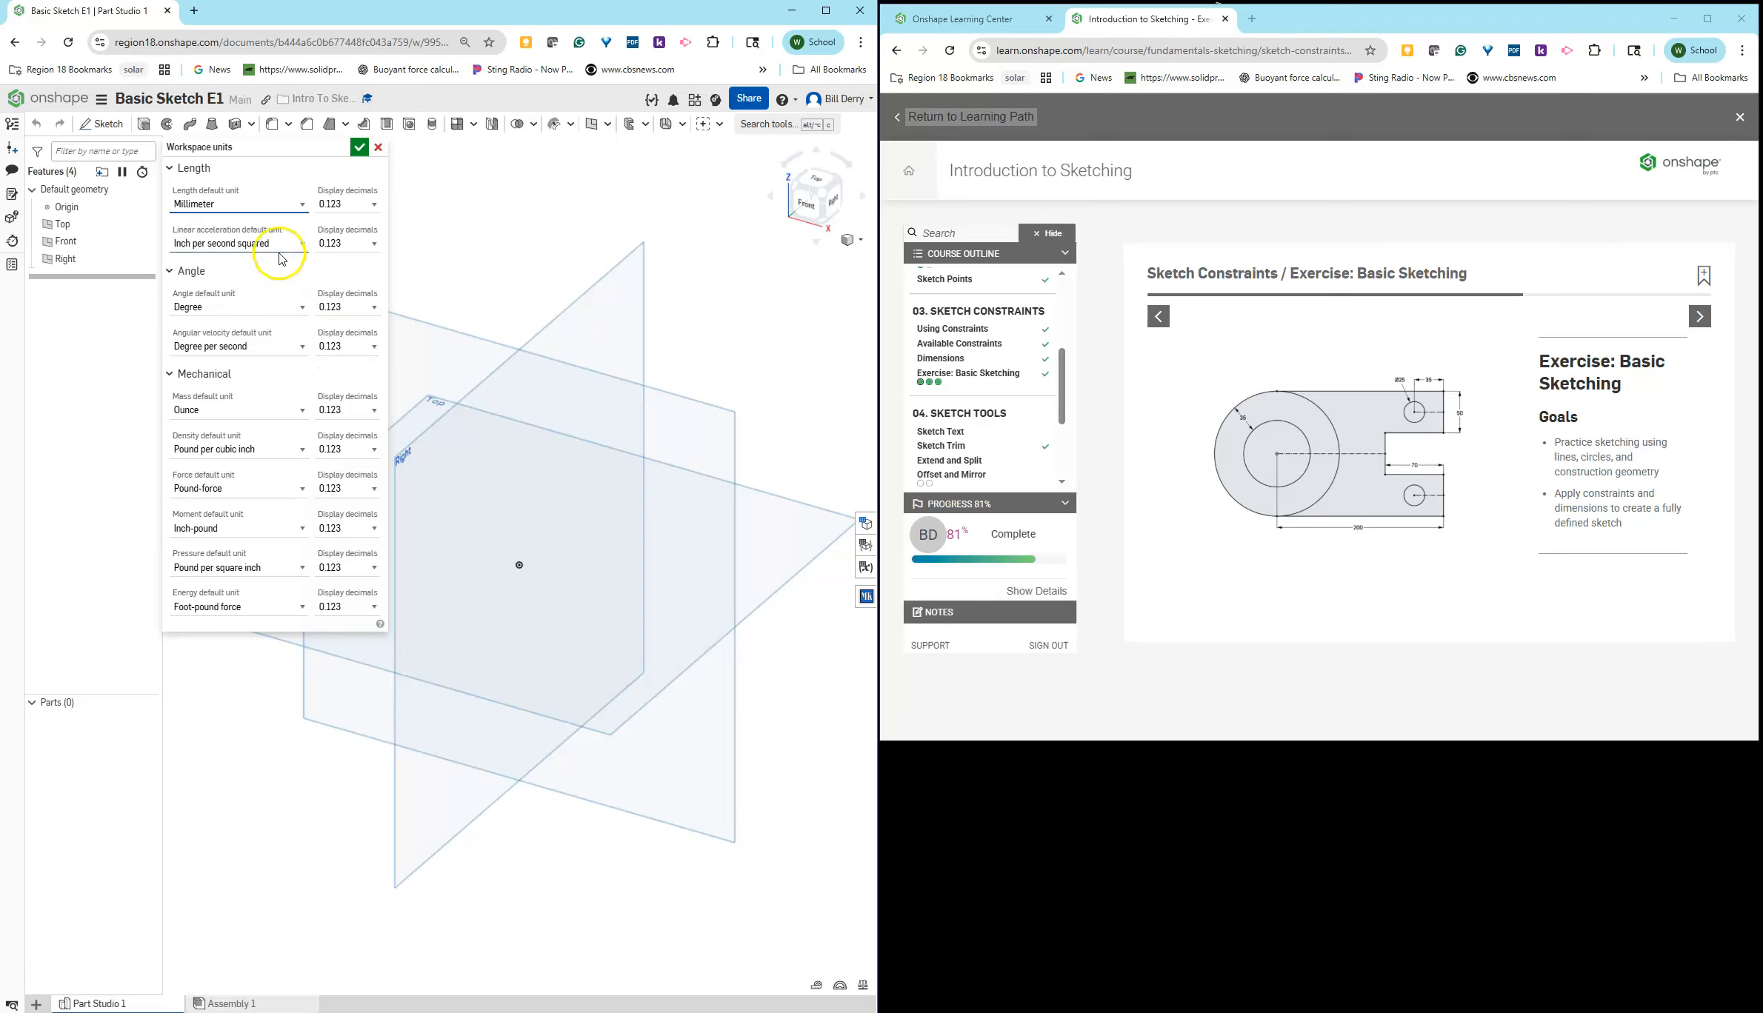
click(302, 245)
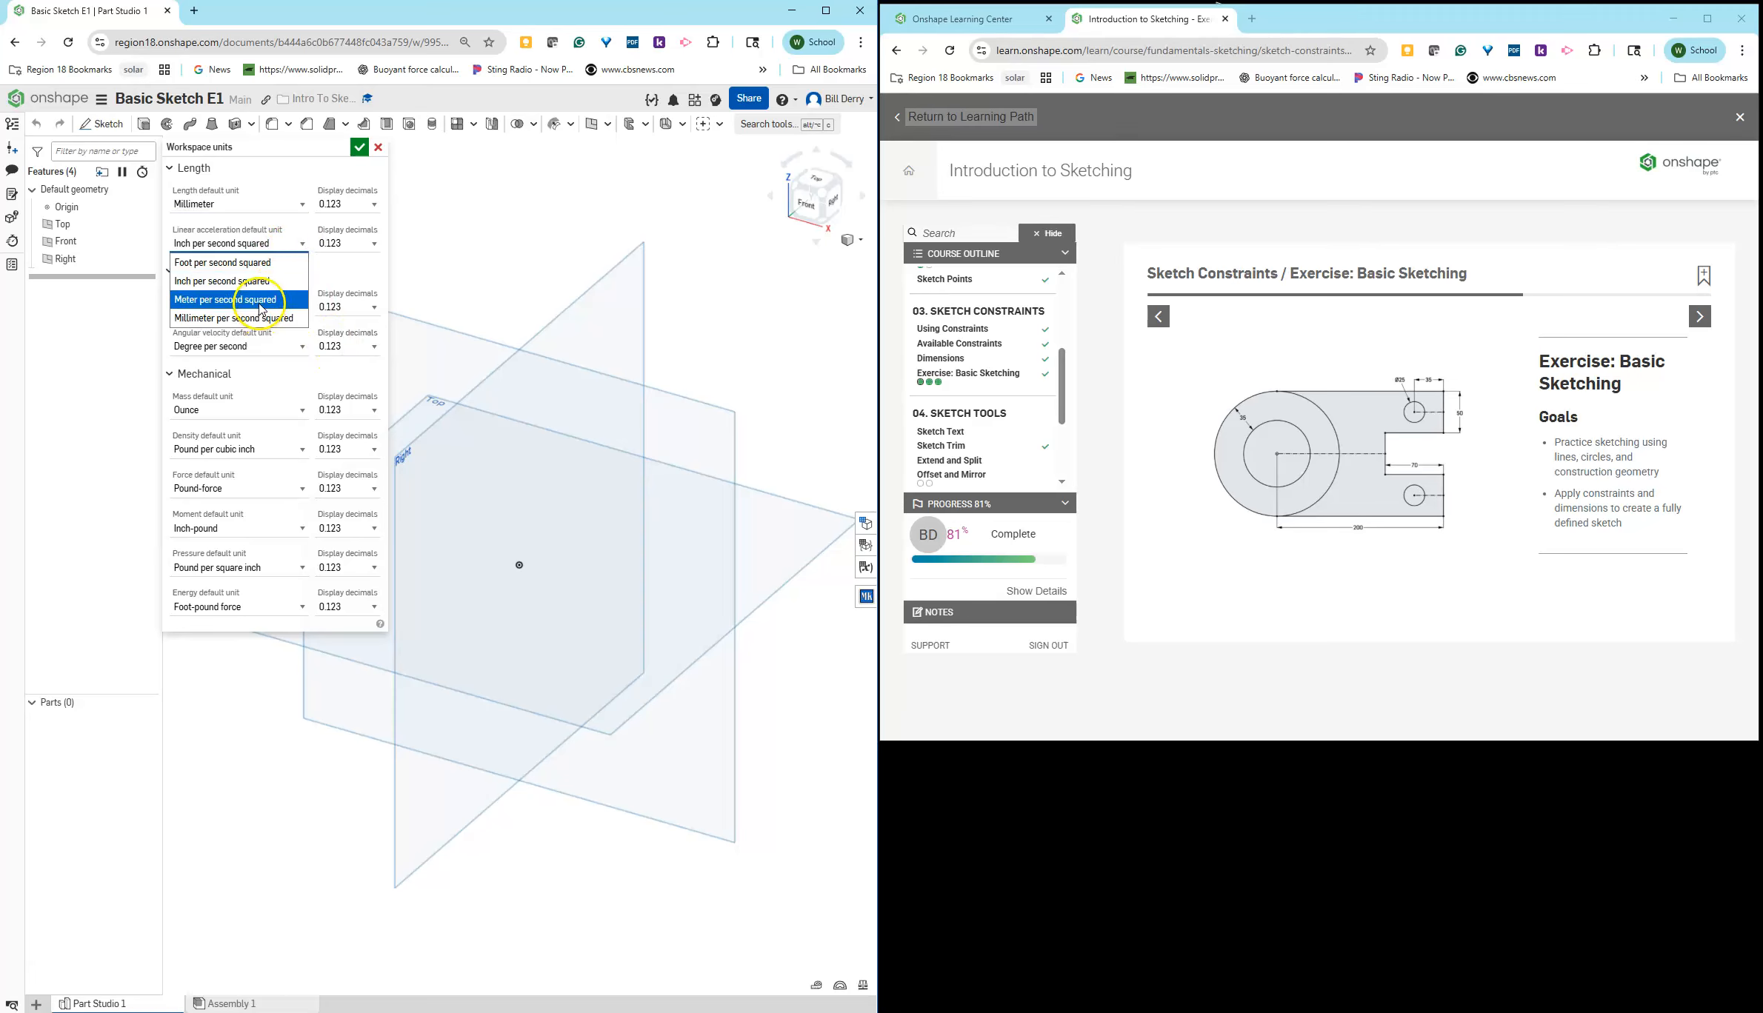
click(261, 320)
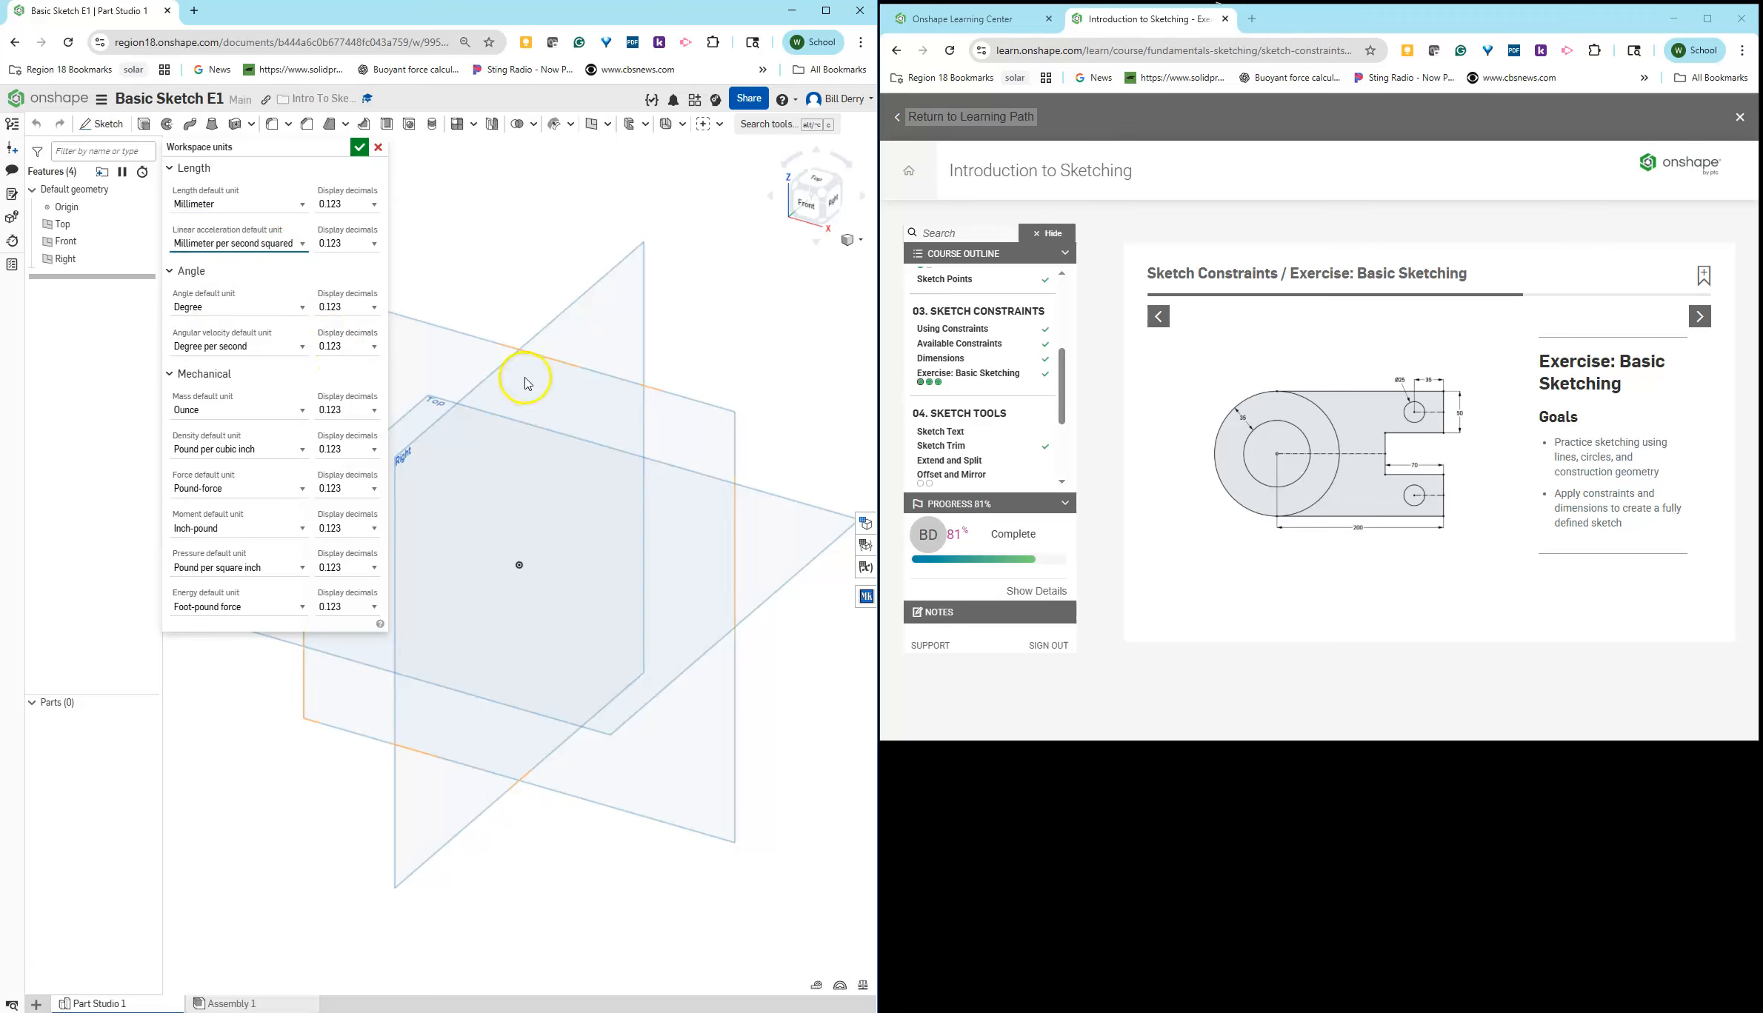
click(360, 150)
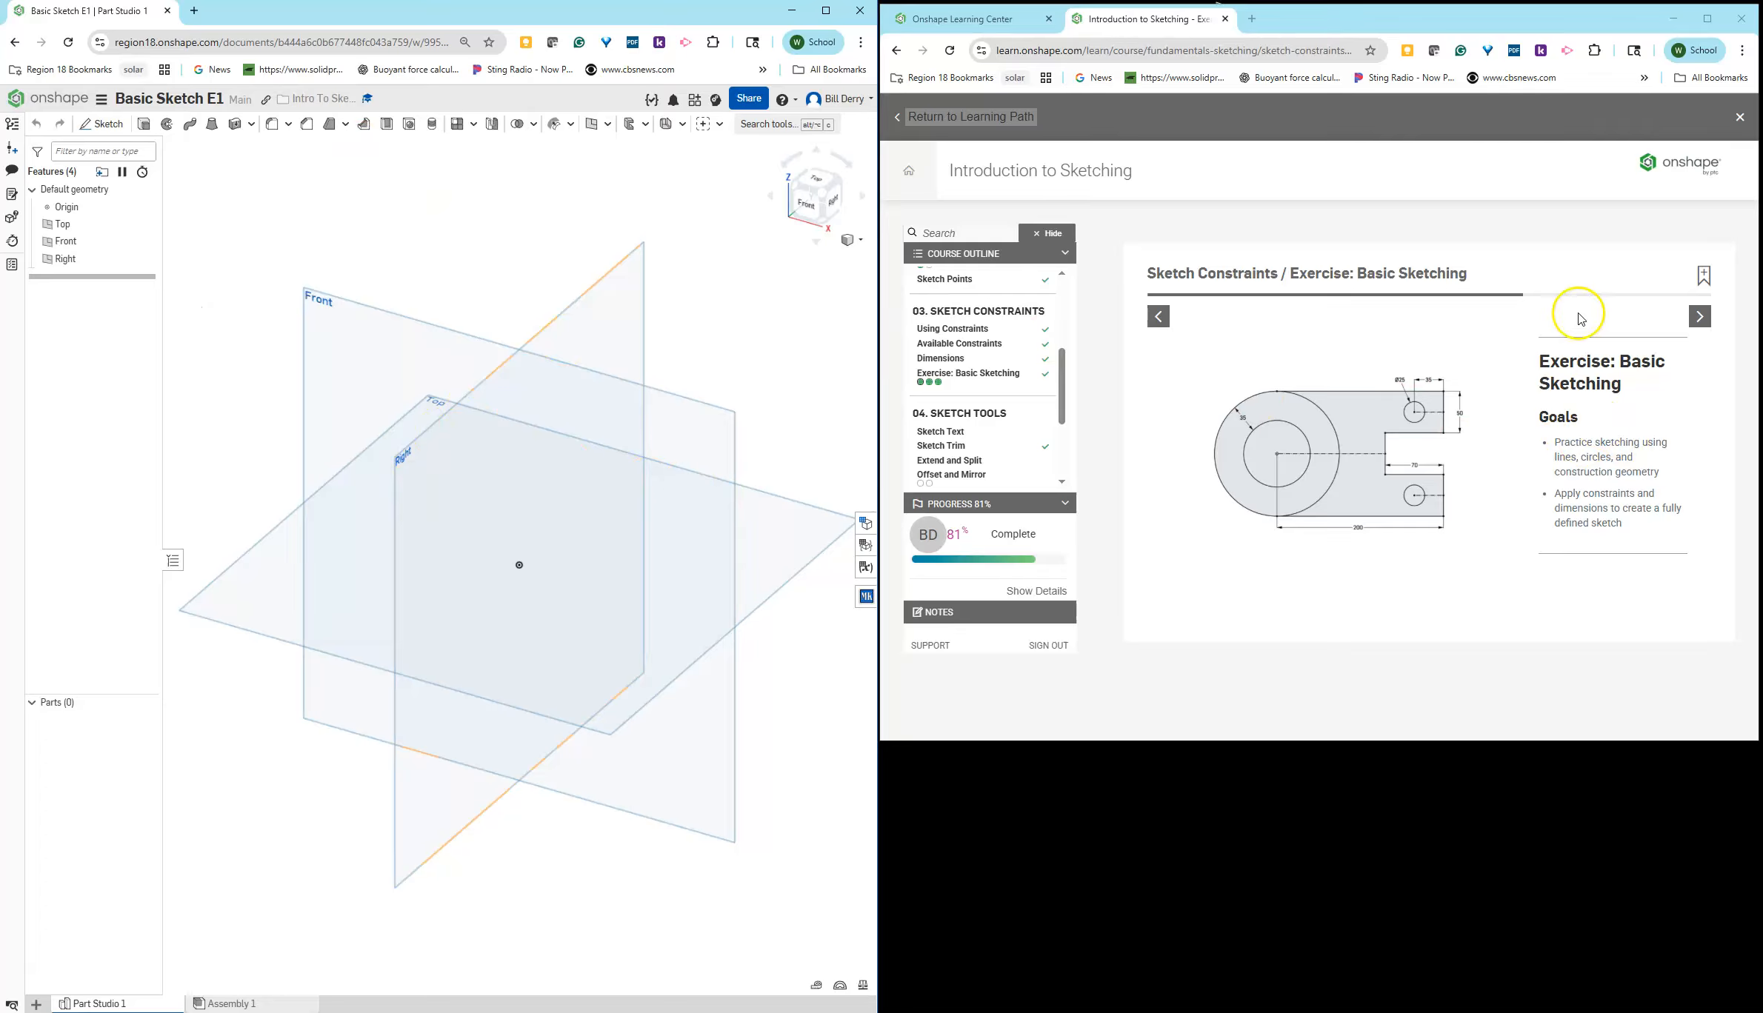
Step: Reopen the exercise's first slide, start a sketch on the Top plane and view it normal to the sketch plane
click(1699, 316)
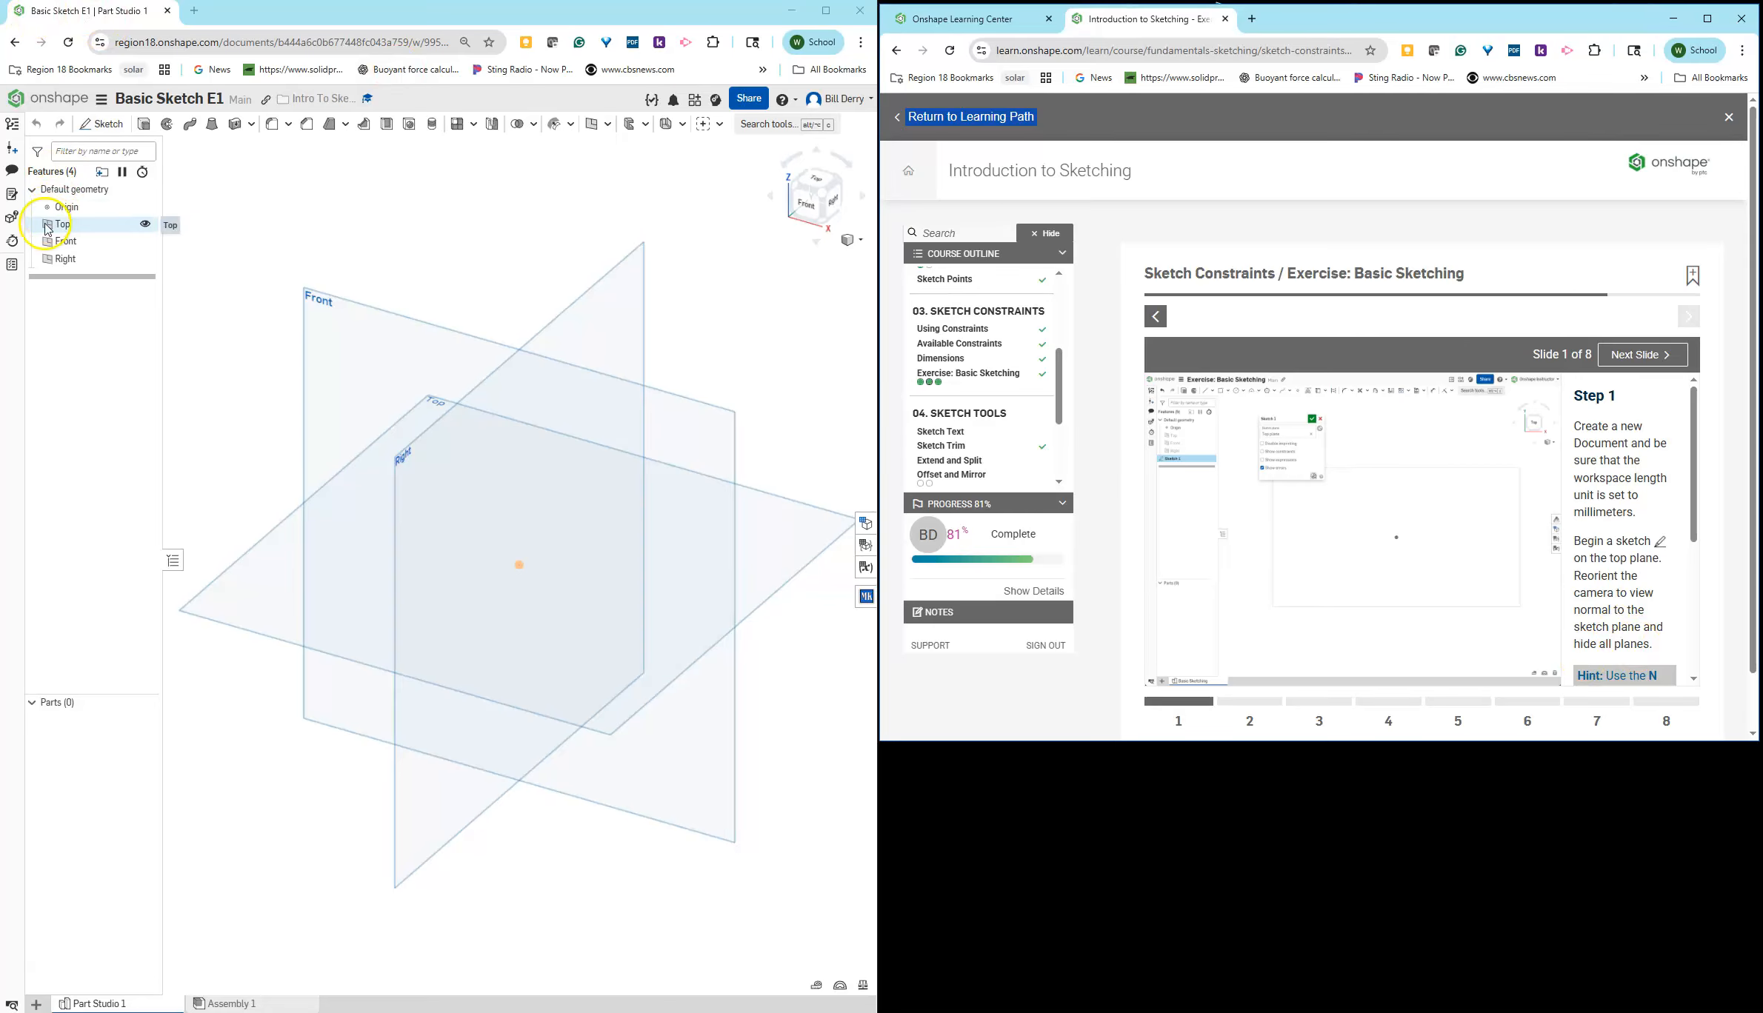
click(91, 123)
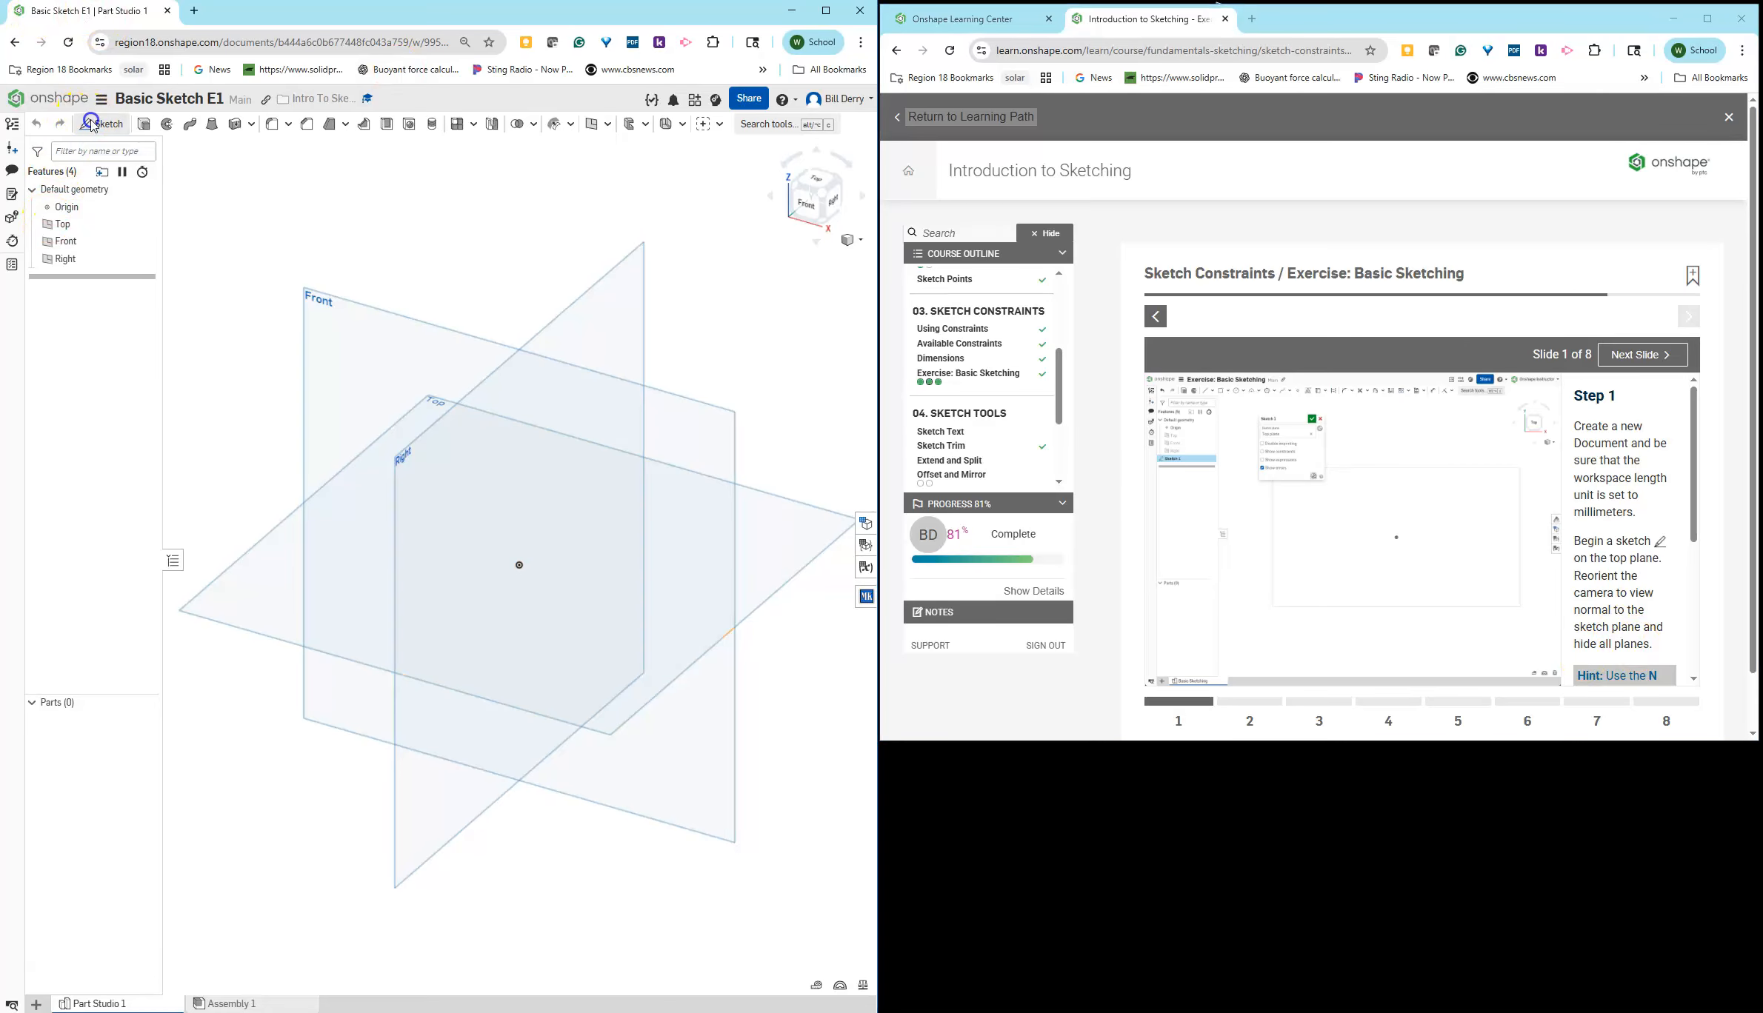
click(66, 226)
right_click(222, 356)
click(270, 476)
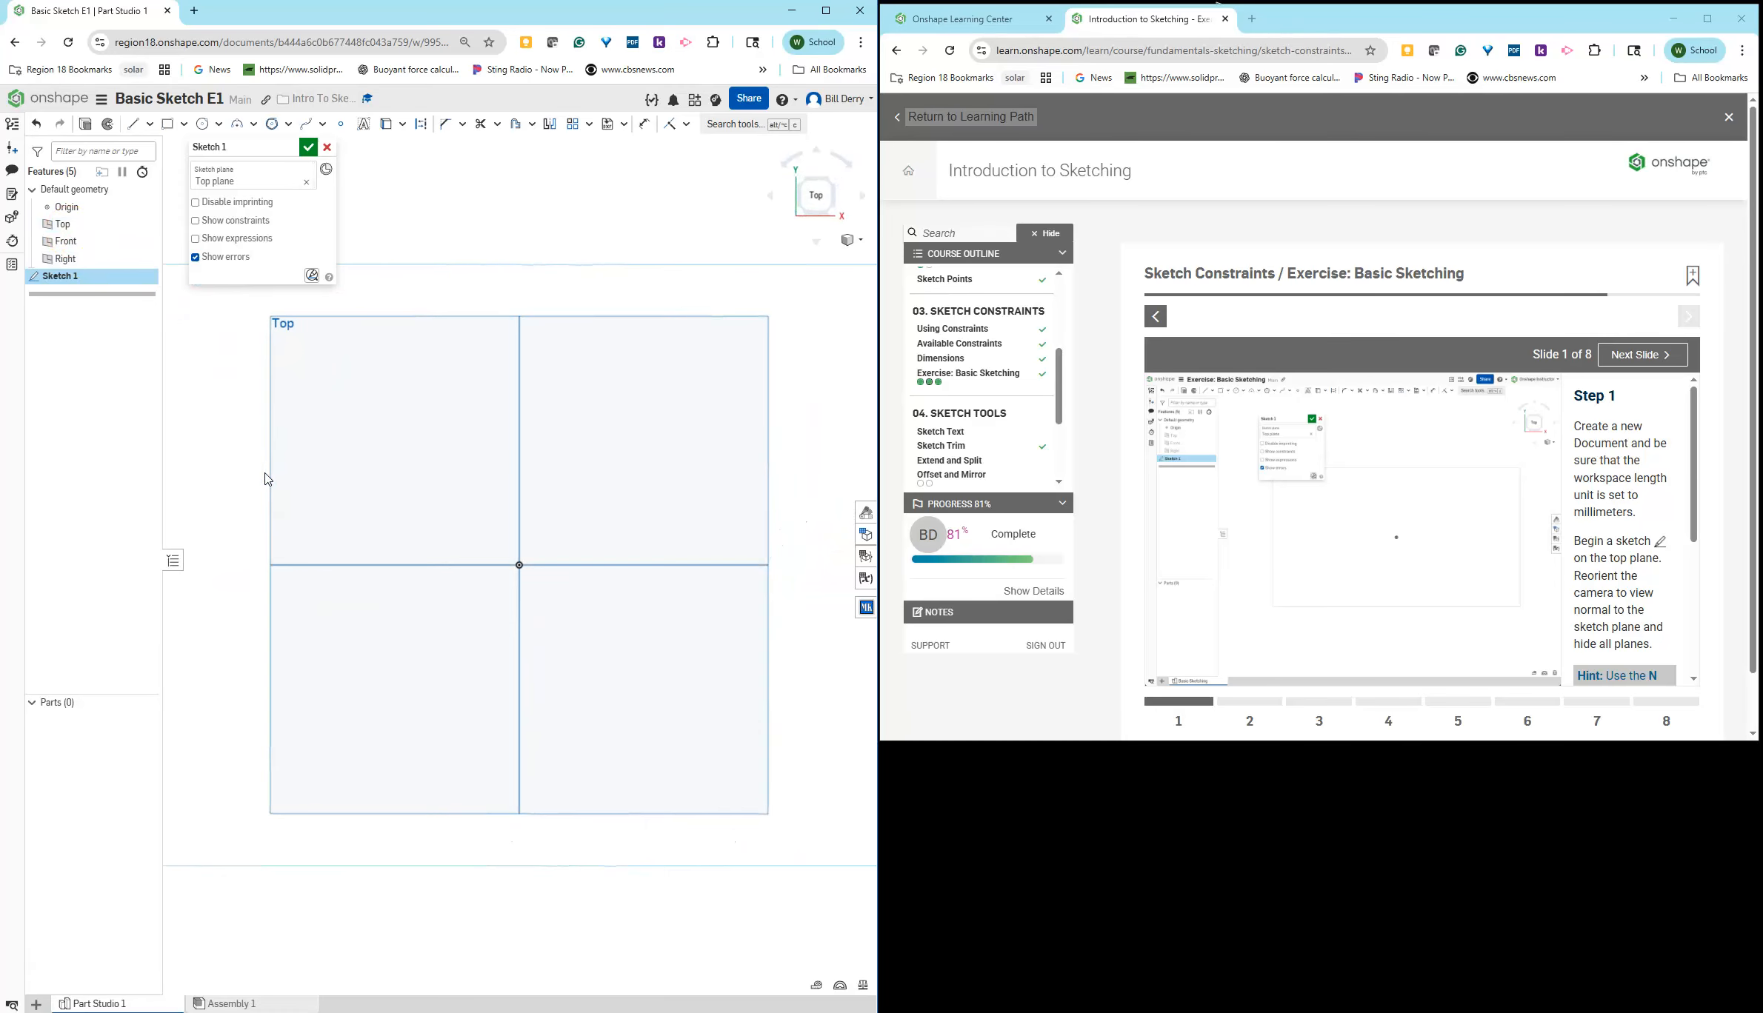
Step: Hide the Right, Front and Top planes
click(147, 260)
click(146, 241)
click(145, 225)
scroll(468, 427, up, 5)
scroll(468, 427, down, 10)
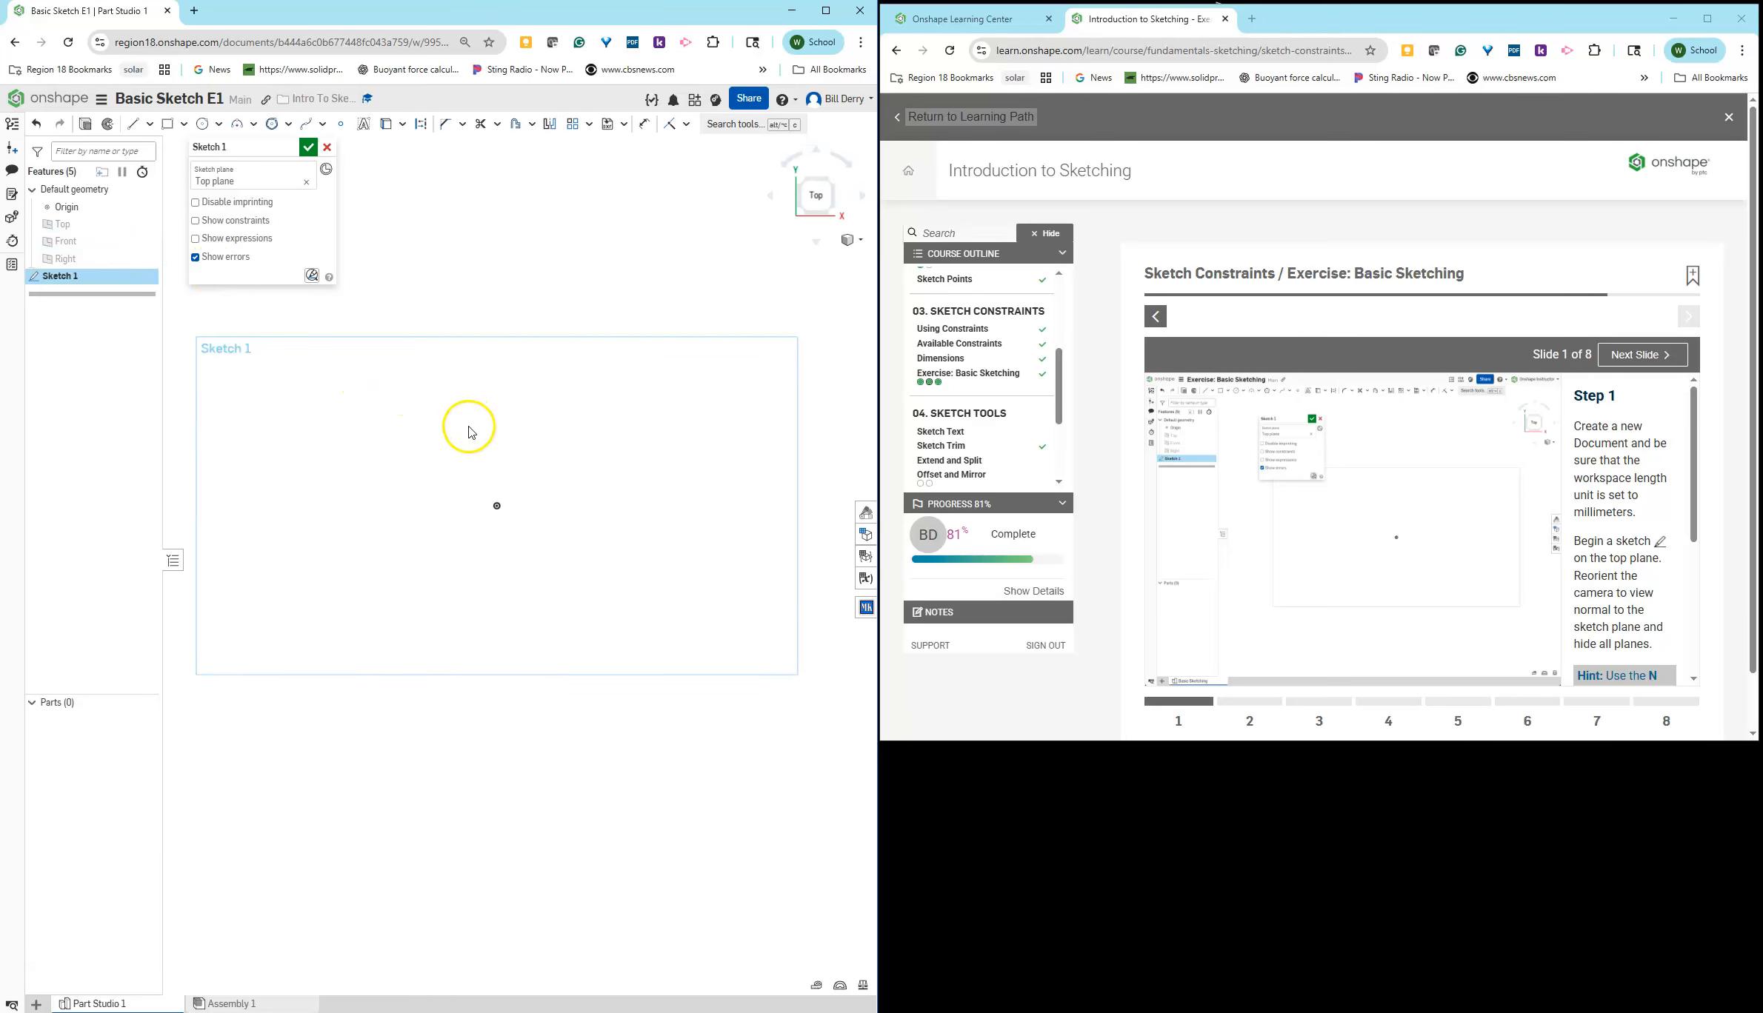
Step: Open Step 2 of the exercise and draw two concentric circles centred on the origin, about 138 mm and 216 mm in diameter
click(1641, 355)
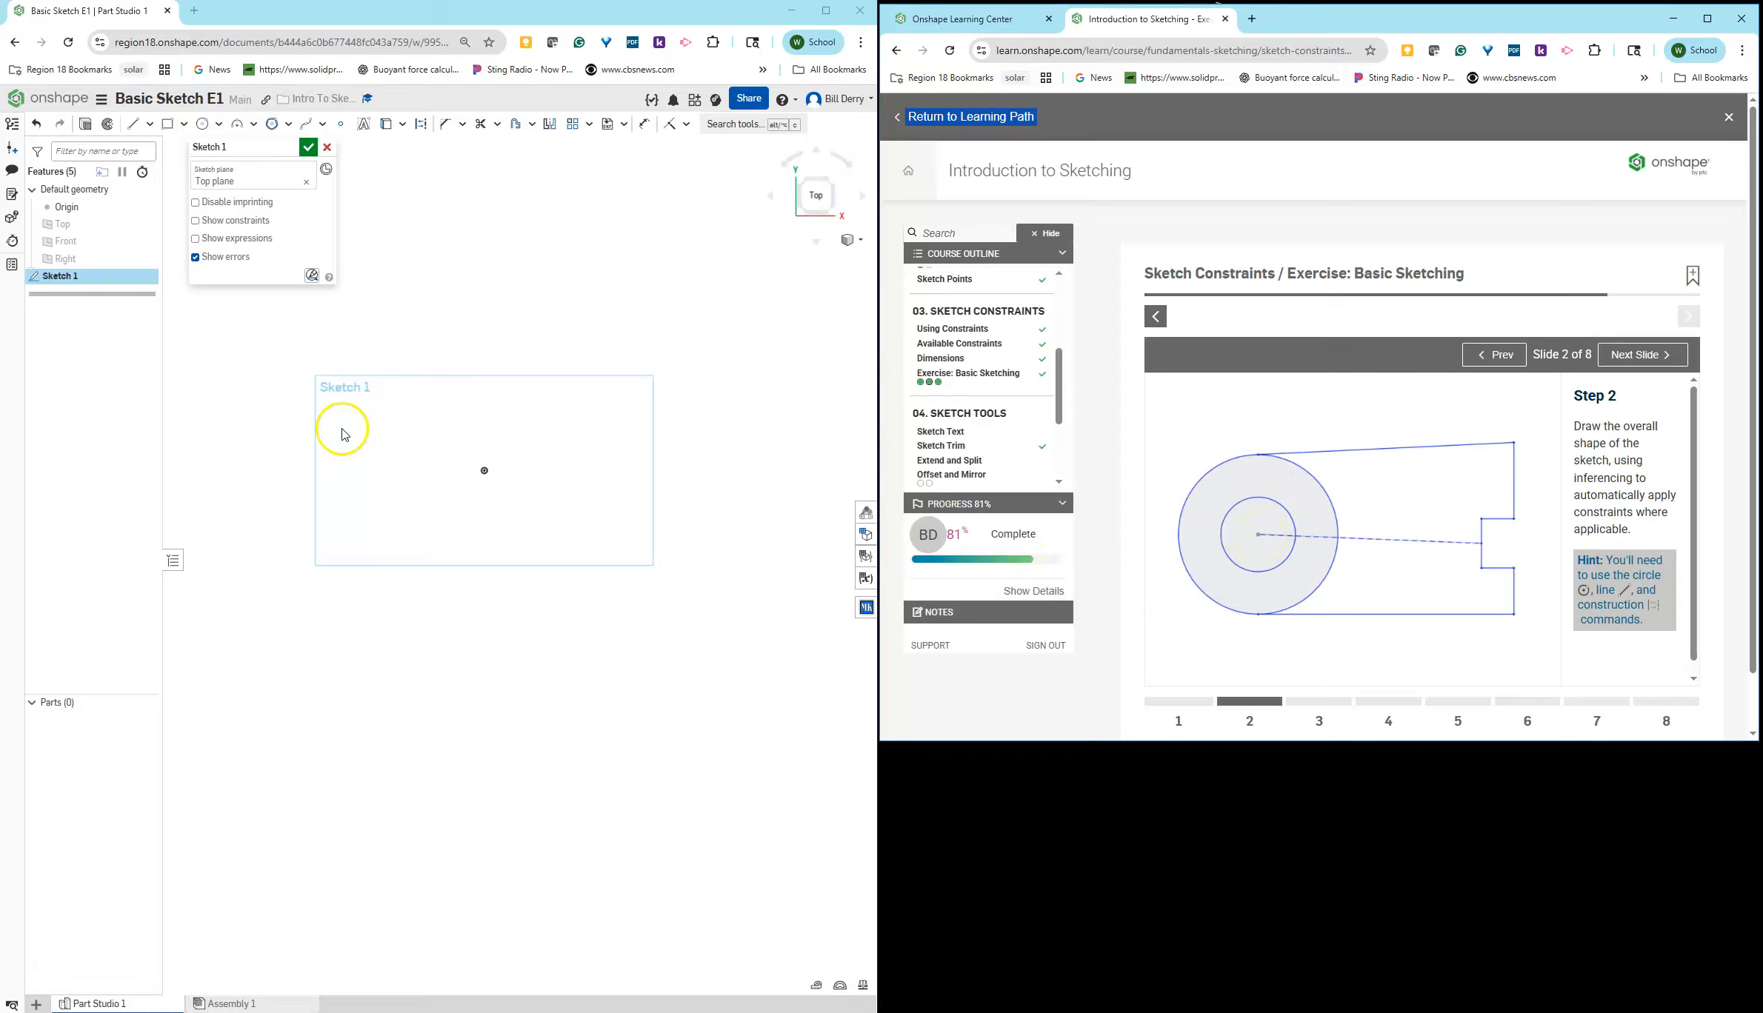
scroll(676, 515, up, 3)
scroll(680, 499, down, 3)
scroll(680, 460, up, 1)
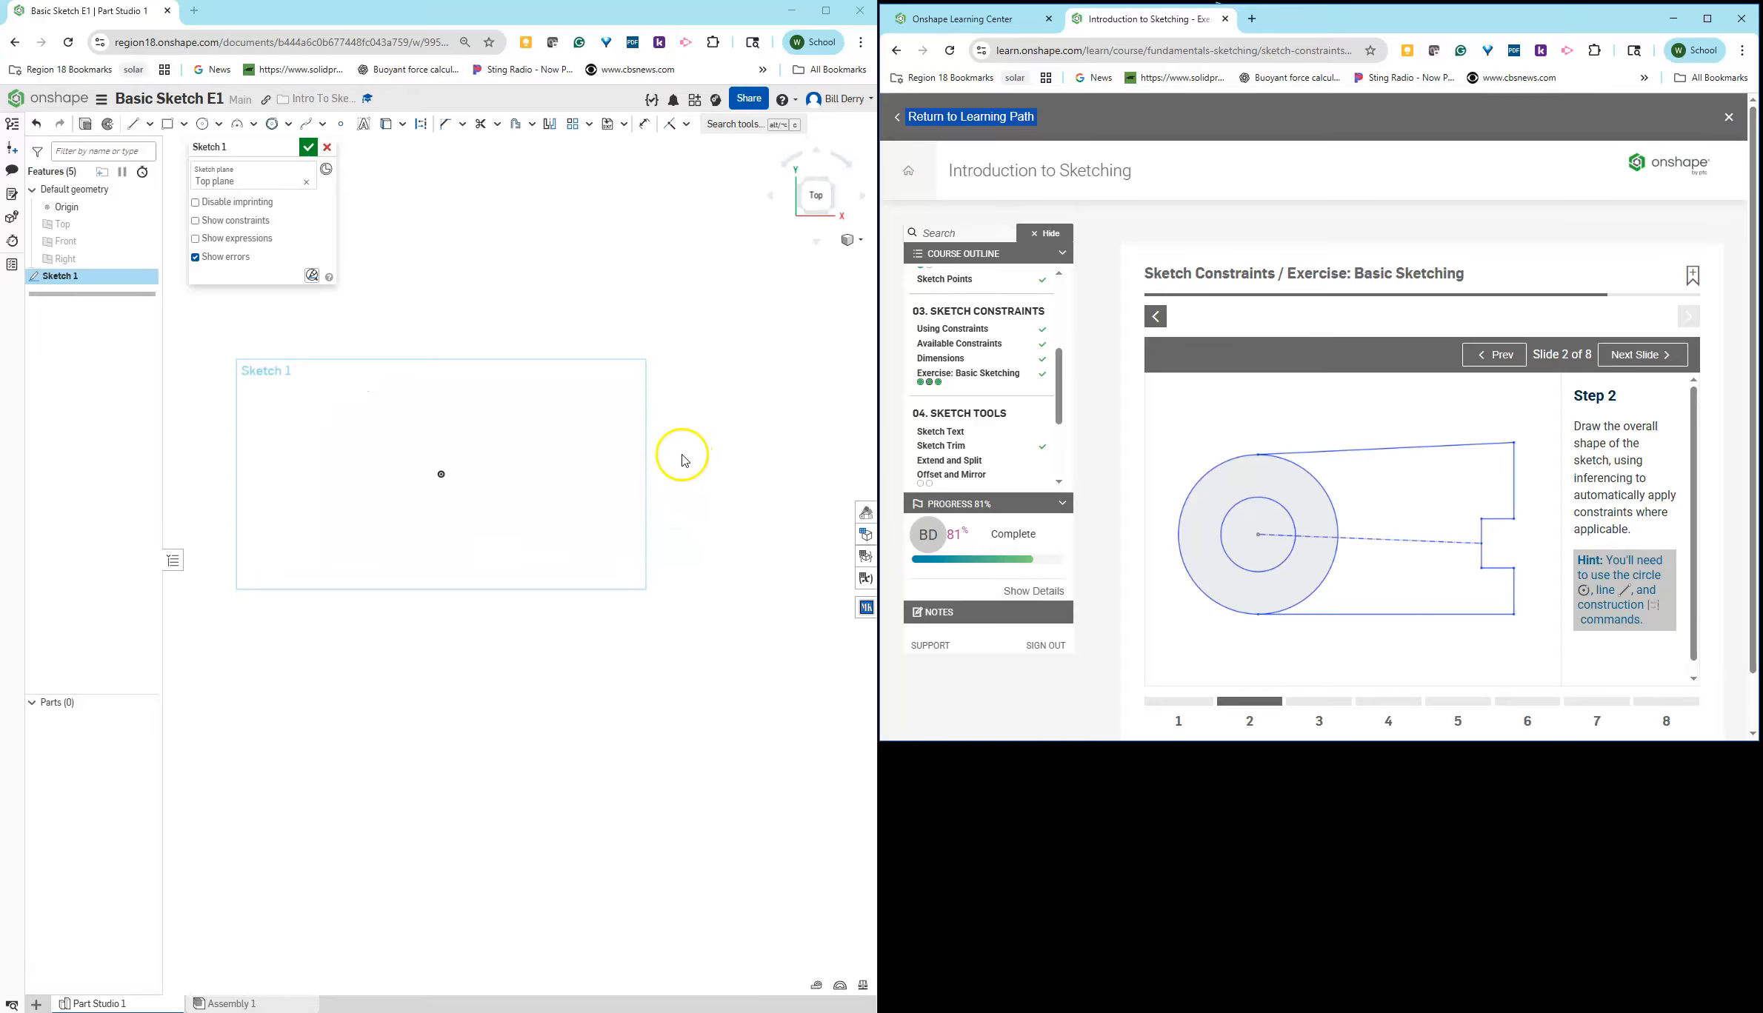
click(202, 124)
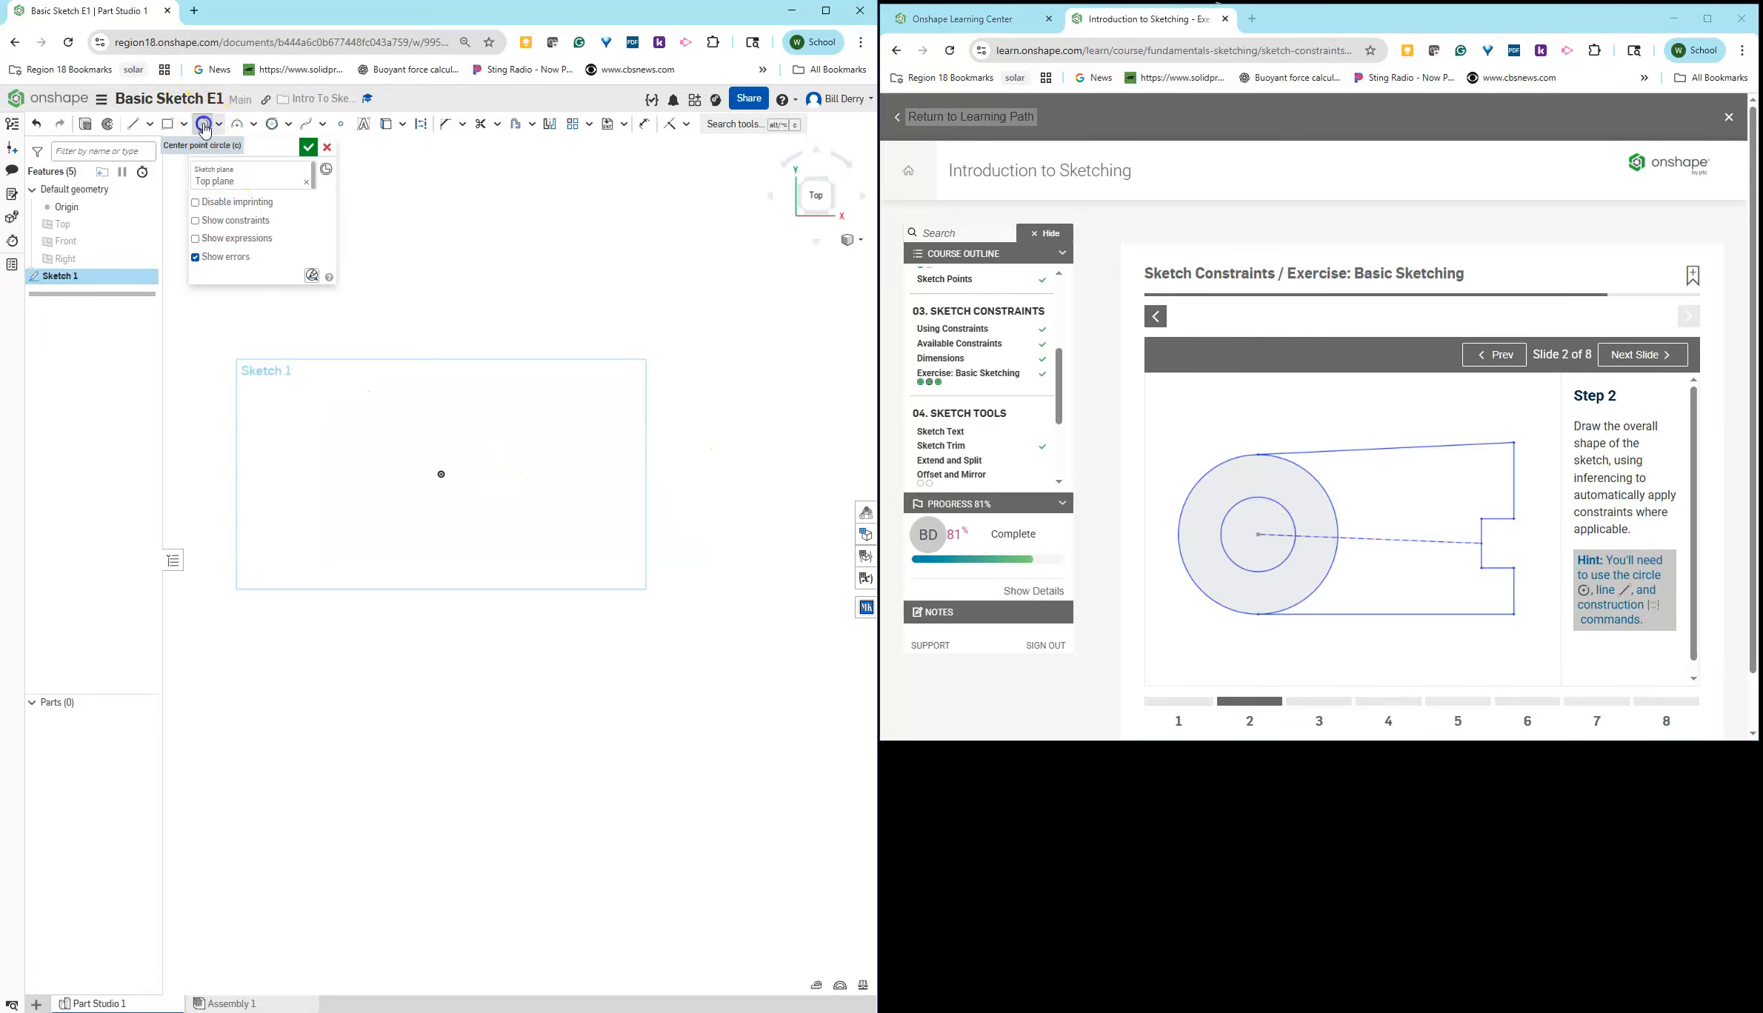
click(441, 474)
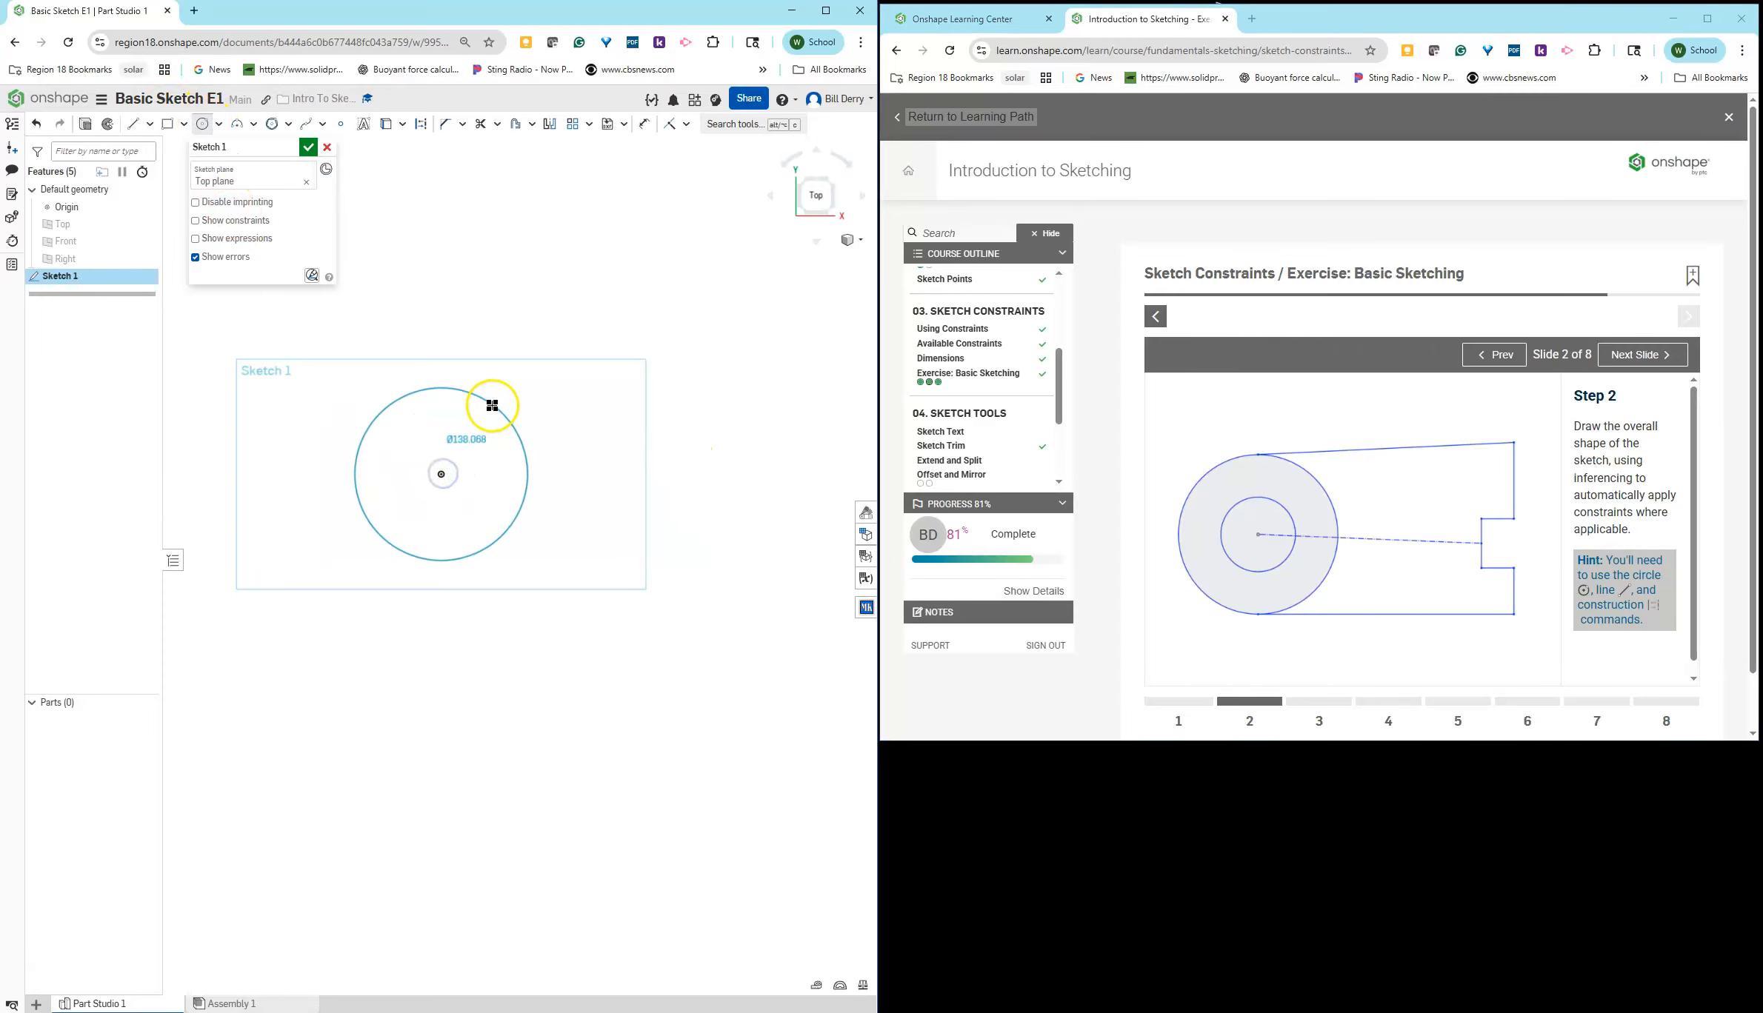
click(492, 406)
click(442, 474)
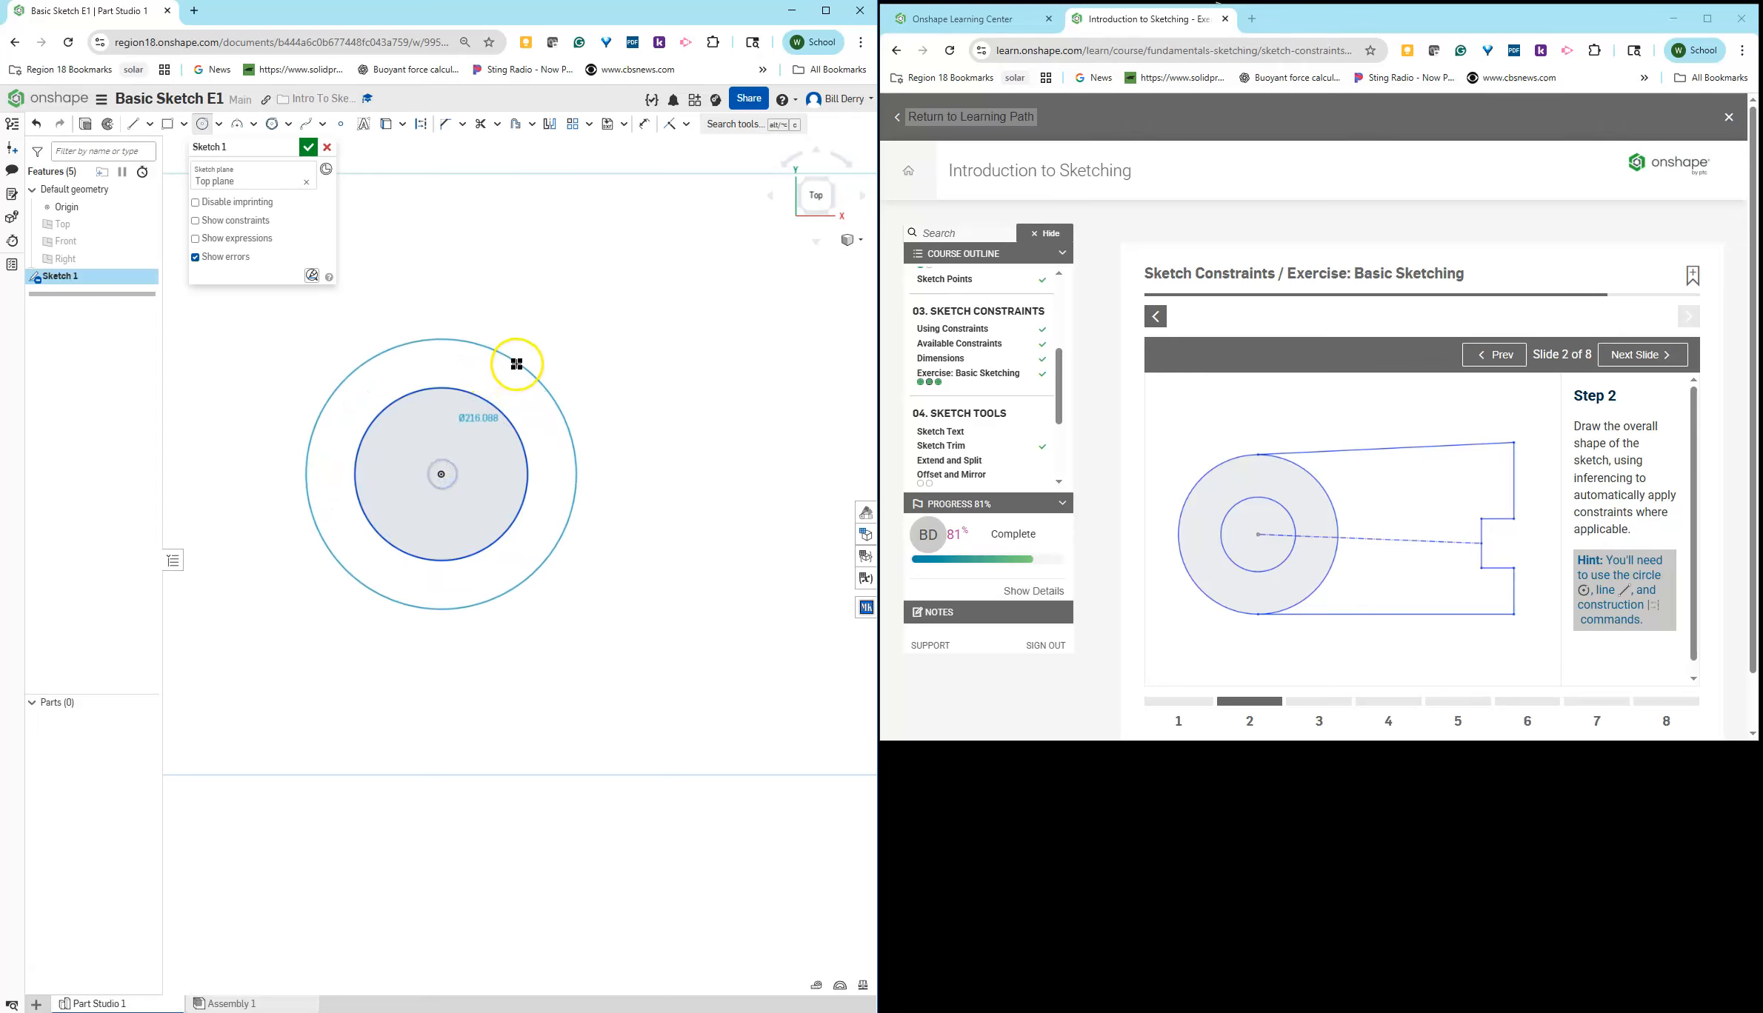
click(516, 363)
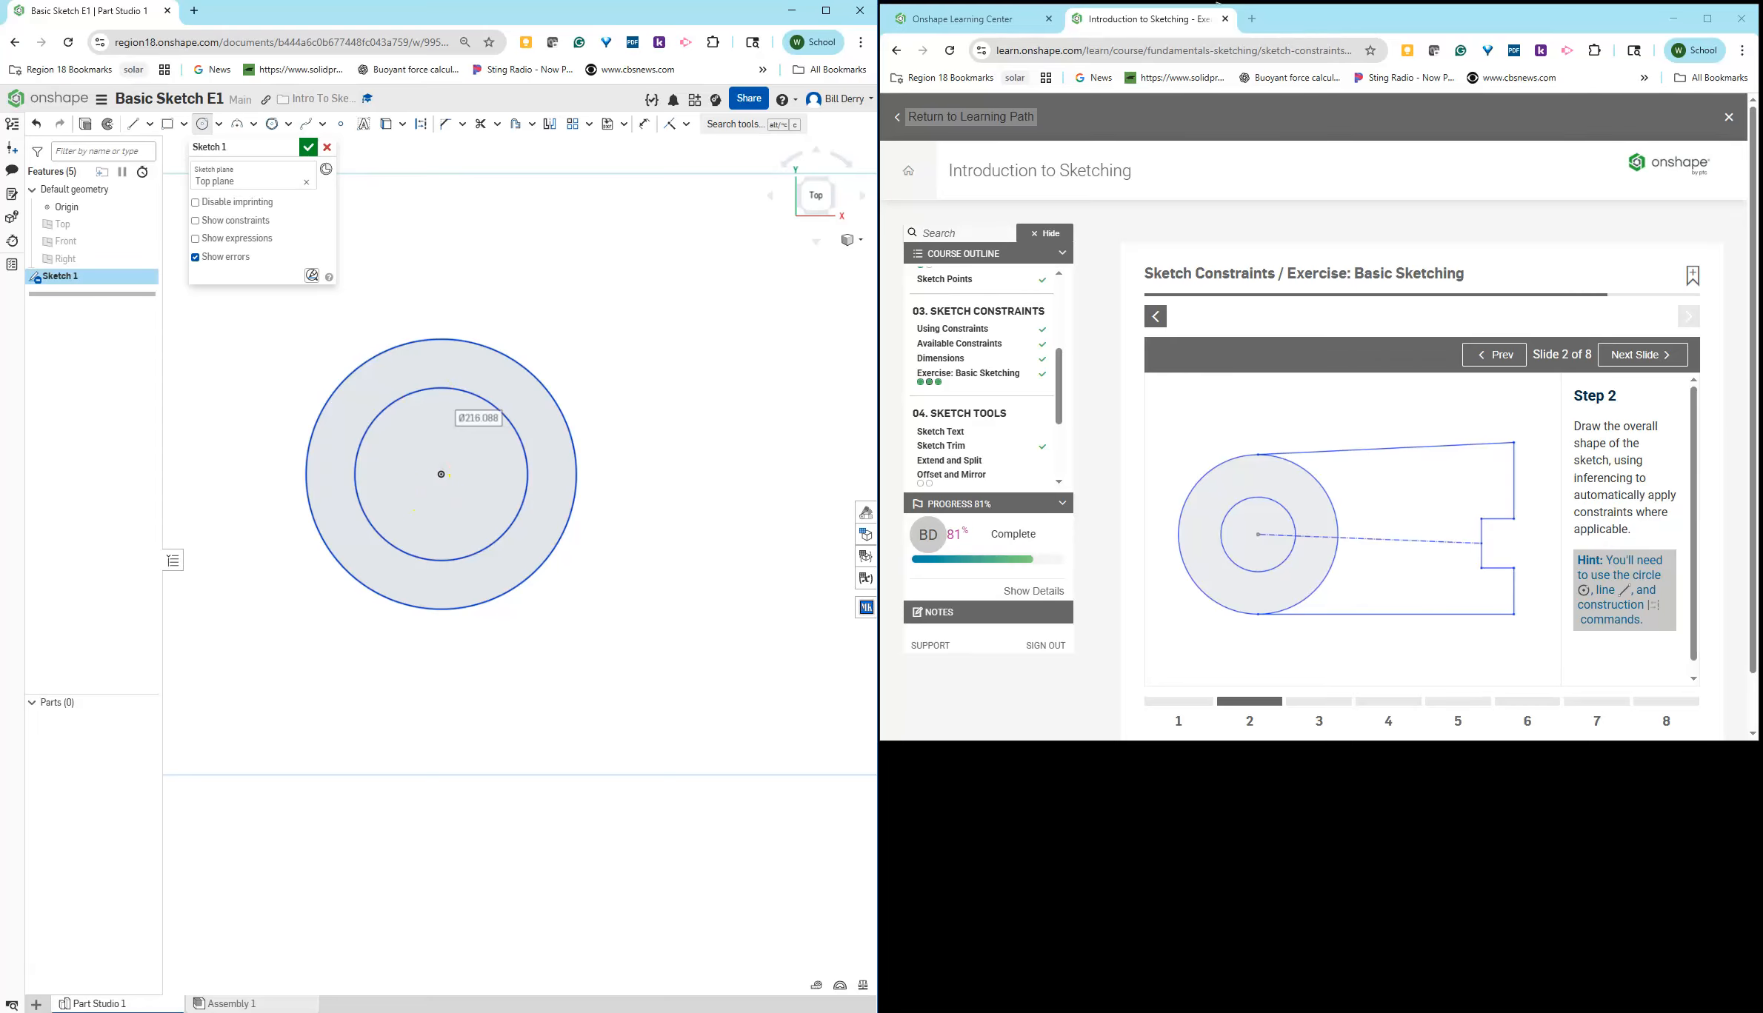
Step: Draw a horizontal construction line about 243 mm long from the origin out past the circles on the positive X side
click(131, 123)
click(420, 124)
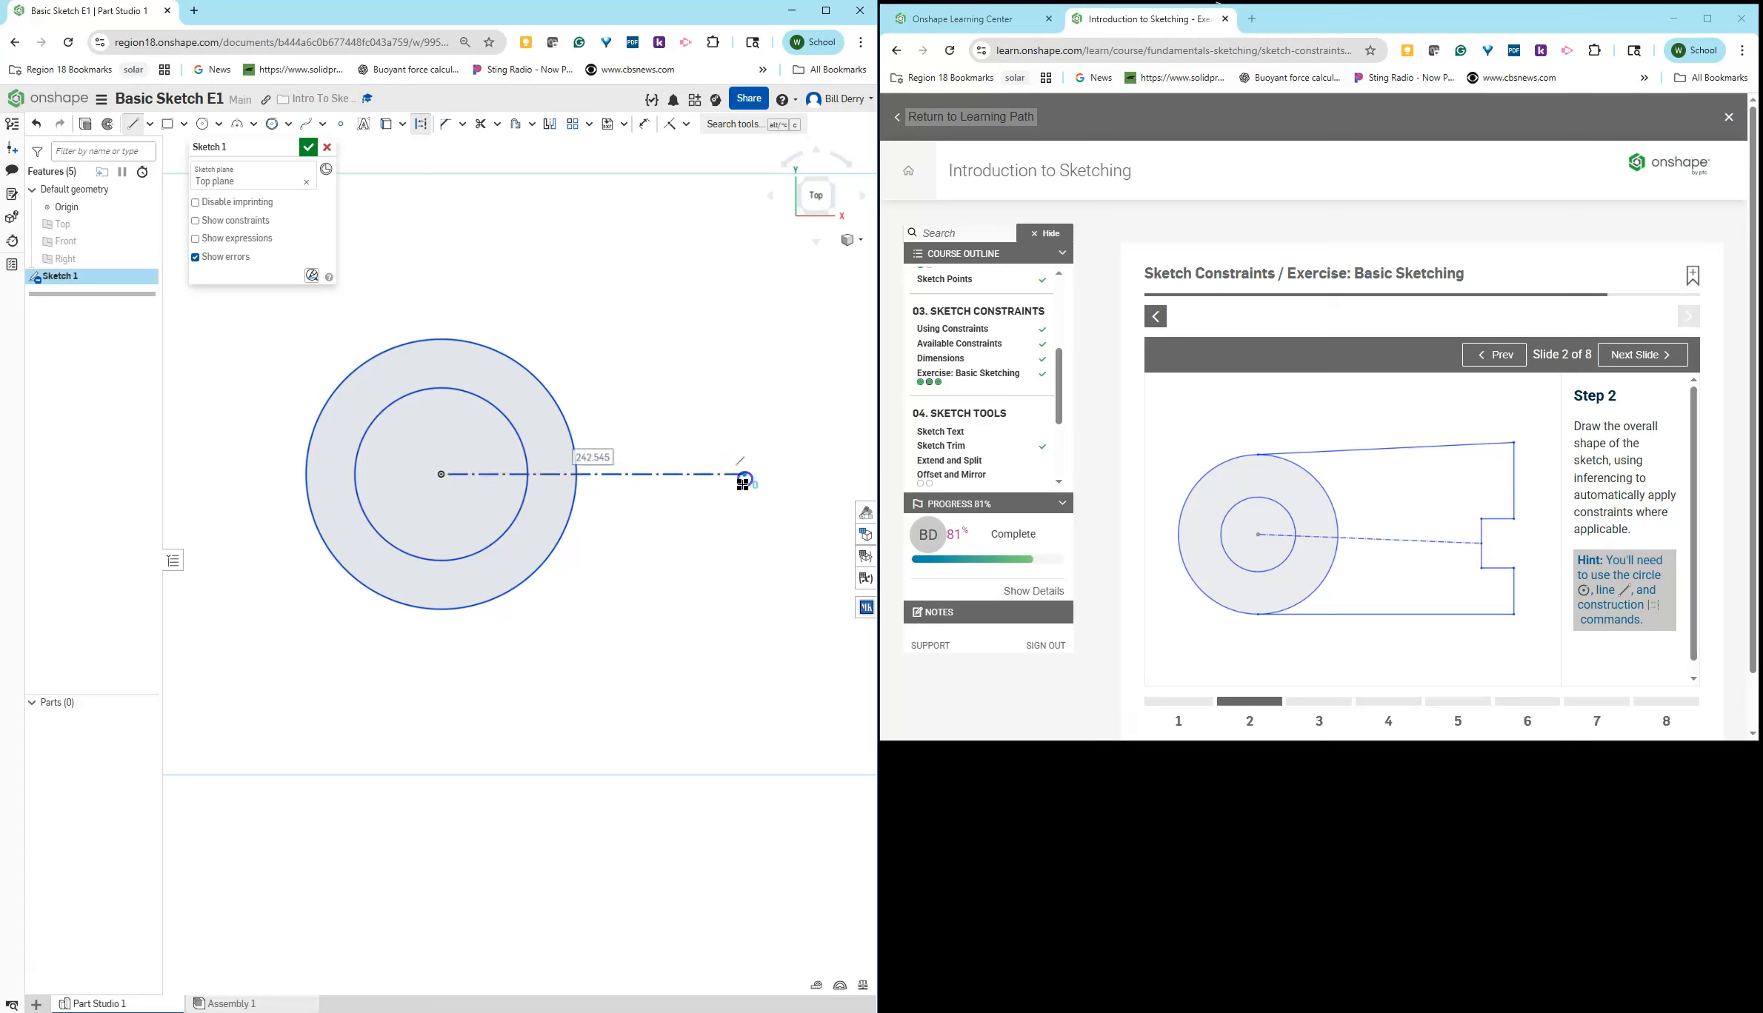
scroll(757, 474, up, 1)
scroll(757, 474, up, 1)
scroll(757, 474, down, 2)
click(743, 473)
Step: Draw a horizontal line about 299 mm long from the outer circle's highest point and convert it from construction to regular geometry
click(131, 122)
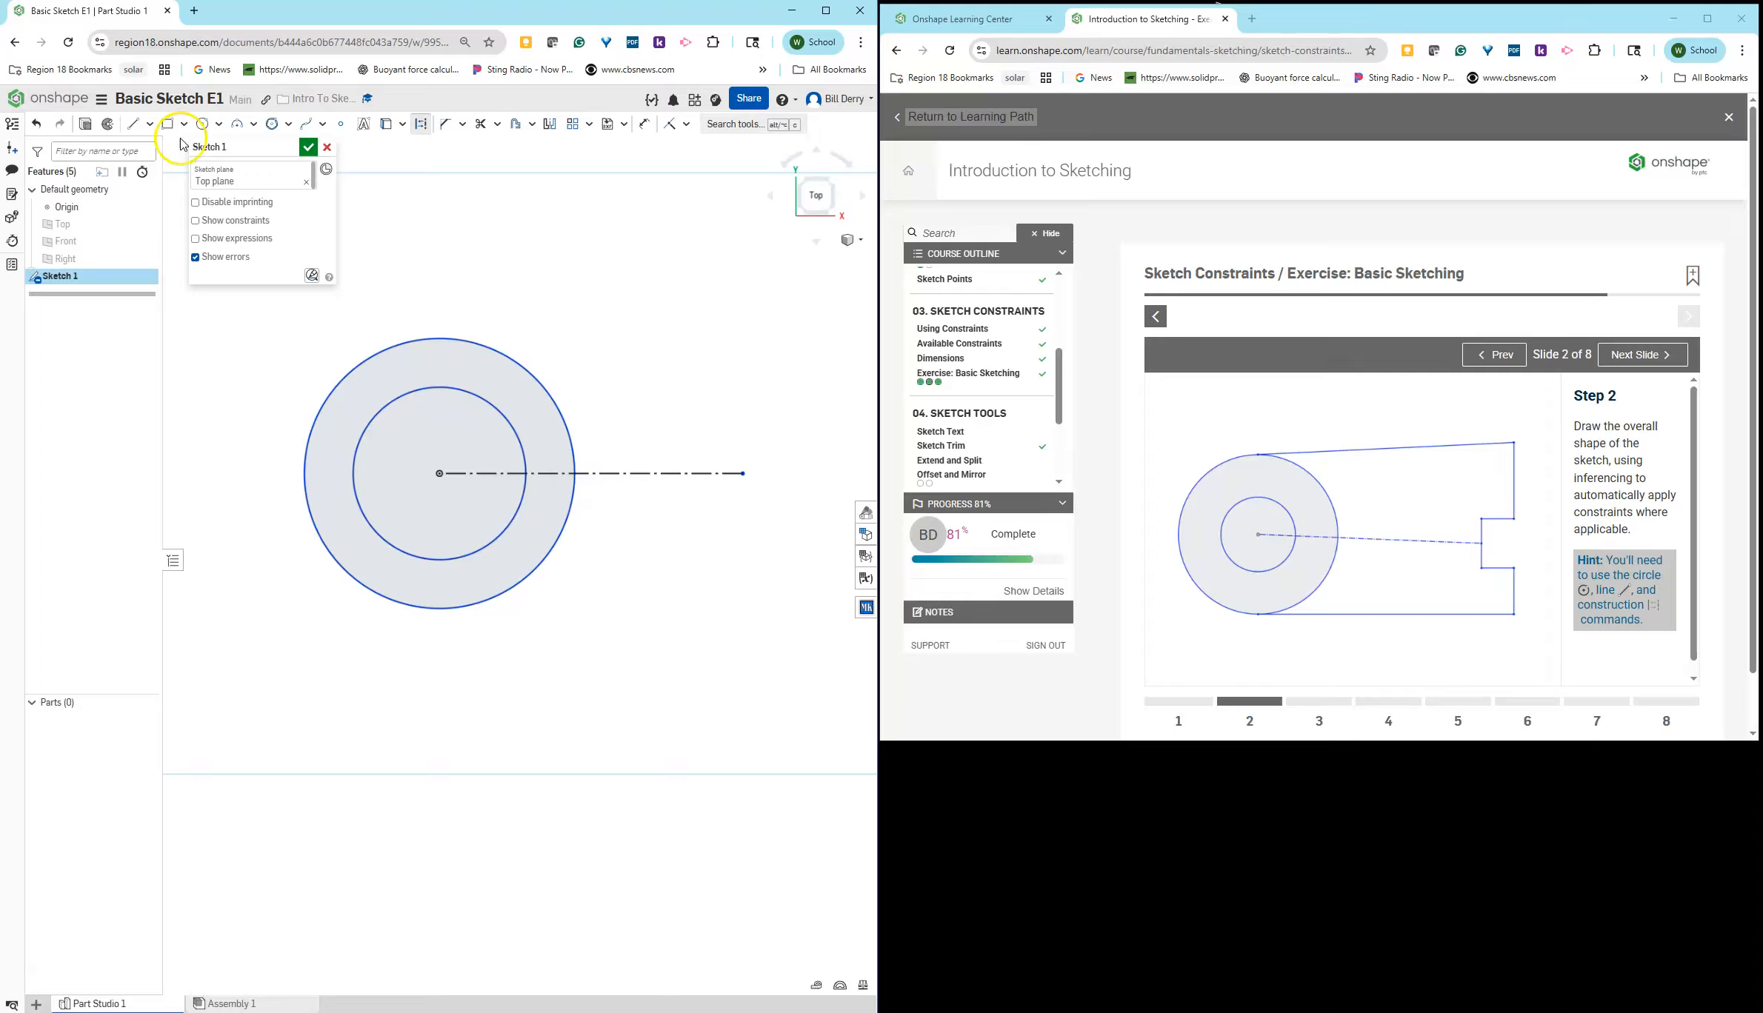
click(440, 337)
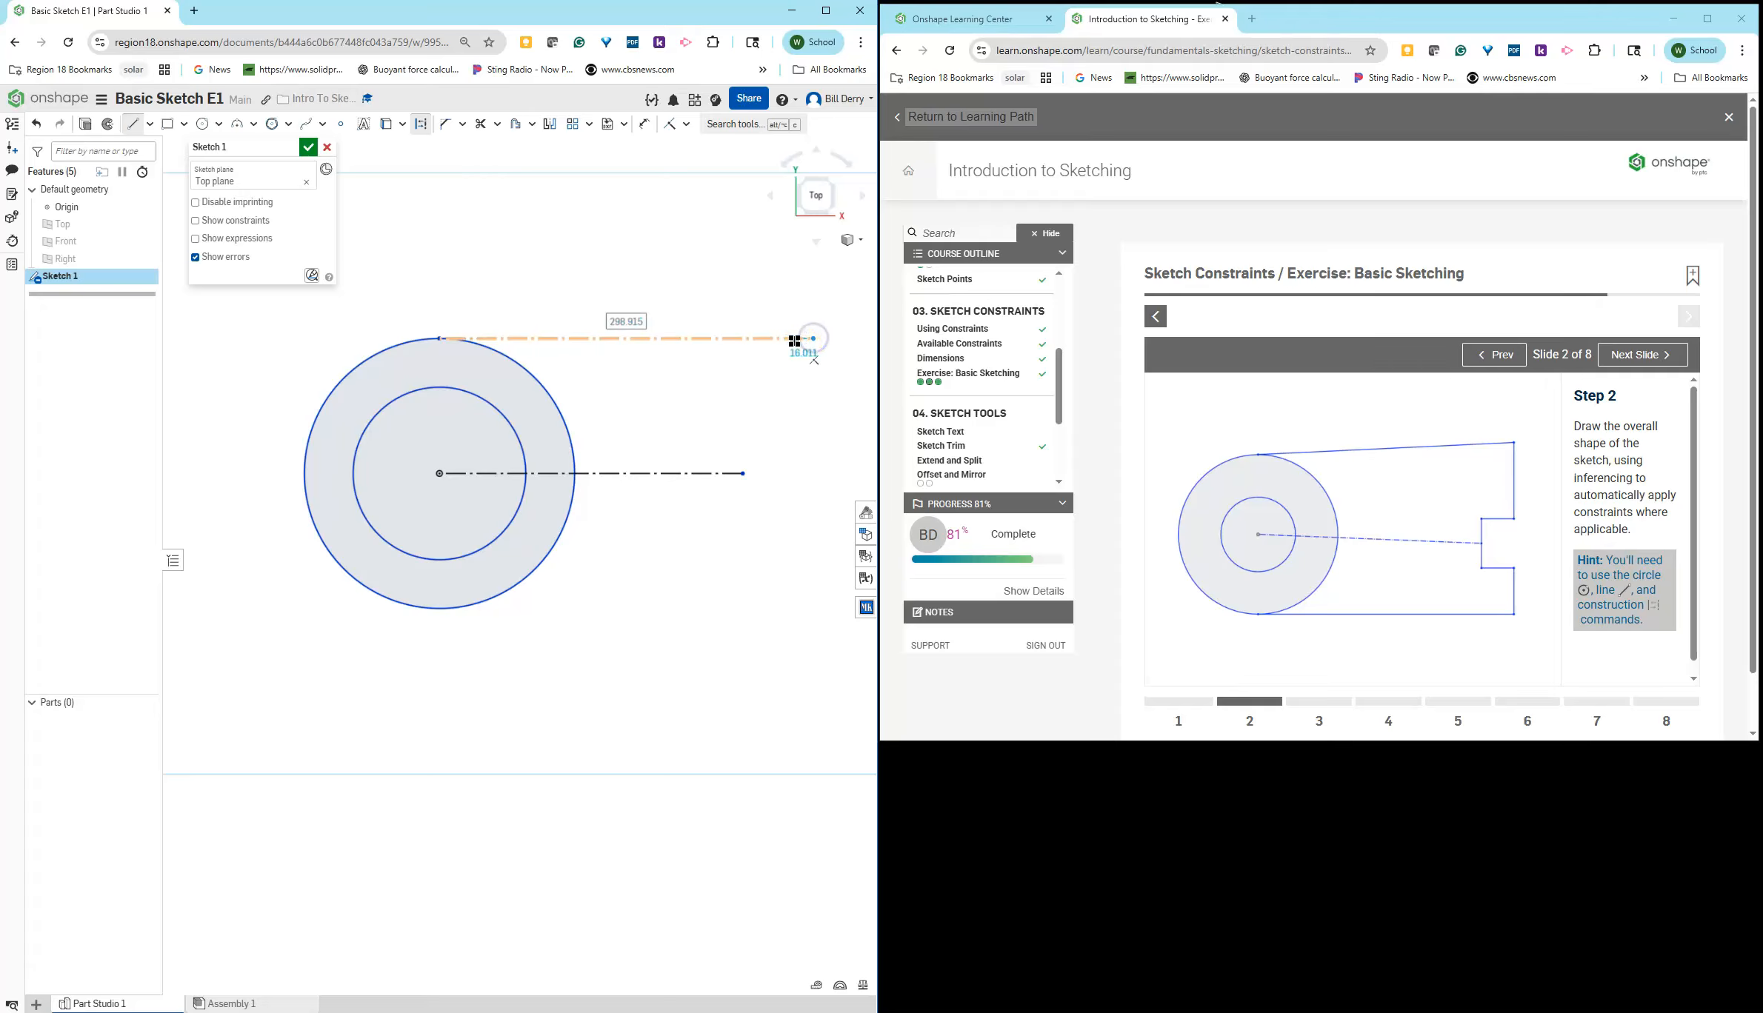
click(812, 338)
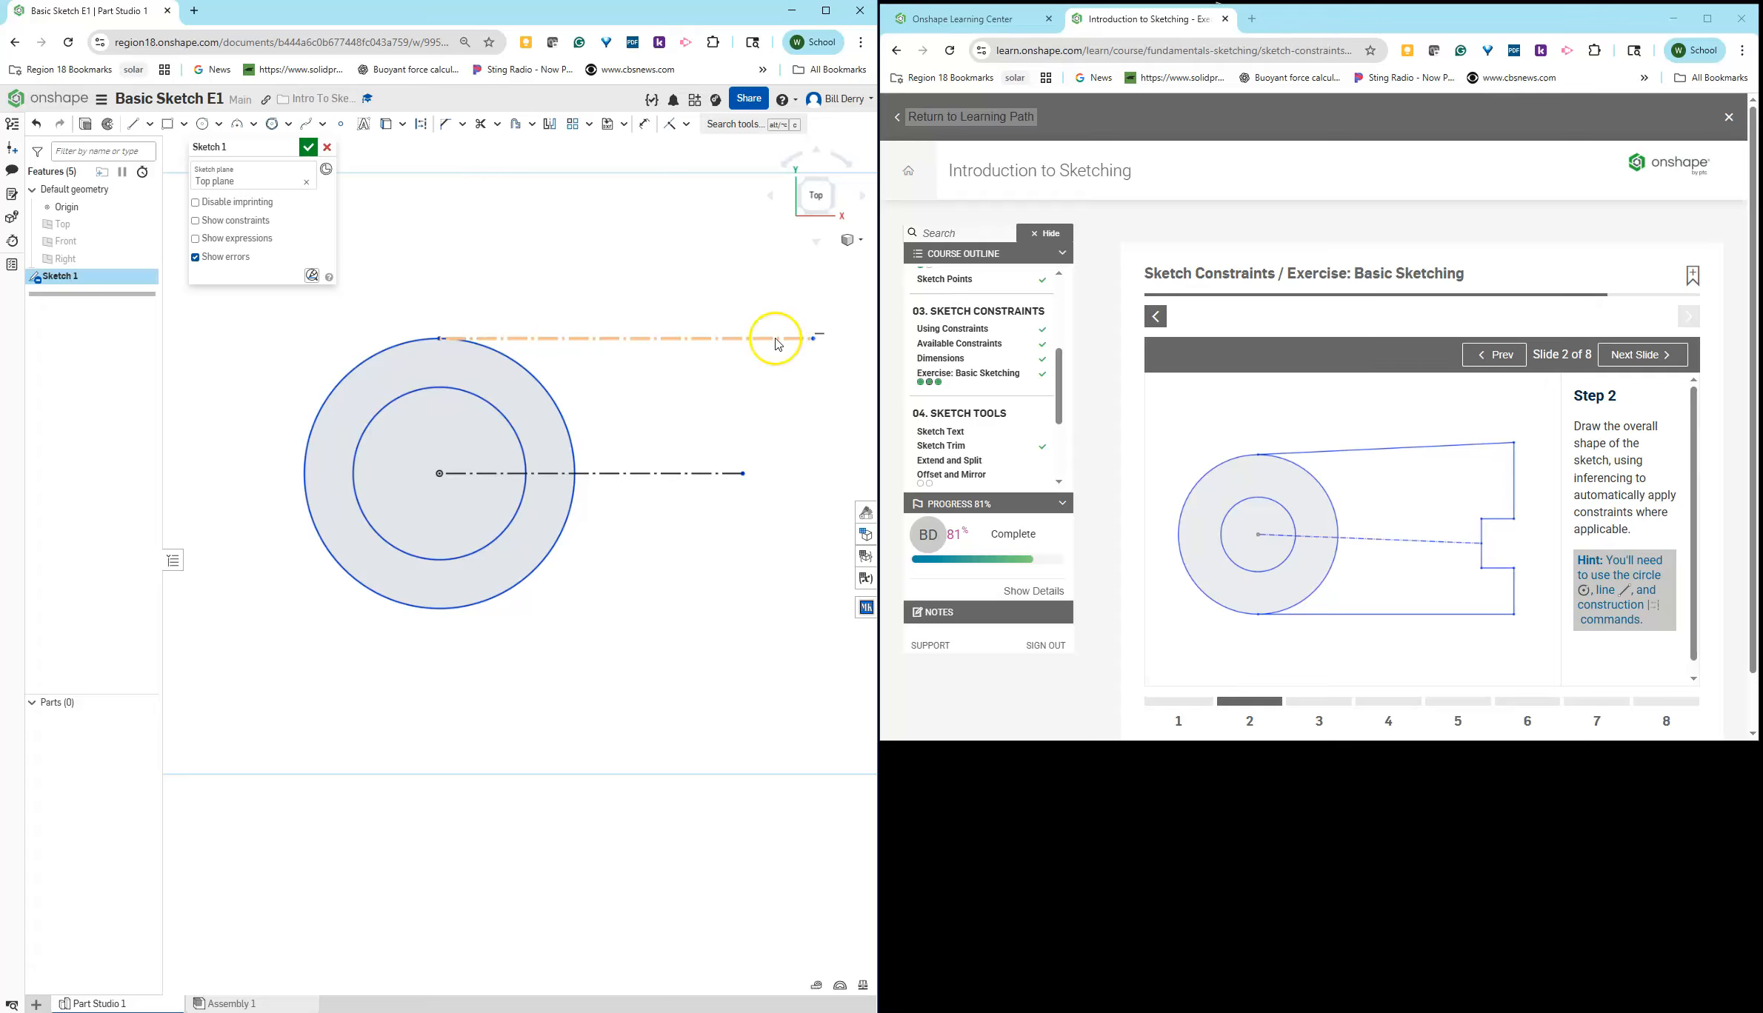
click(424, 130)
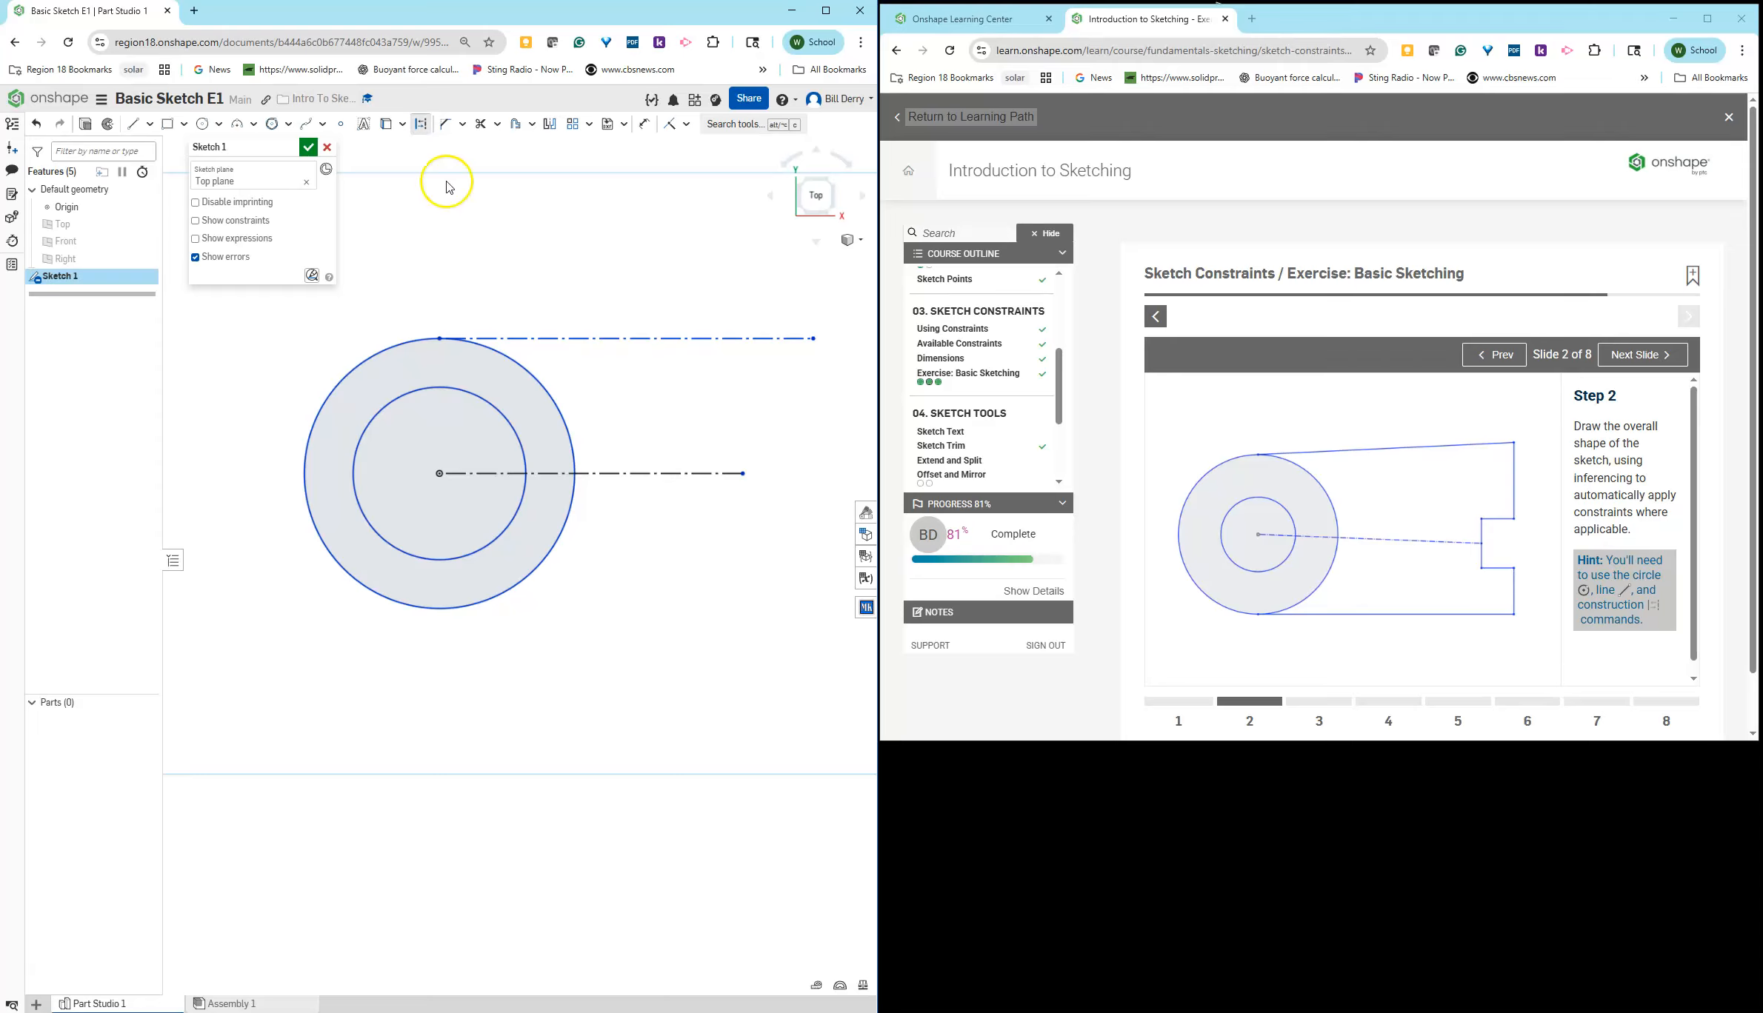
click(597, 337)
click(420, 126)
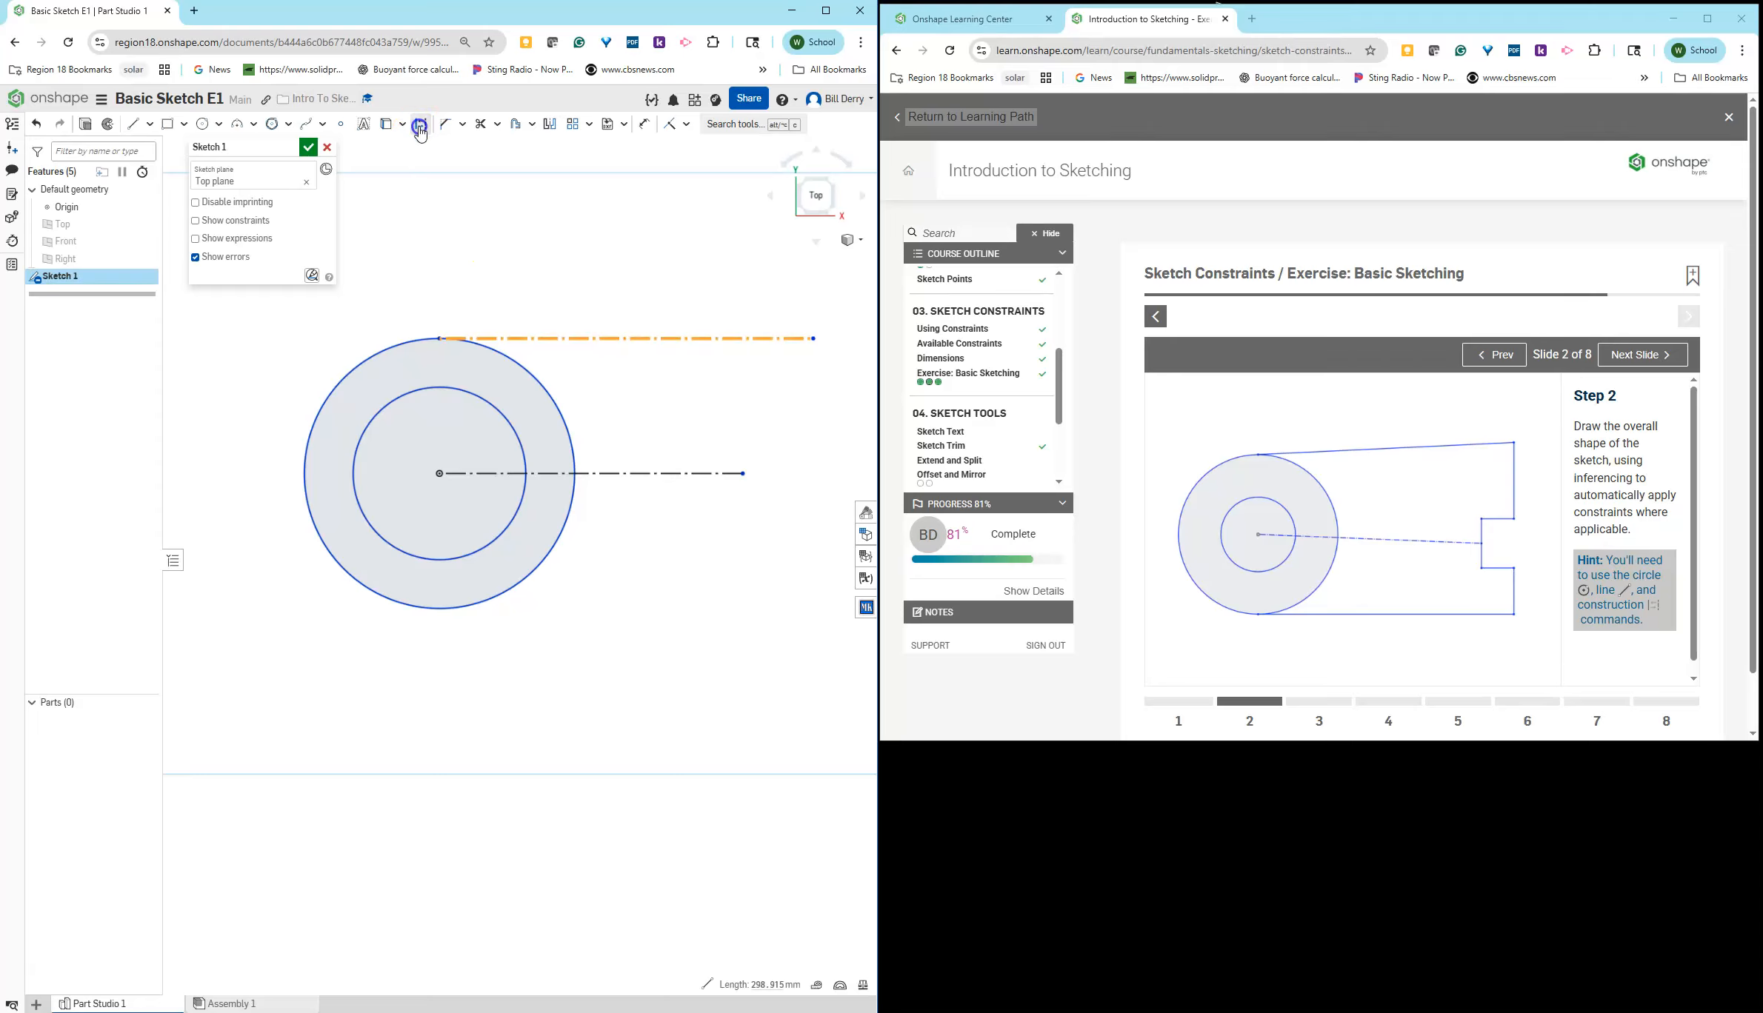
Step: Continue the upper line about 56 mm down, about 56 mm back toward the circles, and vertically to the end of the construction line
click(135, 124)
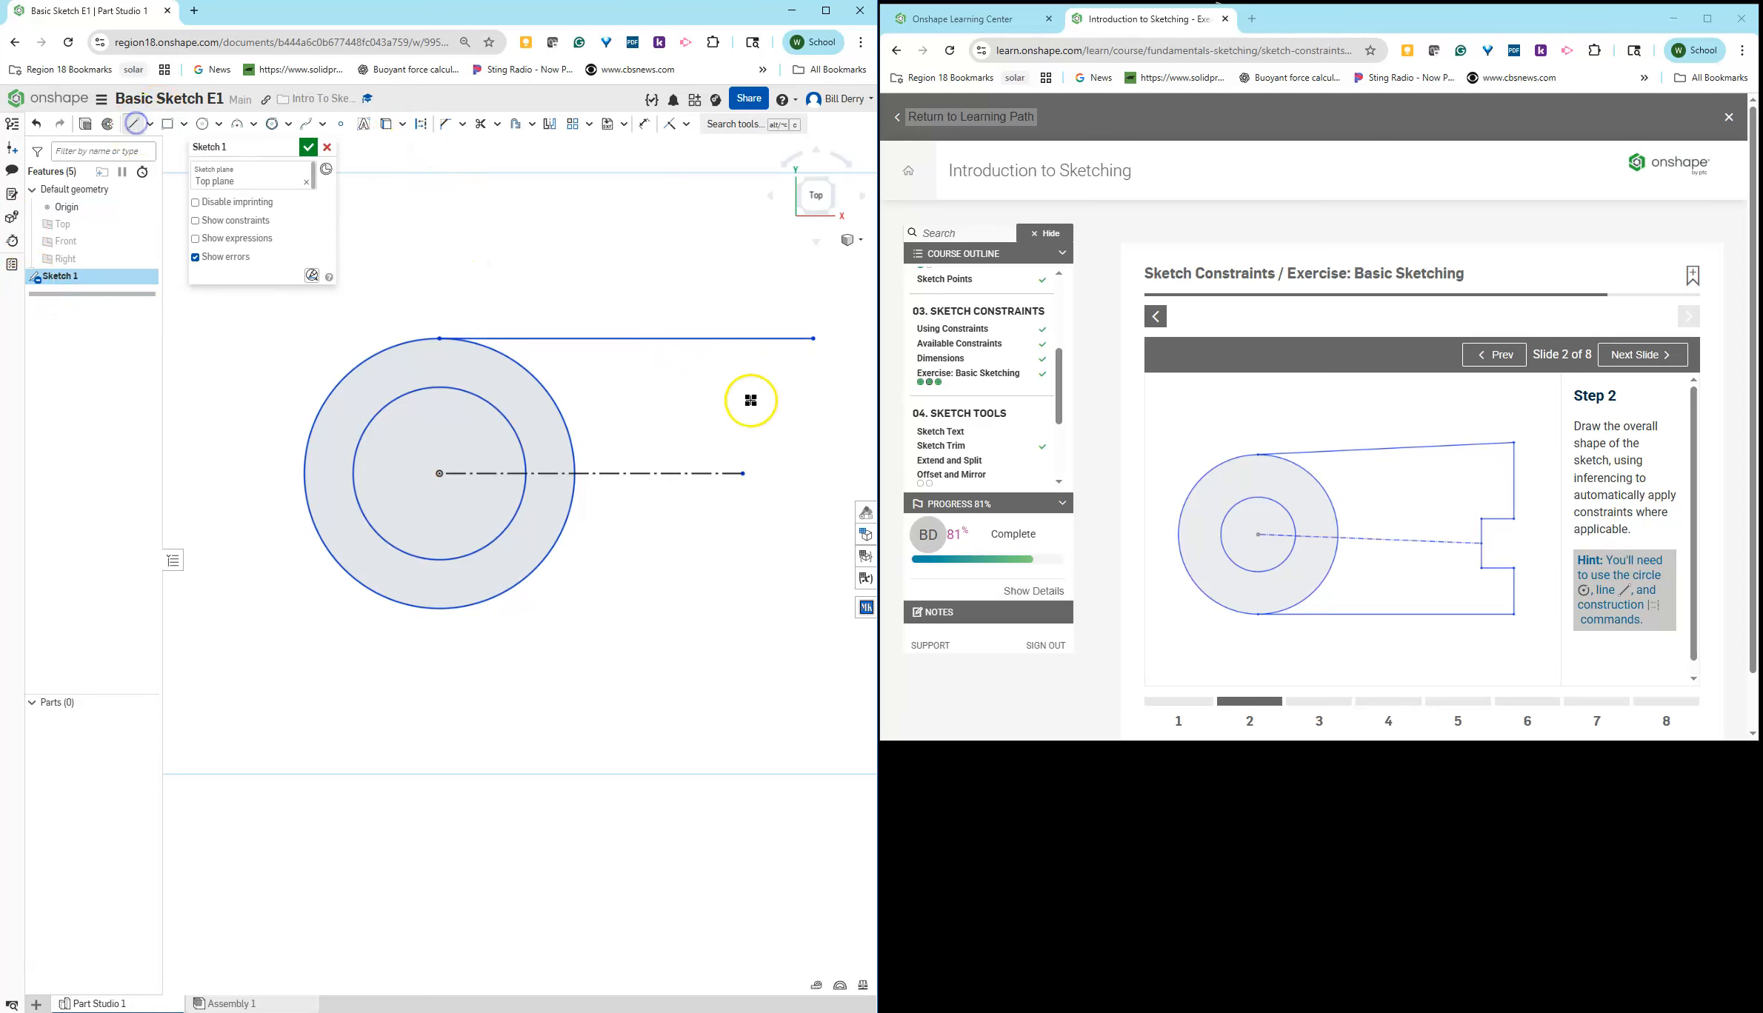
click(813, 338)
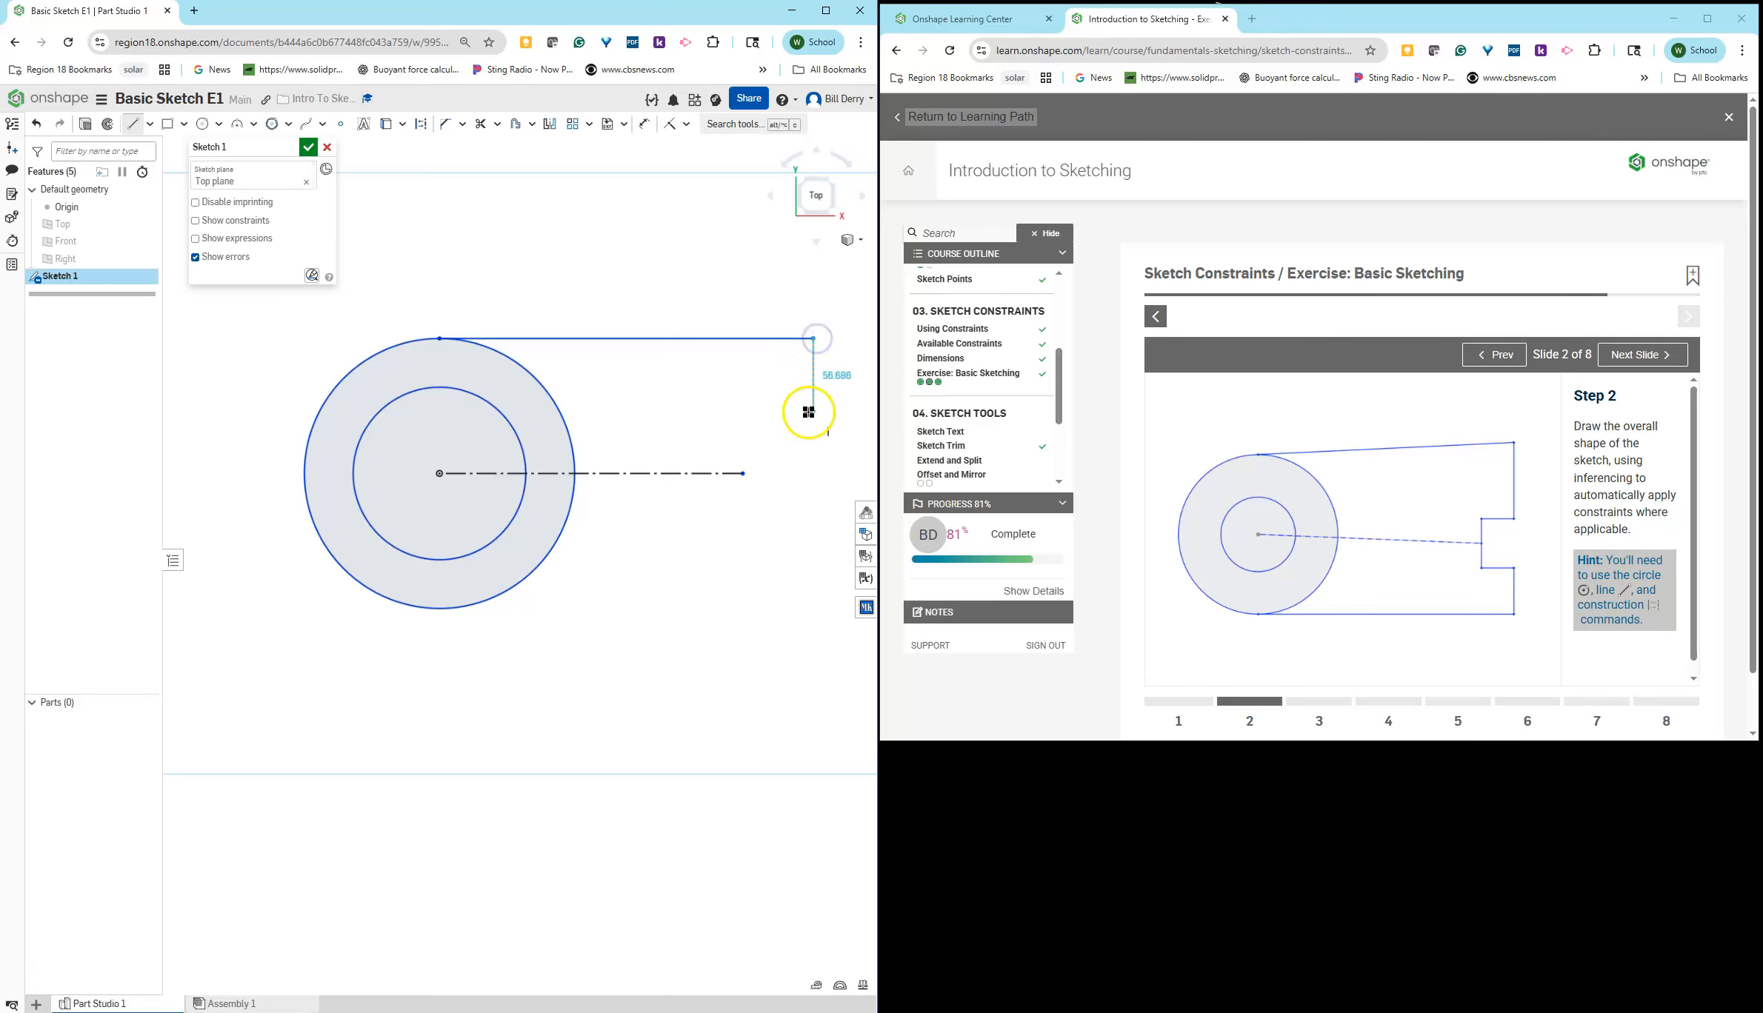
click(811, 409)
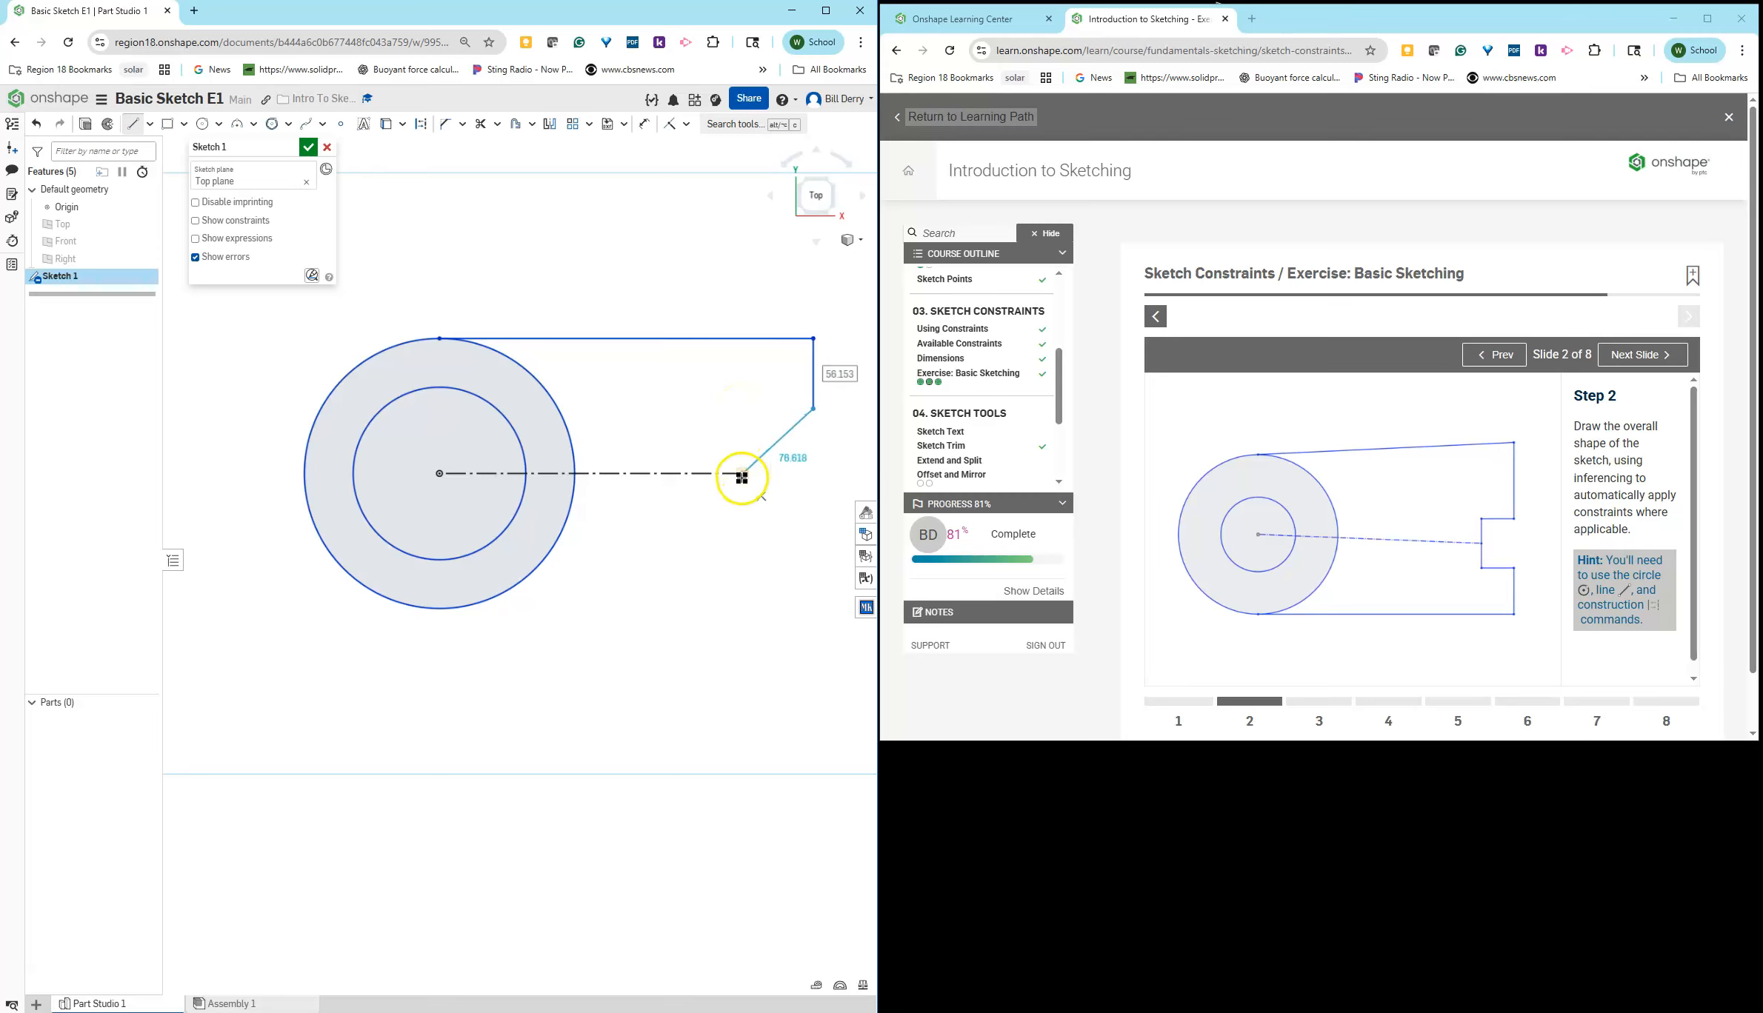
click(742, 412)
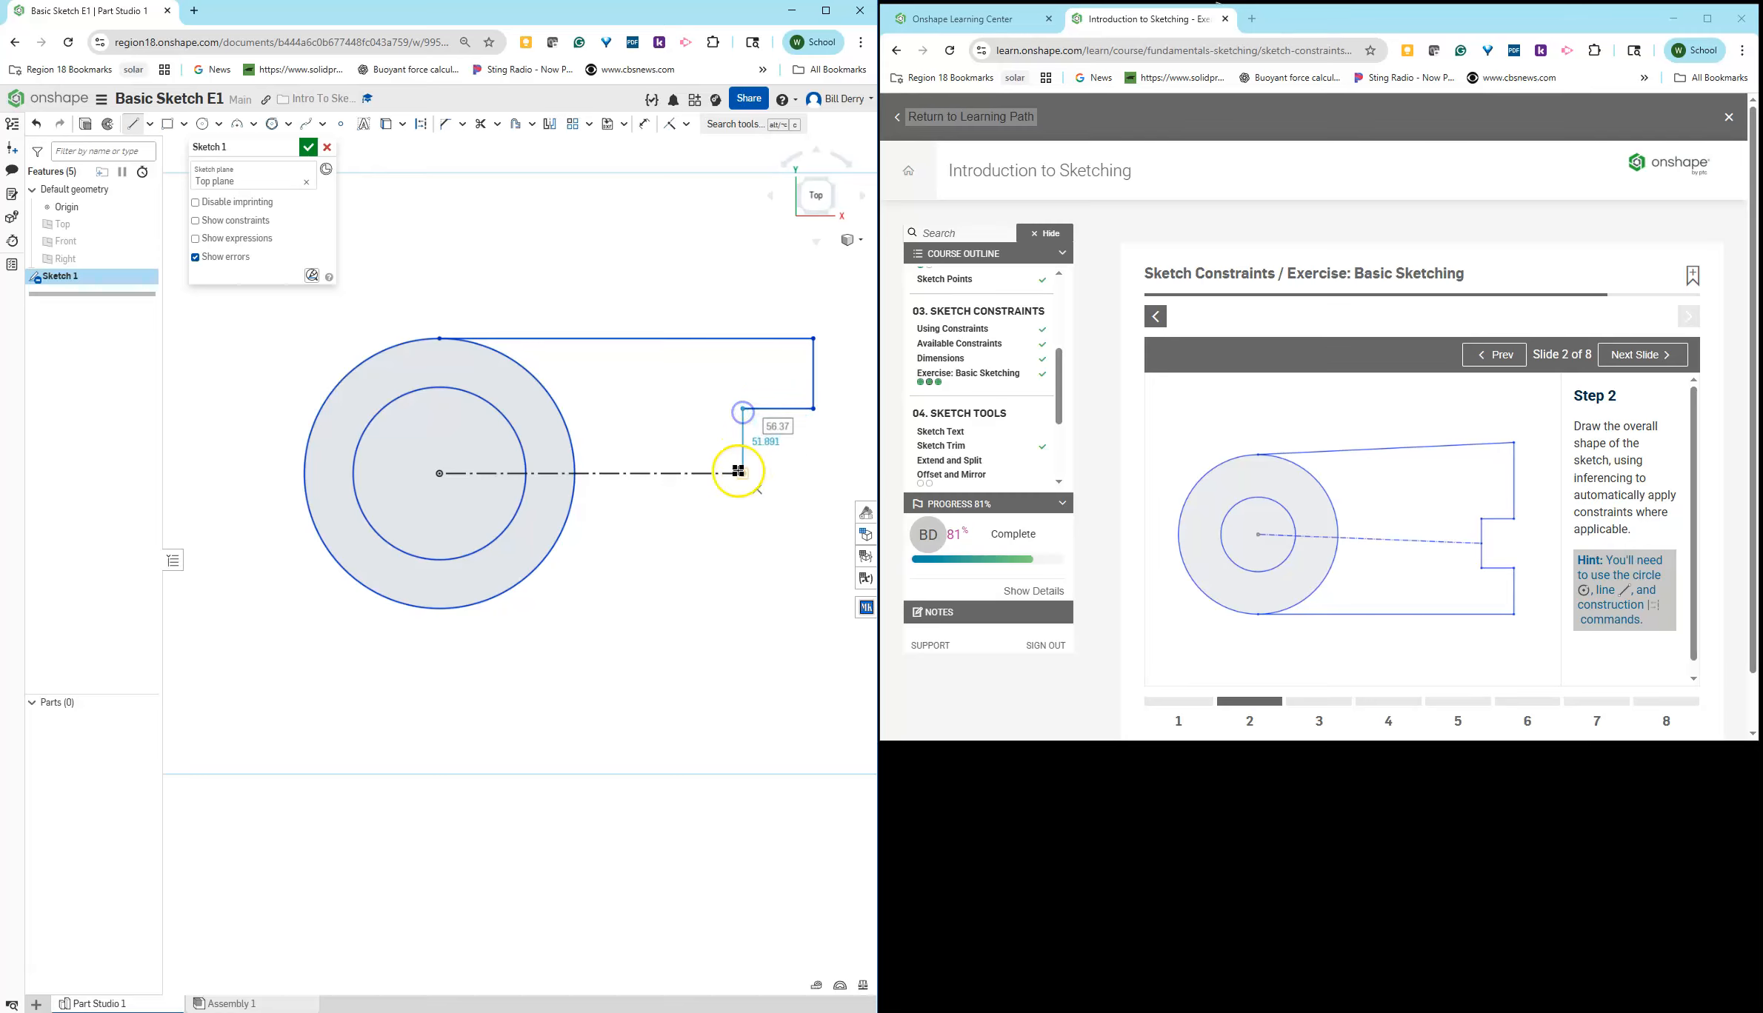
click(738, 472)
scroll(700, 471, up, 2)
scroll(765, 474, down, 2)
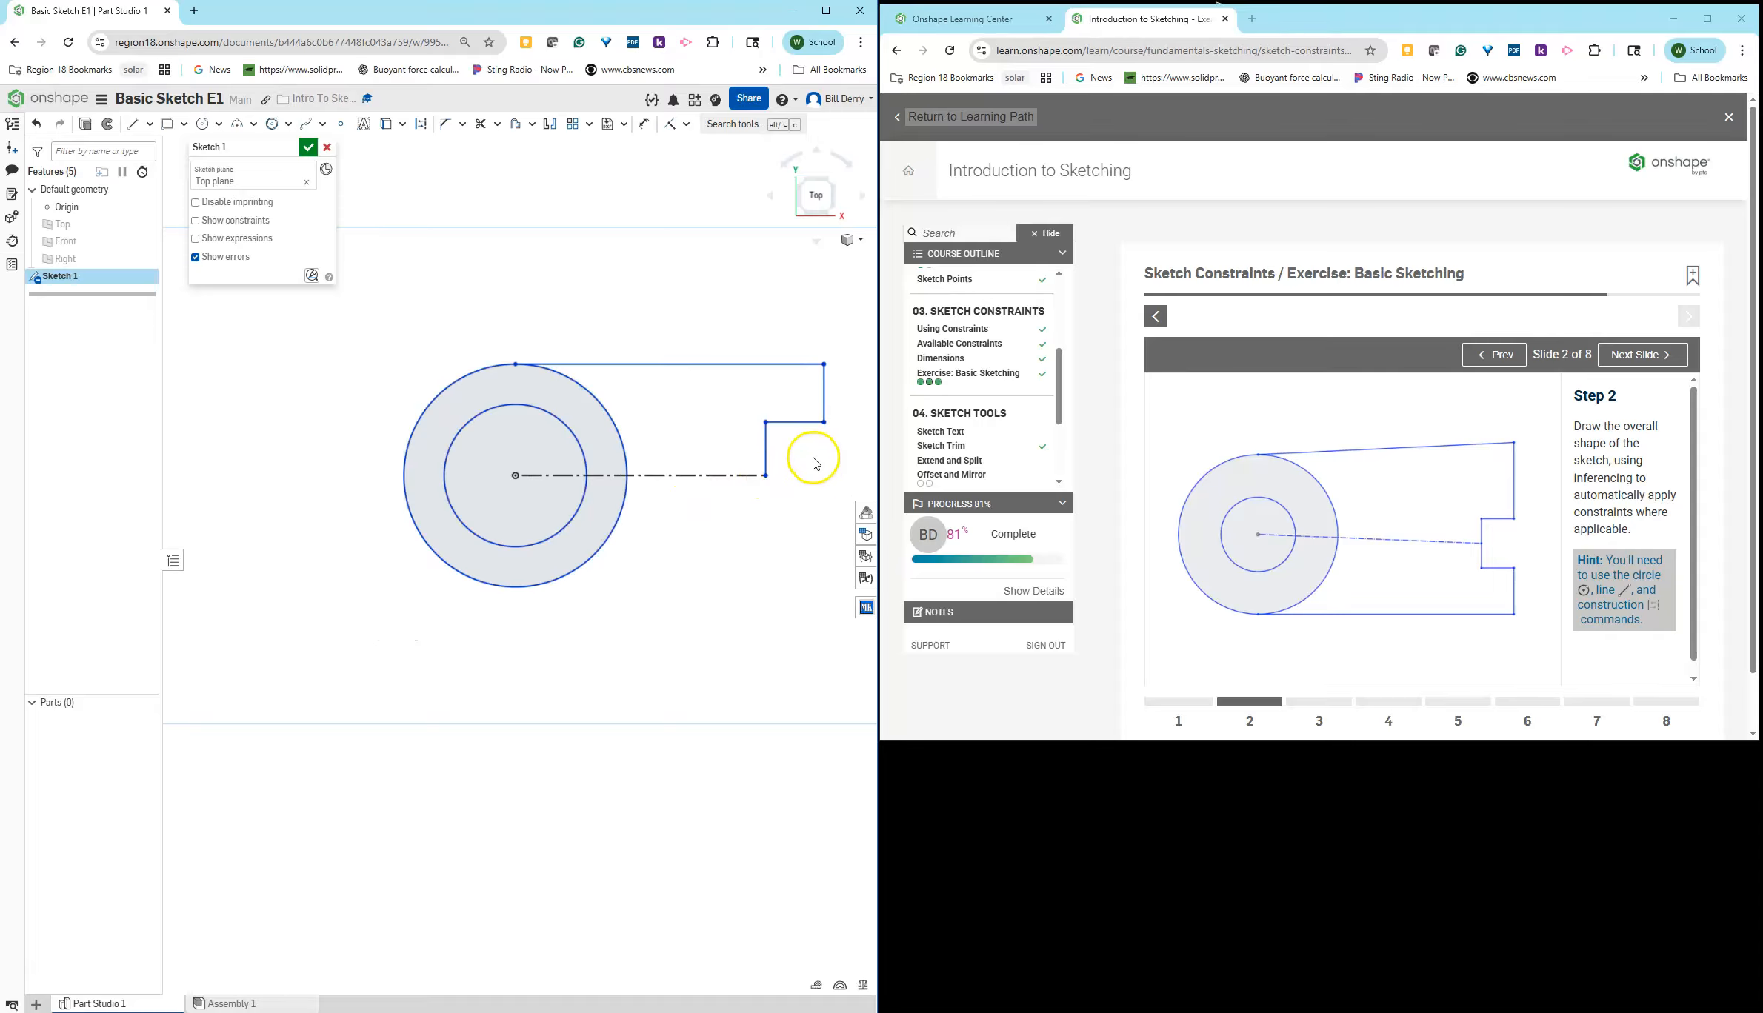
scroll(815, 463, up, 3)
scroll(810, 457, down, 1)
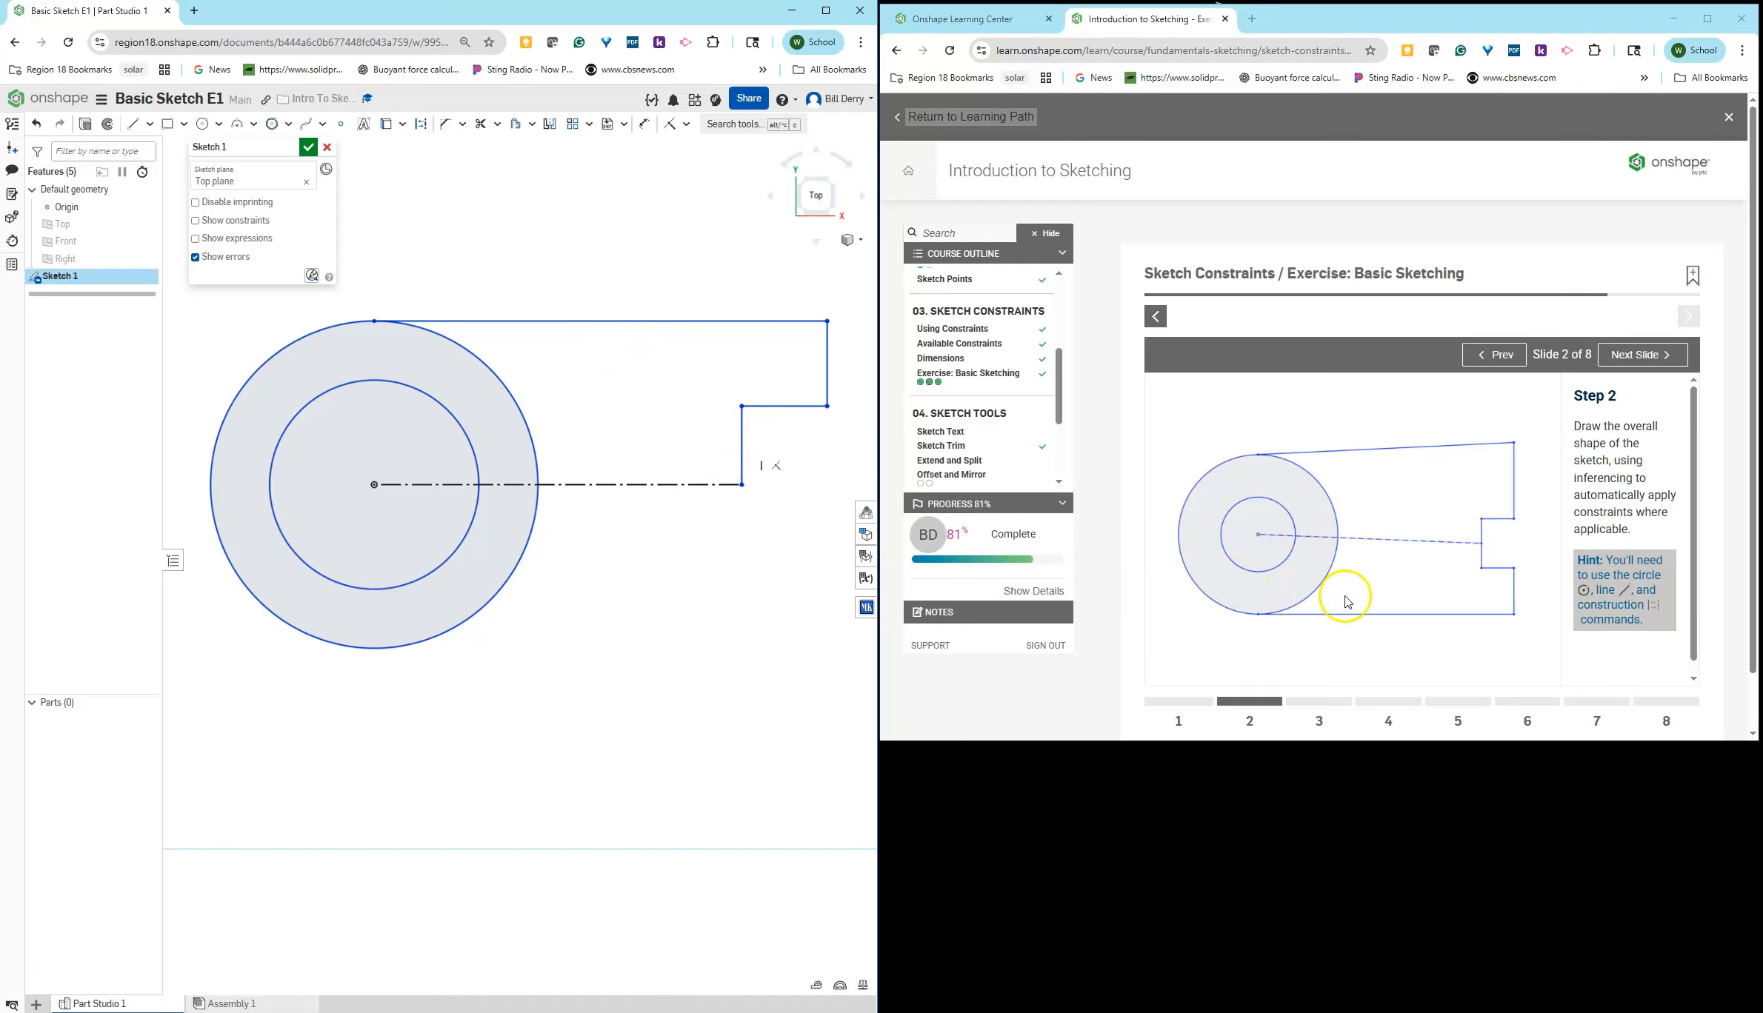
Step: Open Step 3 of the exercise and look over its constraint instructions
click(1632, 357)
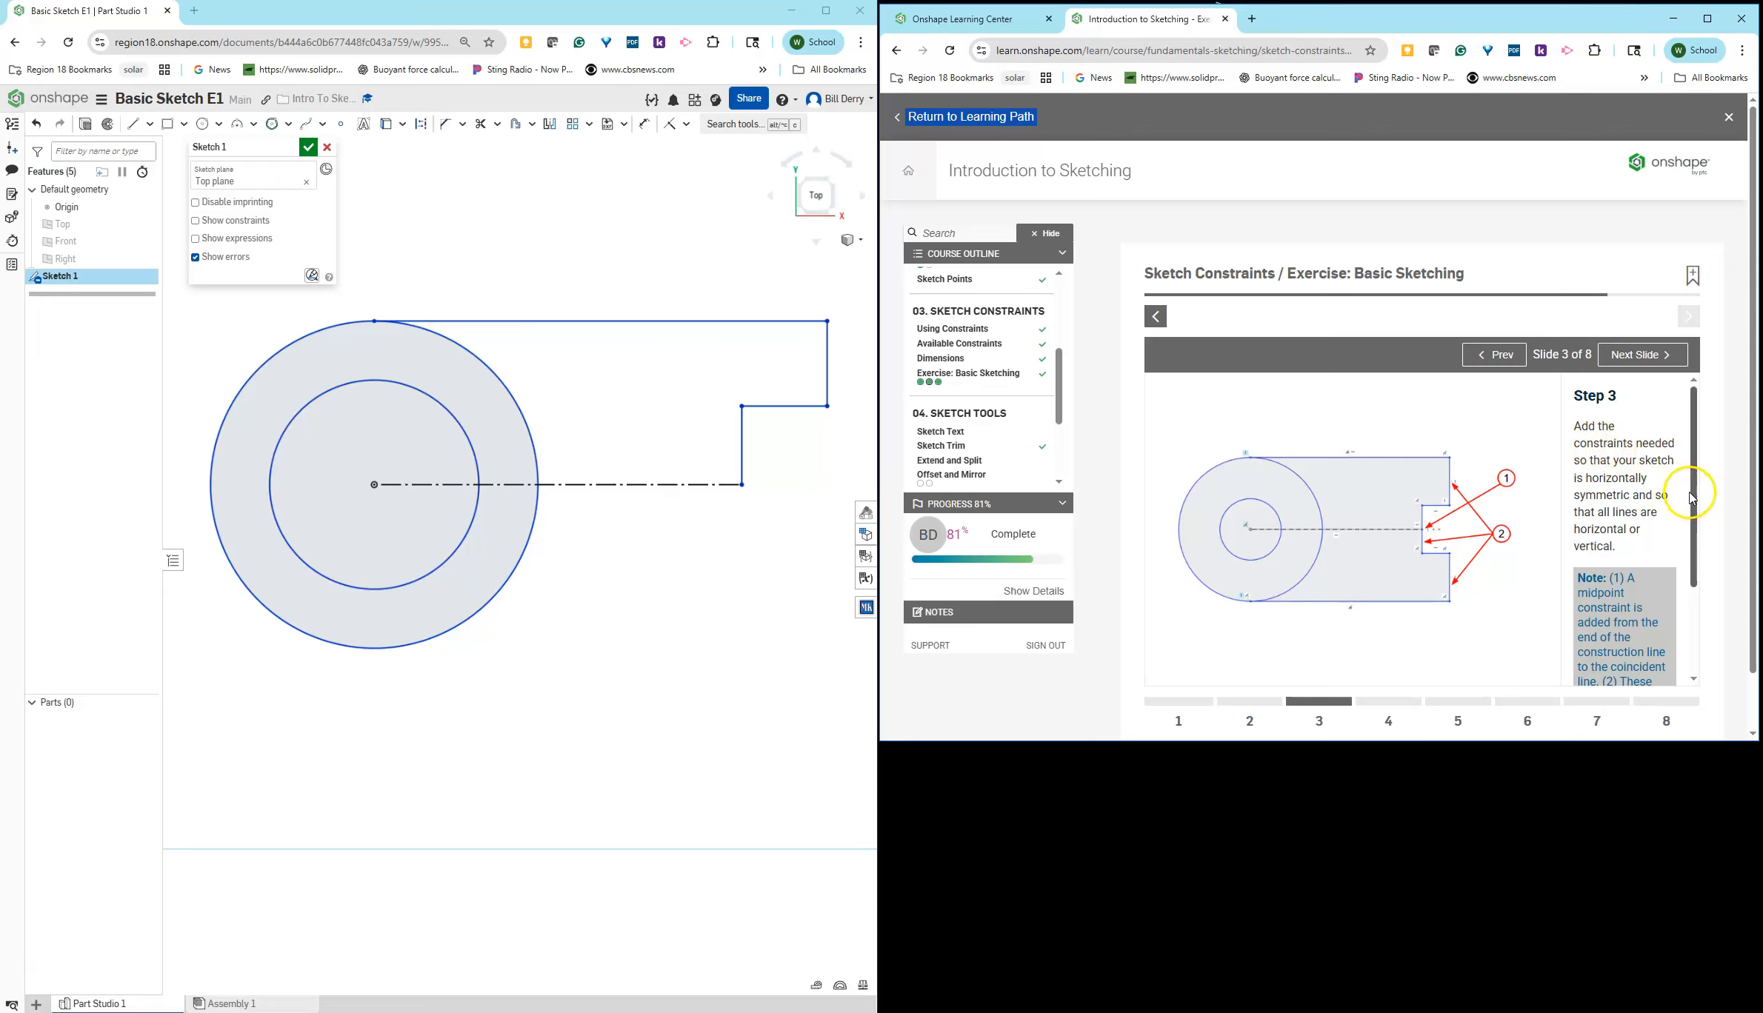
mouse_move(1695, 495)
mouse_down()
mouse_move(1694, 535)
mouse_move(1685, 493)
mouse_up()
scroll(729, 510, up, 2)
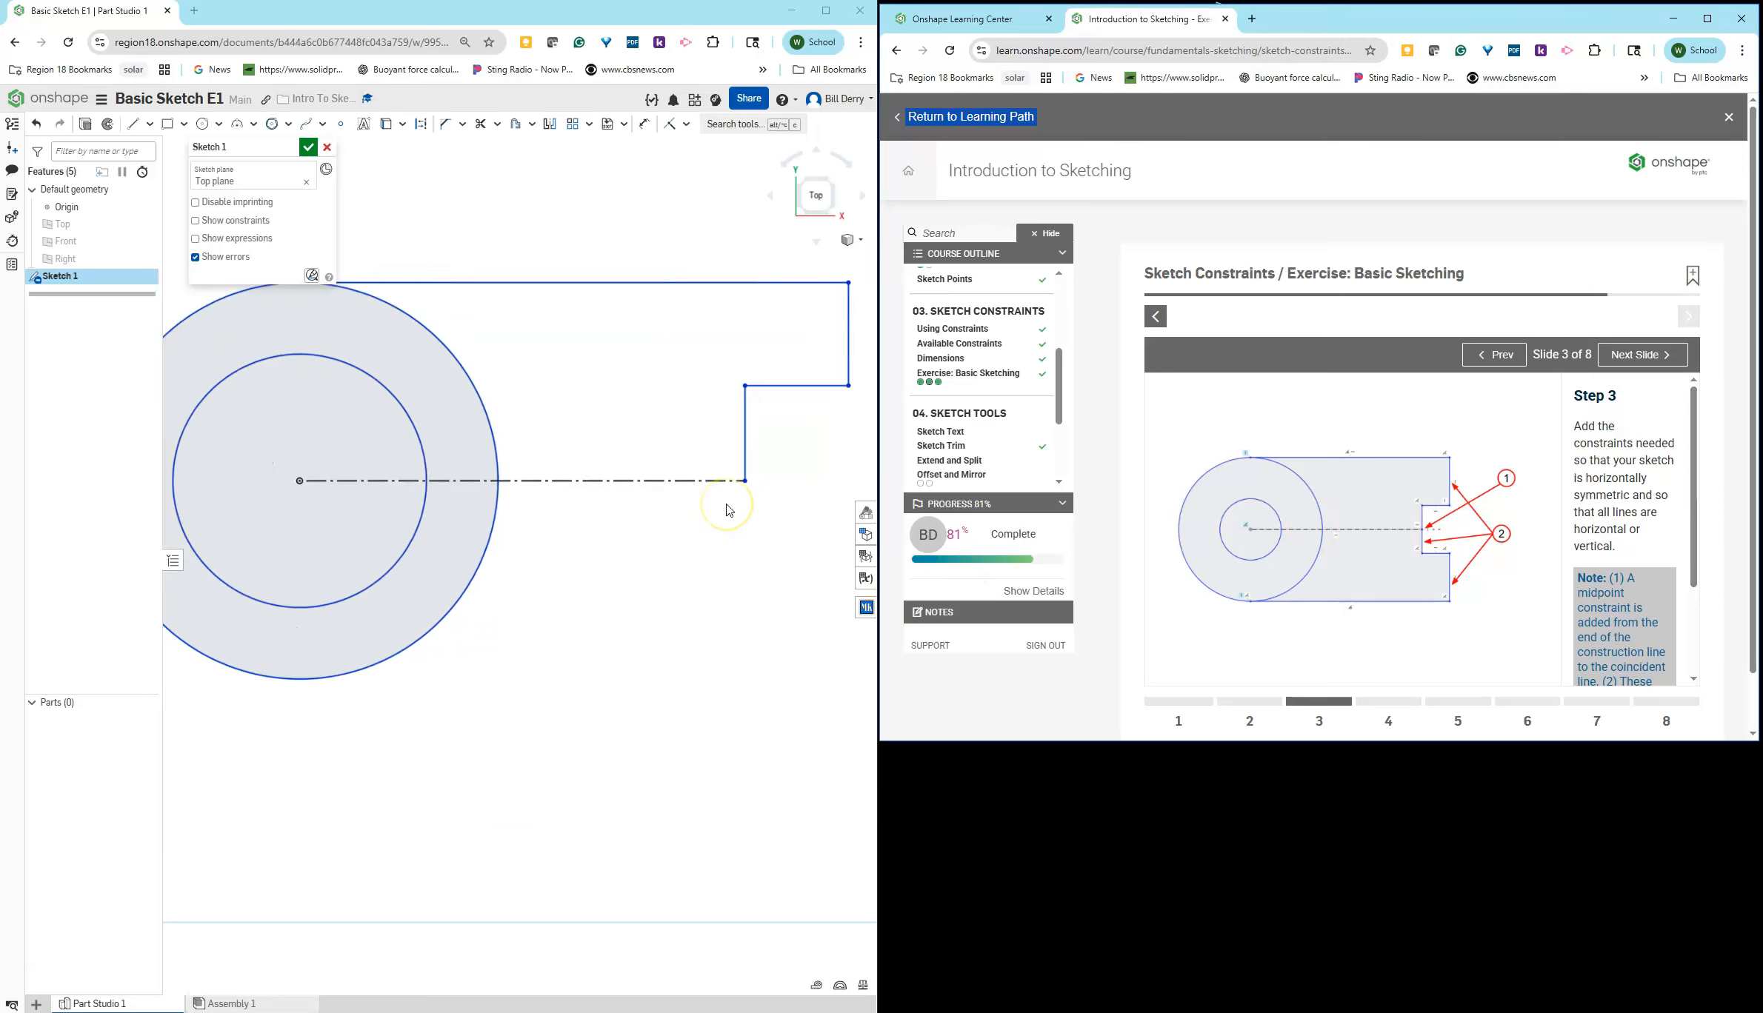
scroll(729, 509, down, 1)
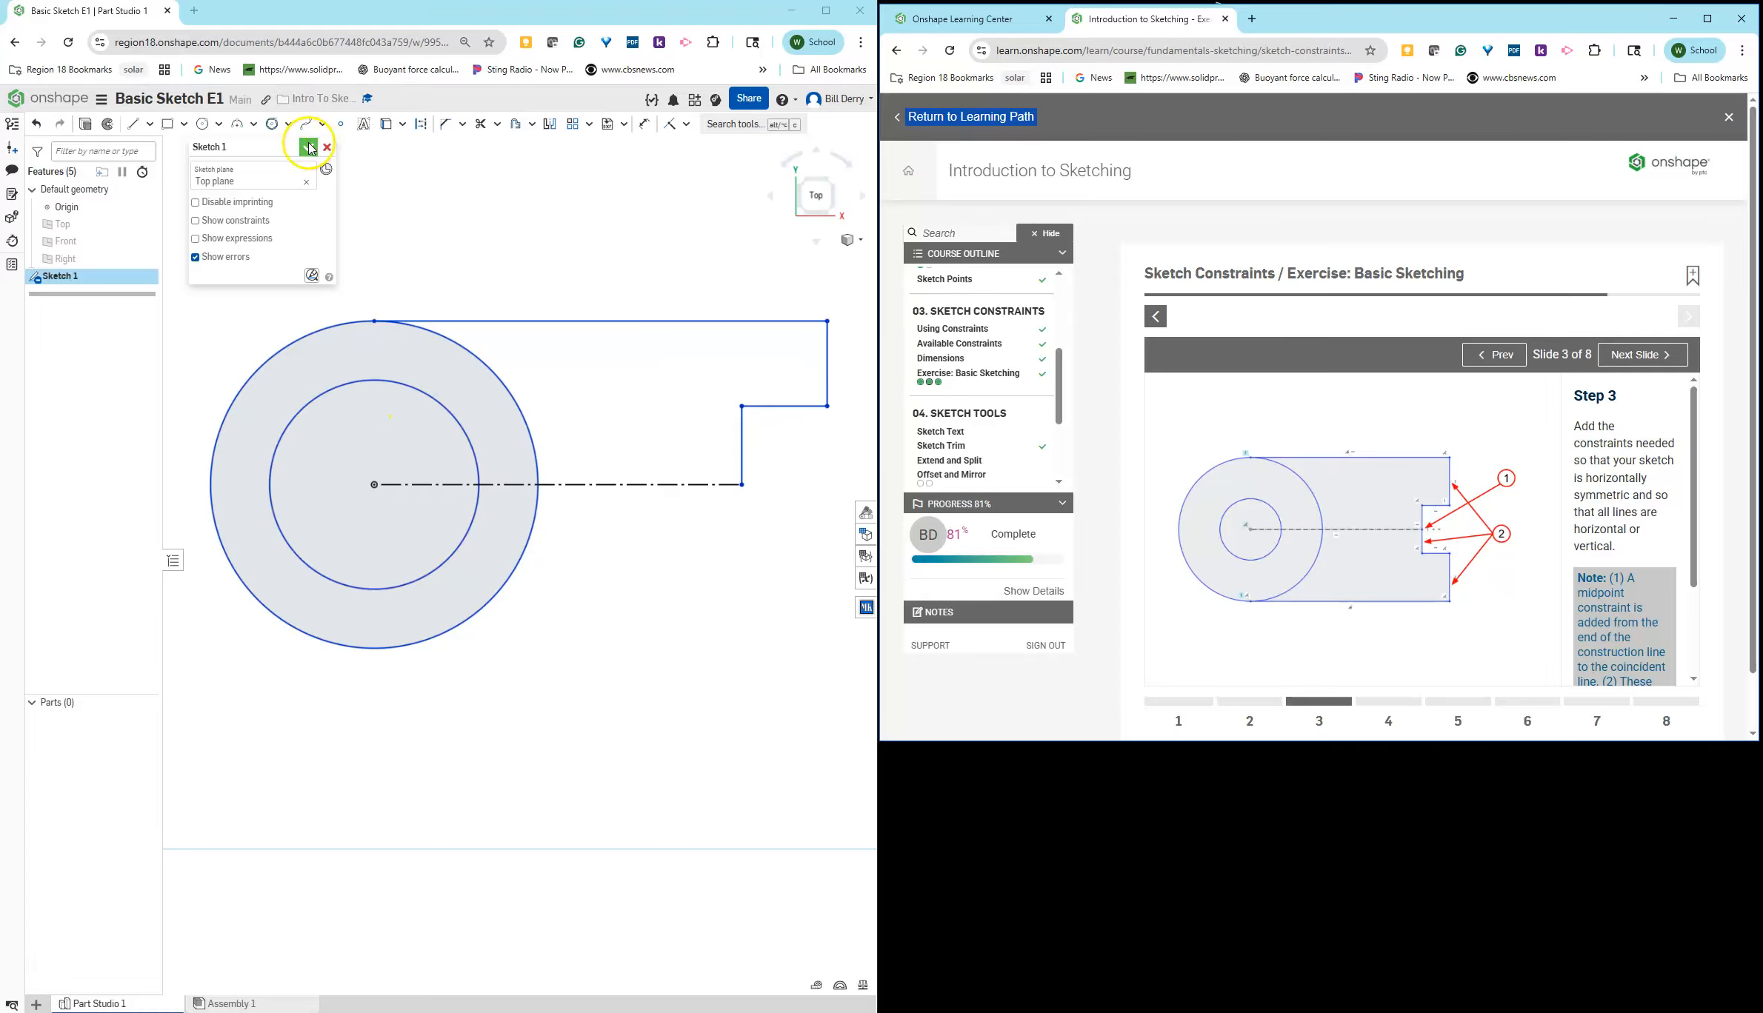
Step: Draw the lower outline from the outer circle's lowest point: across, about 68 mm up, about 52 mm back, and up to the construction line's end
click(131, 126)
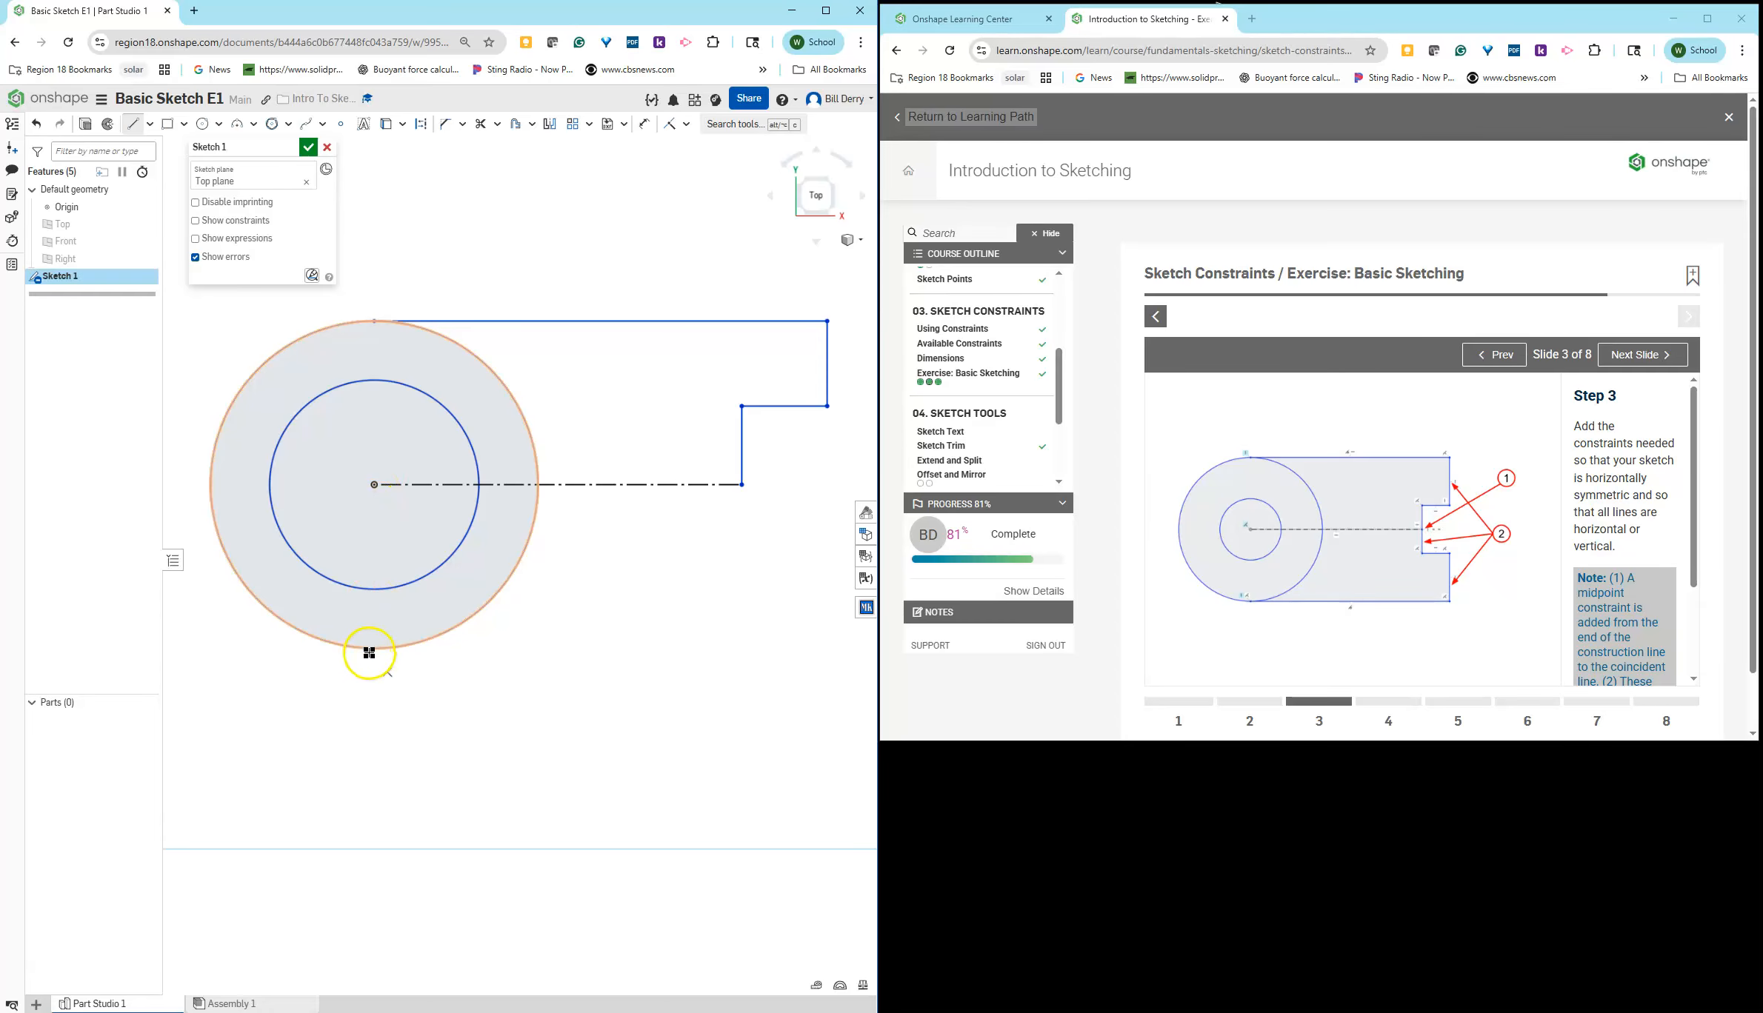
drag(372, 650, 834, 651)
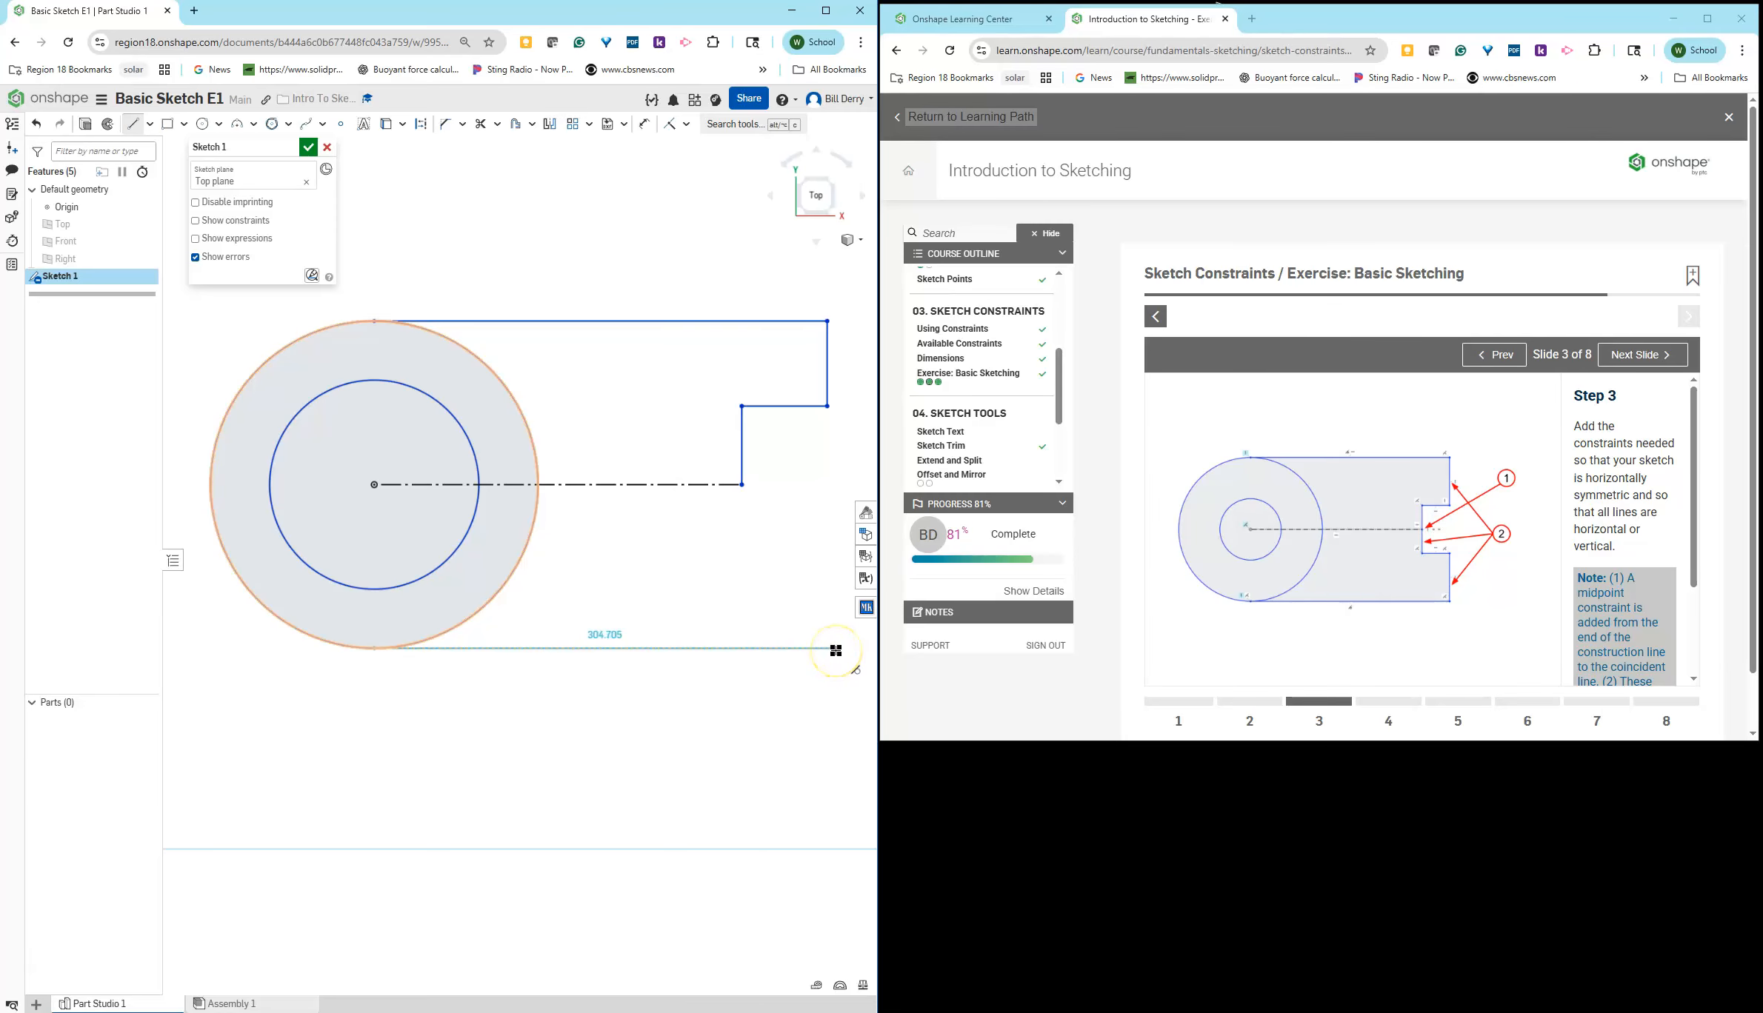
drag(823, 648, 822, 546)
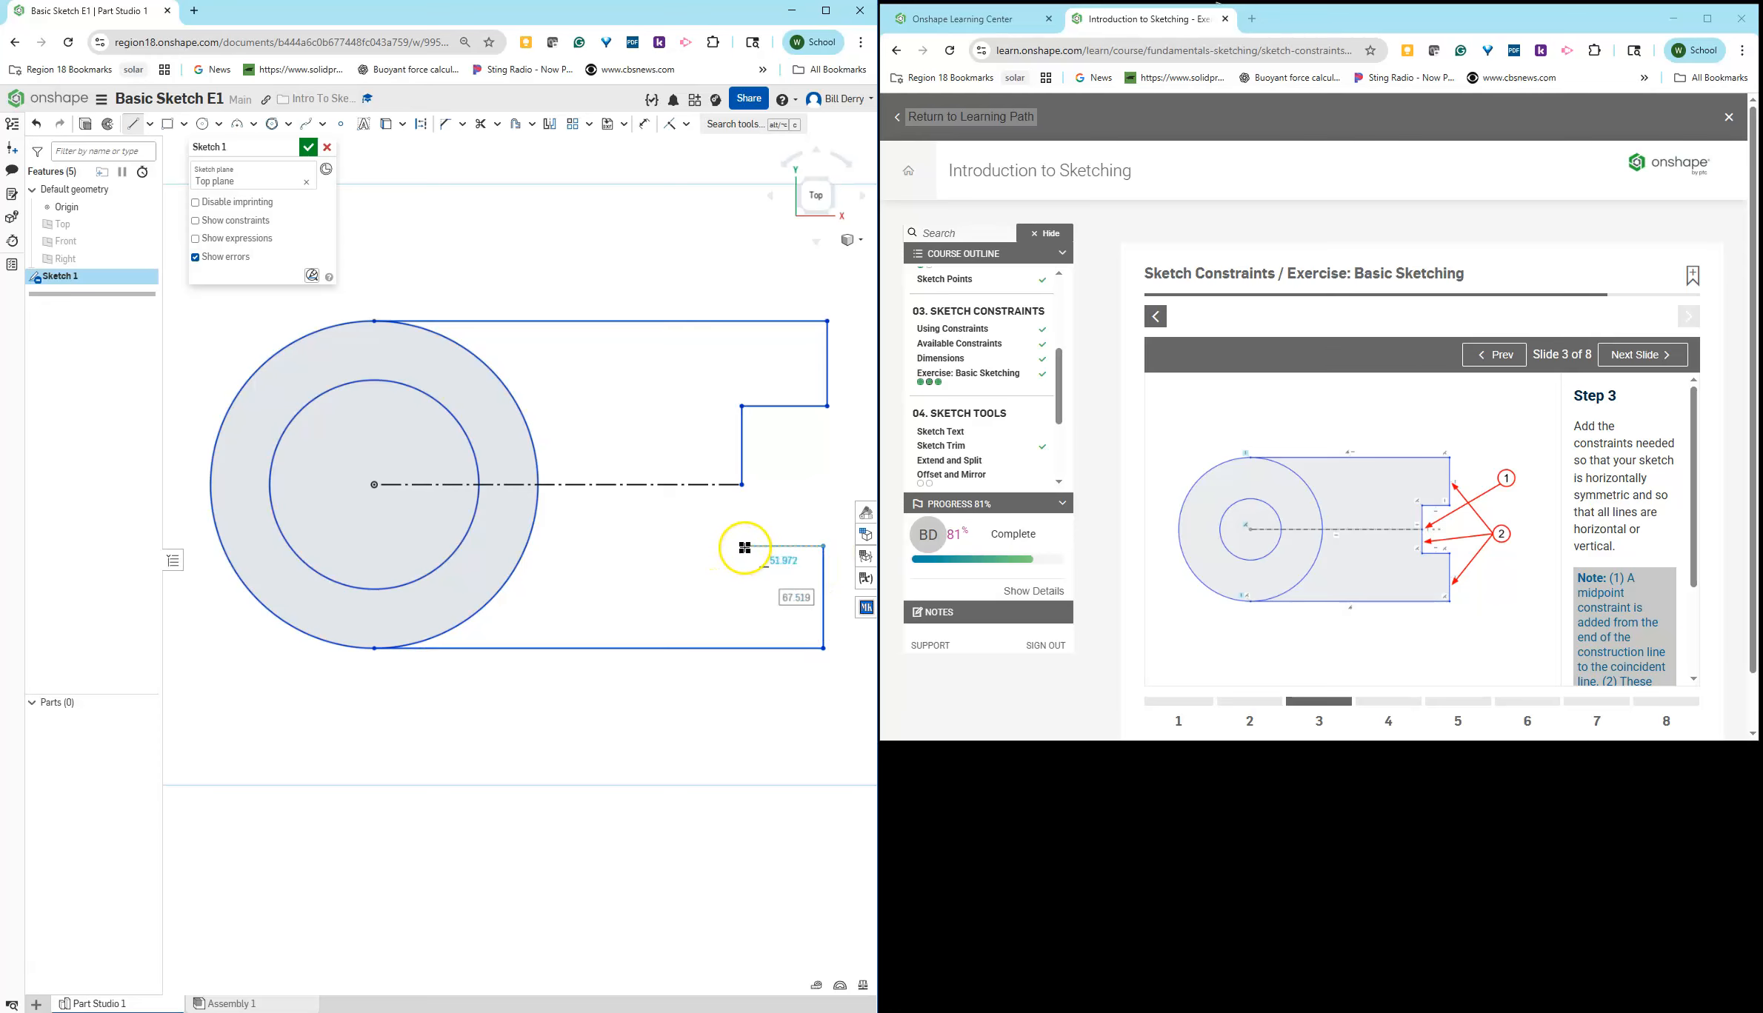
drag(744, 548, 741, 484)
key(Escape)
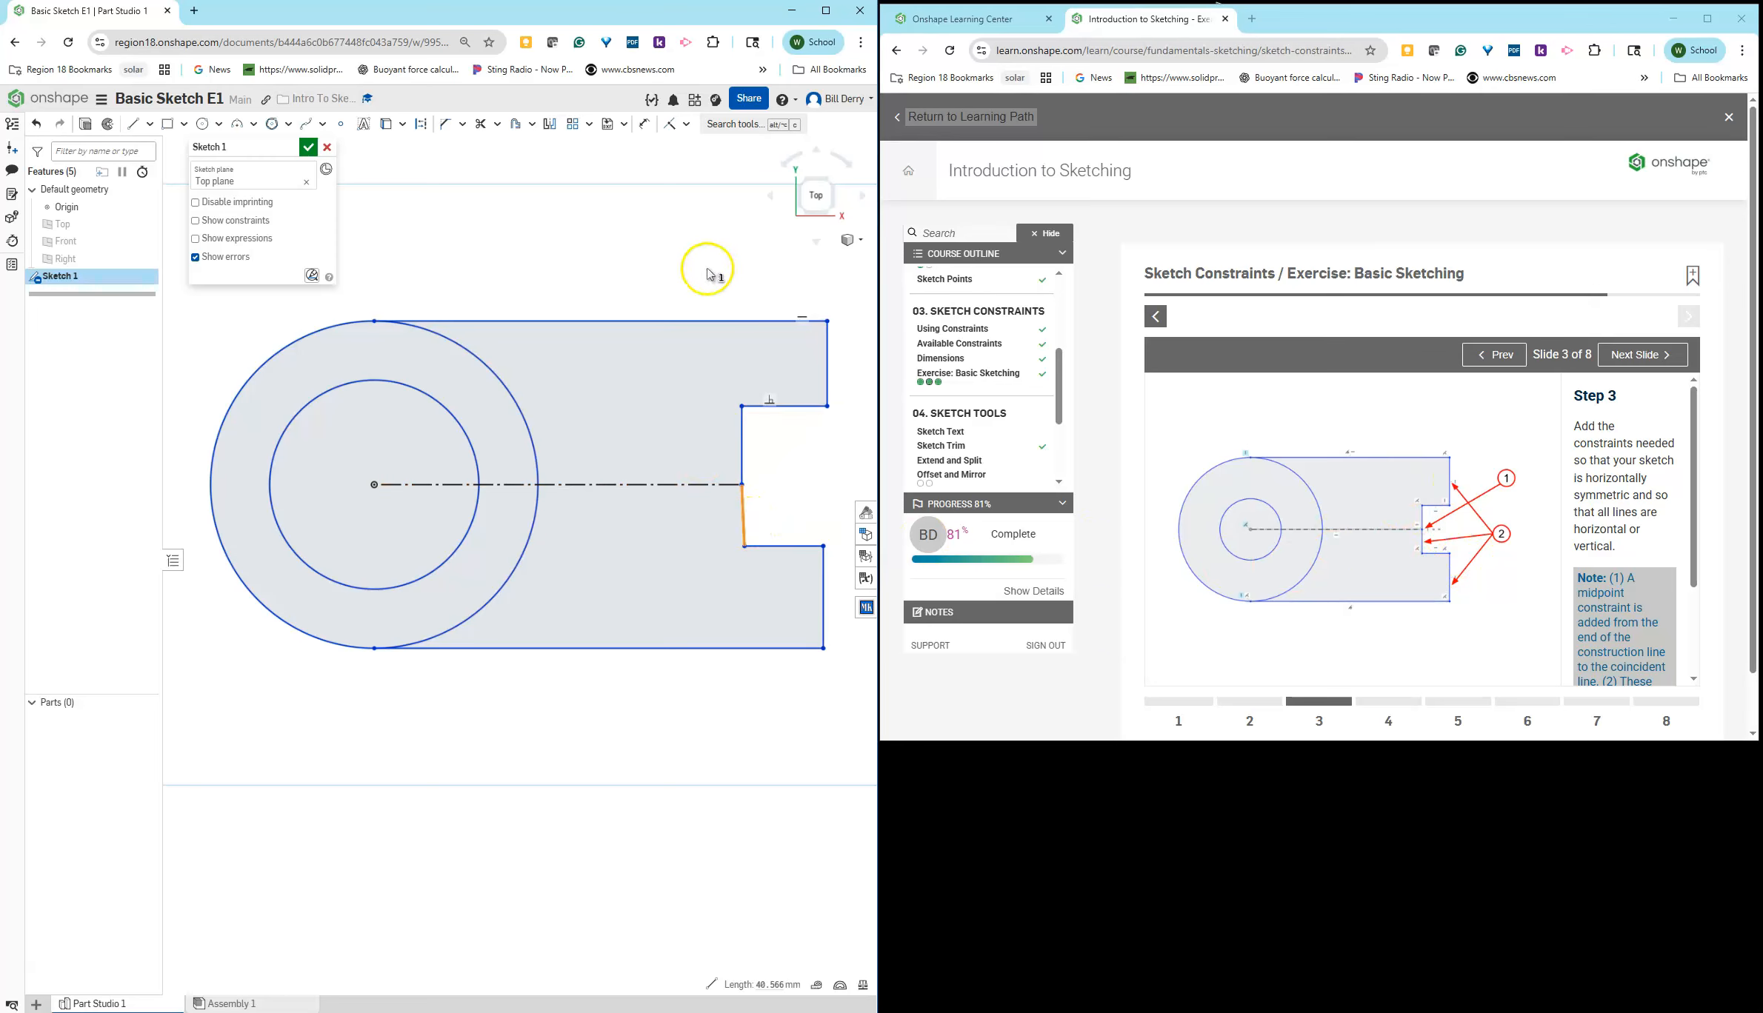
Step: Constrain the slanted lower notch line to vertical and make the long upper and lower outline lines equal
click(685, 127)
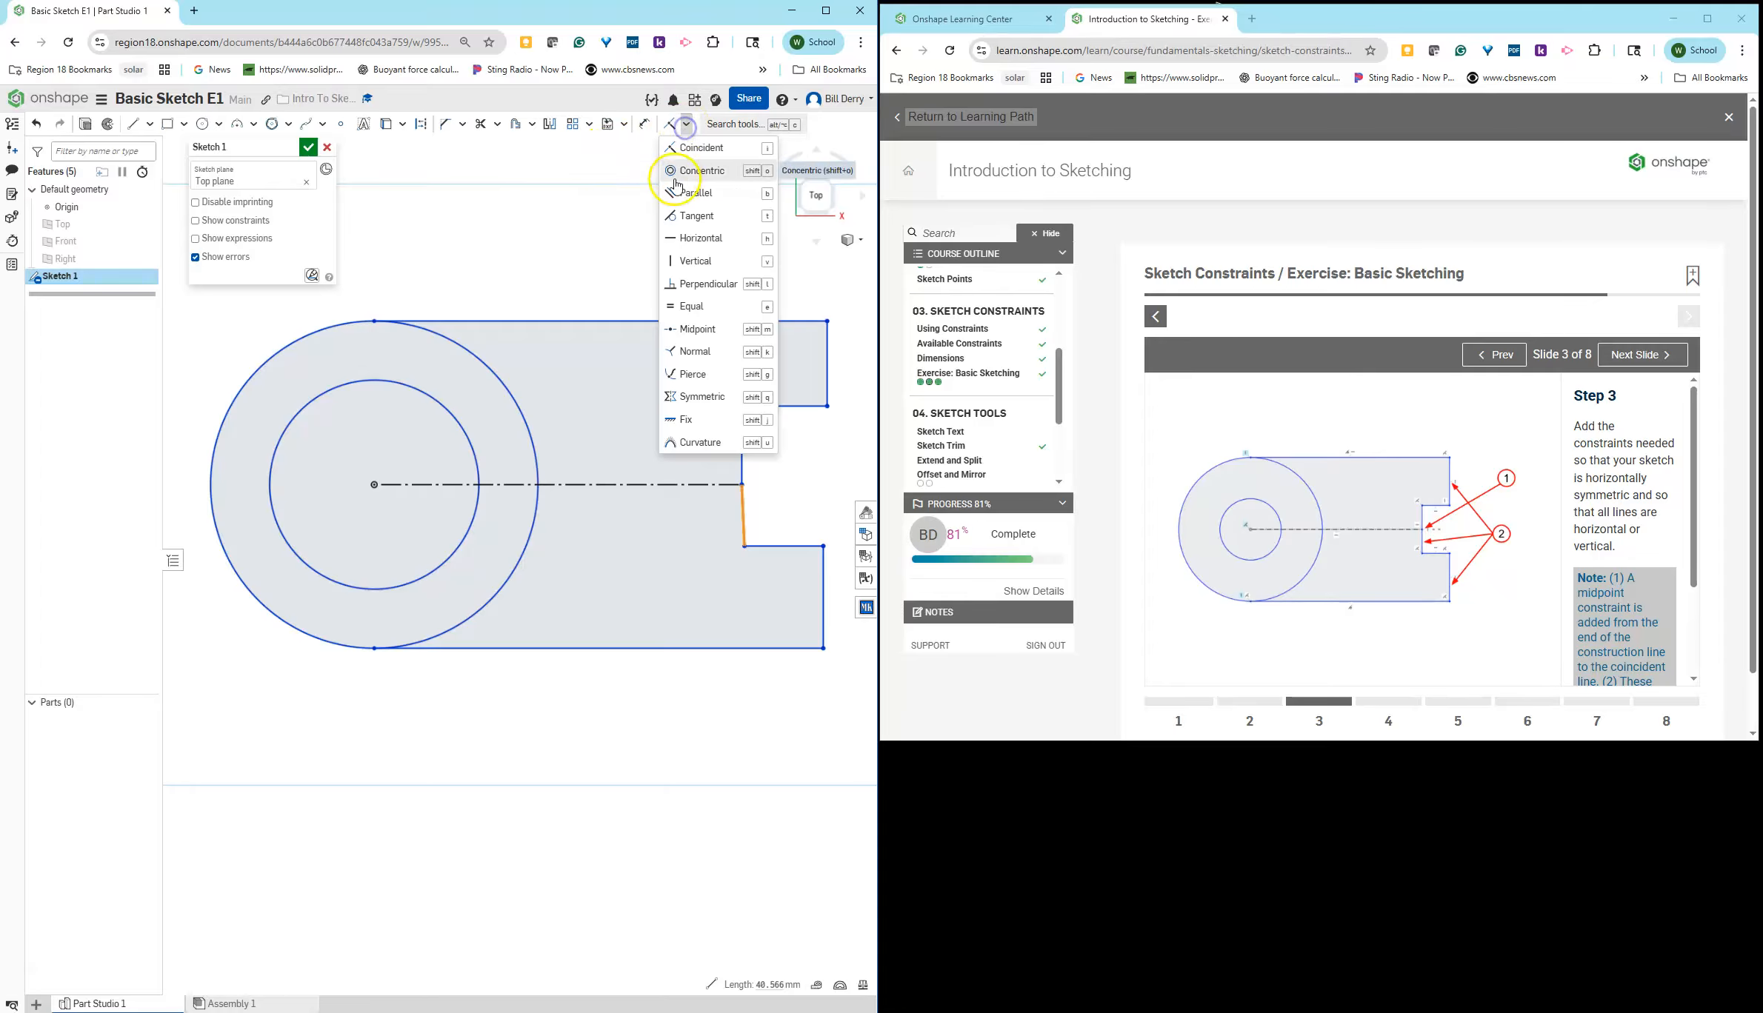
click(677, 265)
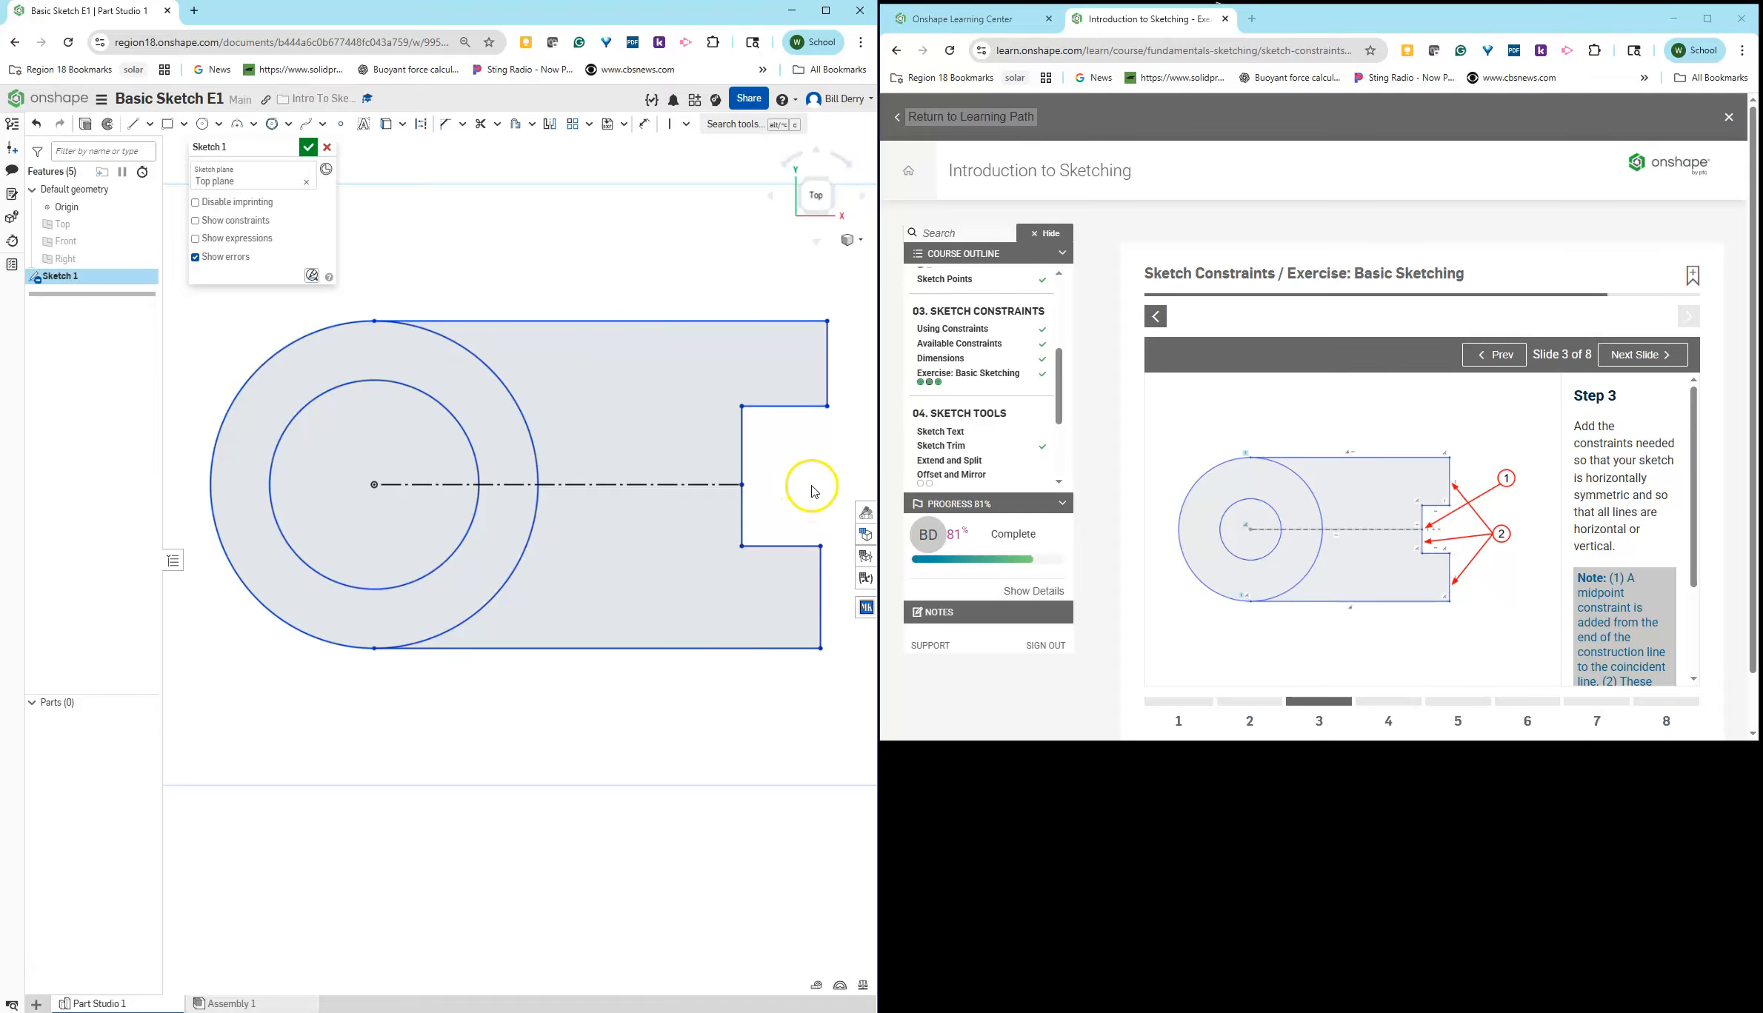
scroll(813, 491, up, 3)
scroll(808, 485, down, 4)
click(681, 352)
click(624, 620)
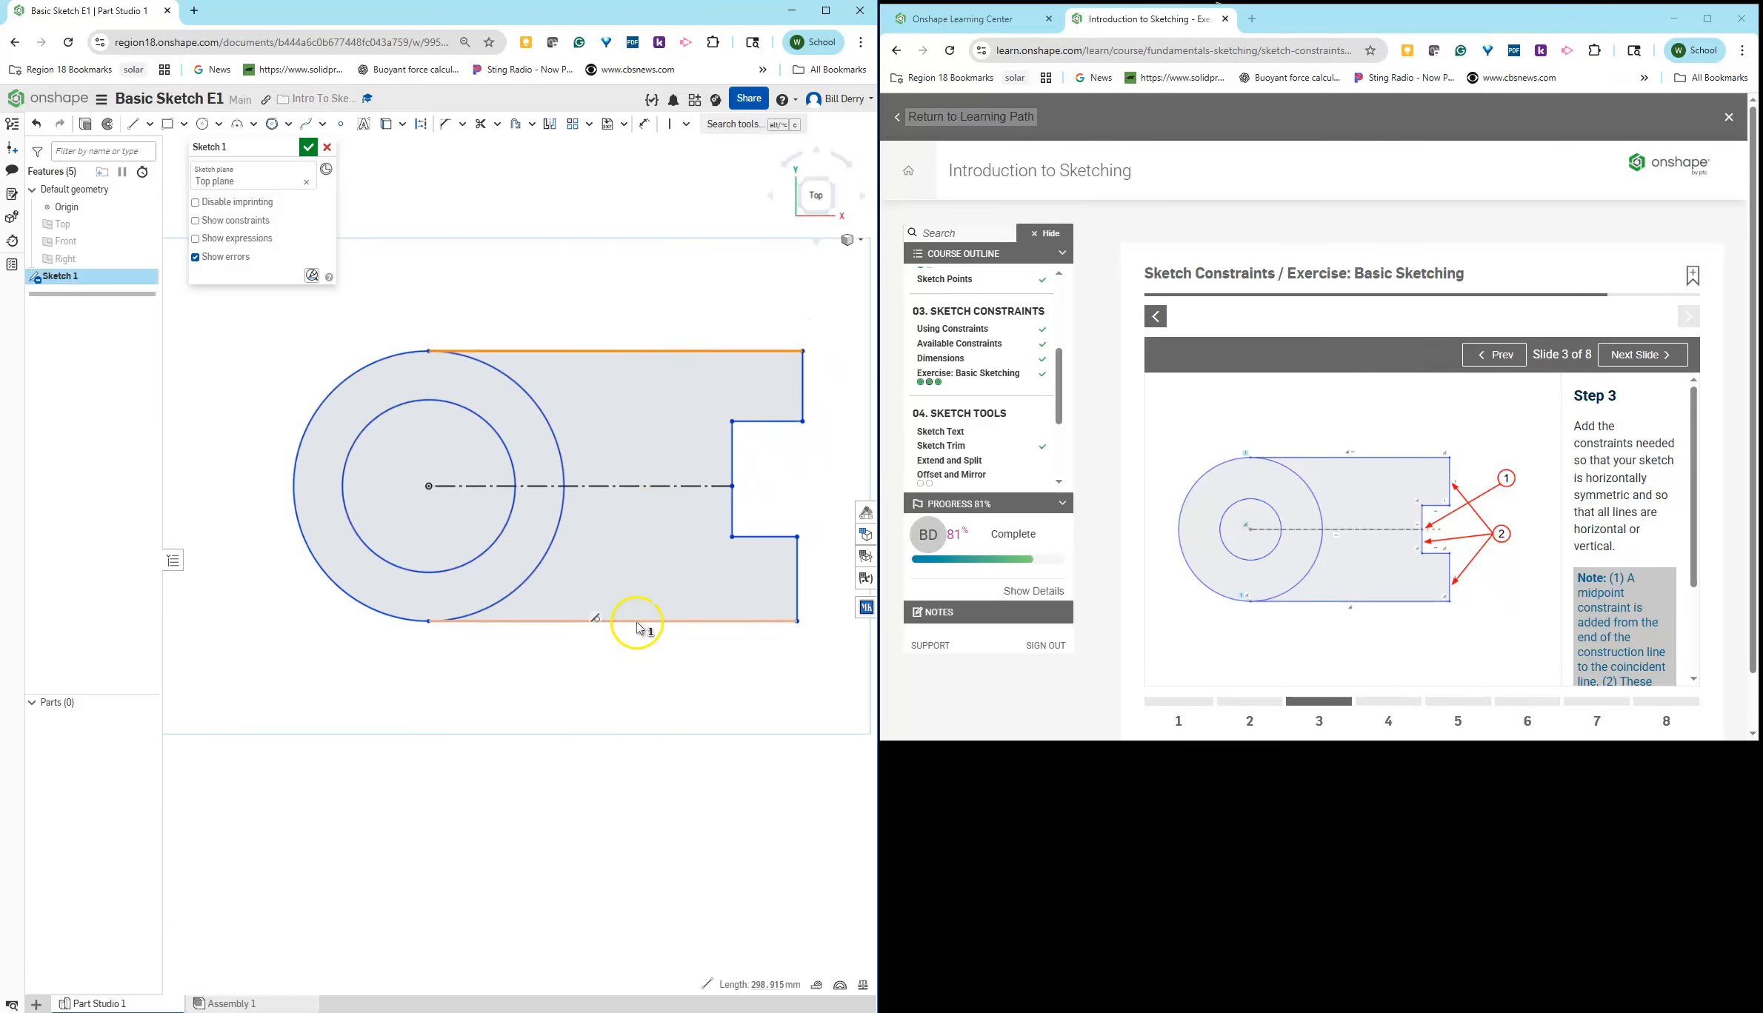
right_click(636, 622)
click(684, 127)
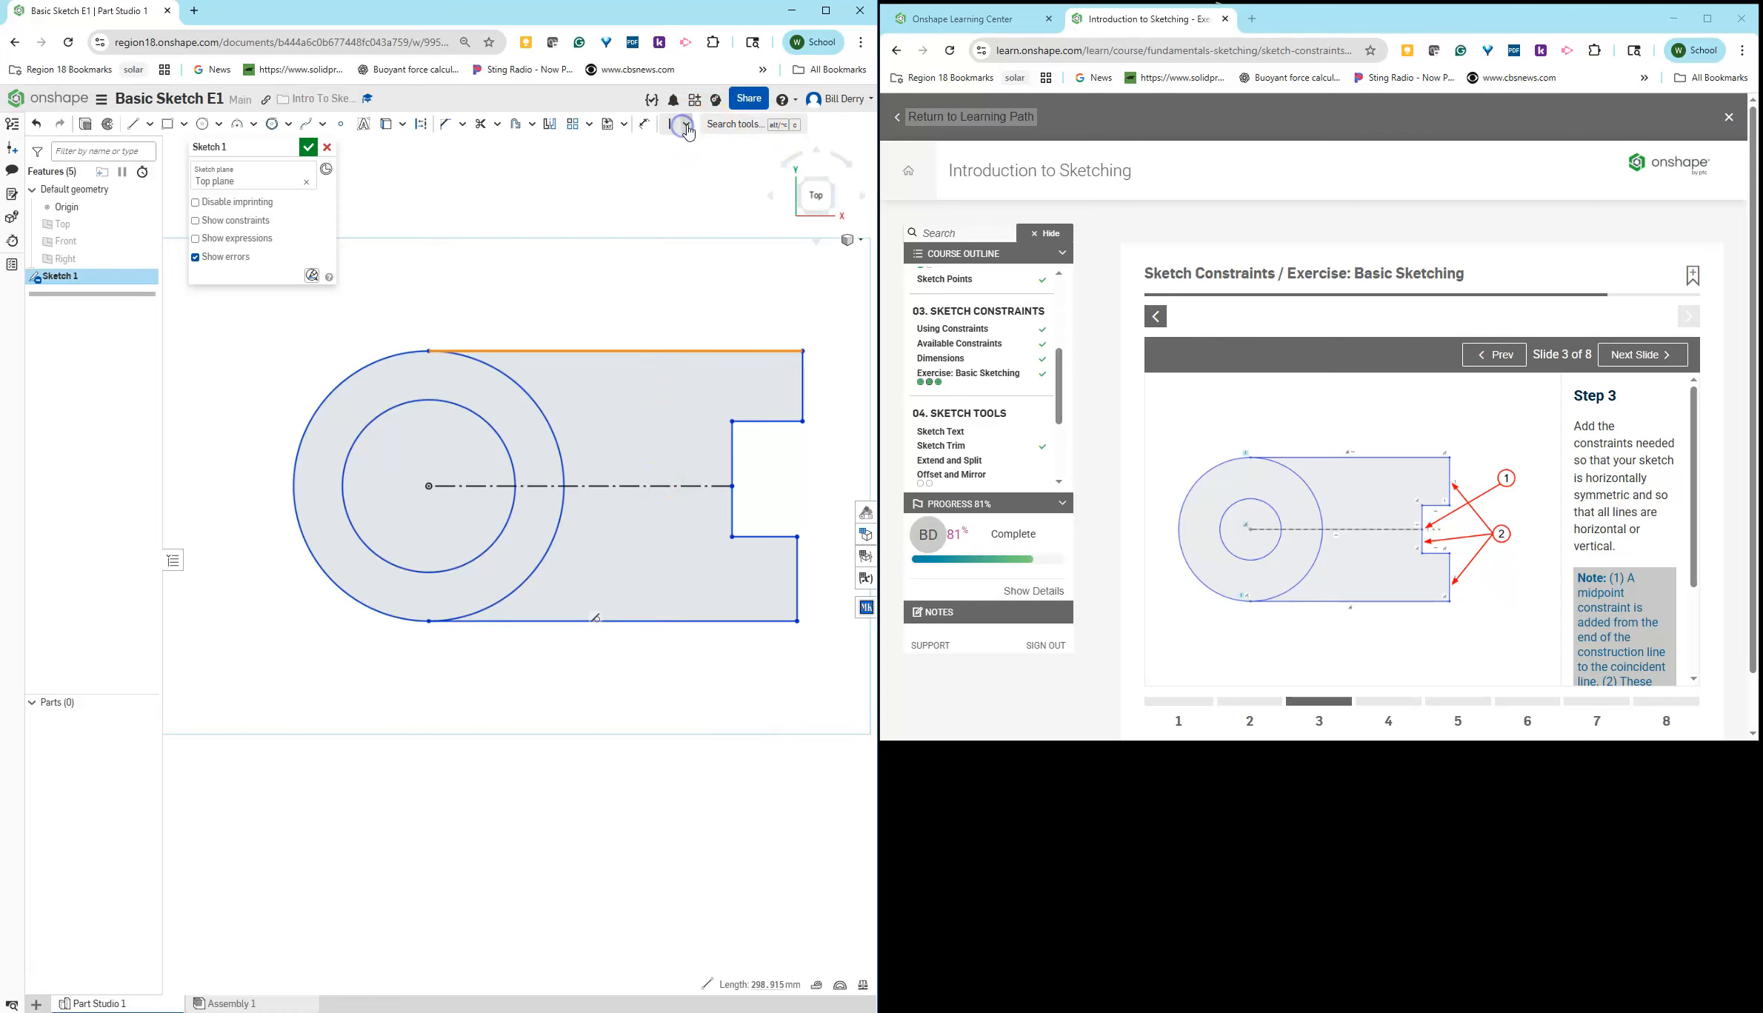
click(684, 126)
click(620, 624)
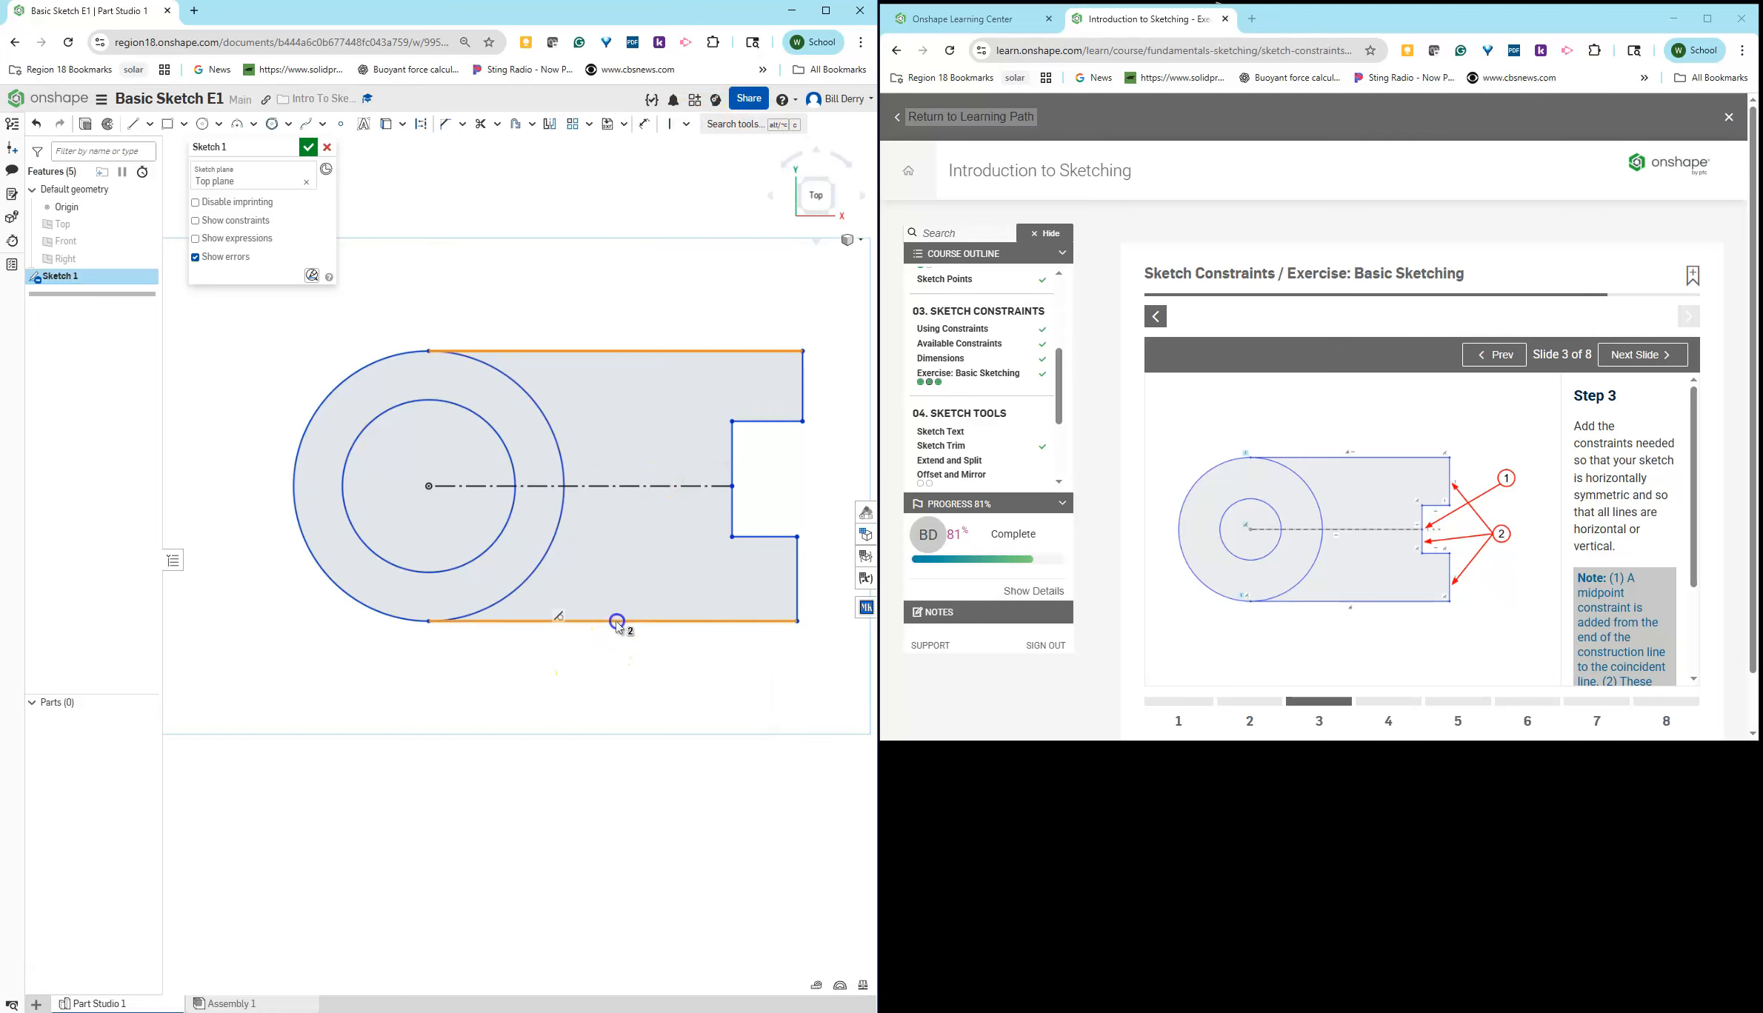
click(686, 126)
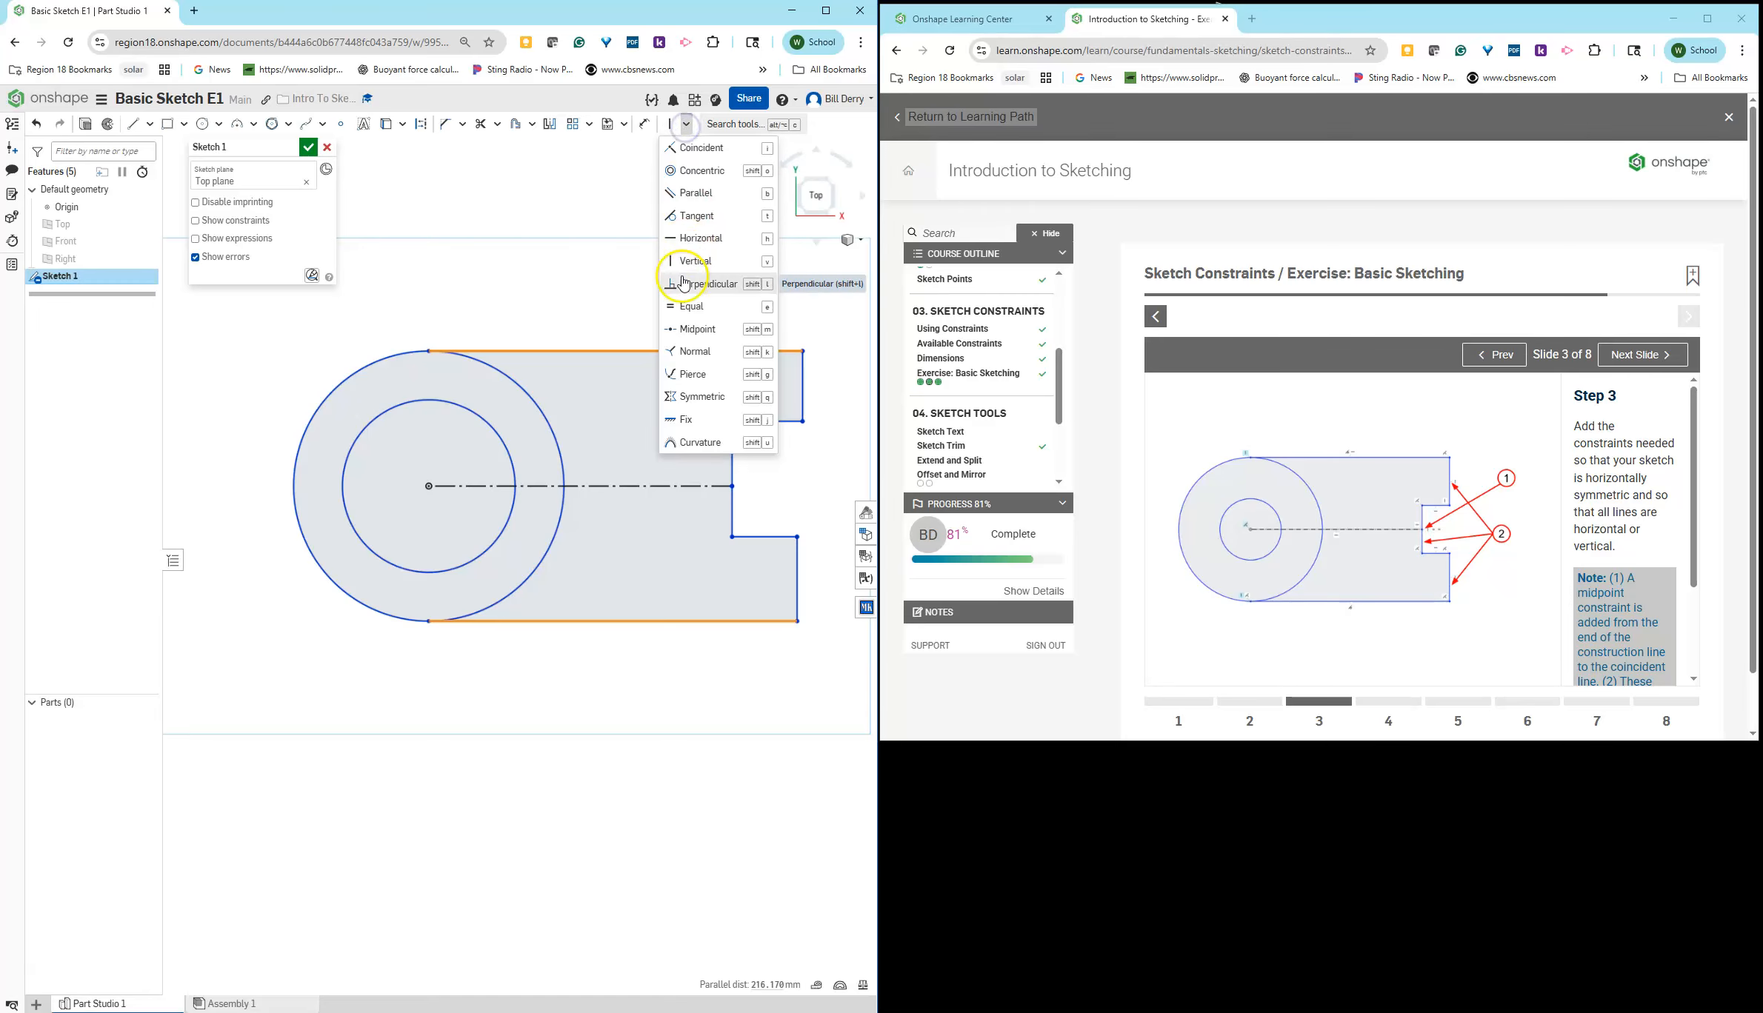
click(690, 306)
Step: Apply Equal constraints pairwise to the two end lines, the two horizontal notch lines and the two vertical notch lines
click(798, 566)
click(796, 391)
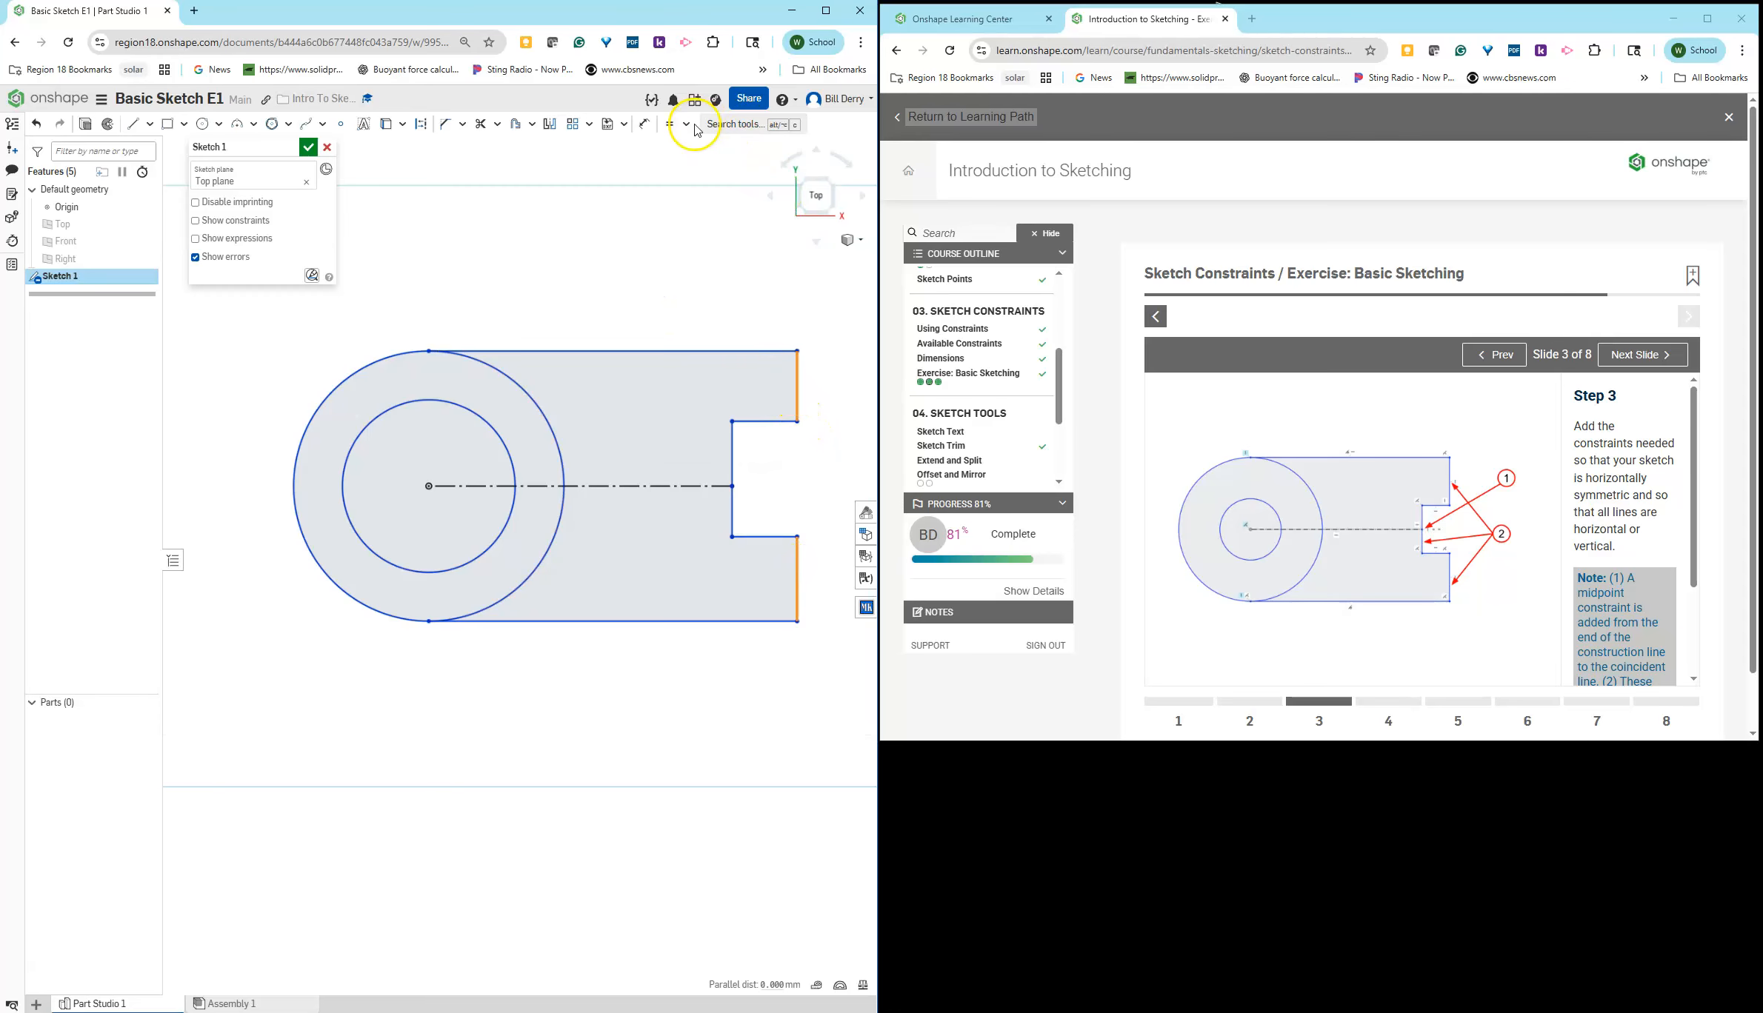
click(669, 124)
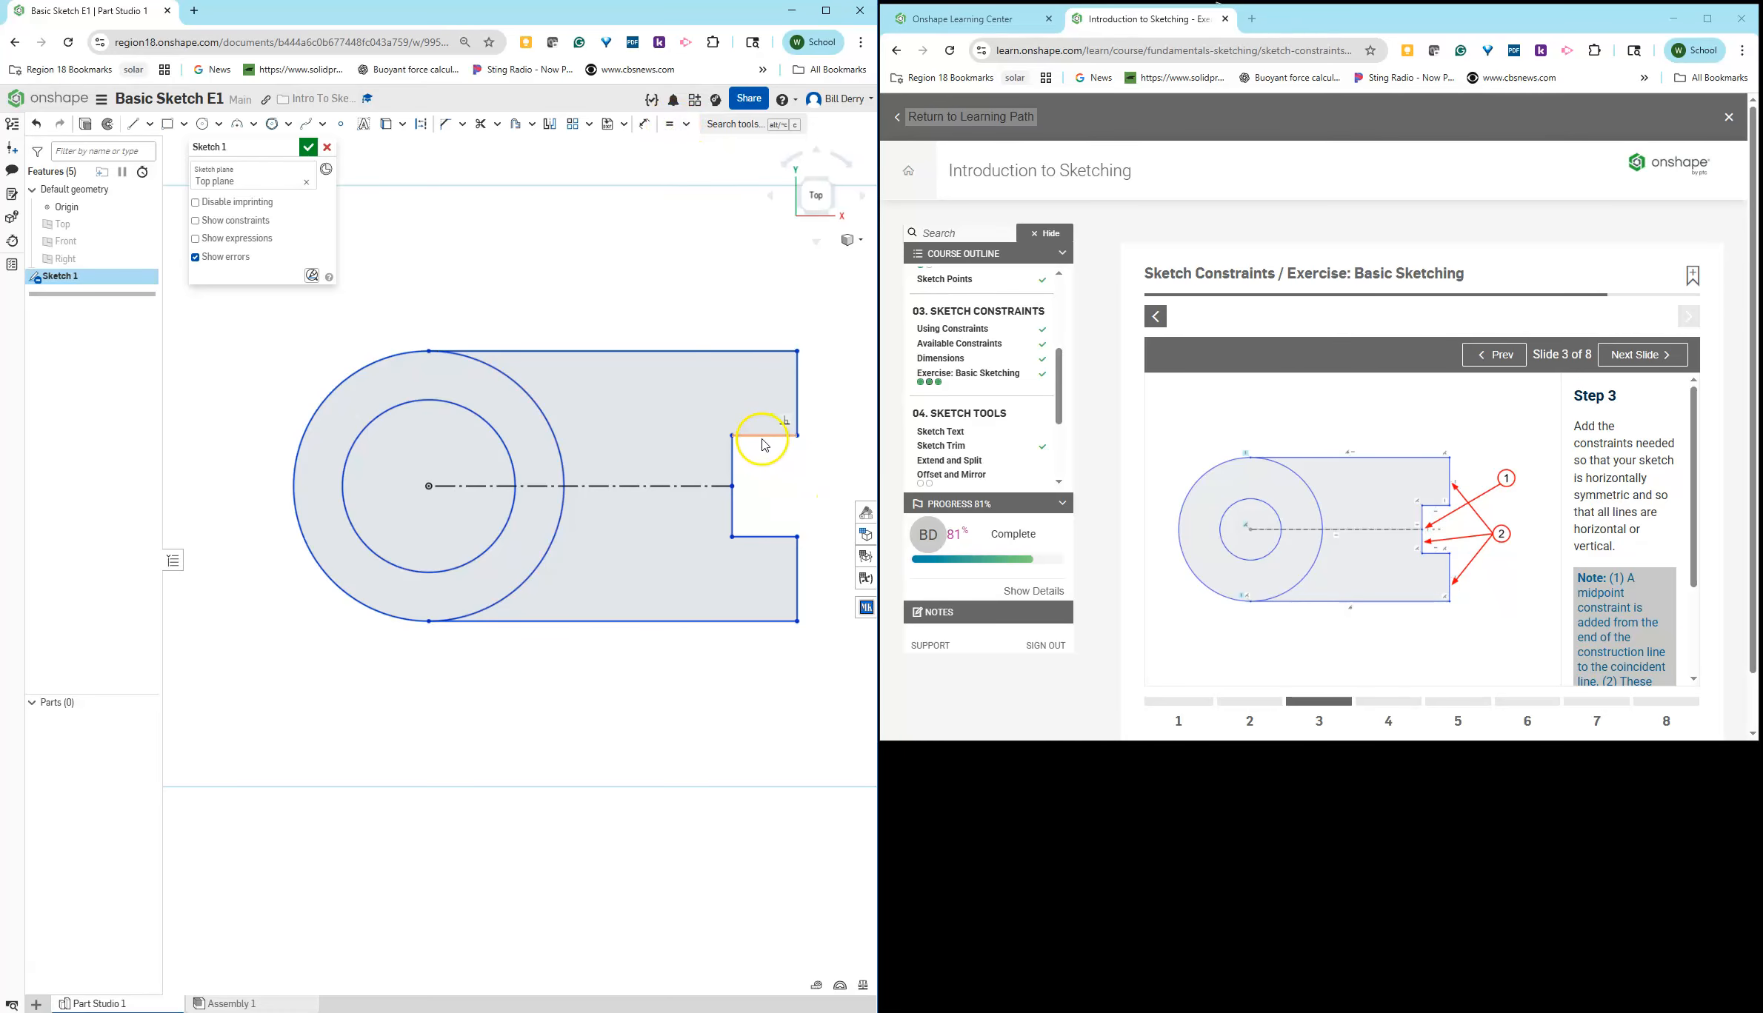
click(768, 537)
click(670, 124)
click(733, 467)
click(669, 129)
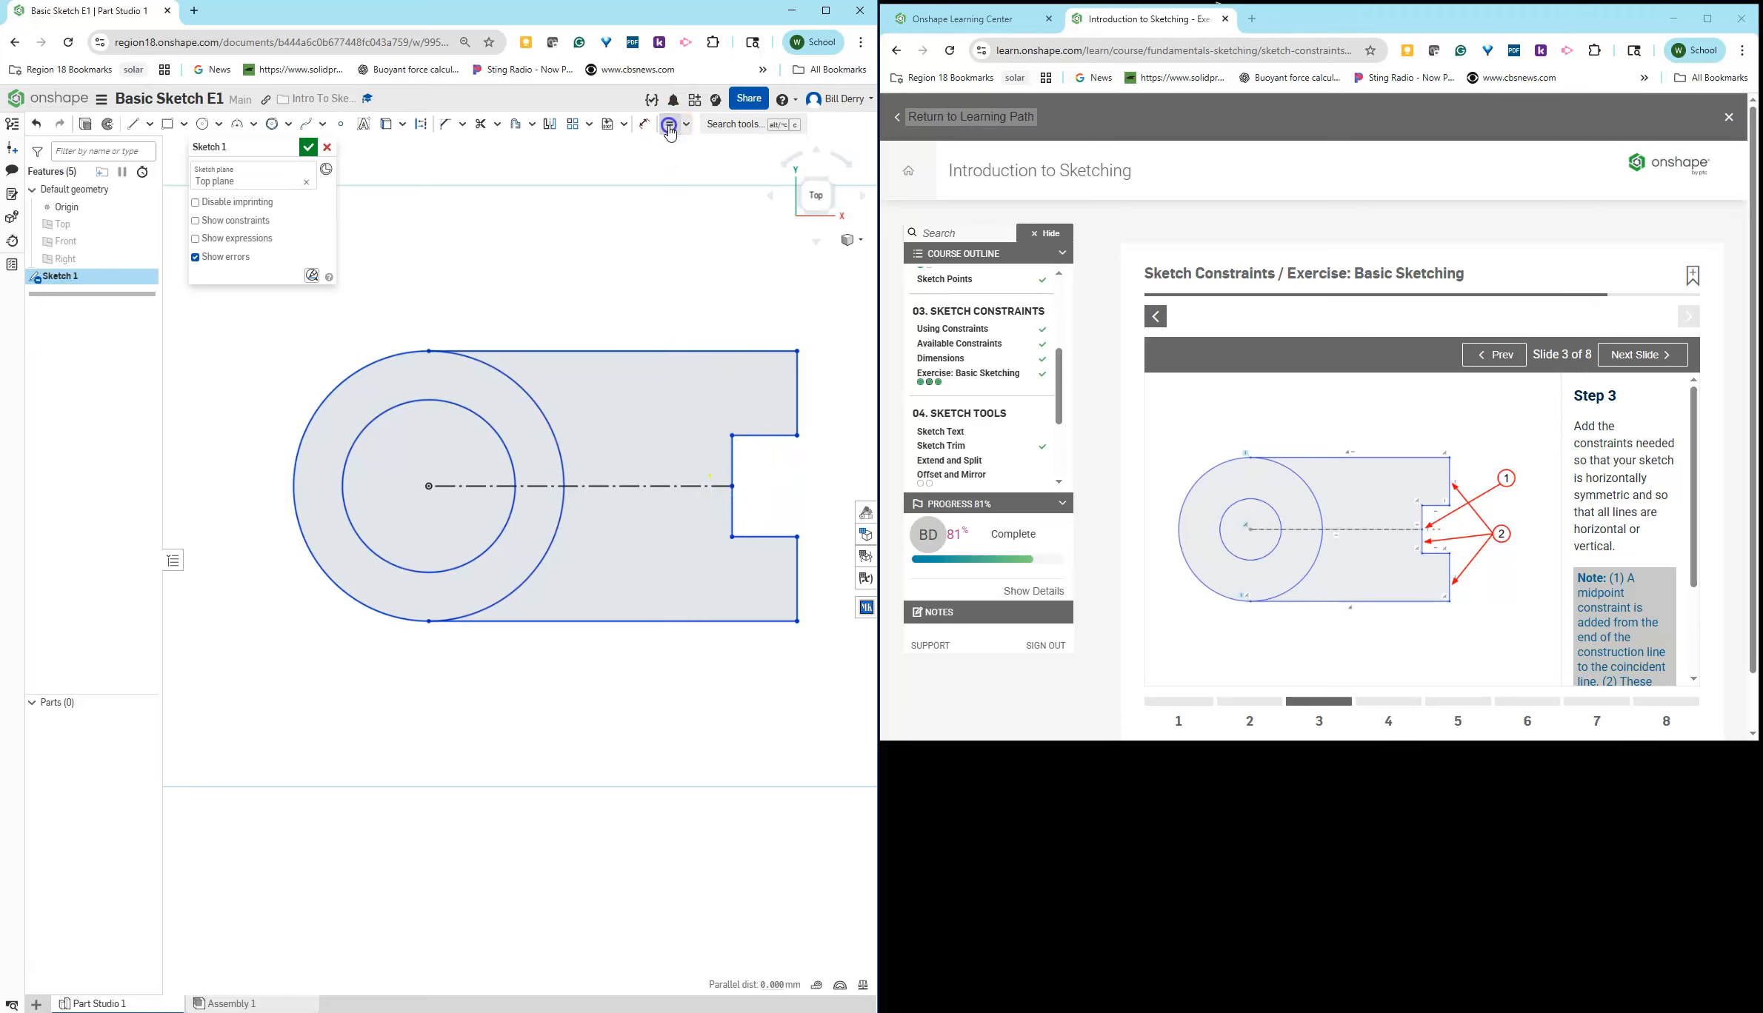
Step: Go on to Step 4 of the exercise and dimension the distance from the origin to the lower end line as 200 mm
scroll(631, 547, down, 3)
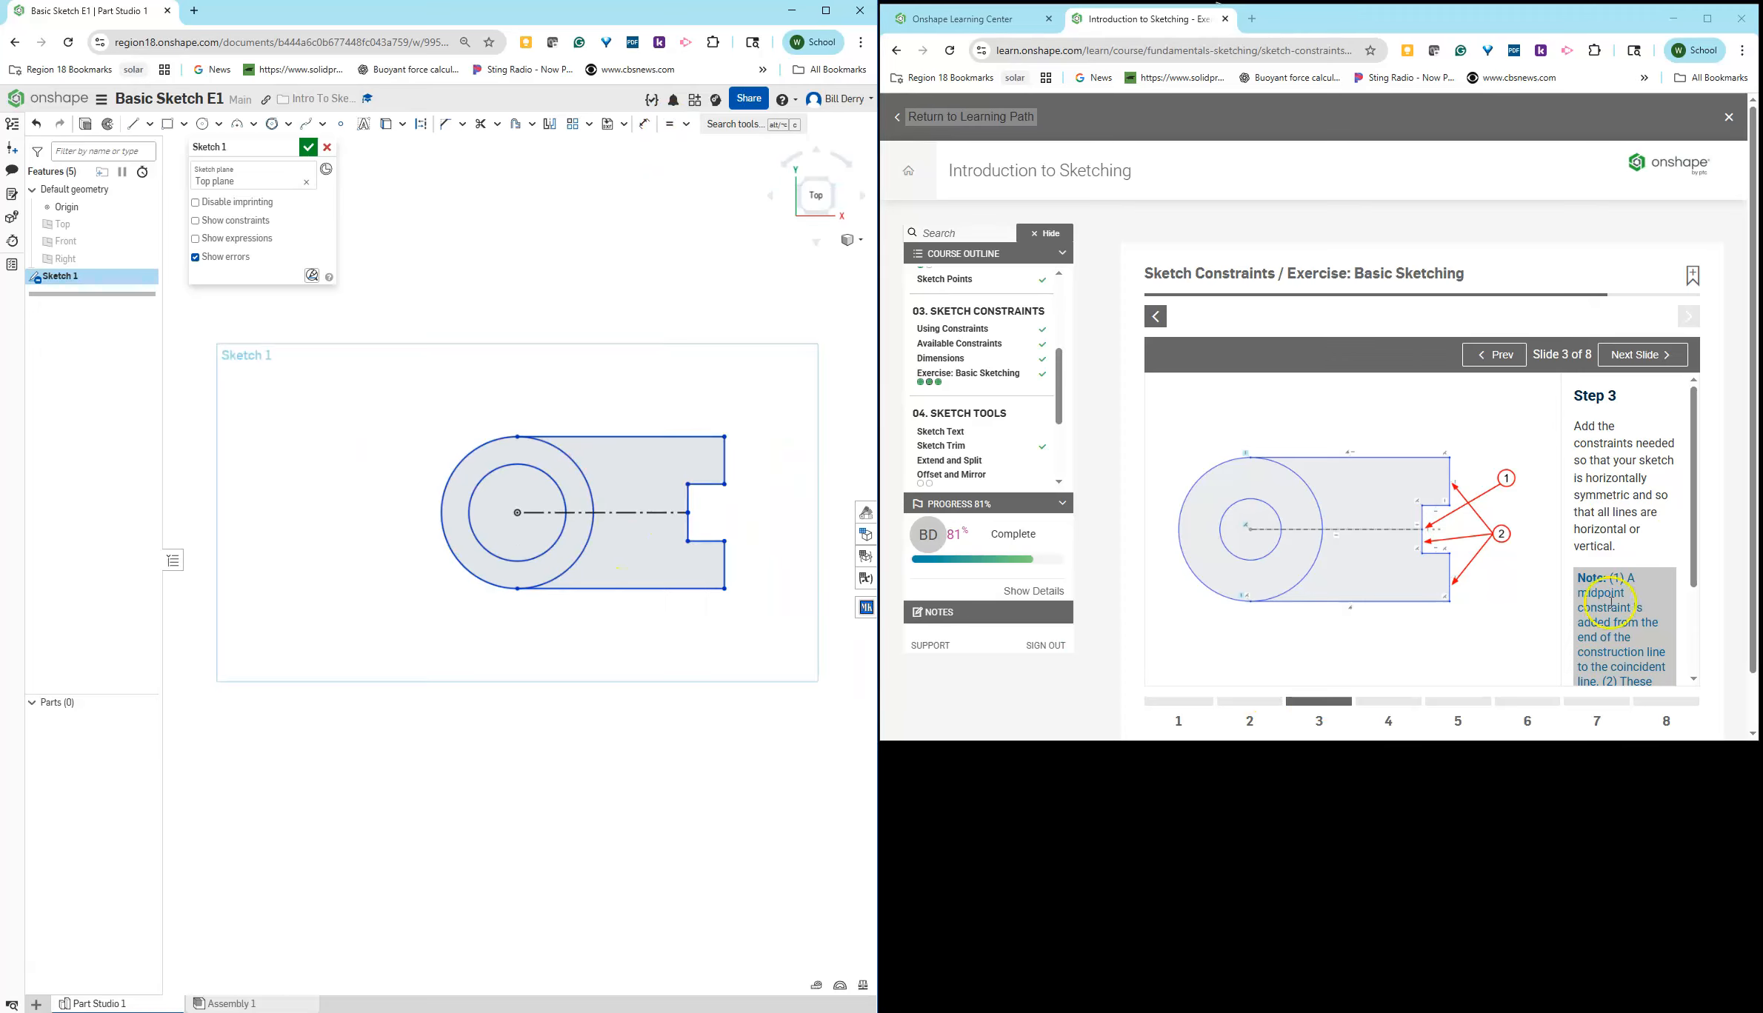
click(1692, 570)
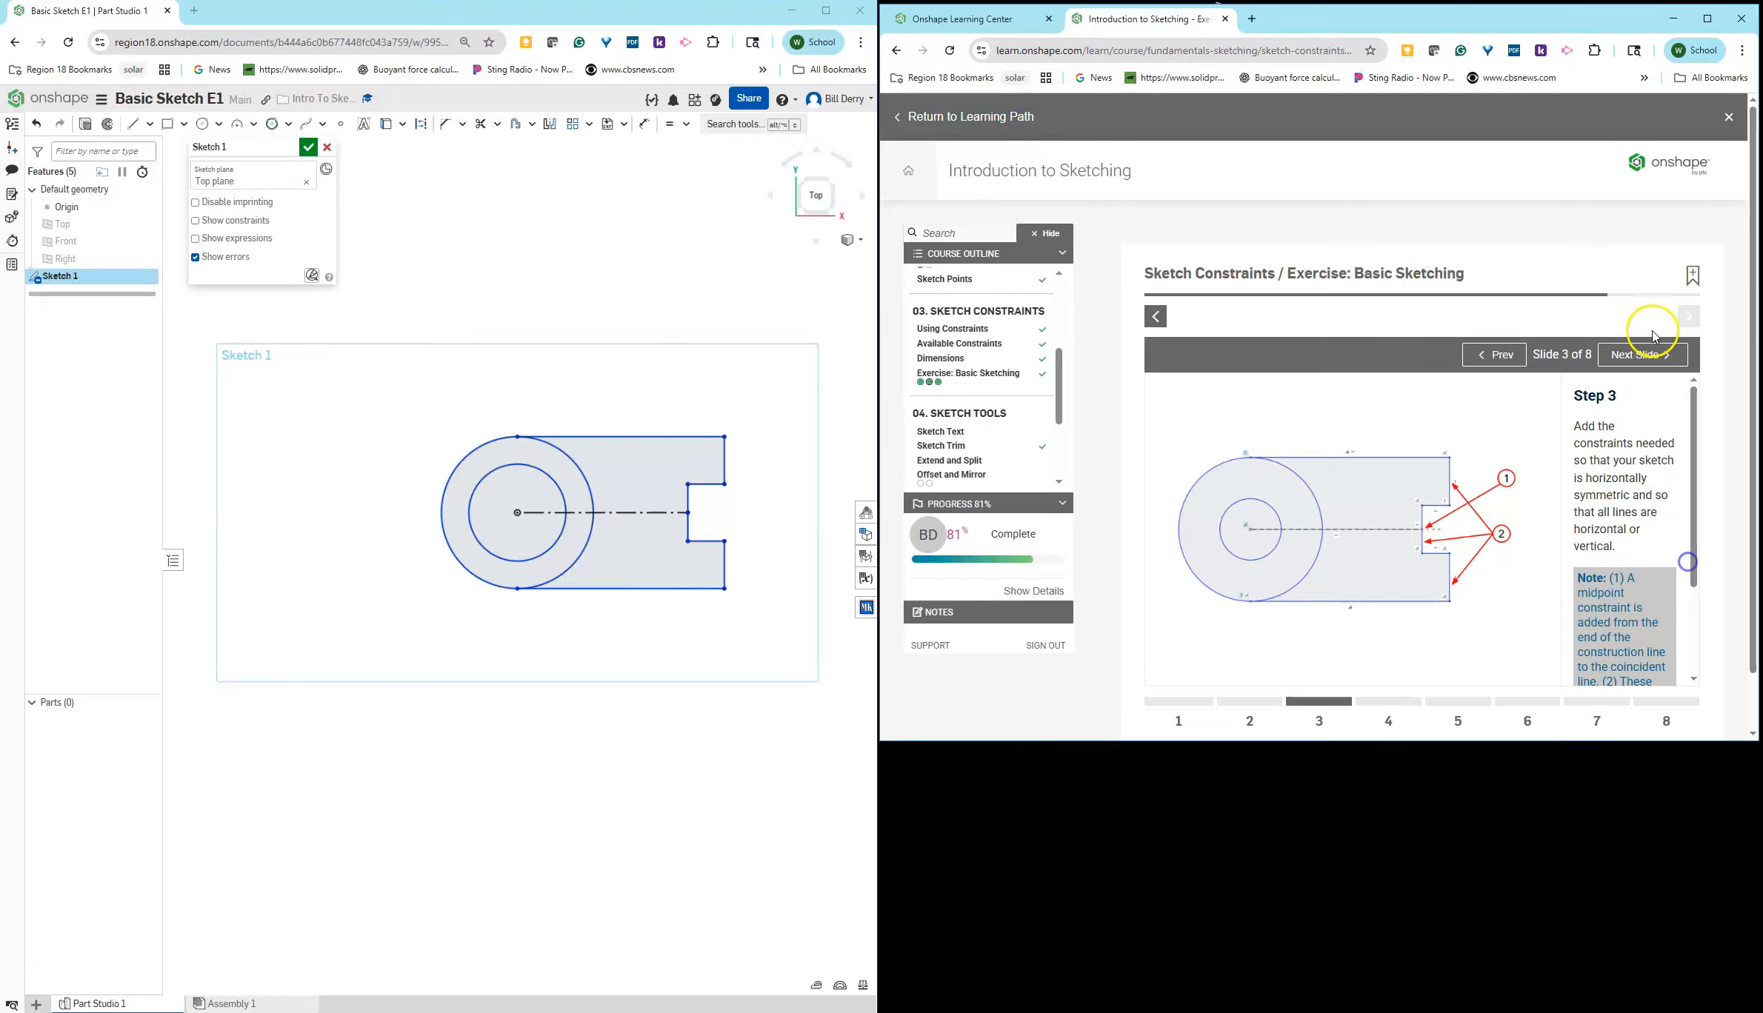
click(1641, 355)
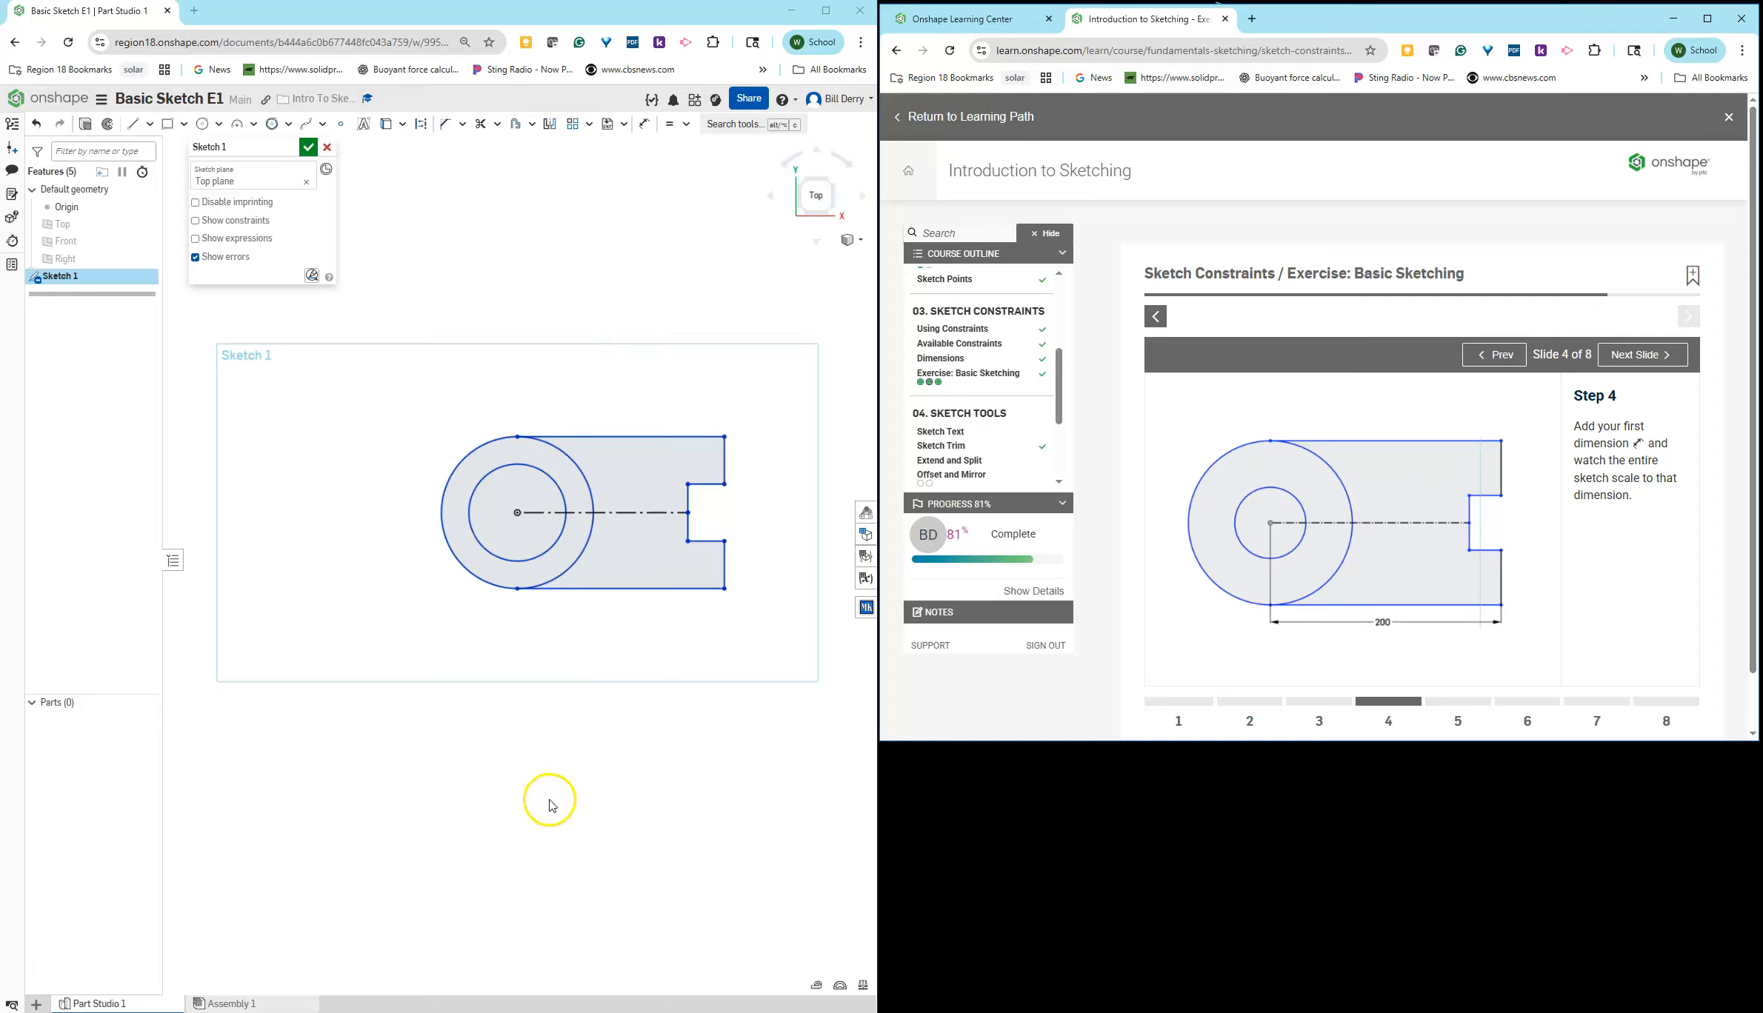
click(645, 130)
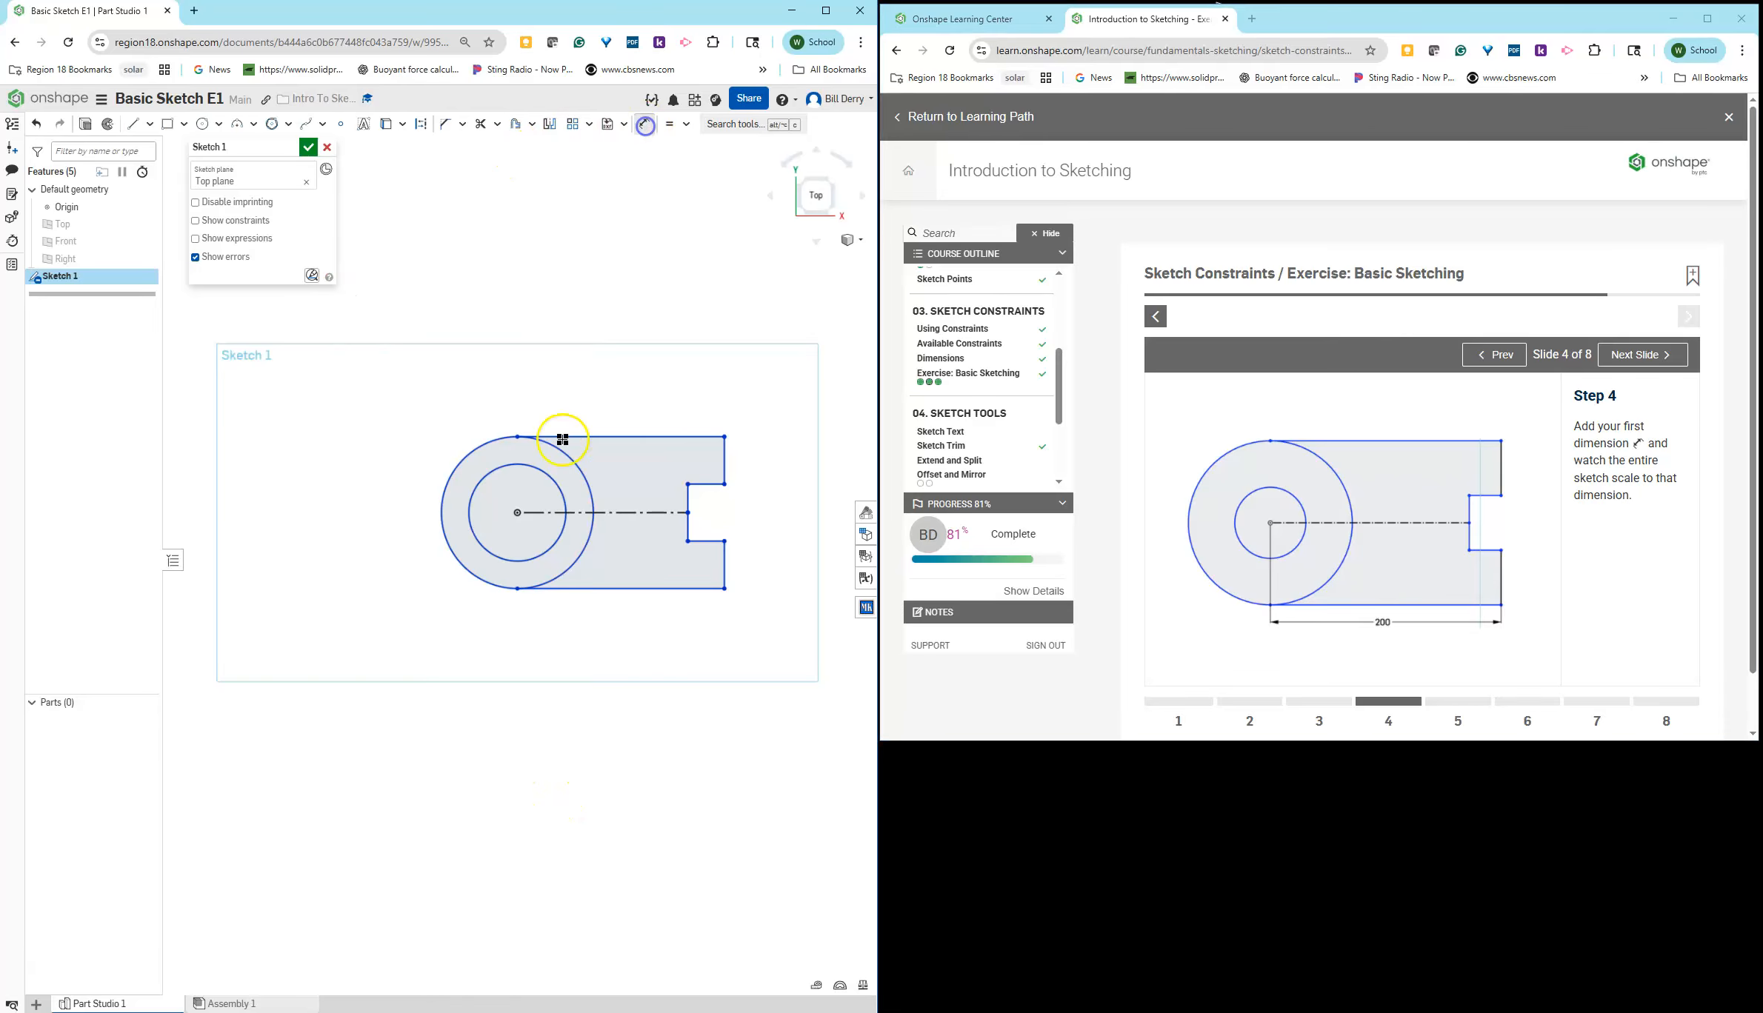
click(518, 514)
click(725, 563)
click(646, 651)
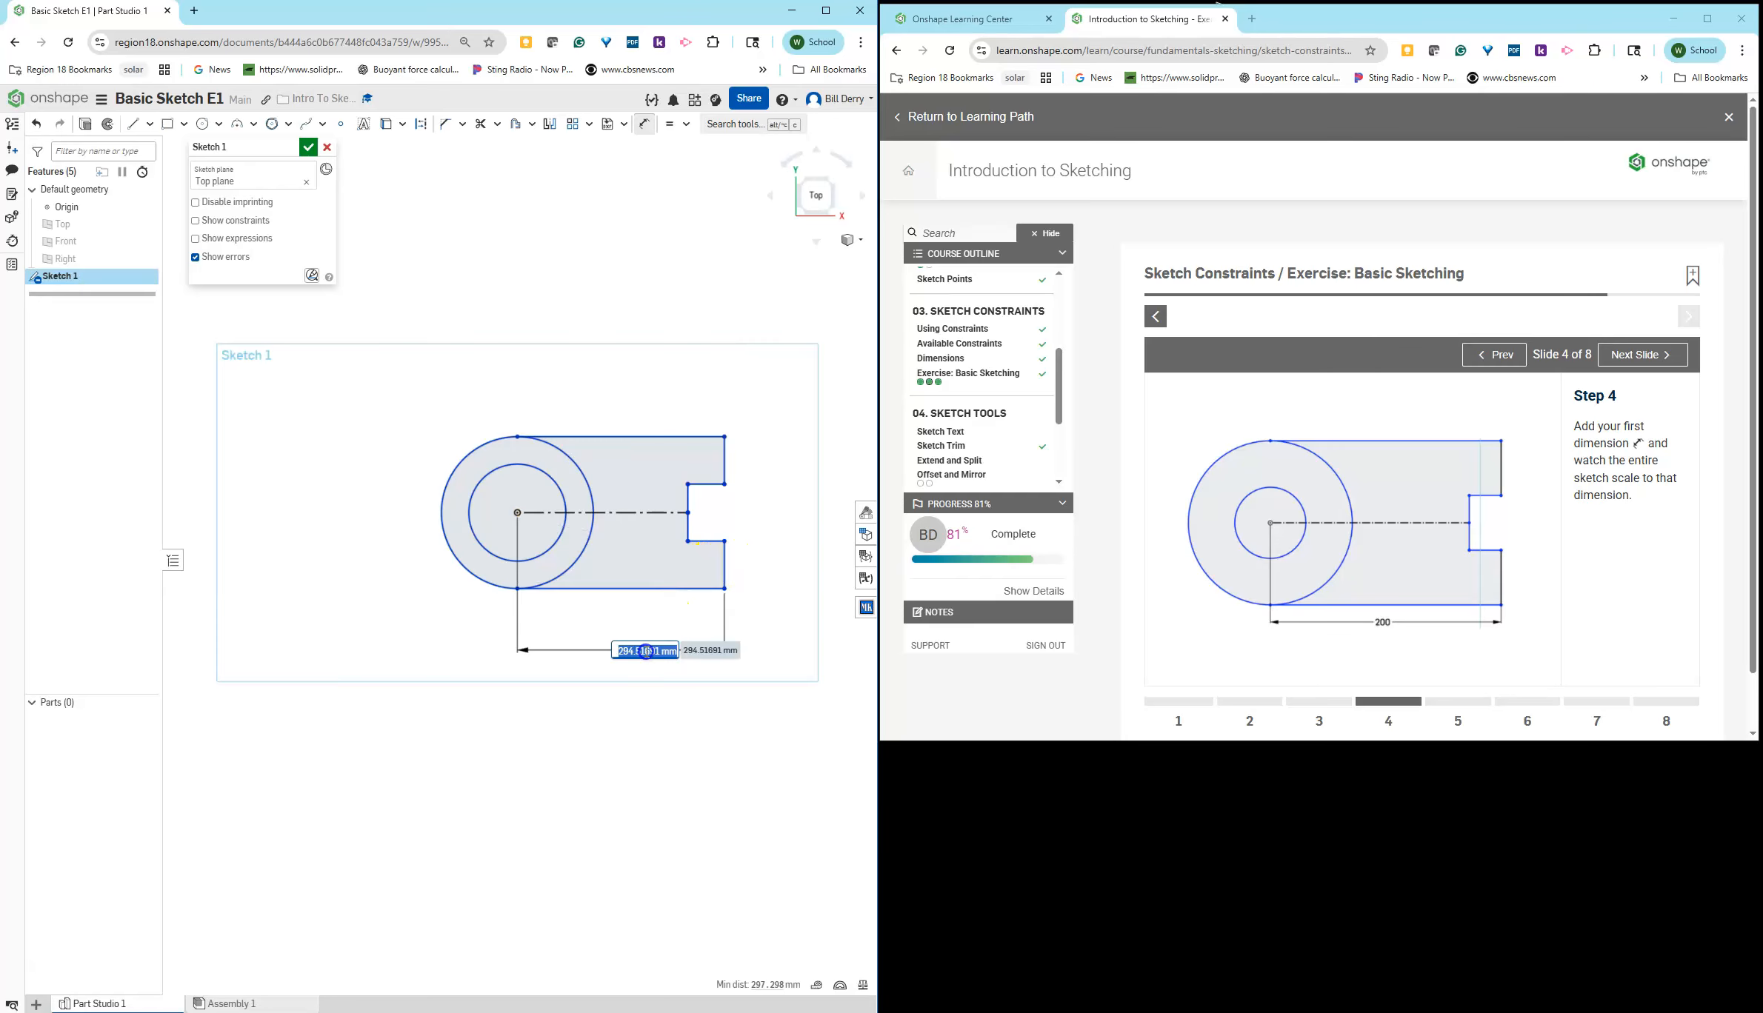
key(Return)
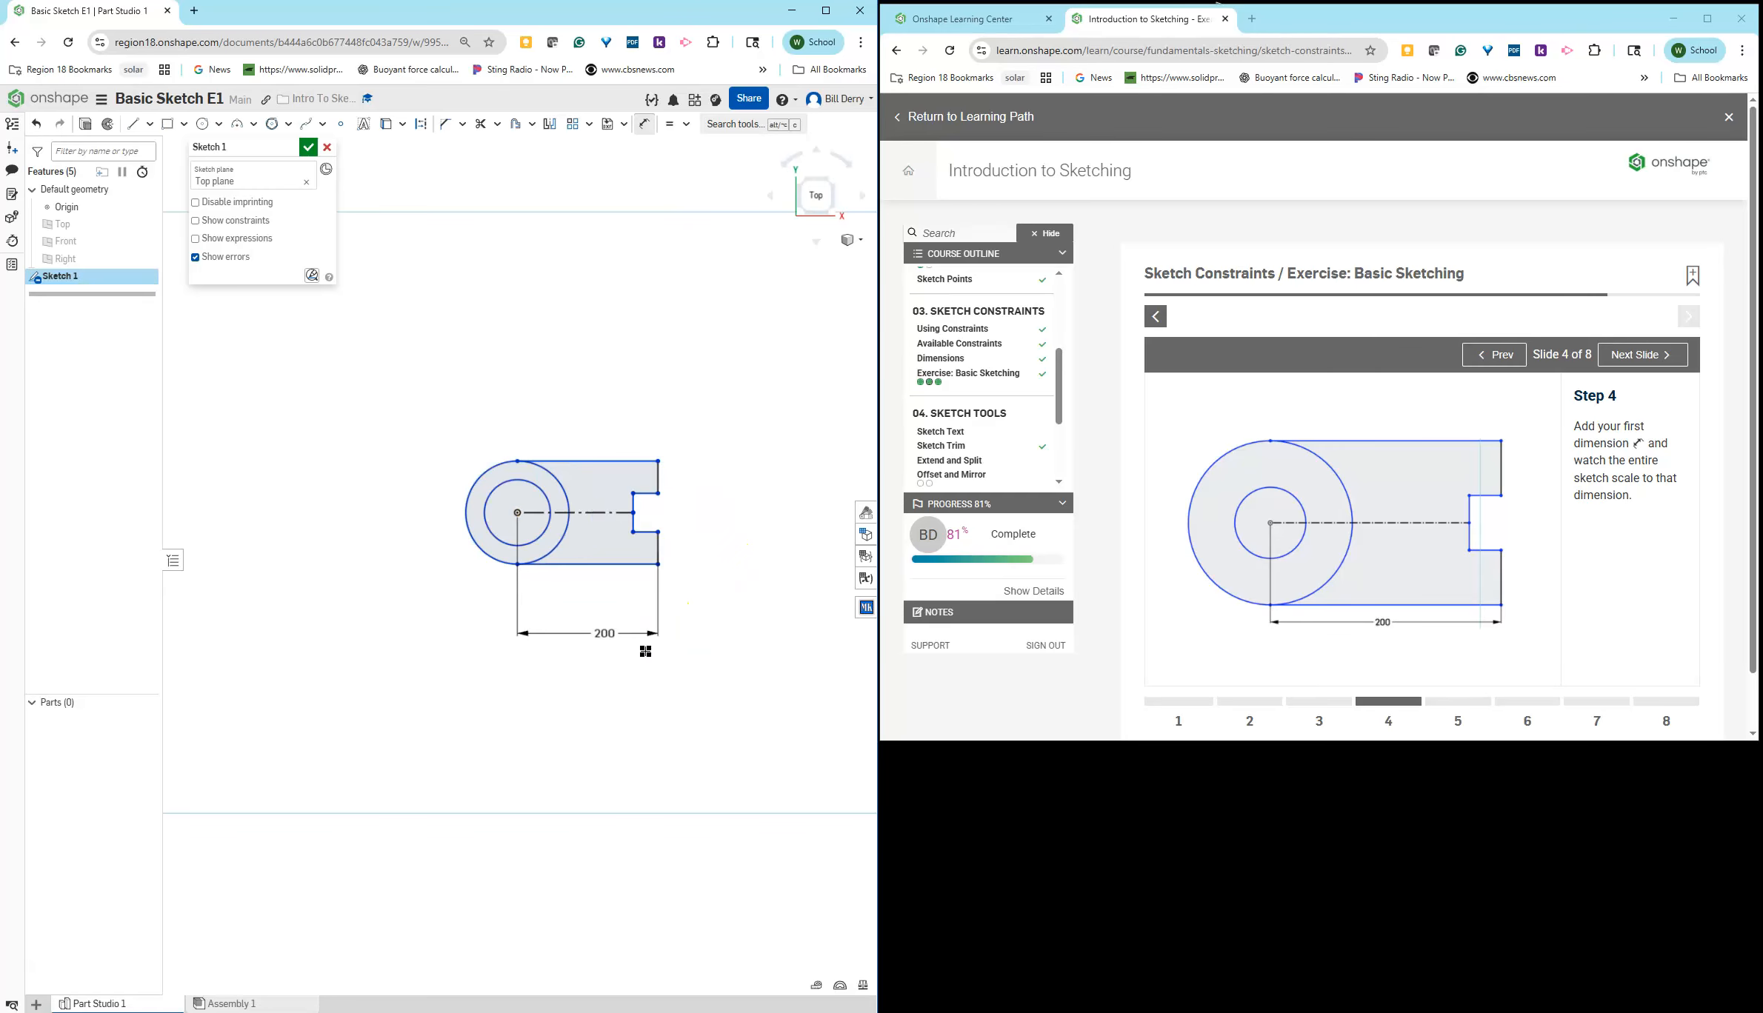
Step: Open Step 5 of the exercise and dimension the upper end line as 50 mm
click(1656, 356)
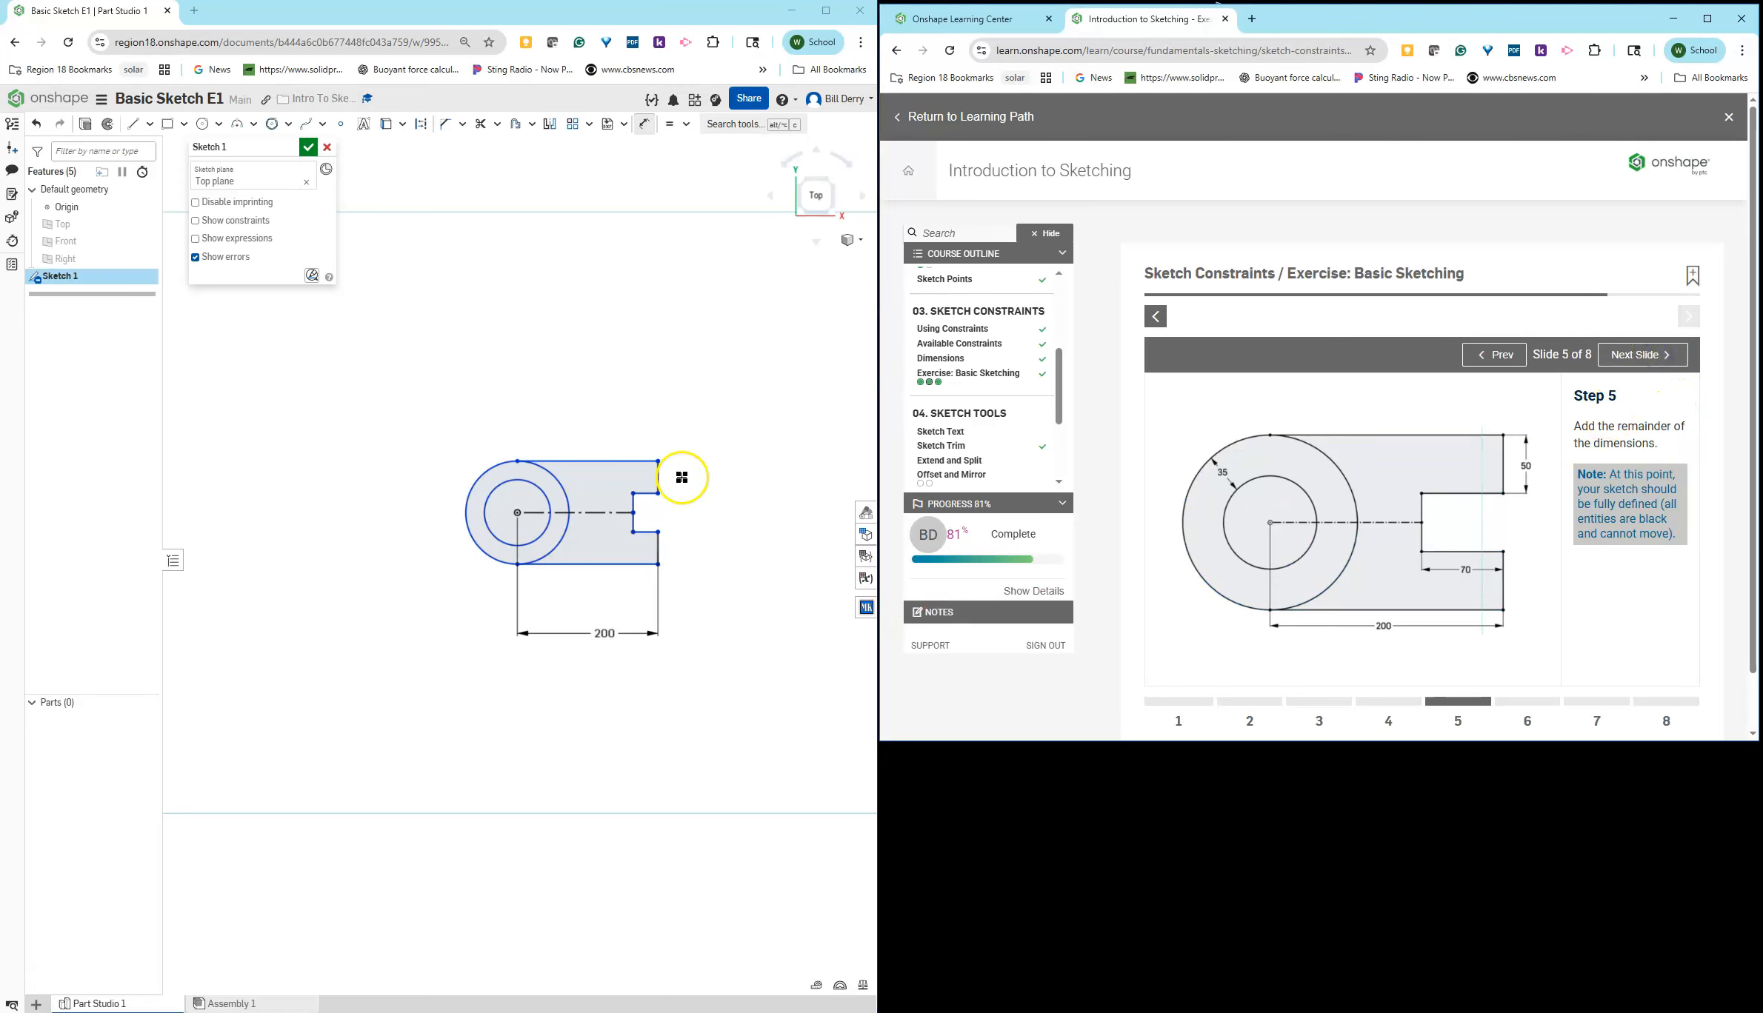
click(659, 476)
click(698, 480)
text(50)
key(Return)
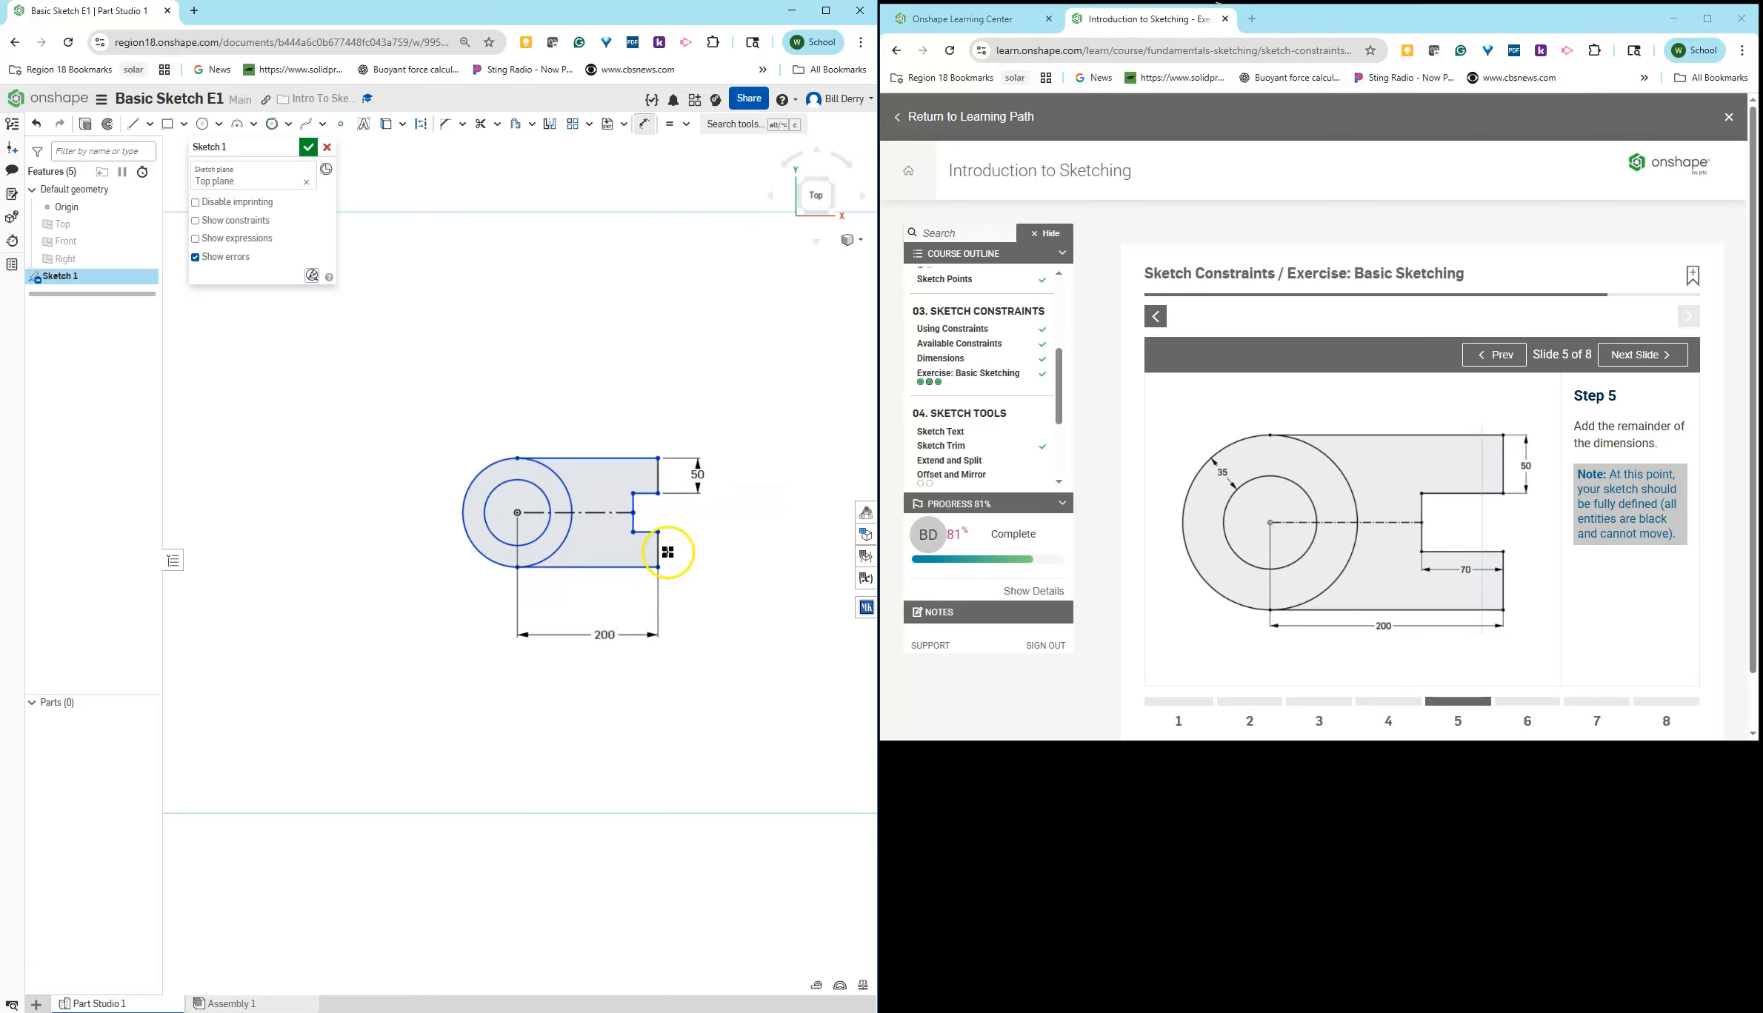
Step: Add a dimension to the lower end line, try driving it at 50 mm, and undo that value entry
click(655, 552)
click(712, 548)
text(50)
key(Return)
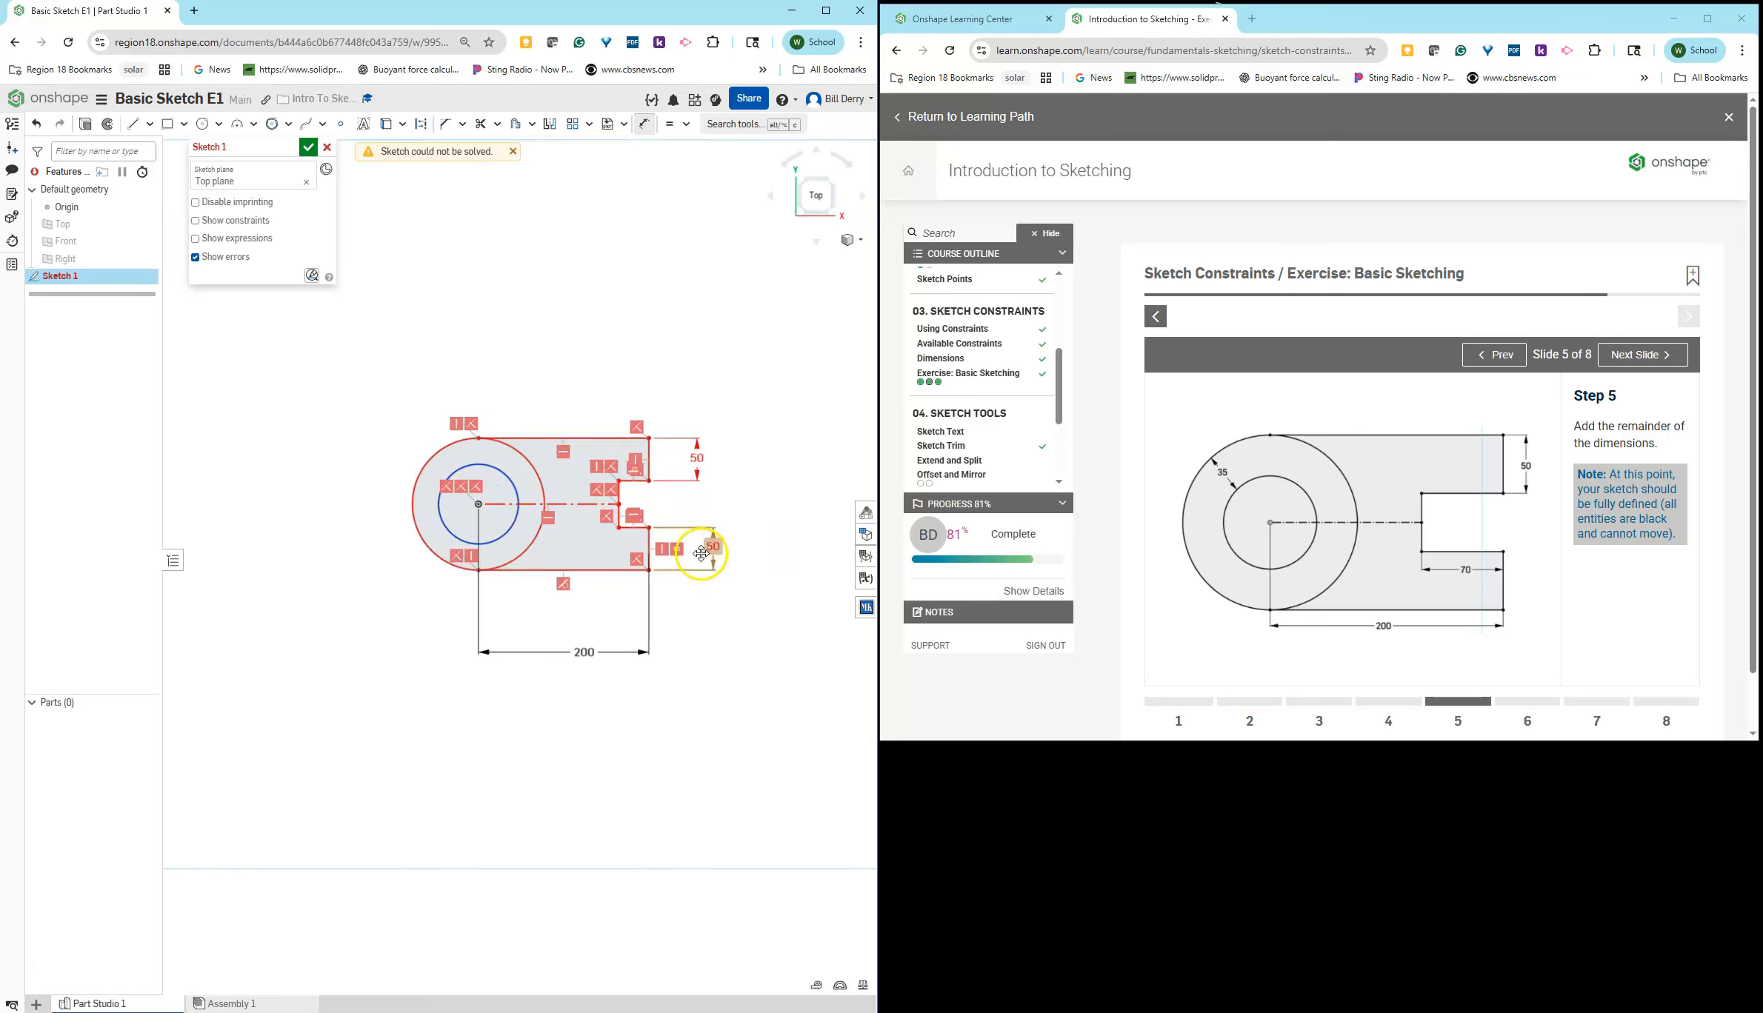
scroll(702, 552, up, 3)
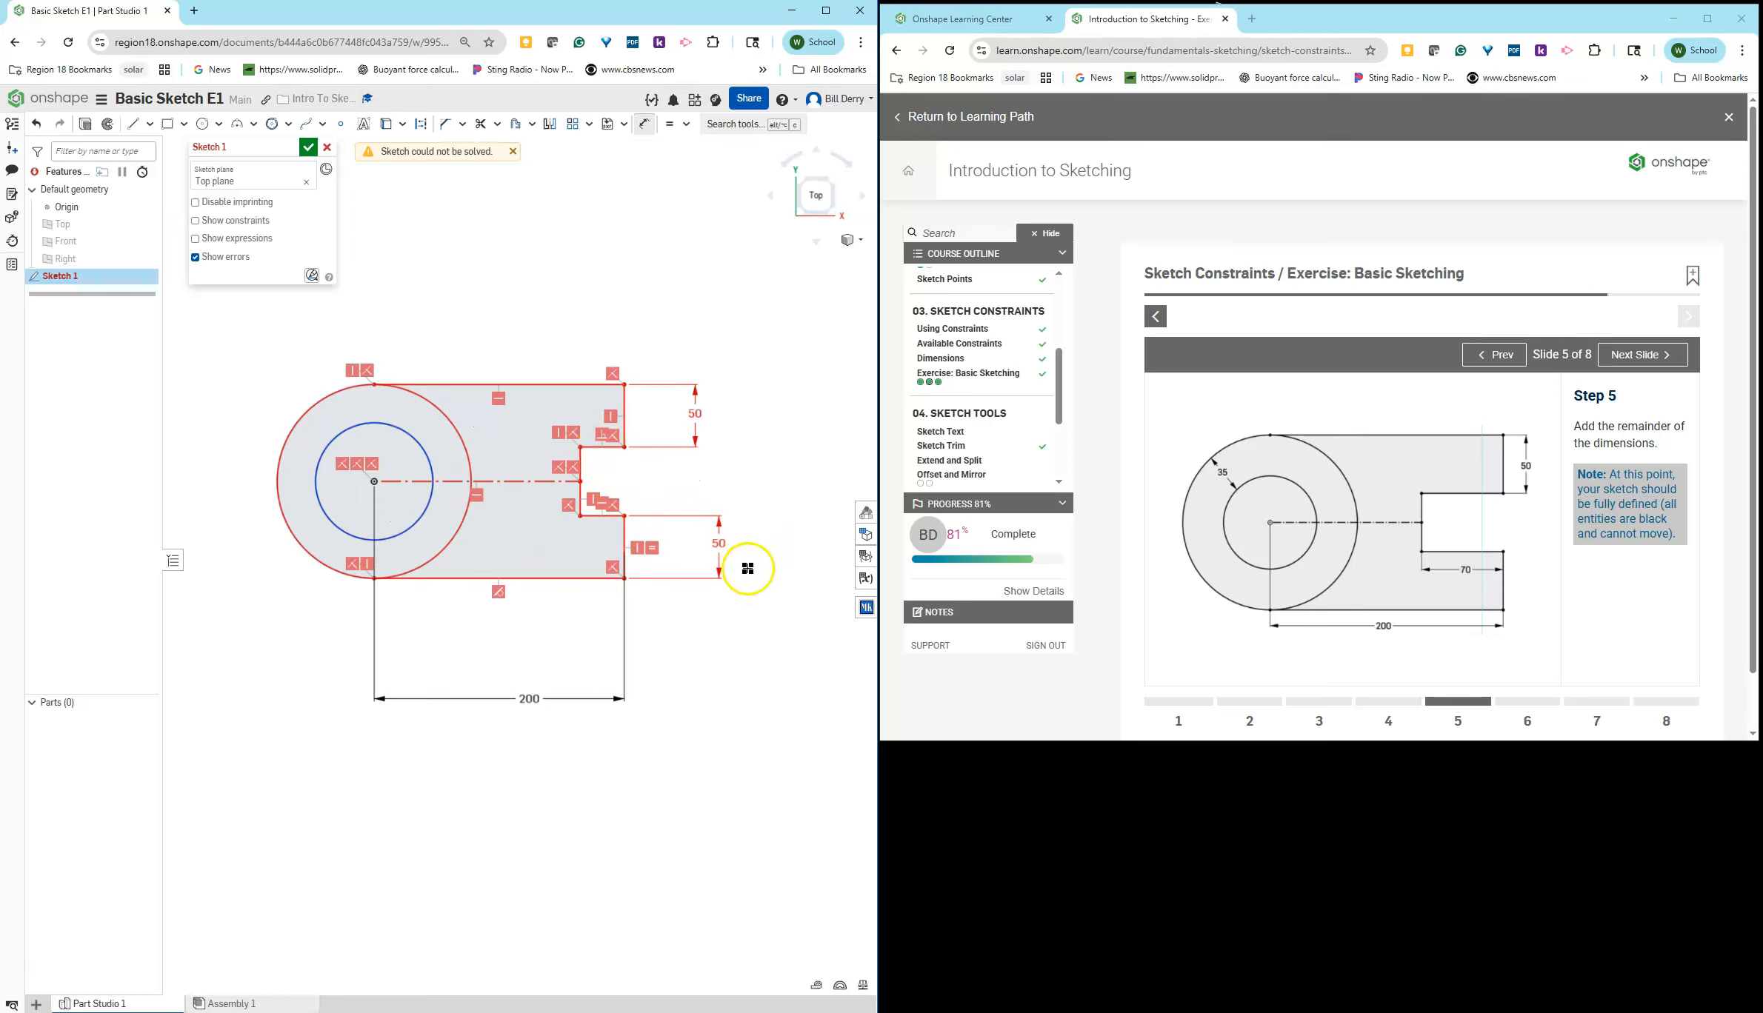
key(ctrl+z)
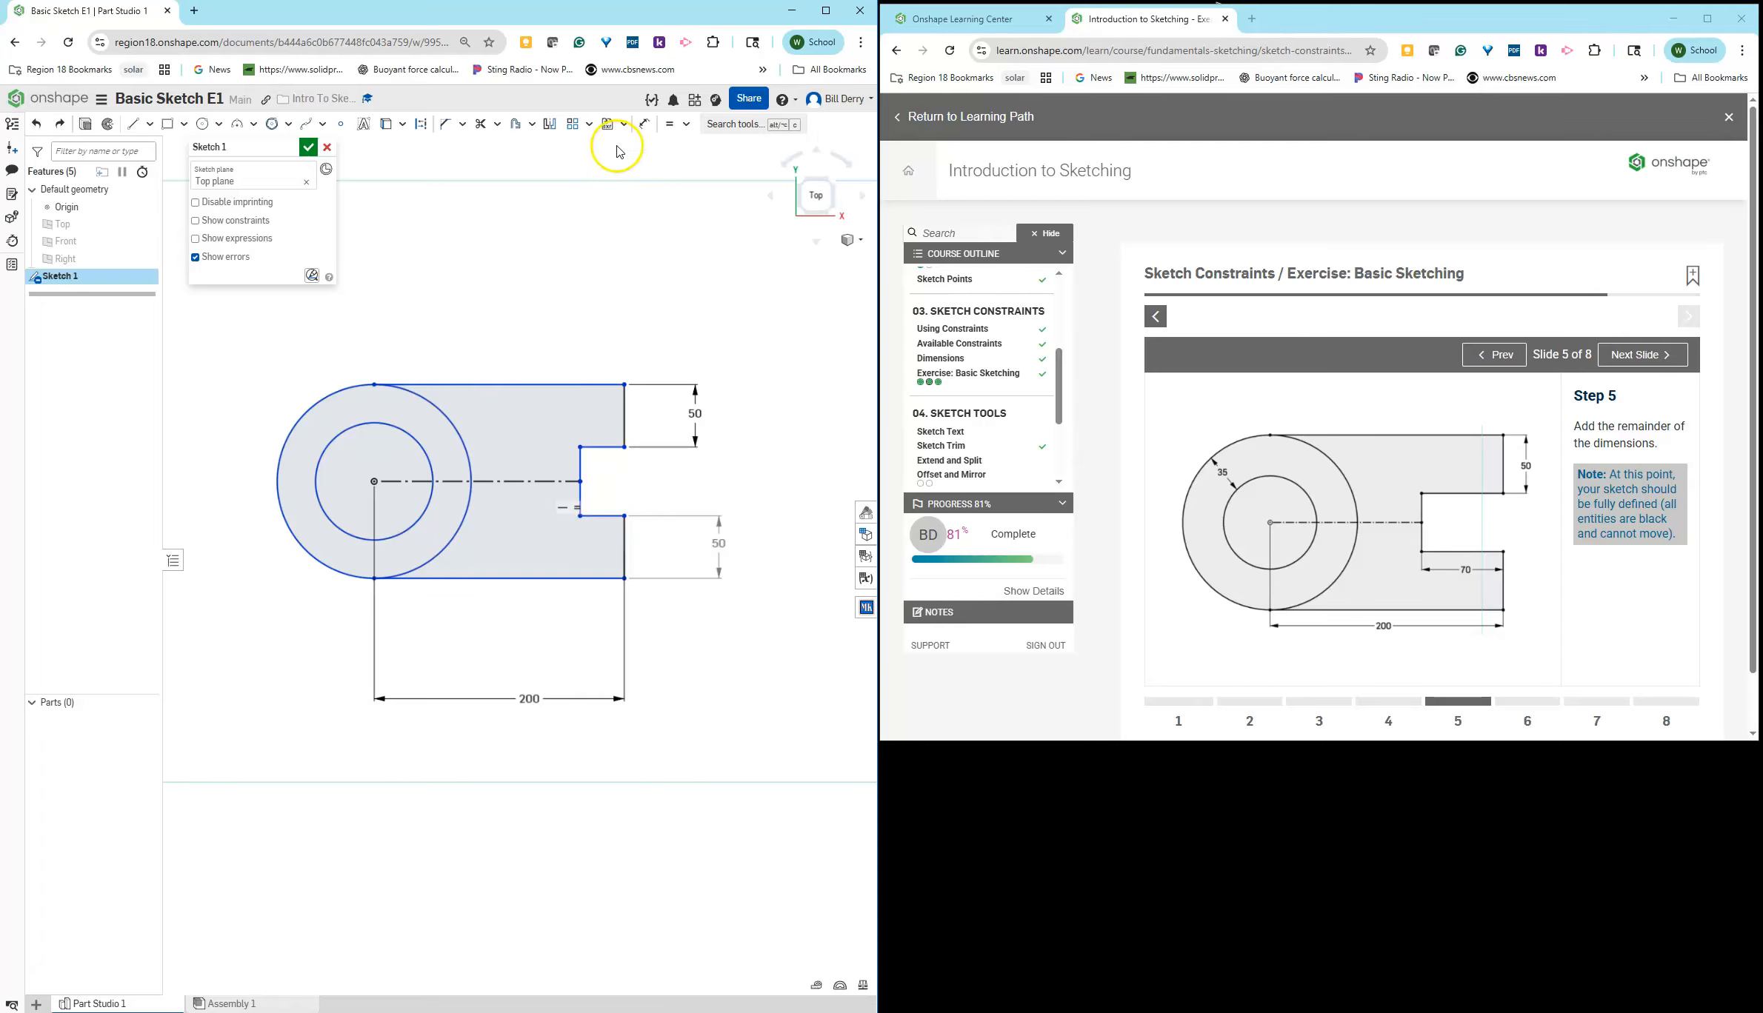
Step: Dimension the lower horizontal notch line as 70 mm
click(643, 134)
click(604, 518)
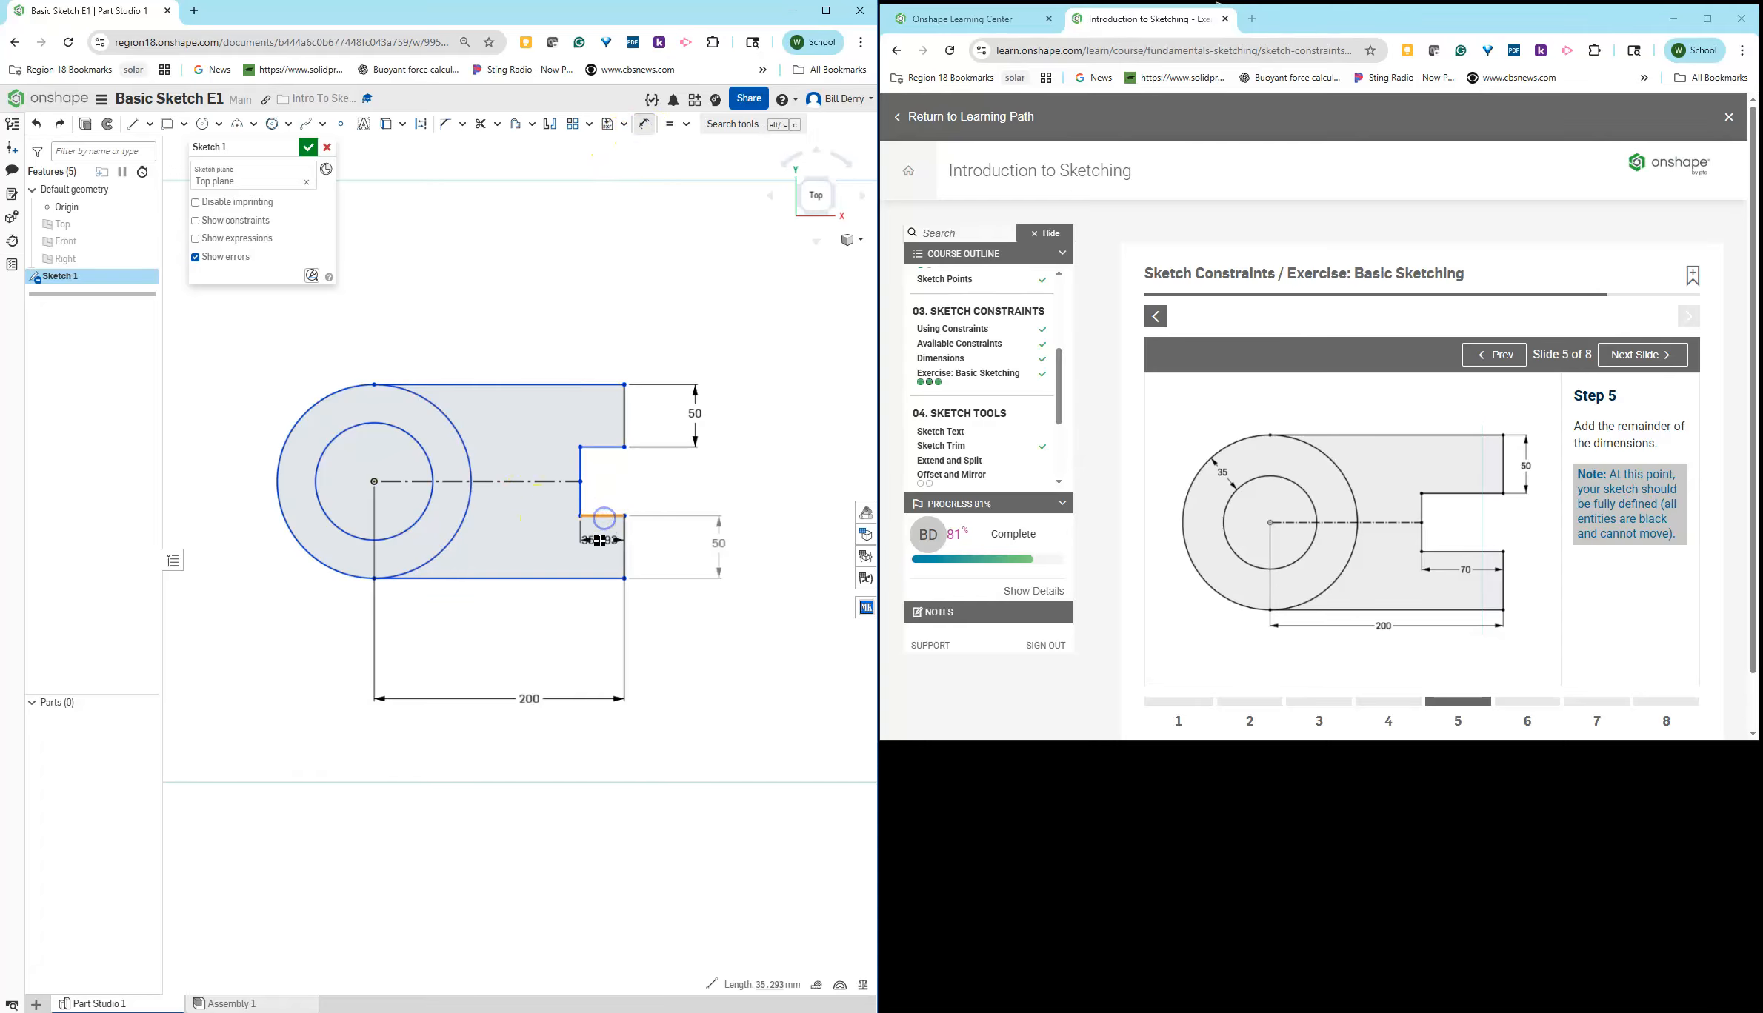
click(601, 544)
text(70)
key(Return)
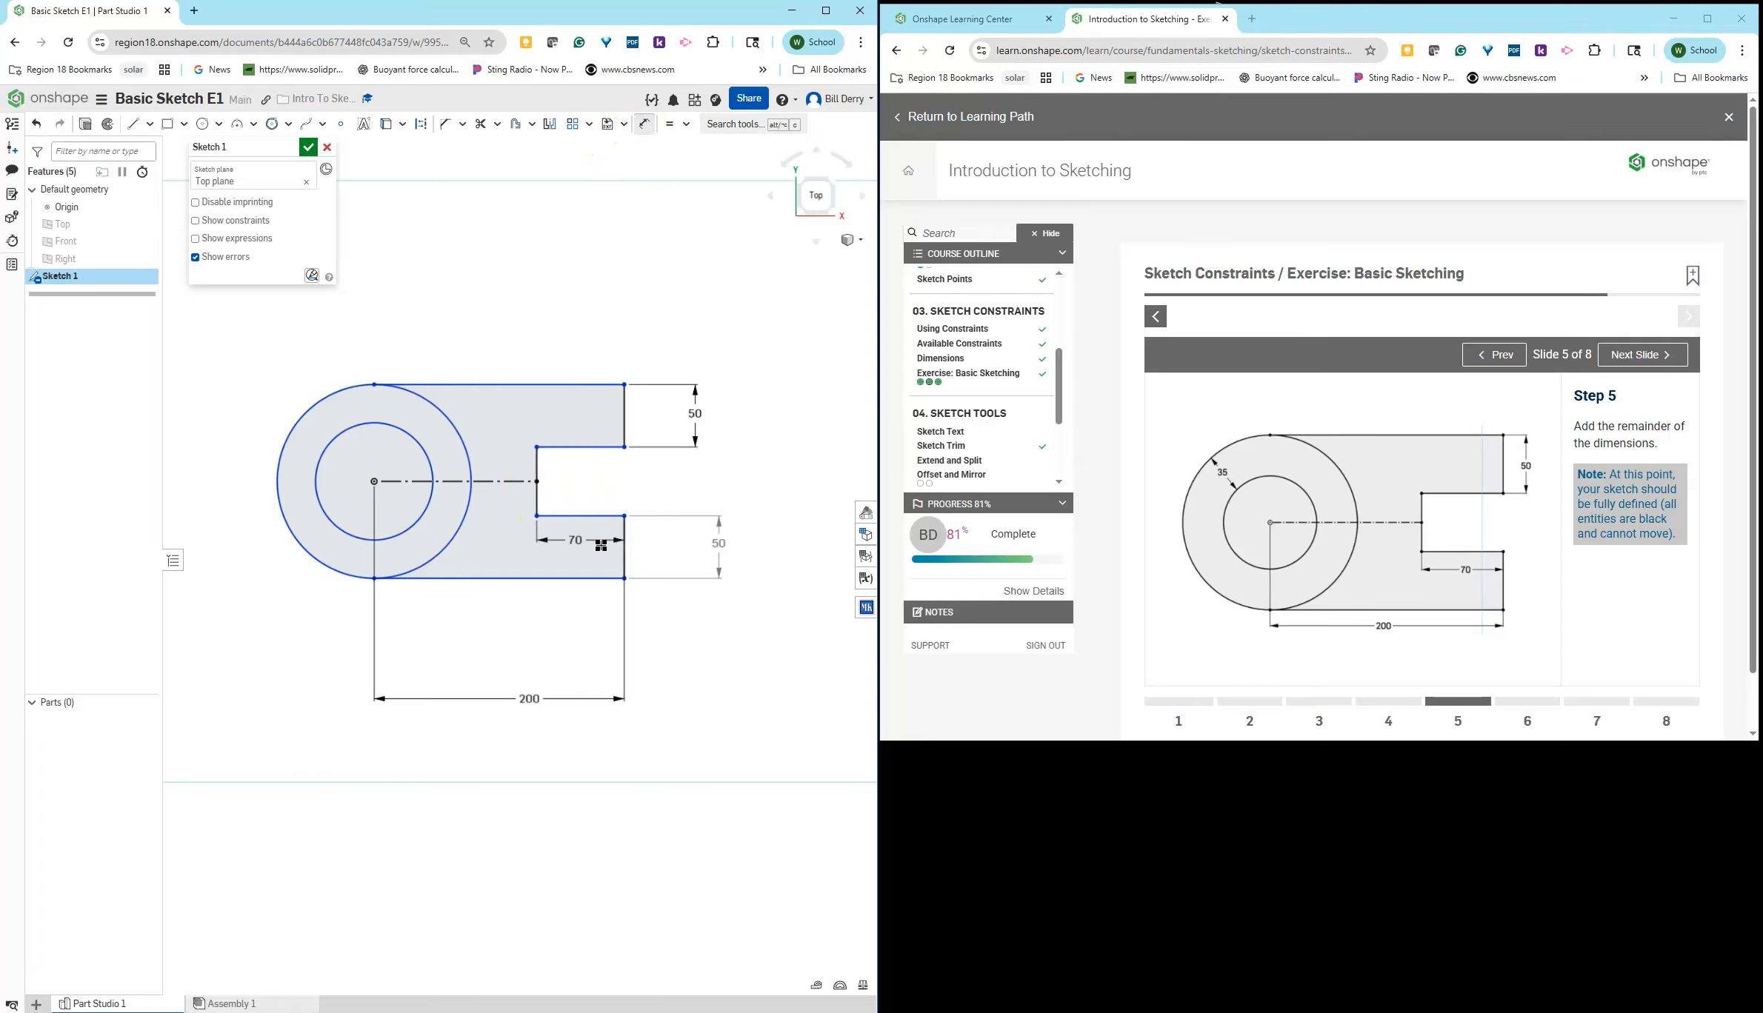
Step: Dimension the gap between the inner and outer circles, try a value of 325 mm, and undo that value entry
click(593, 437)
click(343, 431)
click(310, 408)
click(316, 422)
text(325)
key(Return)
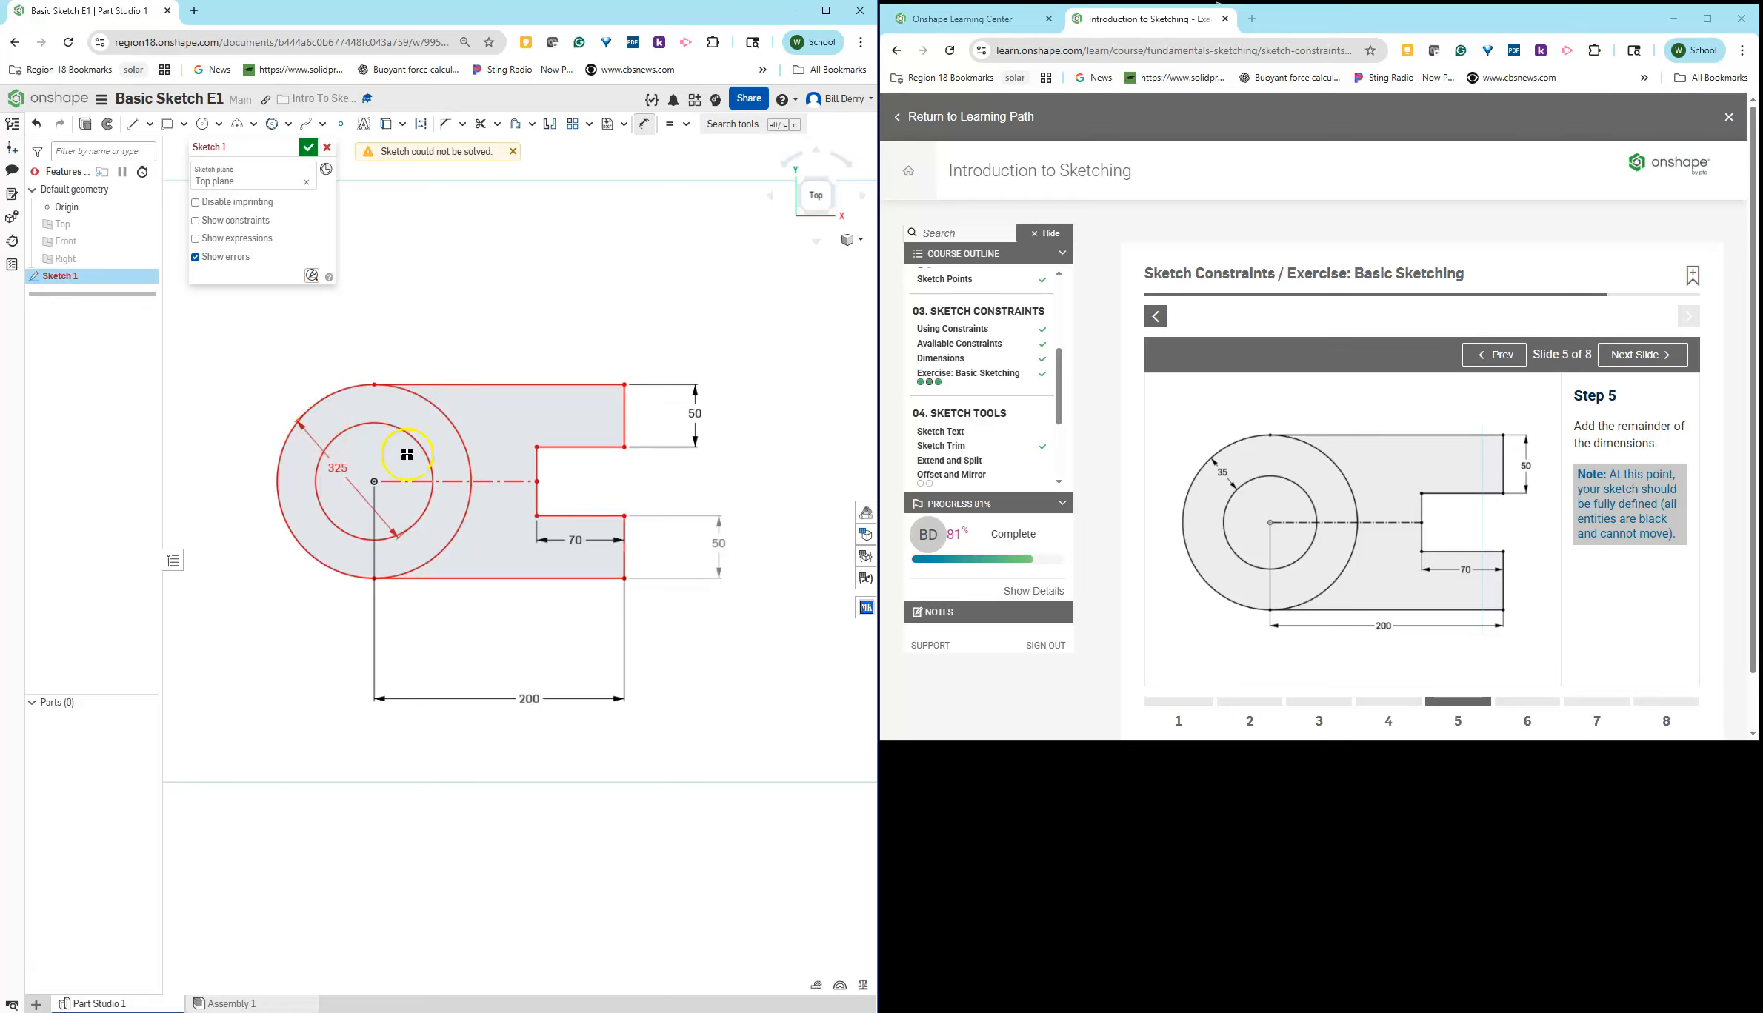
key(ctrl+z)
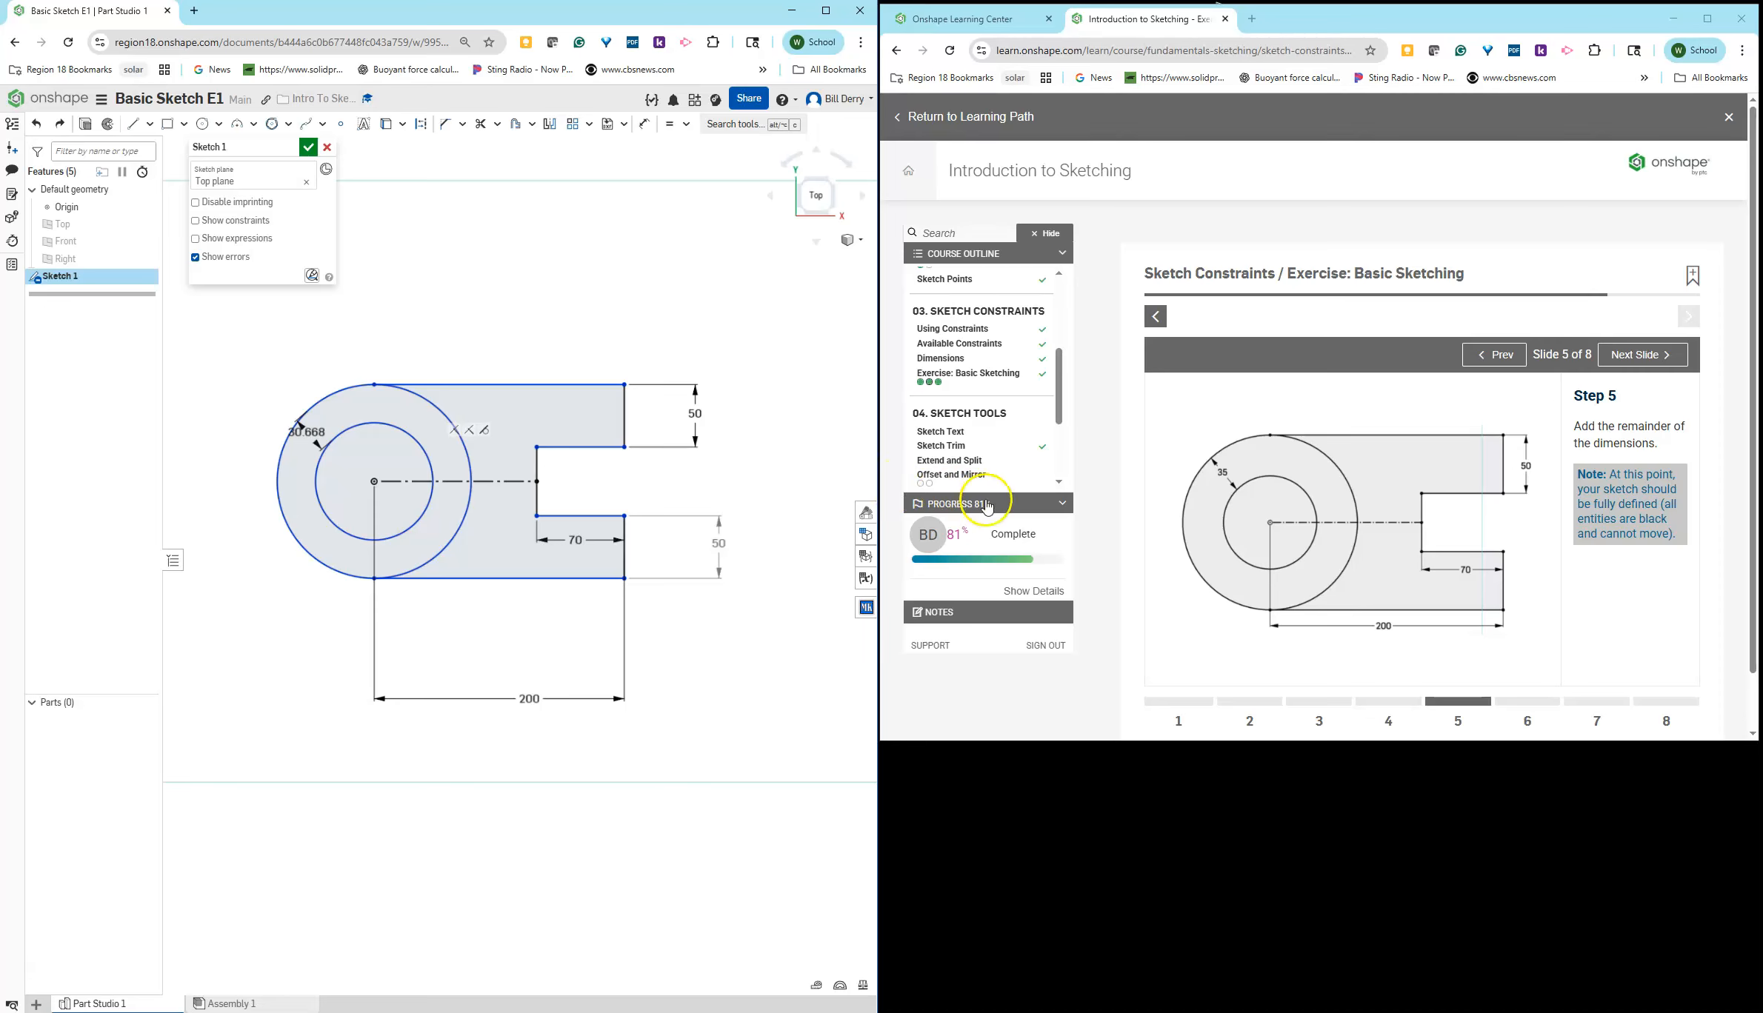
Step: Set the dimension between the inner and outer concentric circles to 35 mm
scroll(436, 504, up, 3)
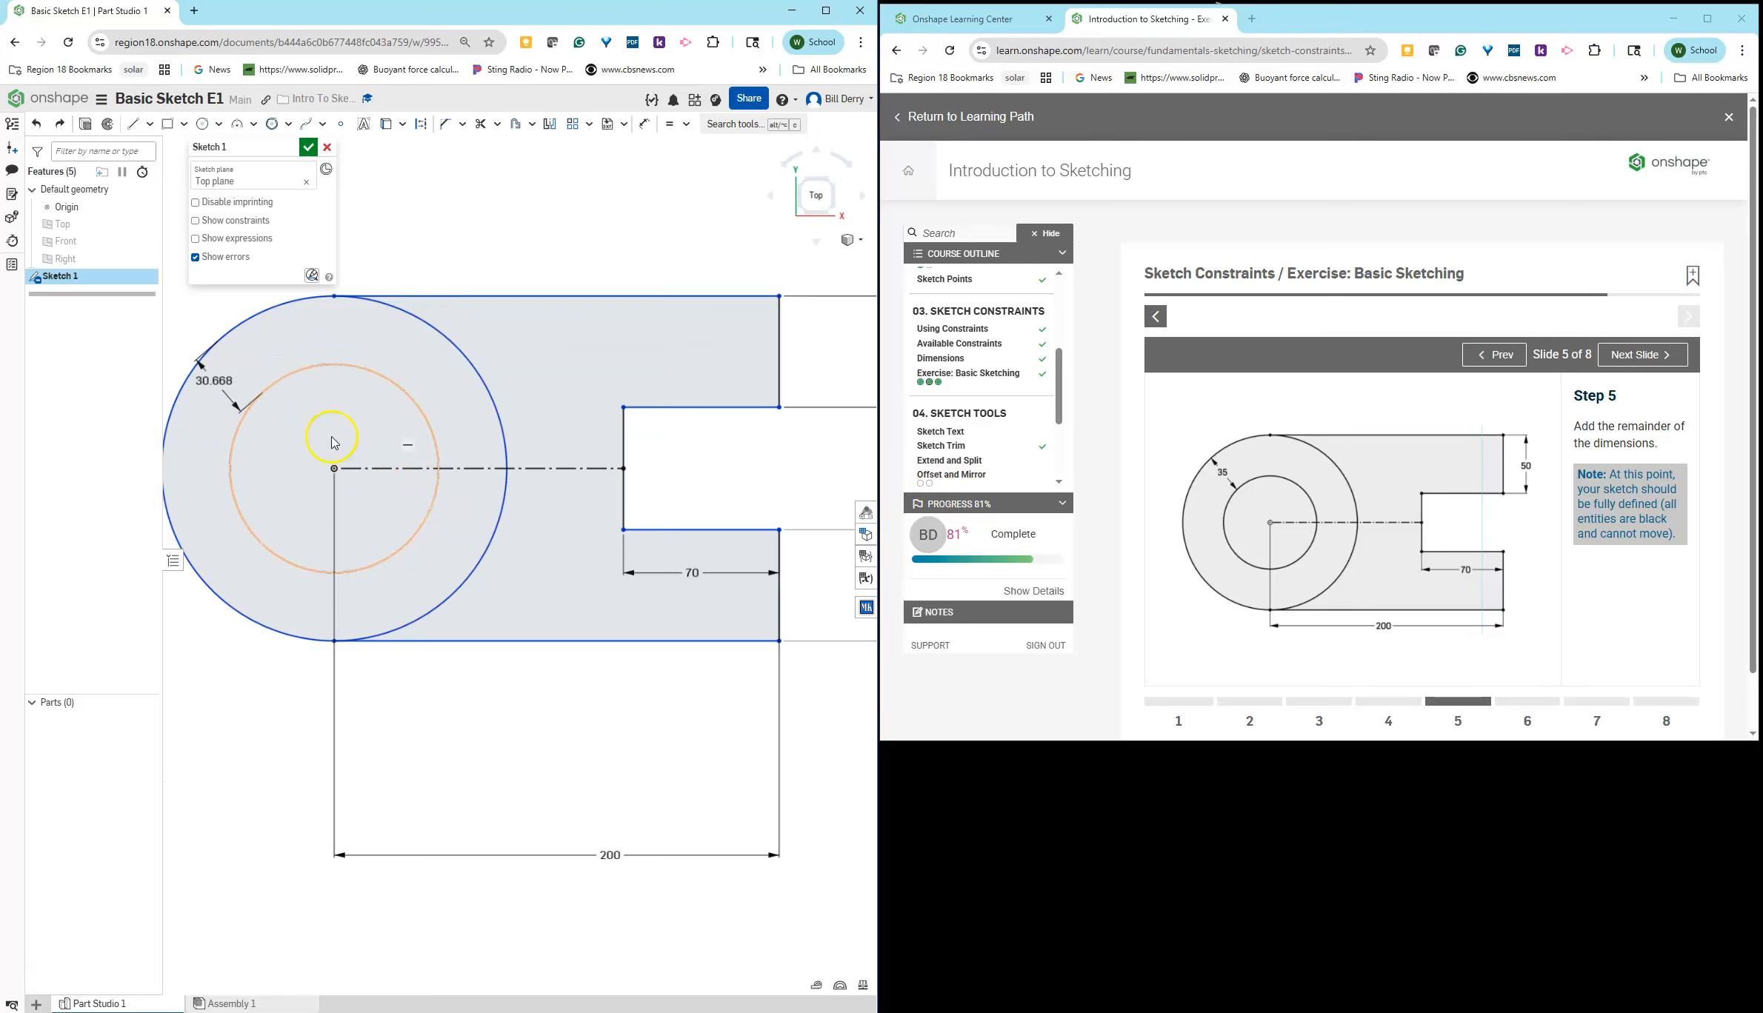
scroll(400, 405, down, 3)
scroll(399, 405, down, 2)
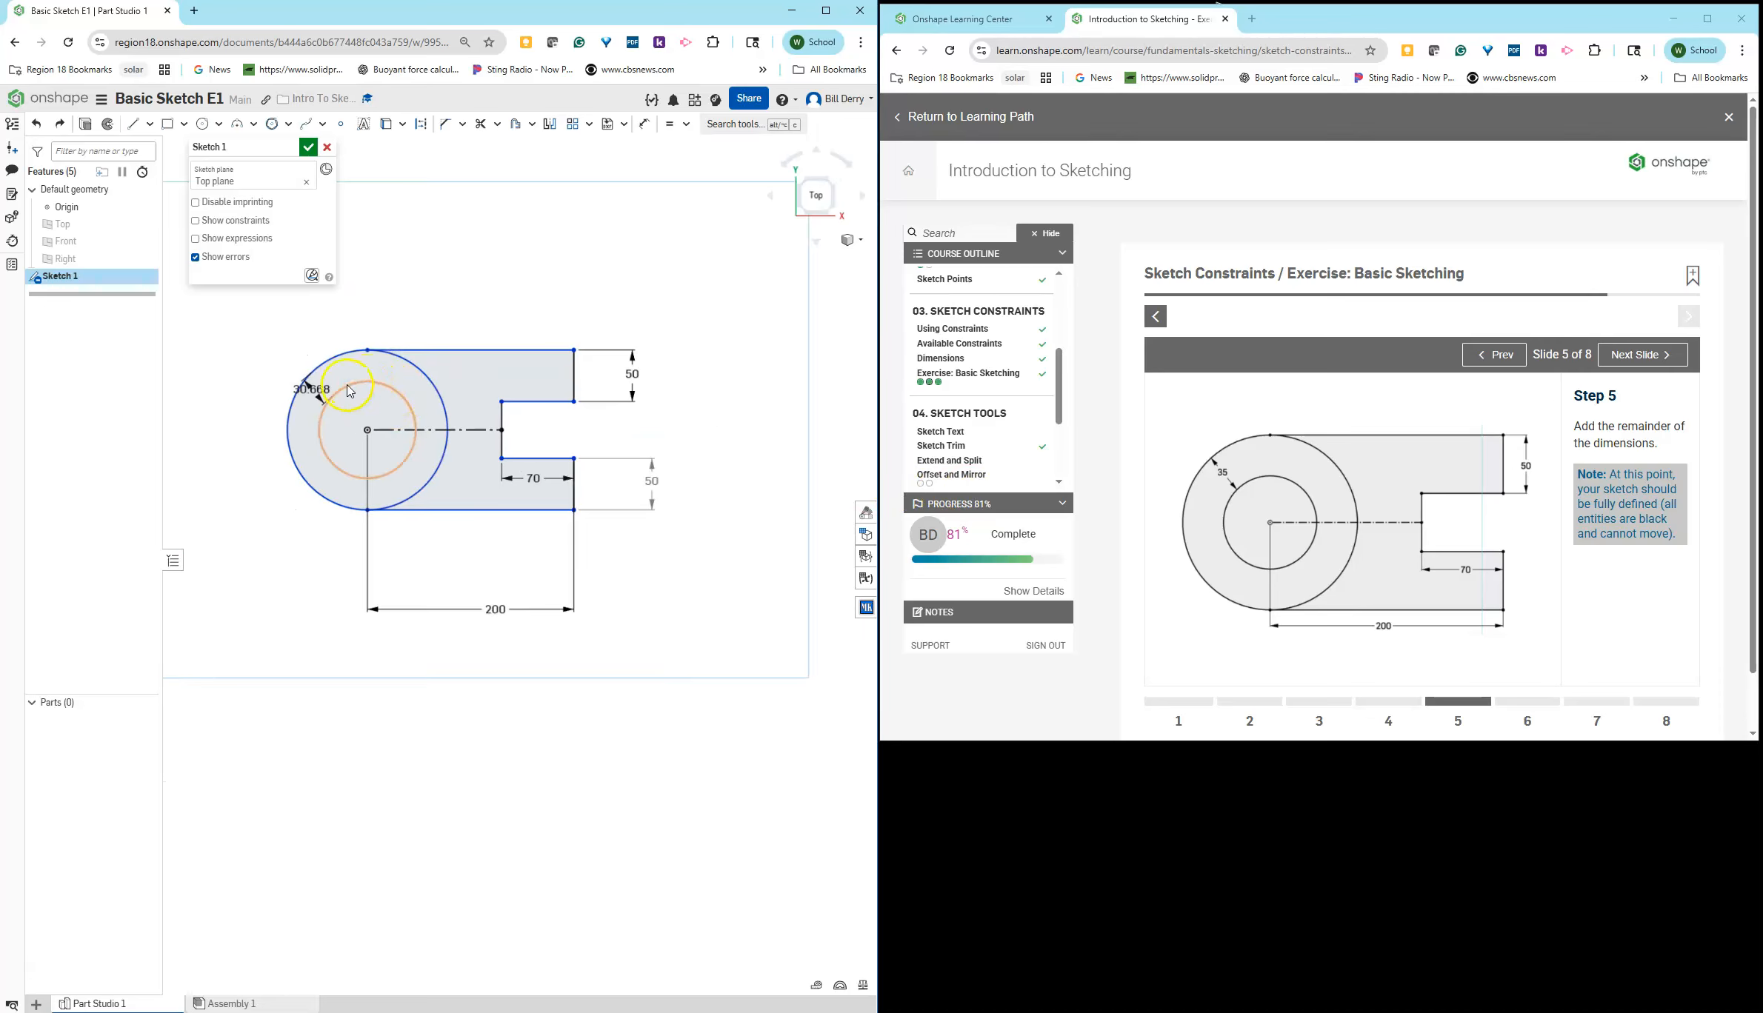
scroll(310, 392, up, 3)
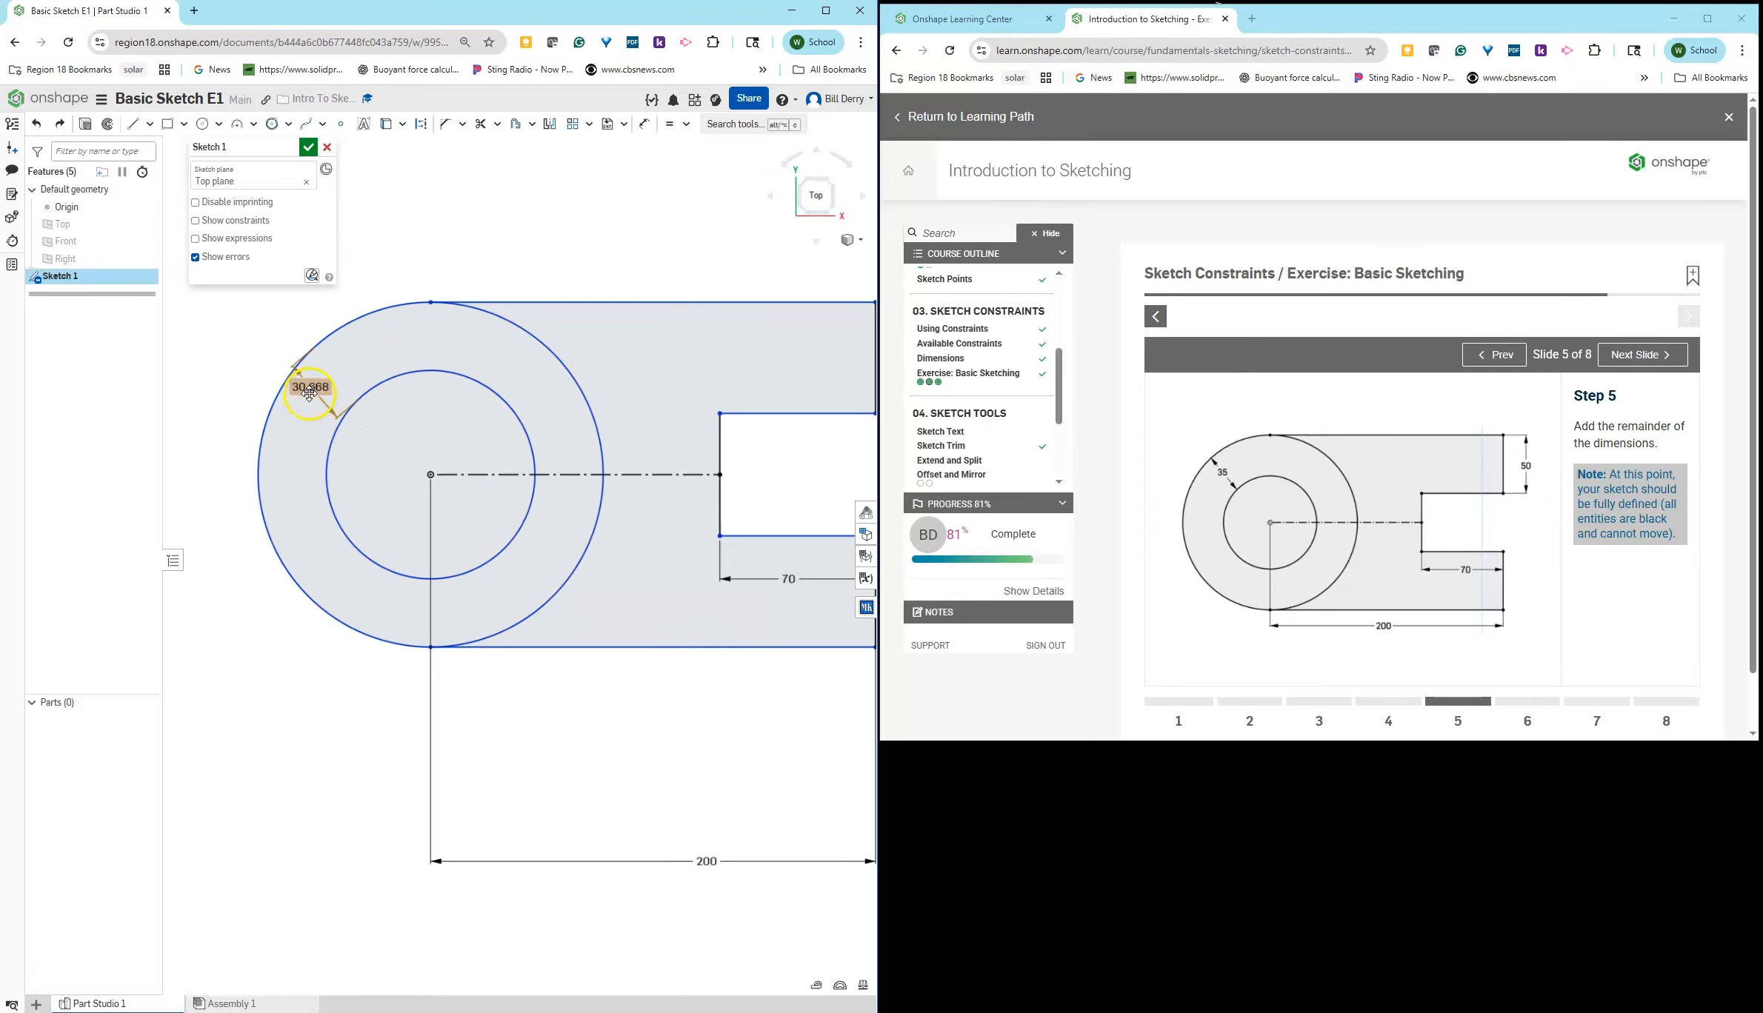
double_click(309, 385)
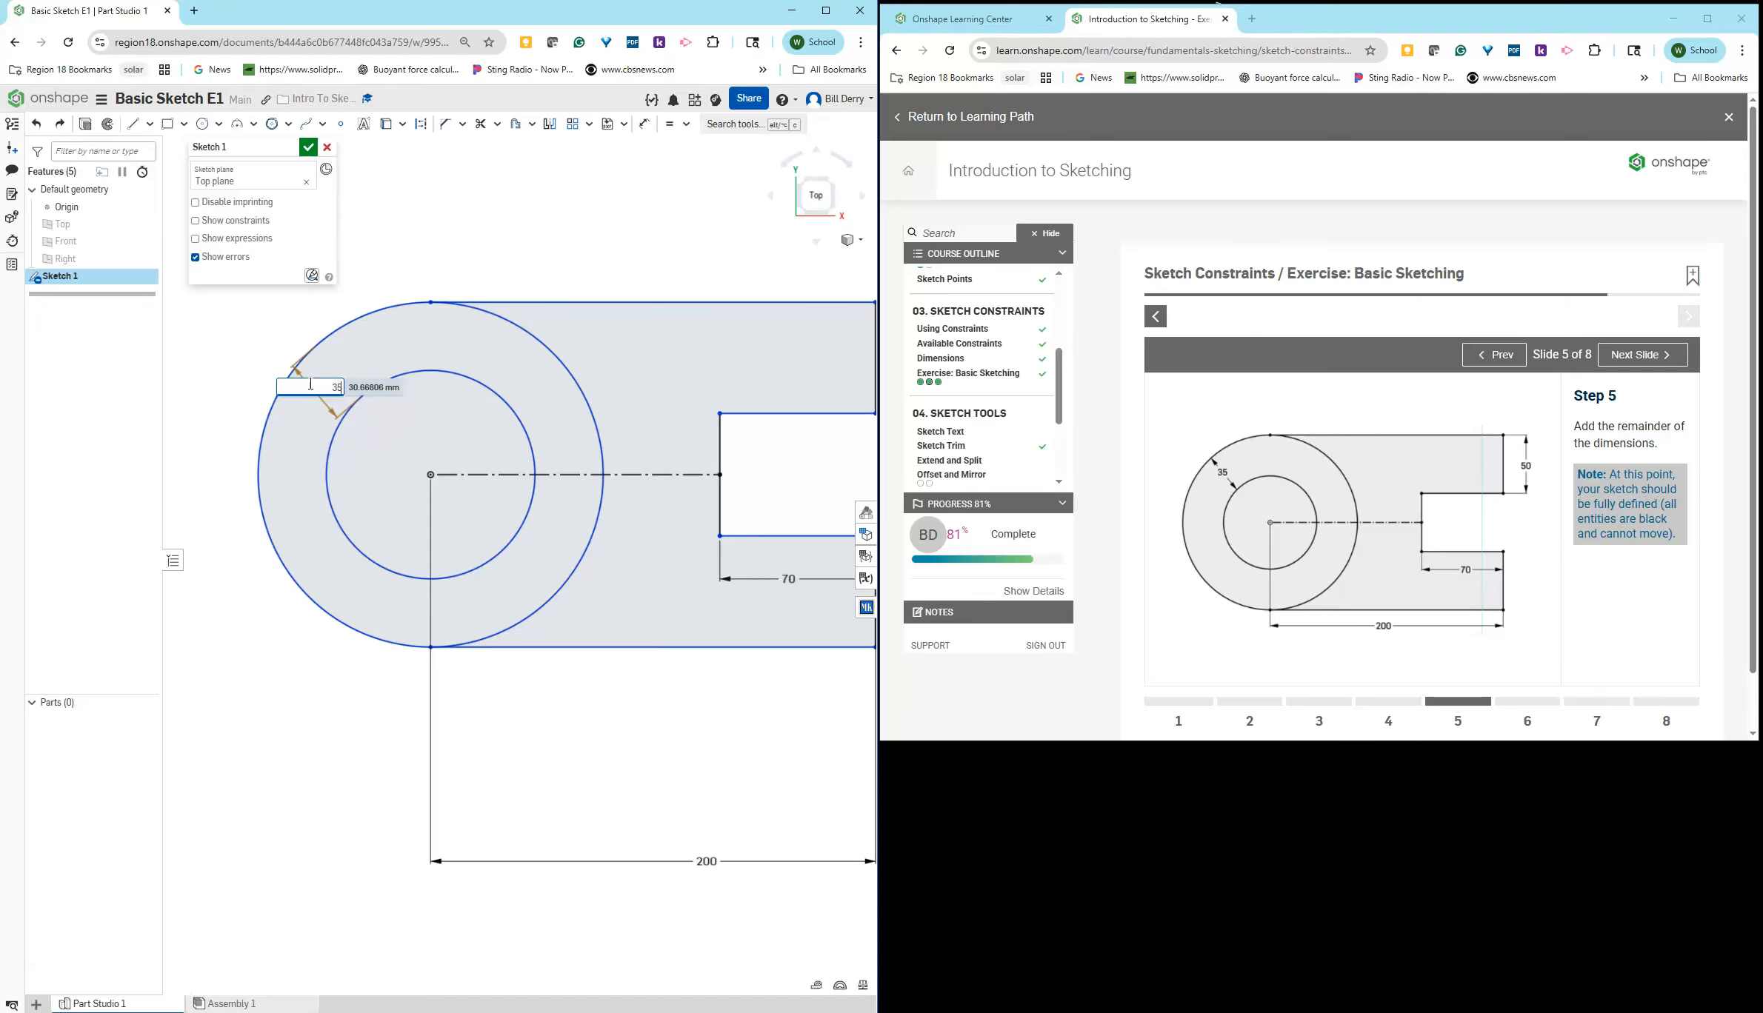
key(Return)
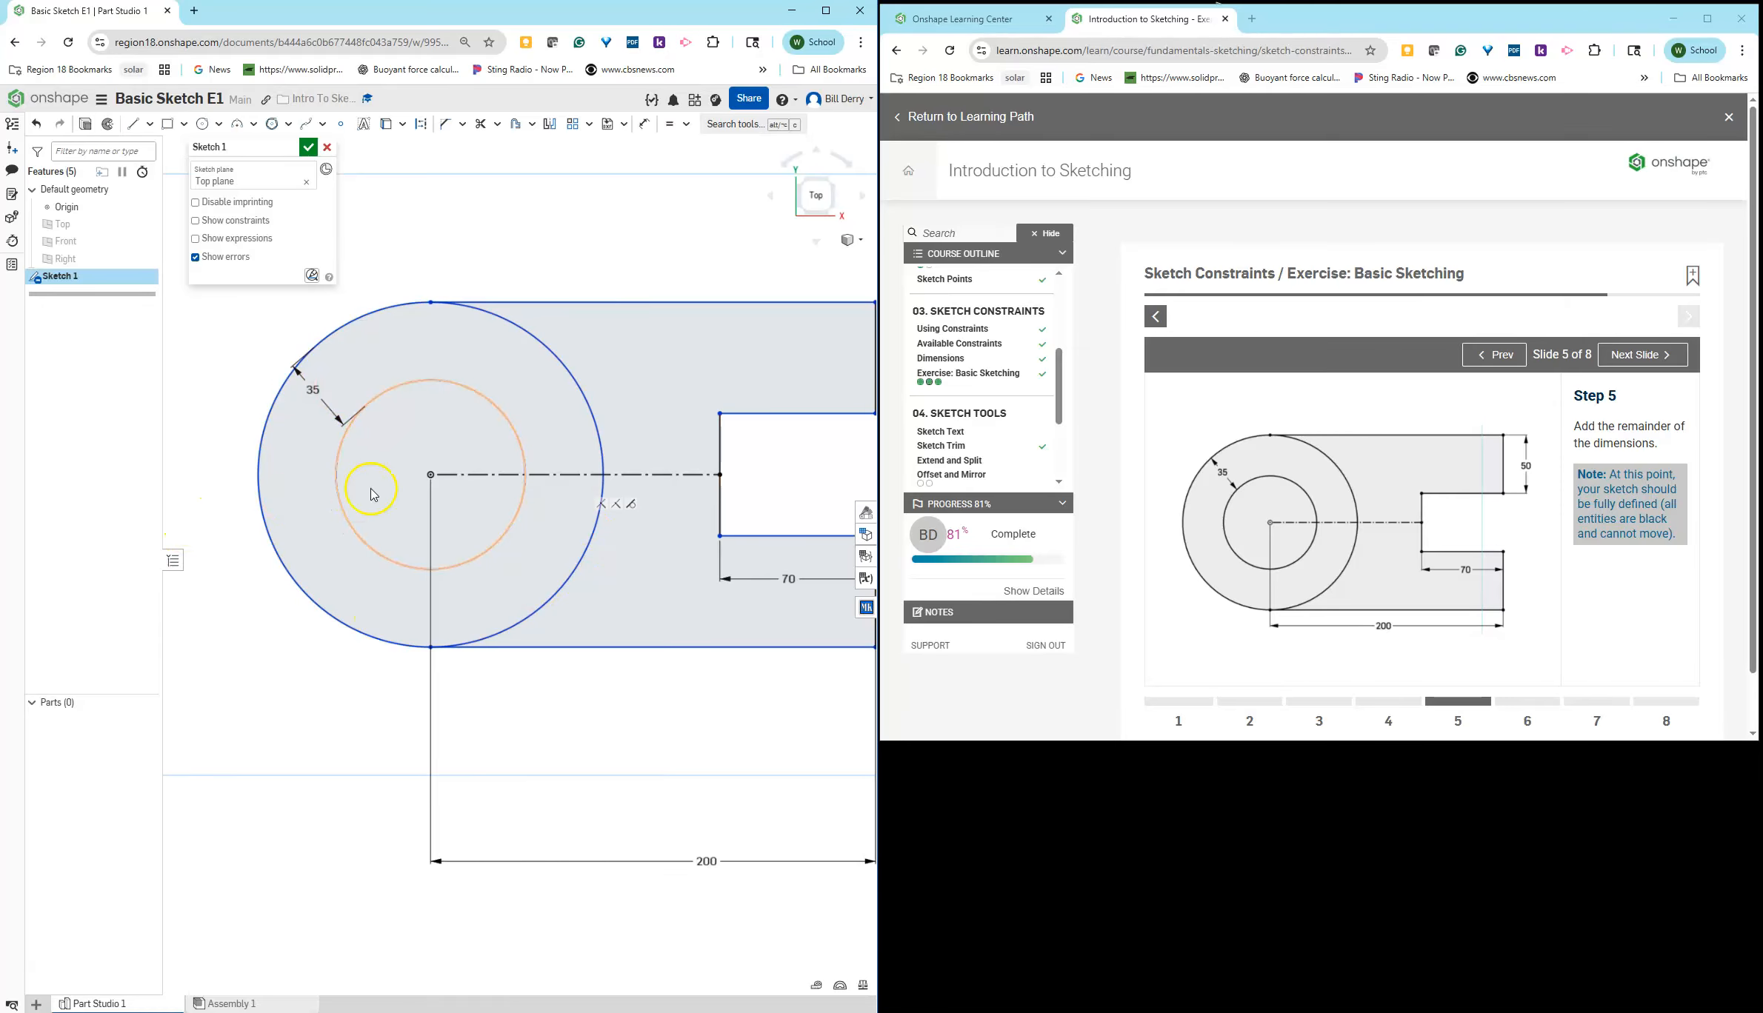
scroll(529, 602, up, 2)
scroll(529, 603, down, 4)
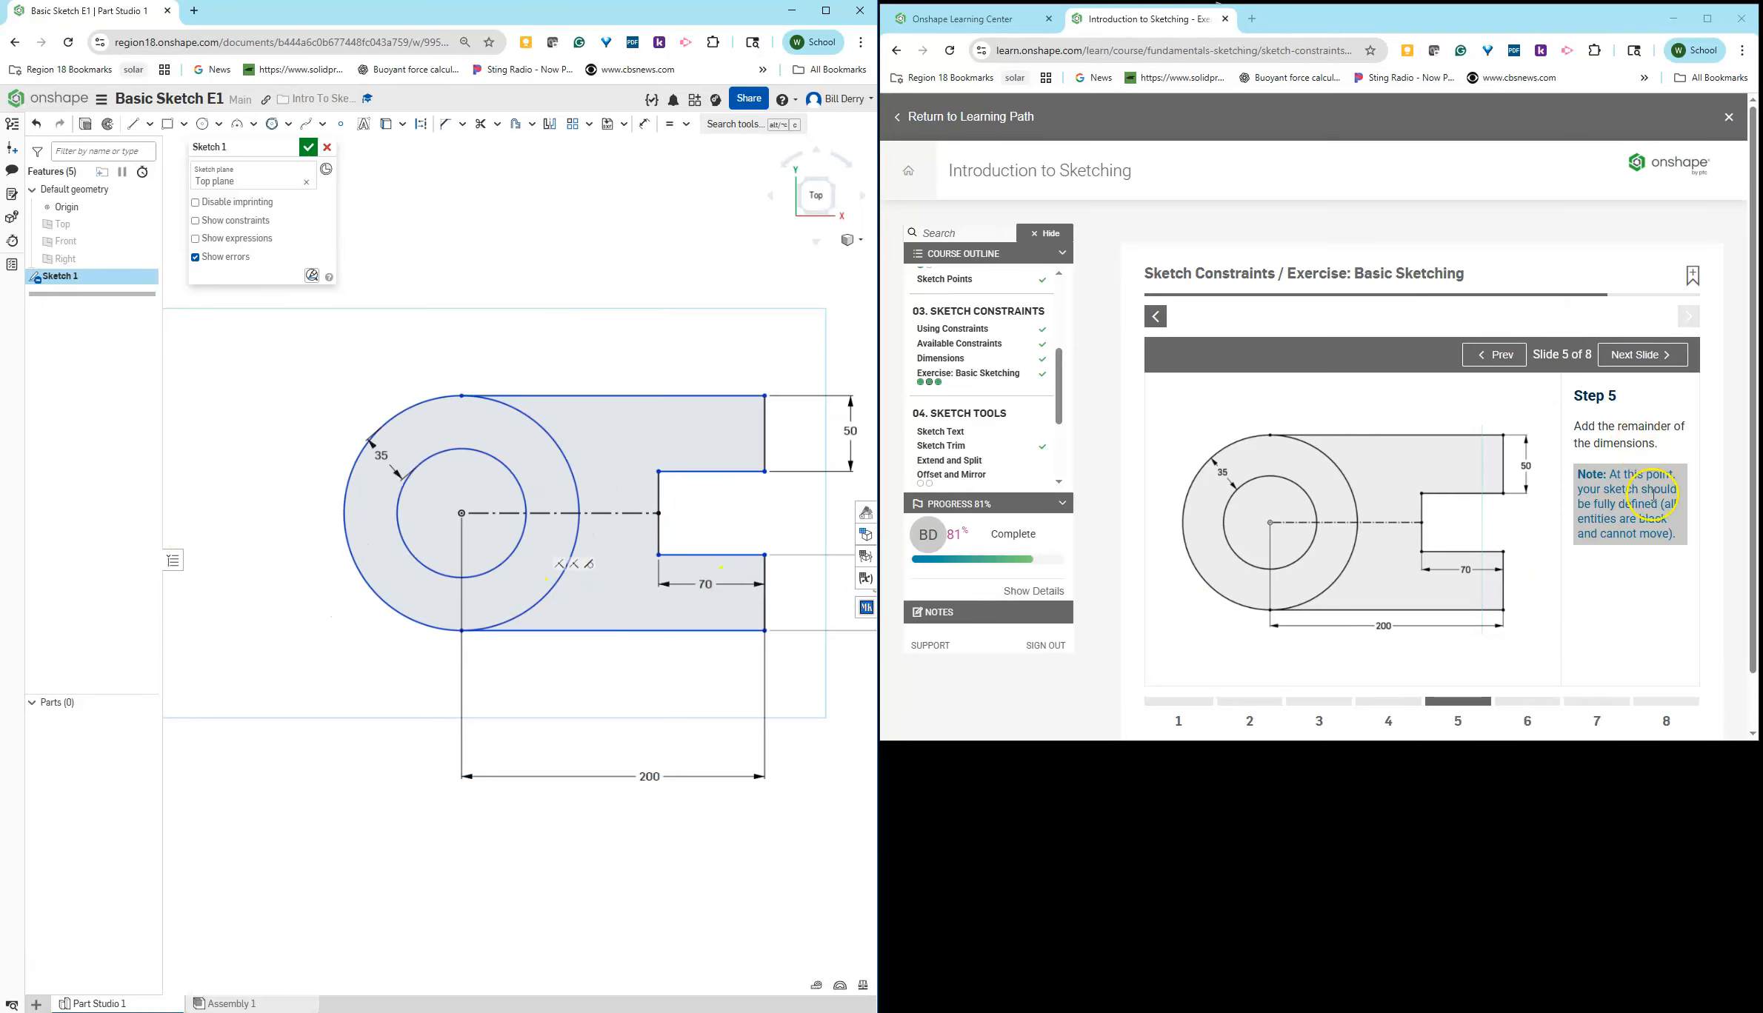
Step: Open Step 6 of the exercise and draw a horizontal construction line about 31 mm long inward from the upper end line's midpoint
click(1638, 354)
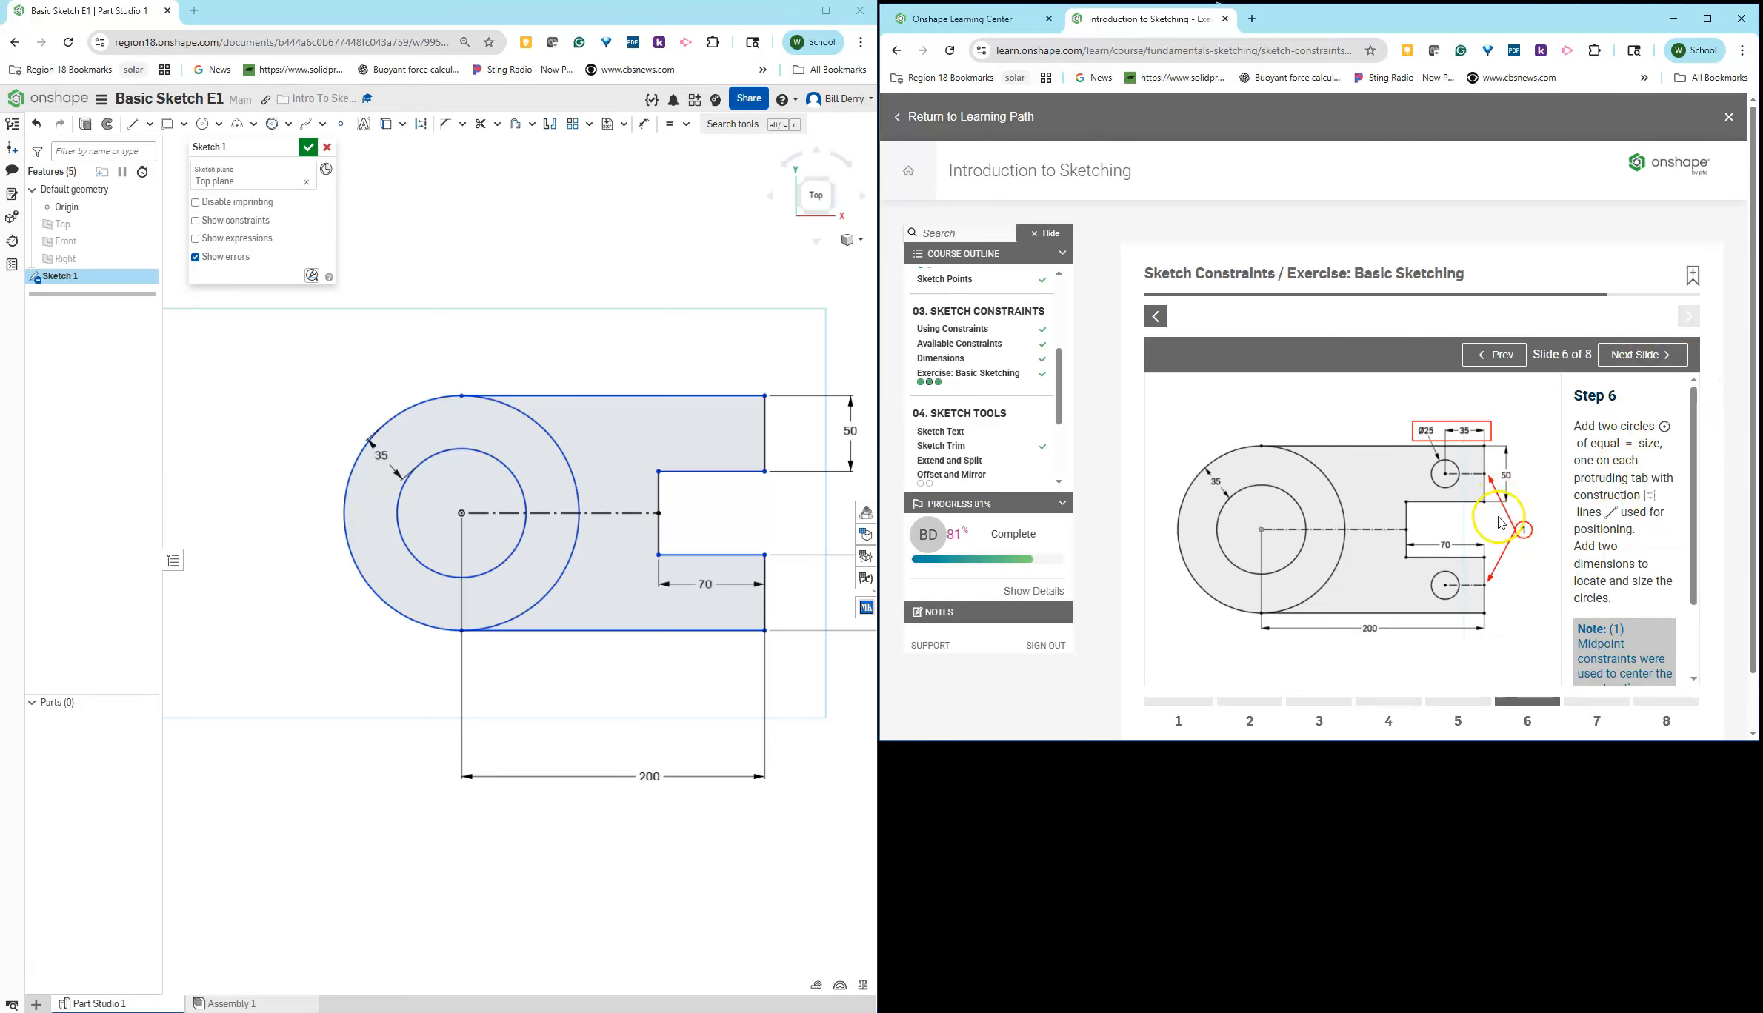
scroll(776, 461, up, 2)
scroll(775, 462, down, 2)
click(202, 125)
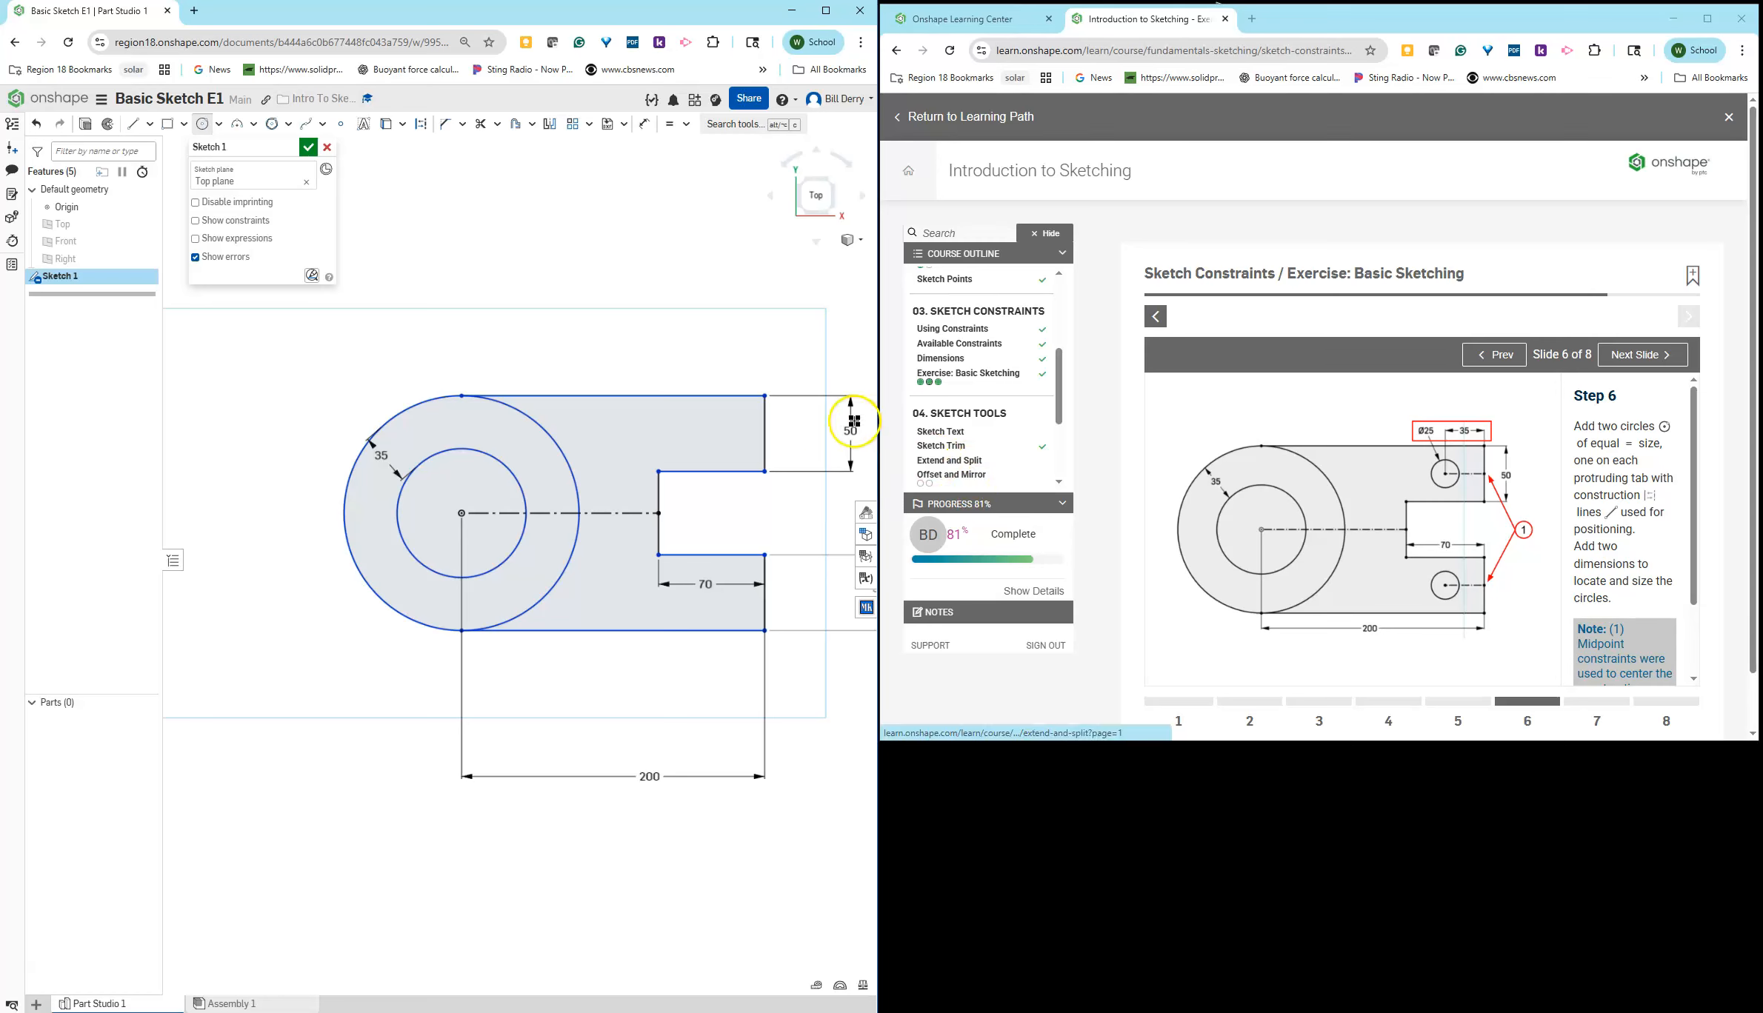
click(126, 126)
click(421, 123)
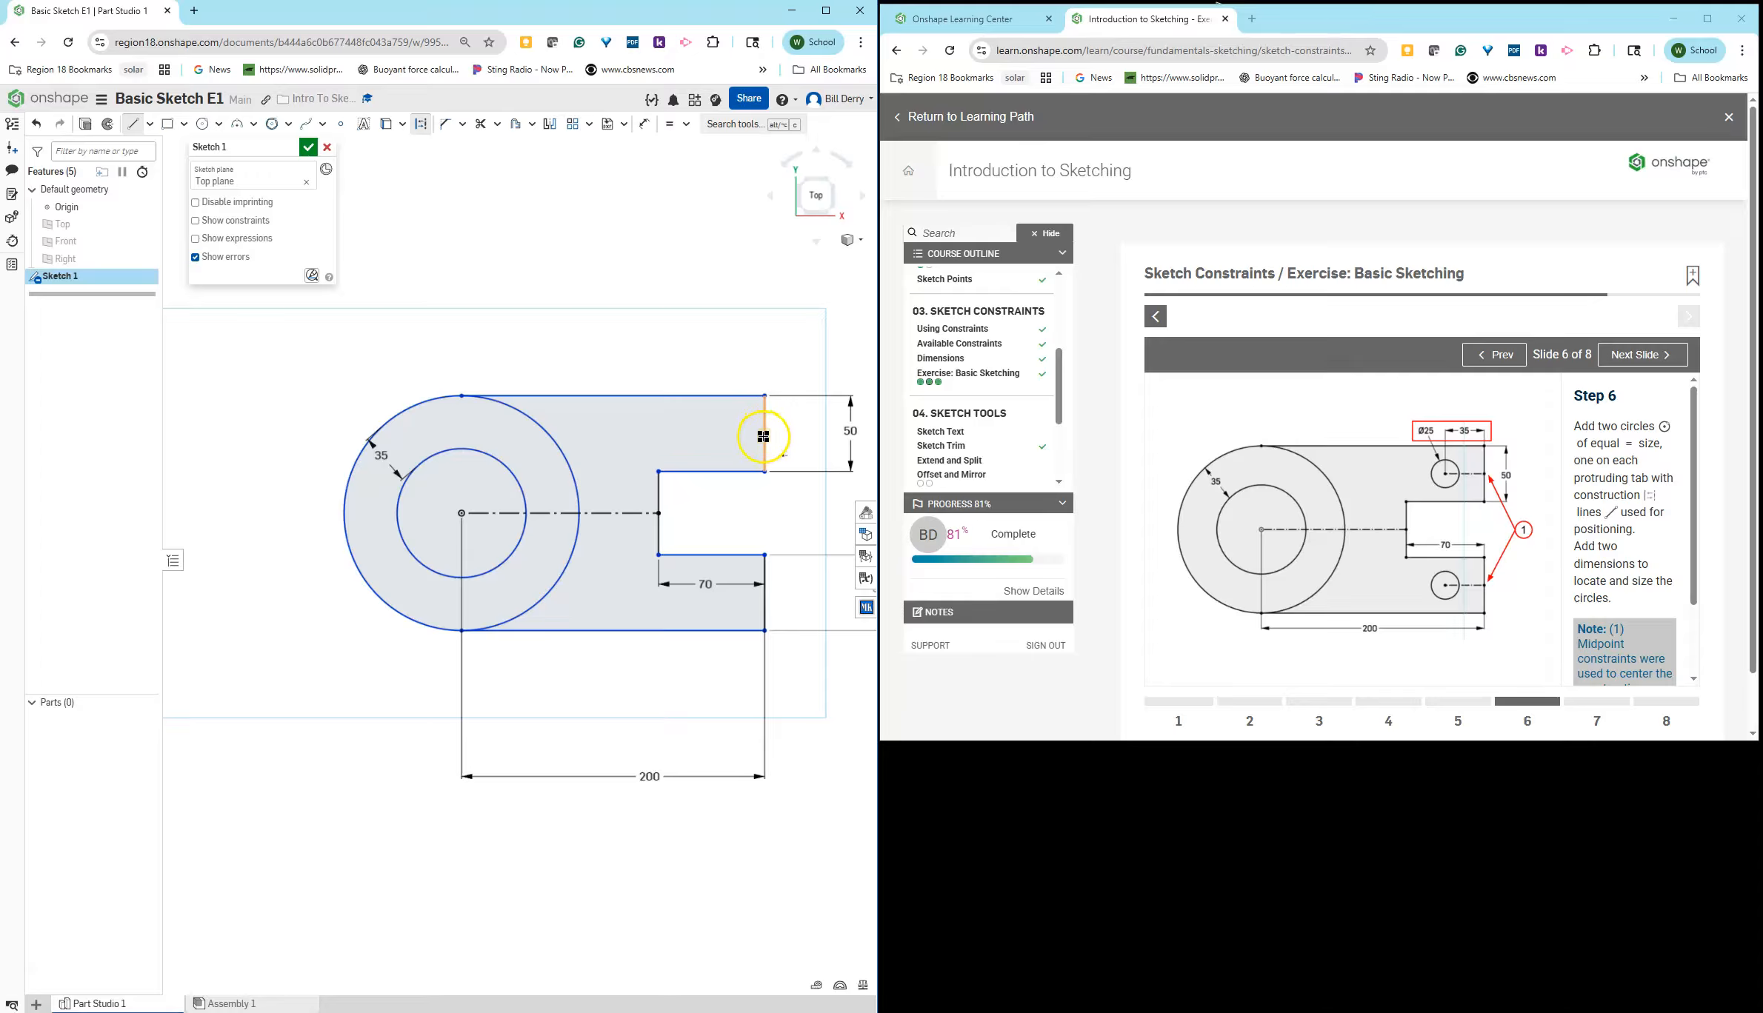
click(717, 433)
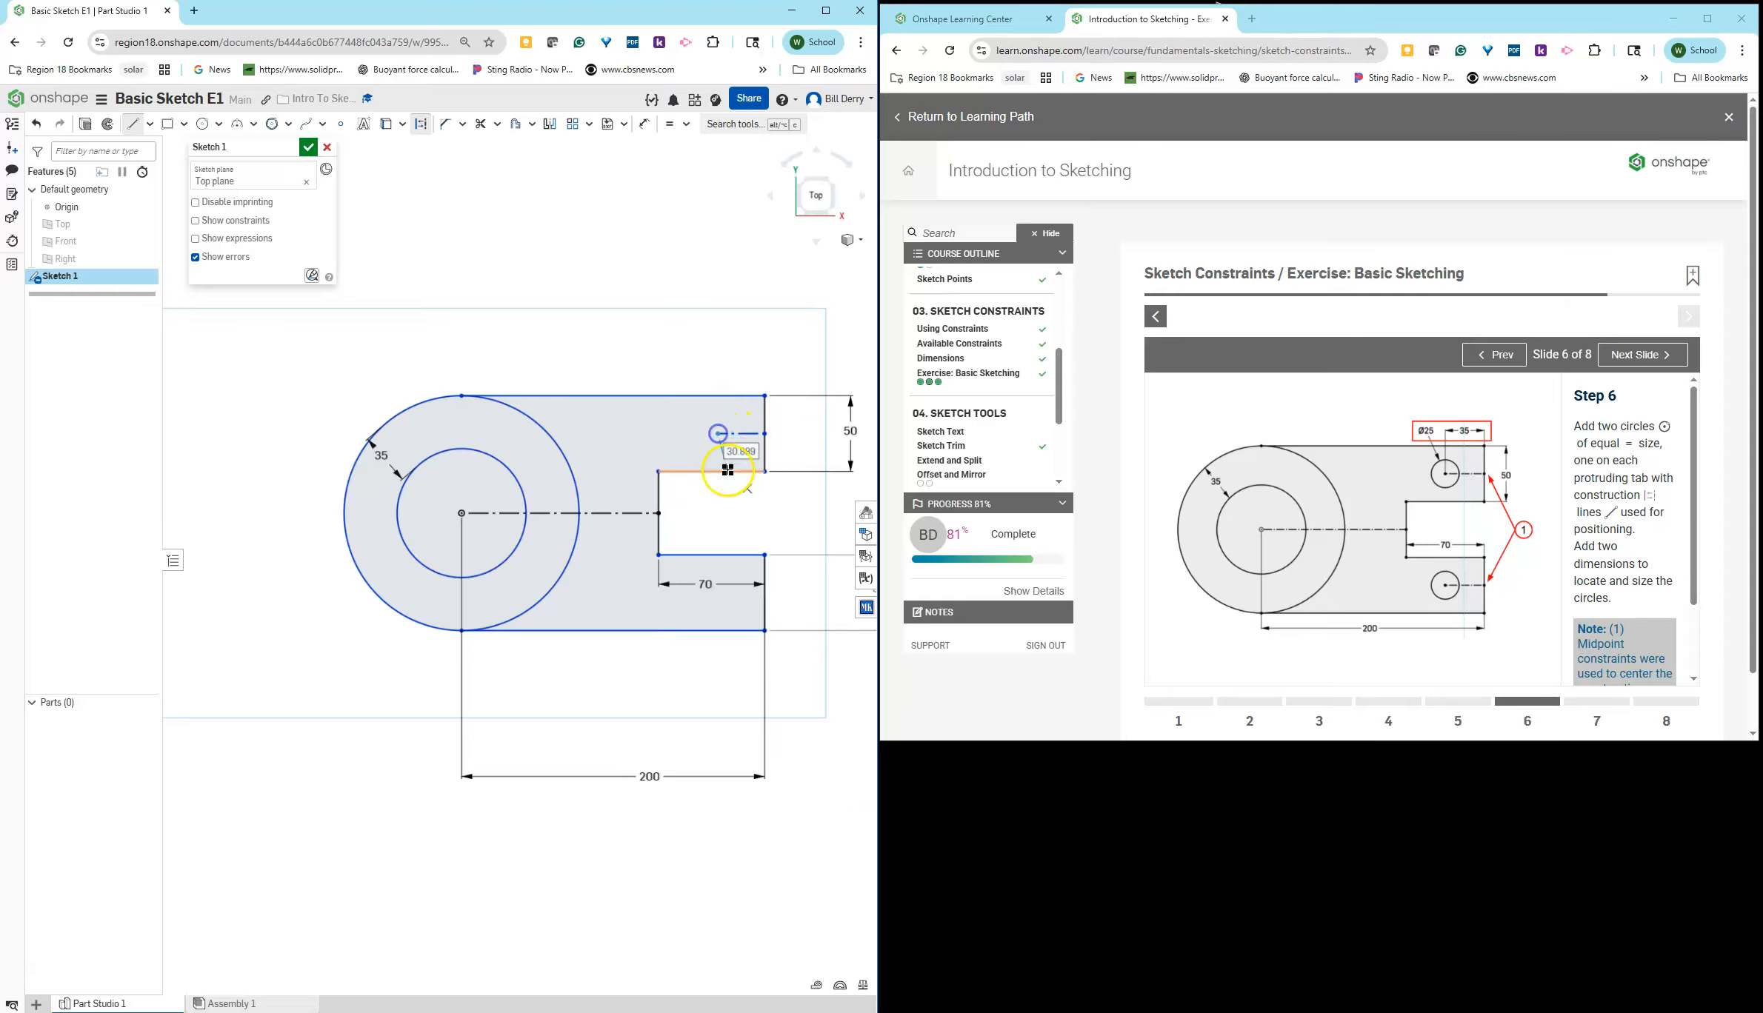
Step: Draw a circle centred on the inner end of the new construction line and dimension its diameter as 25 mm
scroll(730, 468, up, 3)
scroll(730, 468, down, 5)
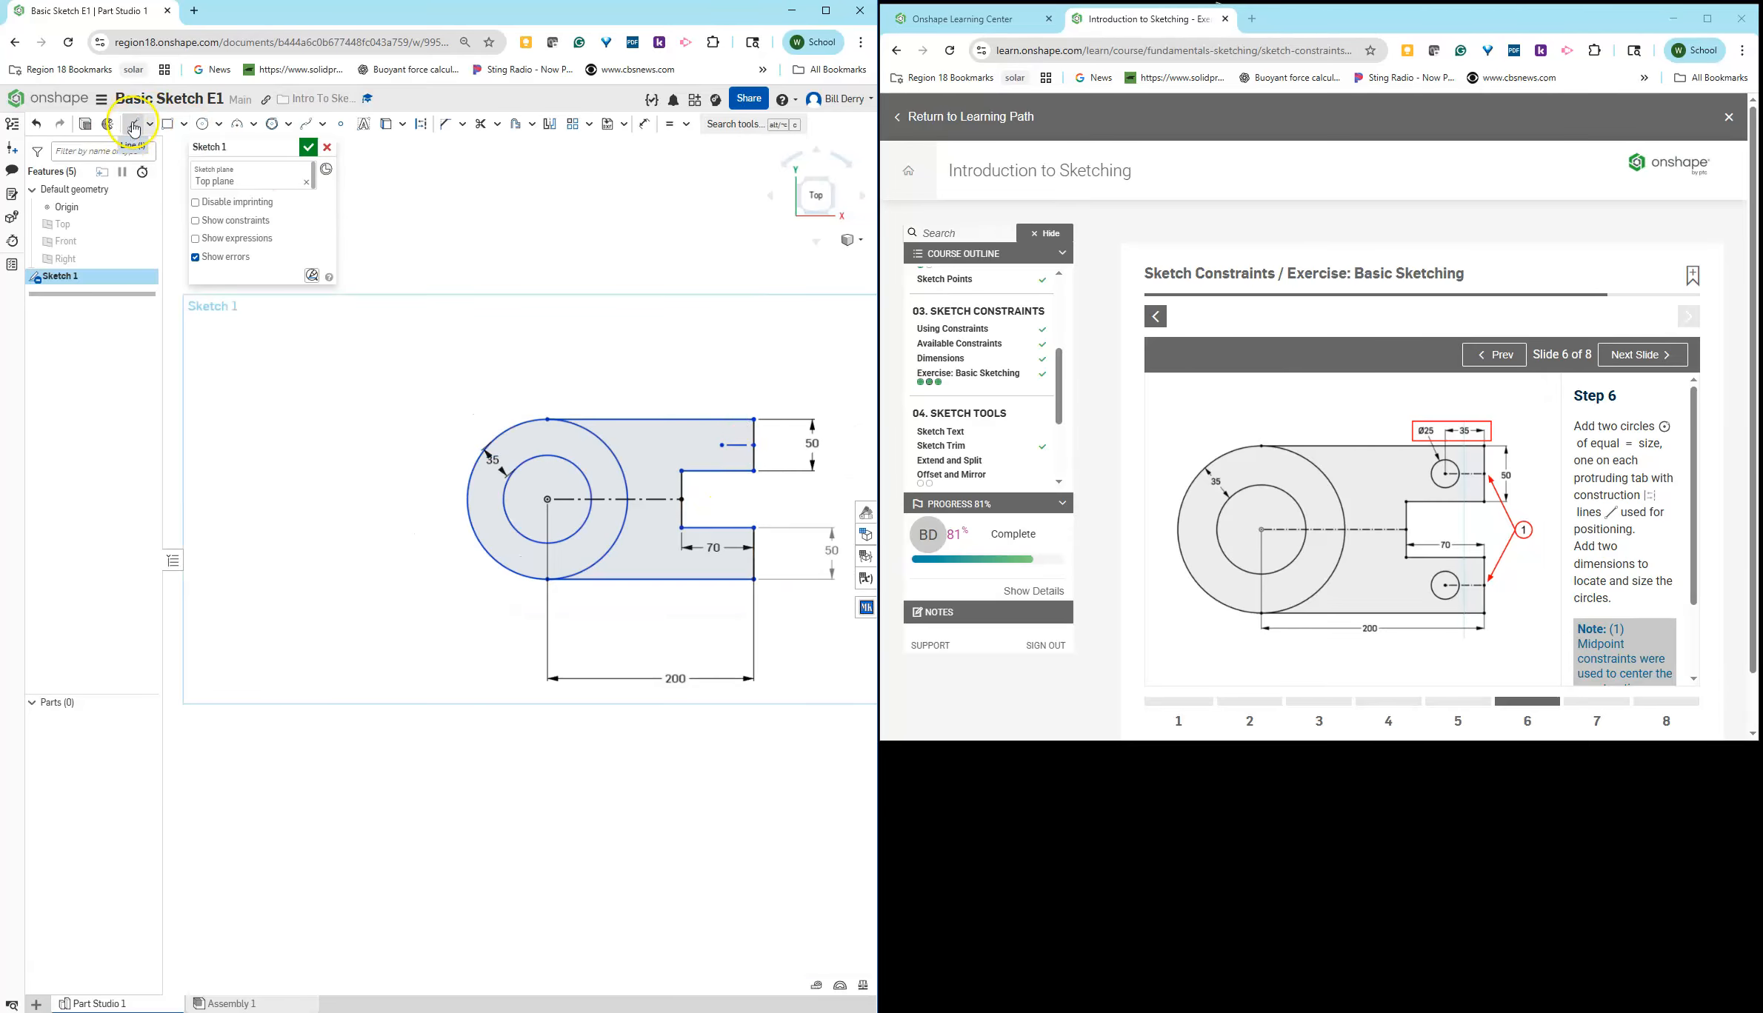
click(202, 124)
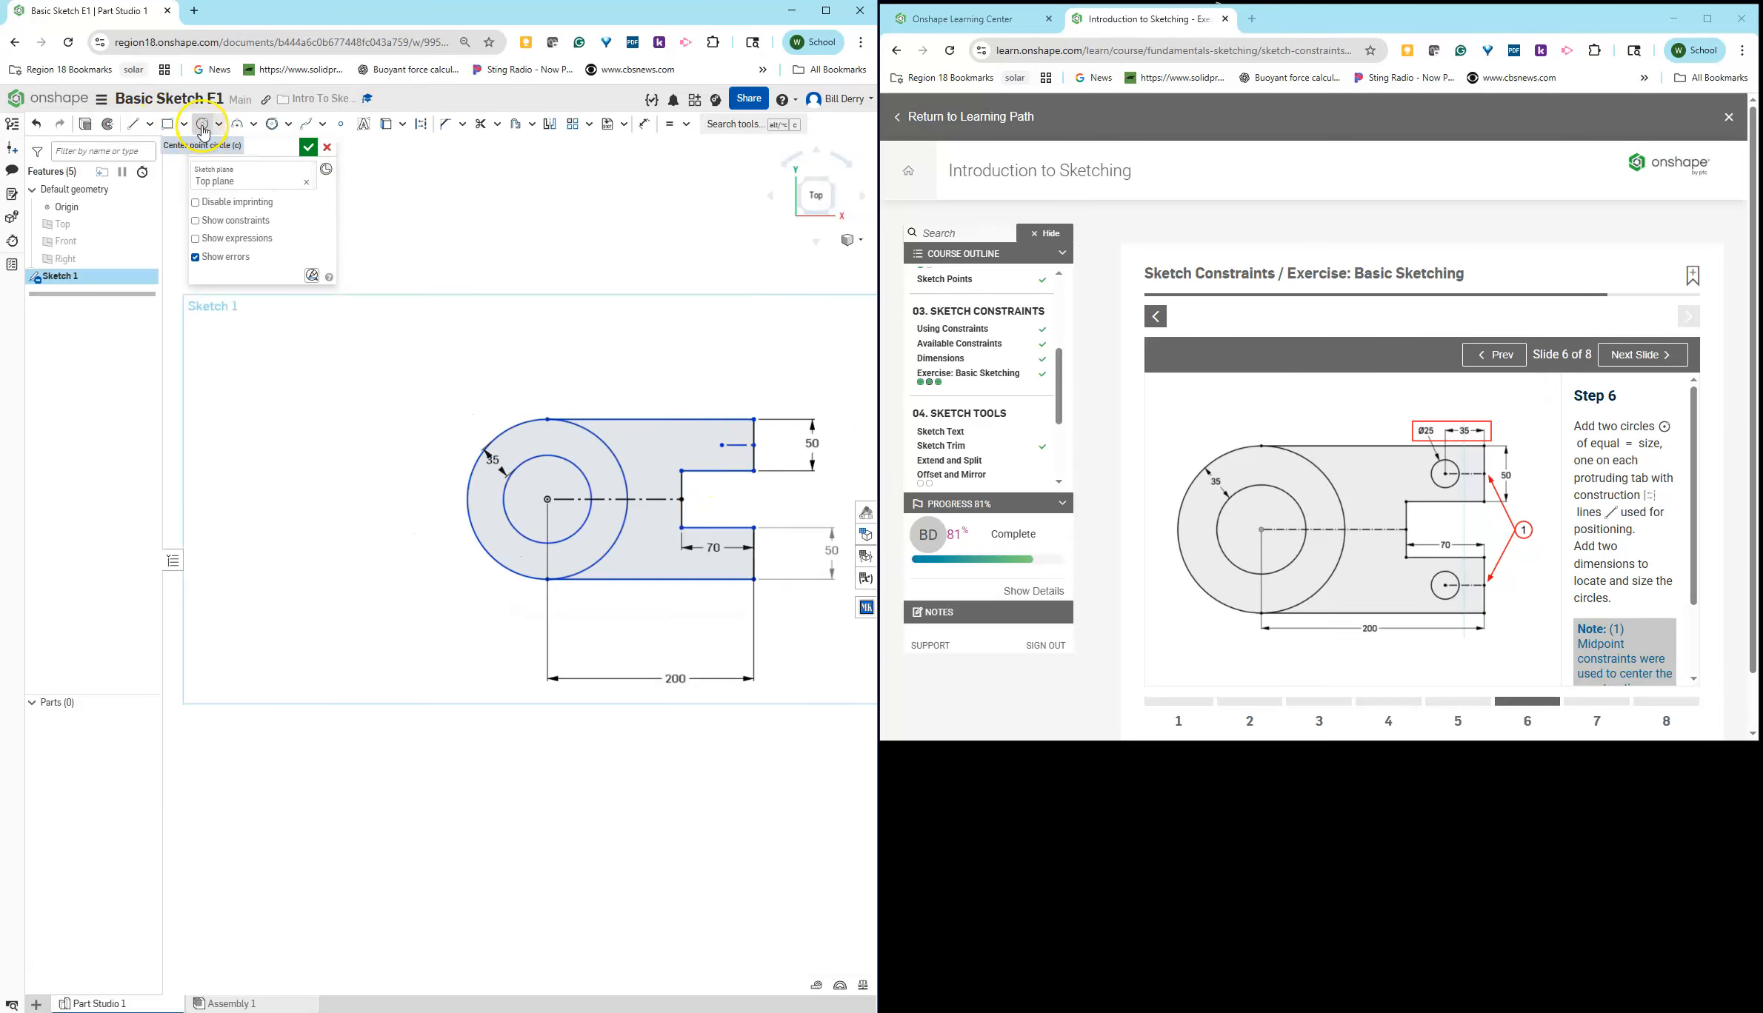
click(731, 462)
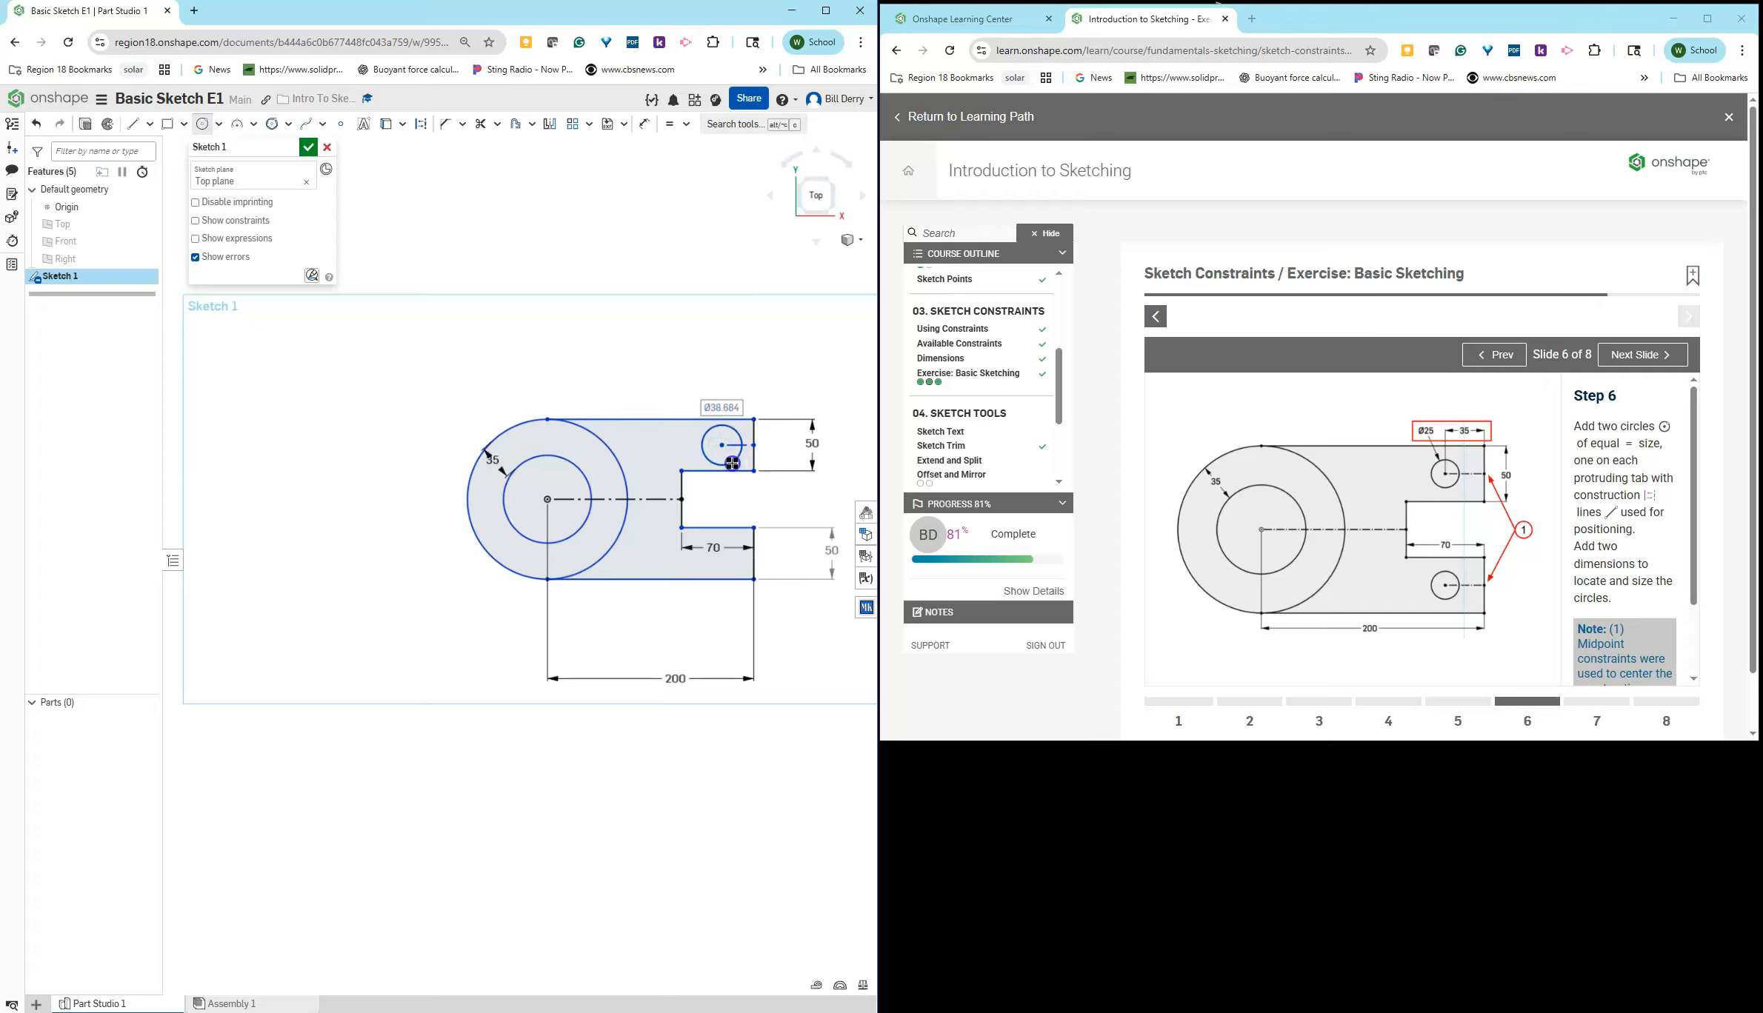
key(d)
click(732, 437)
click(724, 376)
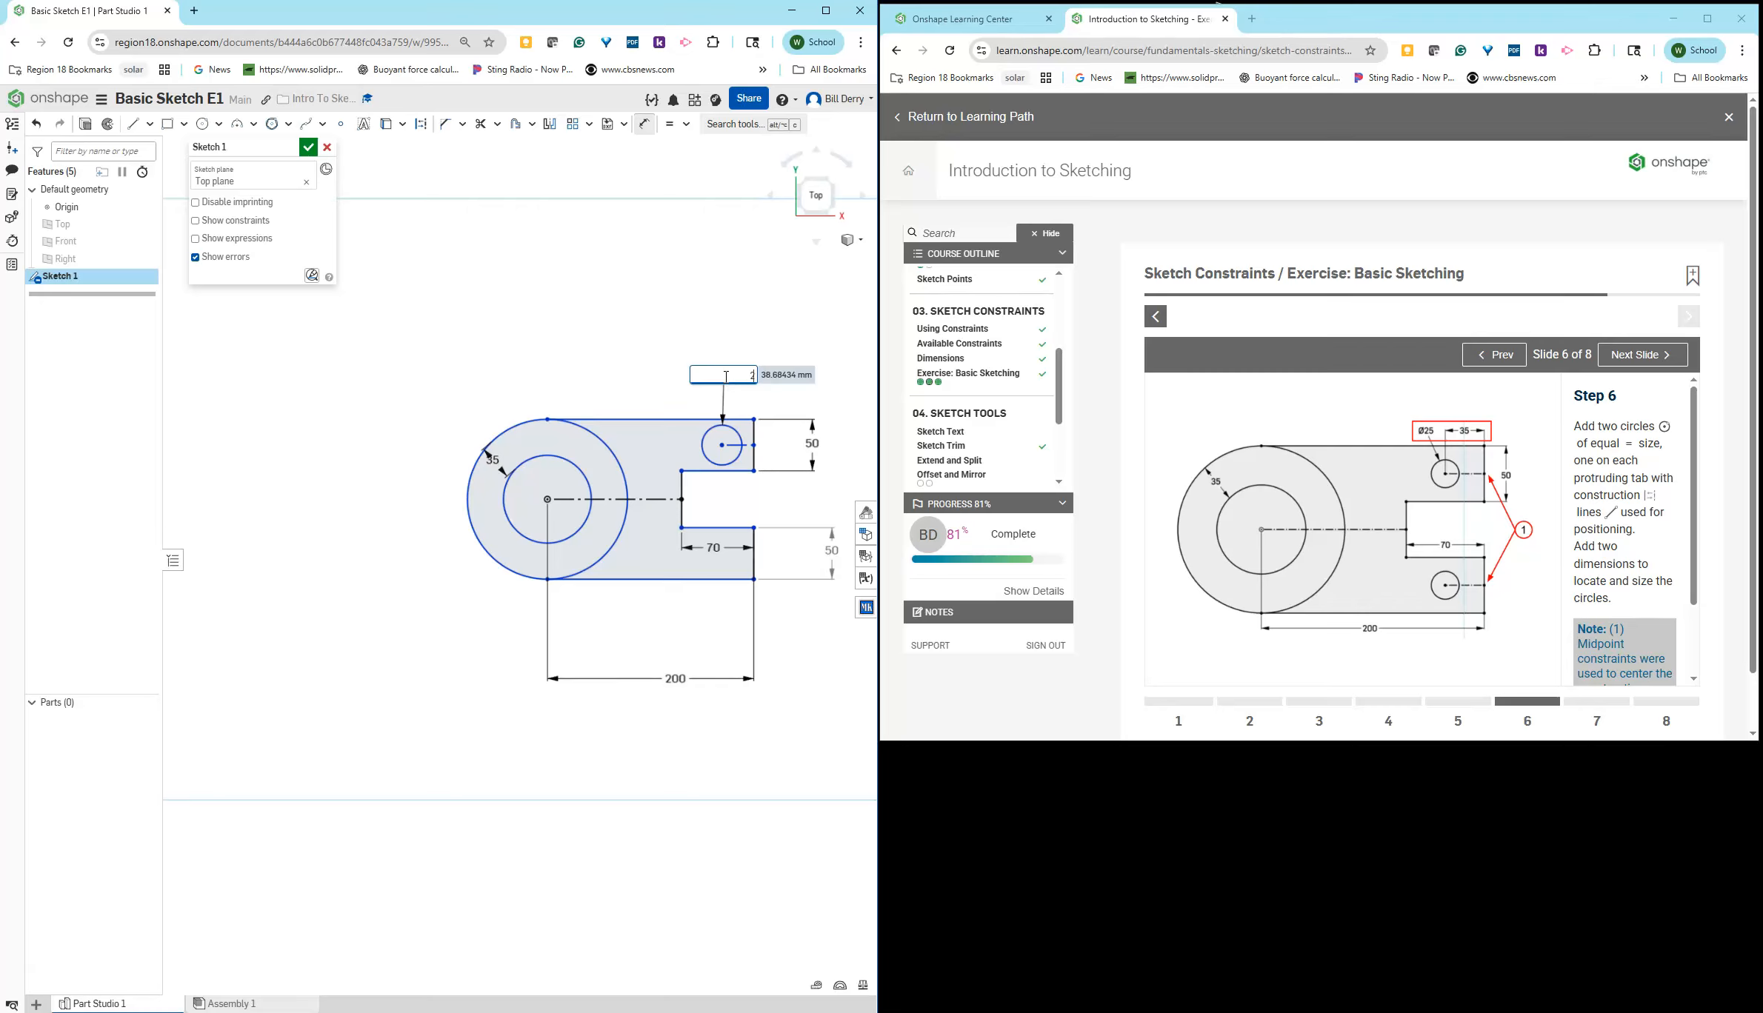
key(Return)
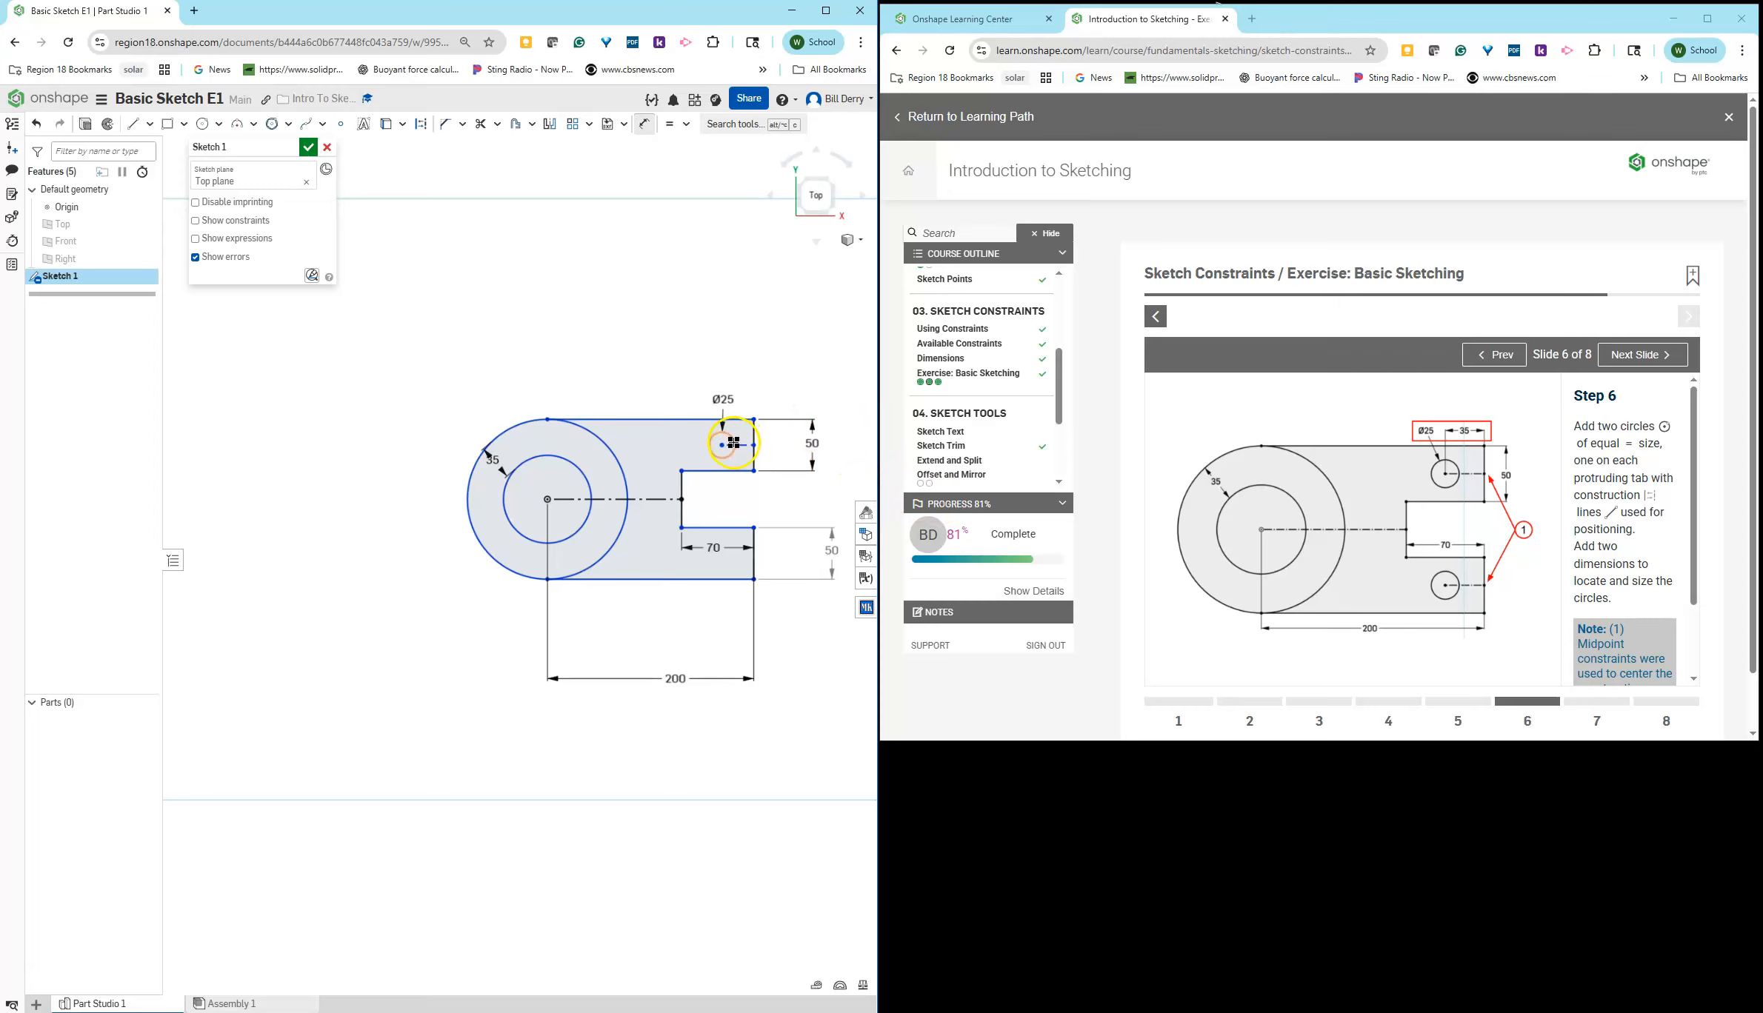
Step: Dimension the horizontal construction line in the upper tab as 35 mm, and return to the Part Studio sketch
click(747, 357)
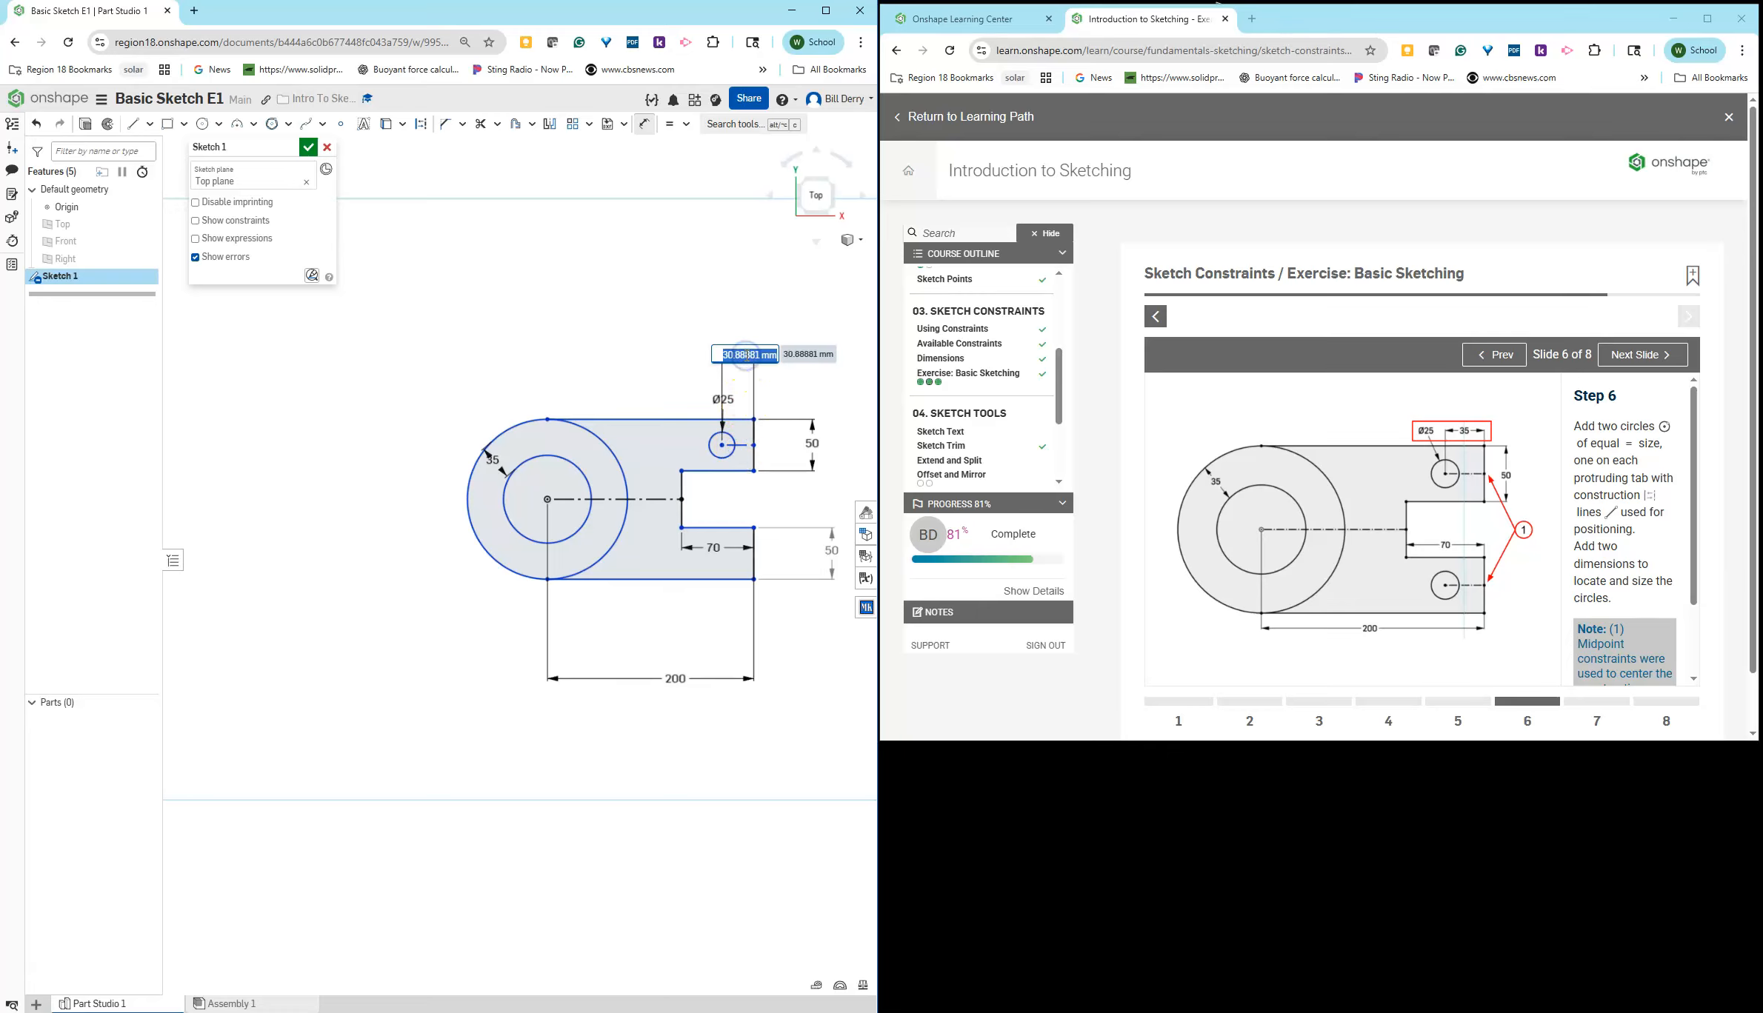
key(Return)
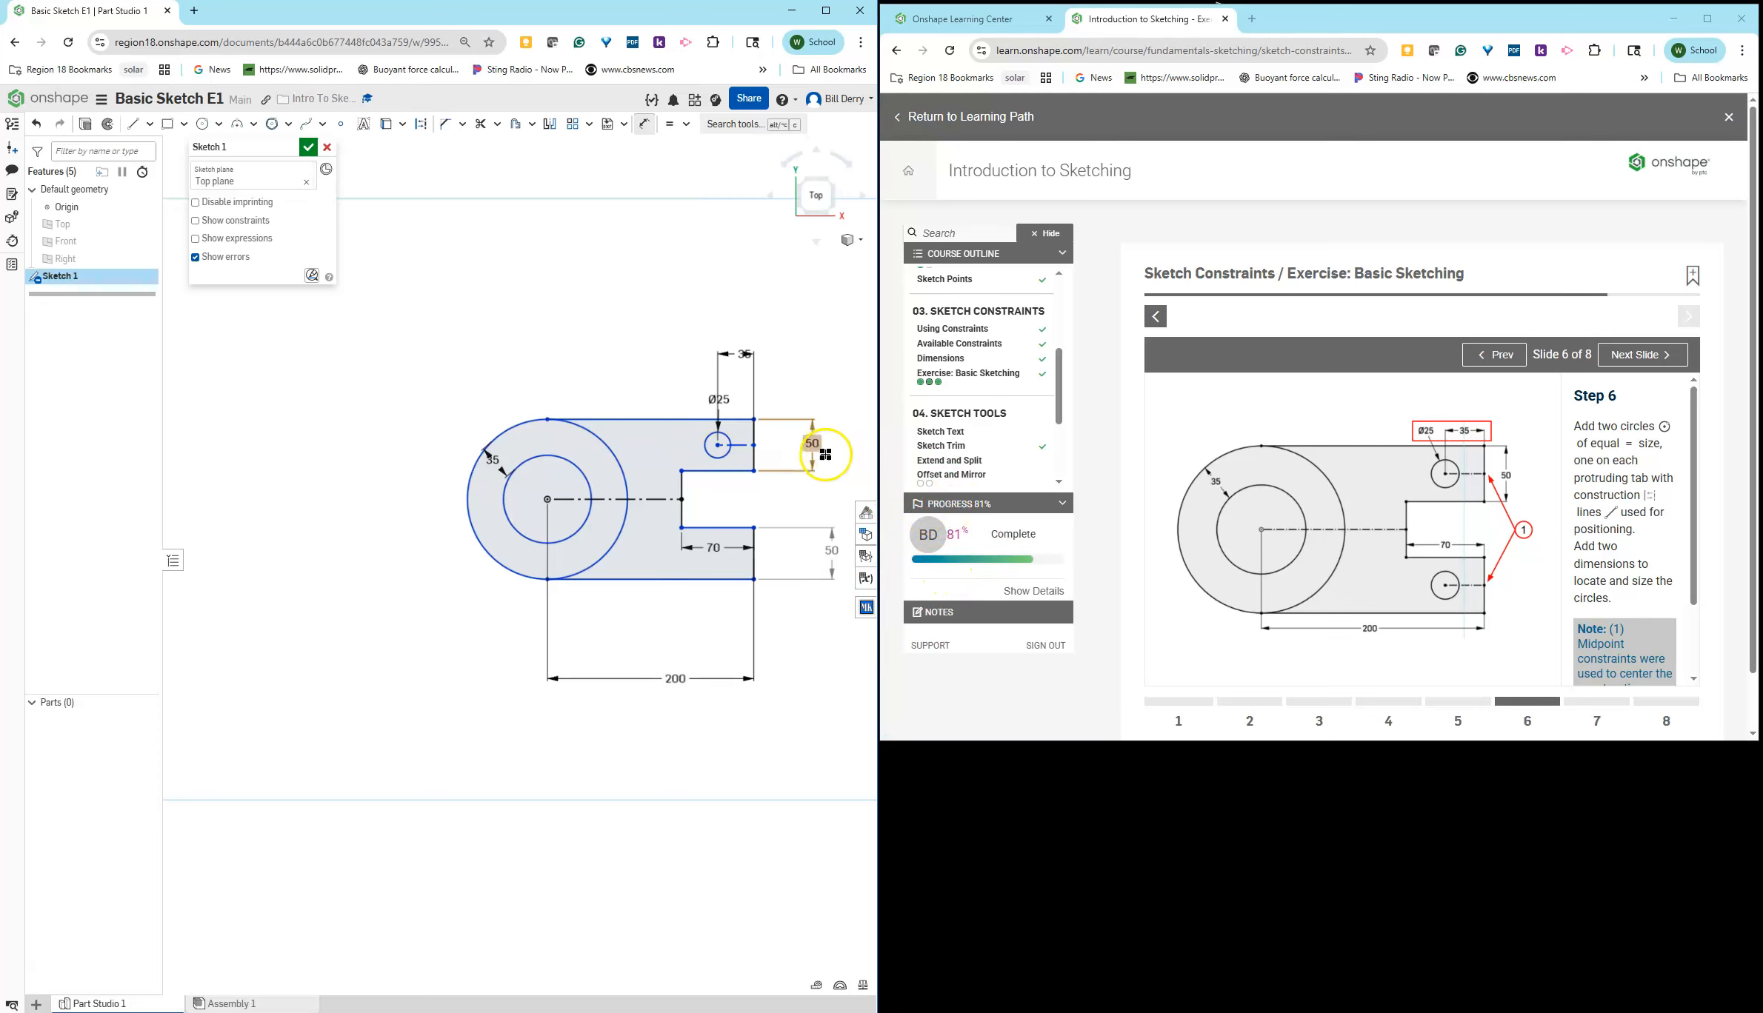
scroll(818, 453, up, 5)
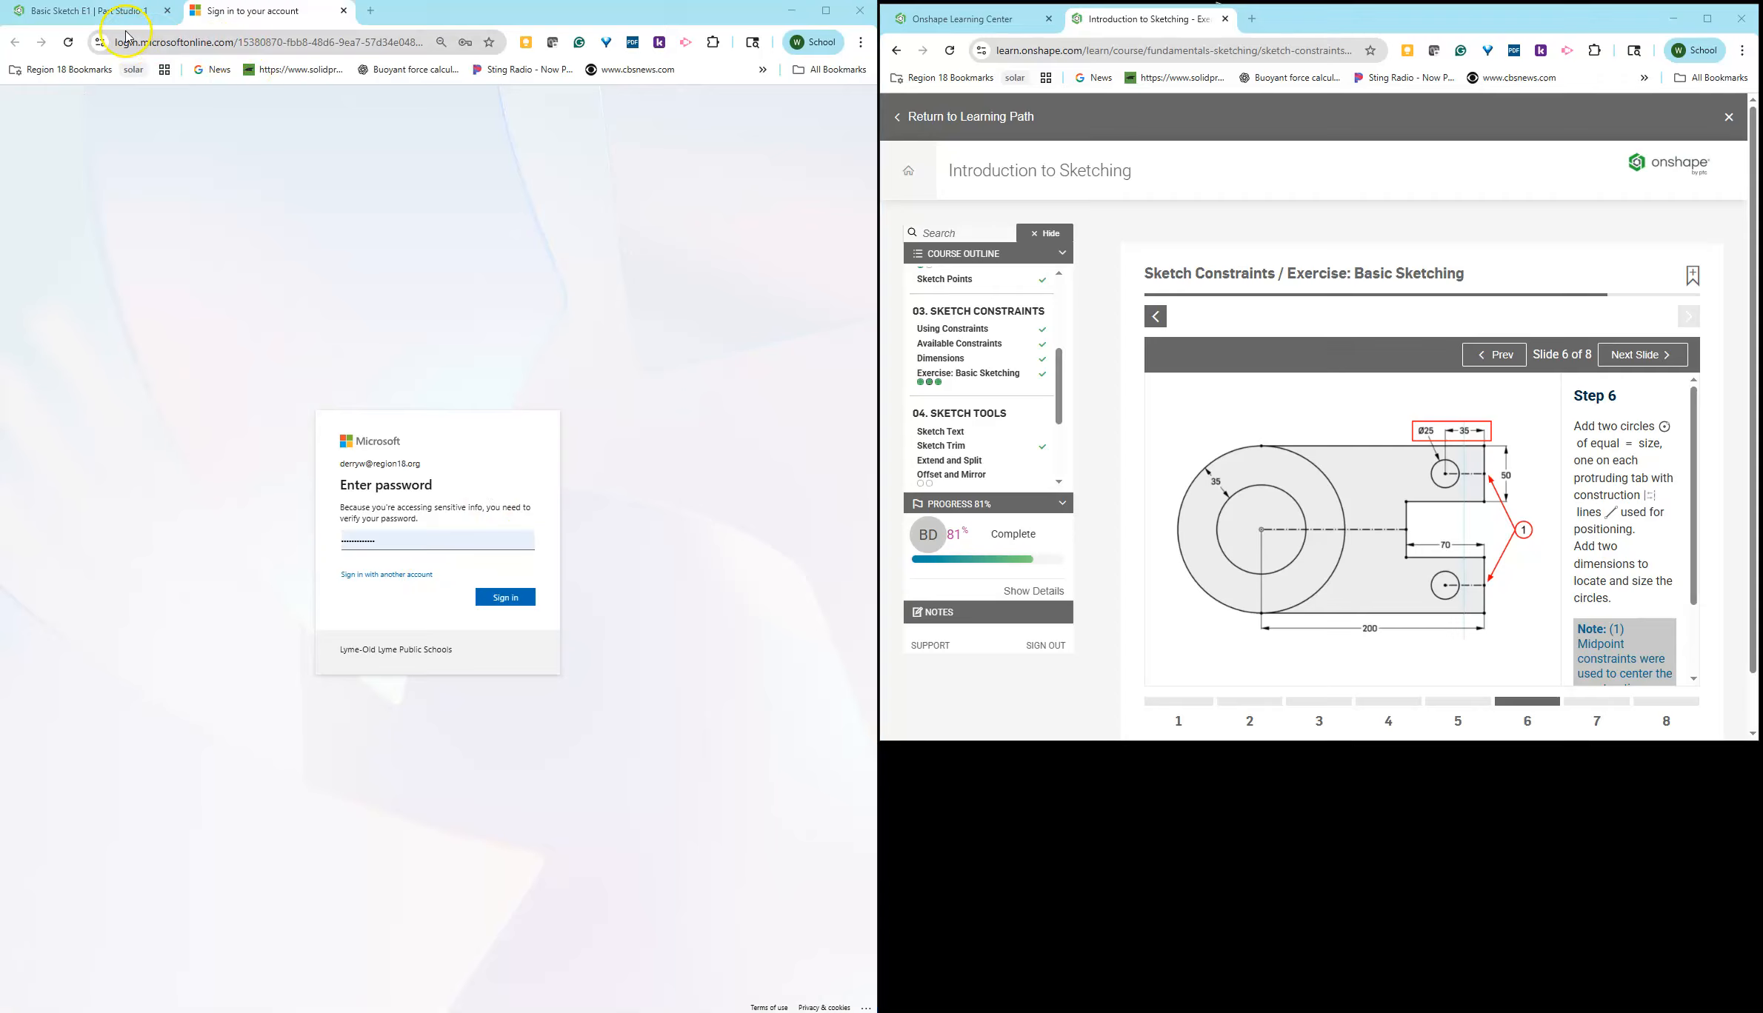
click(122, 11)
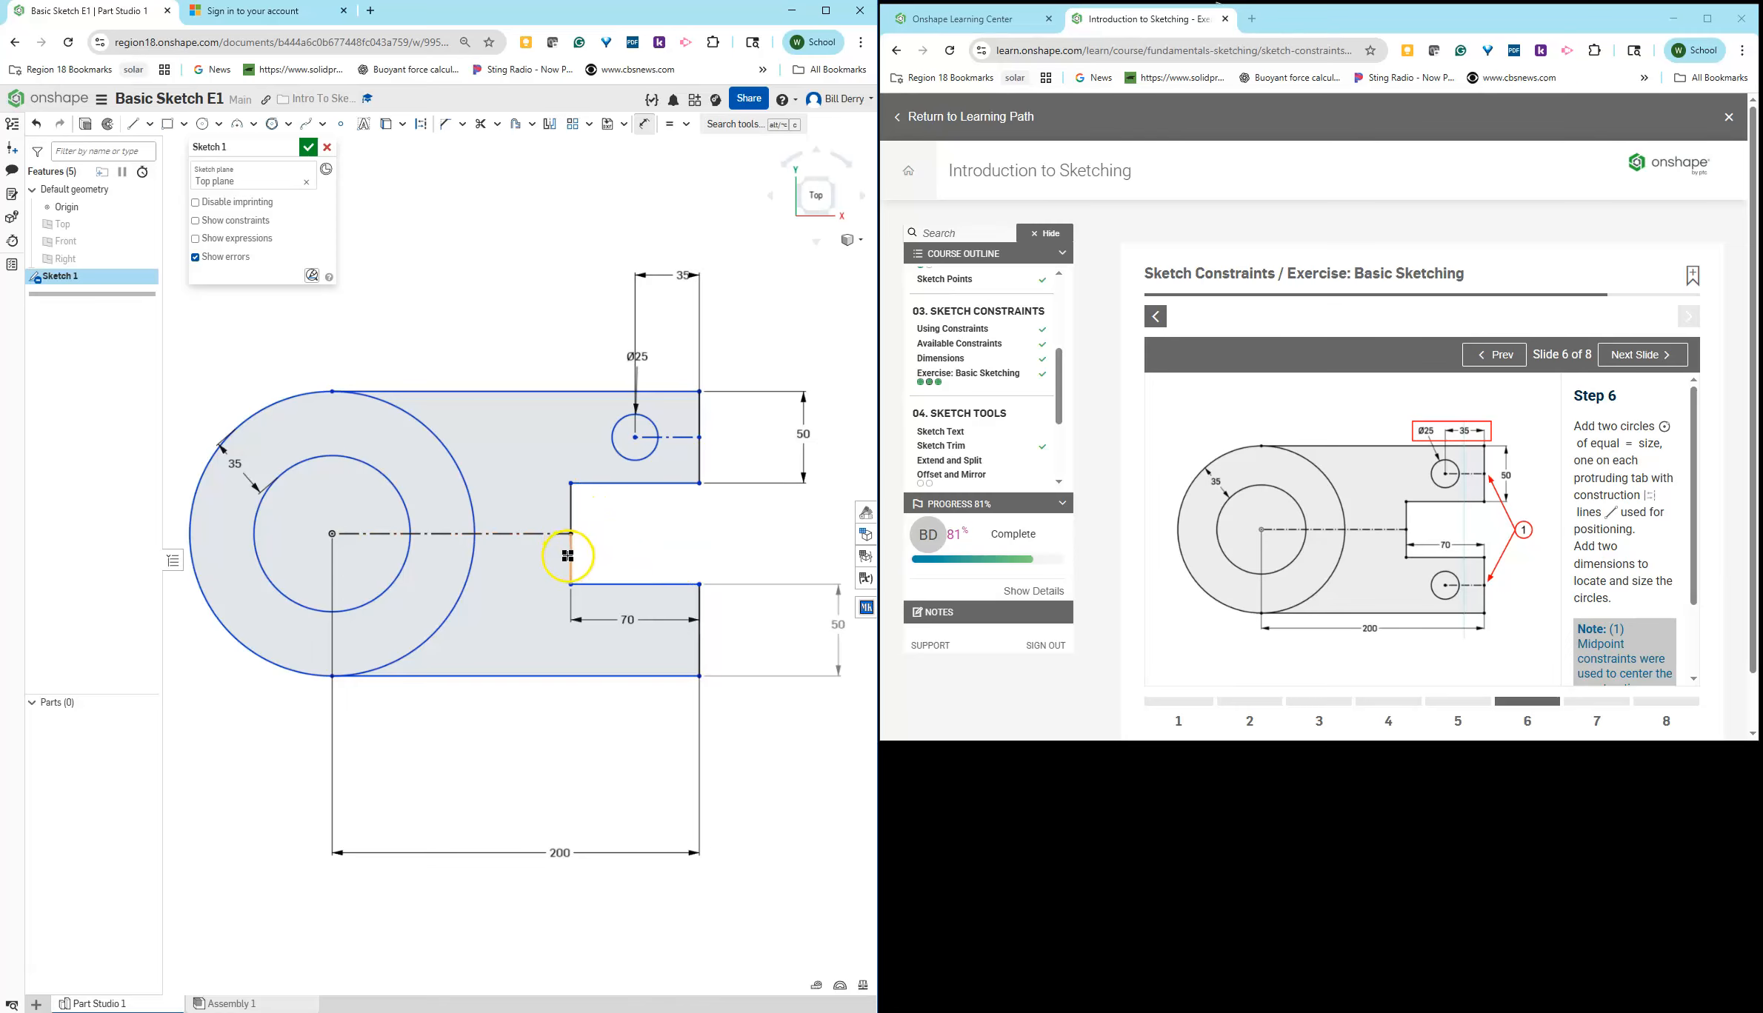
Step: Try dimensioning the outer circle's diameter as 150 mm, and undo that dimension
click(571, 533)
key(Escape)
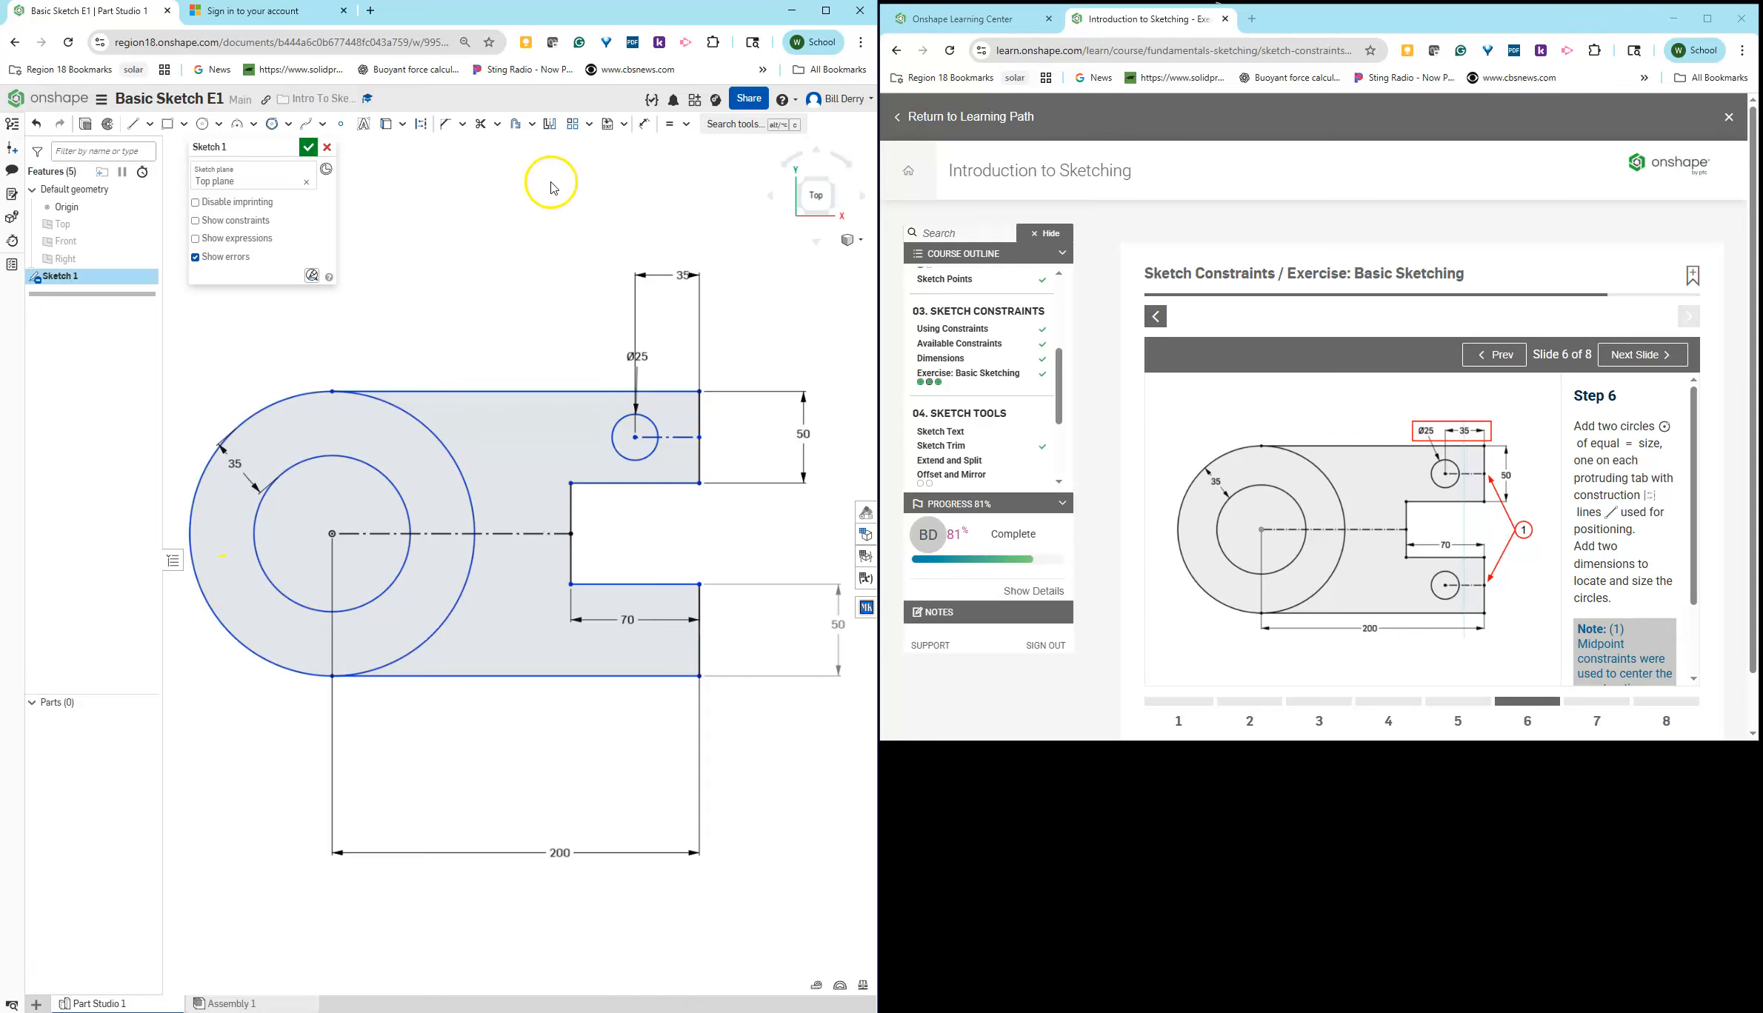
click(638, 134)
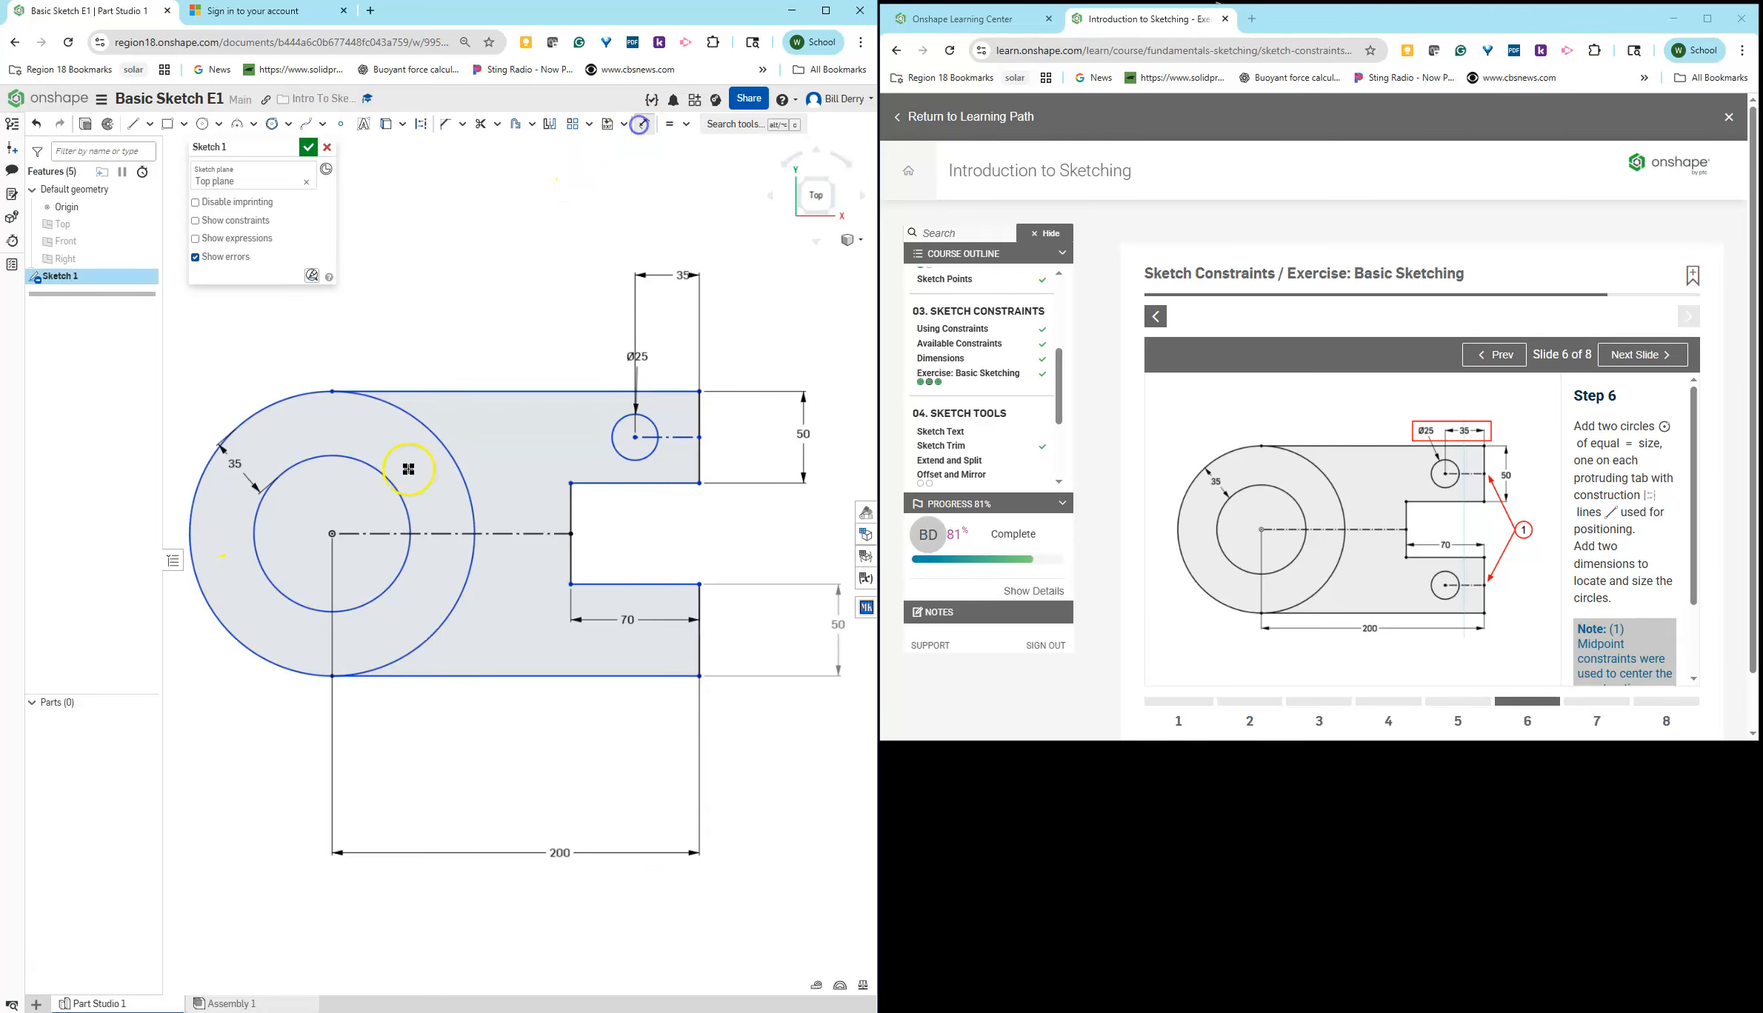
click(243, 645)
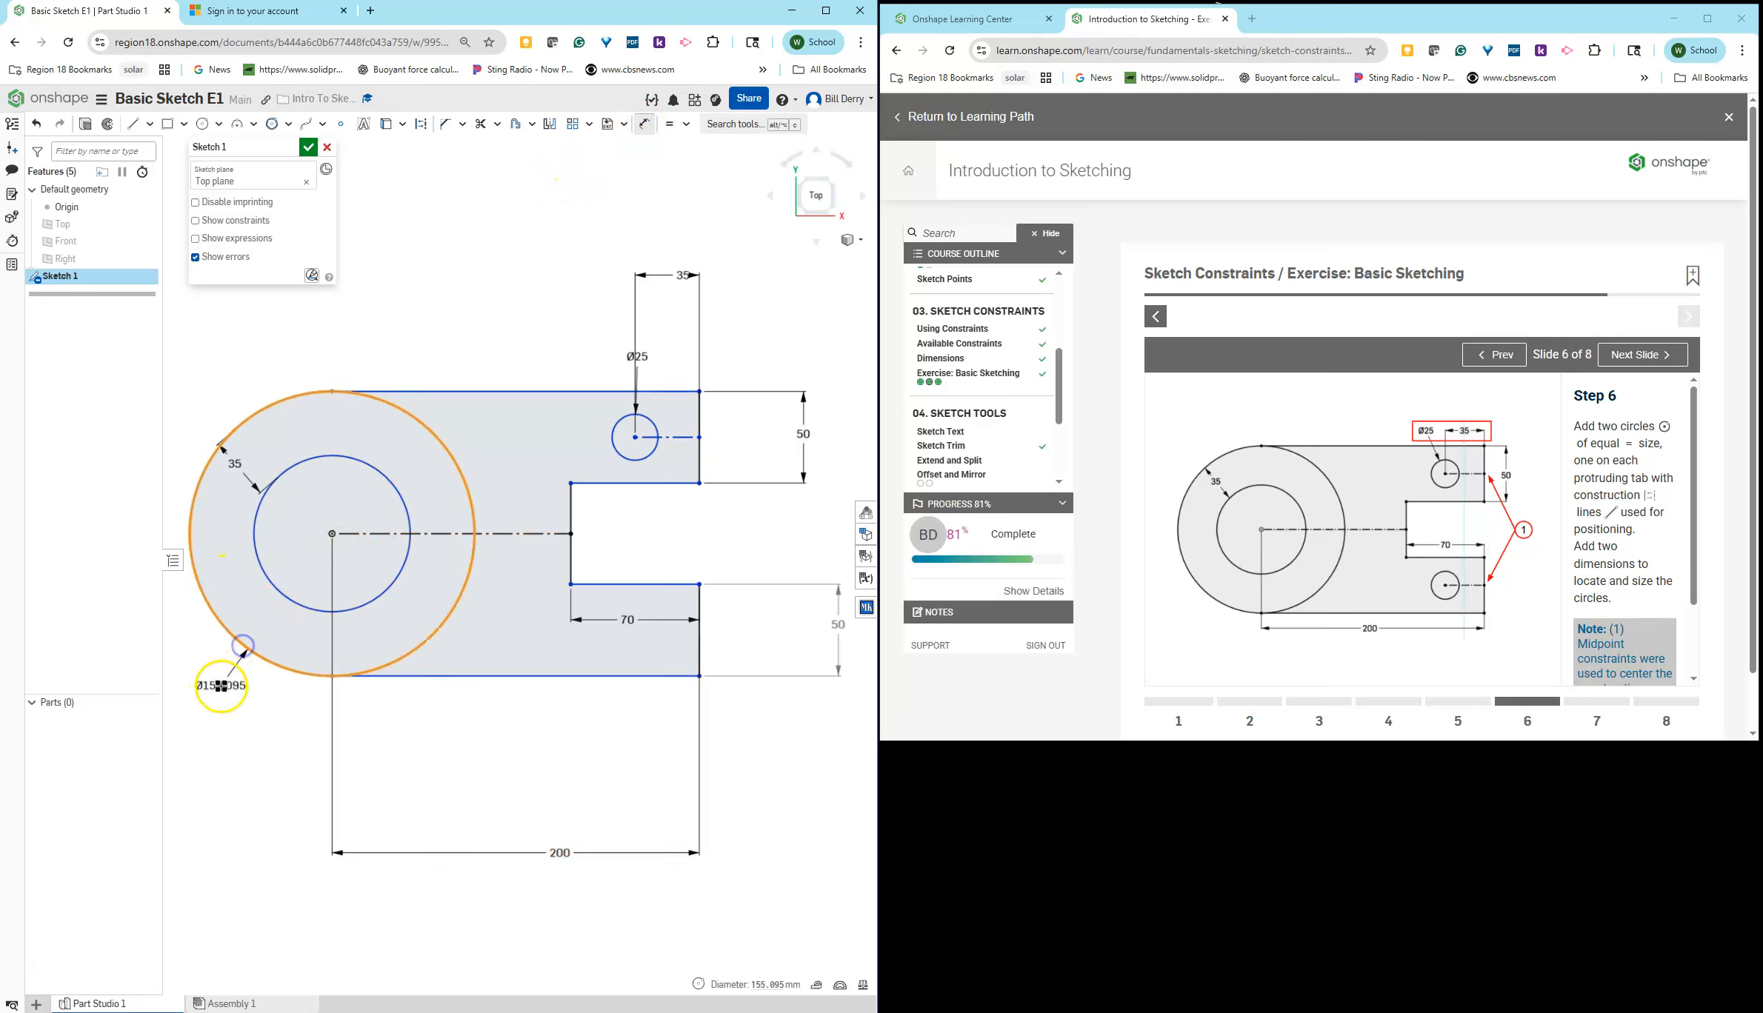
click(222, 692)
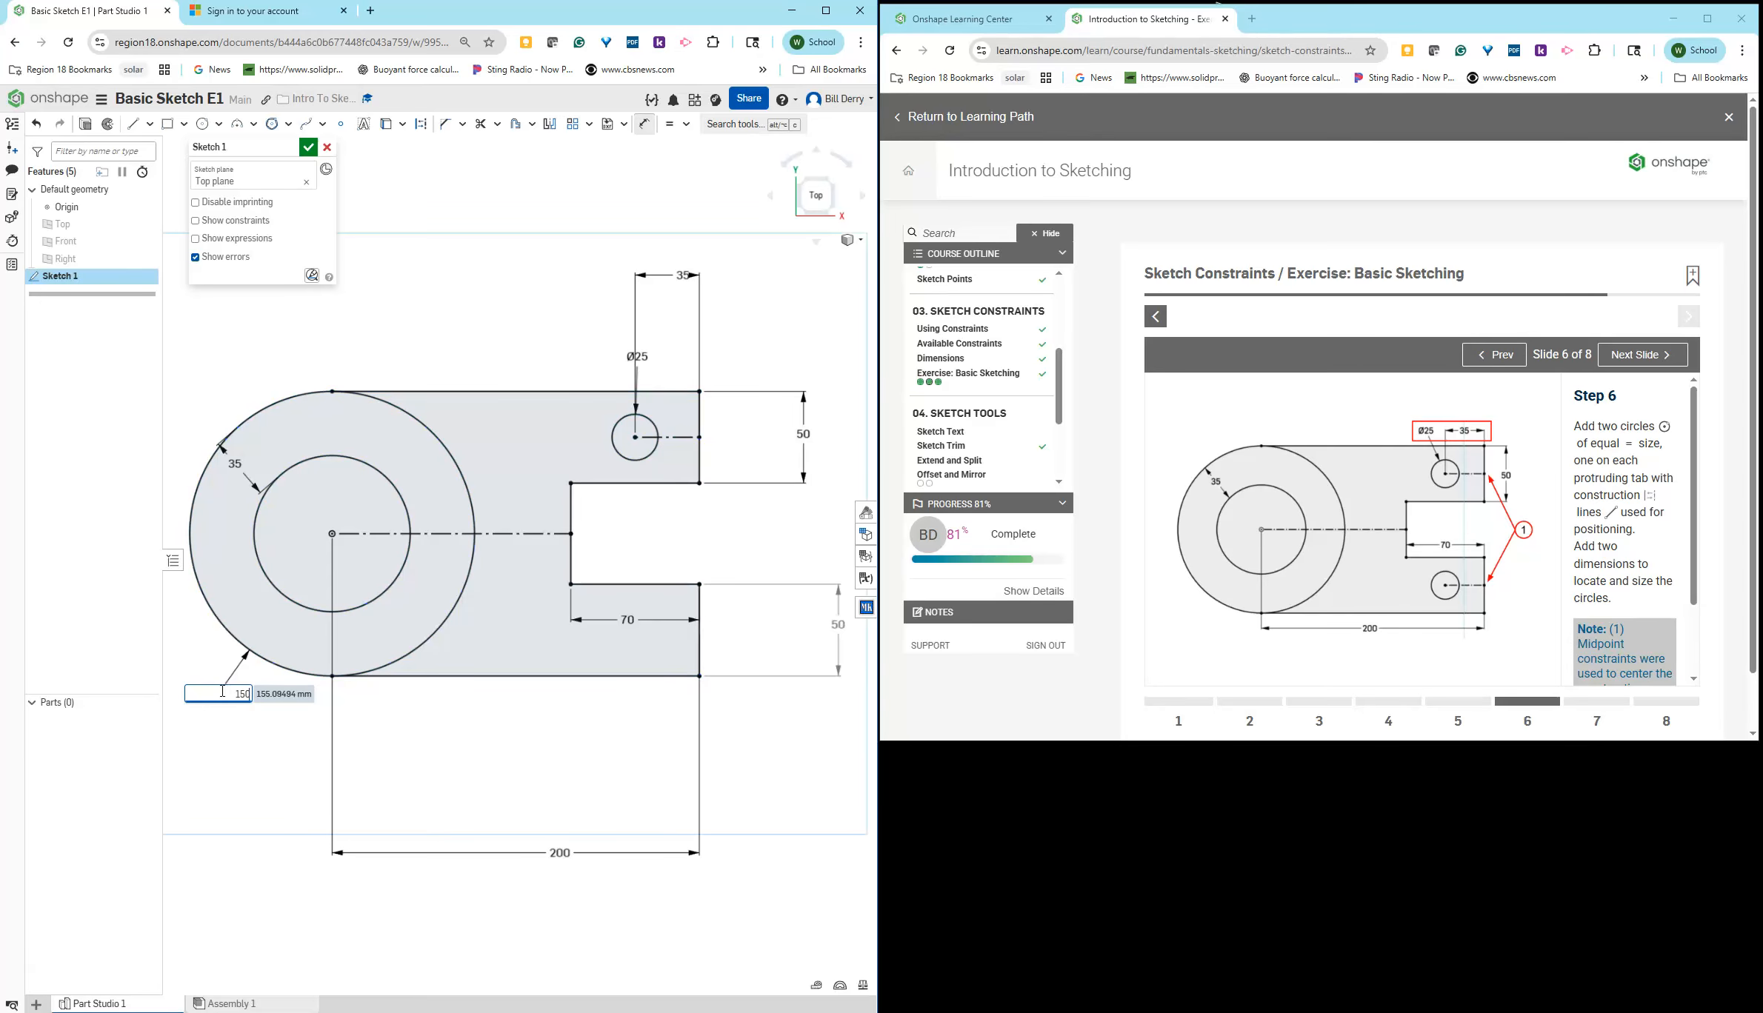
key(Return)
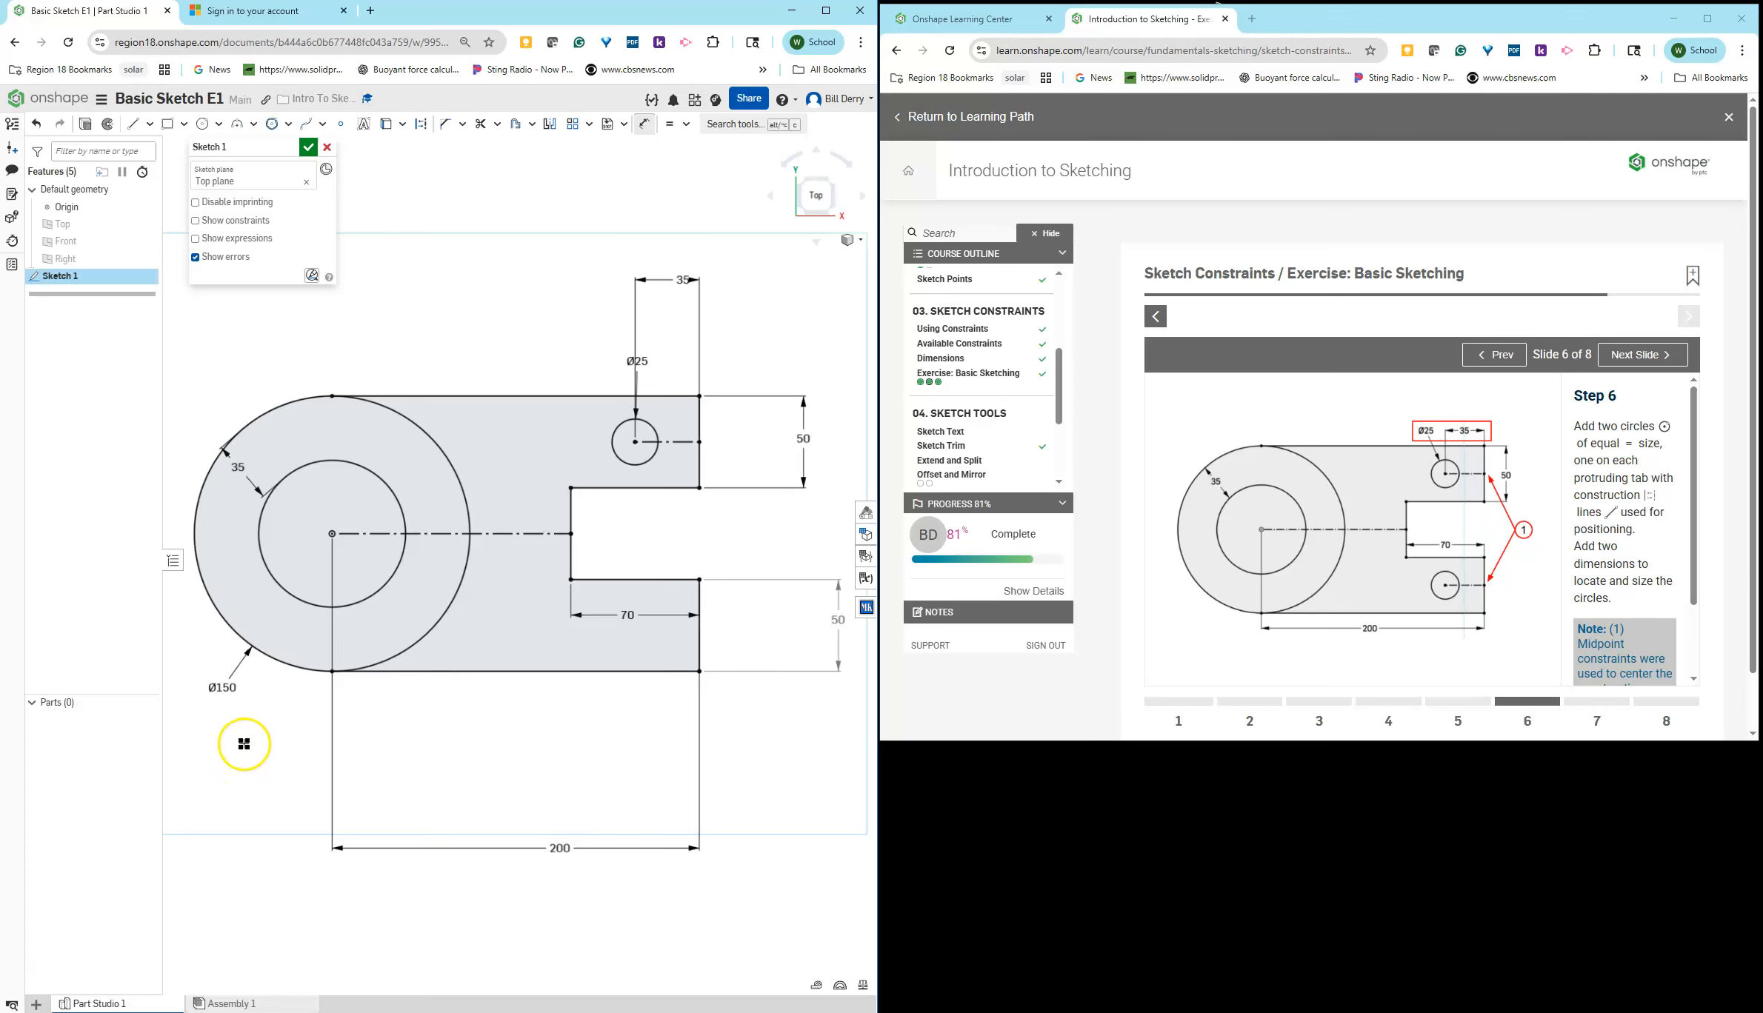
key(Escape)
key(ctrl+z)
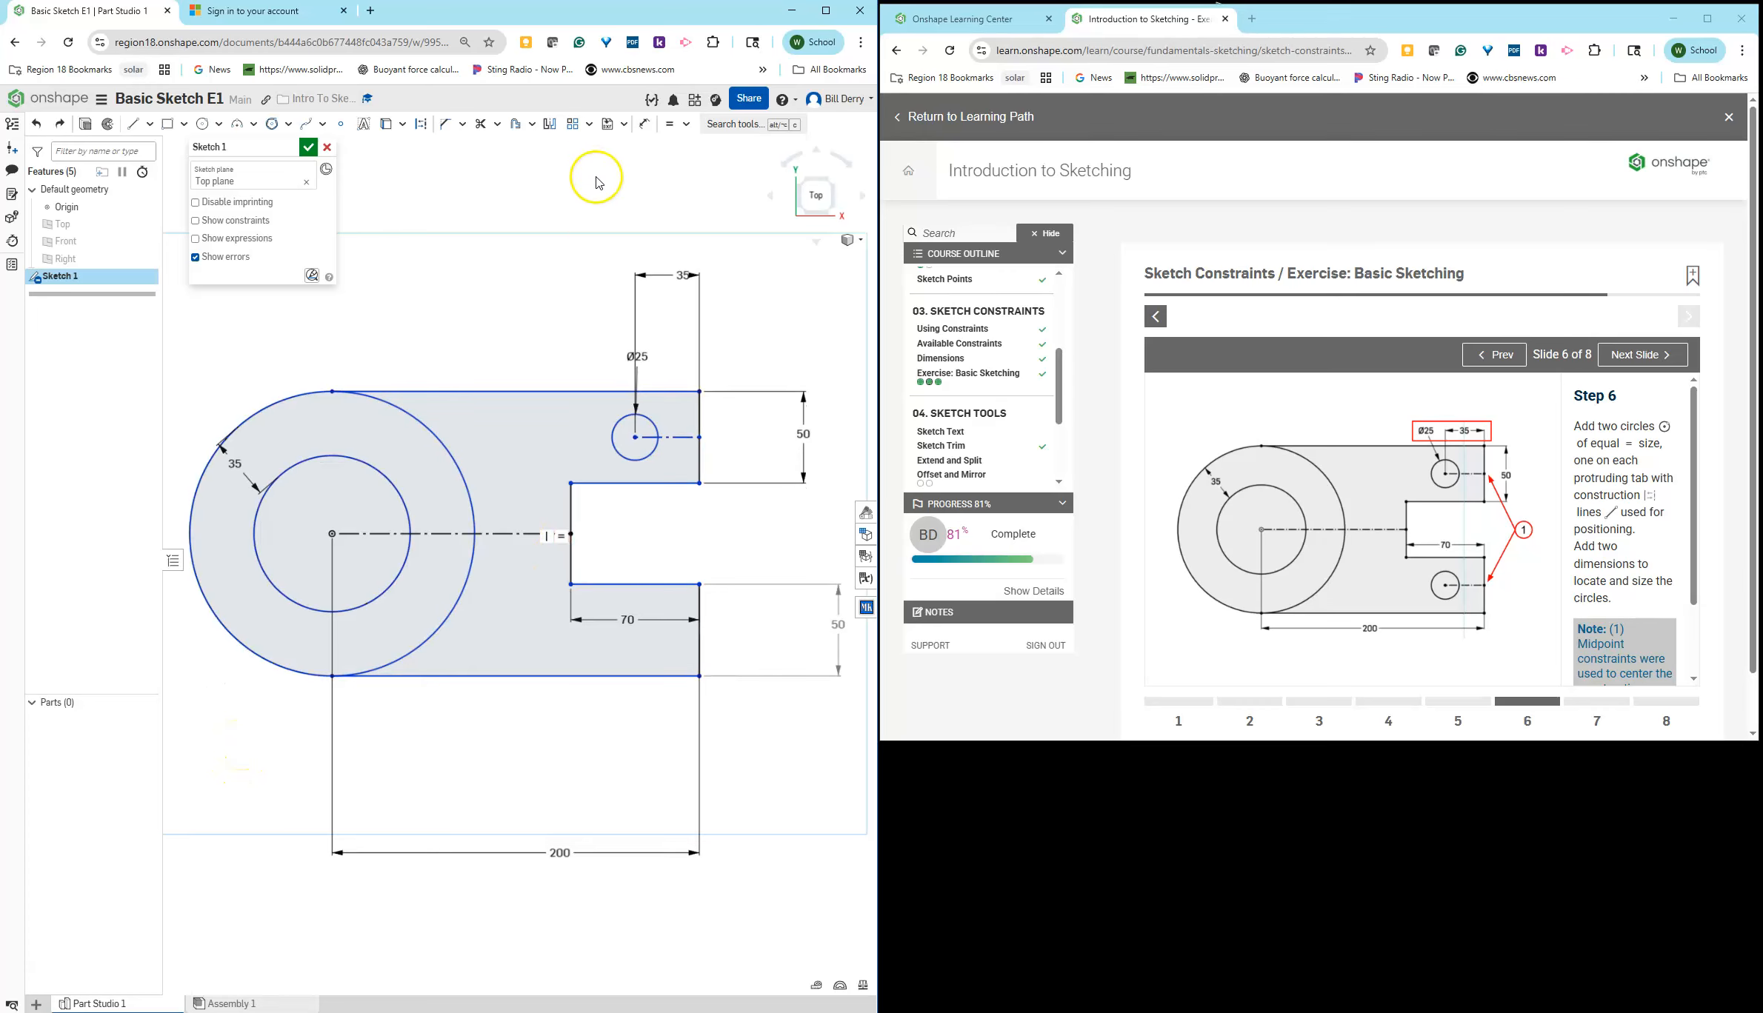
Step: Try dimensioning the notch's vertical opening as 50 mm, and undo that dimension
click(642, 125)
click(610, 585)
click(671, 547)
text(50)
key(Return)
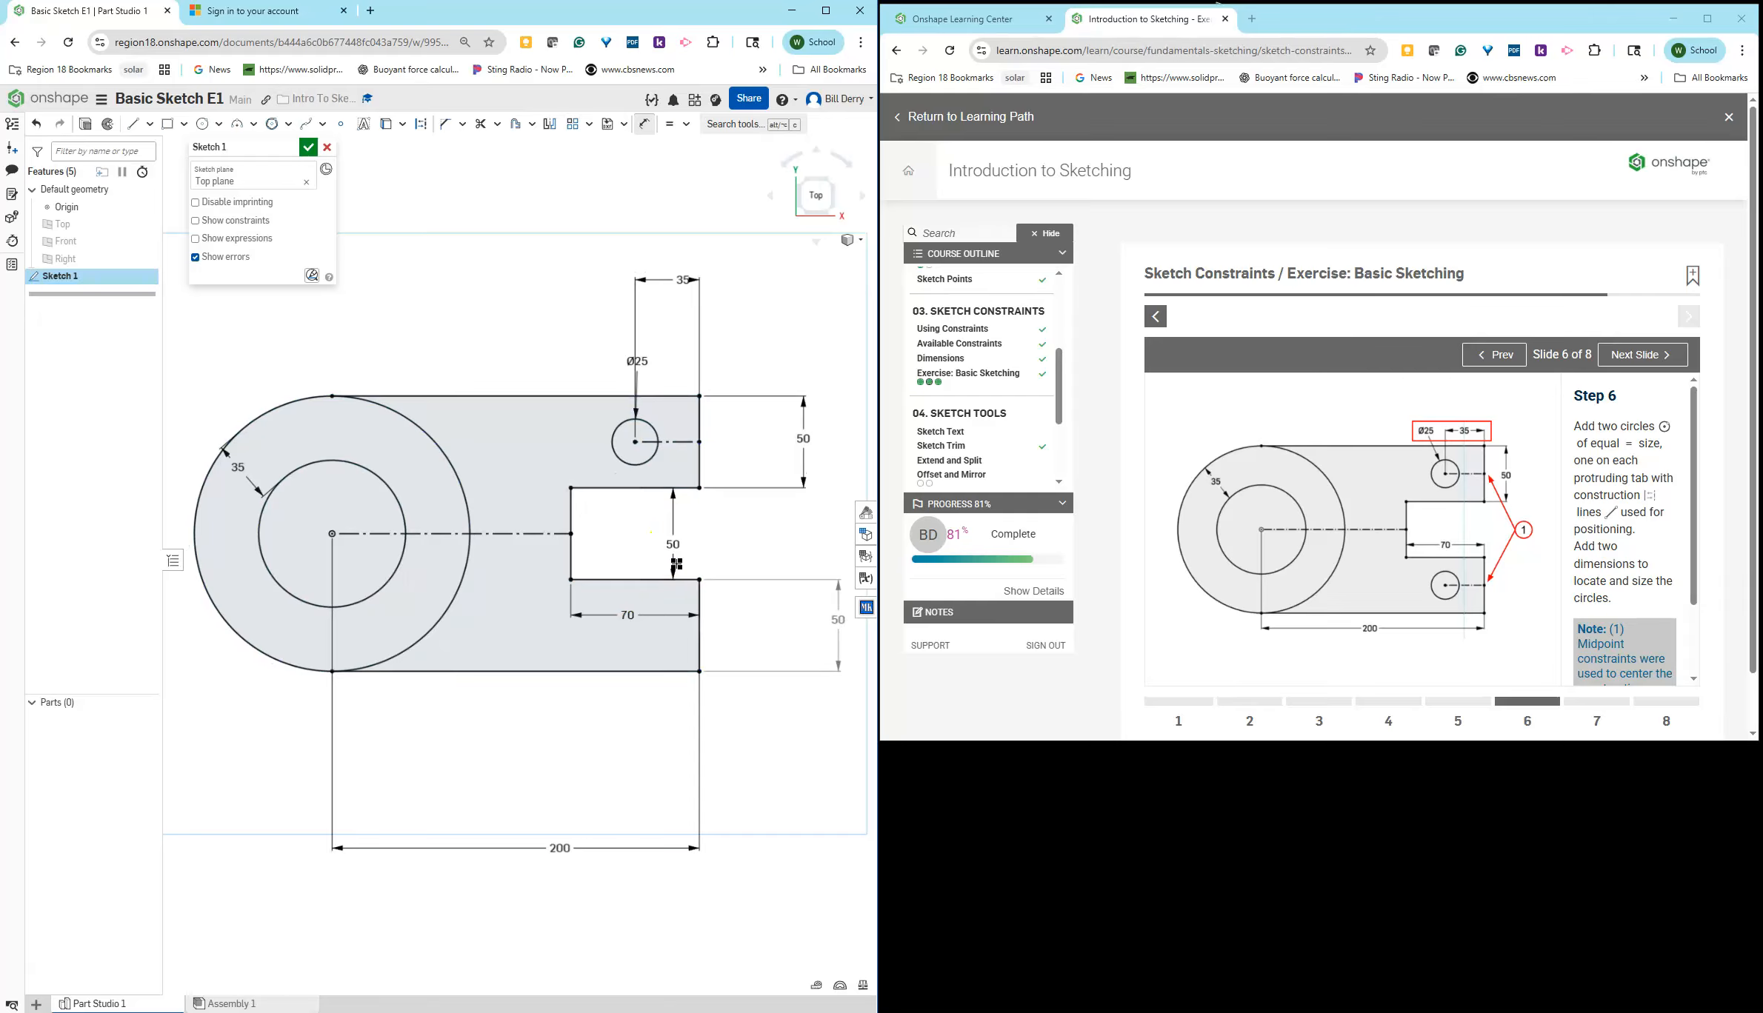
key(ctrl+z)
key(ctrl+z)
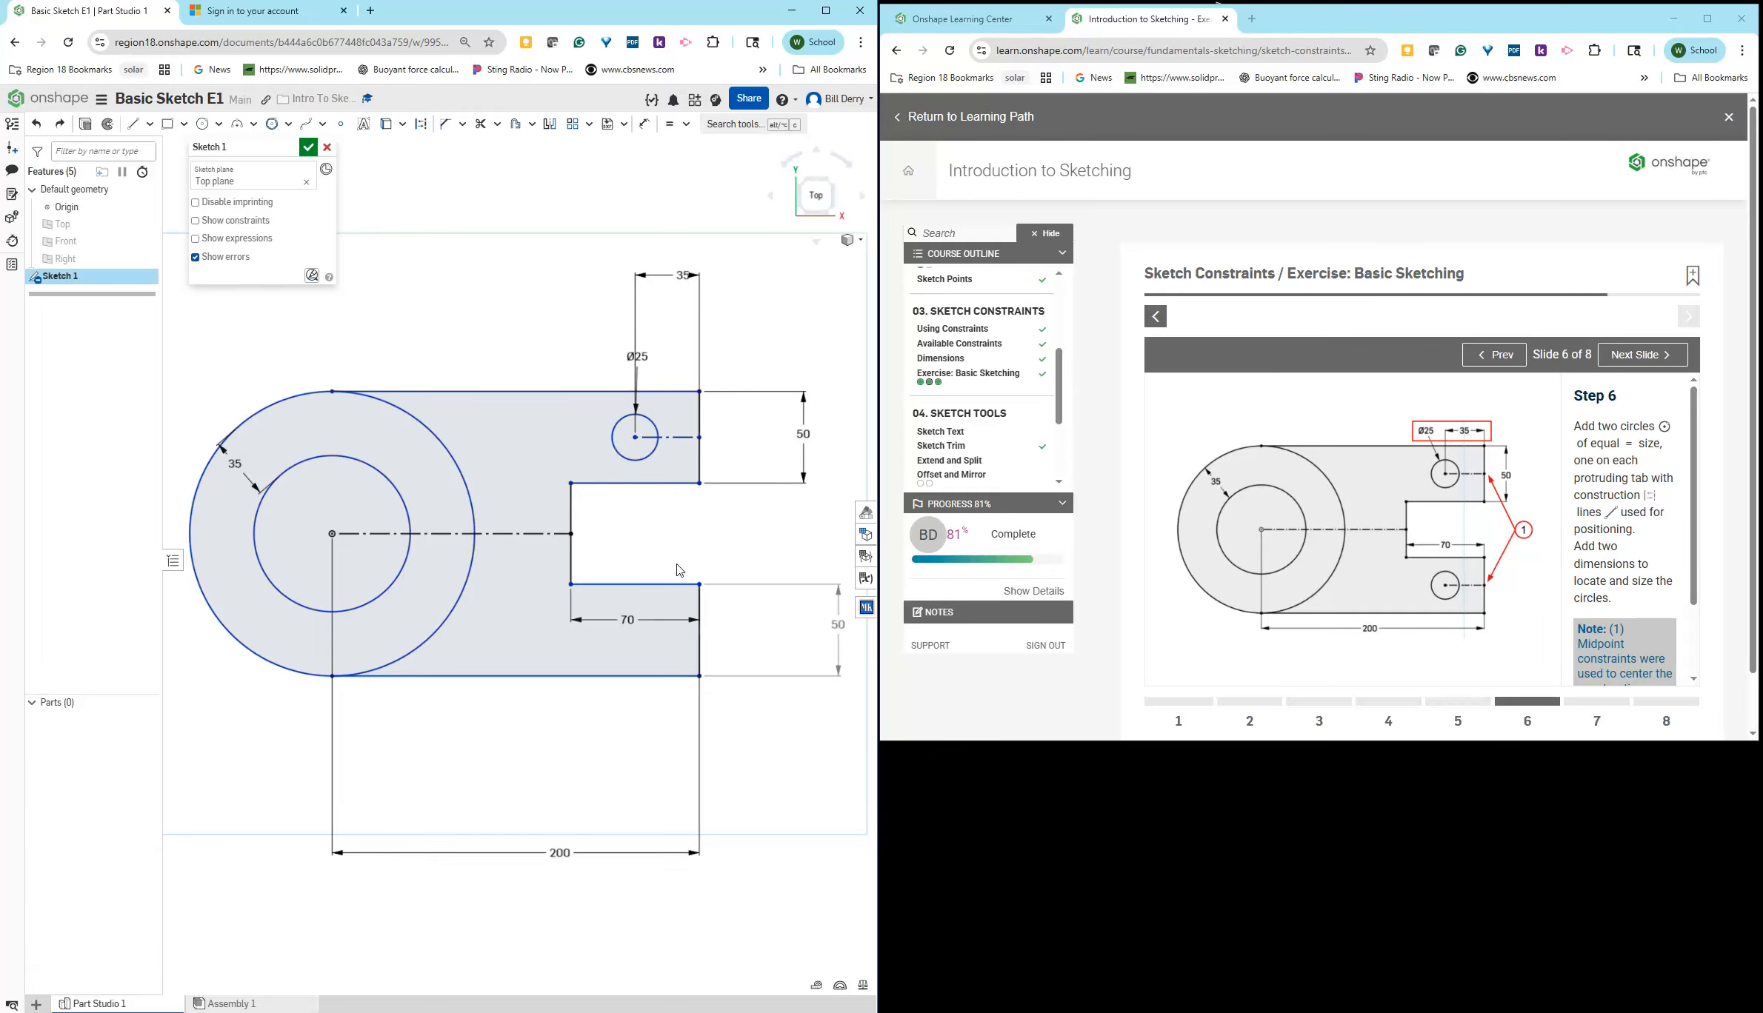
Step: Dimension the overall height between the upper and lower horizontal edges as 150 mm
click(644, 124)
click(534, 391)
click(527, 675)
click(841, 552)
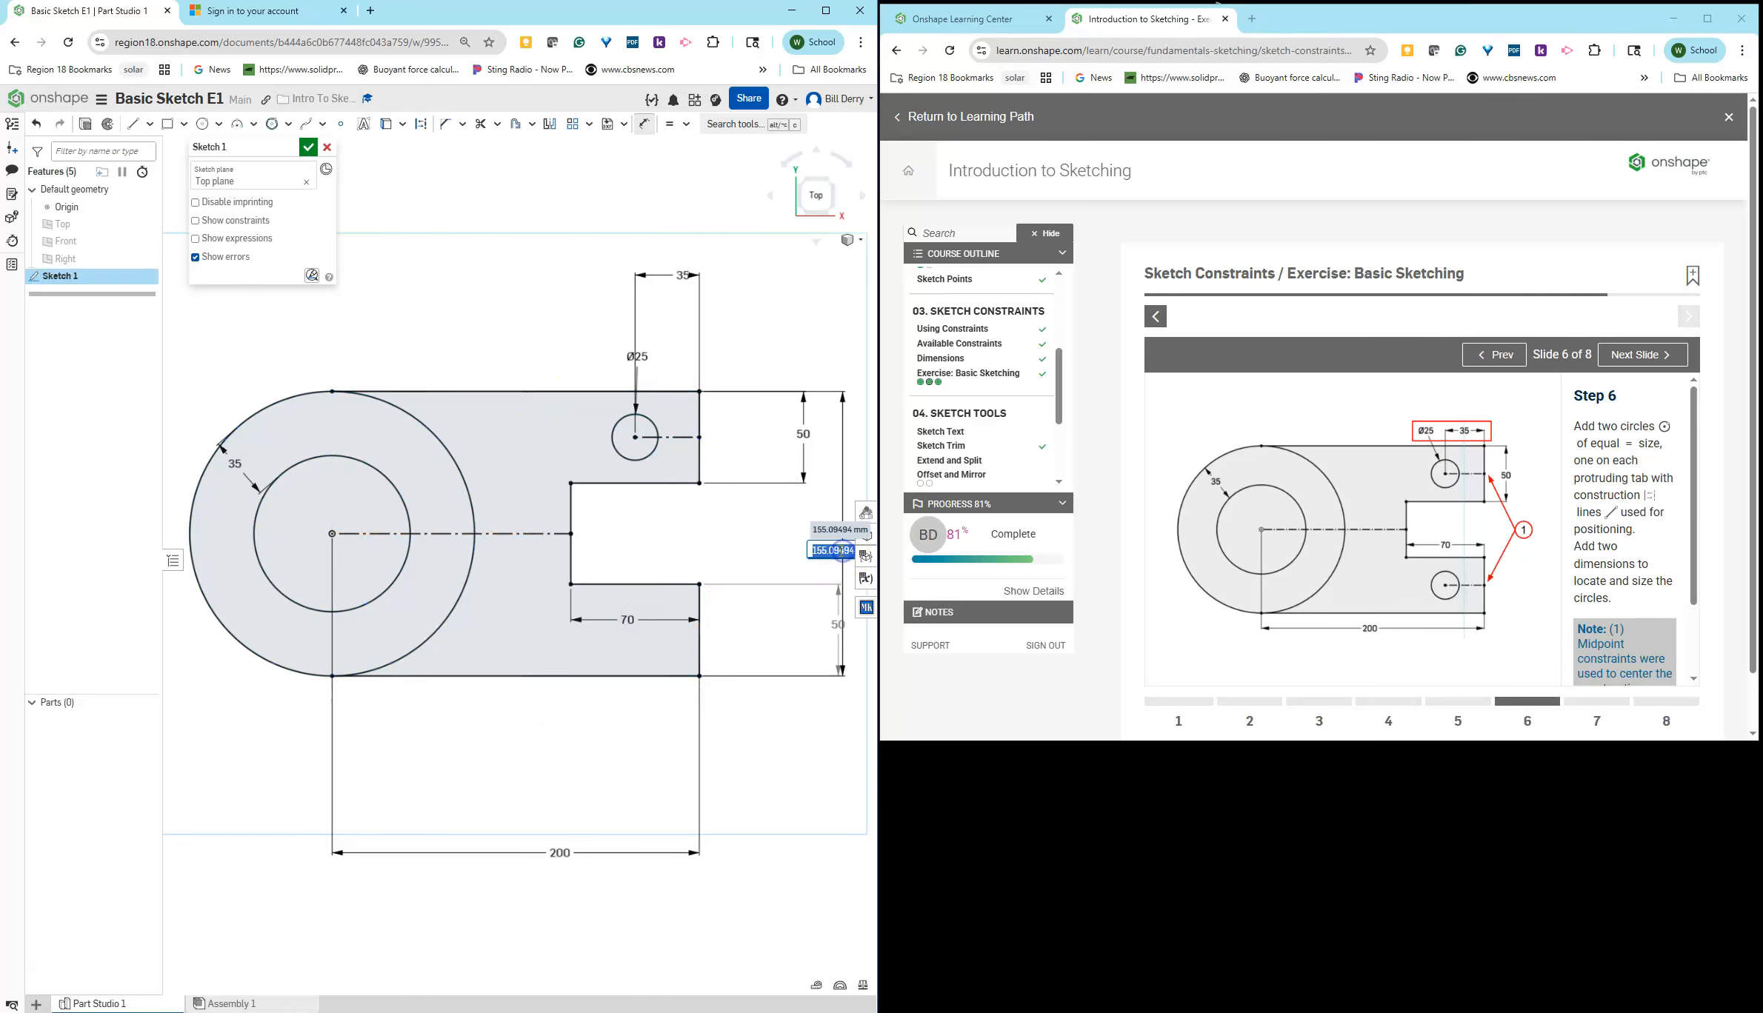
key(Escape)
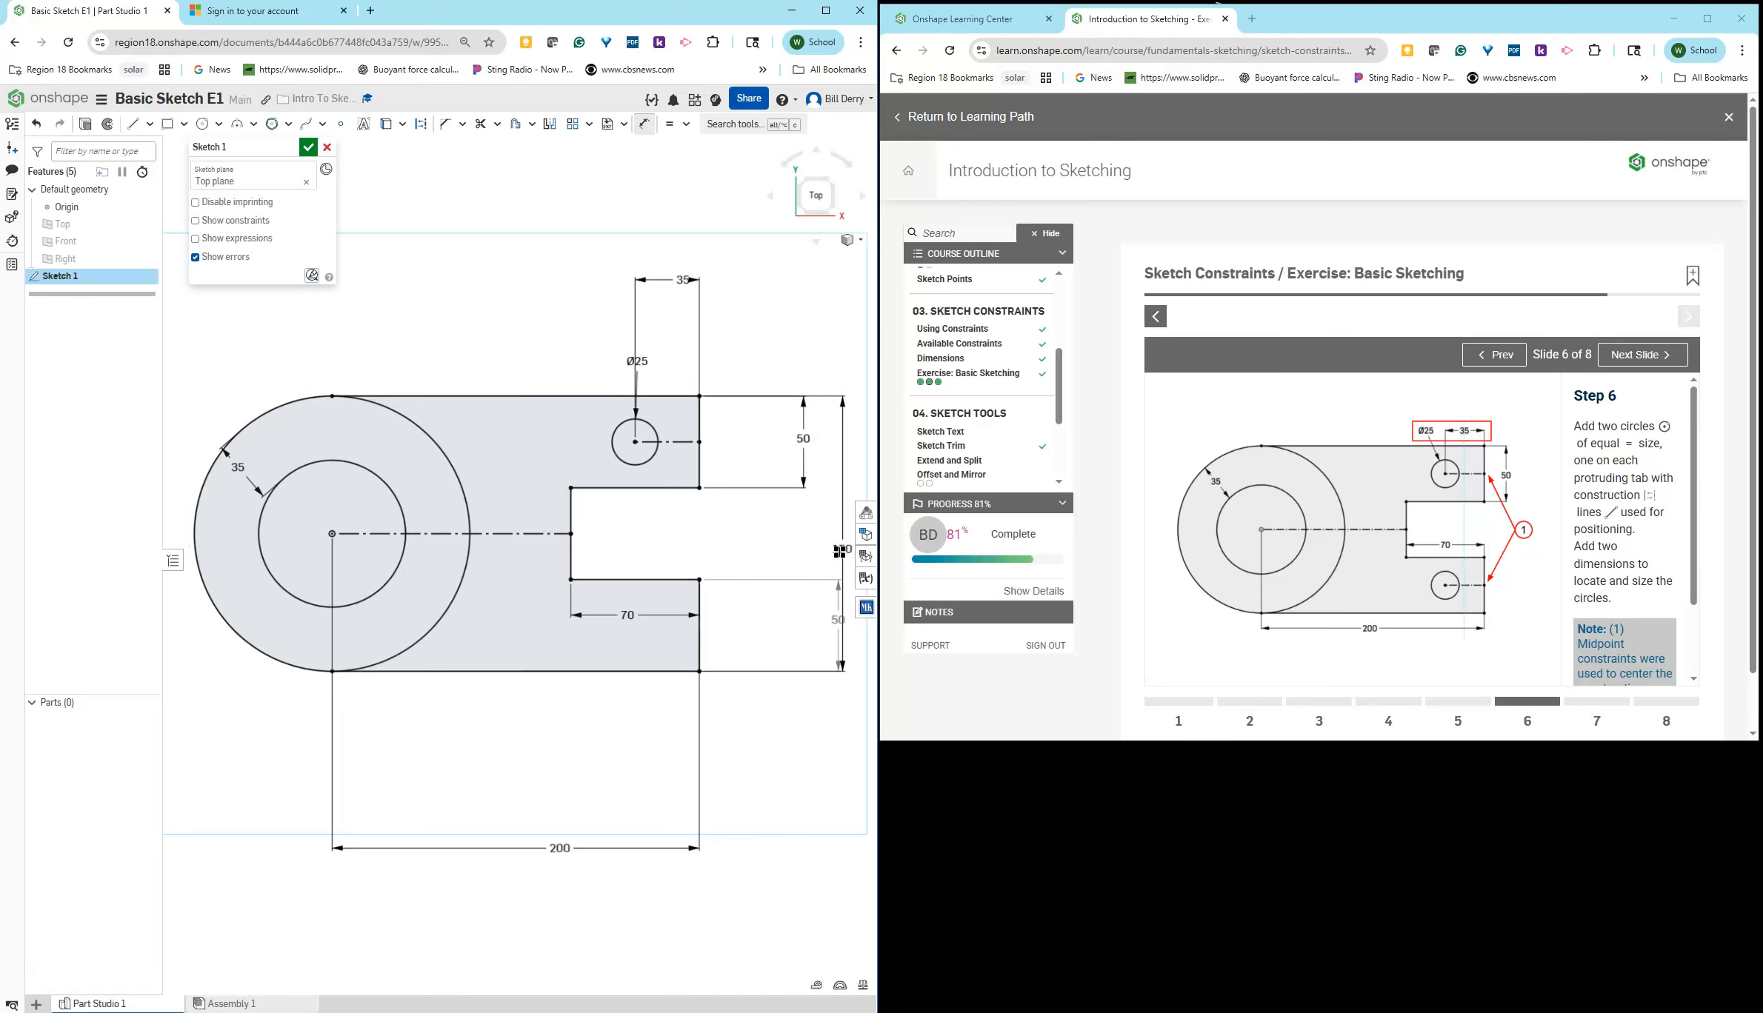
scroll(769, 598, up, 2)
scroll(777, 599, down, 4)
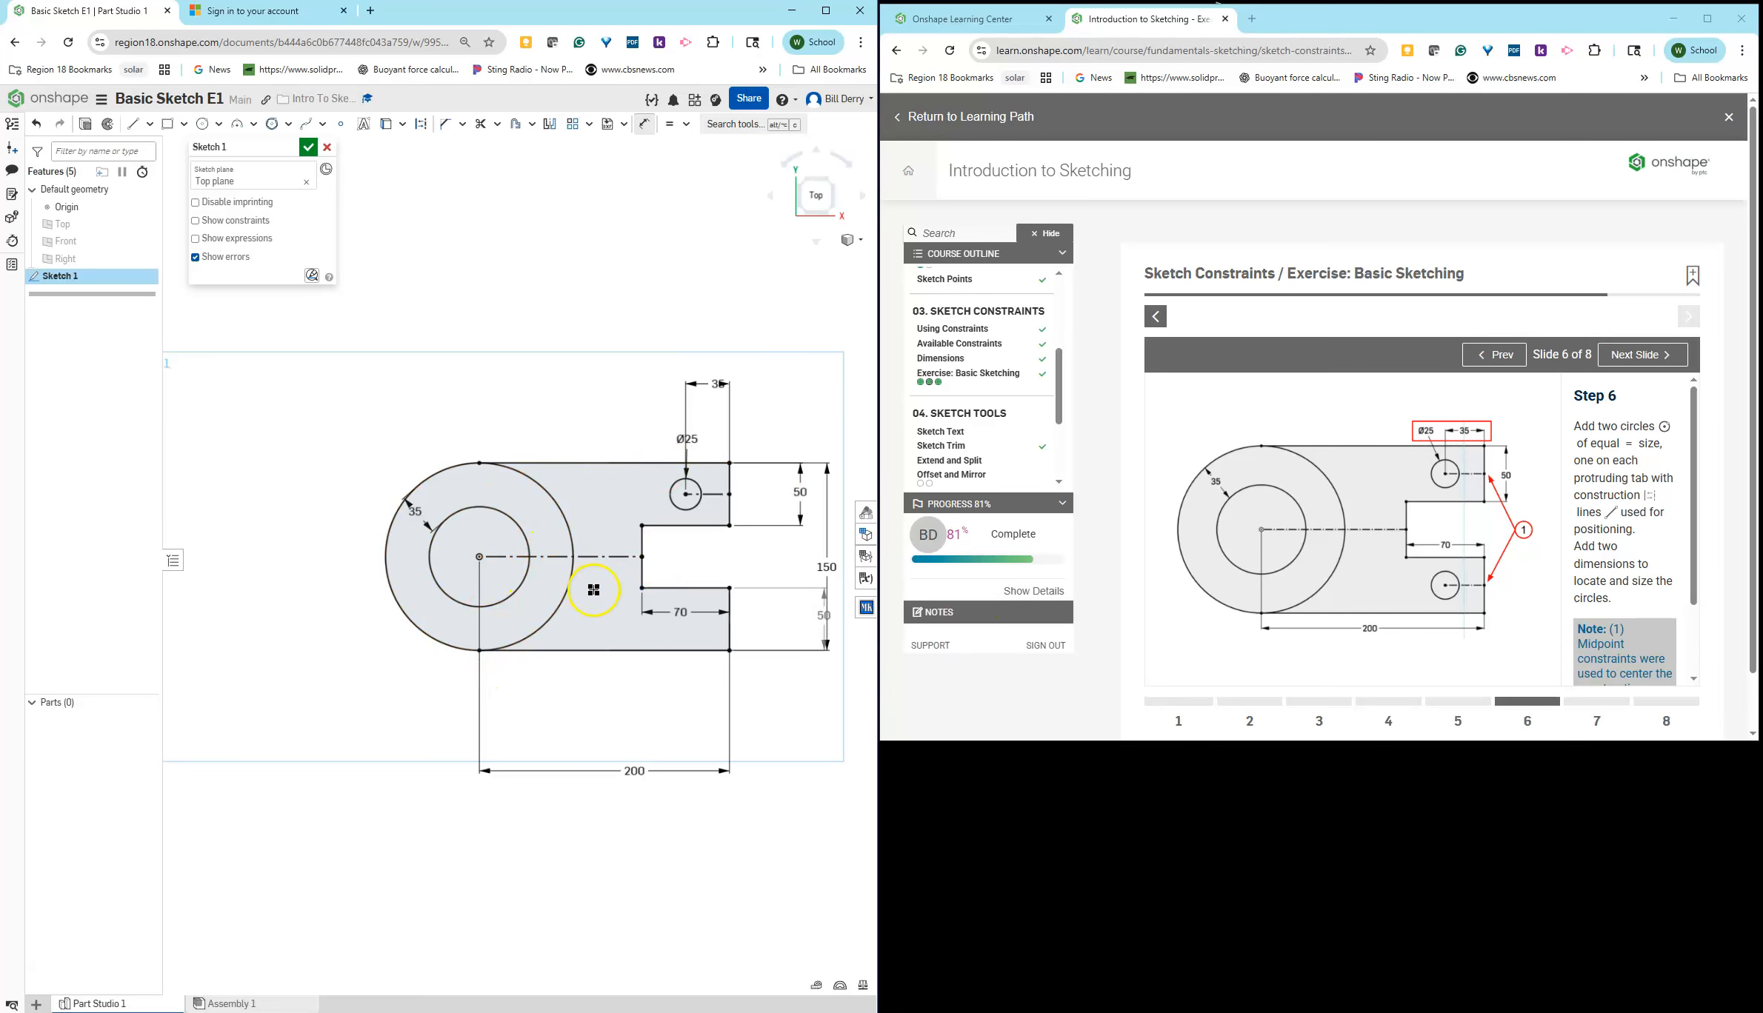
Step: Mirror the 25 mm circle and its construction line about the horizontal centreline into the lower tab
scroll(637, 518, up, 5)
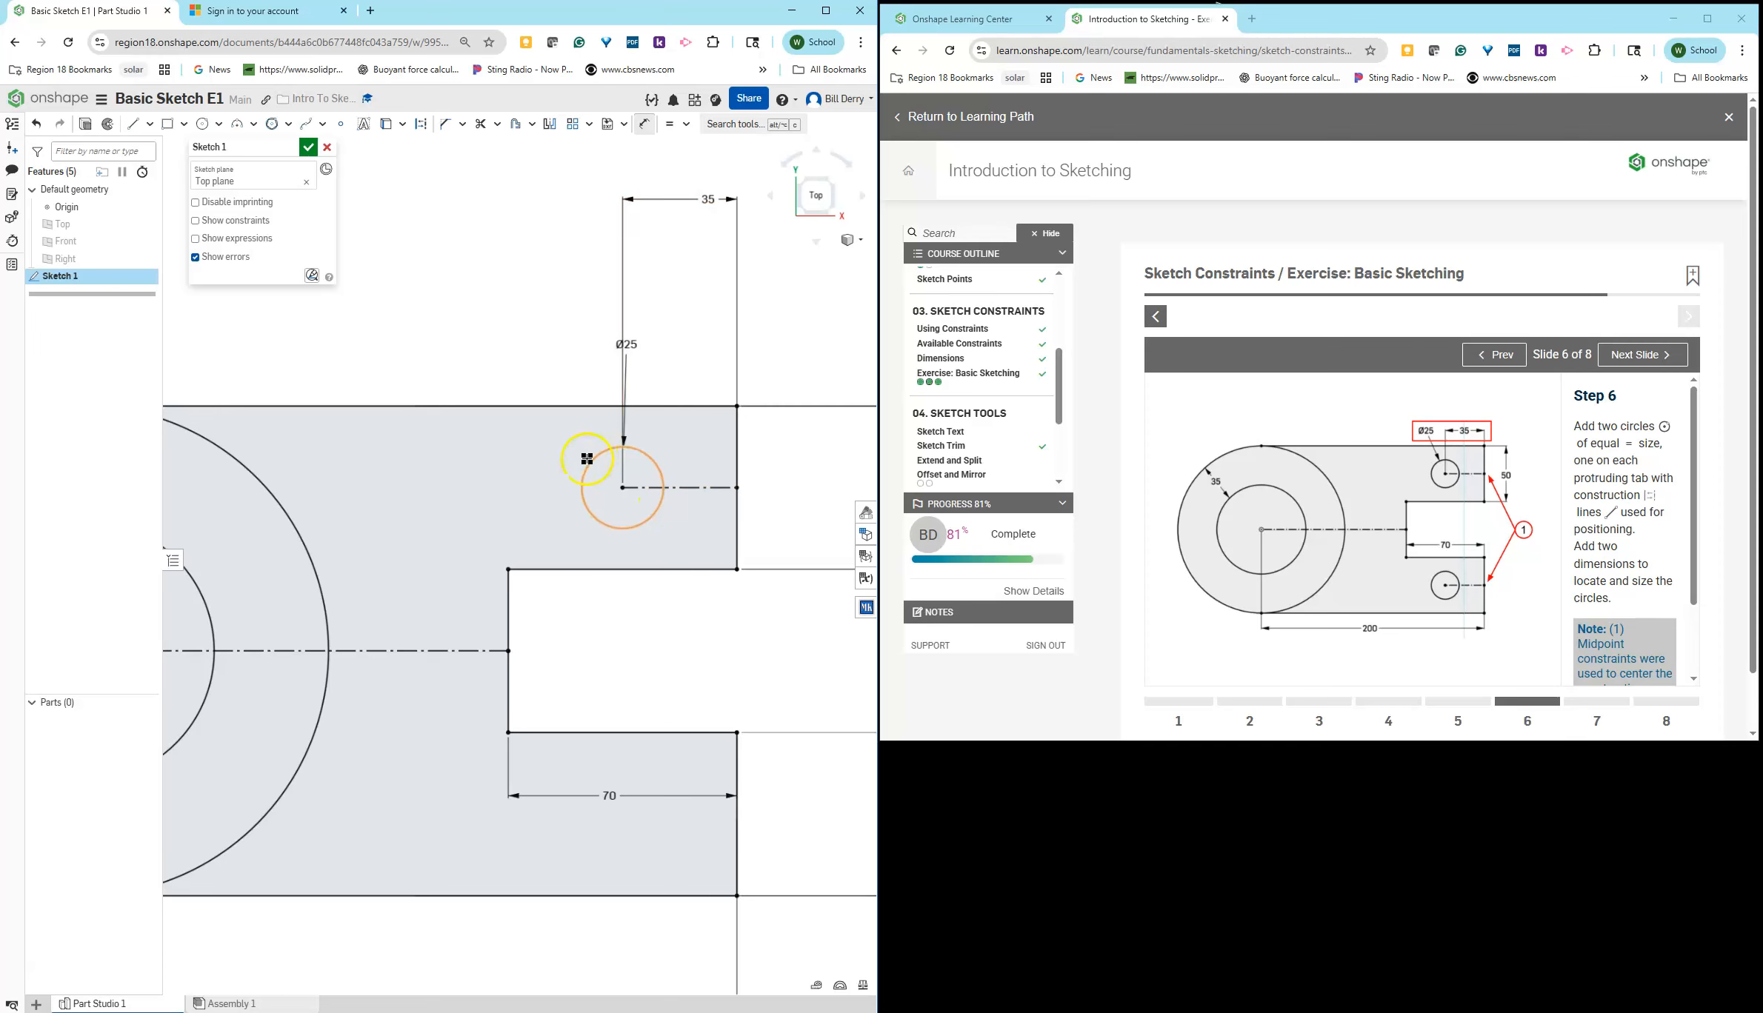
scroll(629, 778, down, 3)
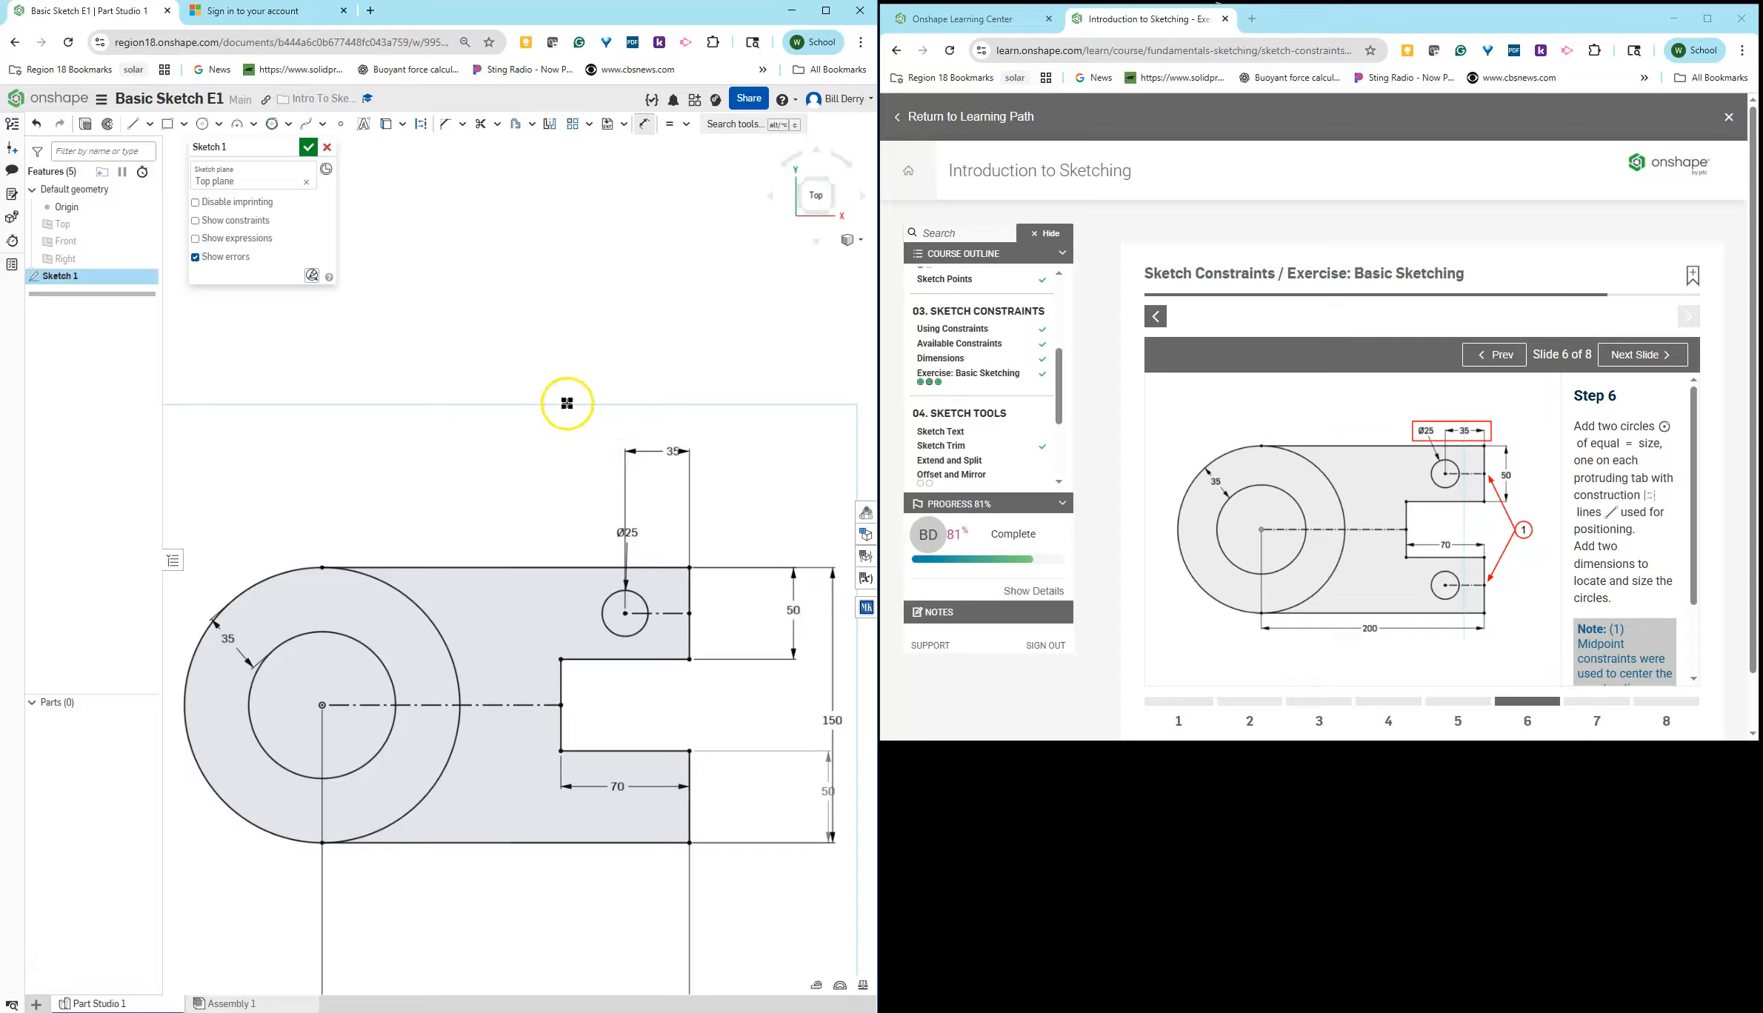
click(733, 124)
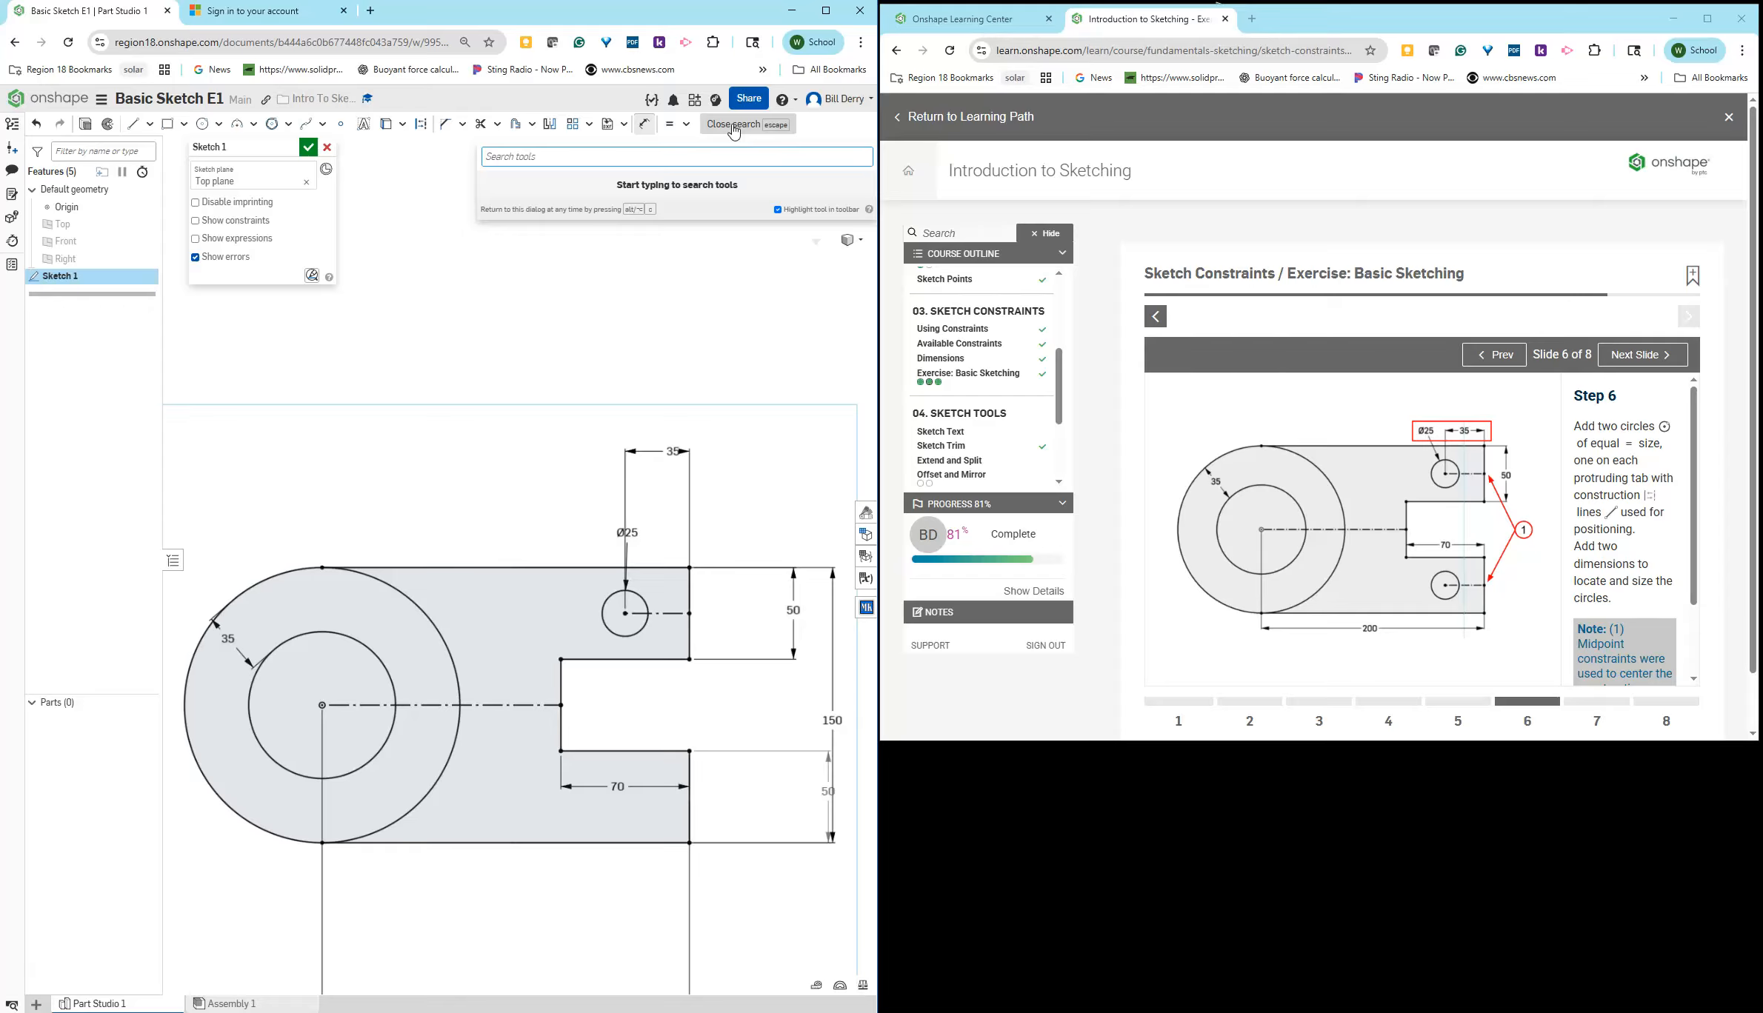
text(mirr)
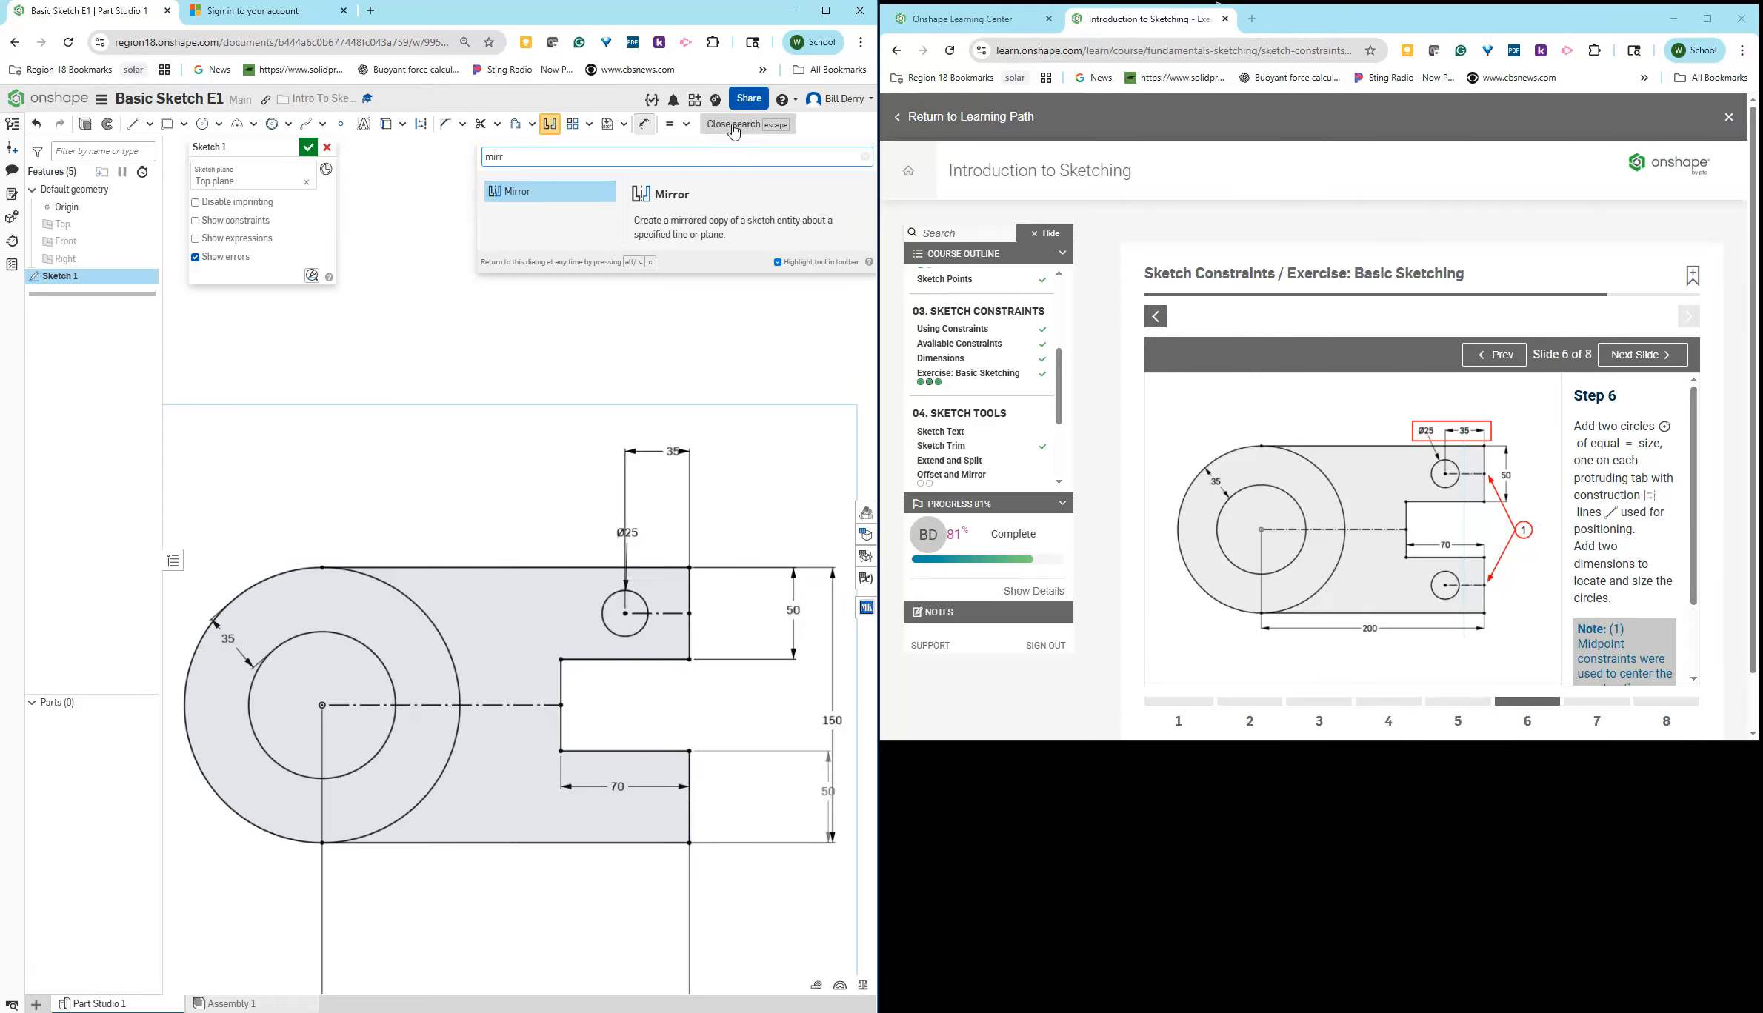
click(500, 191)
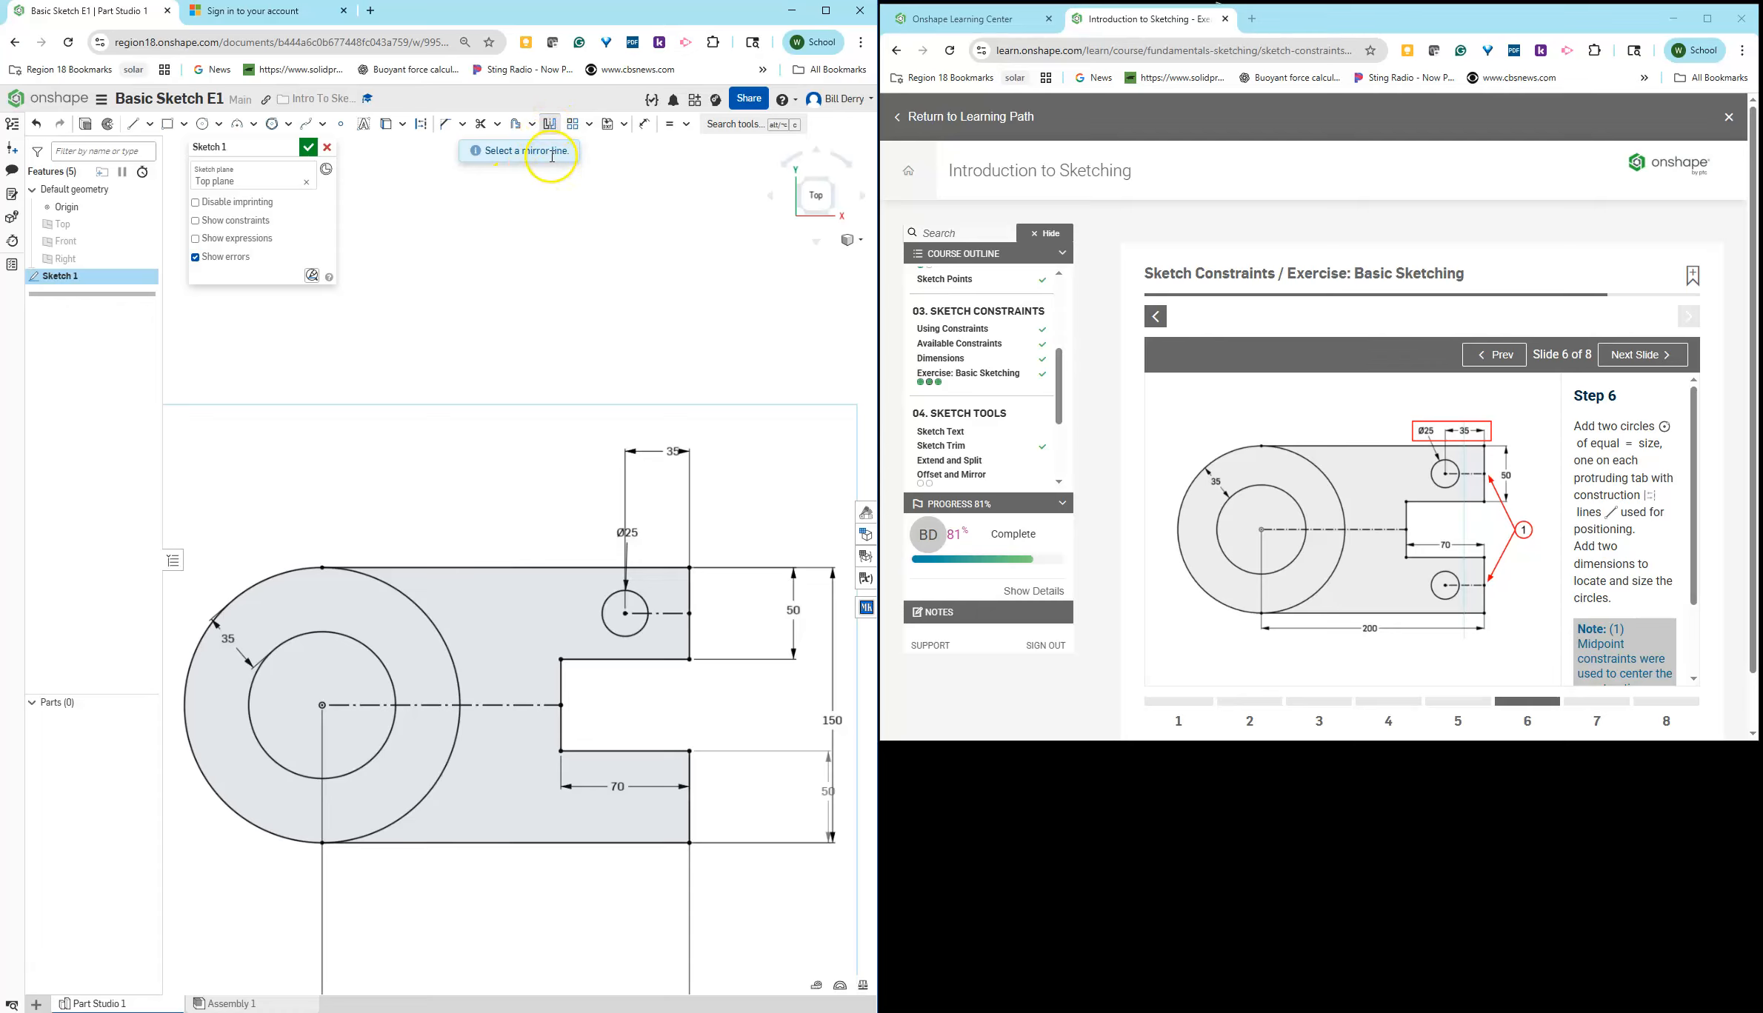
click(512, 710)
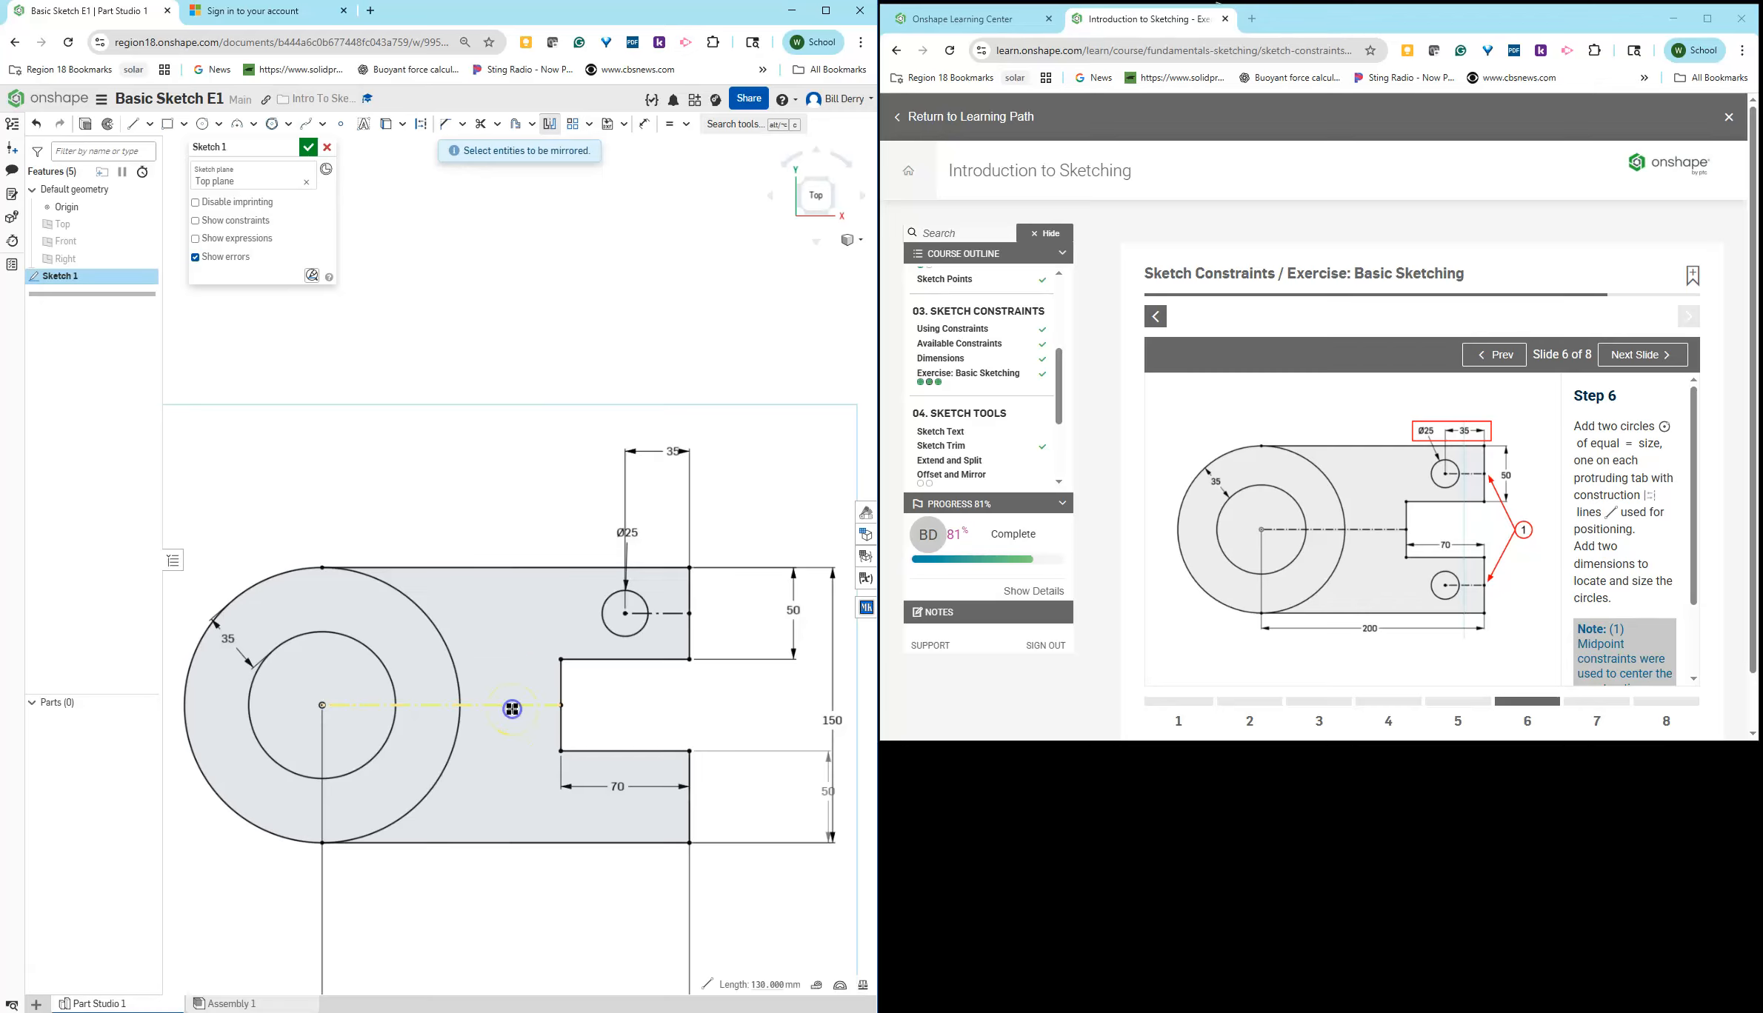
click(599, 609)
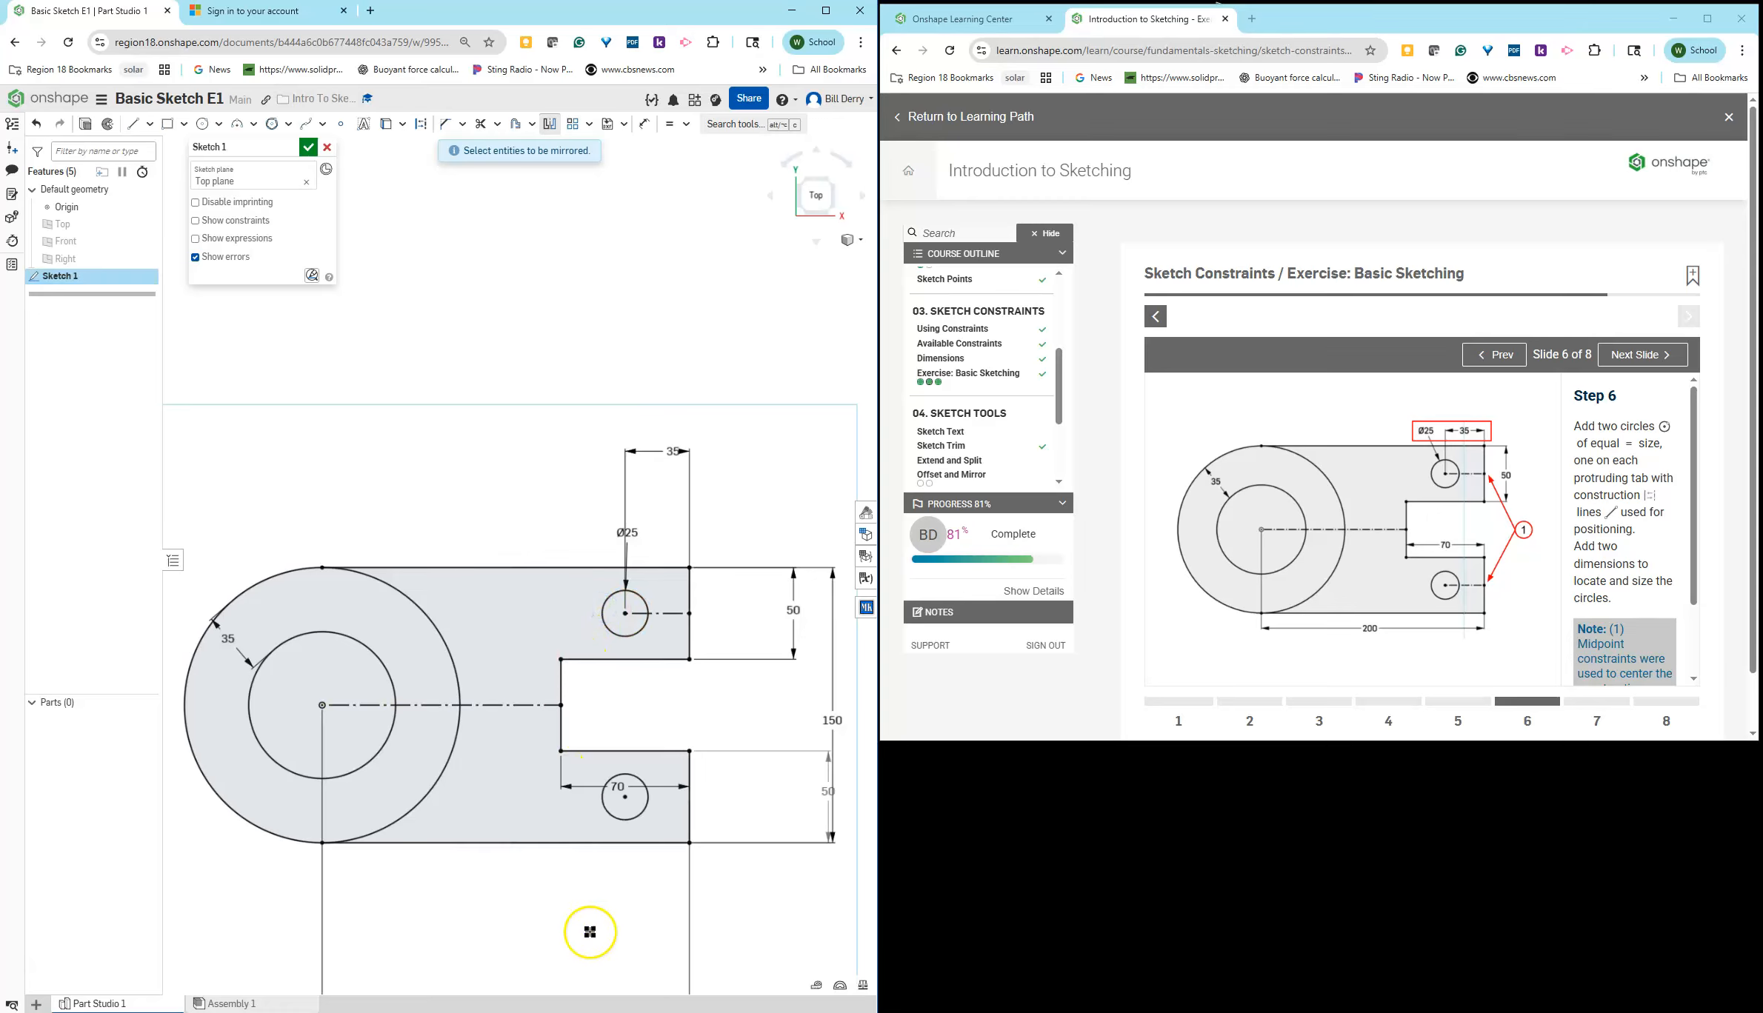
click(670, 614)
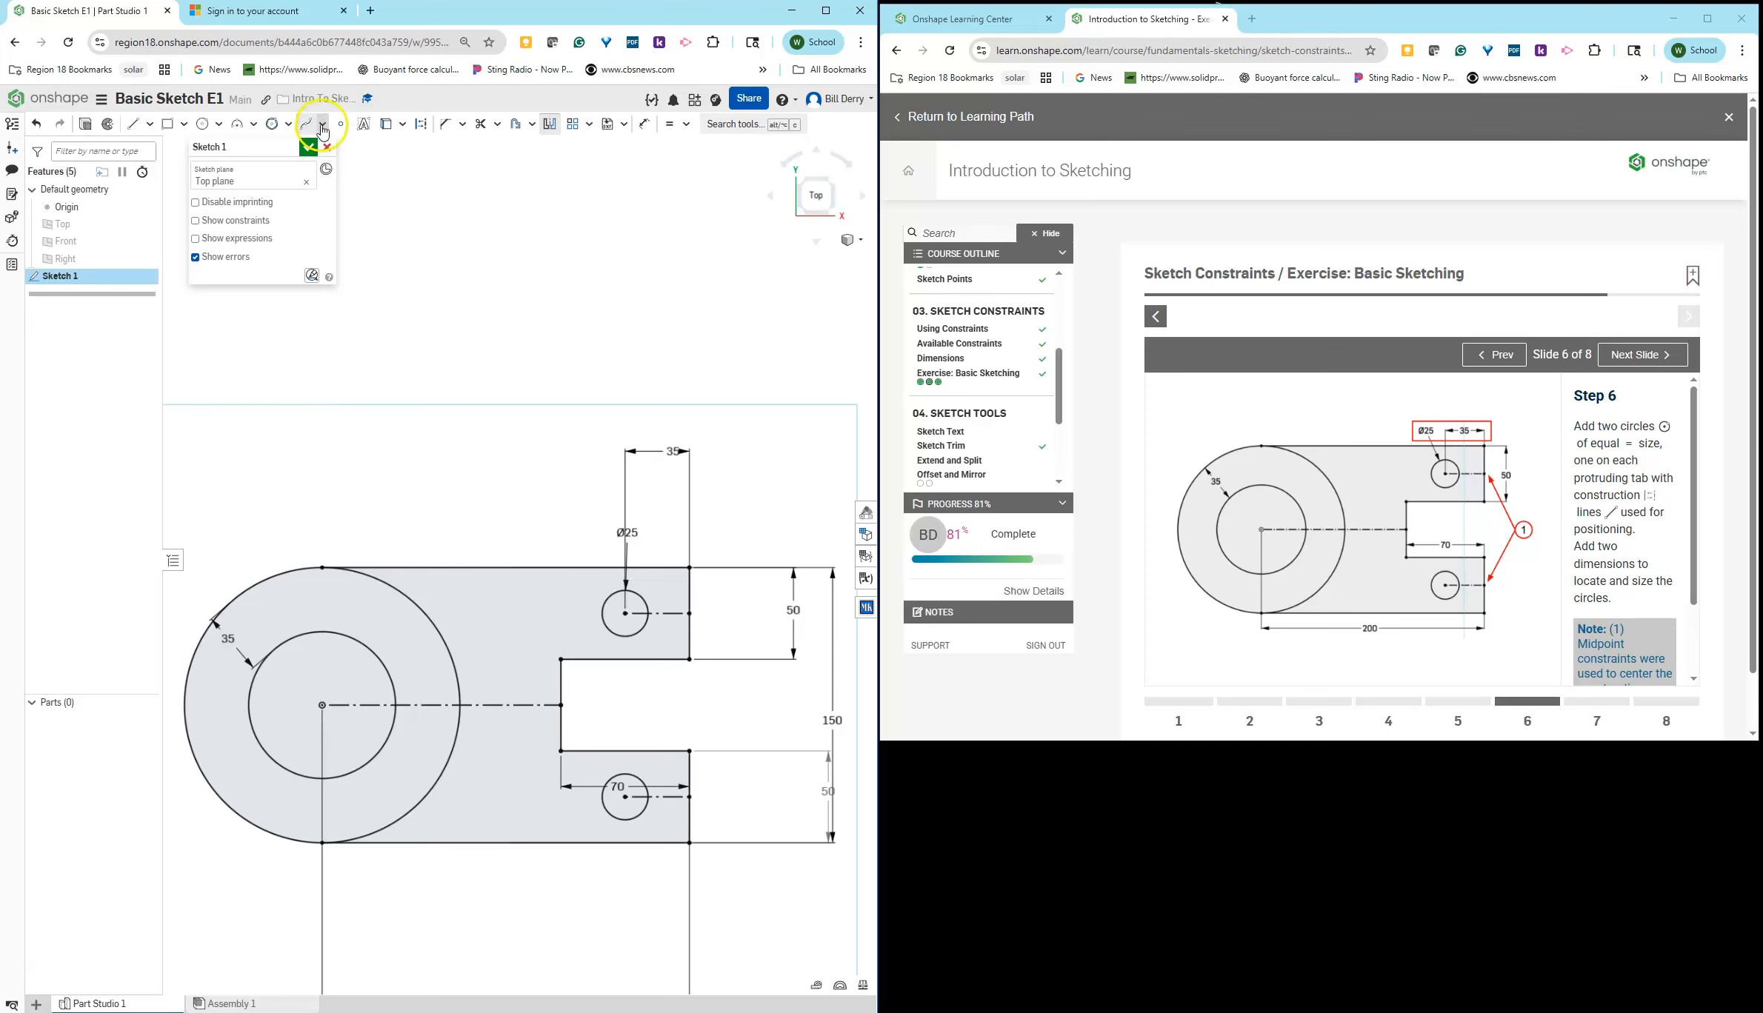
scroll(692, 747, up, 5)
scroll(693, 747, down, 8)
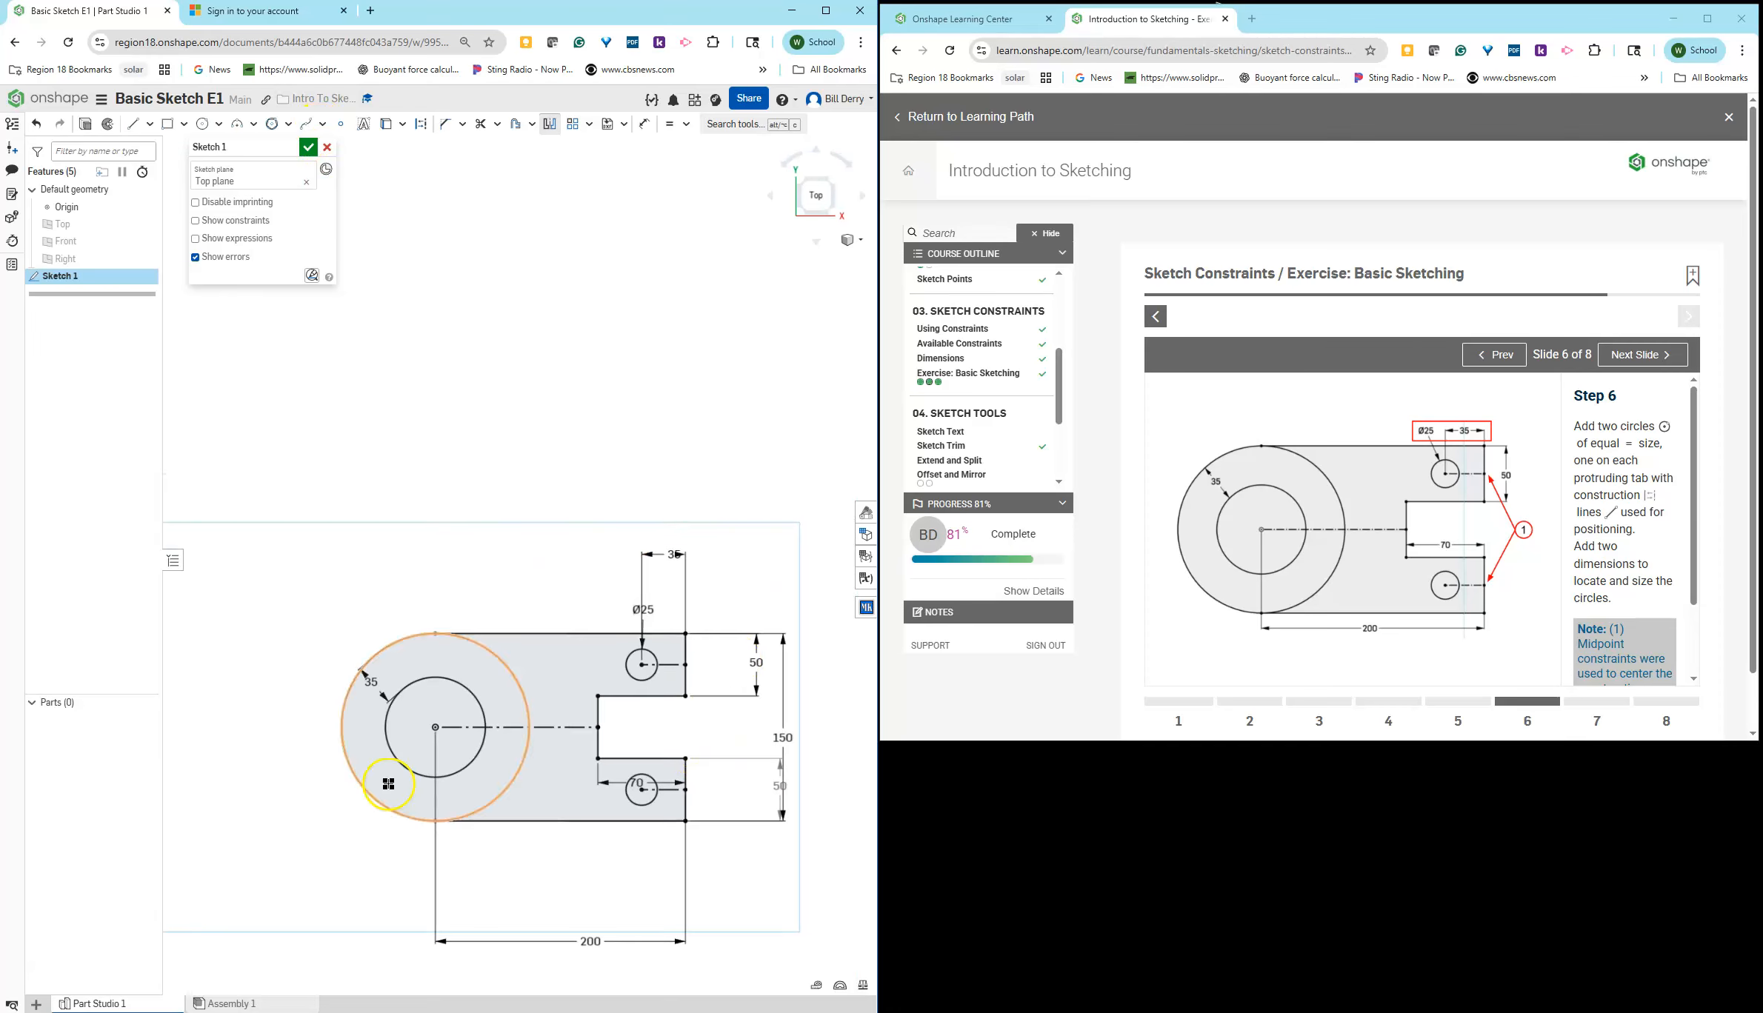